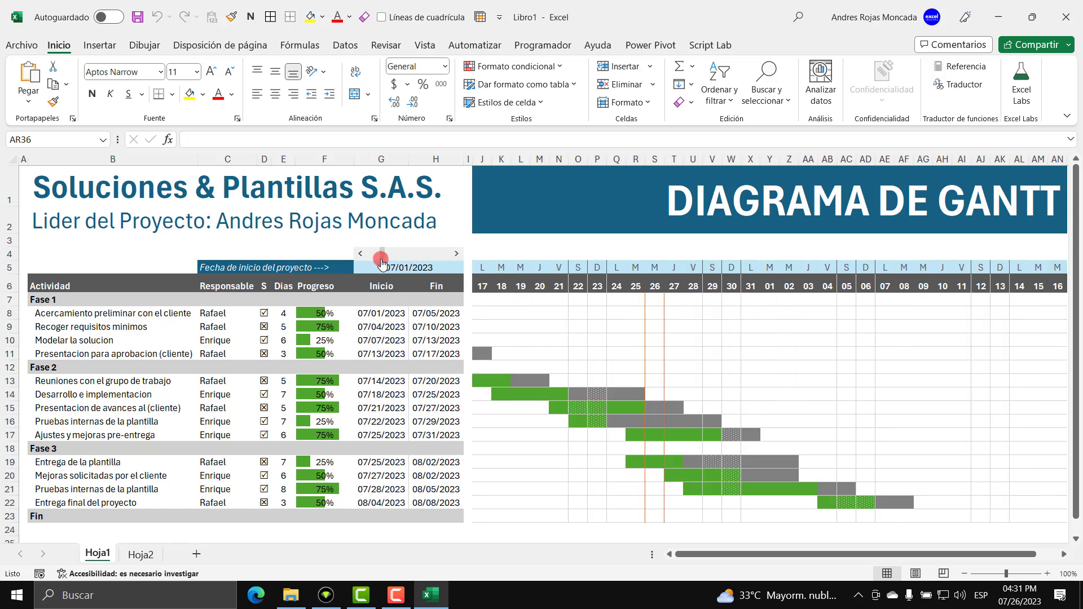
Step the Gantt timeline back to day 01, then forward toward day 10.
left_click(358, 254)
left_click(359, 254)
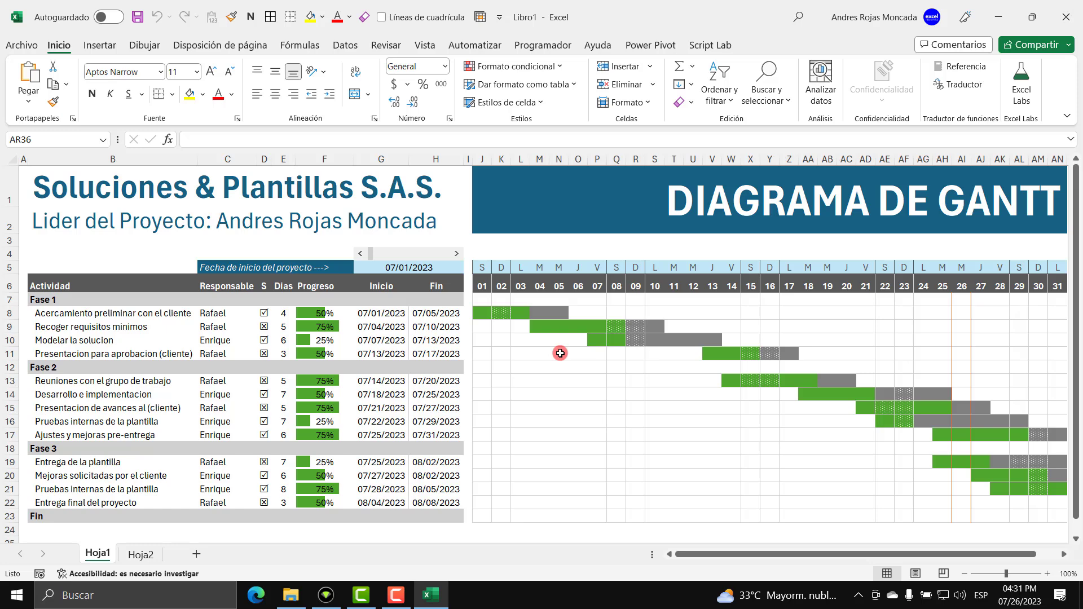
left_click(457, 254)
left_click(457, 255)
left_click(456, 255)
left_click(456, 255)
left_click(456, 255)
left_click(456, 255)
left_click(456, 254)
left_click(456, 254)
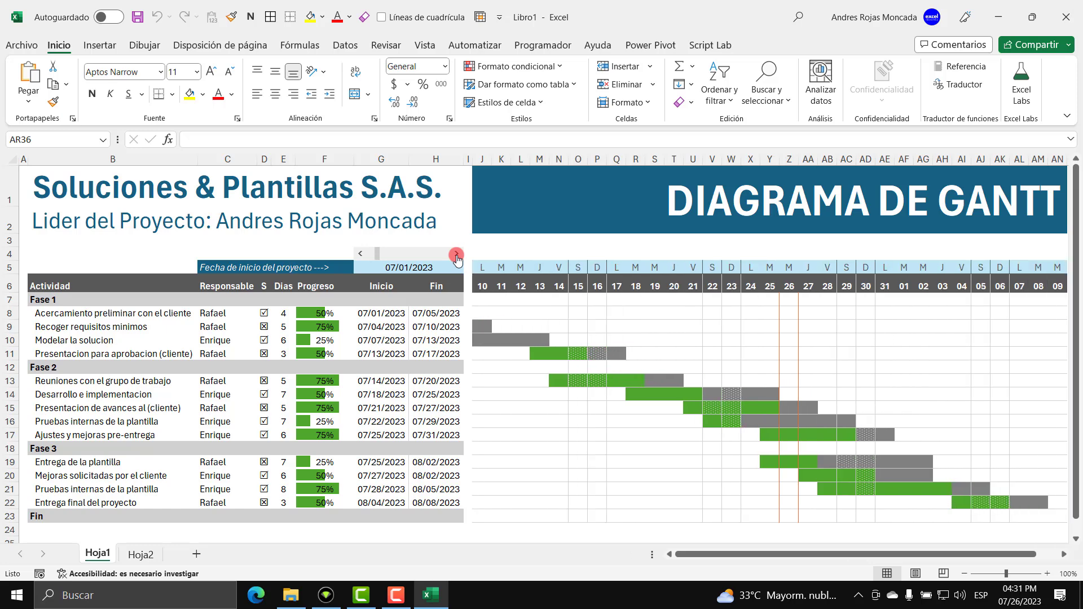
Scroll the Gantt timeline back so it starts on day 01 again.
left_click(360, 254)
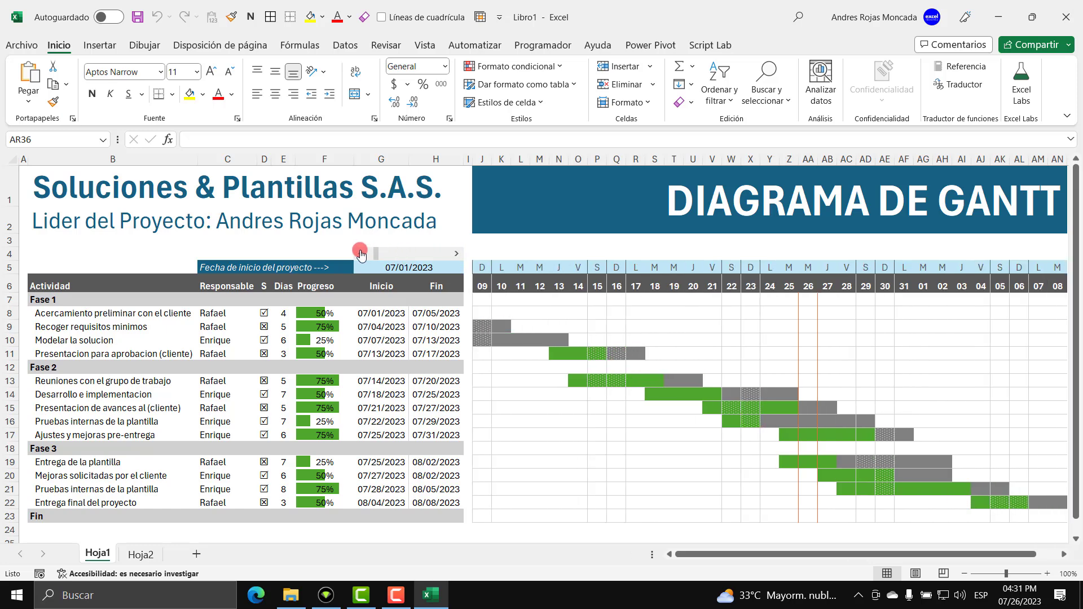
left_click(360, 254)
left_click(360, 253)
left_click(360, 253)
left_click(360, 253)
left_click(360, 253)
left_click(359, 254)
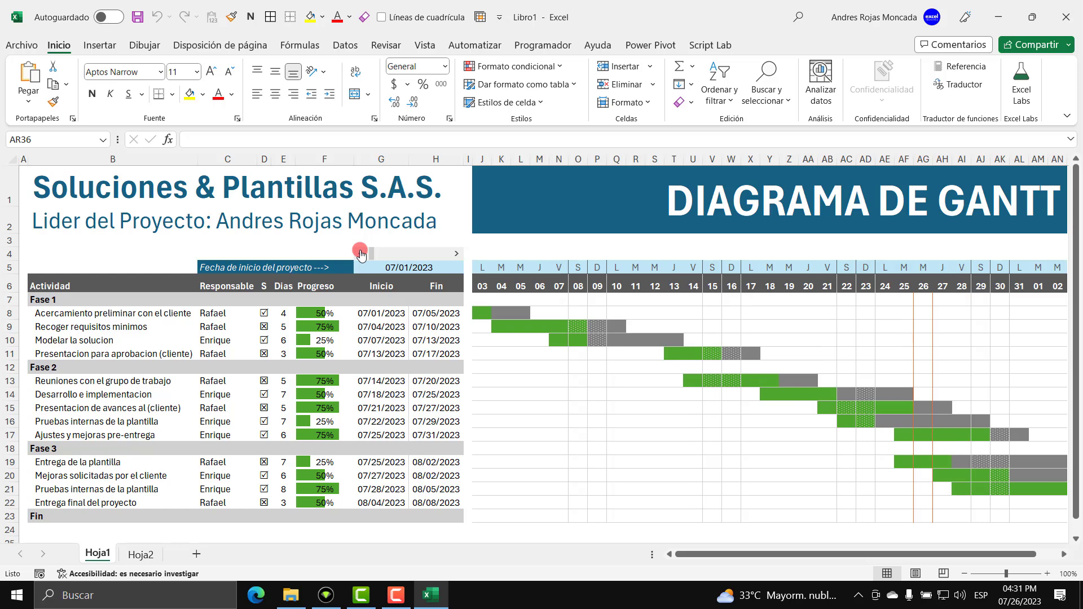
left_click(360, 254)
left_click(360, 253)
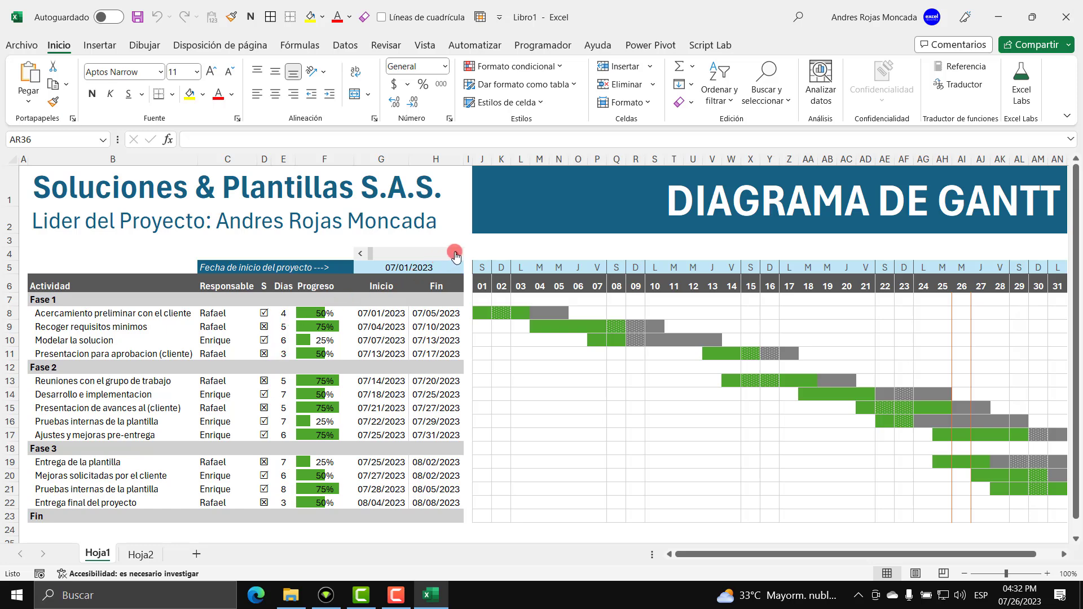
Scroll the Gantt timeline a few days later, then back to early July.
left_click(455, 254)
left_click_drag(456, 254, 455, 254)
left_click_drag(361, 253, 360, 253)
Set the Modelar la solucion progress in F10 to 50%.
left_click(316, 342)
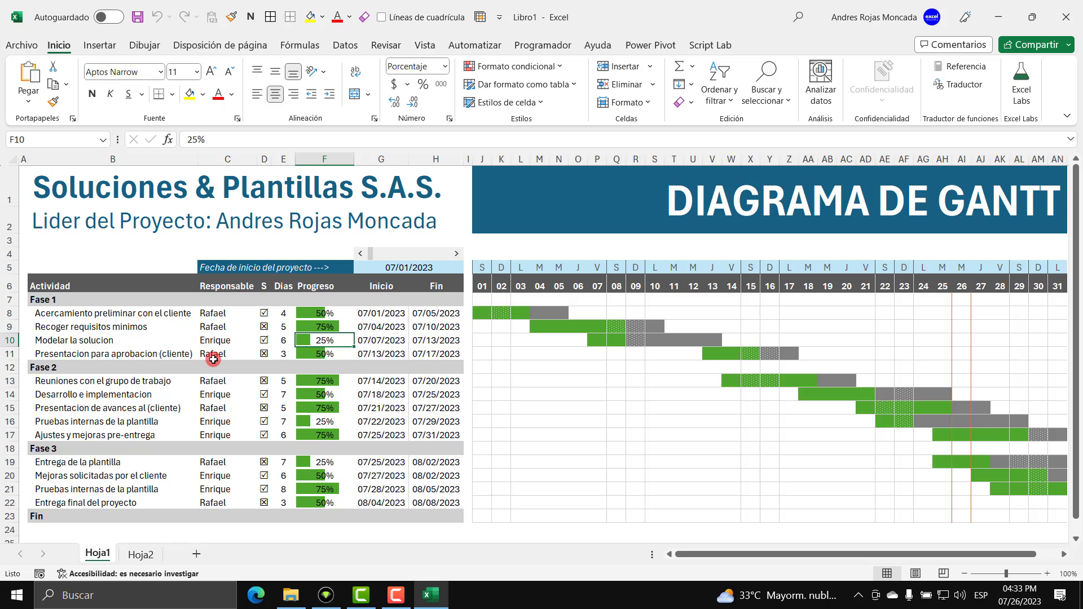
type("50")
key("Return")
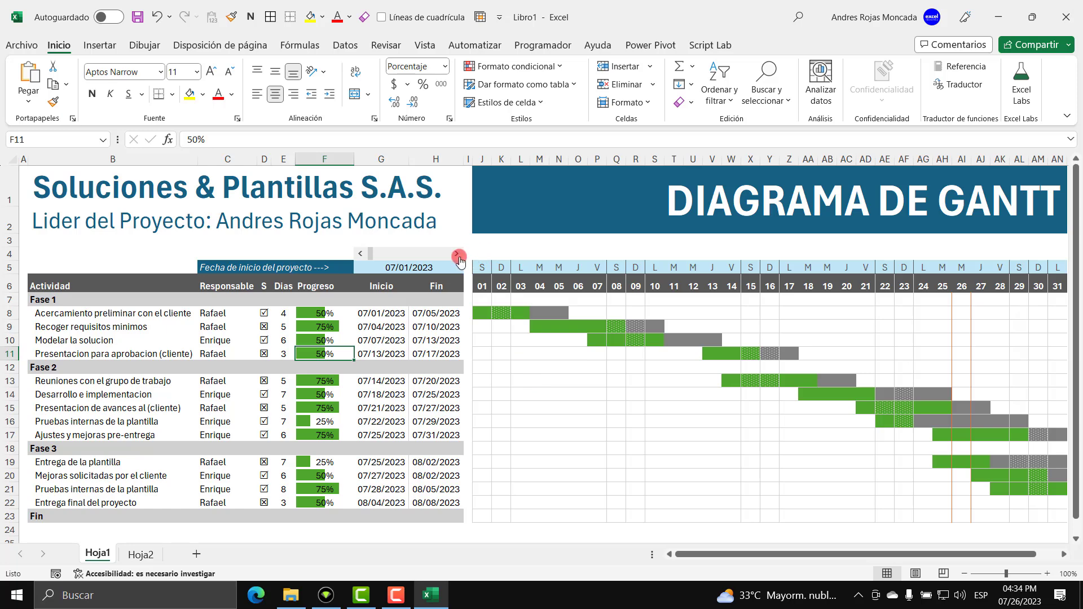
Scroll the Gantt timeline forward toward day 13, then back to day 01.
left_click(456, 254)
left_click(456, 254)
left_click(456, 254)
left_click(456, 254)
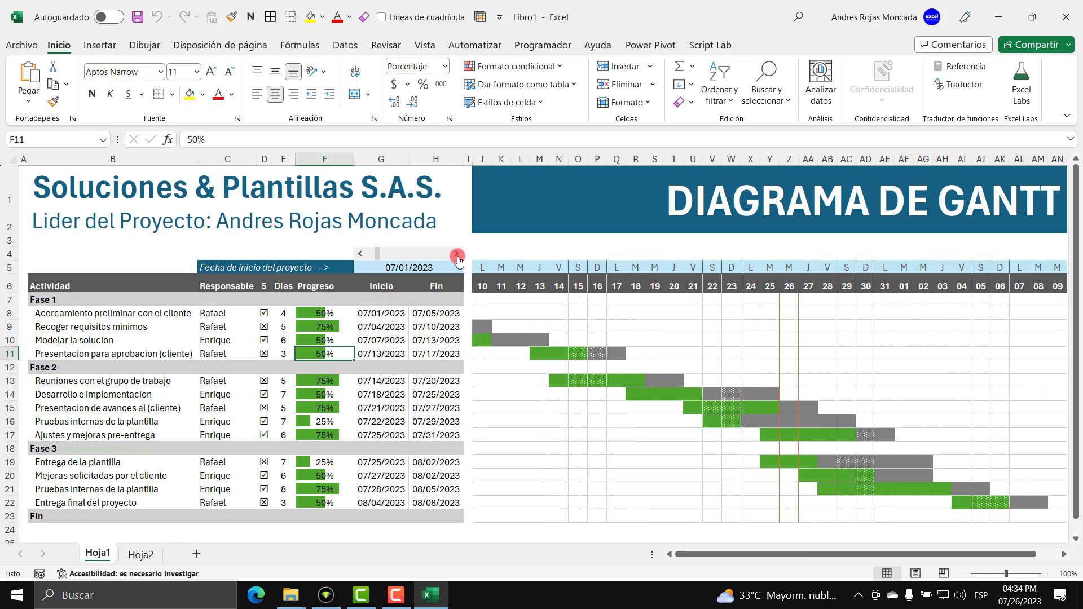
left_click(456, 254)
left_click(456, 254)
left_click(362, 254)
left_click(362, 254)
left_click(361, 254)
left_click(361, 254)
left_click(362, 254)
left_click(362, 254)
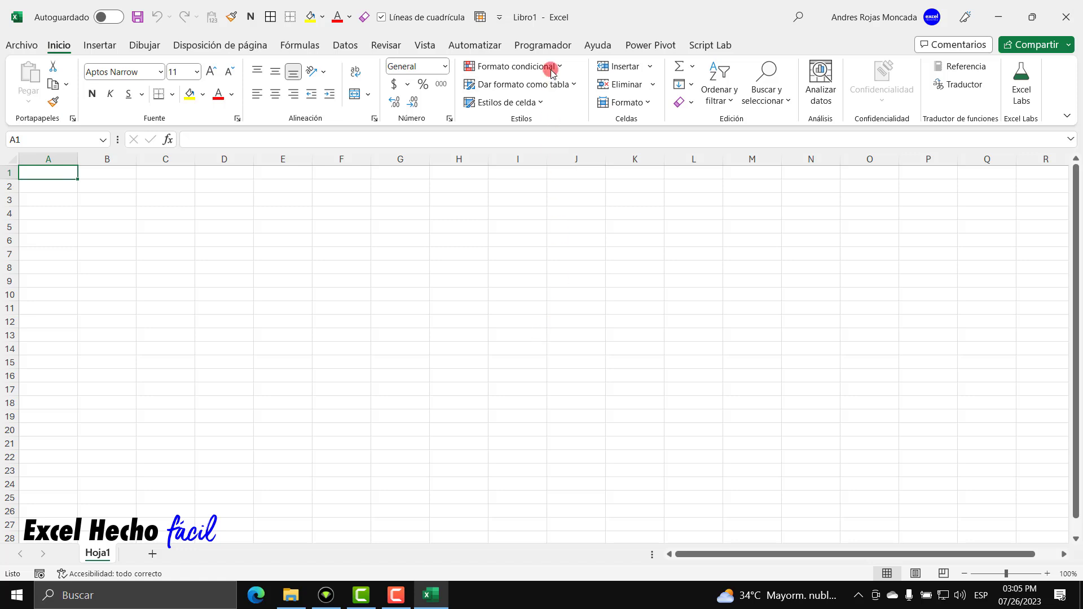
left_click(547, 46)
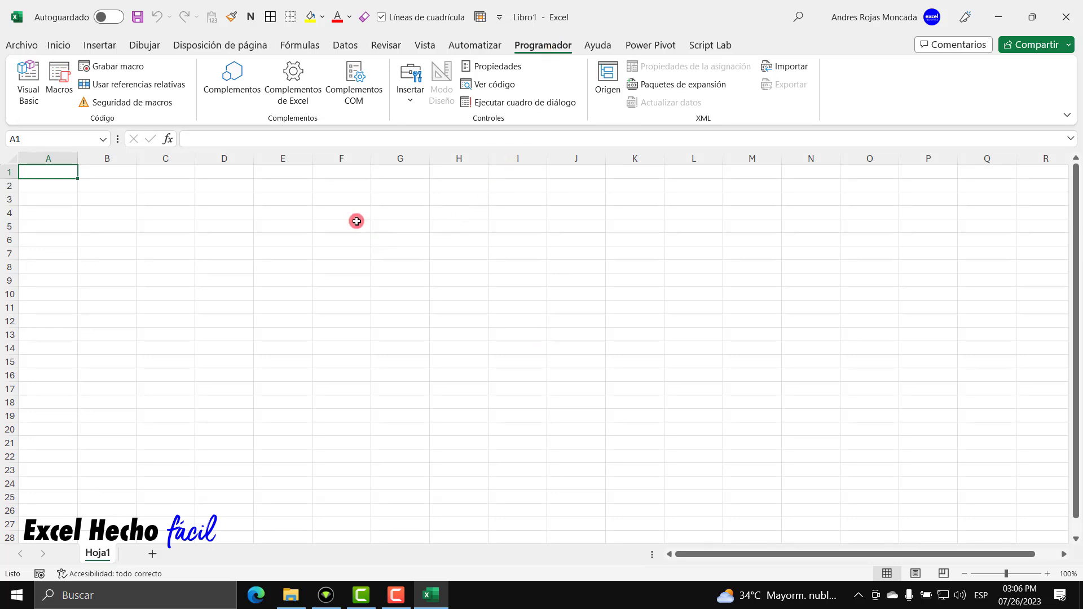
left_click(60, 47)
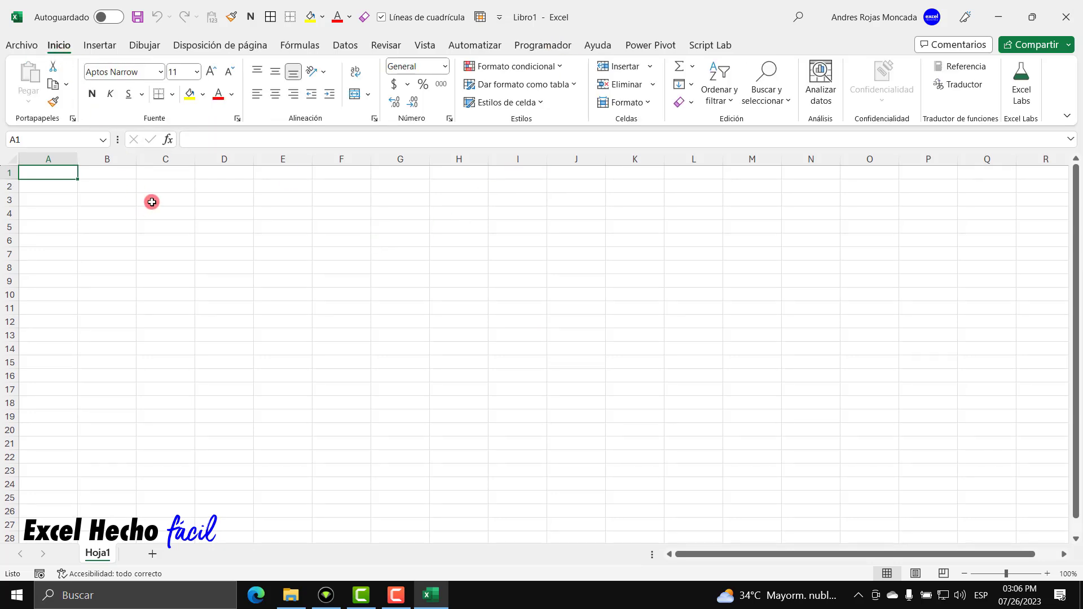
Point the Save As dialog at the empty Gantt folder on the Desktop.
left_click(137, 18)
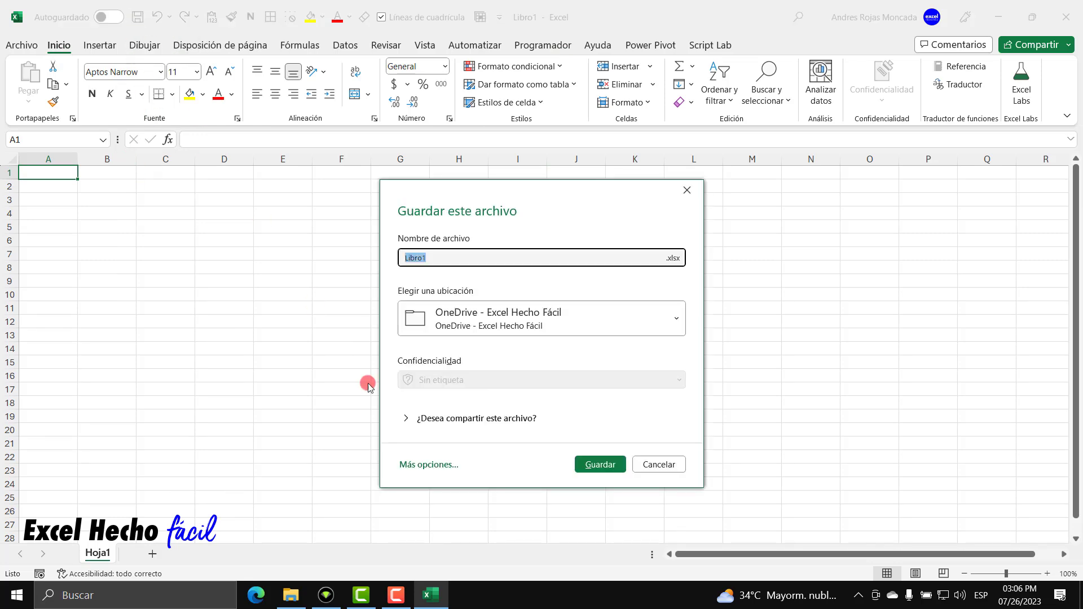
left_click(436, 459)
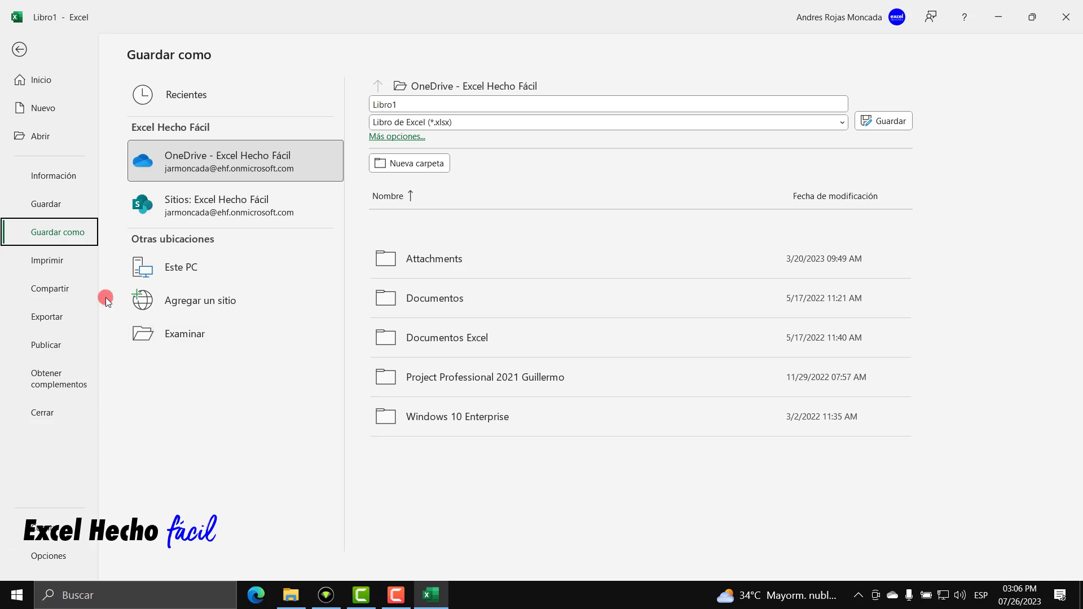
left_click(181, 336)
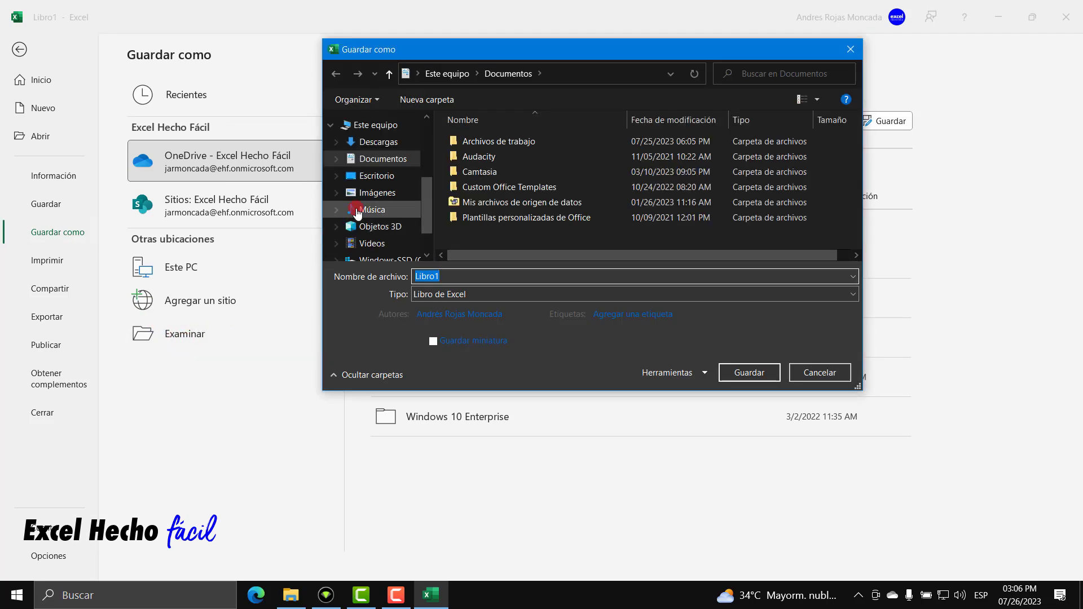
left_click(384, 178)
double_click(480, 172)
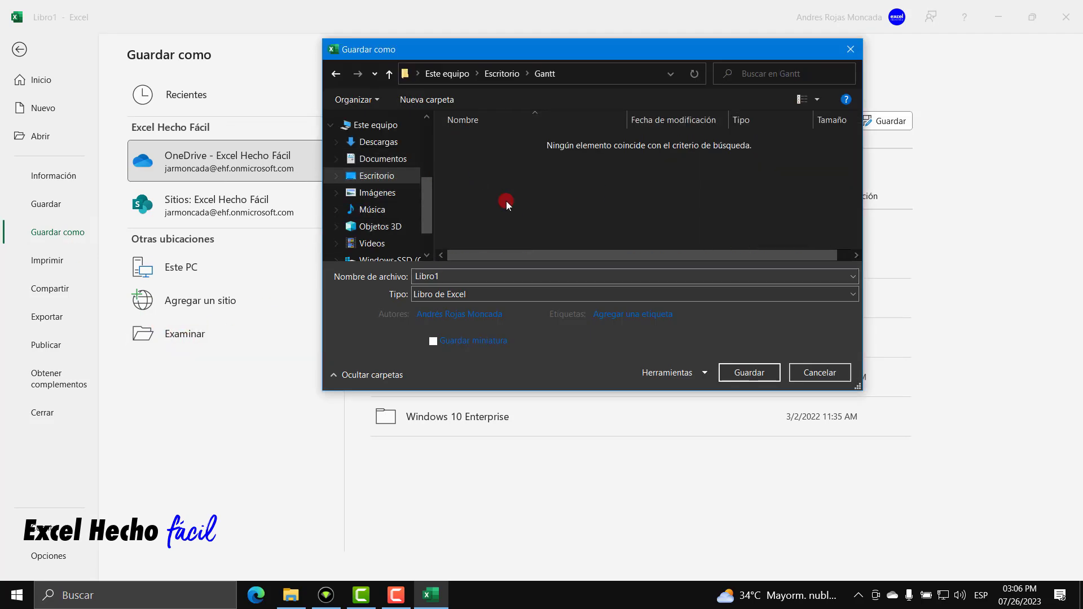
left_click(292, 597)
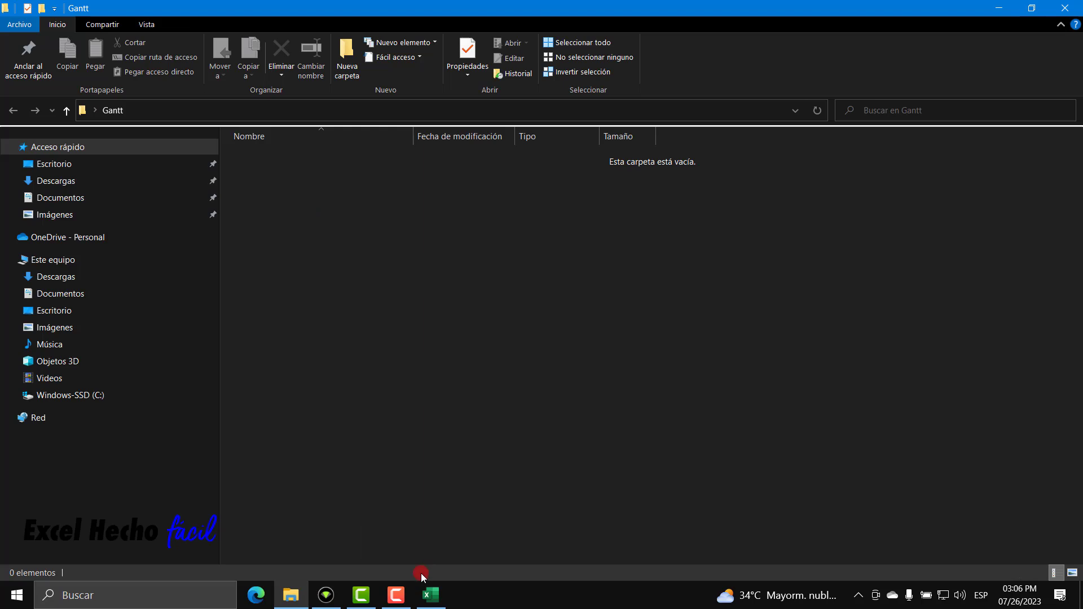
left_click(431, 595)
Save the workbook as 'Diagrama de Gantt' in the Gantt folder.
left_click(461, 274)
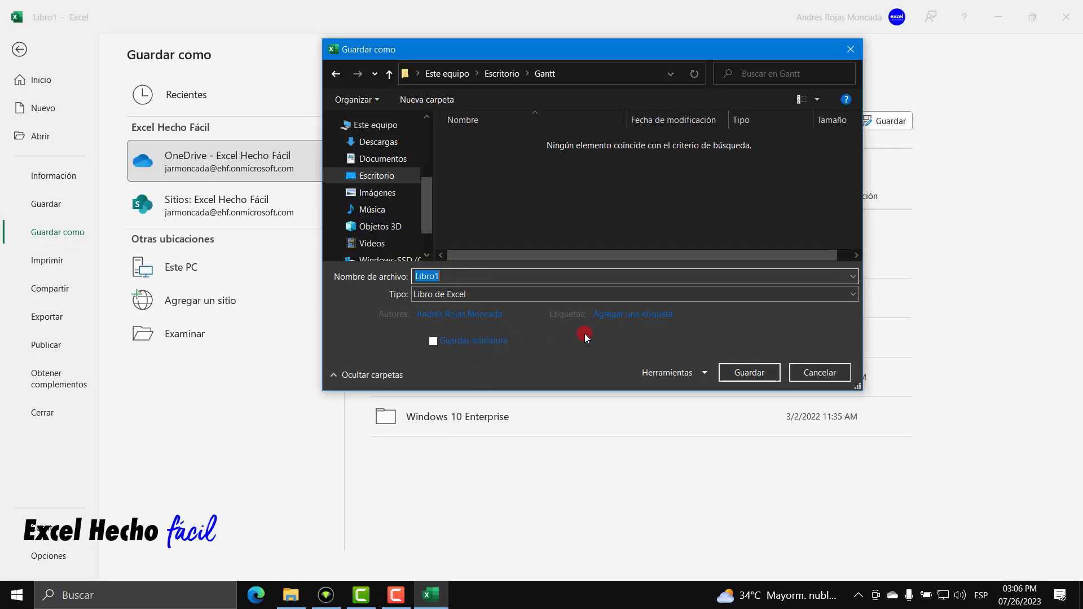
type("Diagrama de Gantt")
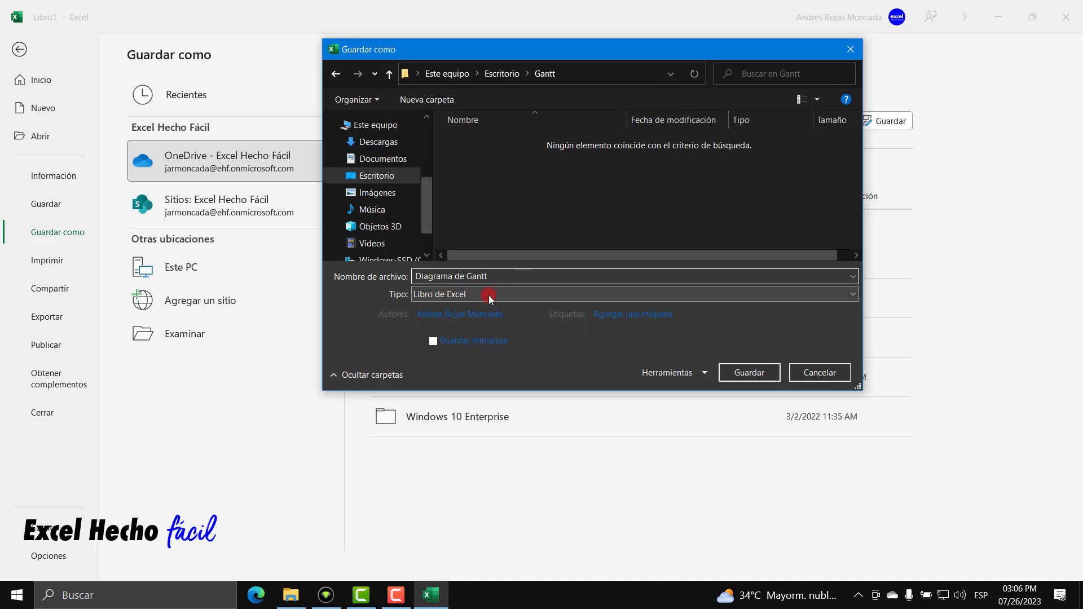
left_click(742, 376)
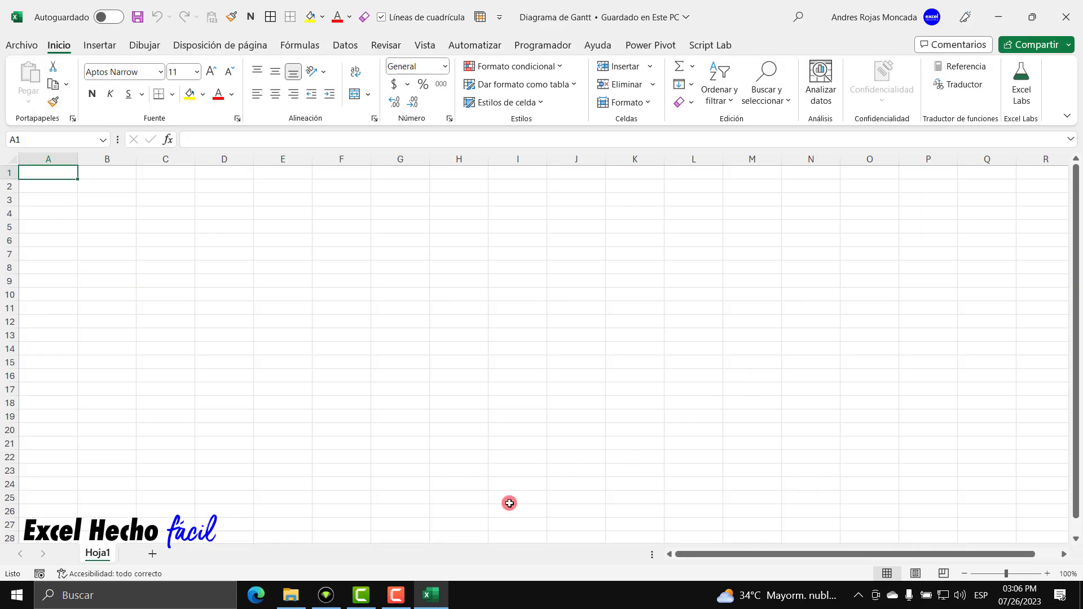
Confirm in File Explorer that Diagrama de Gantt sits in the Gantt folder.
left_click(291, 595)
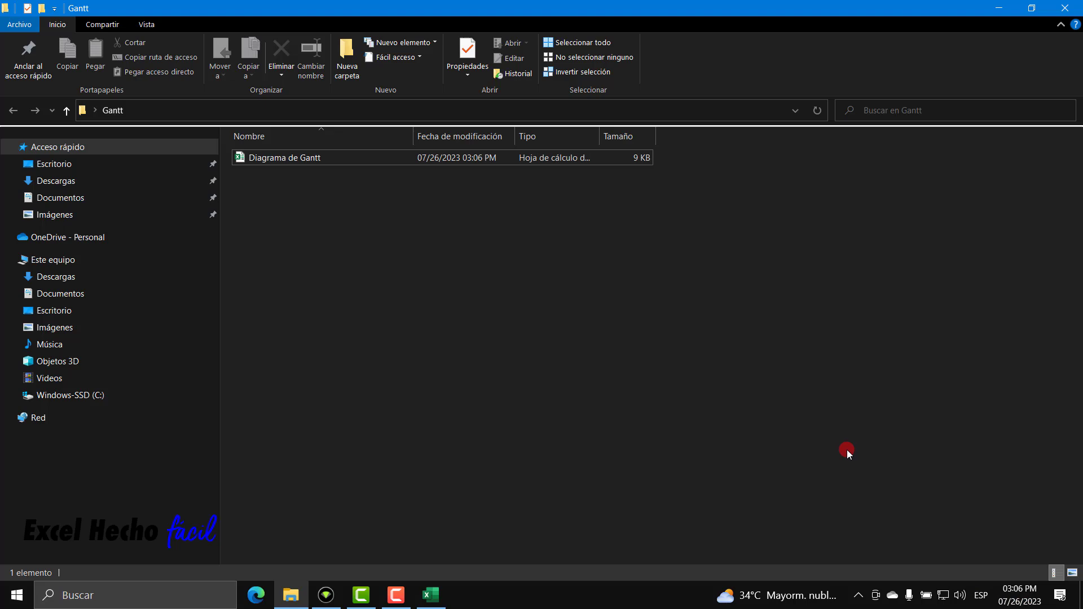
left_click(431, 594)
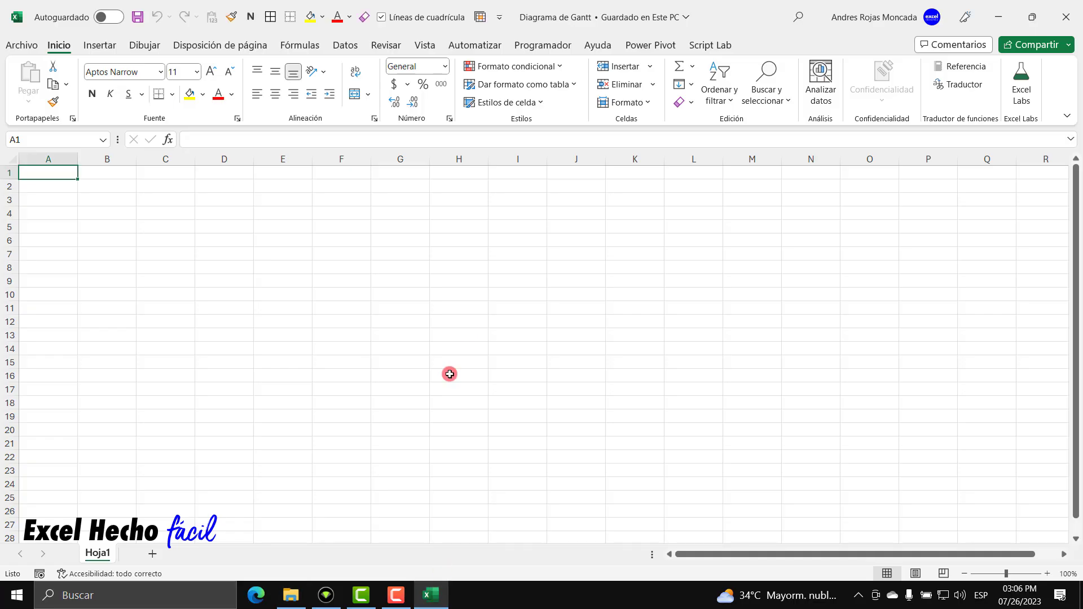
Verify in Excel Options > Personalizar cinta de opciones that Programador is enabled.
left_click(532, 50)
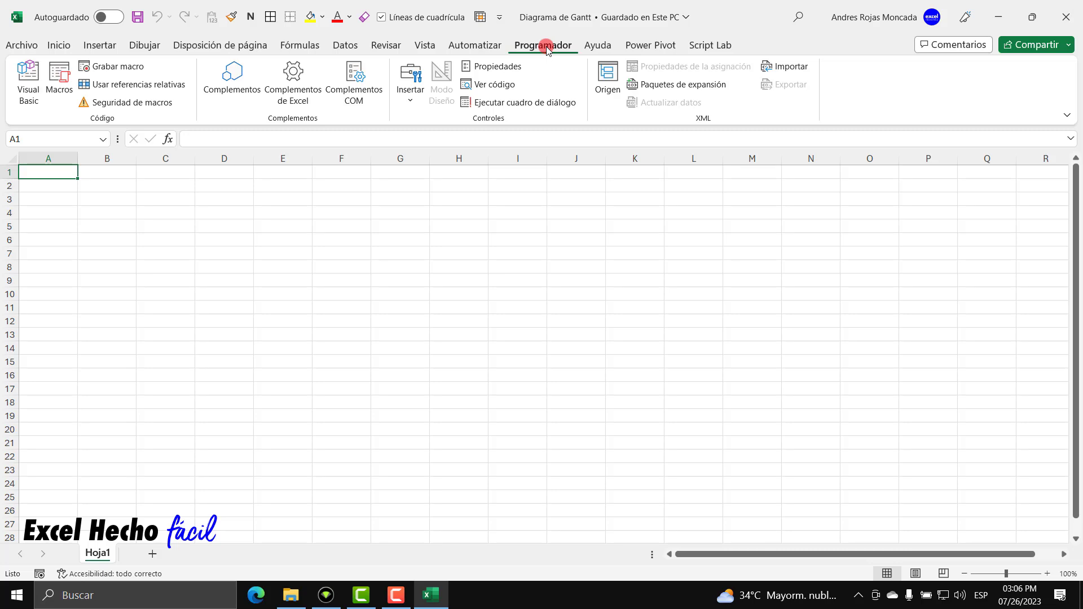
left_click(31, 48)
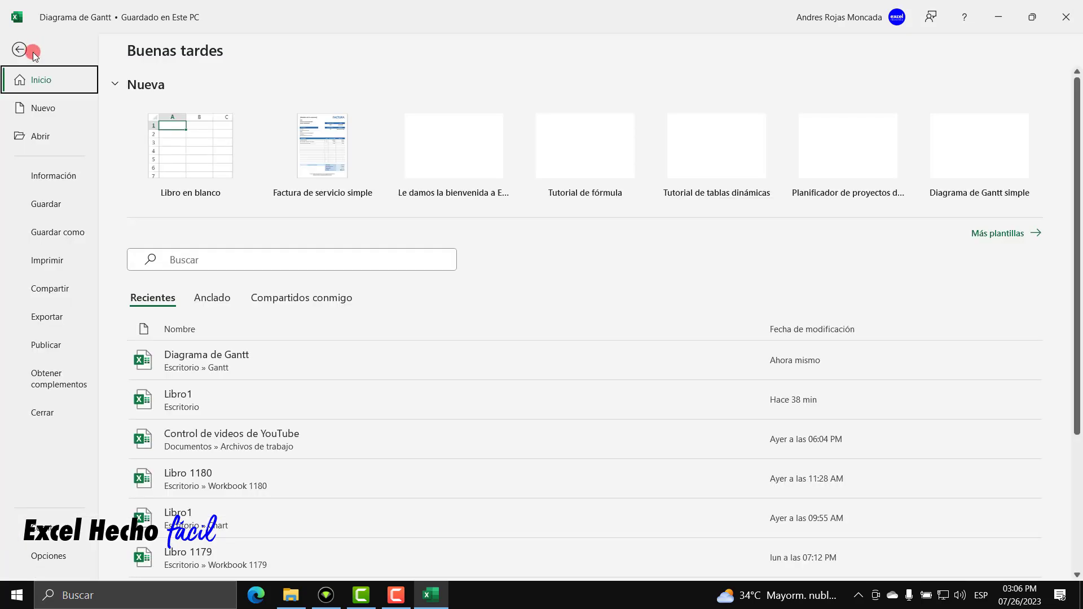
left_click(45, 555)
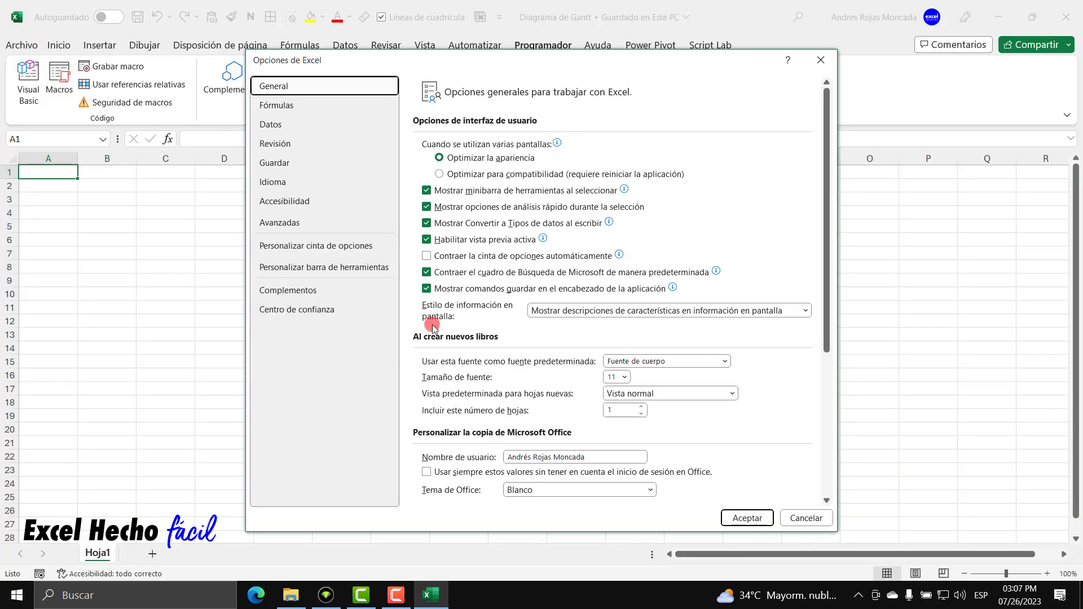
left_click(344, 247)
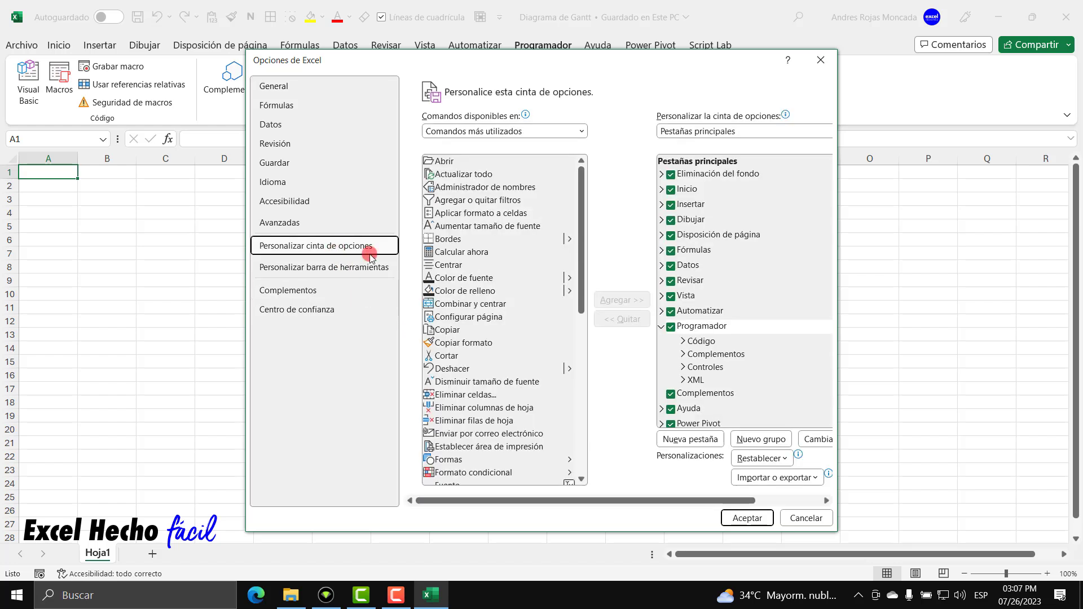
left_click(756, 327)
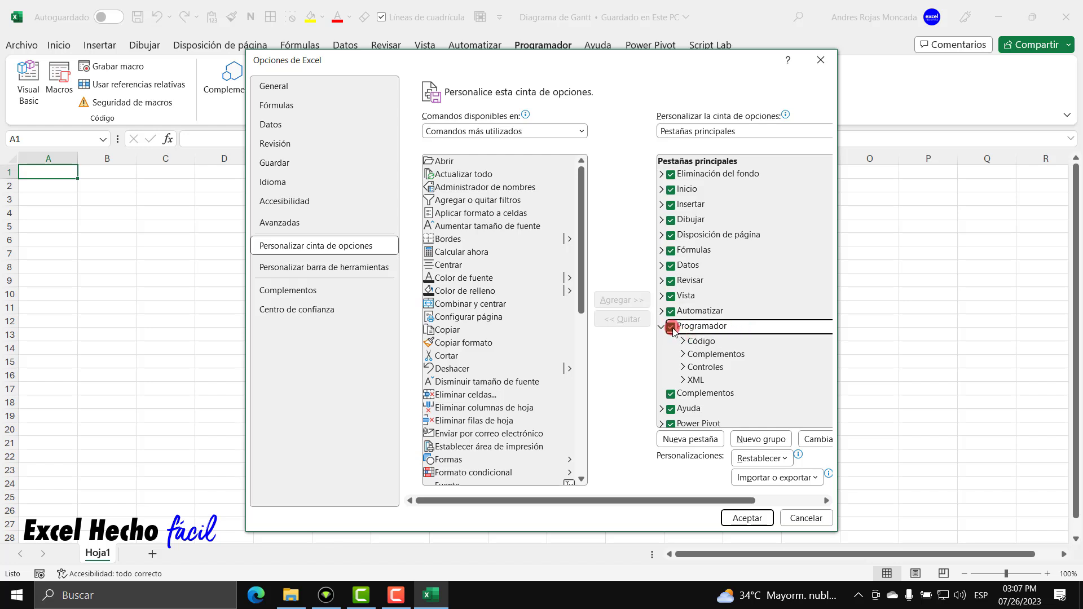
left_click(755, 517)
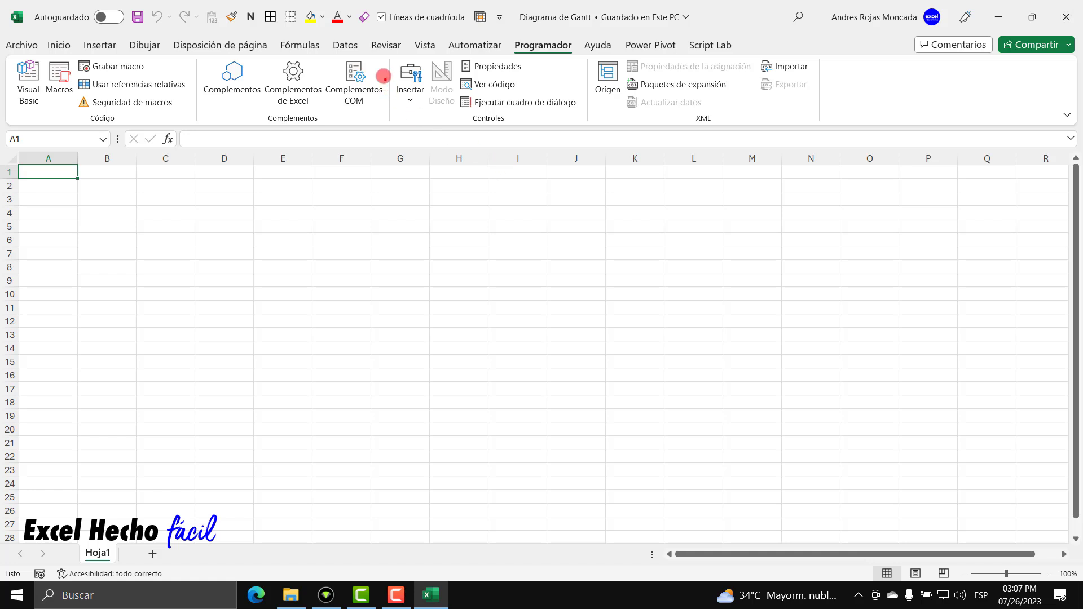
Preview the Form and ActiveX controls under Programador > Insertar, then close the list.
mouse_move(389, 55)
left_mouse_down()
mouse_move(391, 68)
mouse_move(588, 122)
left_mouse_up()
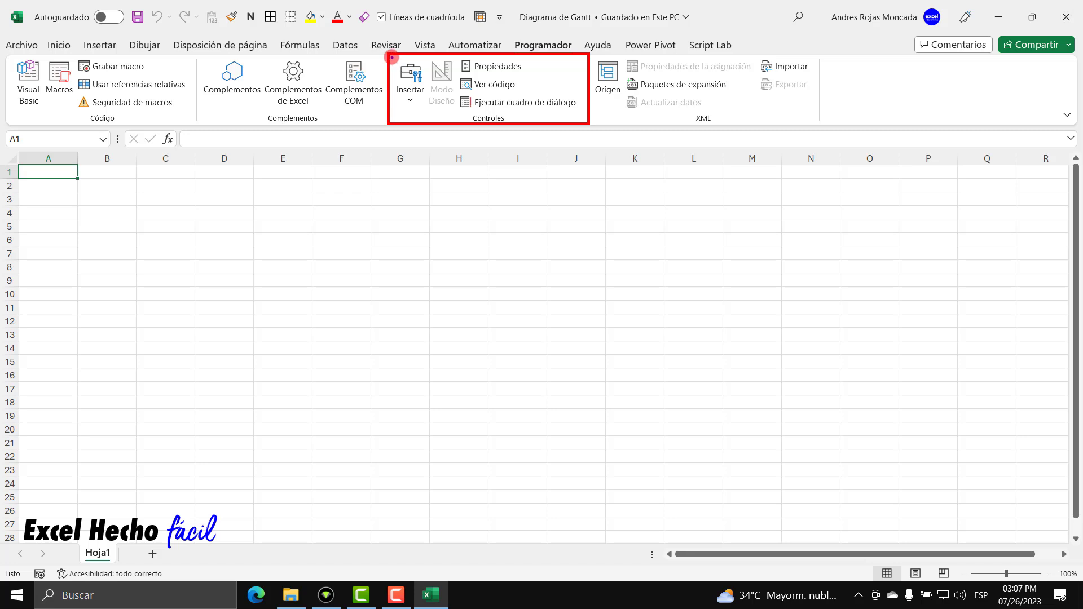
left_click_drag(392, 56, 432, 122)
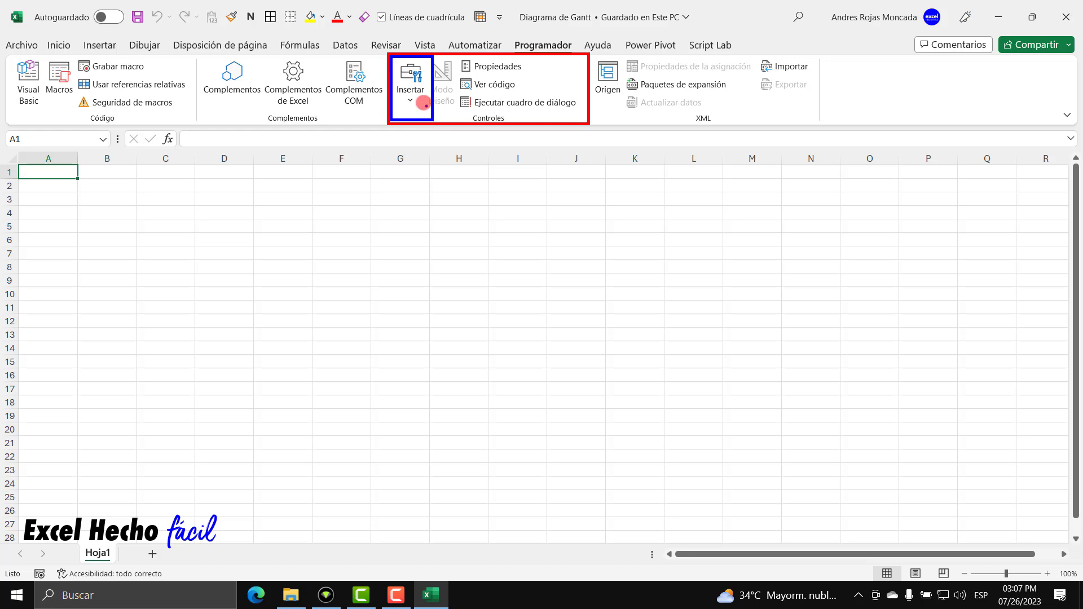
left_click_drag(410, 106, 410, 141)
left_click(410, 93)
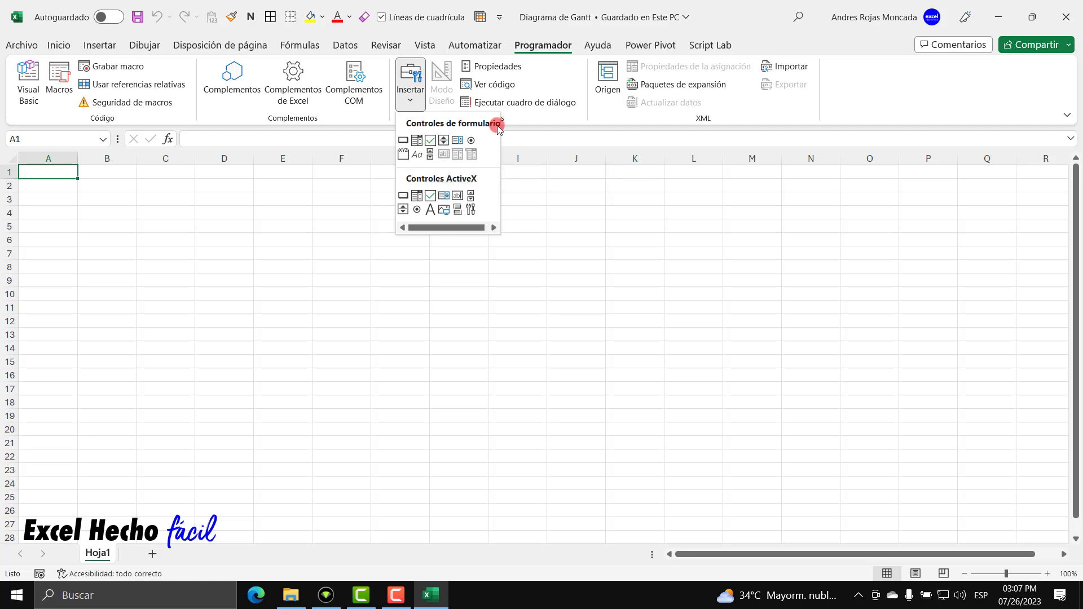
left_click(533, 128)
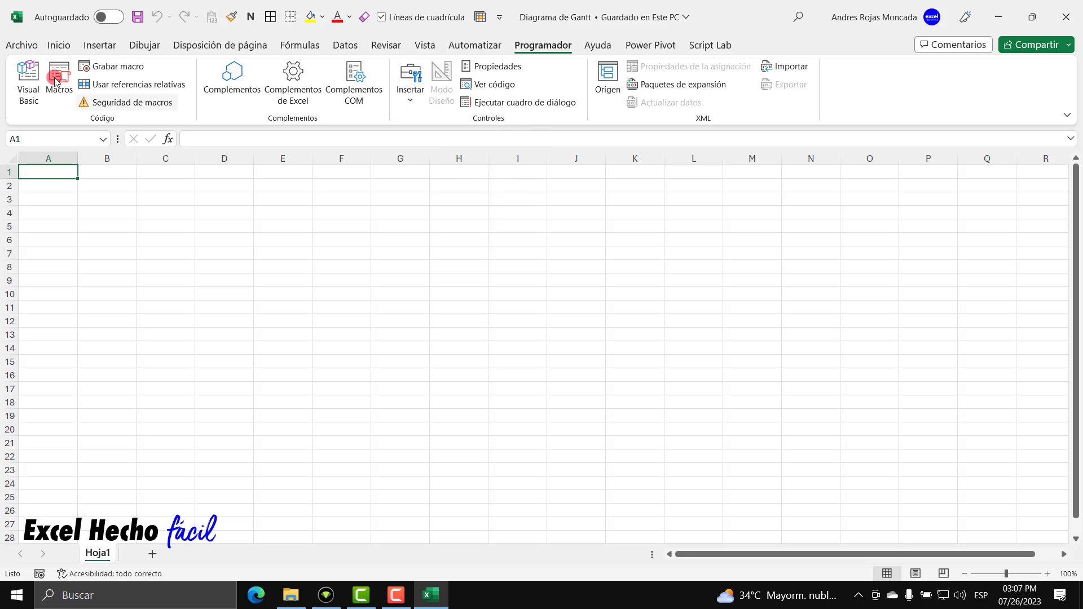
Switch the ribbon back to the Inicio tab.
left_click(59, 45)
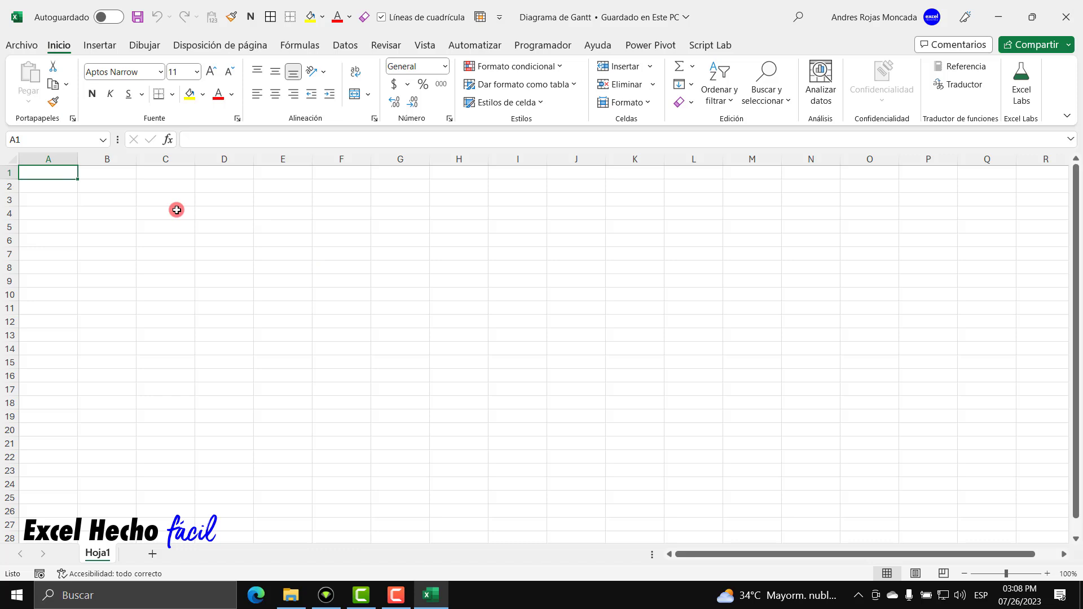
Set column A's width to 1 for a thin left margin.
right_click(71, 160)
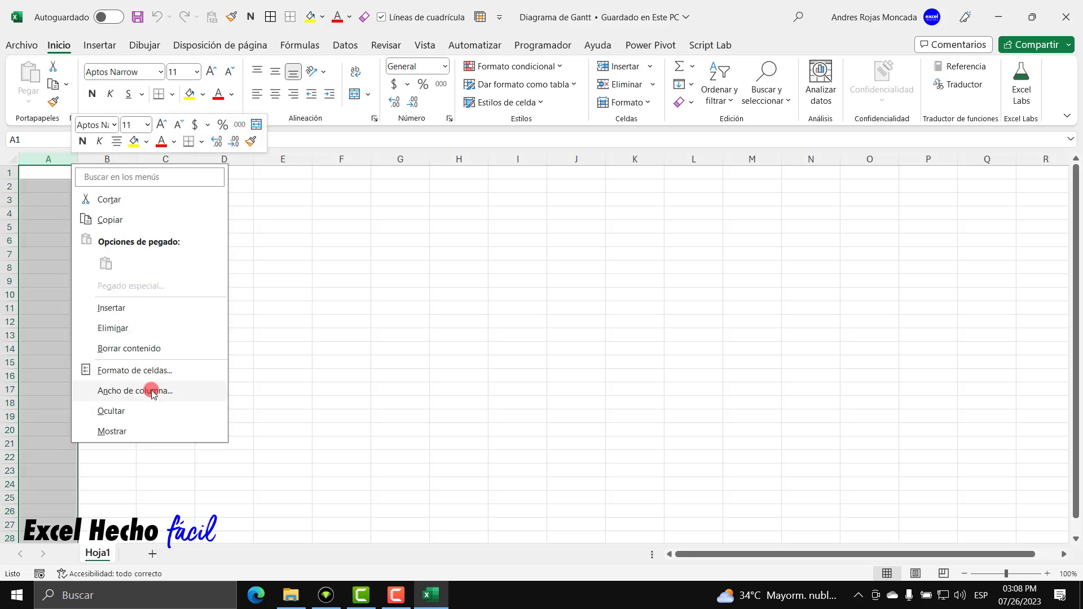
left_click(135, 390)
type("1")
key("Return")
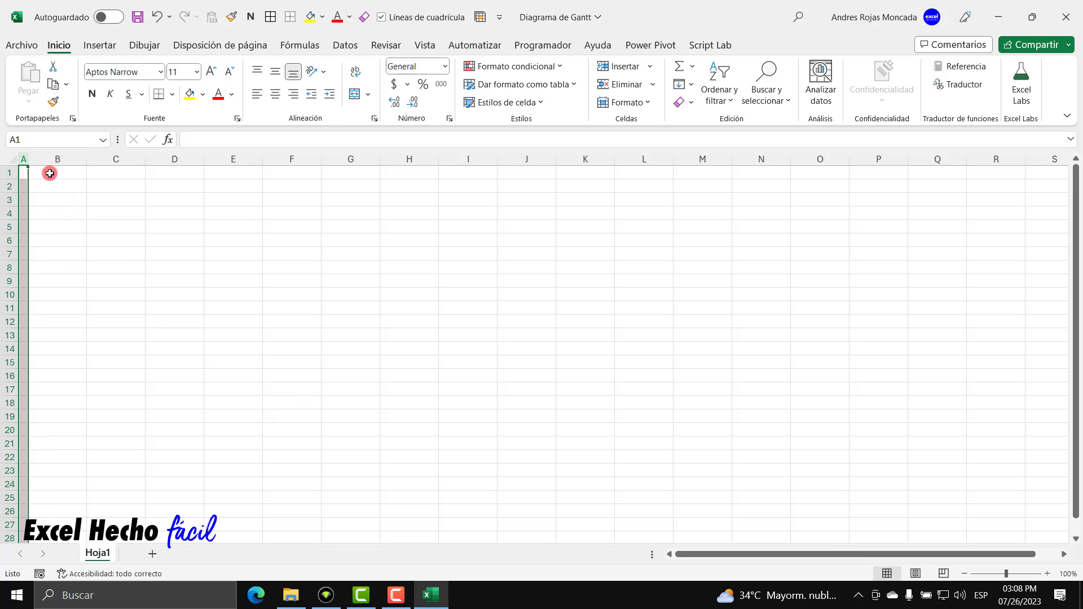
left_click(53, 173)
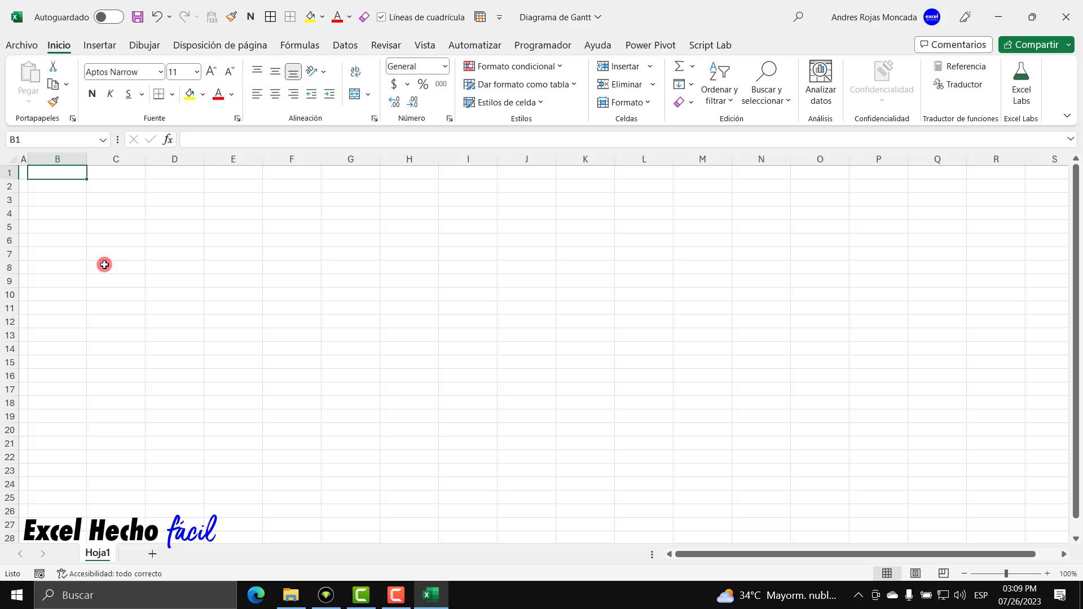
Enter 'Soluciones & Plantillas S.A.S.' in B1, adding the S.A.S. suffix after first committing it.
type("Soluciones")
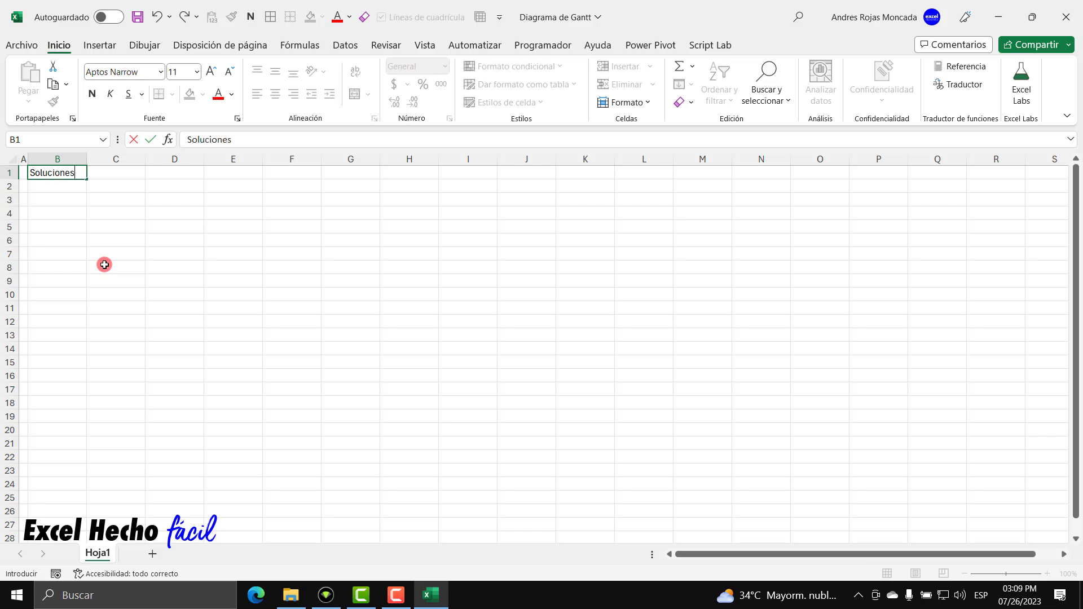
type(" & Plantillas")
key("Return")
key("Up")
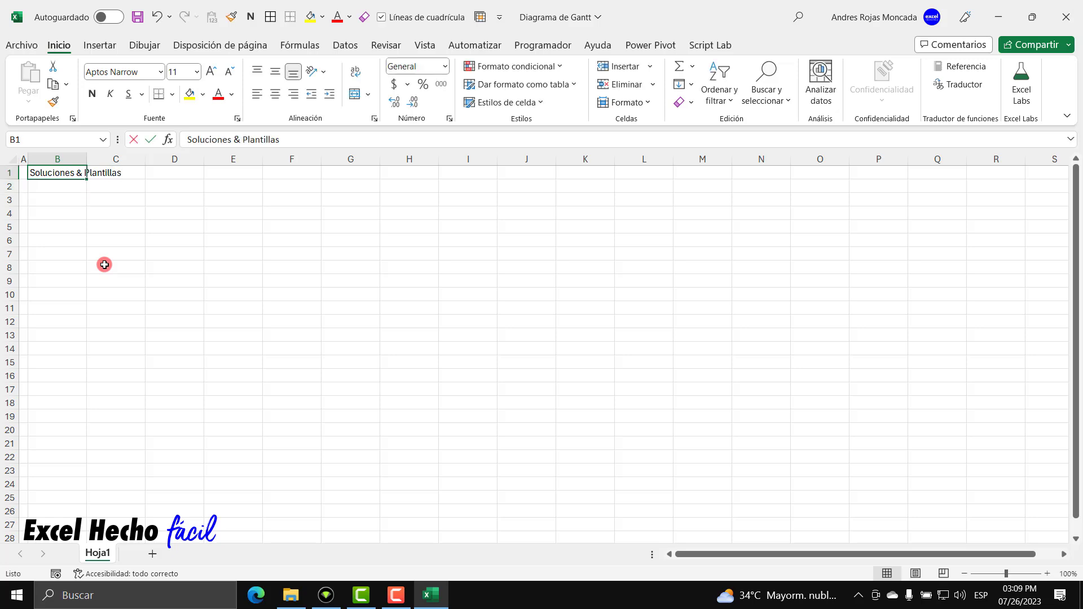
key("F2")
type("S:")
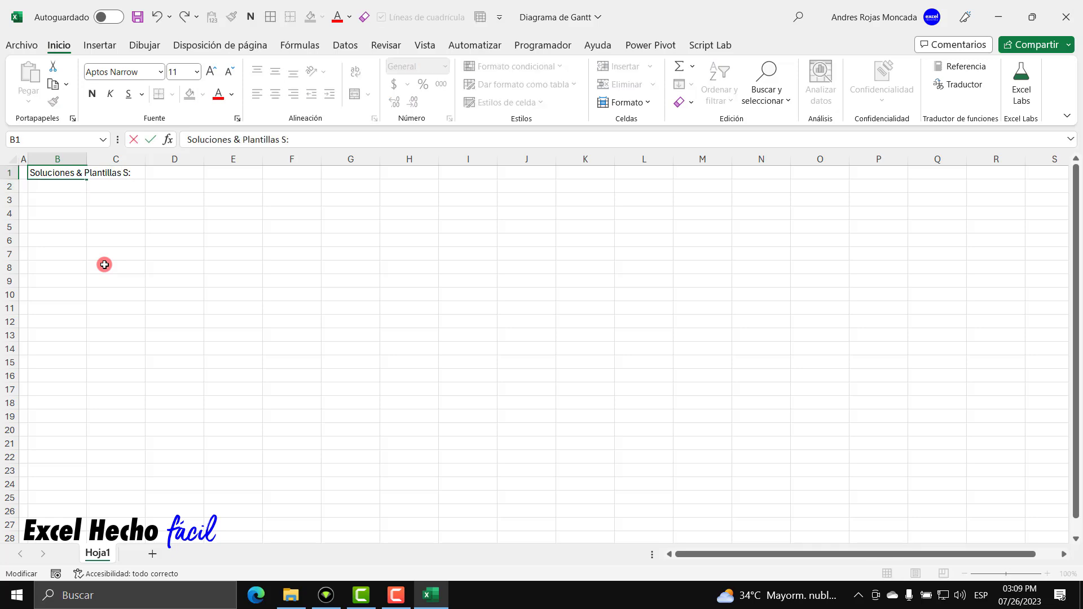
key("BackSpace")
type(".A.S.")
key("Return")
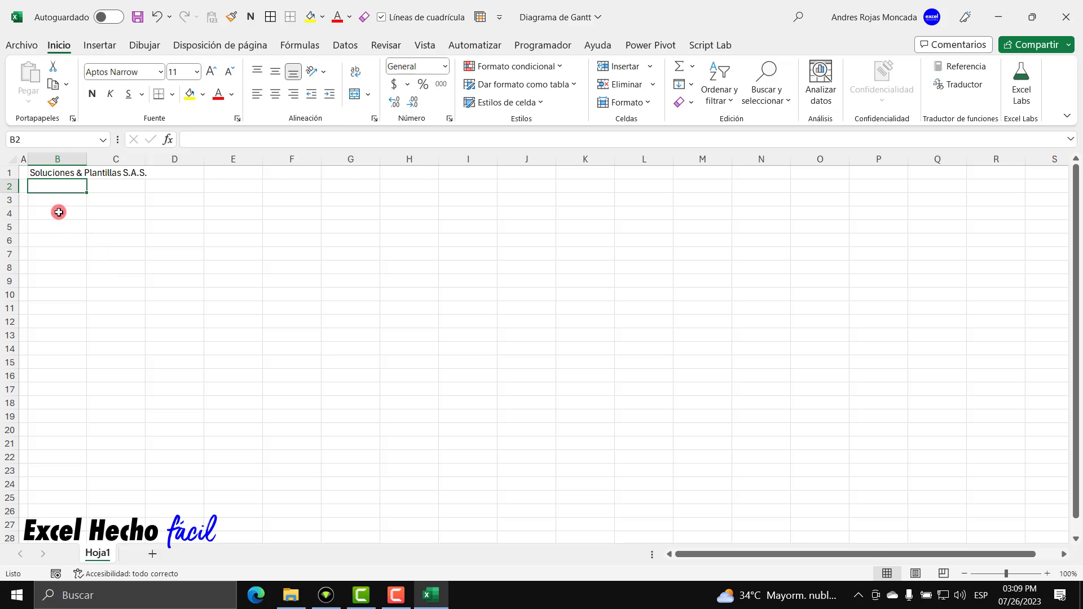
left_click(7, 172)
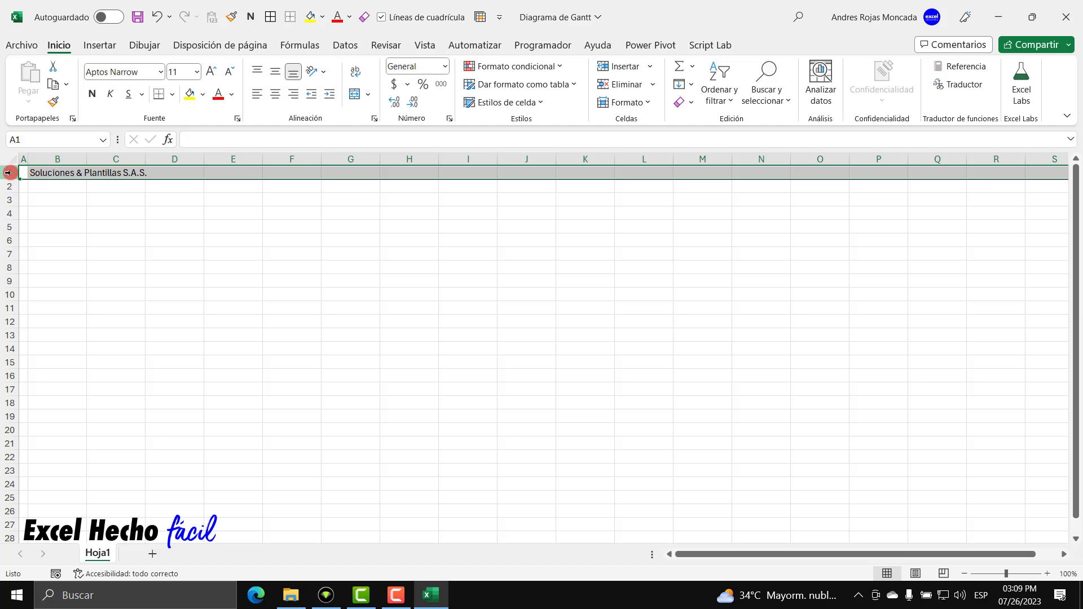
Make row 1 about 43.20 points (72 pixels) tall for the company title.
right_click(7, 172)
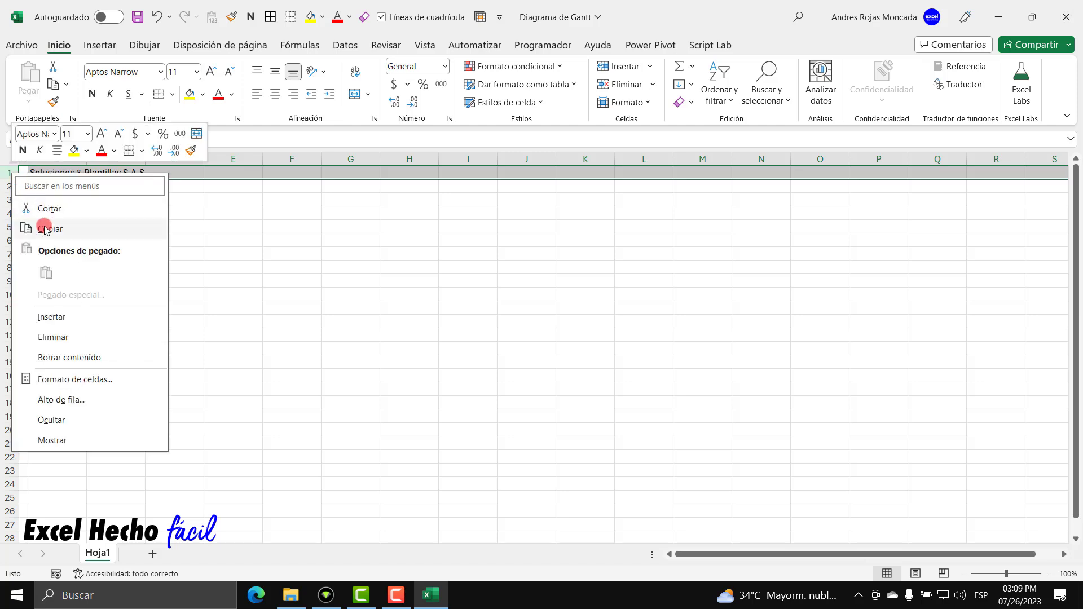
left_click(50, 400)
key("Escape")
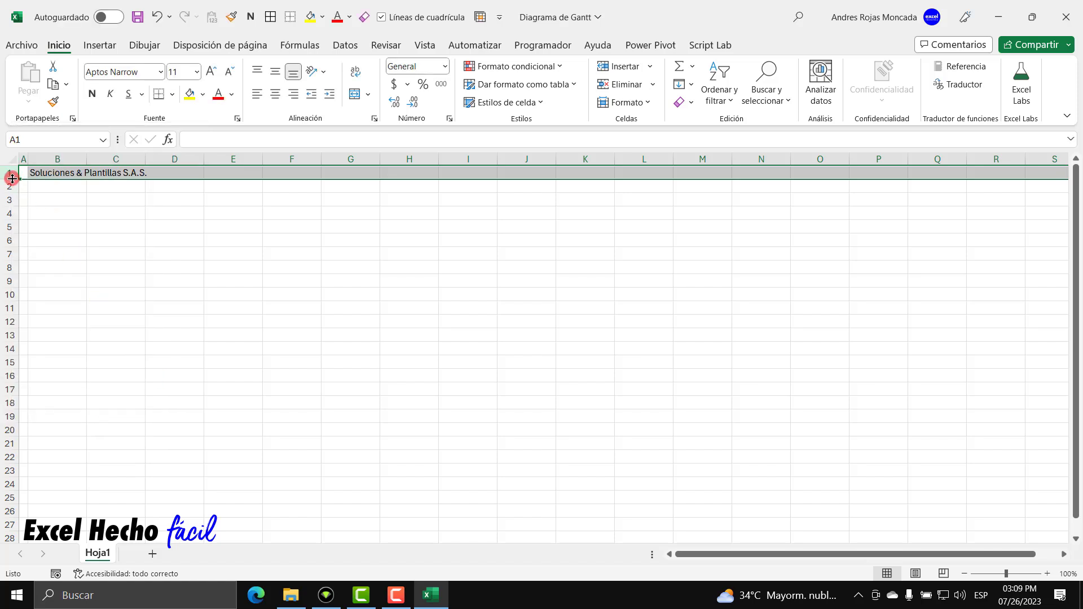
left_click(62, 175)
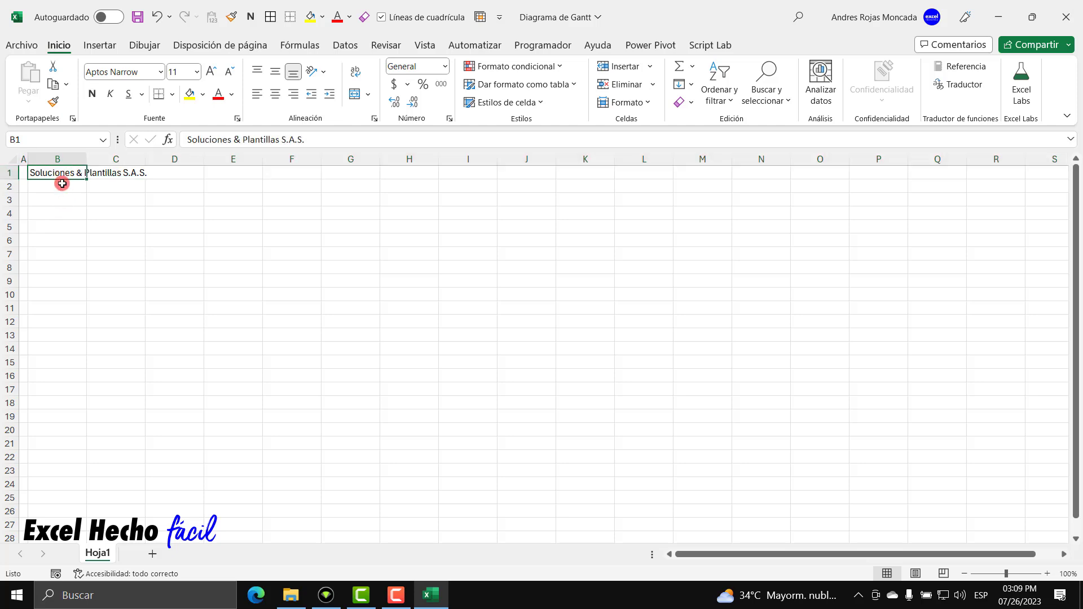
left_click(7, 172)
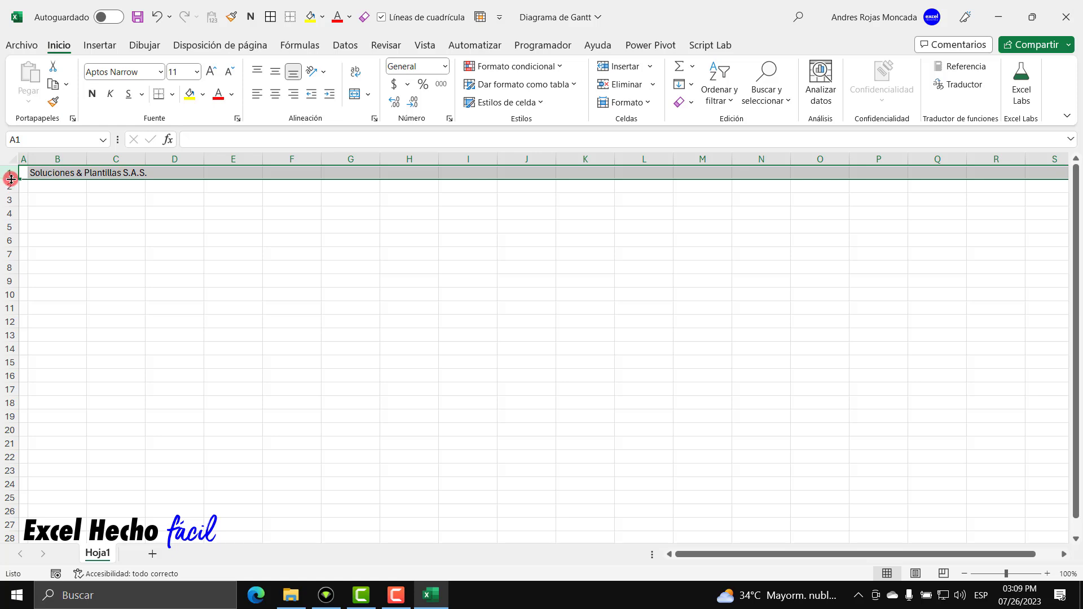
left_click_drag(11, 180, 2, 206)
Centre the B1 title vertically, make it bold and dark blue, and enlarge its font.
left_click(41, 196)
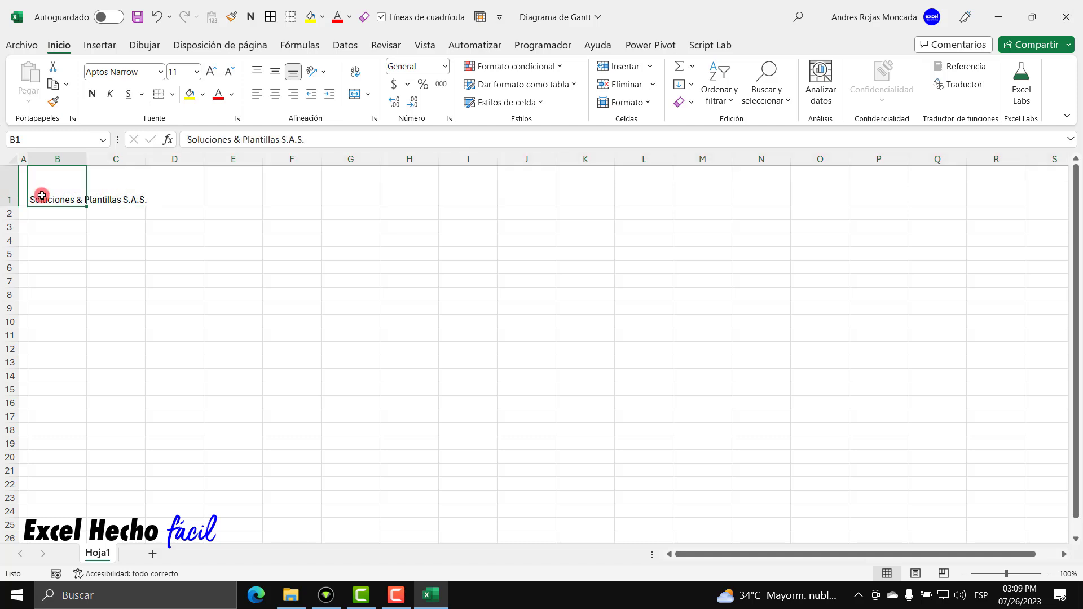
left_click(272, 78)
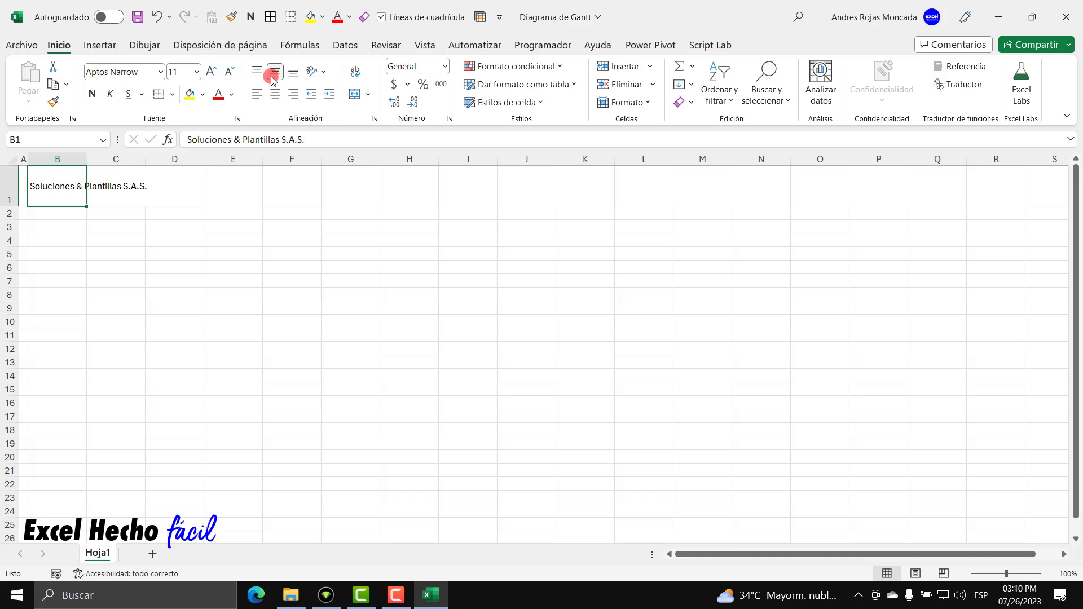
left_click(275, 75)
left_click(210, 71)
left_click(210, 71)
left_click(211, 72)
left_click(210, 71)
left_click(210, 71)
left_click(92, 94)
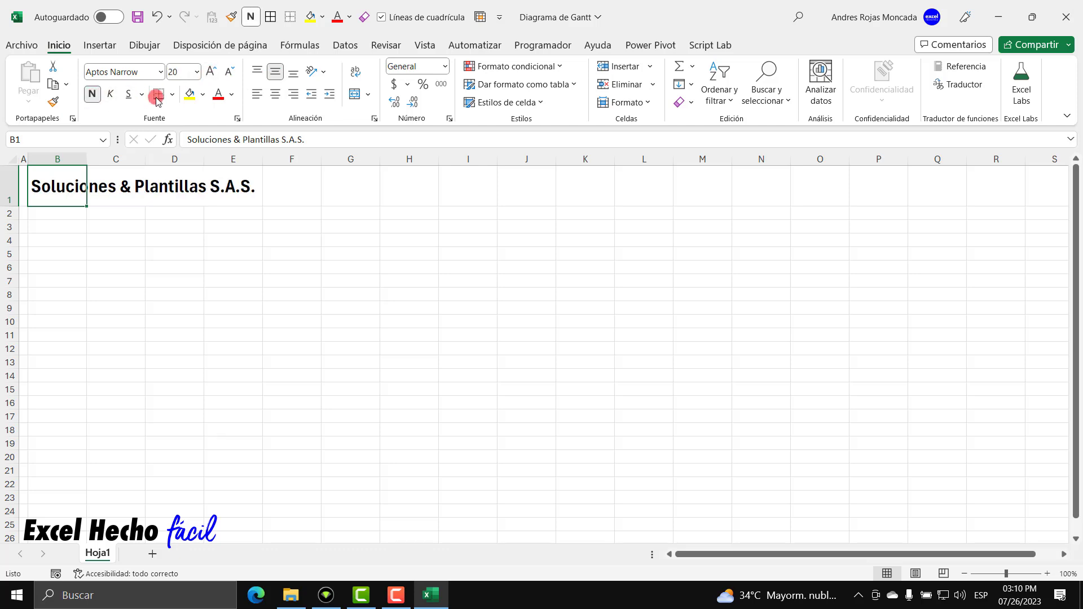
left_click(231, 94)
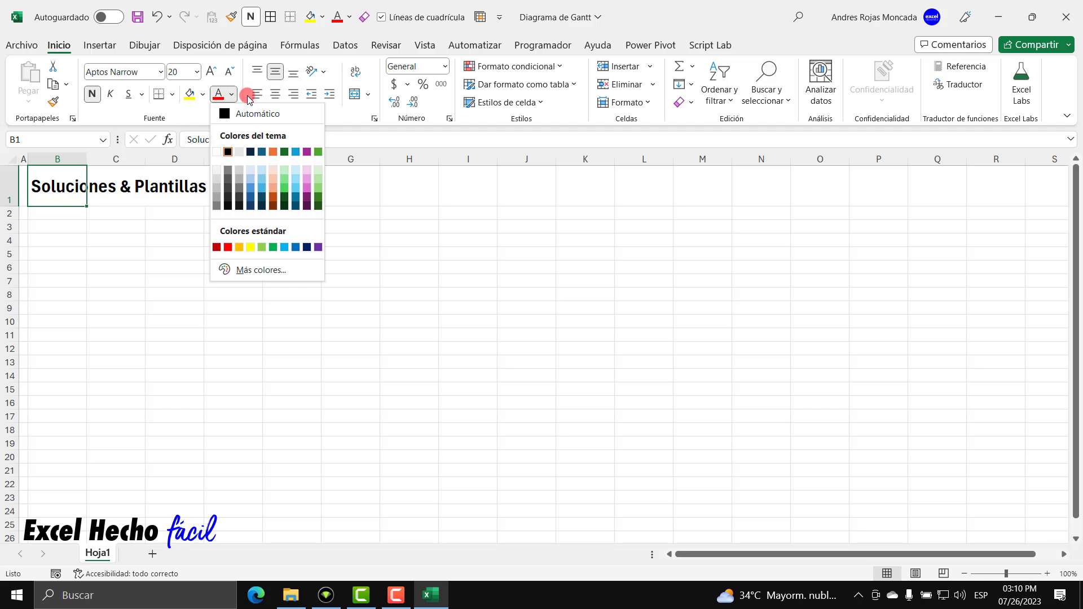
left_click(262, 152)
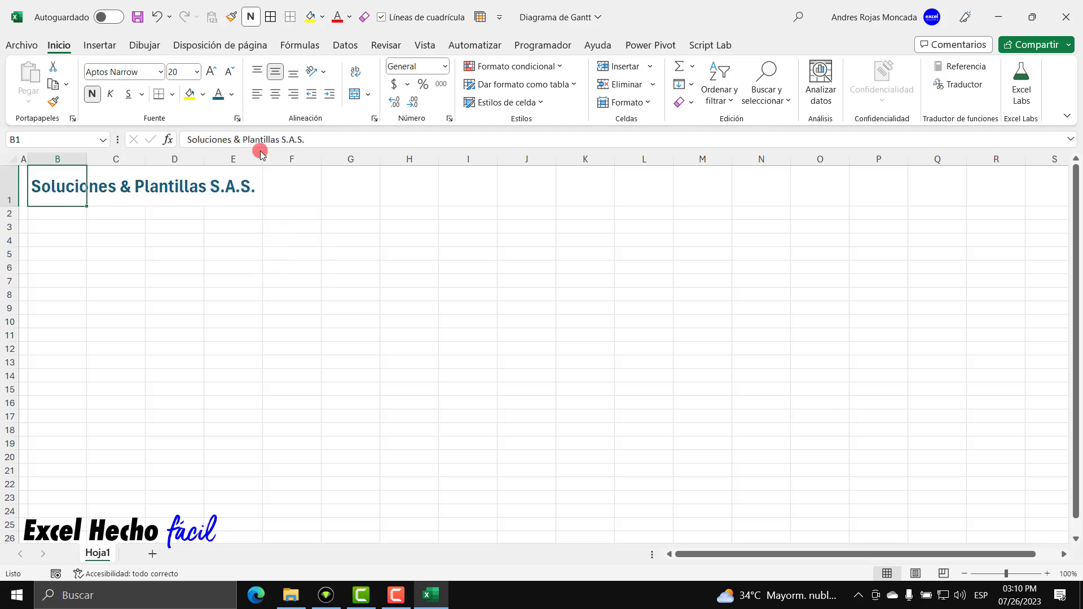
Grow the B1 title's font size up to 36 points.
left_click(210, 72)
left_click(210, 71)
left_click(210, 72)
left_click(210, 72)
left_click(210, 72)
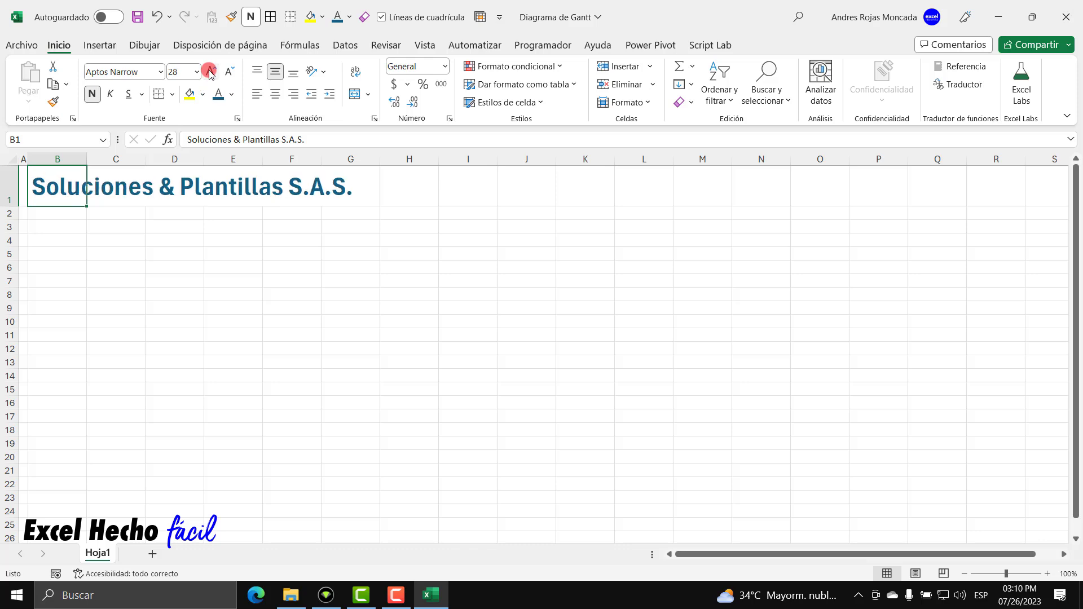
left_click(210, 71)
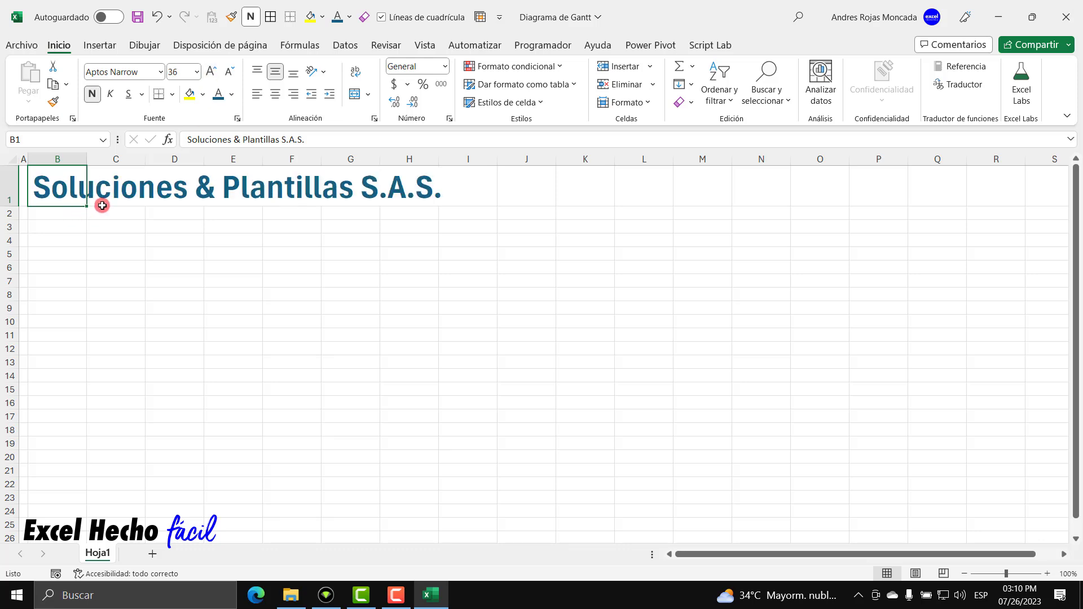
key("Return")
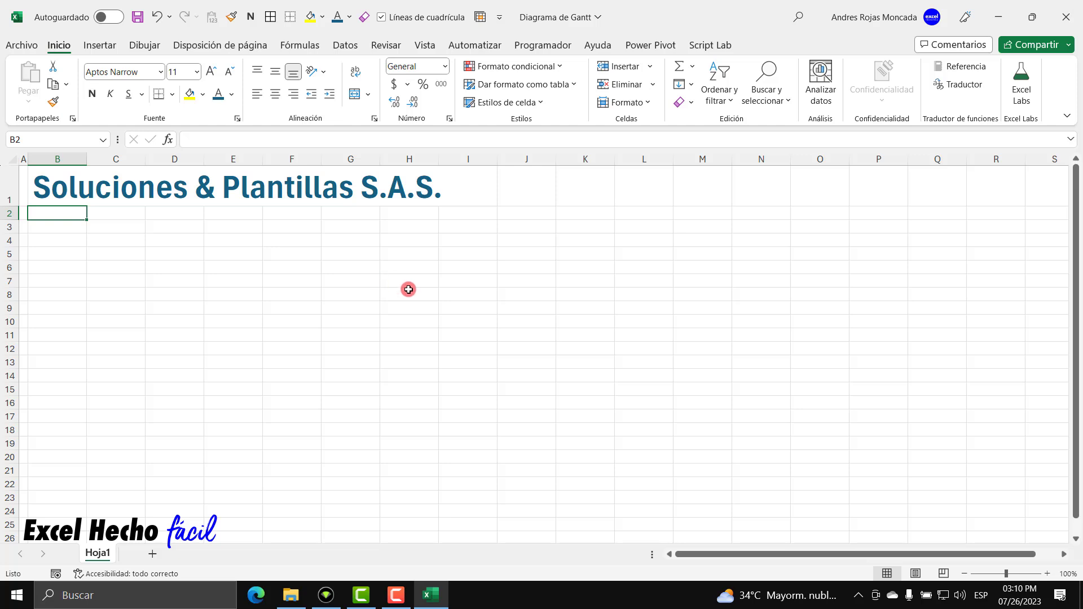
Enter 'Lider del Proyecto:' followed by the leader's name in B2 and heighten row 2.
type("Lider del")
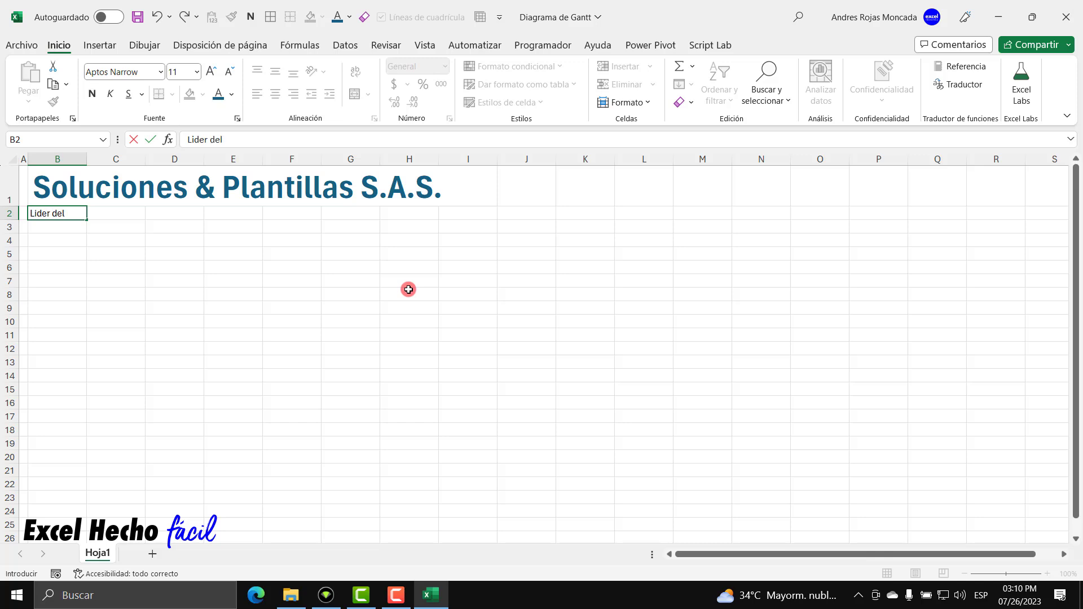
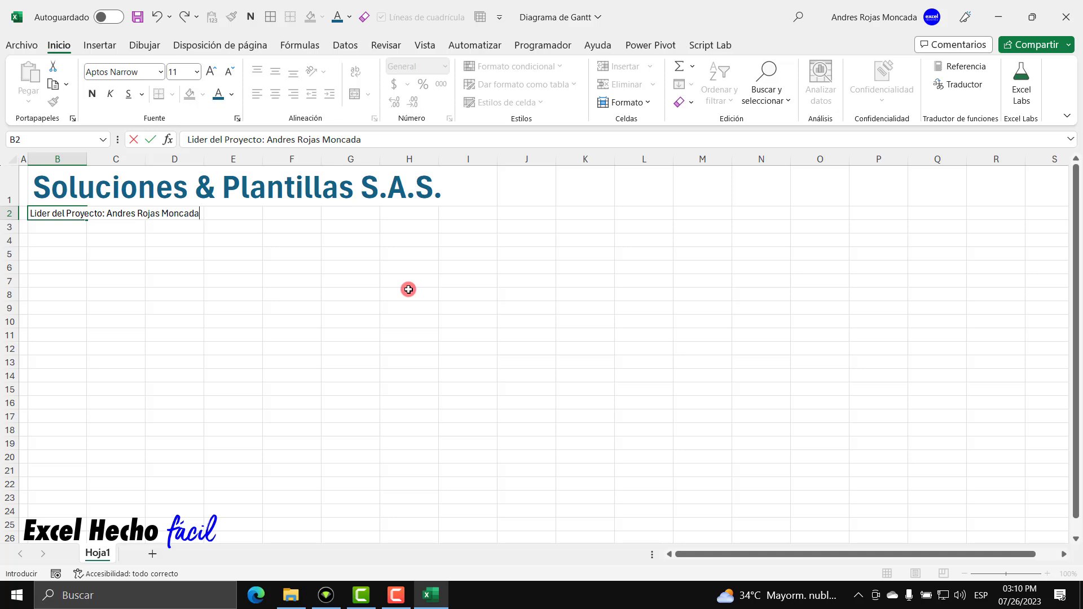
key("Return")
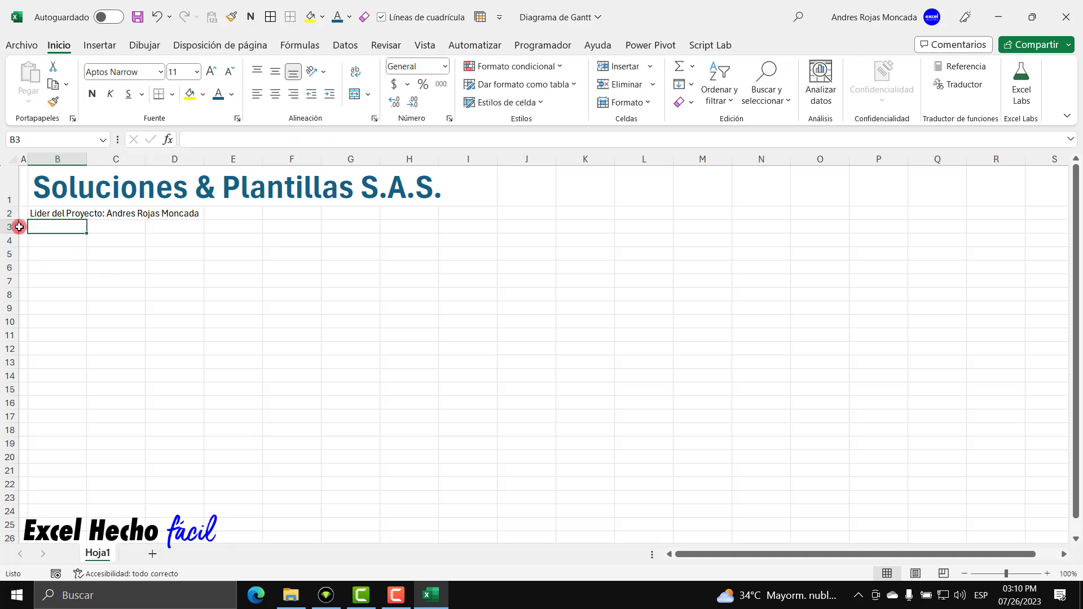
left_click_drag(14, 219, 22, 232)
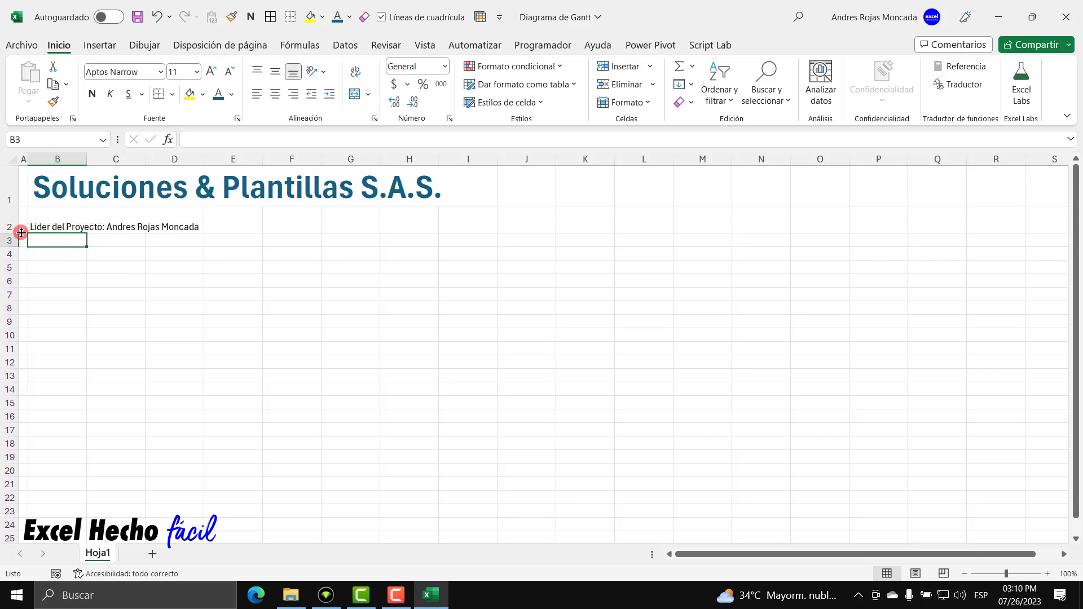
left_click(57, 226)
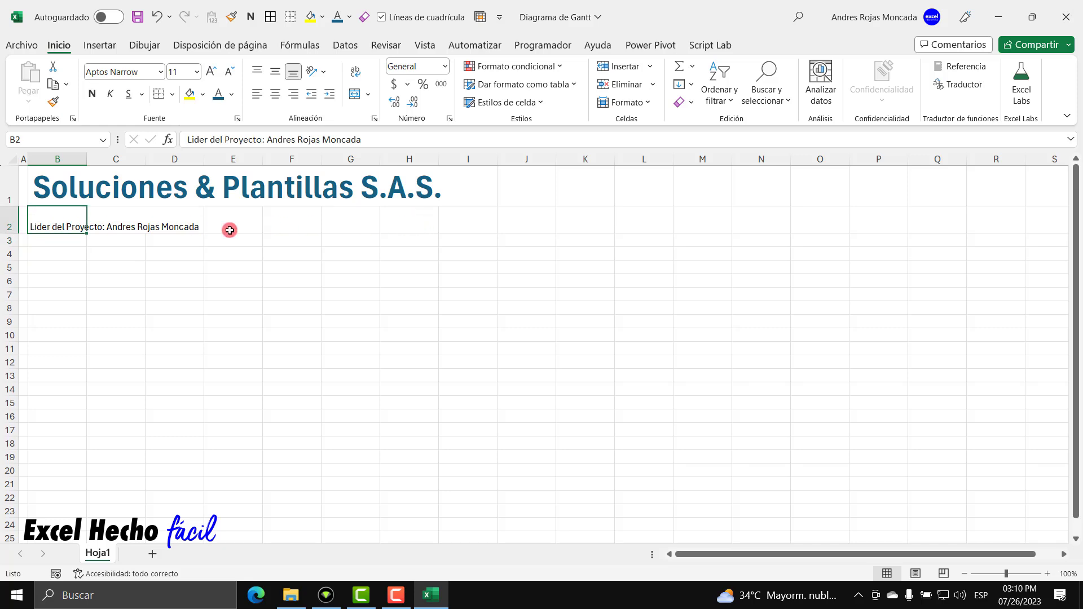
Centre the B2 project leader line vertically, enlarge it to 26 points and colour it blue.
left_click(275, 71)
left_click(41, 218)
left_click(213, 72)
left_click(213, 72)
left_click(214, 72)
left_click(213, 72)
left_click(213, 72)
left_click(213, 72)
left_click(213, 72)
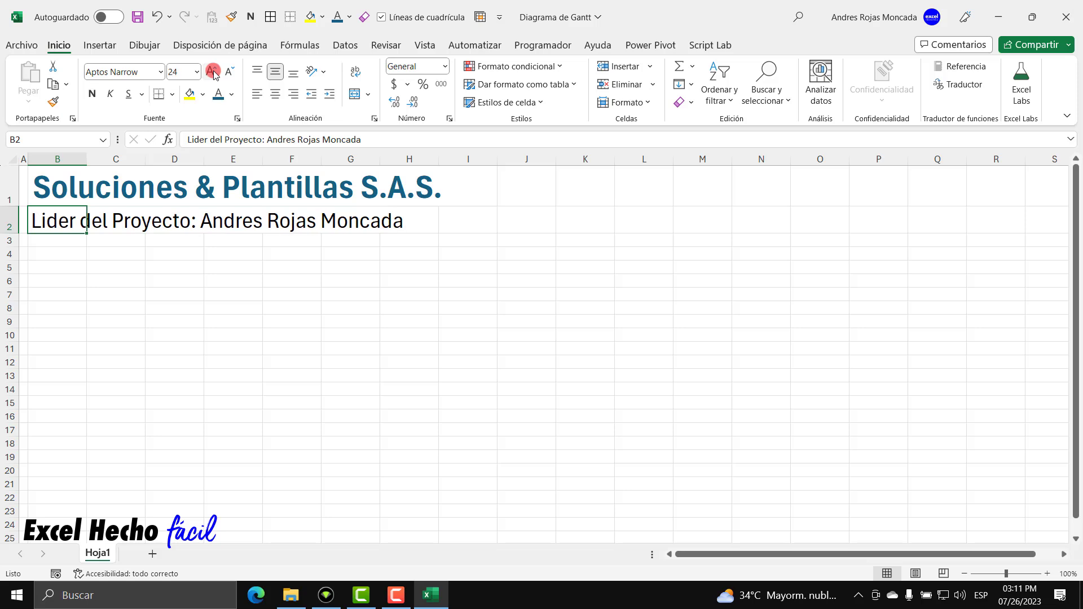
left_click(213, 72)
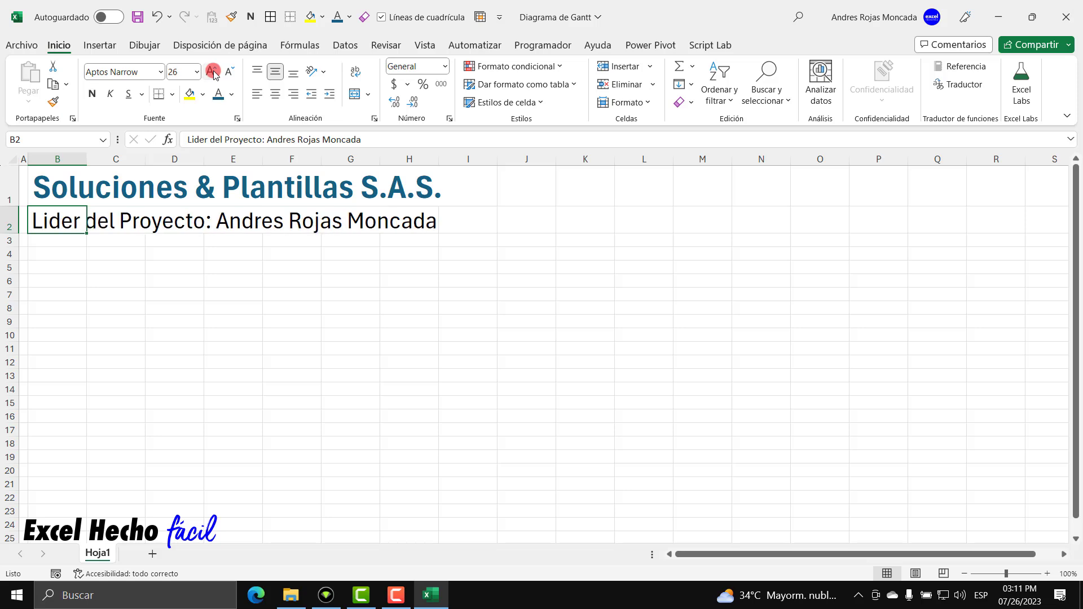
left_click(217, 94)
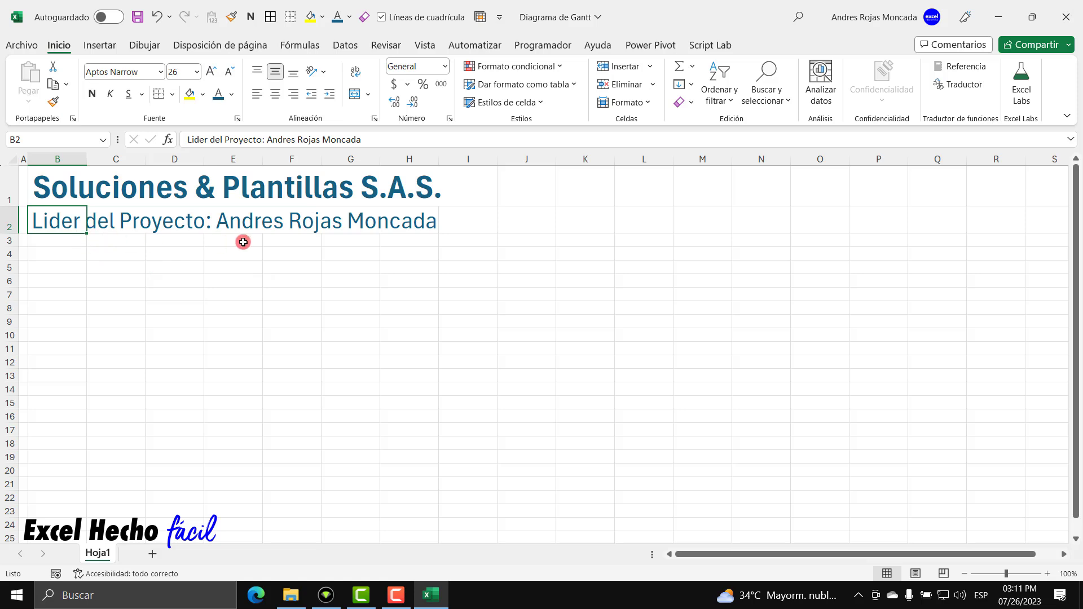
Set row 6's height to 20 via Alto de fila for the table header.
left_click_drag(60, 240, 413, 264)
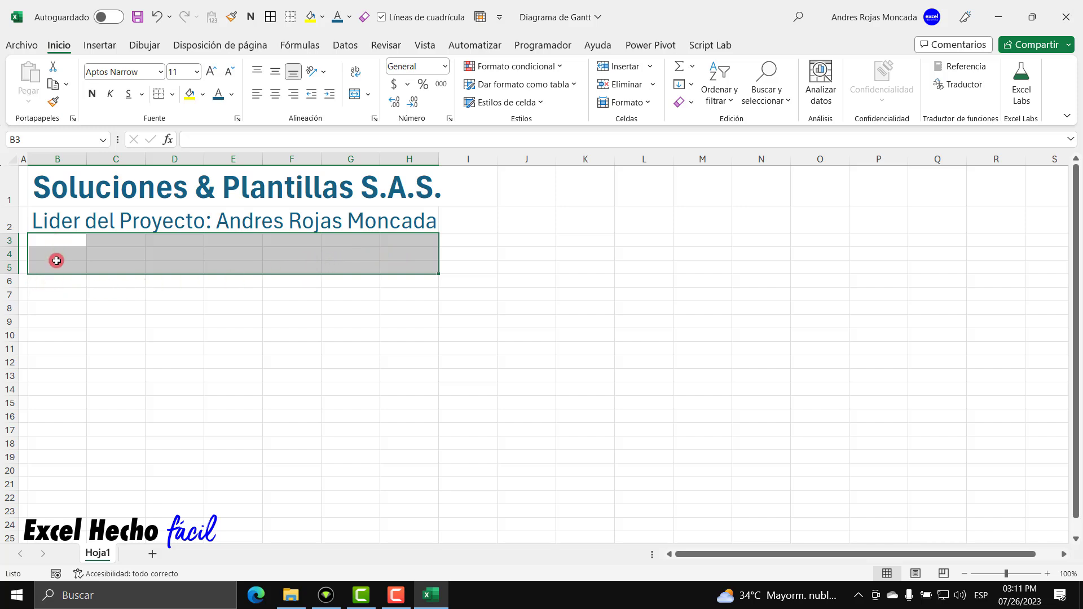
left_click(56, 280)
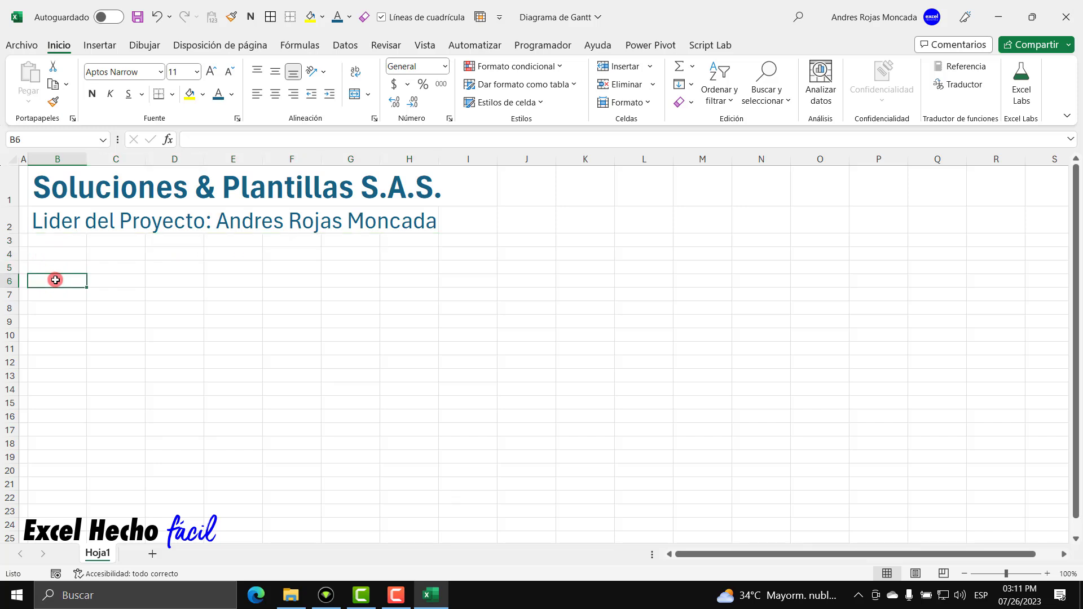
right_click(12, 281)
left_click(63, 507)
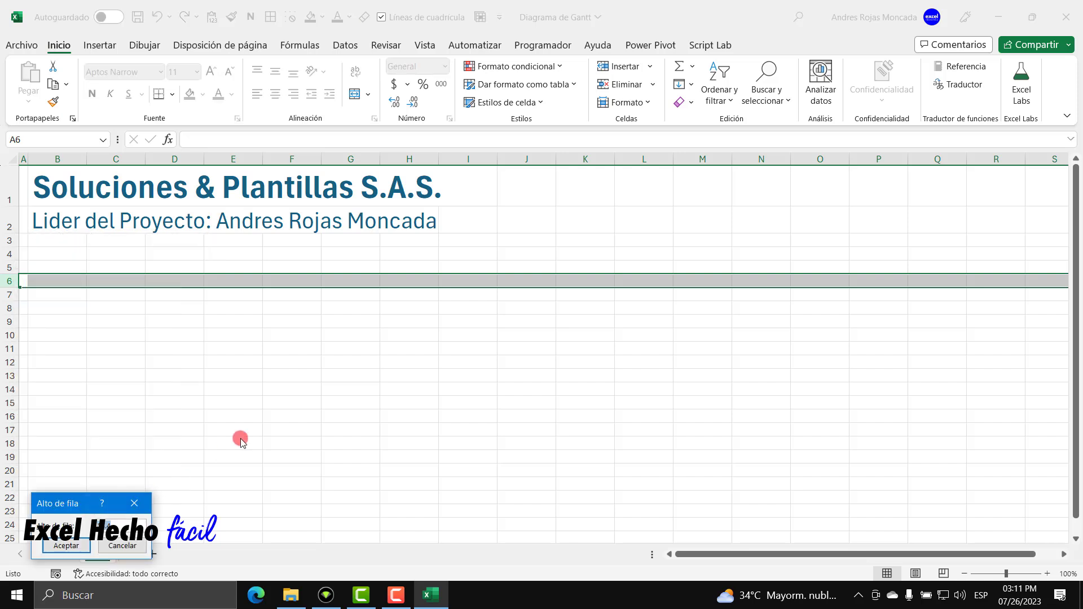
left_click_drag(63, 513, 94, 310)
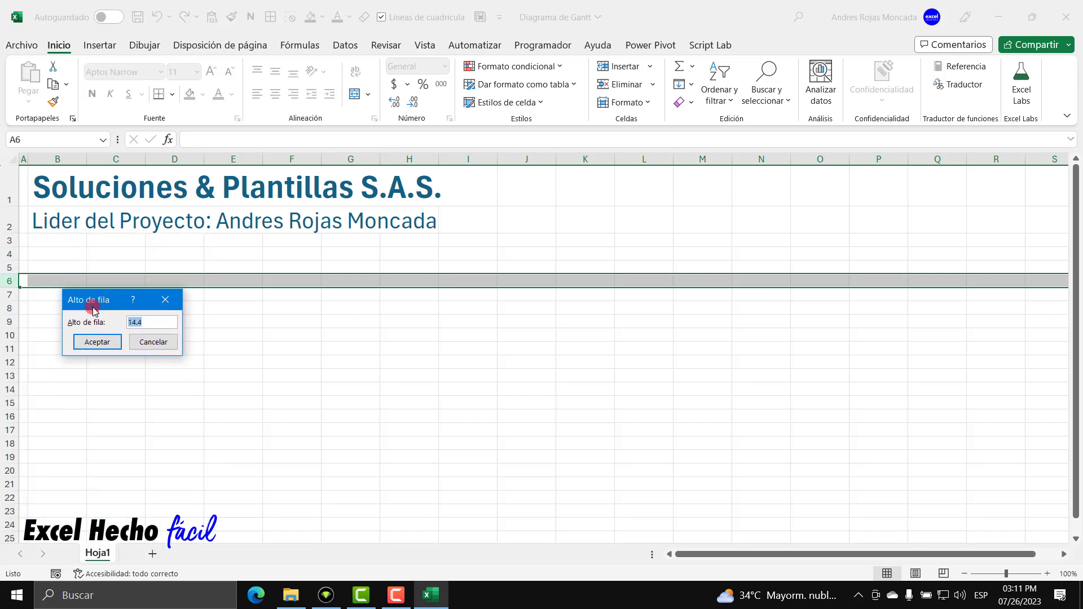
type("20")
key("Return")
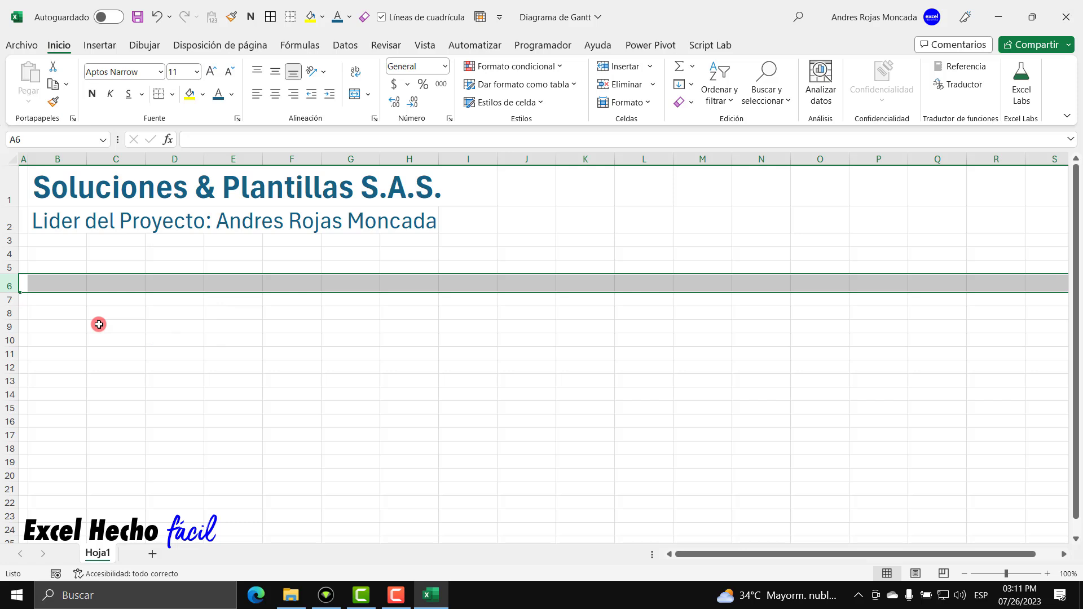
left_click(74, 284)
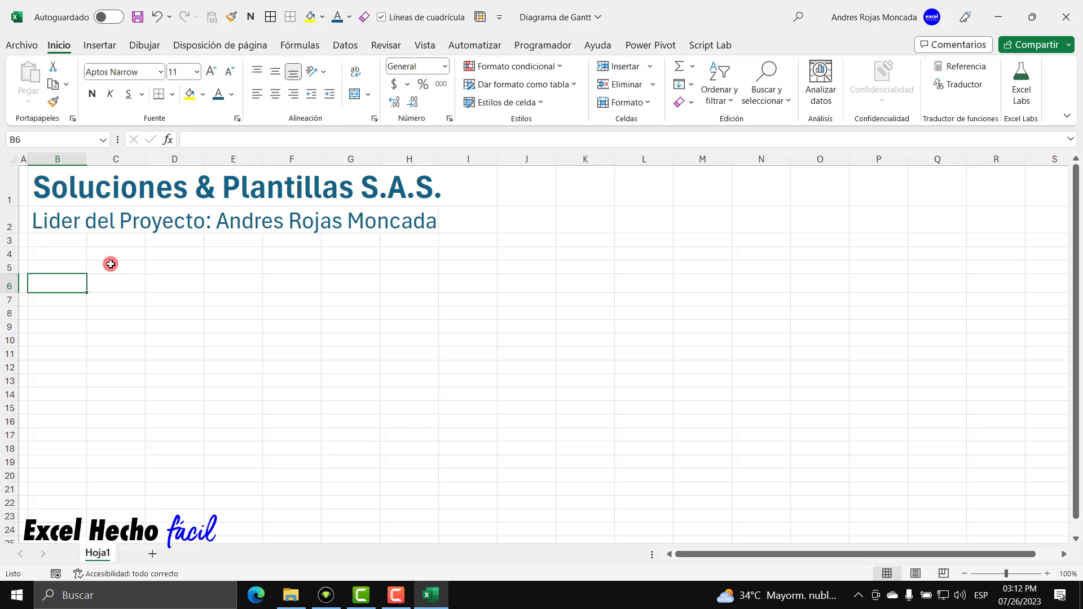
Enter the 'Actividad' header in B6 with dark grey fill, white bold text.
type("Actividad")
key("Return")
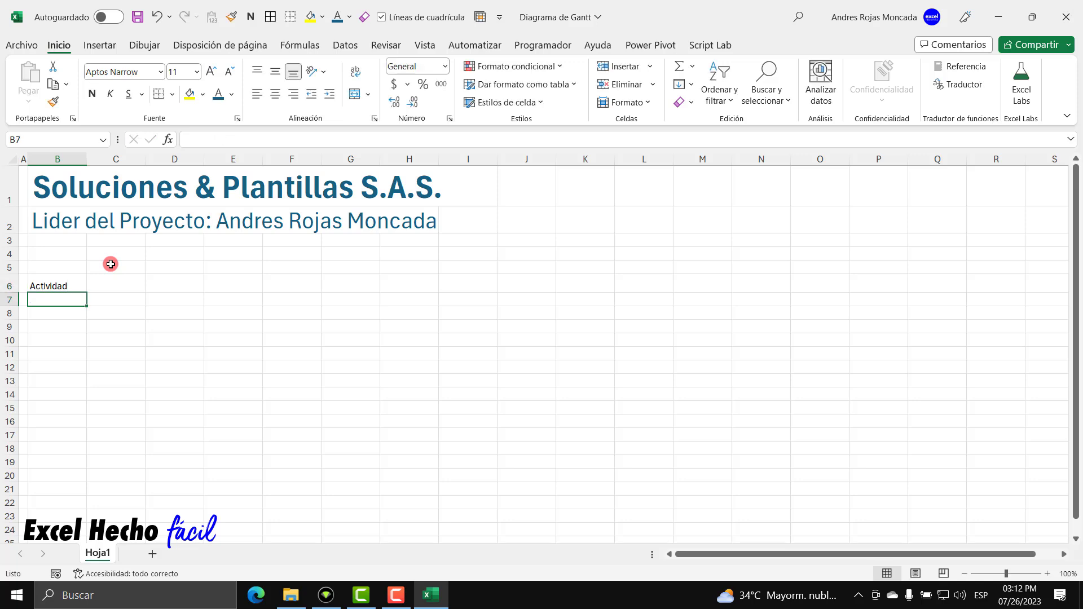
left_click(73, 282)
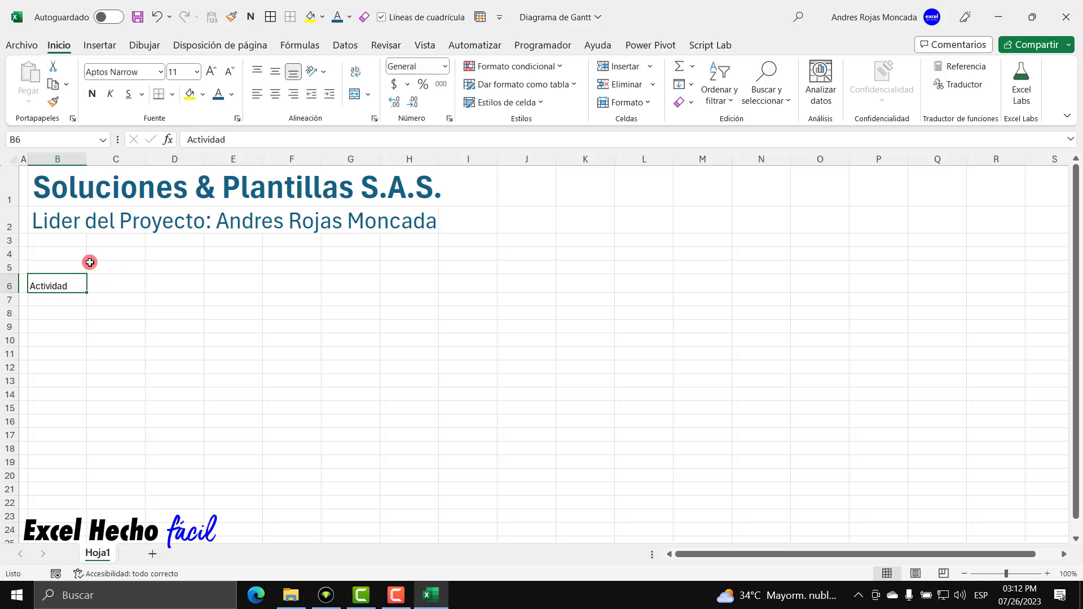
left_click(203, 96)
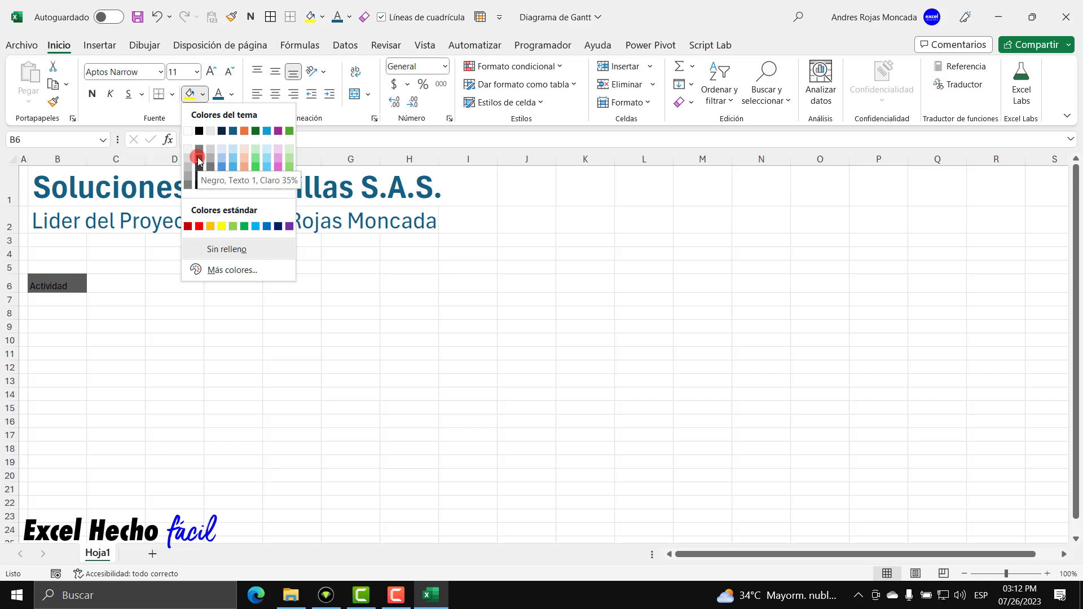
left_click(198, 161)
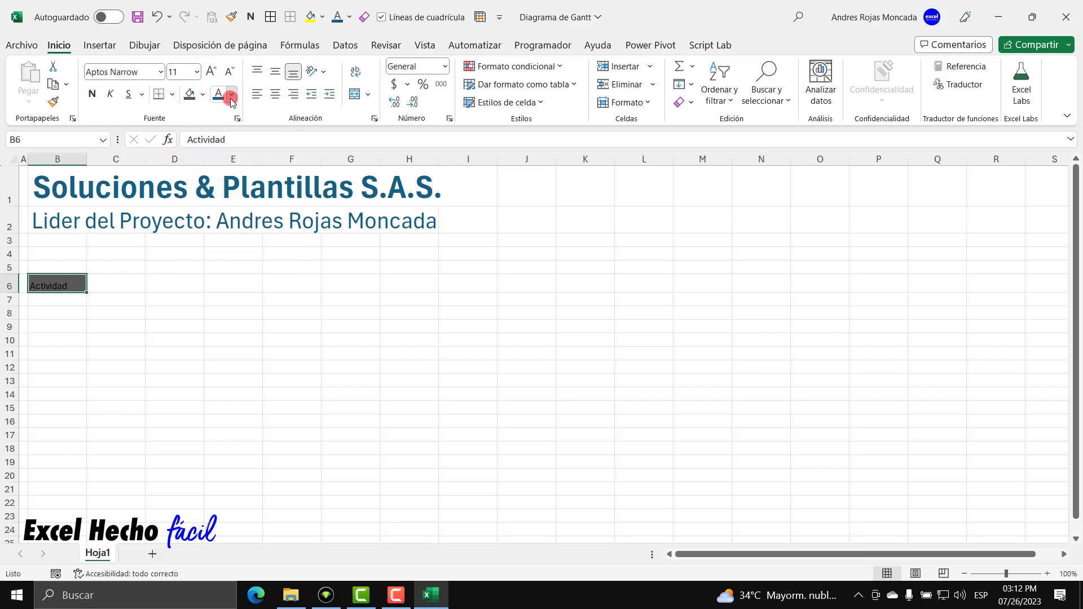
left_click(231, 96)
left_click(212, 150)
left_click(92, 94)
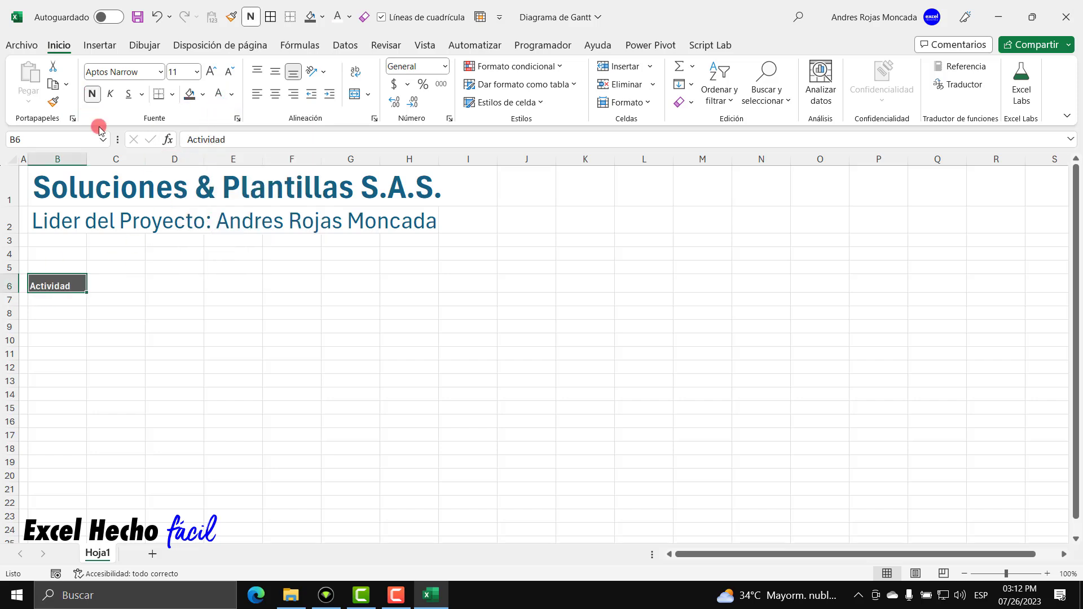
Enter 'Fase 1' in B7 with light grey fill and bold text.
left_click(60, 299)
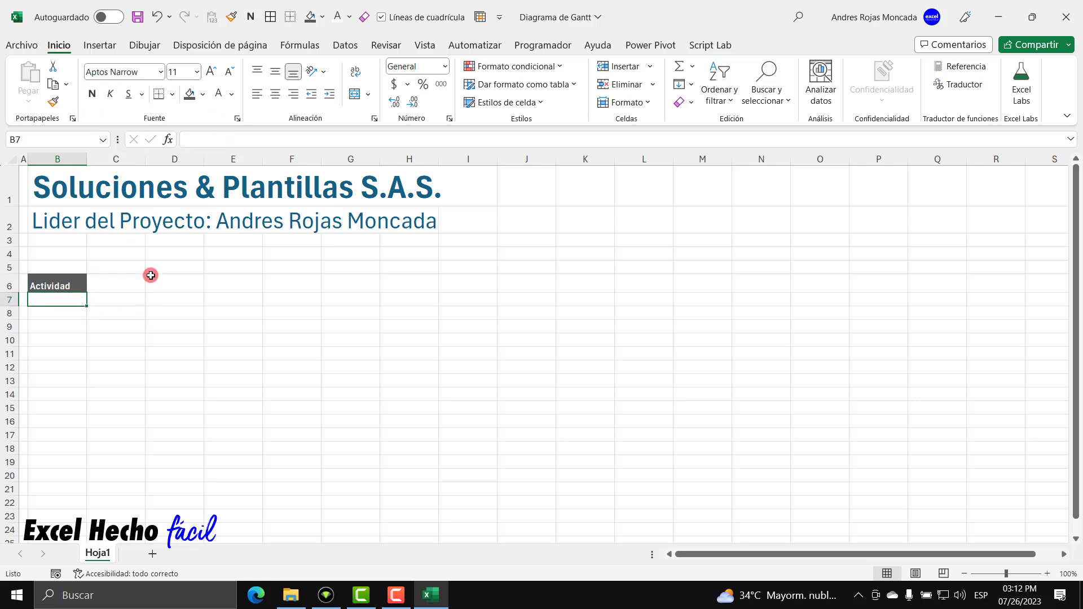
type("Fase")
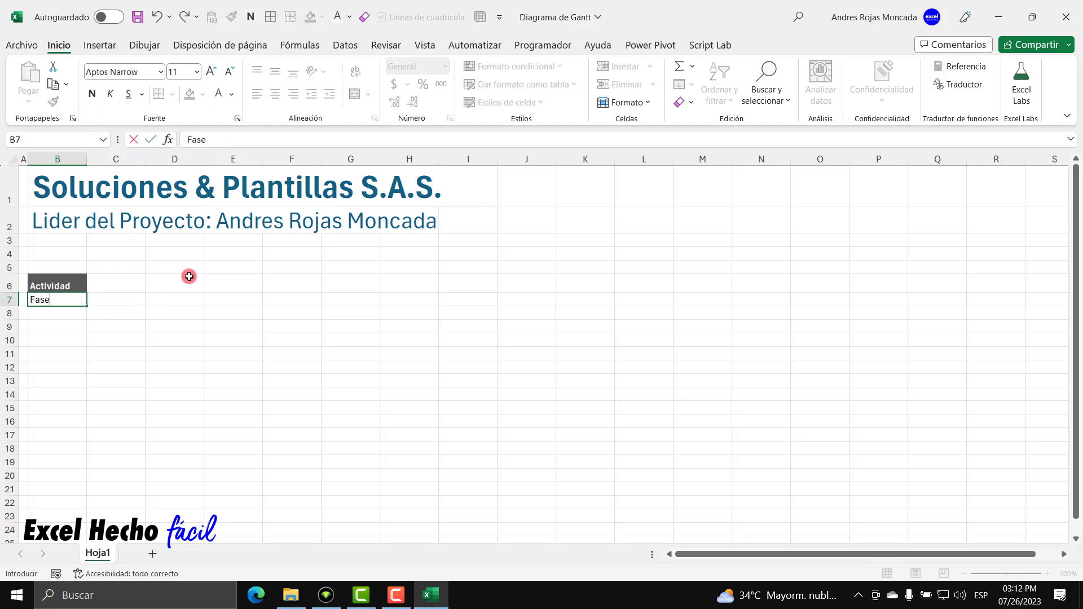
type(" 1")
key("Return")
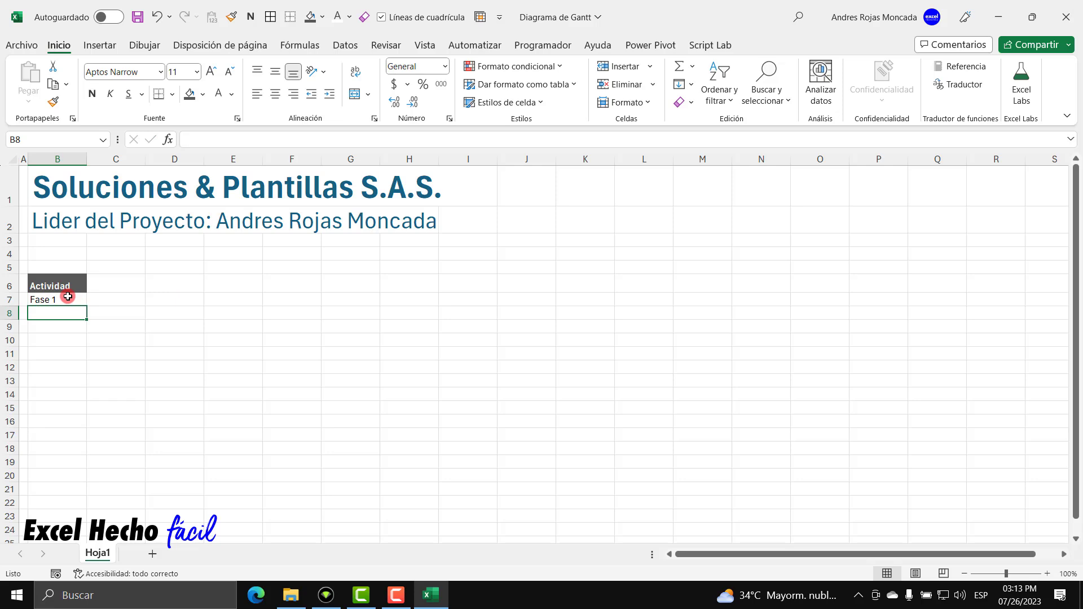
left_click(62, 301)
left_click(202, 94)
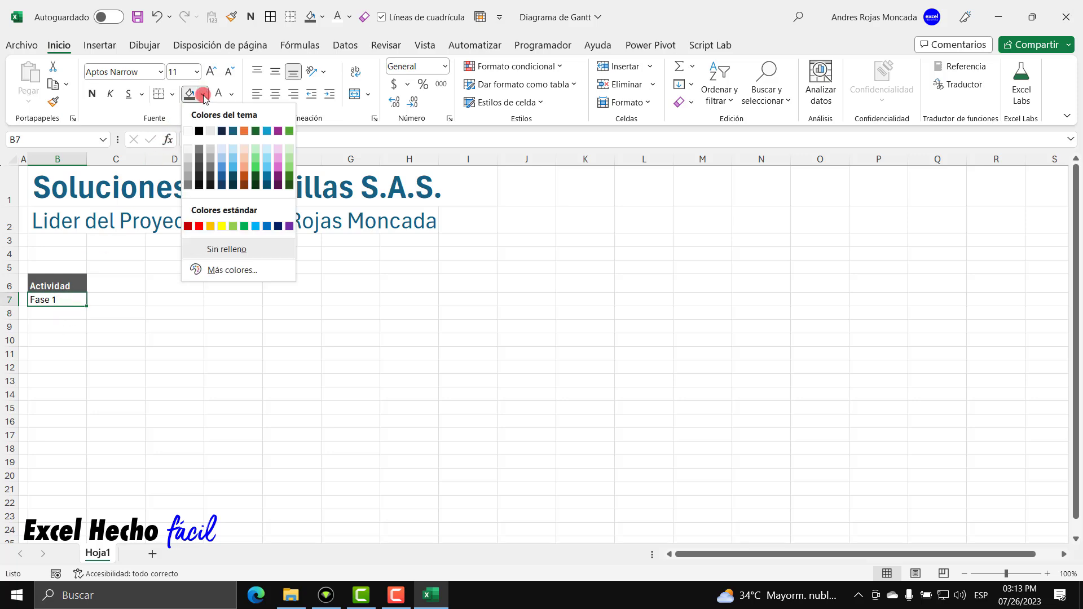
left_click(212, 151)
left_click(92, 93)
left_click(58, 313)
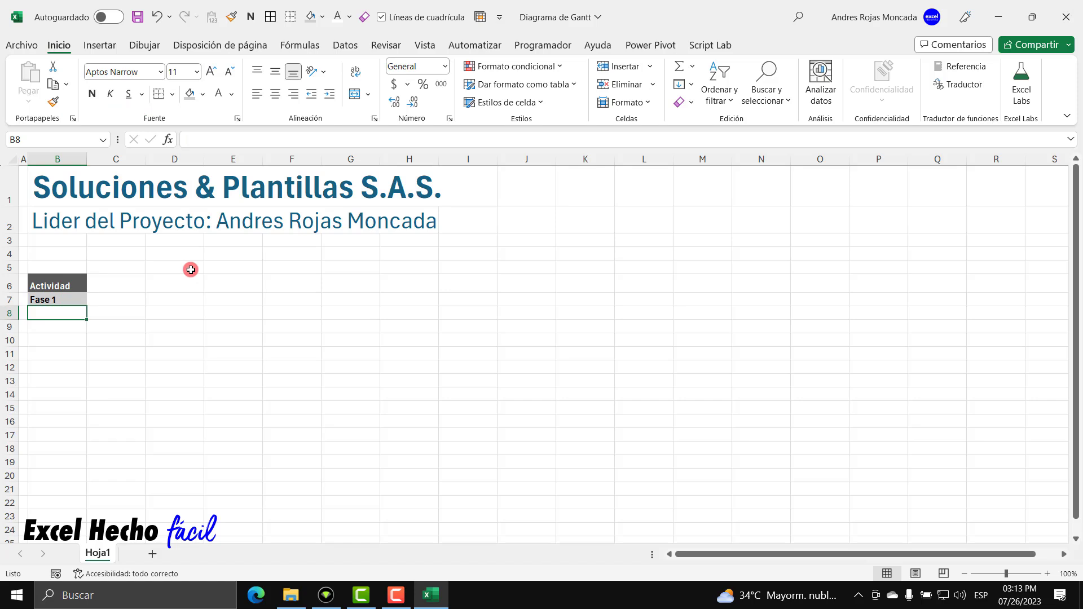
Type Acercamiento preliminar con el cliente, Recoger requisitos minimos, Modelar la solucion, Presentacion para aprobacion (cliente) in B8–B11.
type("Acer")
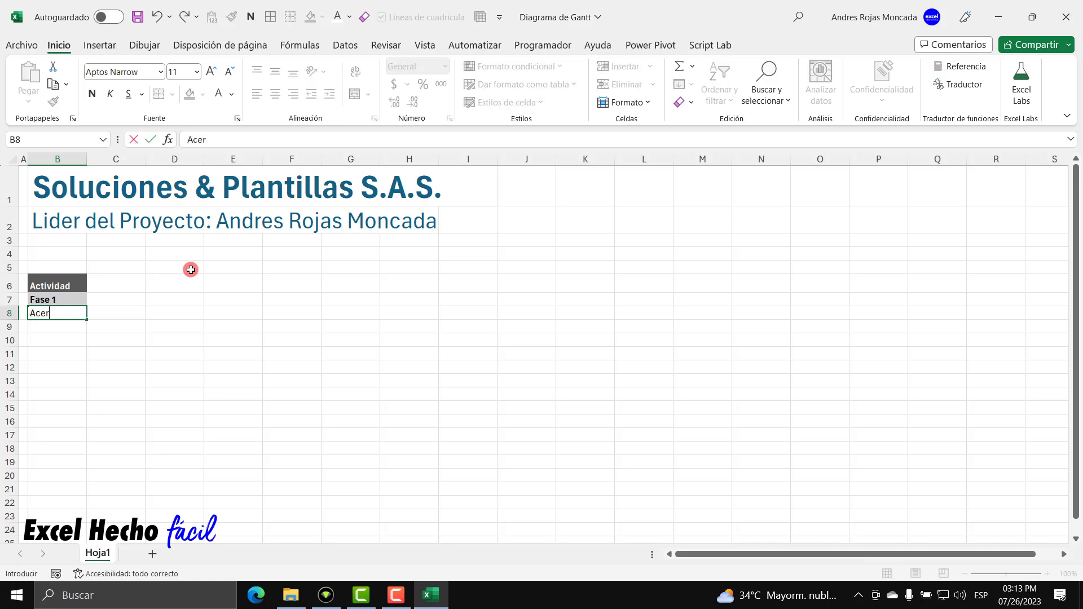
type("camiento")
key("BackSpace")
key("BackSpace")
type("to preliminar")
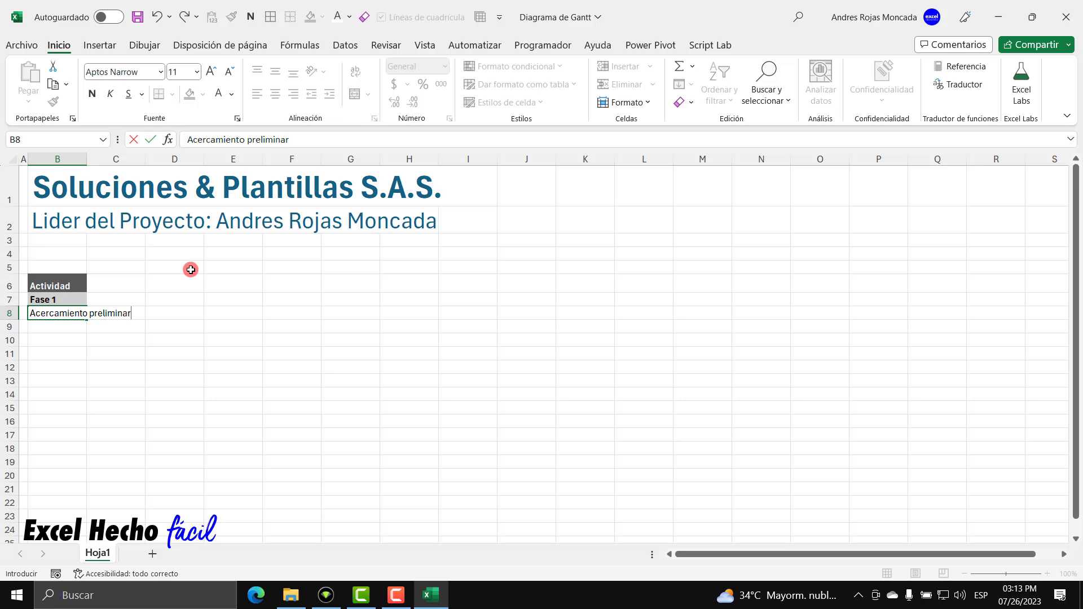
type(" con el cliente")
key("Return")
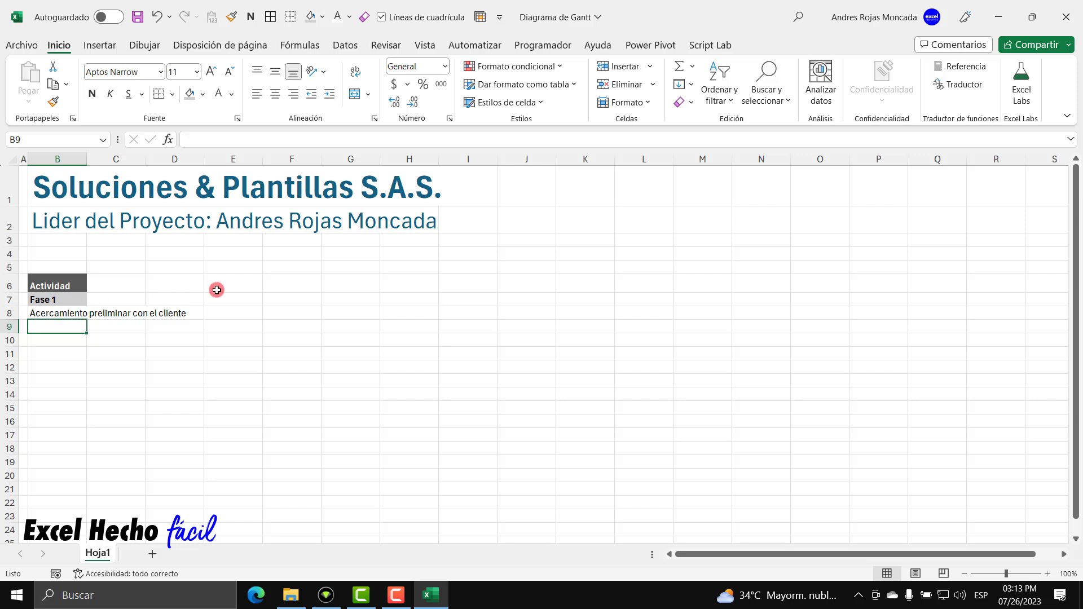
type("Re")
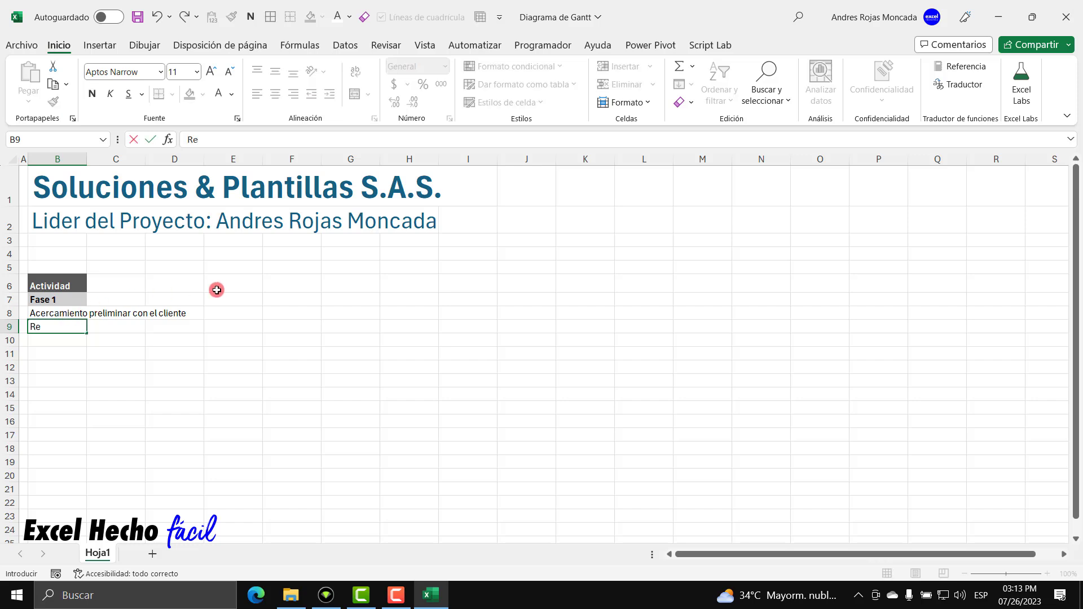
type("coger requisitos minimos")
key("Return")
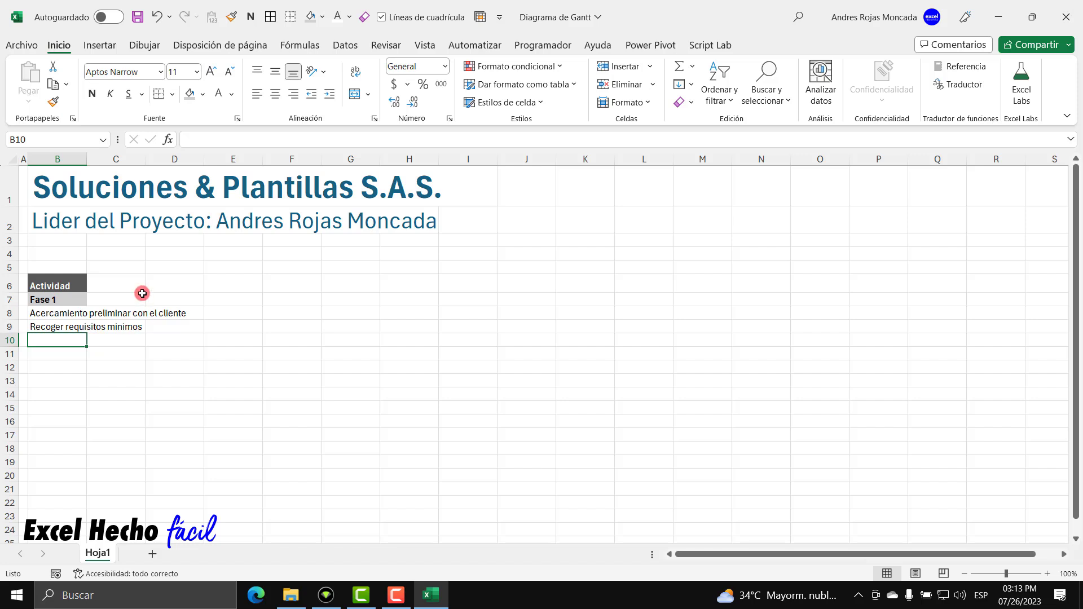
type("Modelar ")
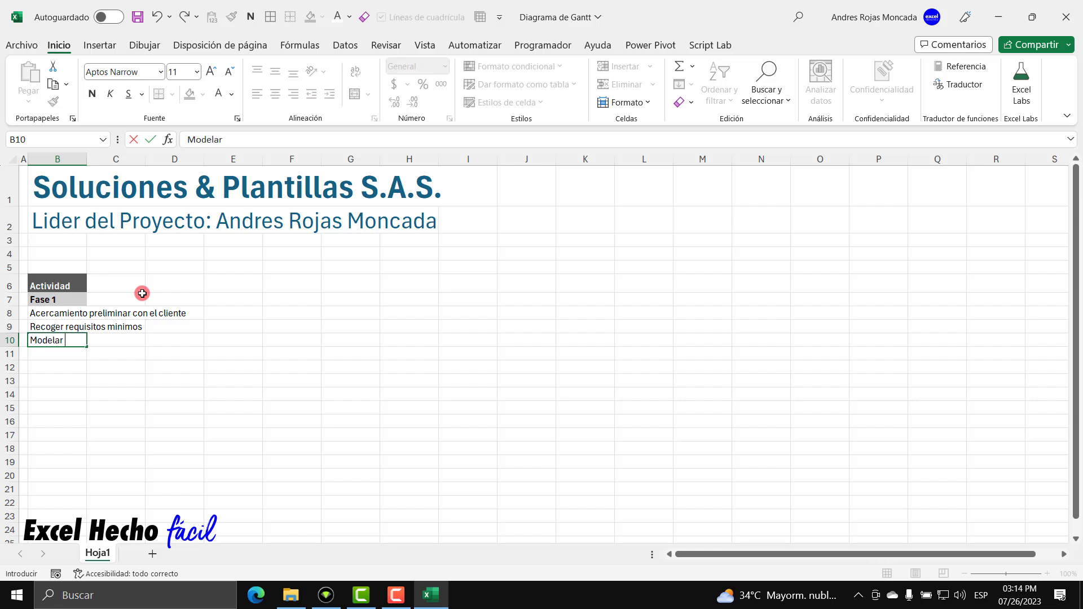
type("la solucion")
key("Return")
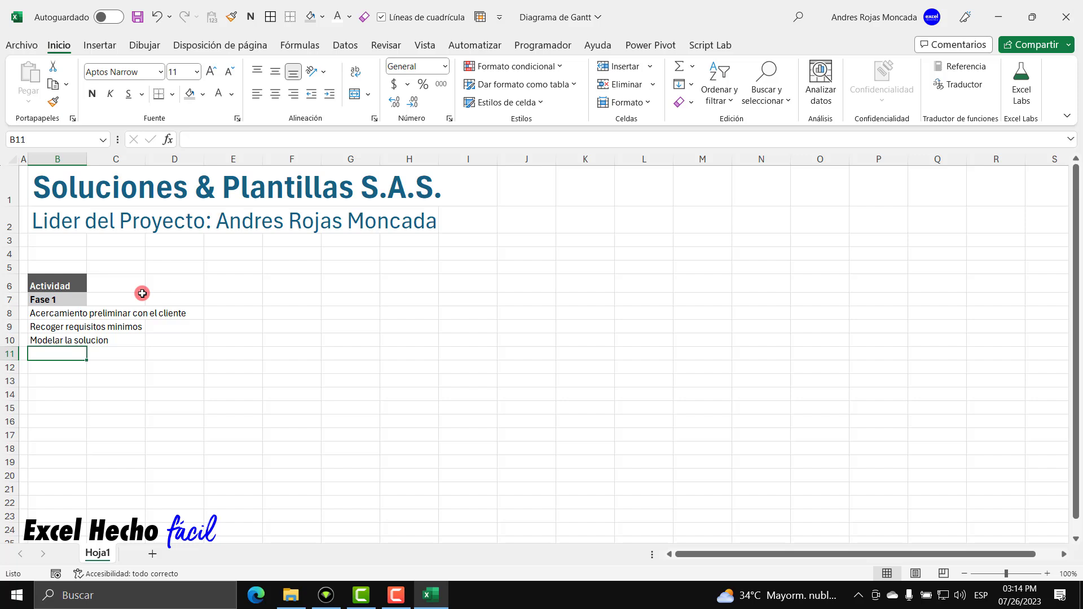
type("Presentac")
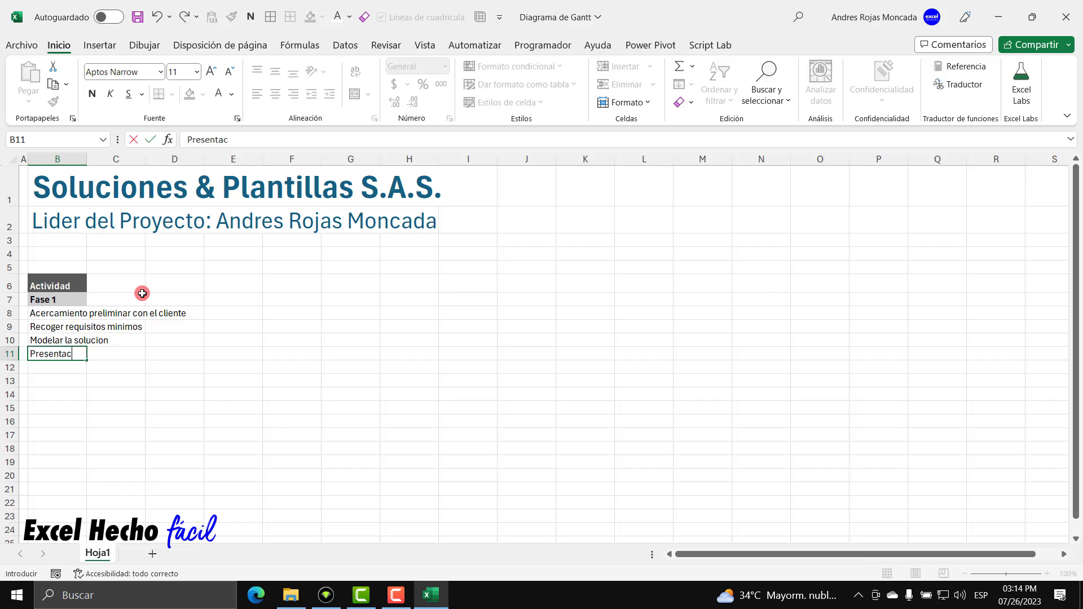
type("ion para aprobacio")
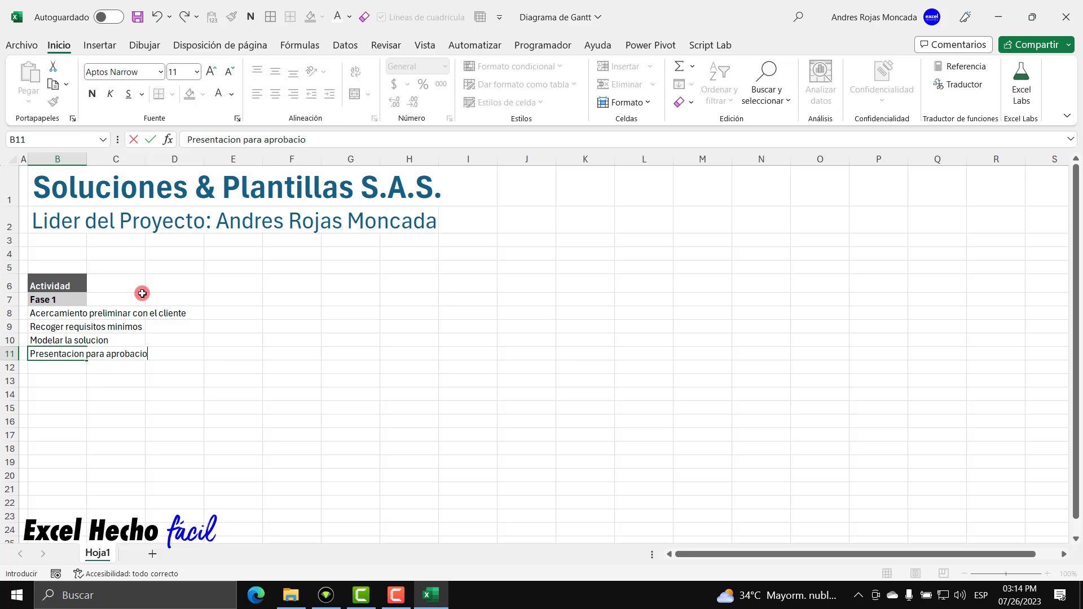
type("n (cliente")
key("Return")
Apply Aumentar sangría to the four activities in B8:B11.
left_click_drag(68, 315, 63, 349)
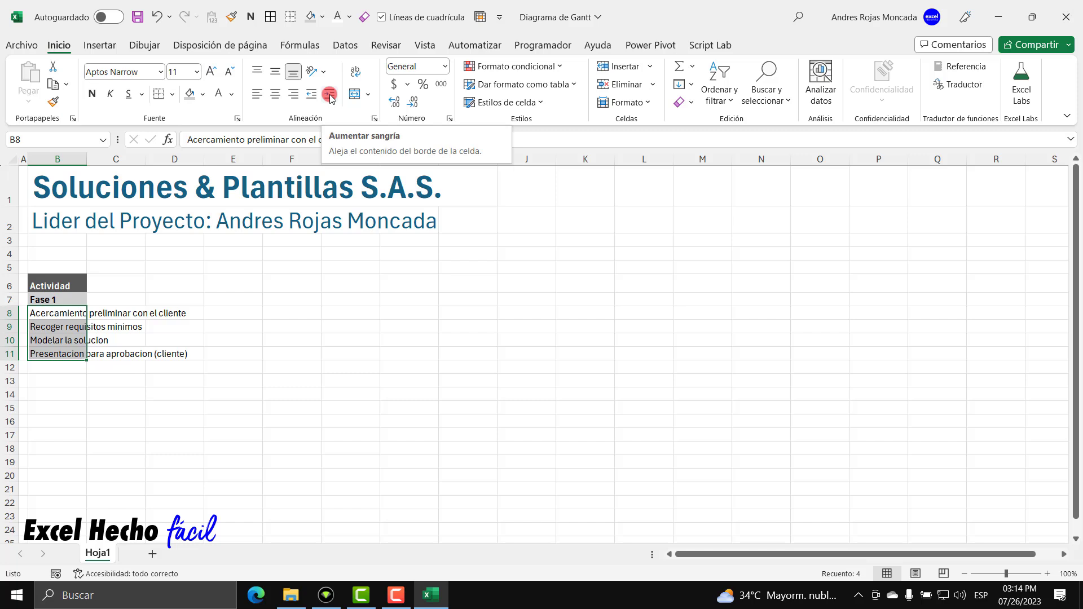
left_click(330, 94)
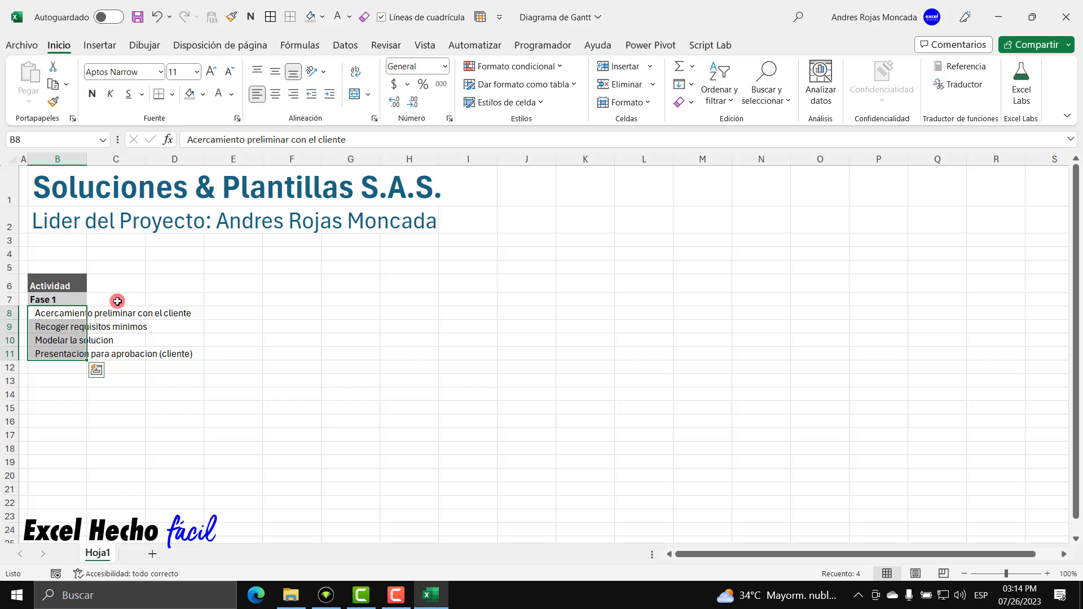
Enter 'Fase 2' in B12 and paint the Fase 1 heading's bold grey format onto it.
left_click(62, 369)
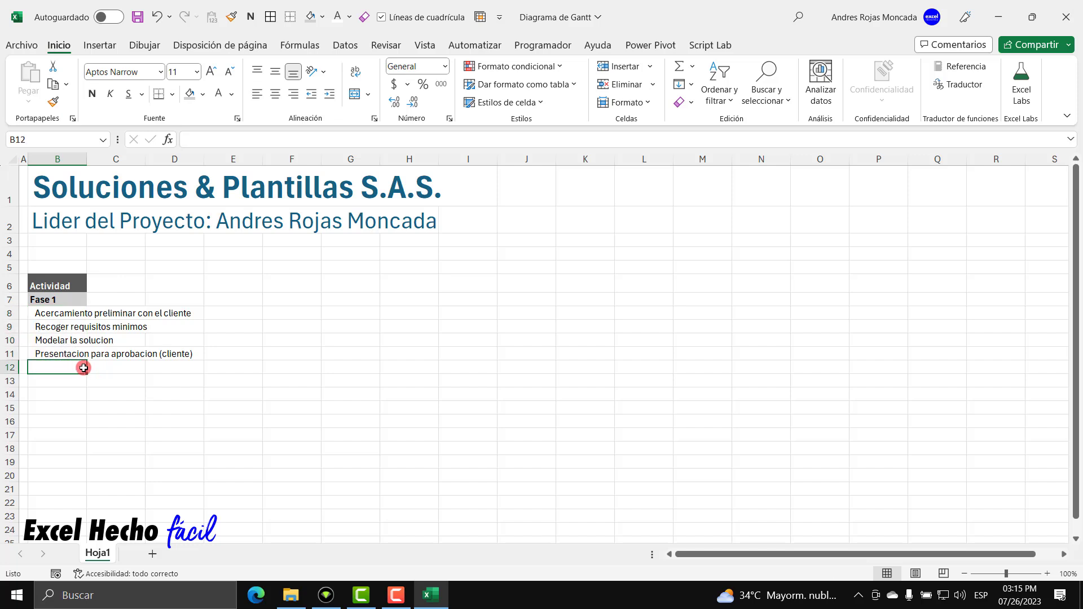
type("Fase 2")
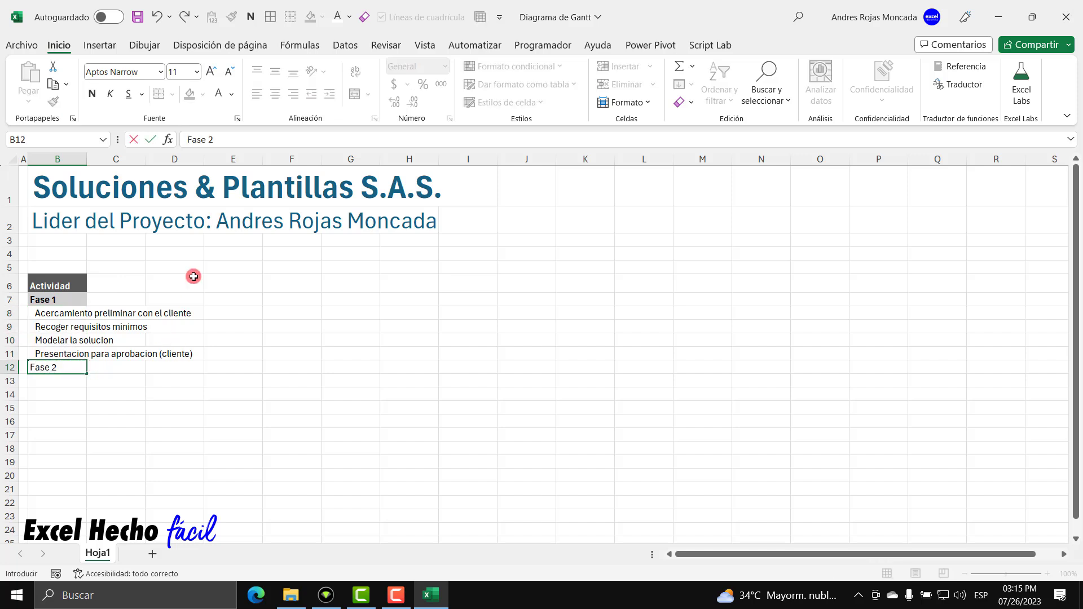
key("Return")
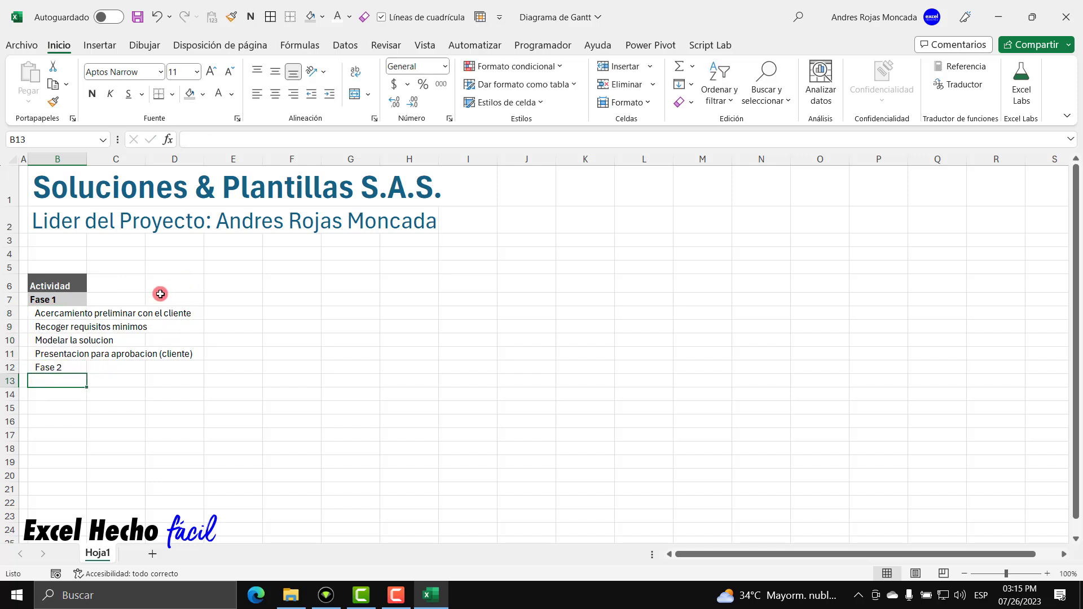
left_click(59, 300)
left_click(52, 103)
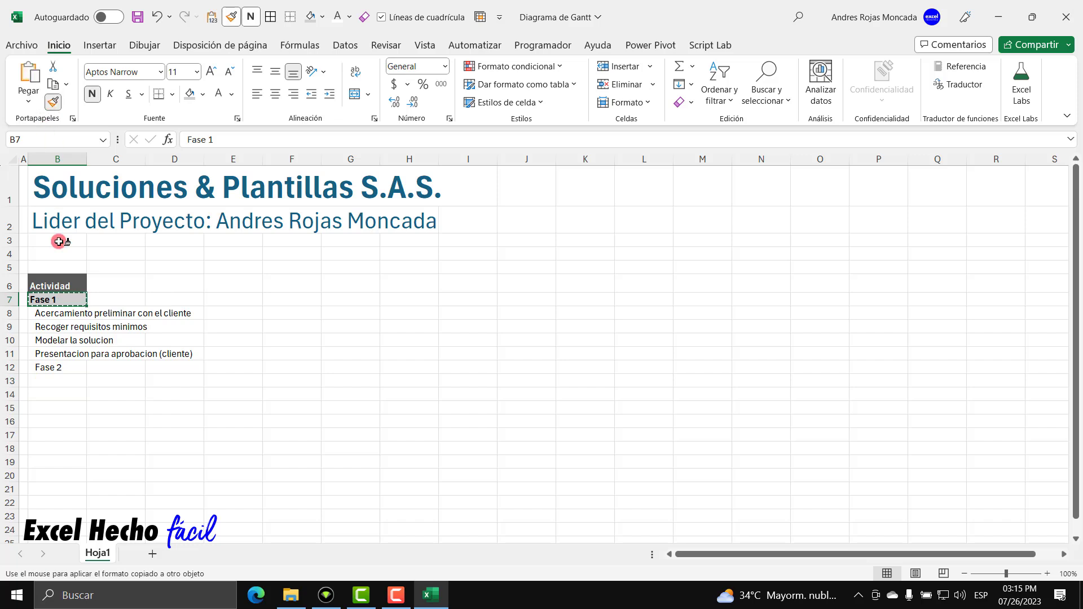
left_click(68, 369)
key("Return")
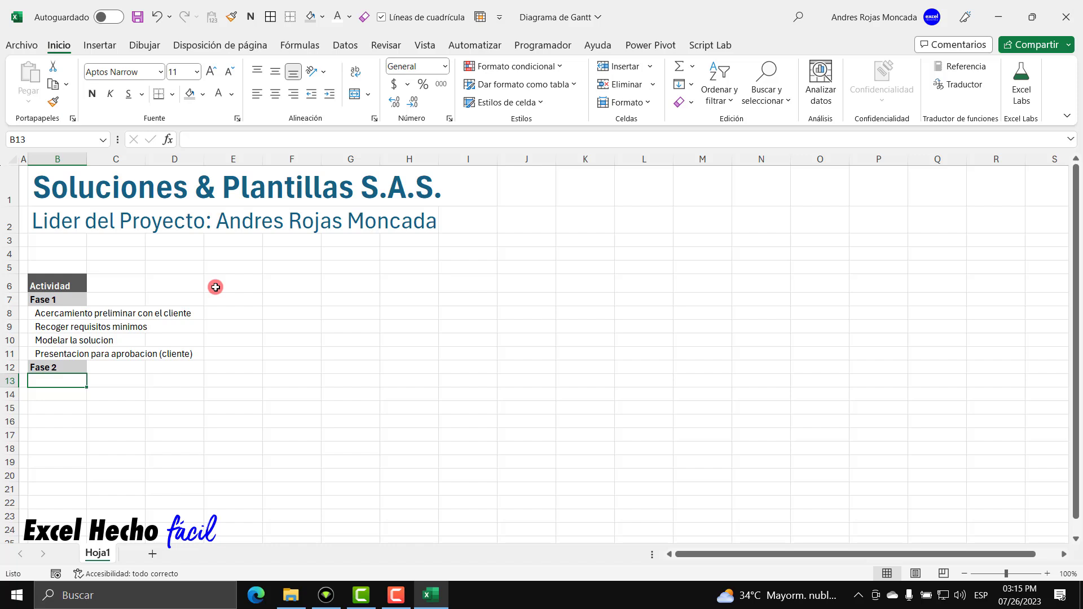
Enter Reuniones con el grupo de trabajo, Desarrollo e implementacion, Presentacion de avances al (cliente) in B13–B15.
type("Reunion")
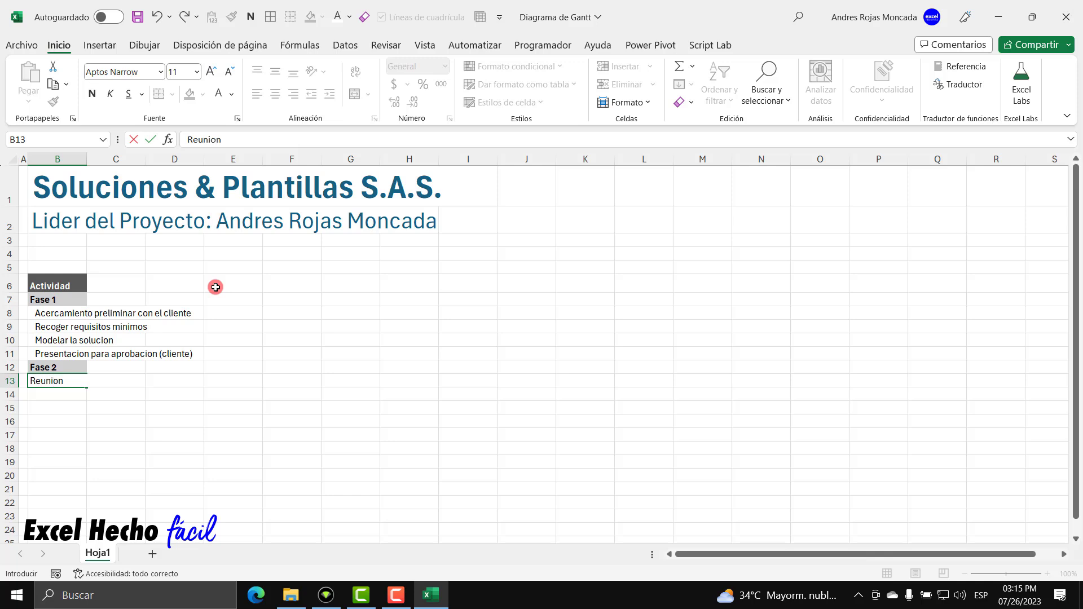
type("es con el grupo de trabajo")
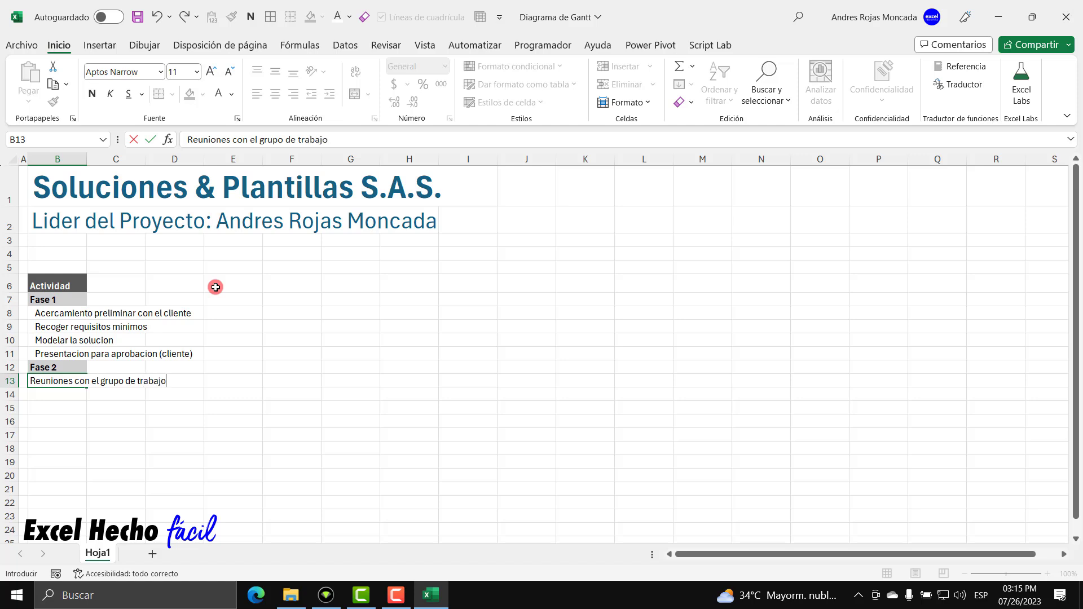
key("Return")
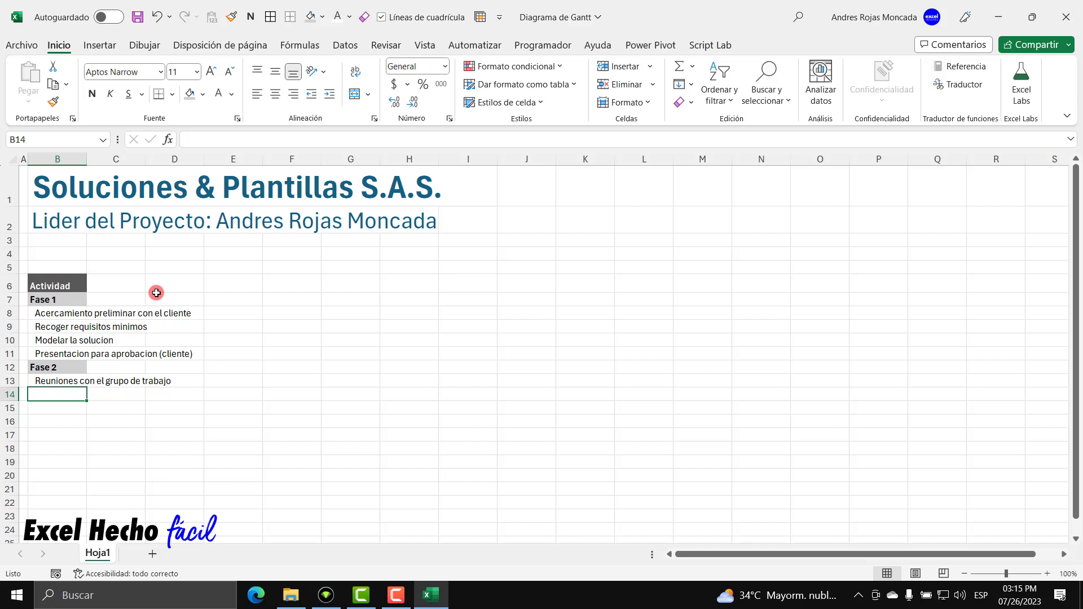
type("Desarrollo e implementacion")
key("Return")
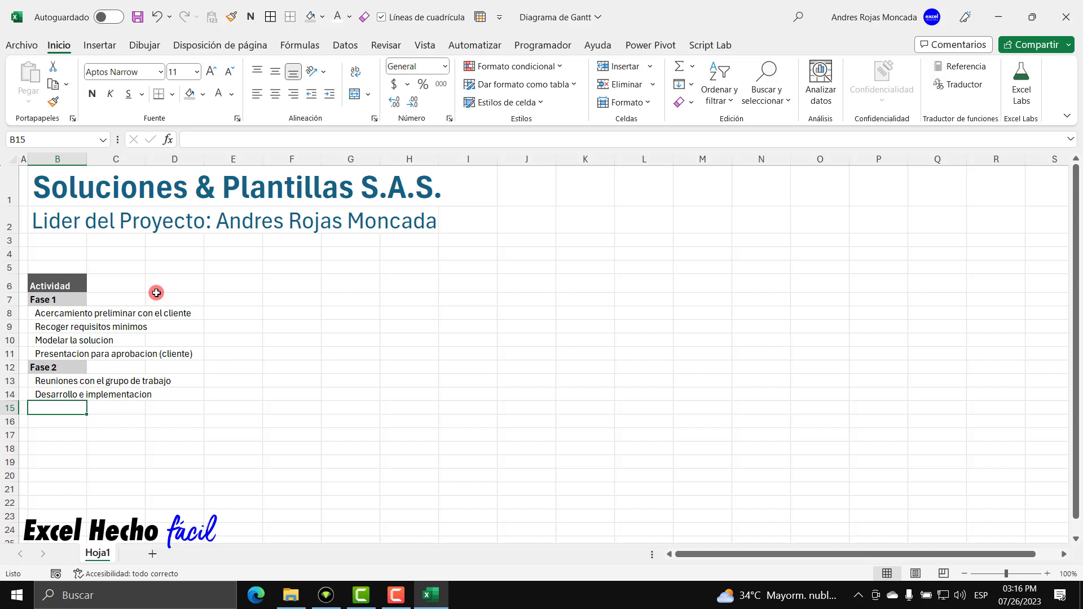
type("Presen")
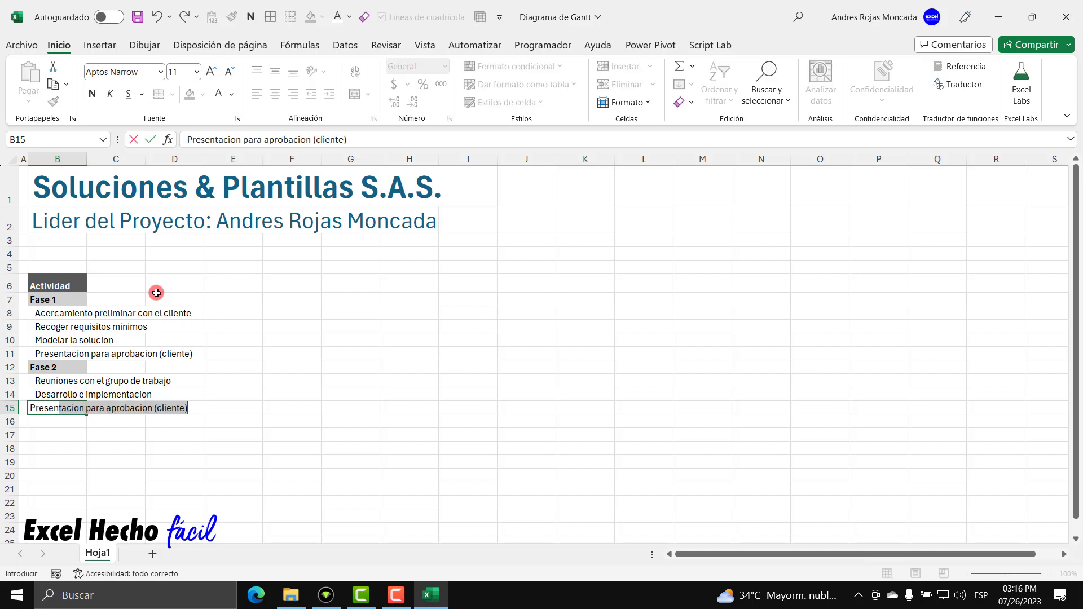
type("tacion de avanza")
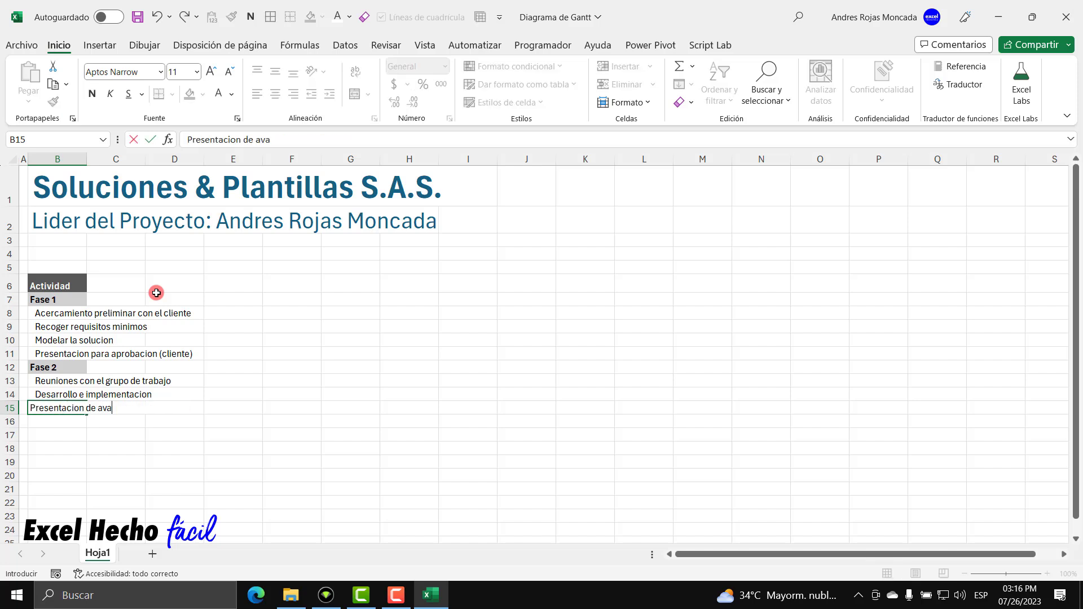
key("BackSpace")
key("BackSpace")
type("ces al (cliente)")
key("Return")
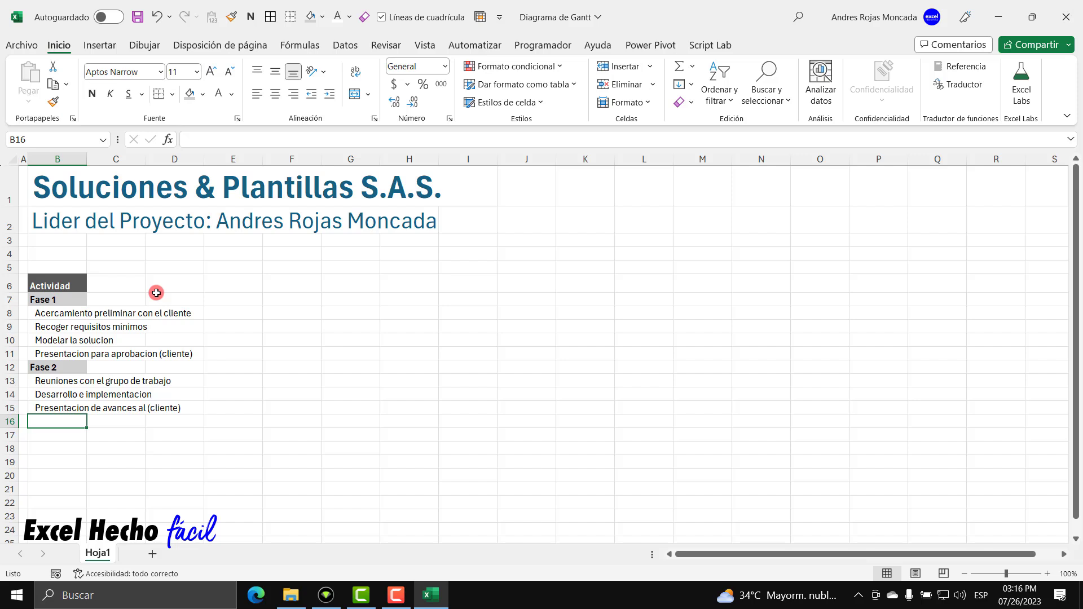
Add Pruebas internas de la plantilla and Ajustes y mejoras pre-entrega, then 'Fase 3' in B18.
type("Pr")
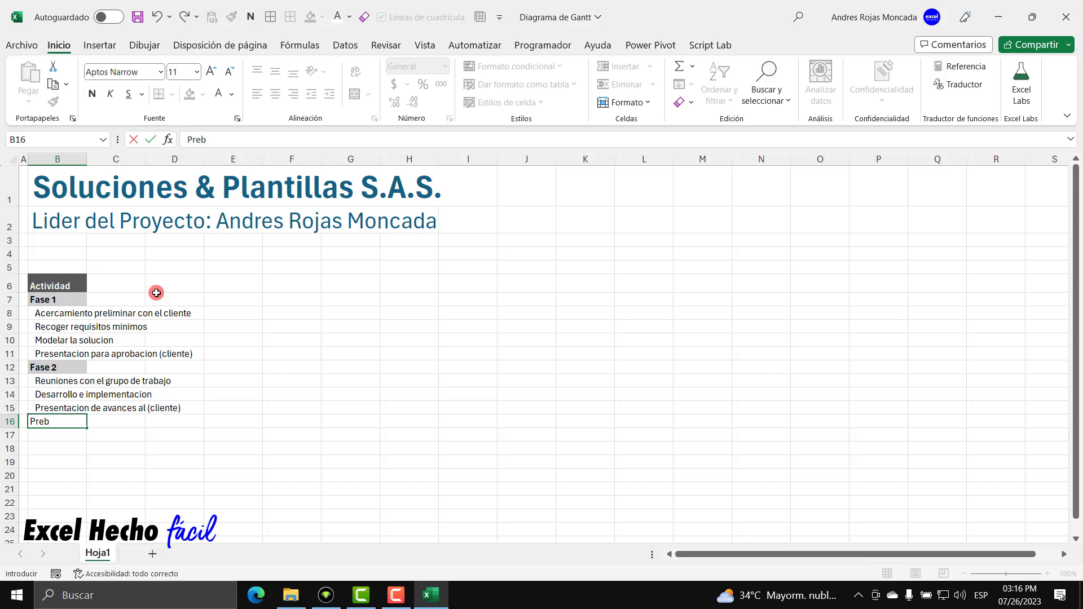
type("uebas internas ")
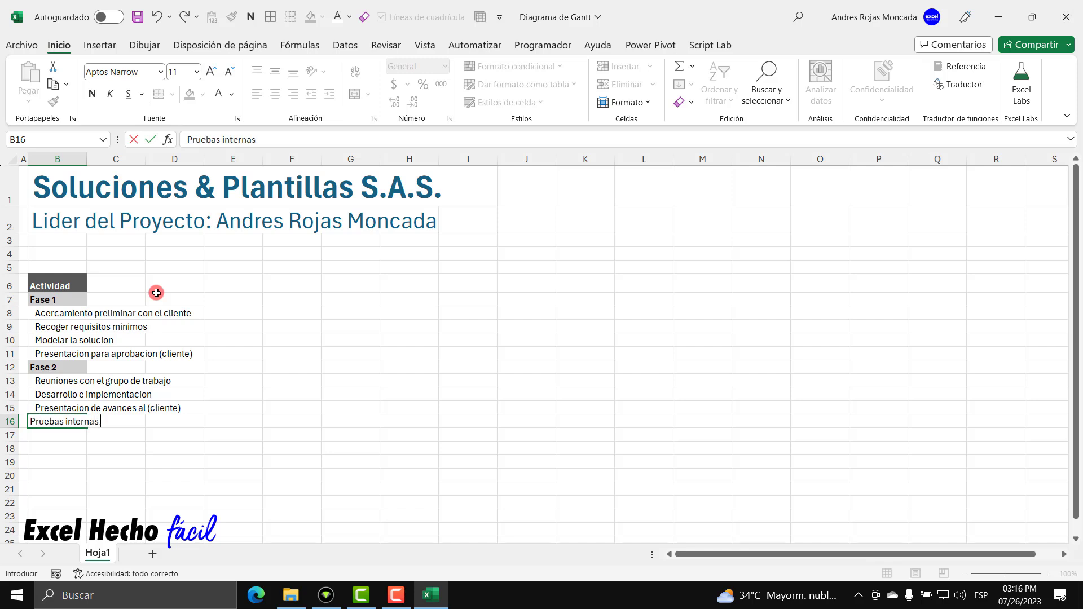
type("de la plantilla")
key("Return")
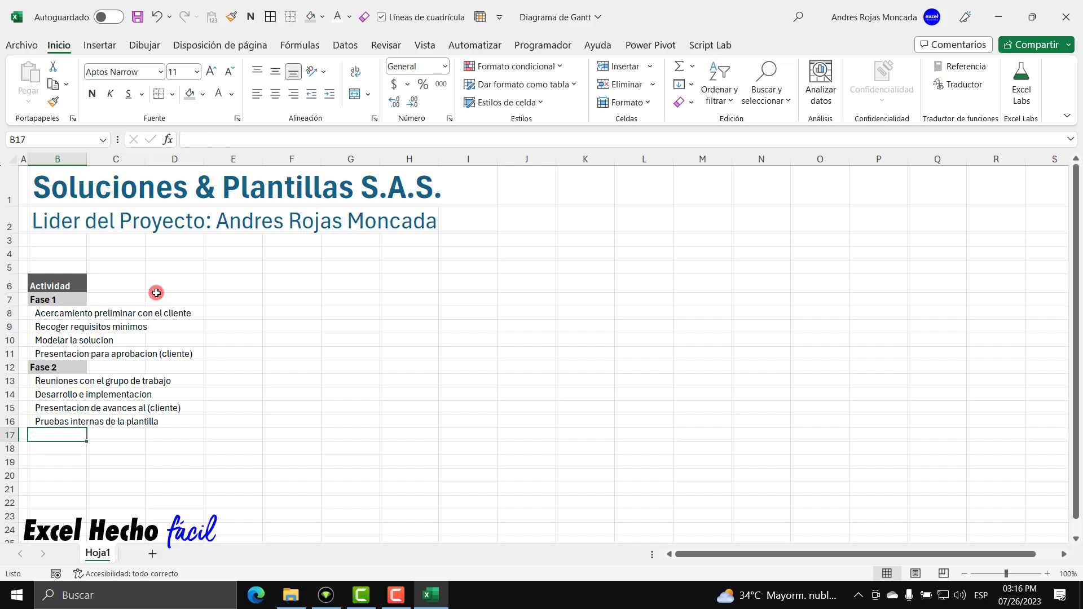
type("Ajus")
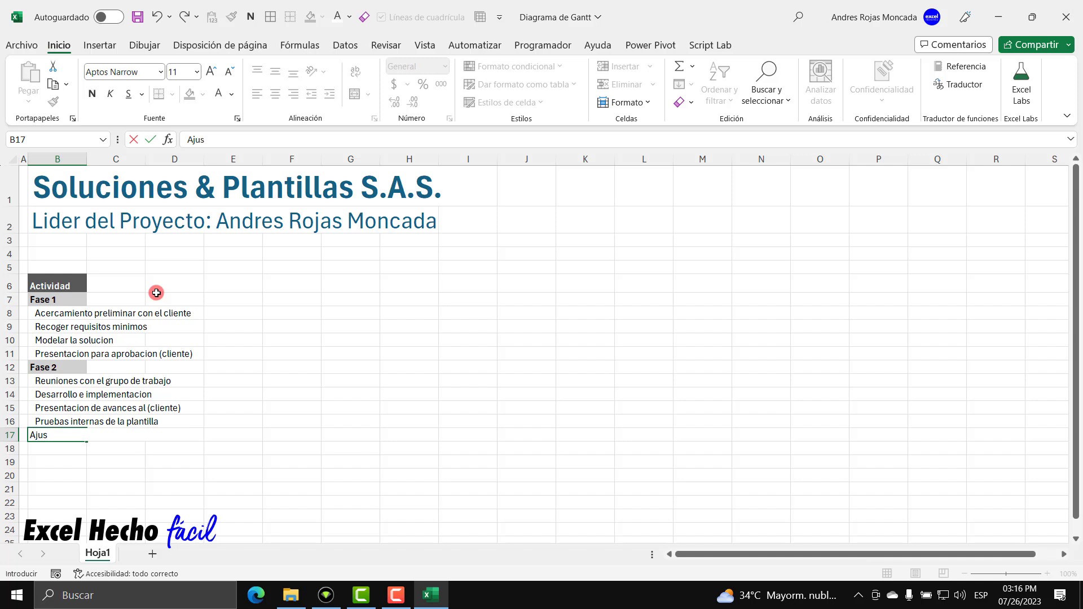
type("tes y mejoras pre")
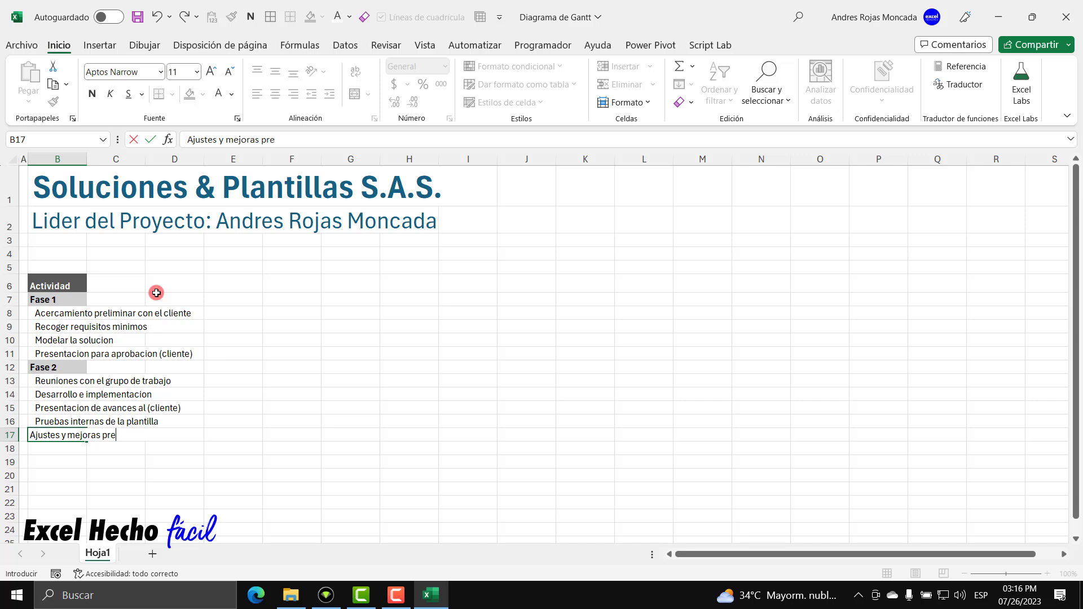
type("-entrega")
key("Return")
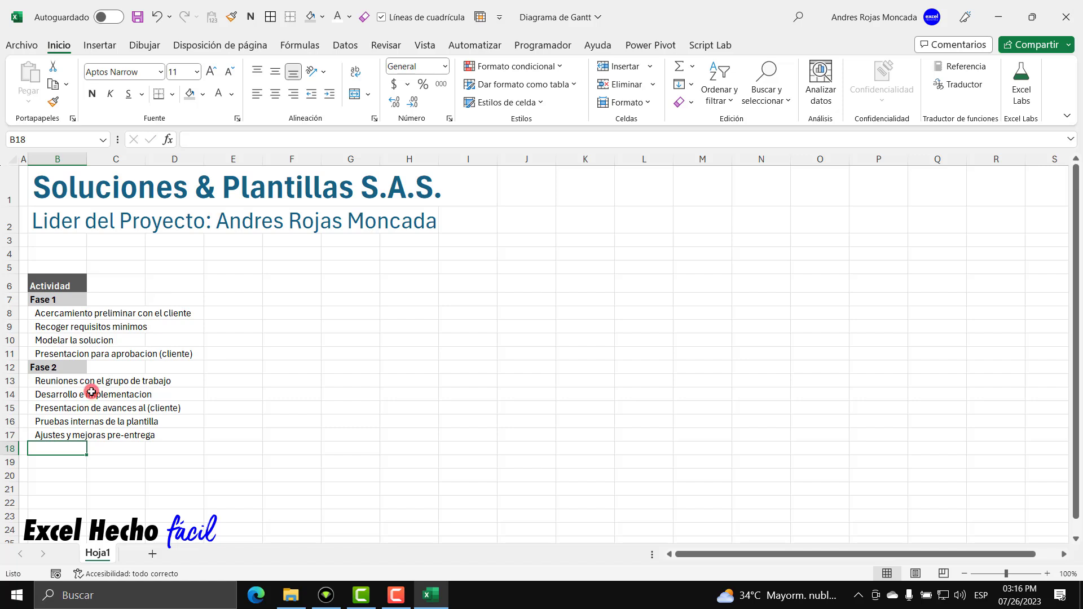
type("Fase 3")
key("Return")
Copy the Fase 2 heading format from B12 onto the Fase 3 heading in B18.
left_click(59, 372)
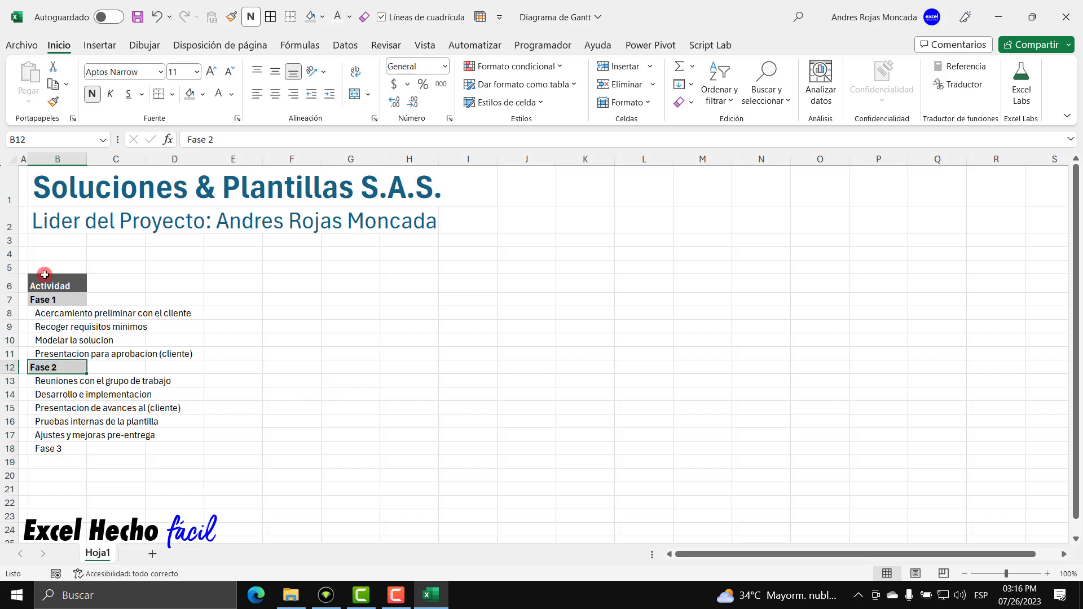
left_click(58, 100)
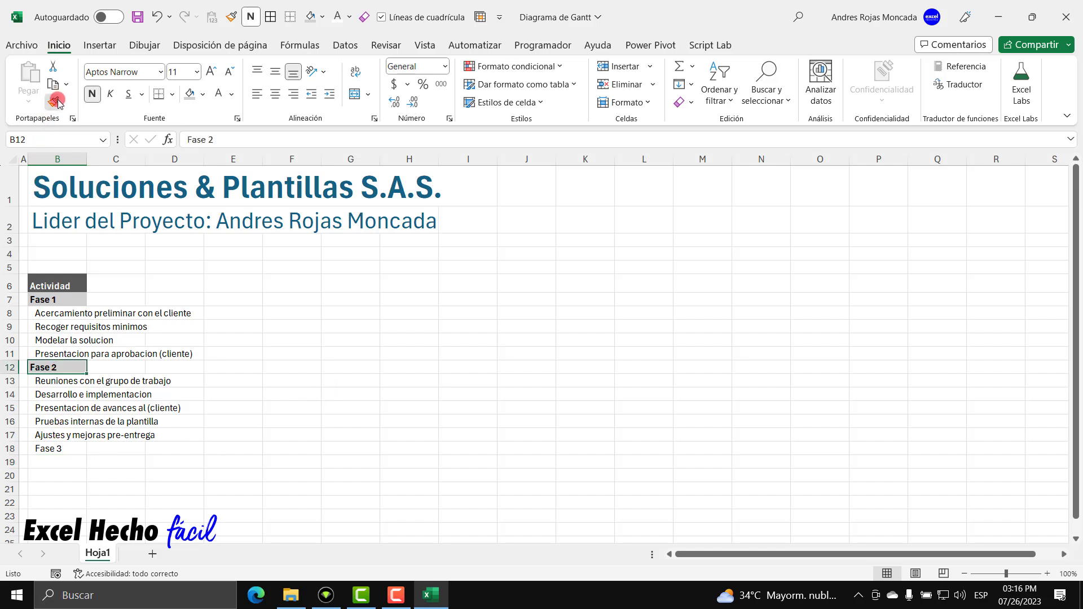
left_click(85, 449)
Enter 'Entrega de la plantilla' and 'Mejoras solicitadas por el cliente' in B19:B20.
left_click(62, 462)
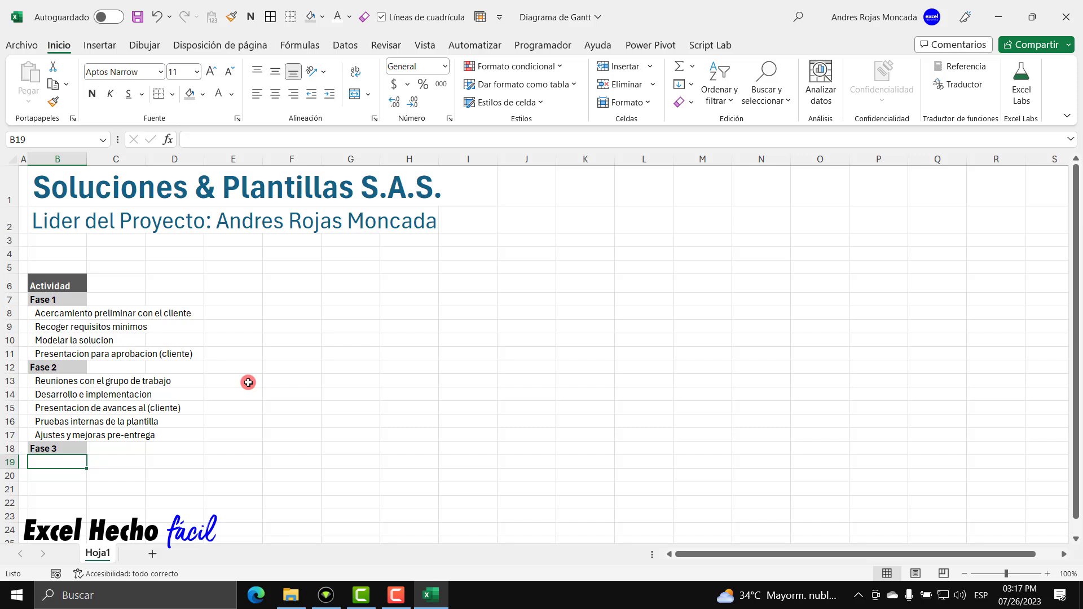
type("Entreg")
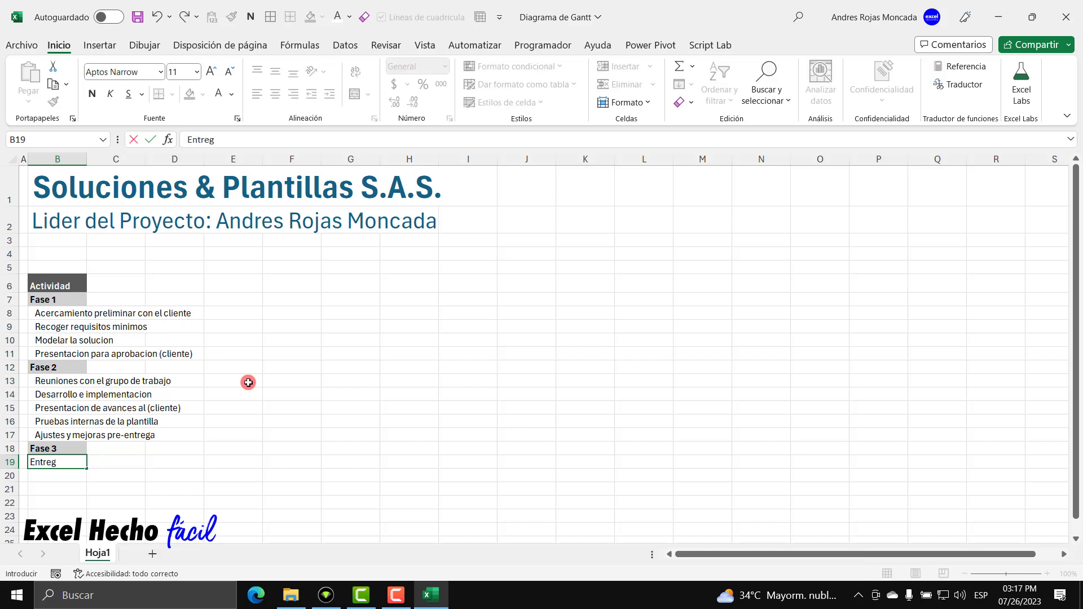
type("a de la plantilla")
key("Return")
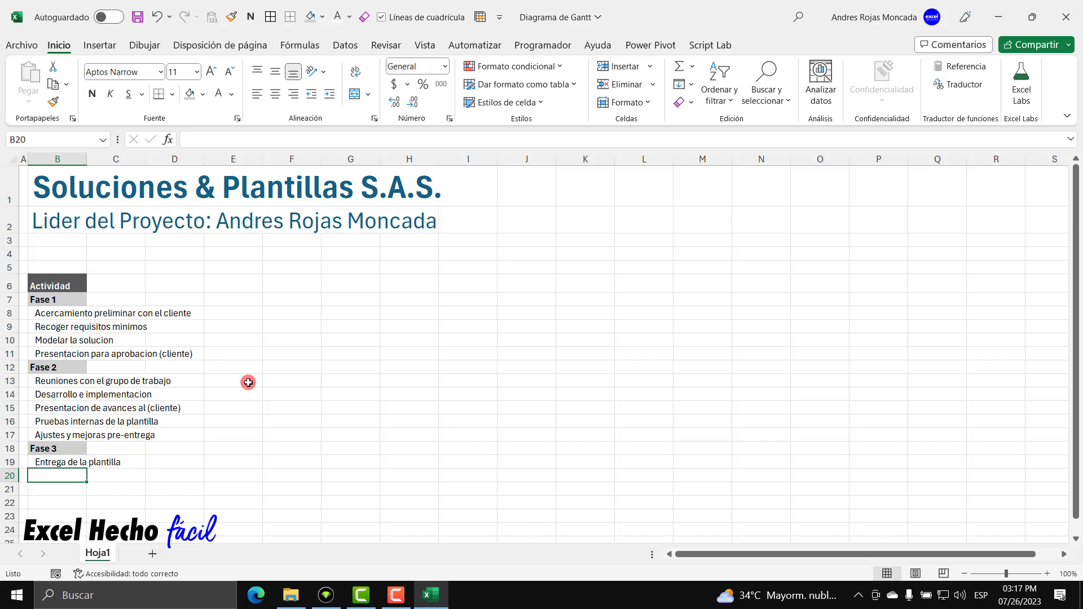
type("Mejoras")
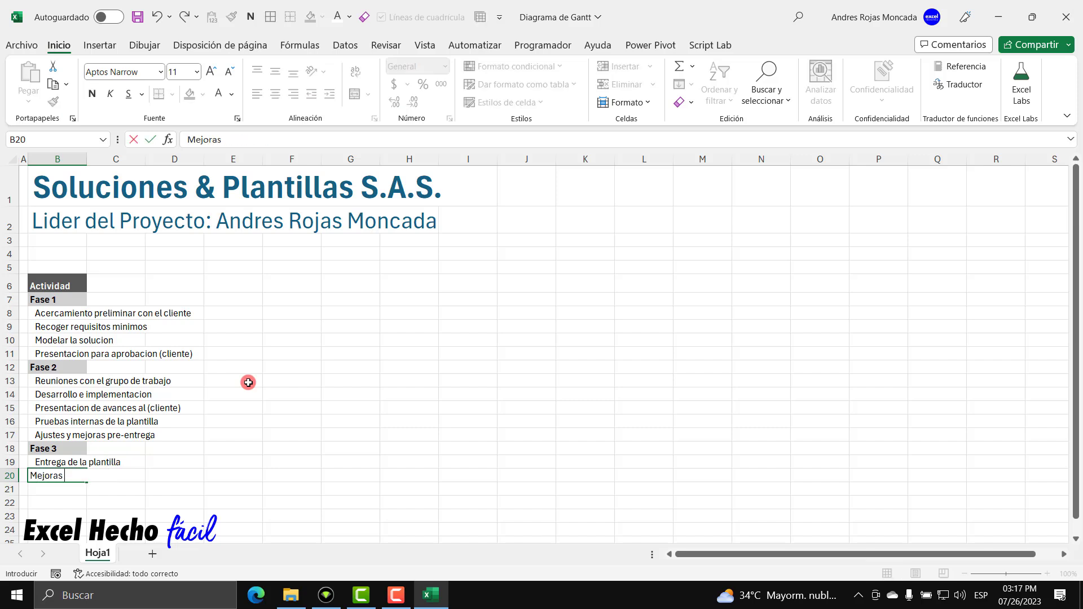
type(" solicitadas por el")
type("lien")
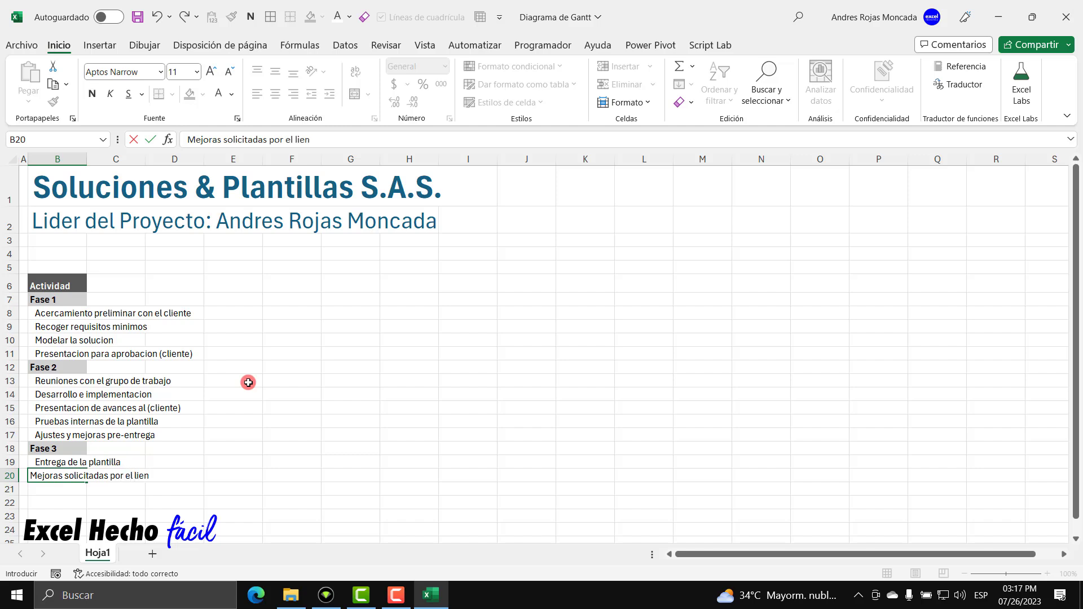
key("BackSpace")
key("BackSpace")
key("BackSpace")
type("cliente")
key("Return")
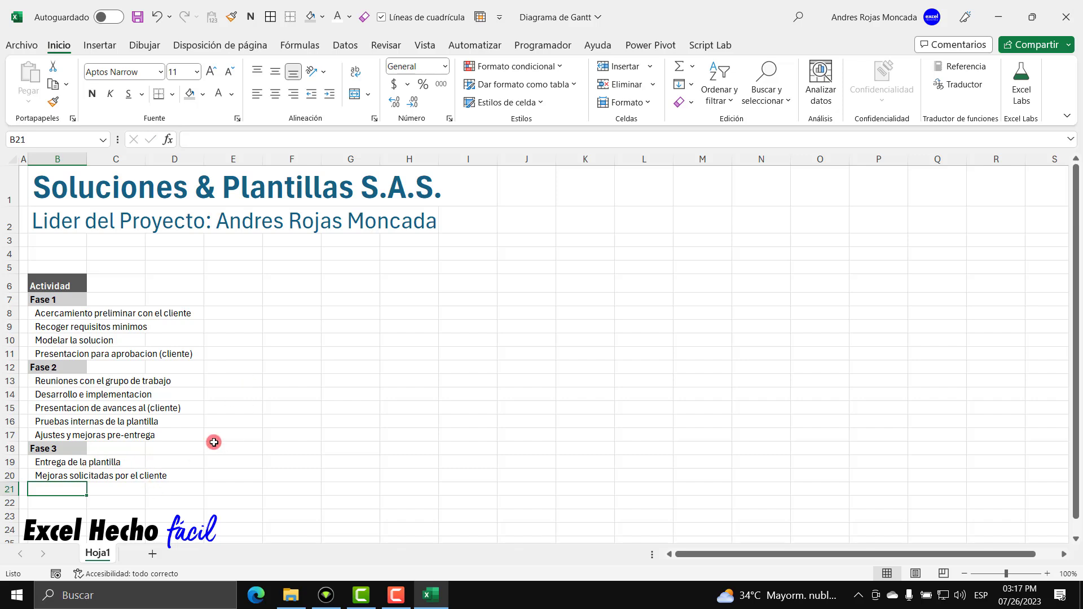
Add 'Pruebas internas de la plantilla' and 'Entrega final del proyecto' in B21:B22, then 'Fin' in B23.
type("Pruebas internas de la plantilla")
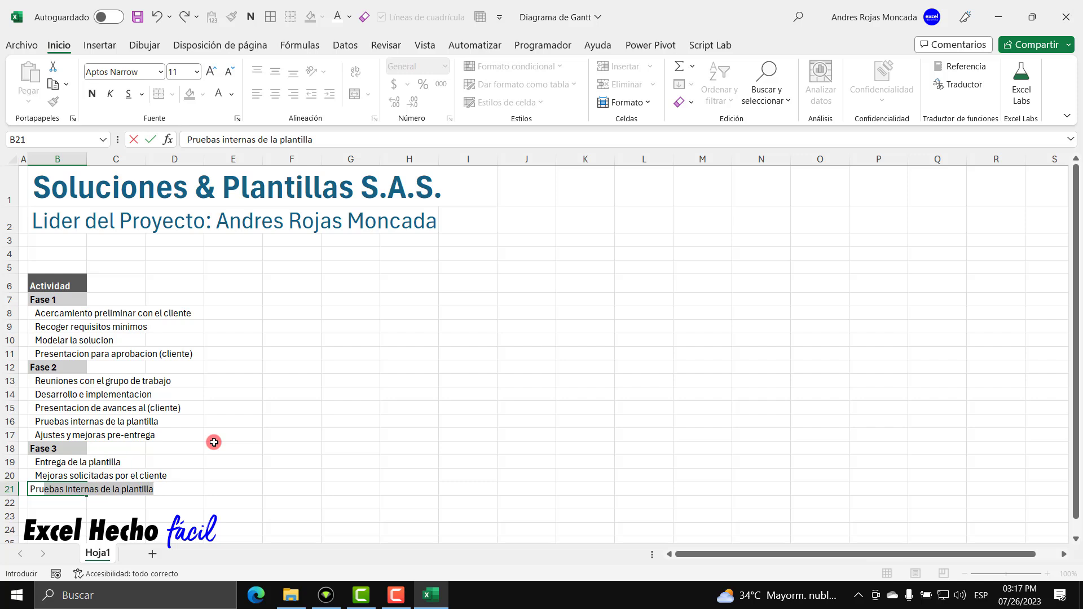
key("Return")
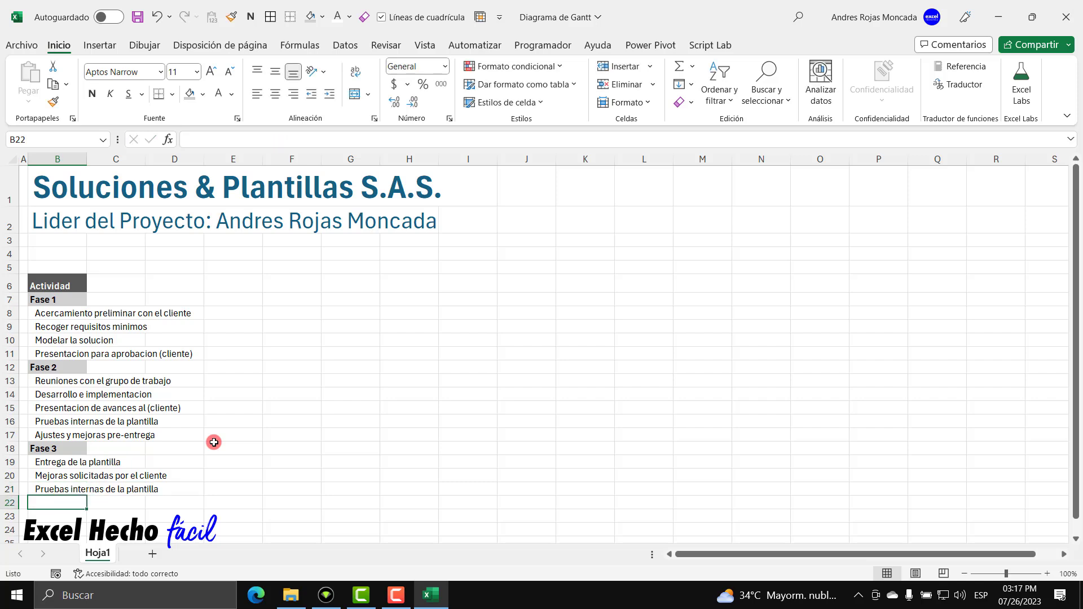
type("Entre")
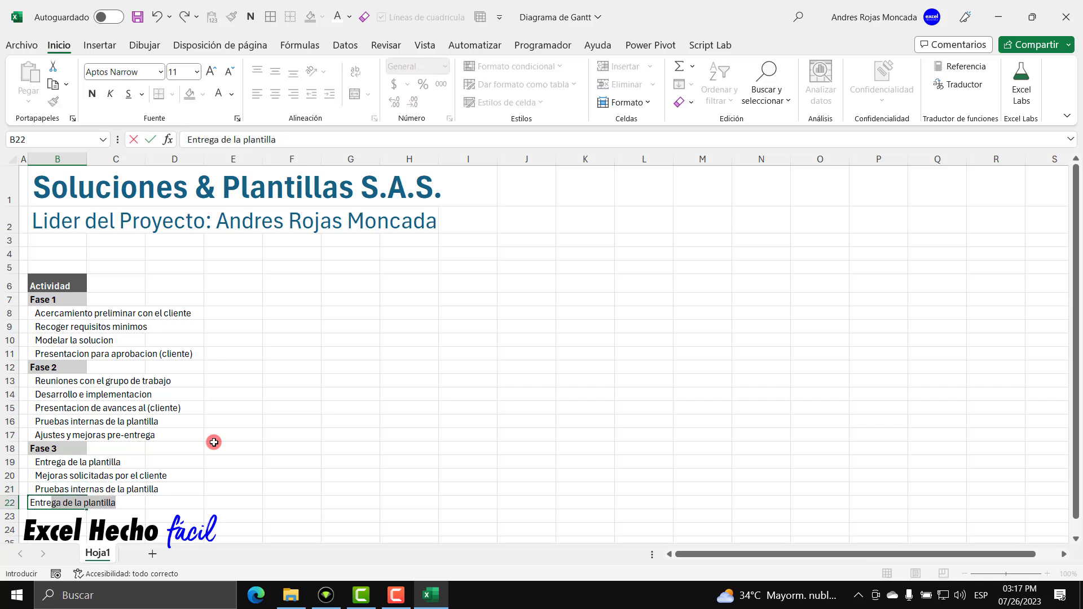
type("ga final del pro")
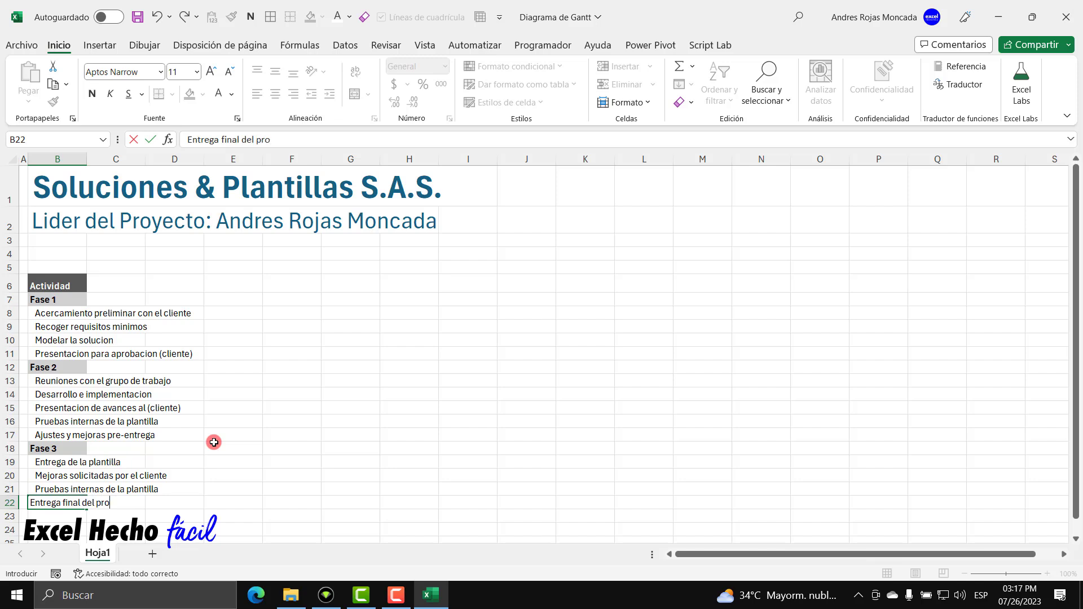
type("yecto")
key("Return")
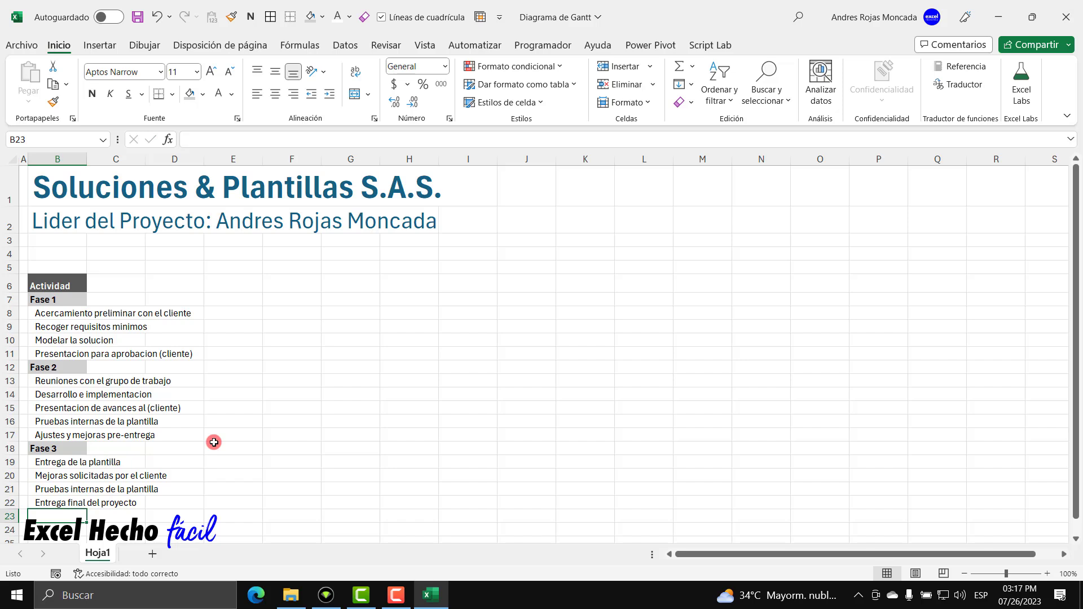
type("Fin")
key("Return")
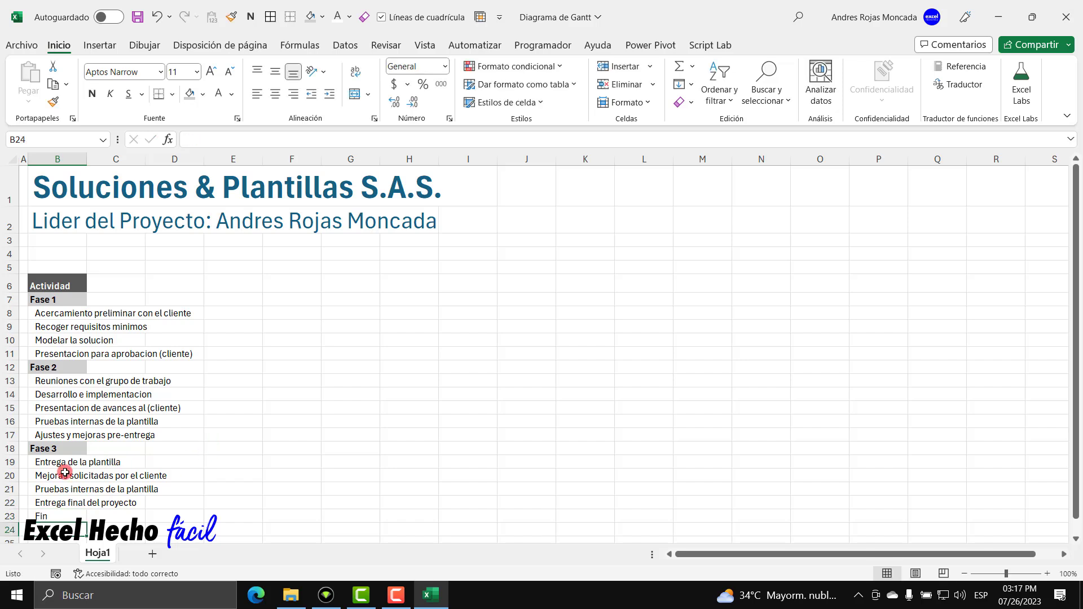
Paint the Fase 3 heading format from B18 onto the Fin label in B23.
left_click(63, 448)
left_click(53, 102)
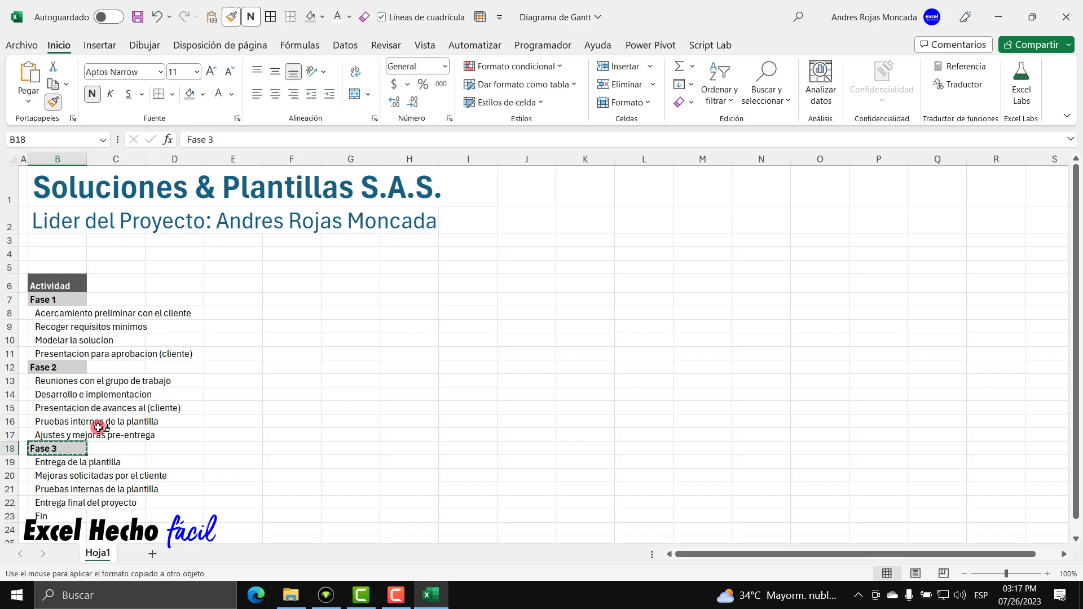
left_click(62, 516)
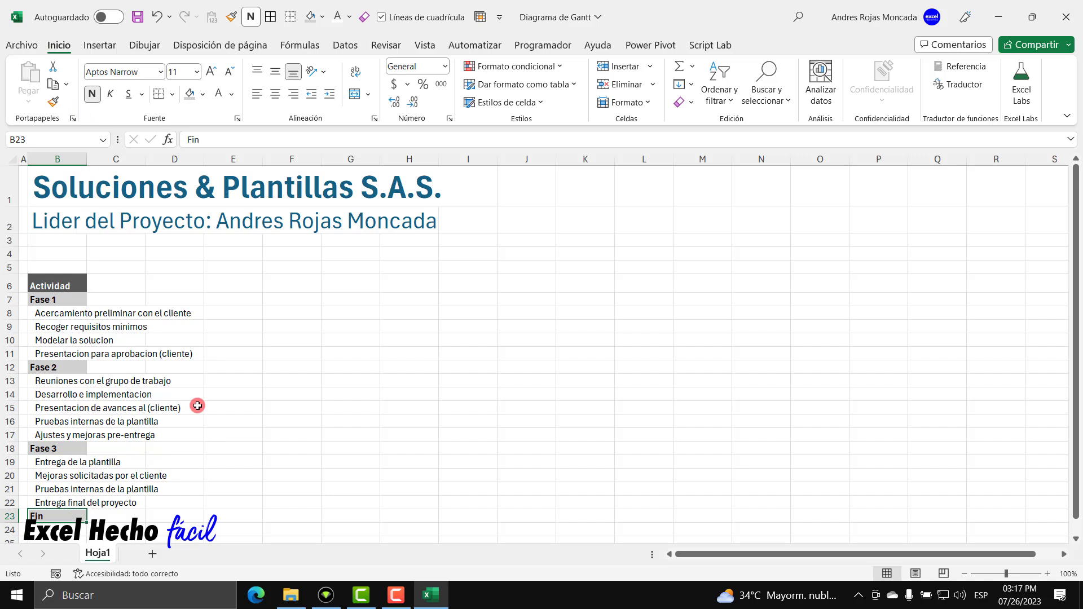
Widen column B to a width of 33 so the activity names fit.
left_click_drag(87, 160, 197, 169)
left_click(171, 155)
right_click(171, 155)
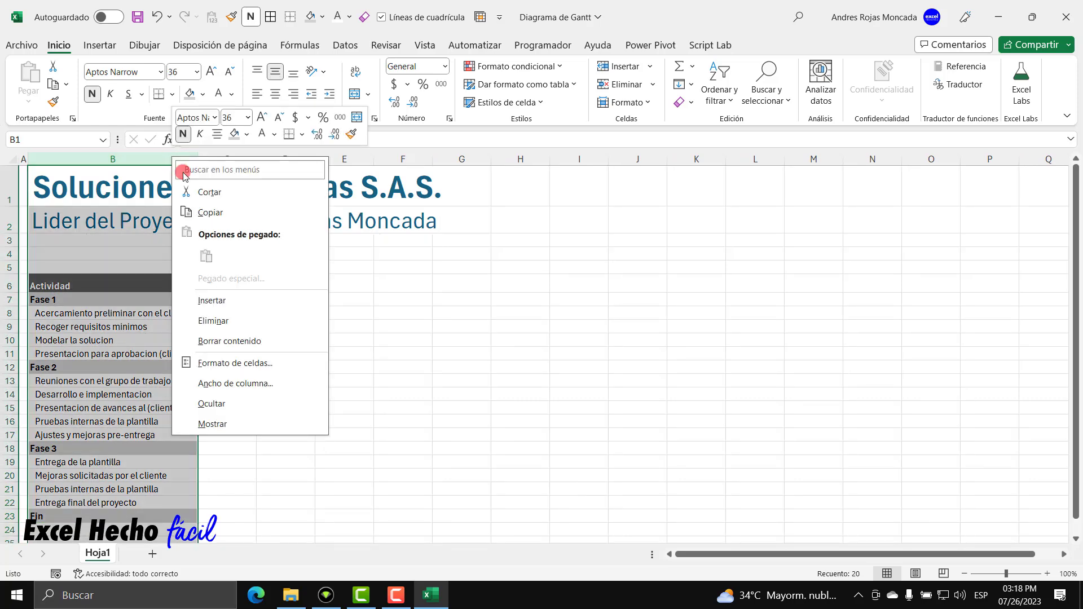
left_click(224, 380)
left_click_drag(220, 382, 272, 269)
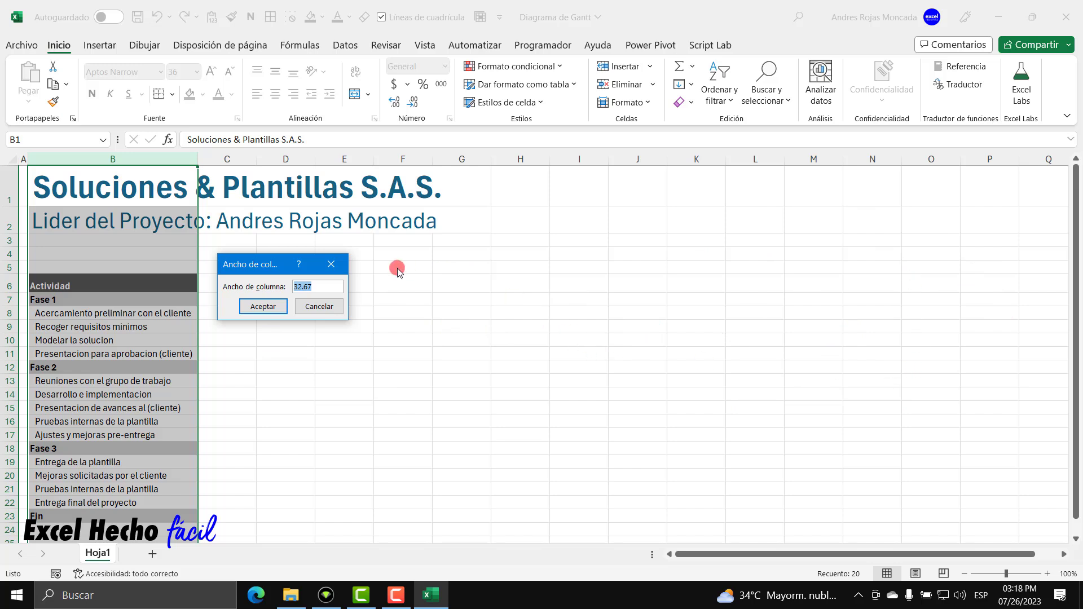
type("33")
key("Return")
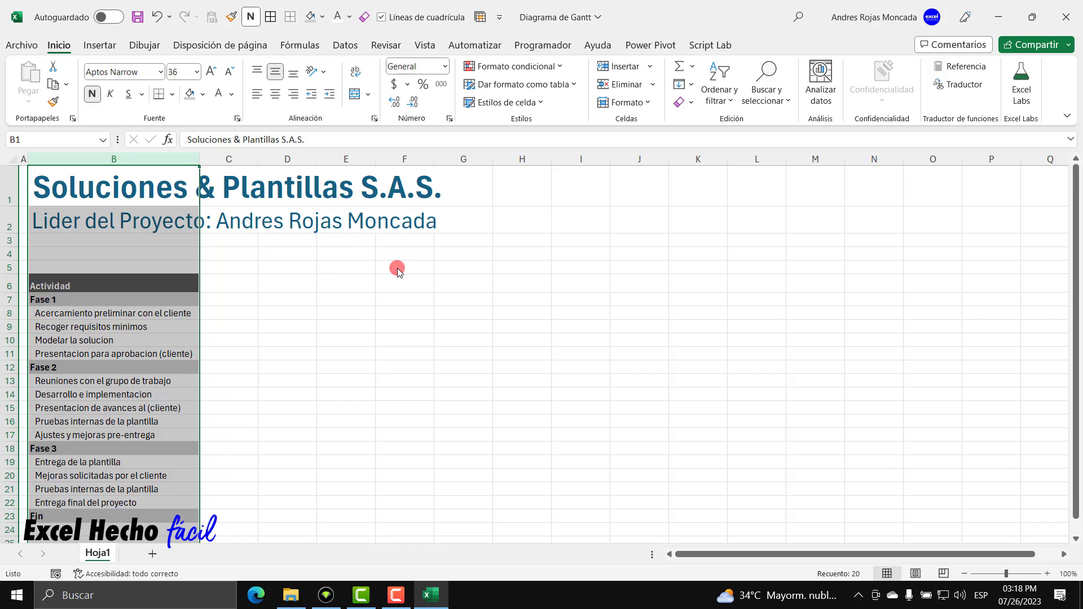
Add a 'Responsable' header in C6 formatted like the Actividad header in B6.
left_click(193, 353)
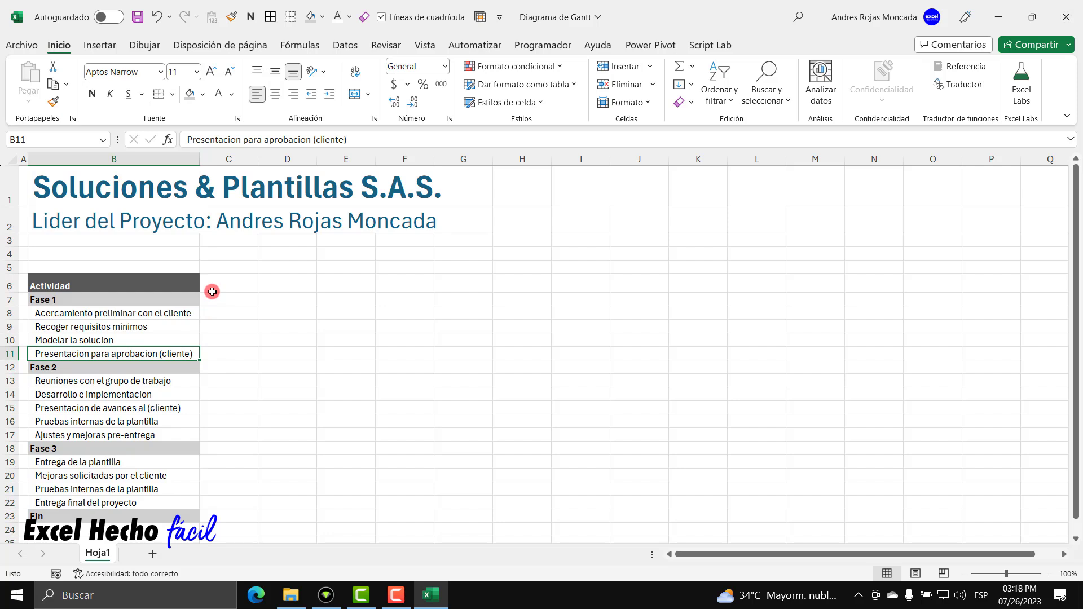
left_click(215, 284)
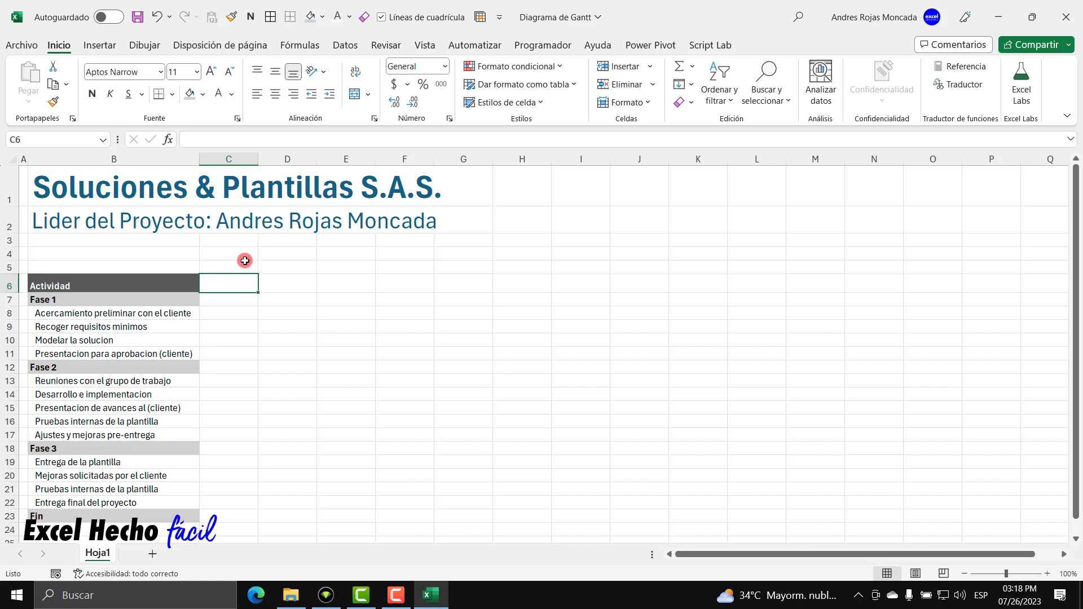
type("Respo")
key("BackSpace")
key("BackSpace")
type("ponsable")
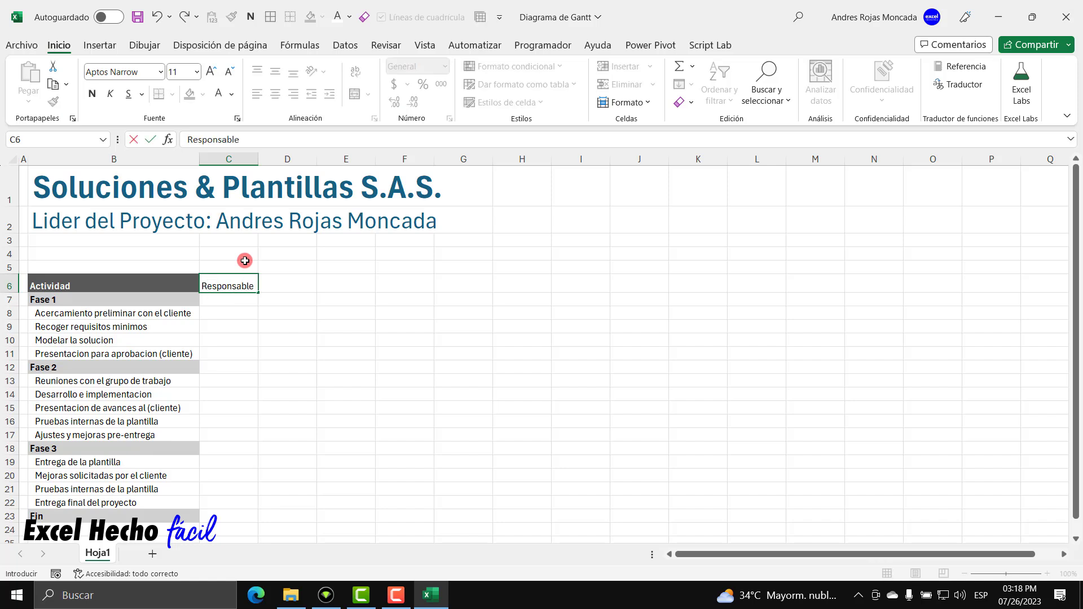
key("Return")
left_click(166, 285)
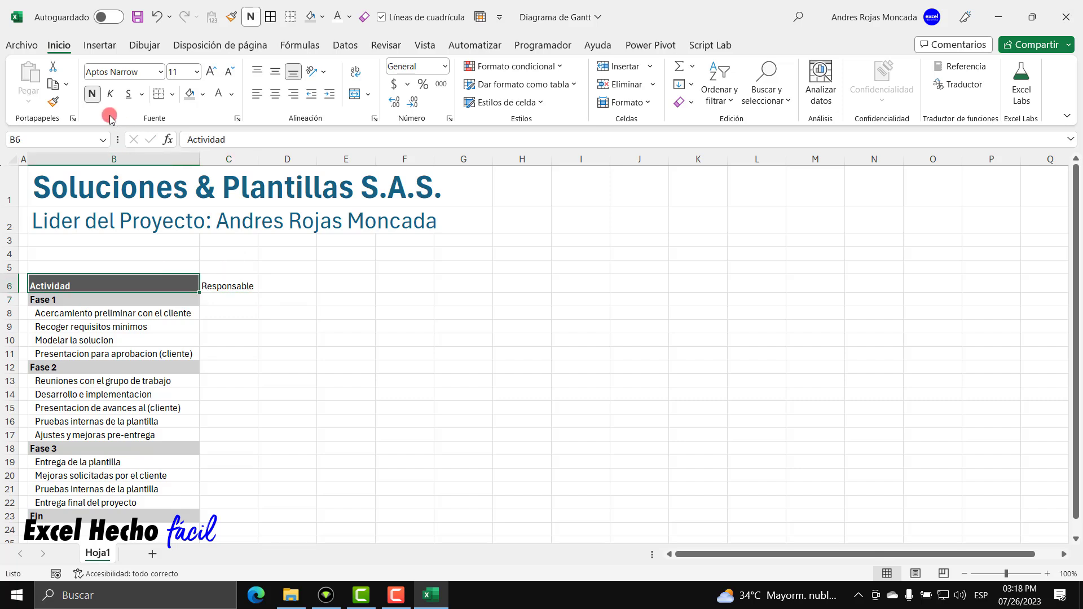
left_click(53, 102)
left_click(247, 292)
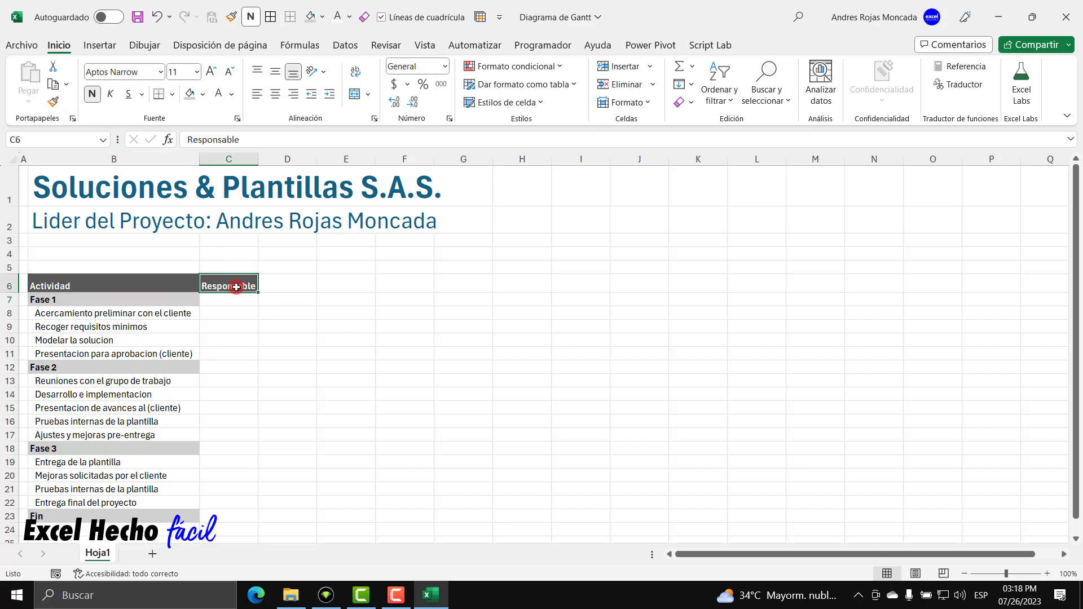
Set column C width to 11.
left_click(258, 159)
left_click(248, 159)
right_click(251, 161)
left_click(314, 388)
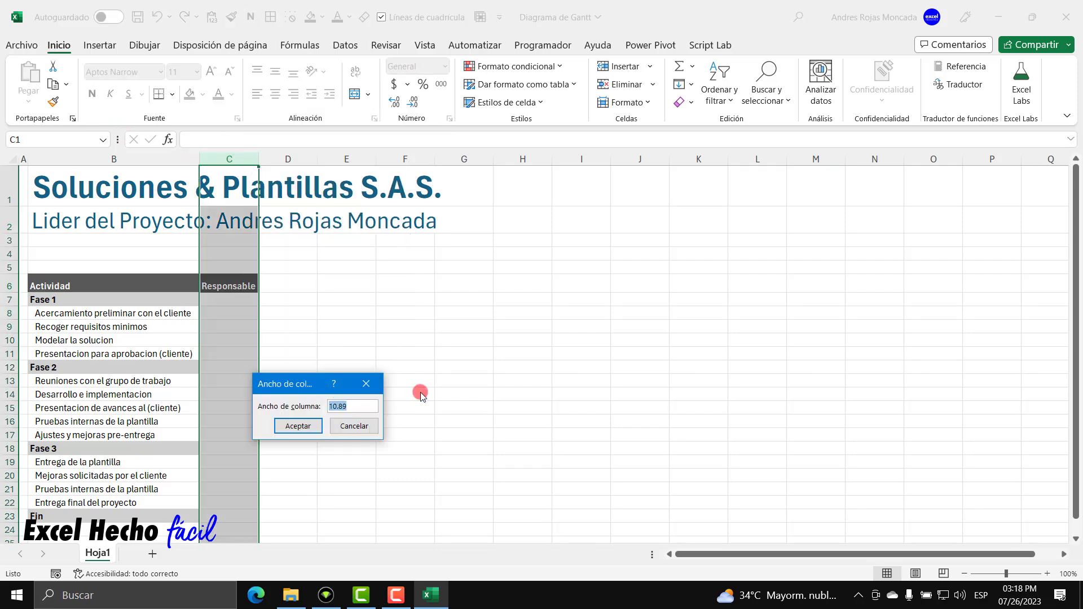
type("11")
key("Return")
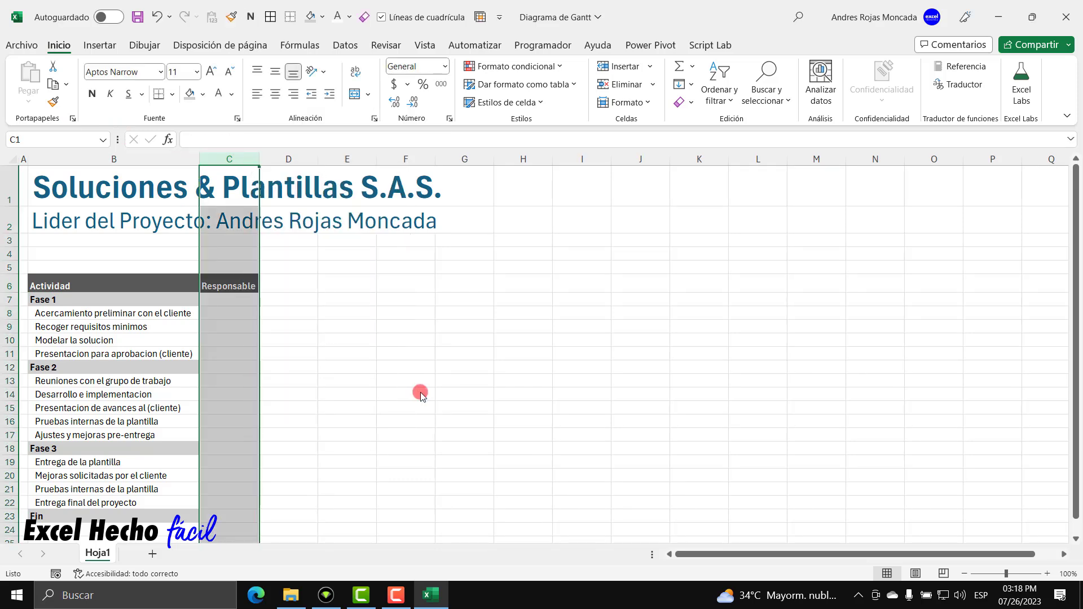
Fill C7, C12, C18 and C23 grey to extend the phase-row shading.
left_click(242, 302)
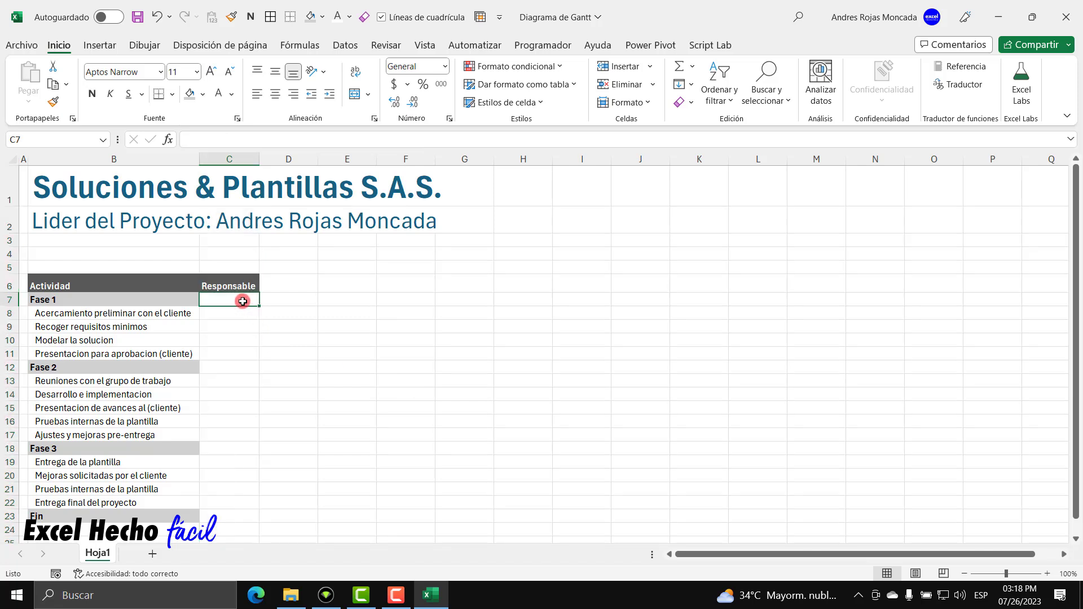
left_click(235, 367, "ctrl")
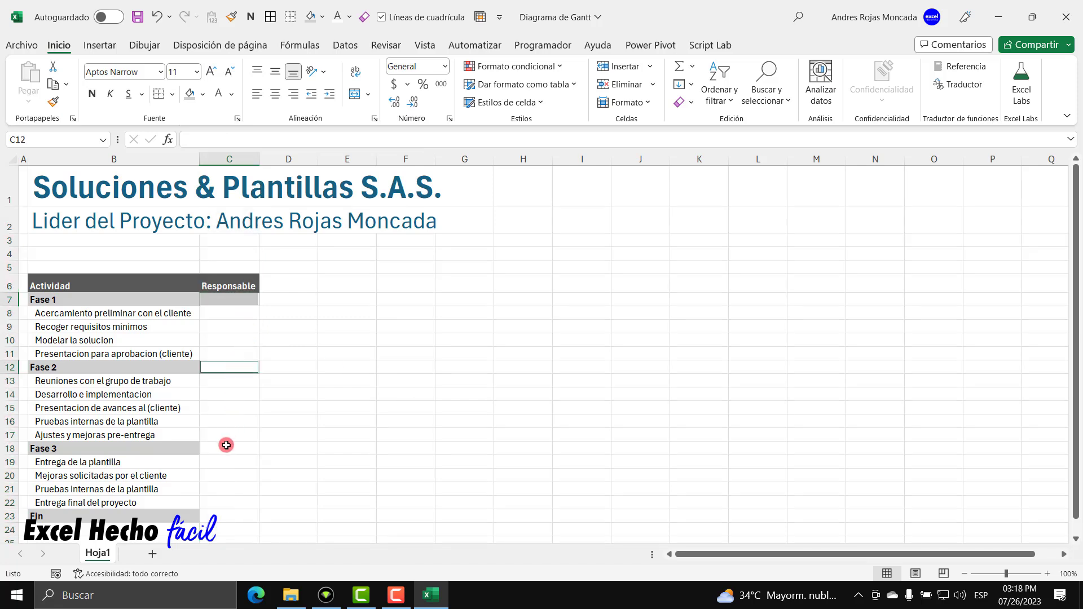
left_click(227, 445, "ctrl")
left_click(231, 516, "ctrl")
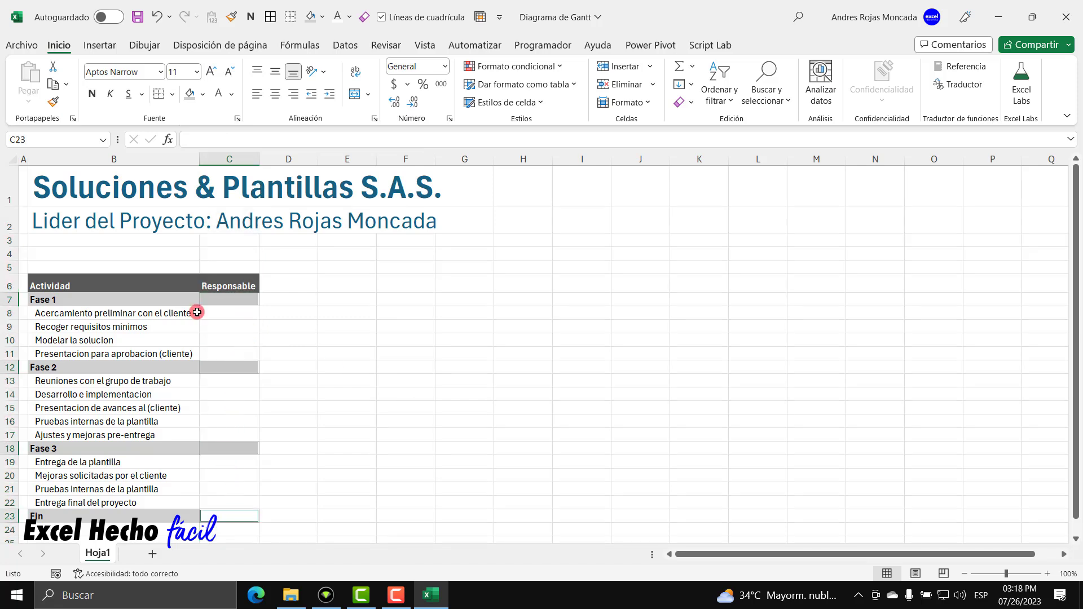
left_click(190, 93)
left_click(235, 326)
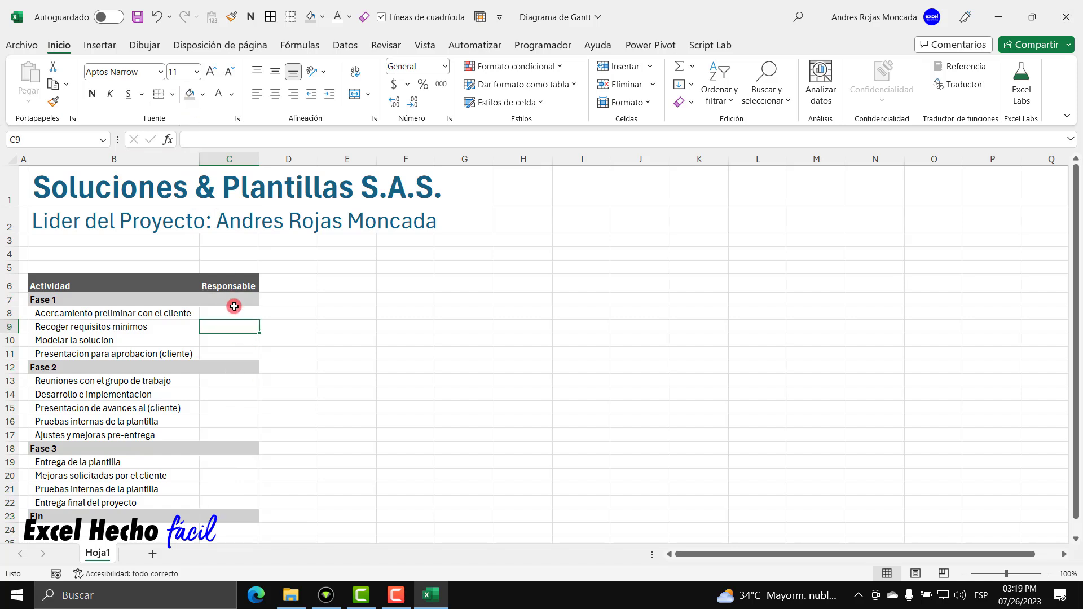
left_click(240, 313)
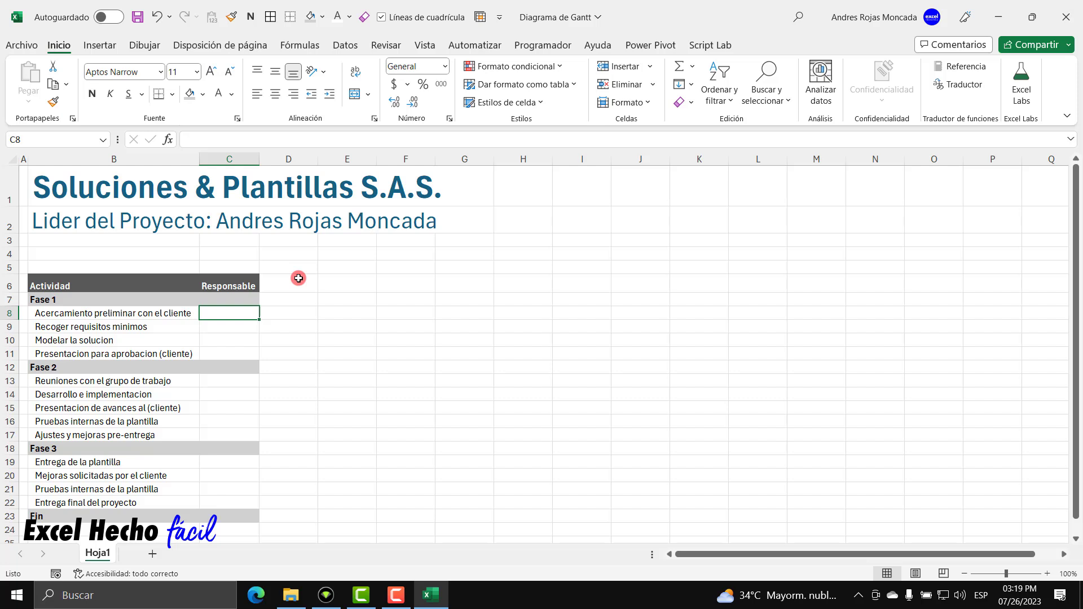
Enter the responsible person's name for each Fase 1 activity in C8–C11.
type("Rafael")
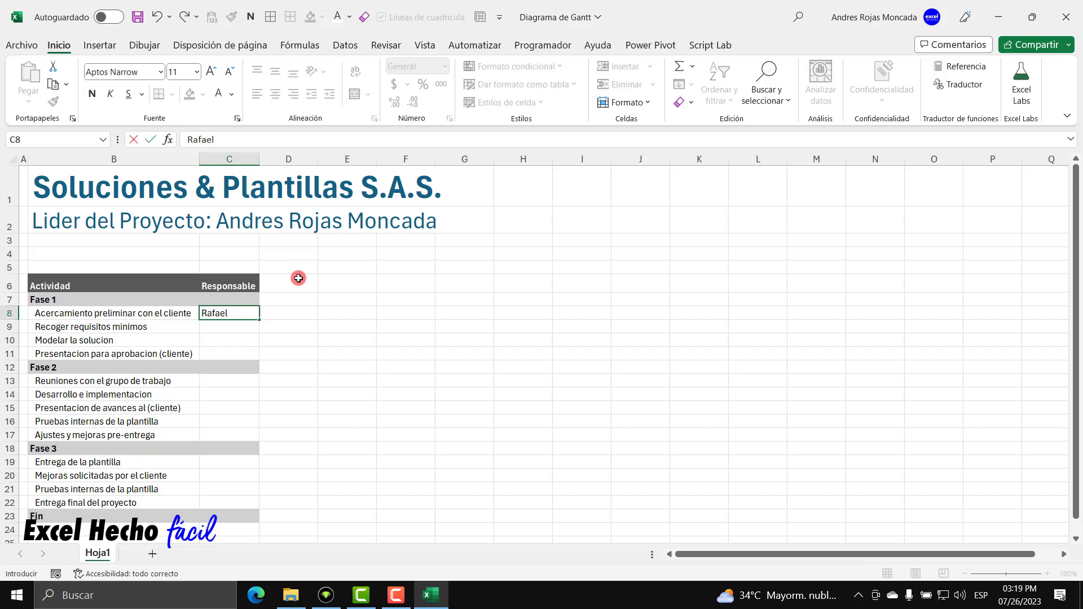
key("Return")
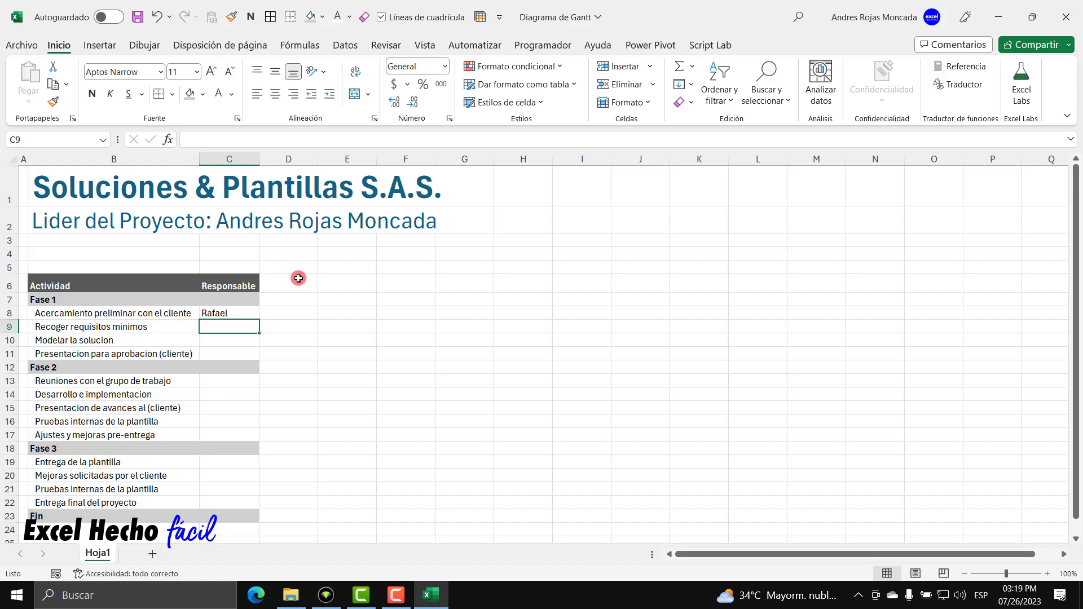
type("R")
key("Return")
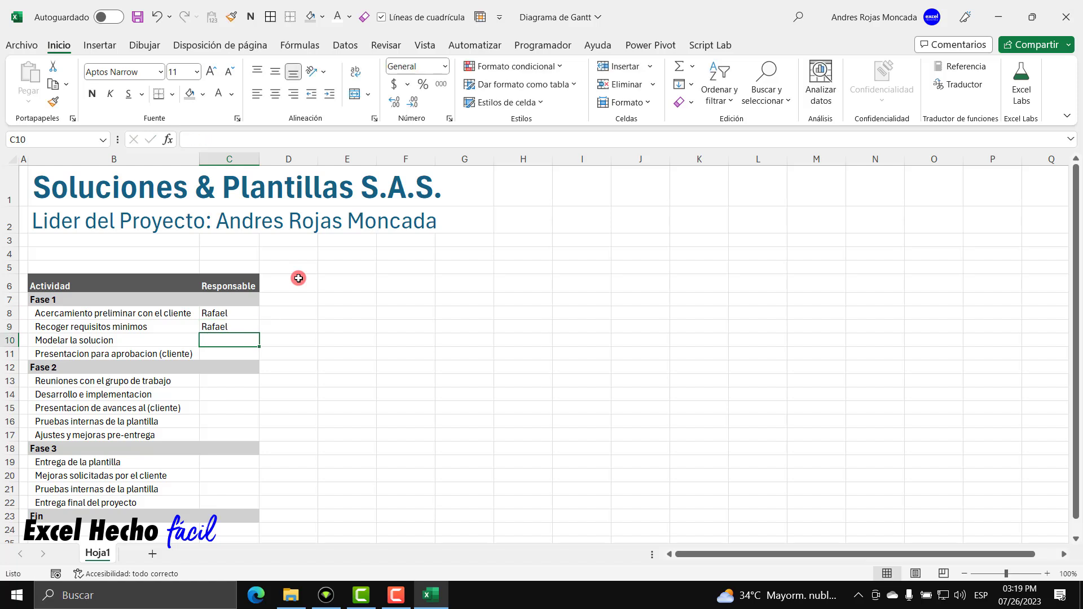
type("Enrique")
key("Return")
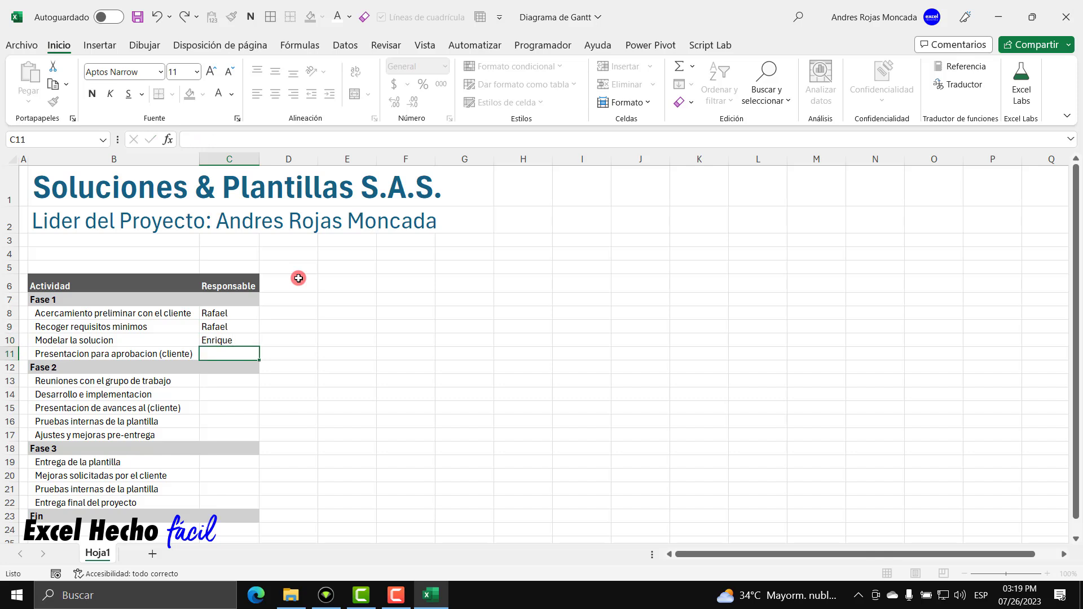
key("Up")
key("Up")
key("Up")
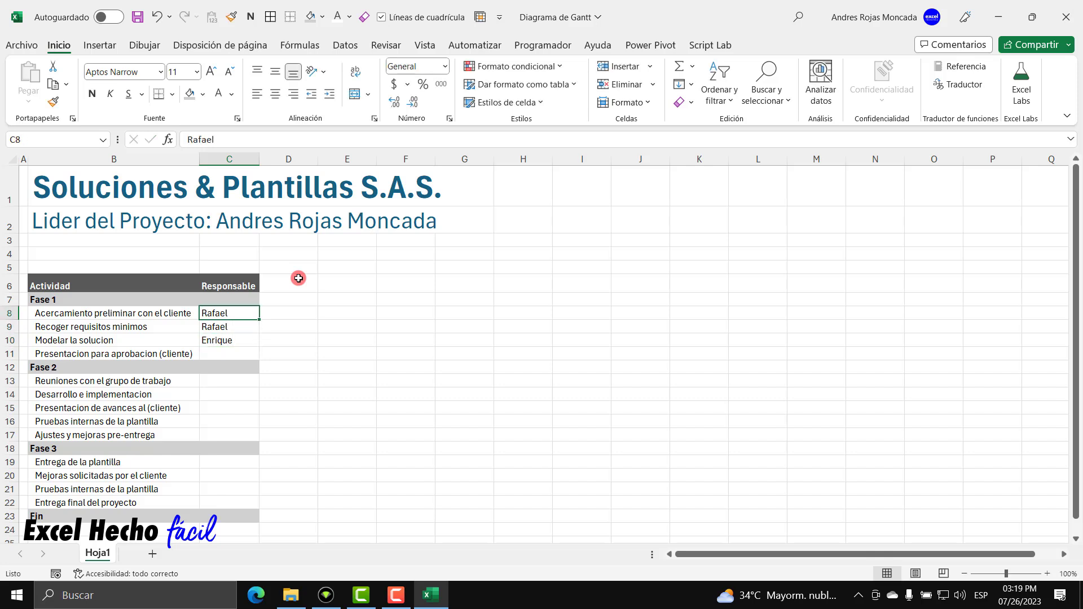
key("Down")
key("Down")
key("Down")
key("Up")
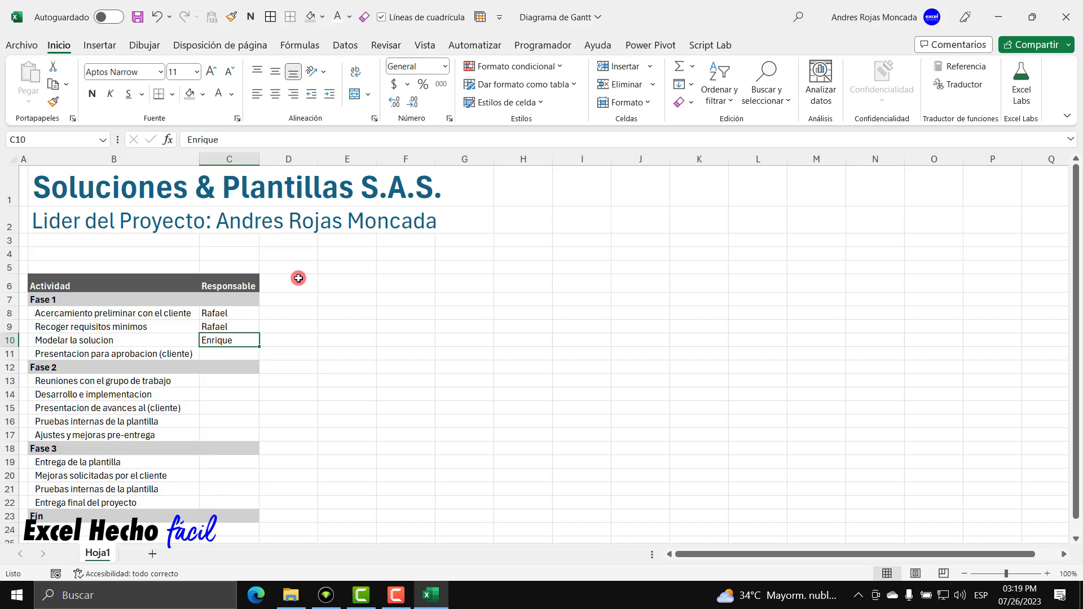
key("Down")
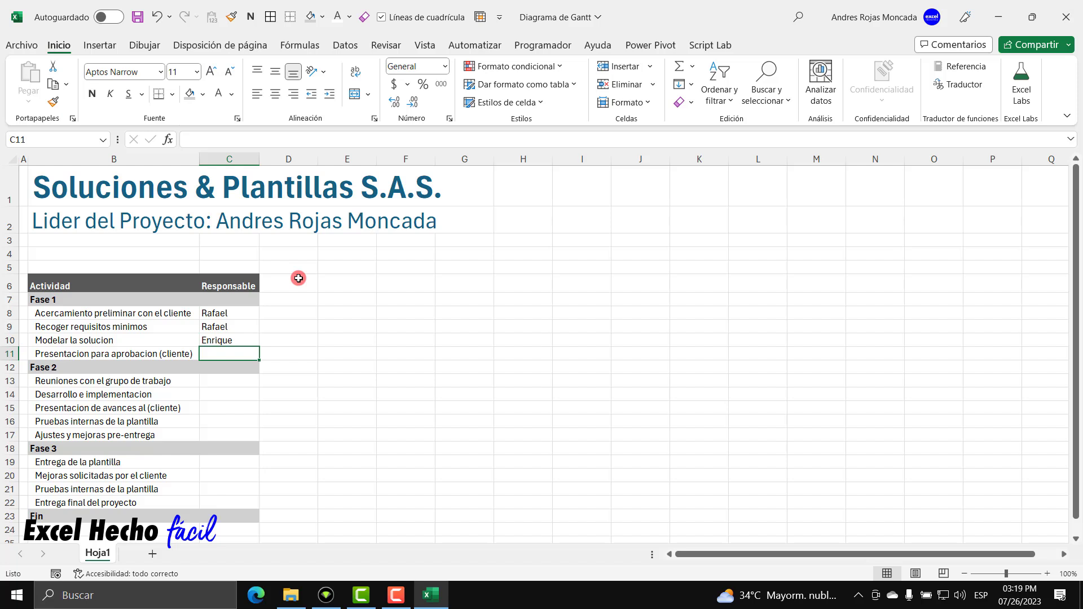
type("Rafael")
key("Return")
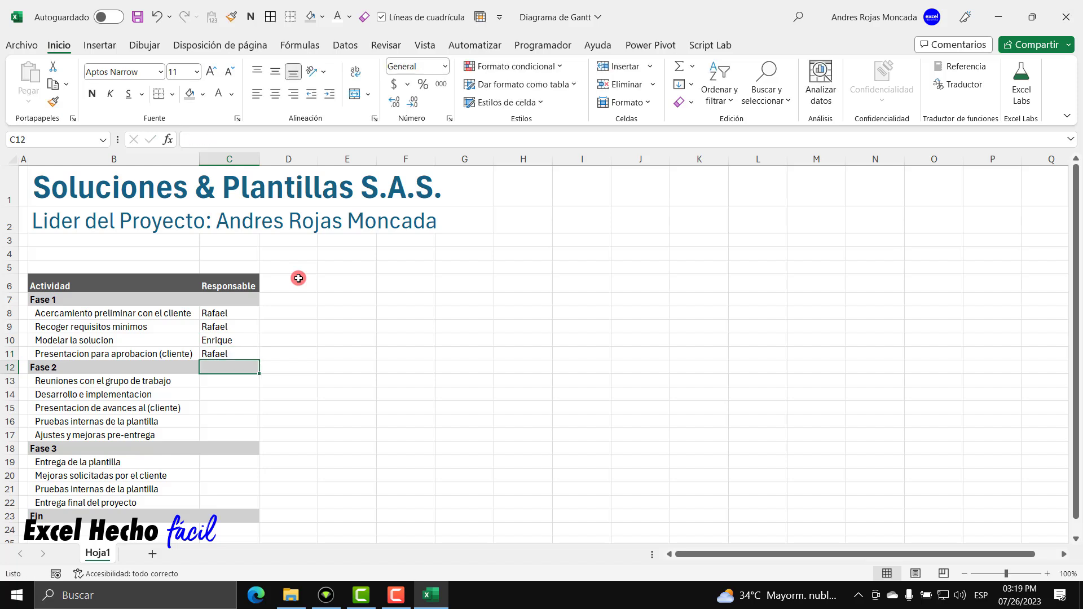
Assign responsible people to the Fase 2 activities in C13–C17 using AutoComplete, correcting C16.
key("Down")
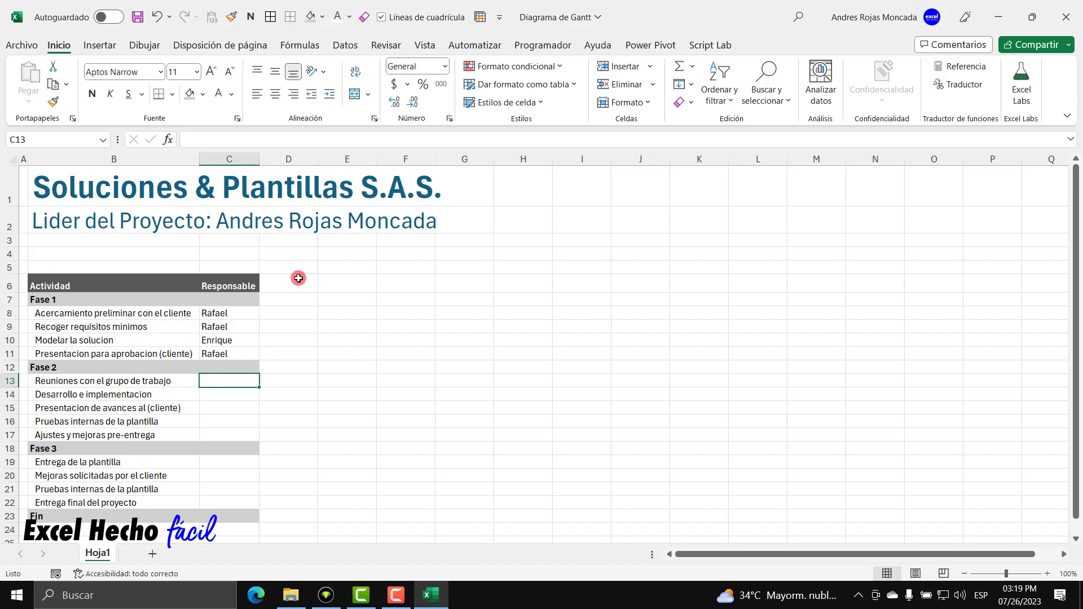
type("r")
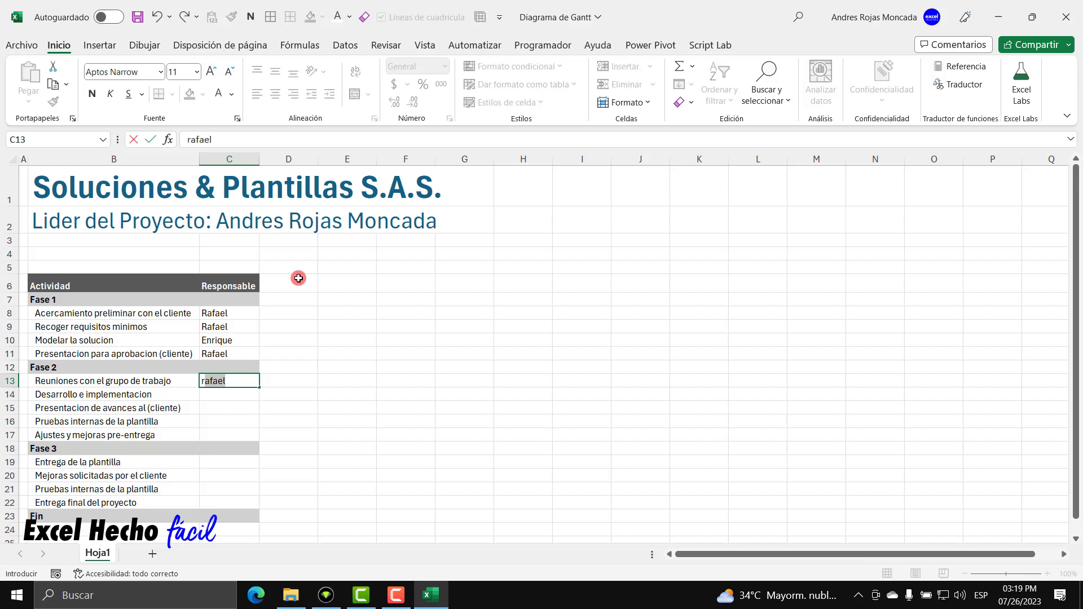
key("Return")
type("e")
key("Return")
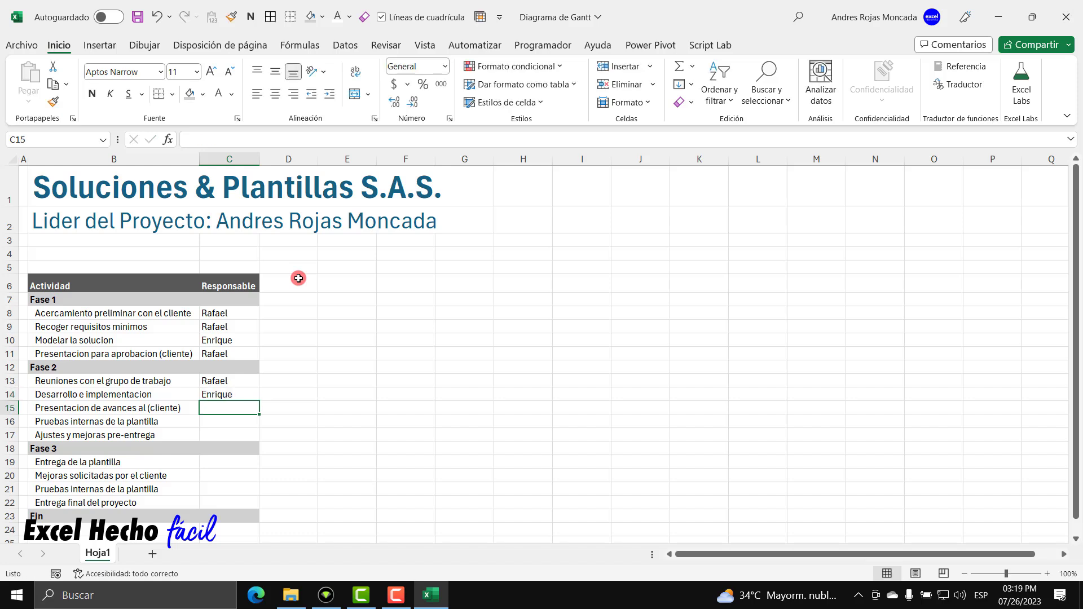
type("r")
key("Return")
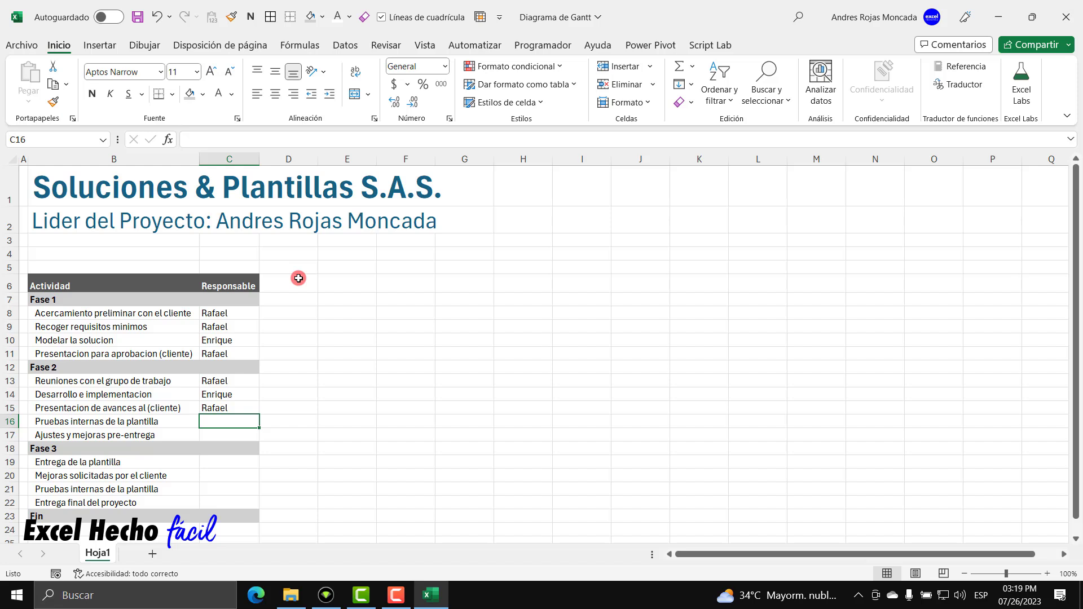
type("r")
key("Return")
key("Up")
type("e")
key("Return")
type("e")
key("Return")
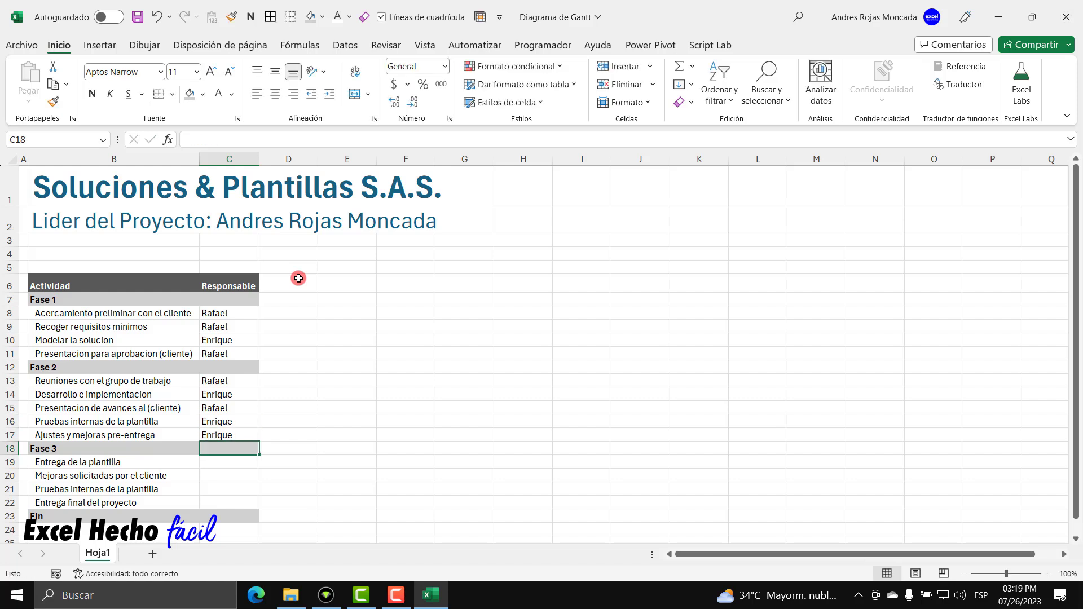
Assign responsible people to the Fase 3 activities in C19–C22 using AutoComplete.
key("Return")
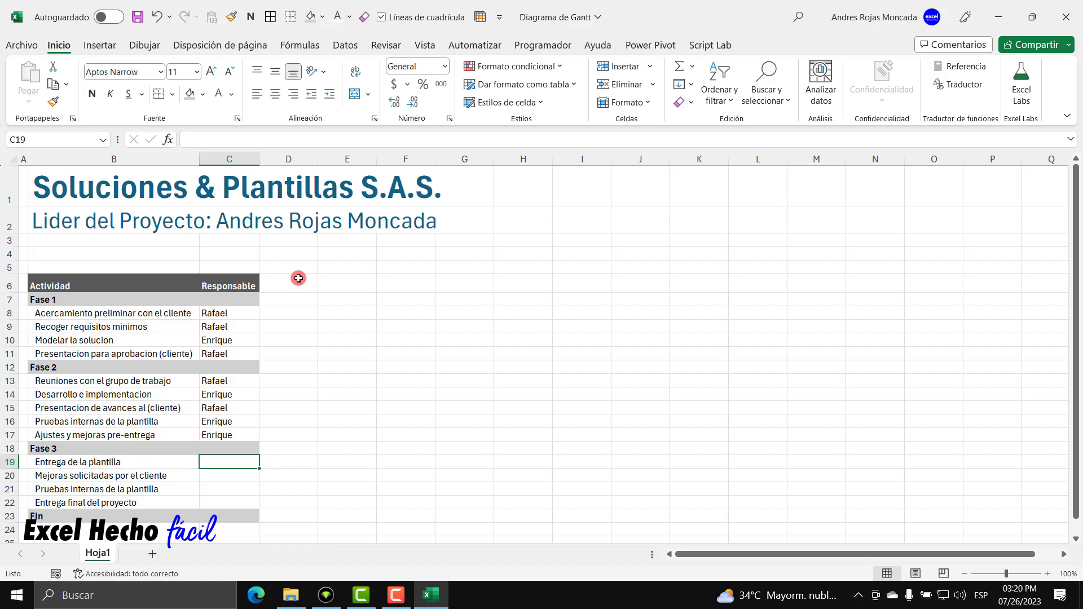
type("rafael")
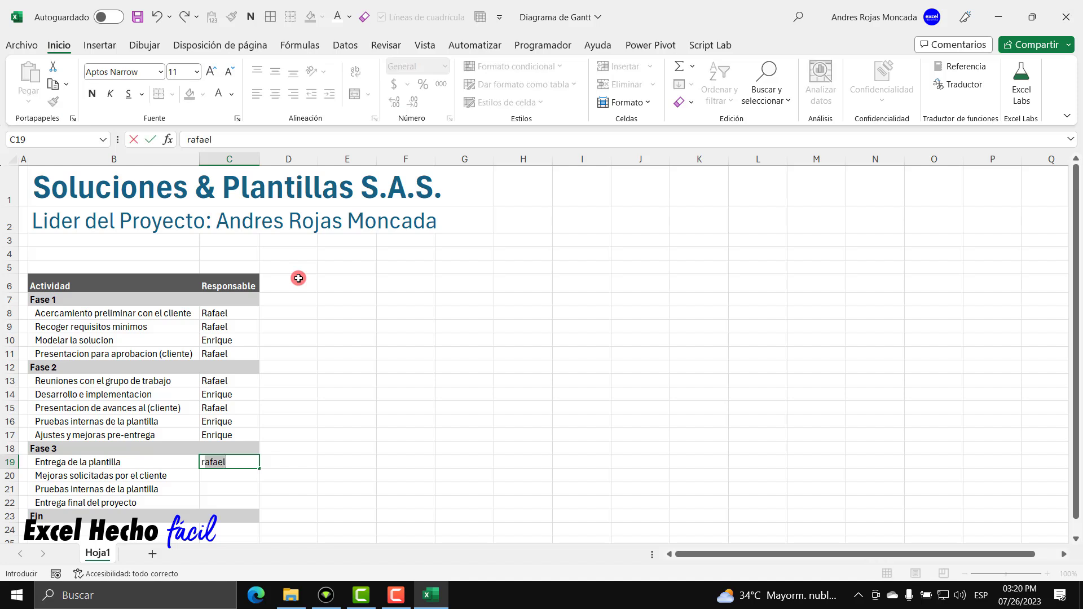
key("Return")
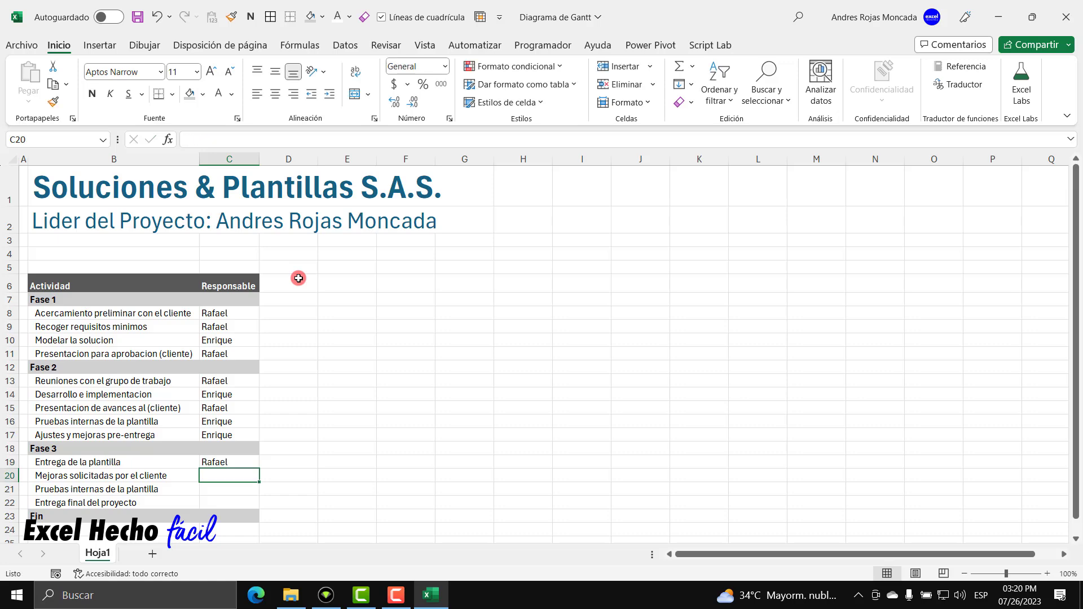
type("e")
key("Return")
type("e")
key("Return")
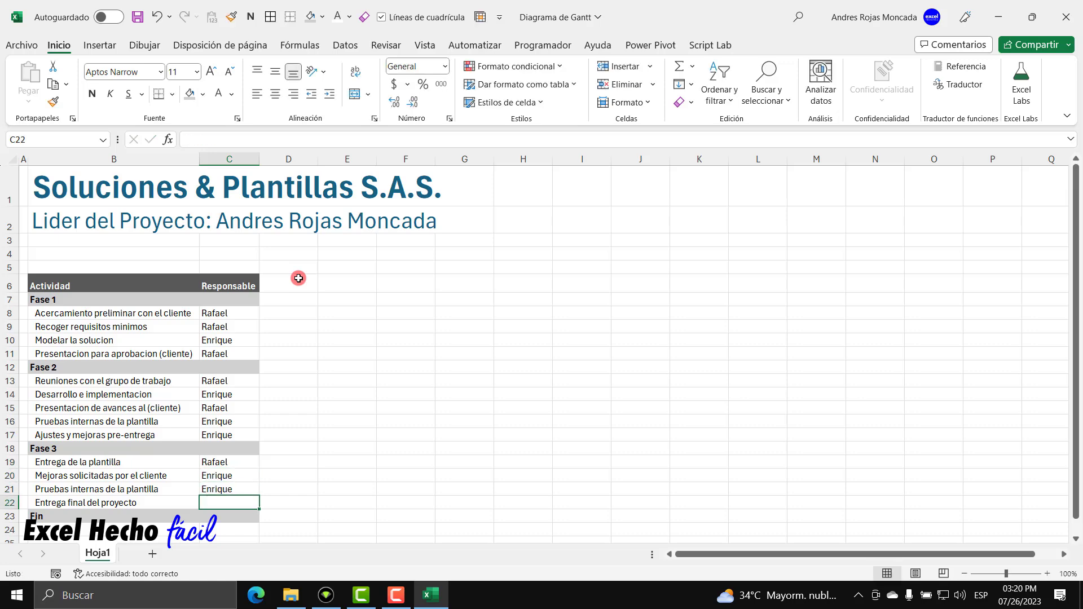
type("rafael")
key("Return")
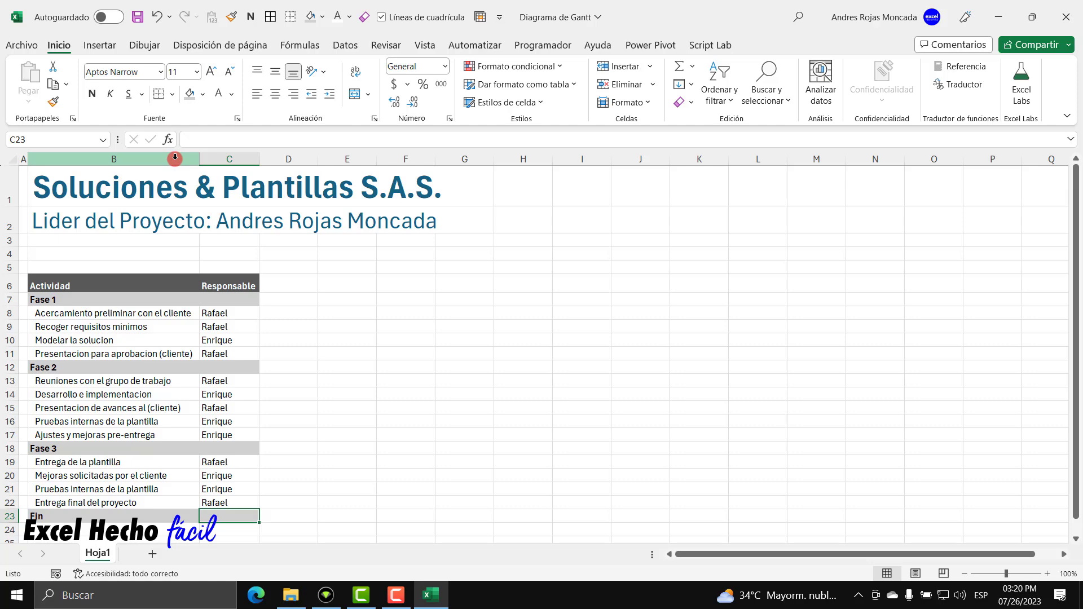
right_click(23, 159)
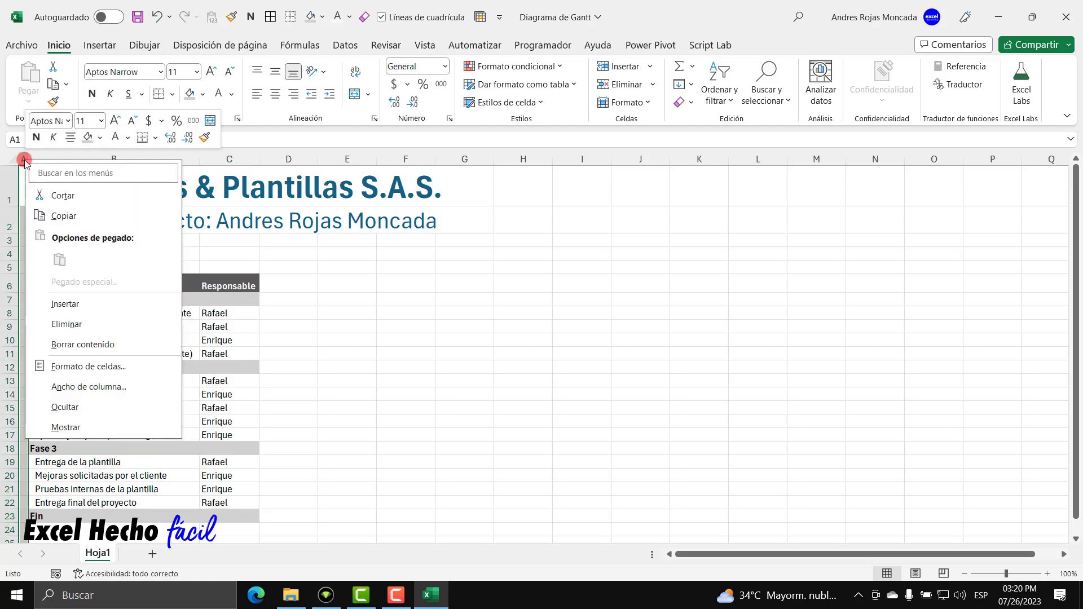
left_click(87, 388)
key("Return")
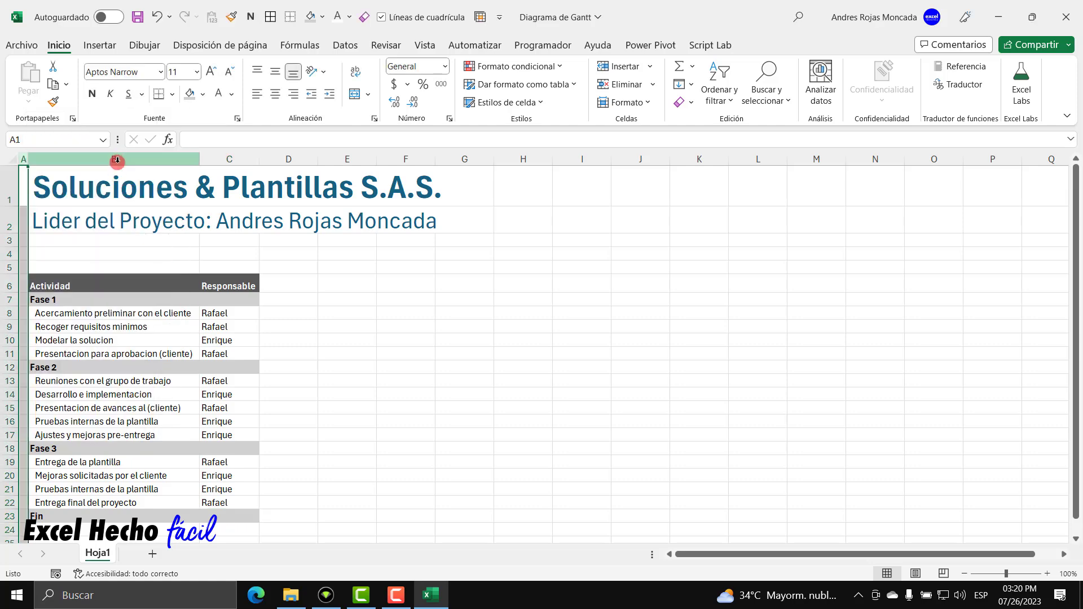
right_click(116, 159)
left_click(164, 385)
key("Return")
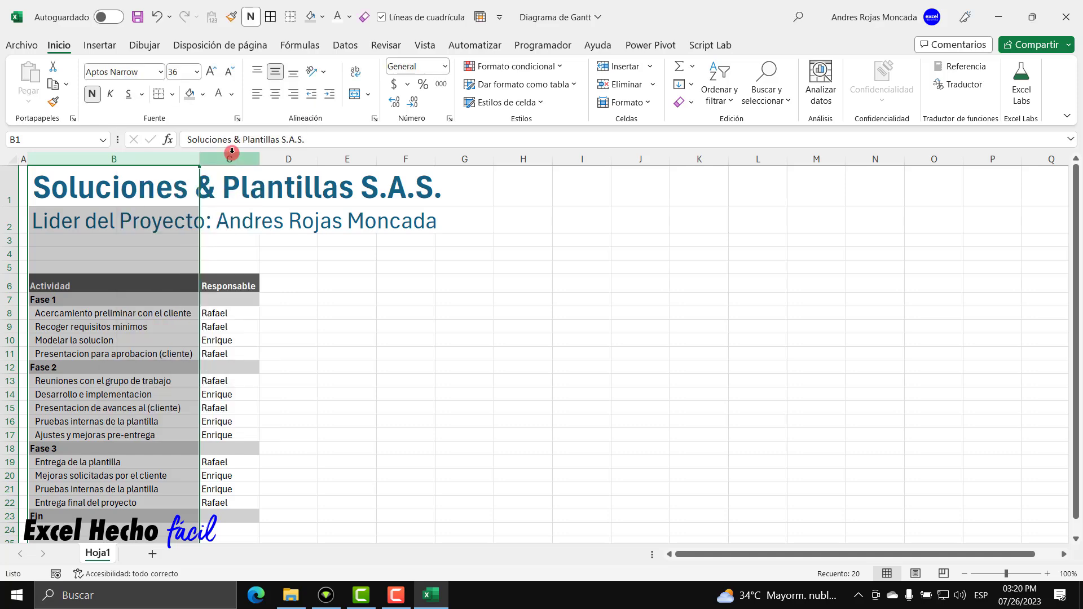
right_click(231, 155)
left_click(284, 385)
key("Return")
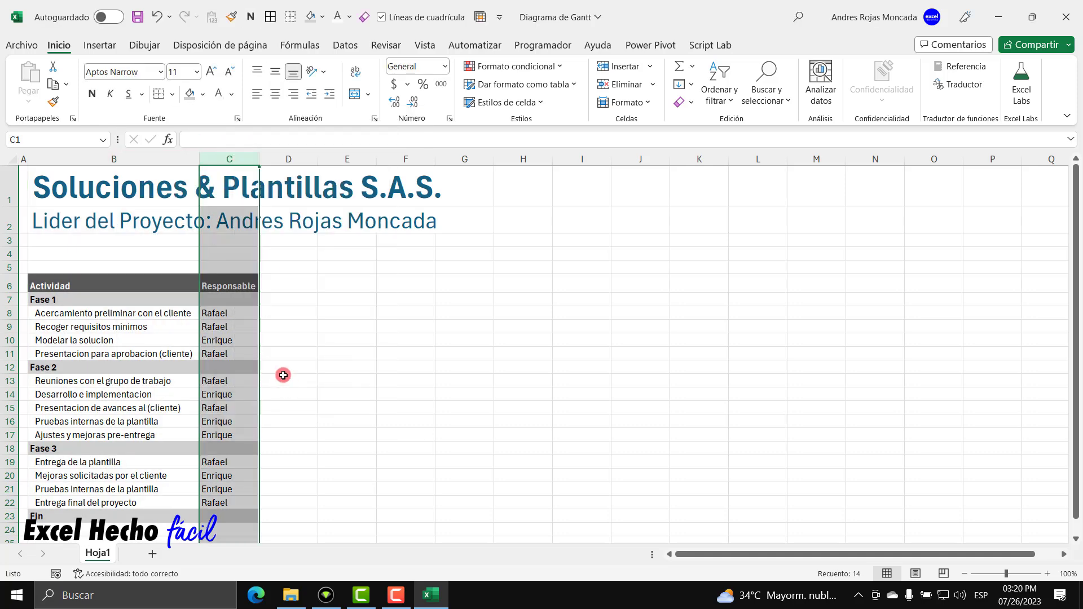
left_click(293, 281)
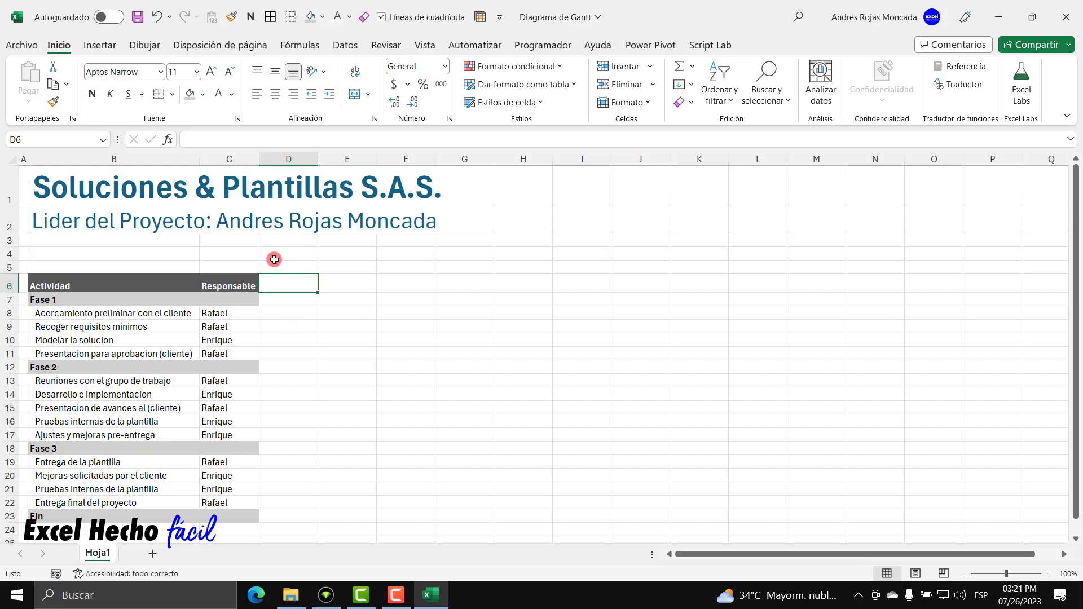
Add a centred 'S' header in D6 with the dark Responsable header style.
type("S")
key("Return")
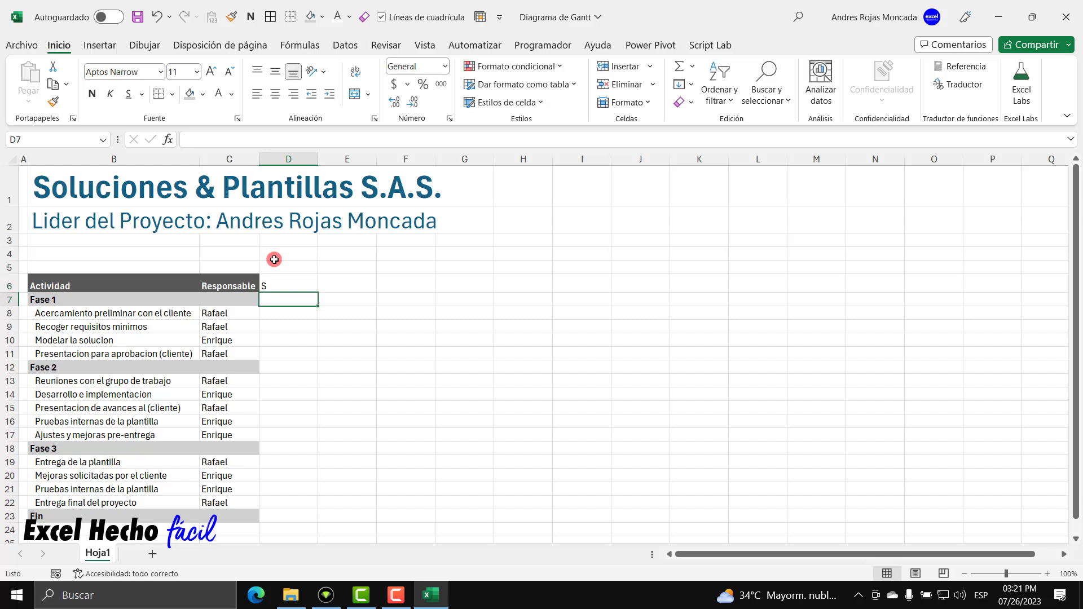
left_click(225, 284)
left_click(52, 103)
left_click(276, 285)
left_click(276, 94)
Set column D width to 2.
double_click(317, 154)
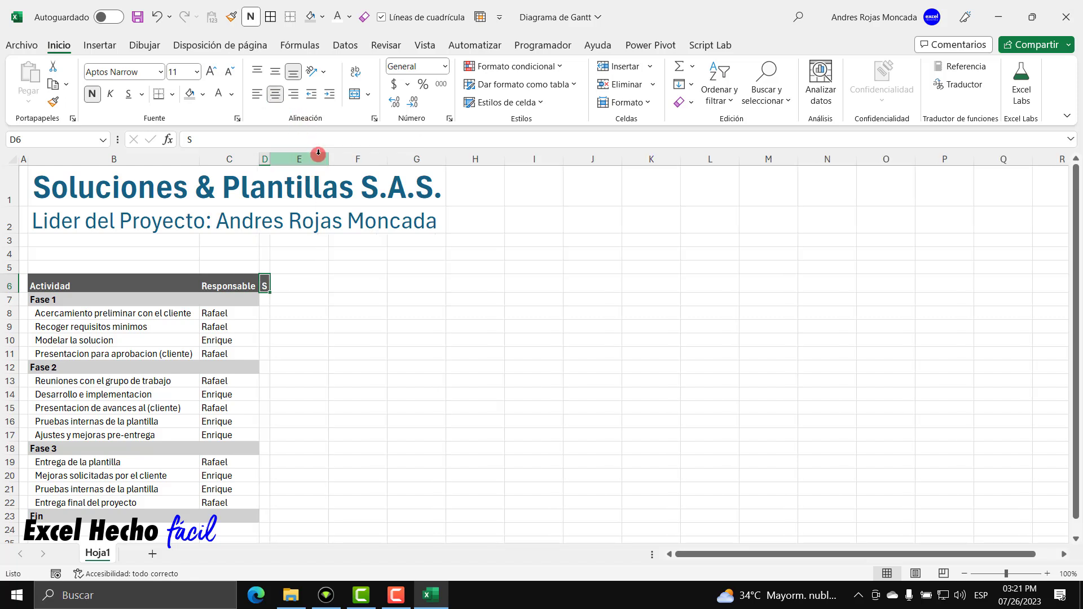
right_click(265, 159)
left_click(312, 388)
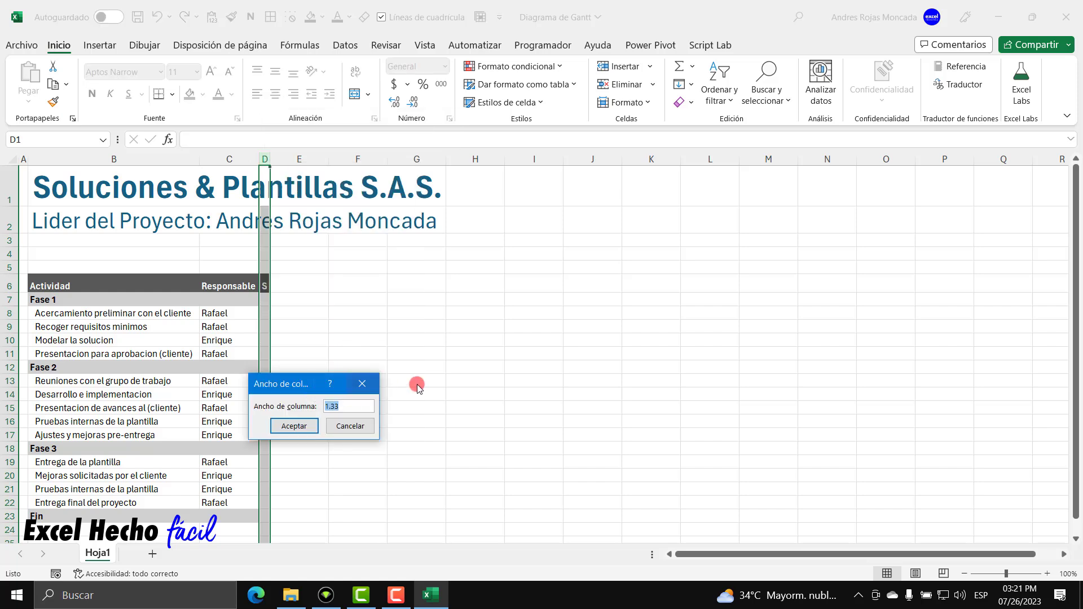
type("2")
key("Return")
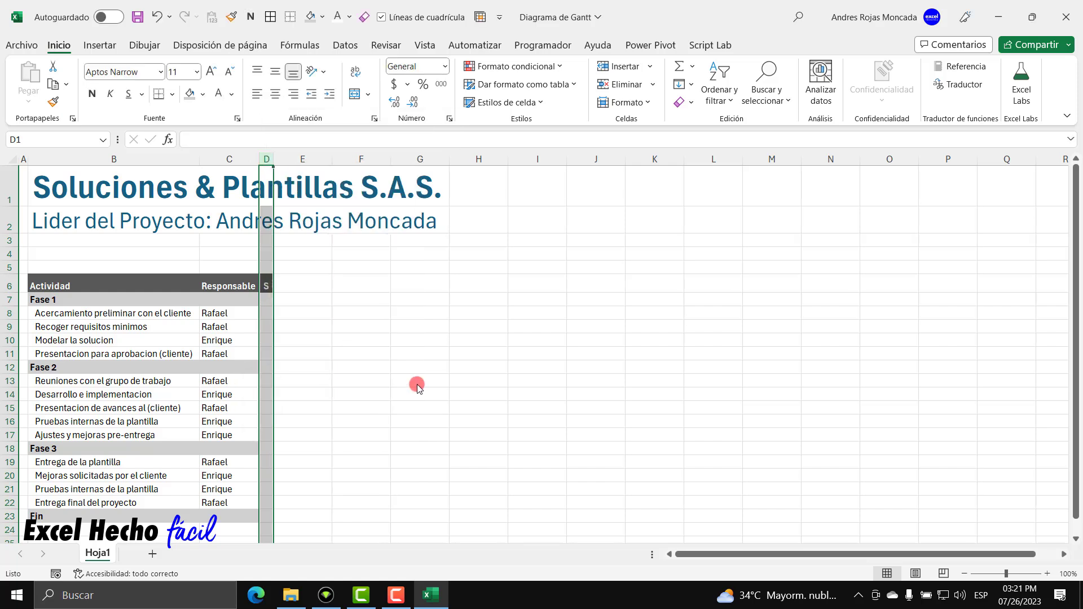
Centre the status cells D7:D23 and shade D7, D12, D18 and D23 grey.
left_click_drag(265, 300, 268, 515)
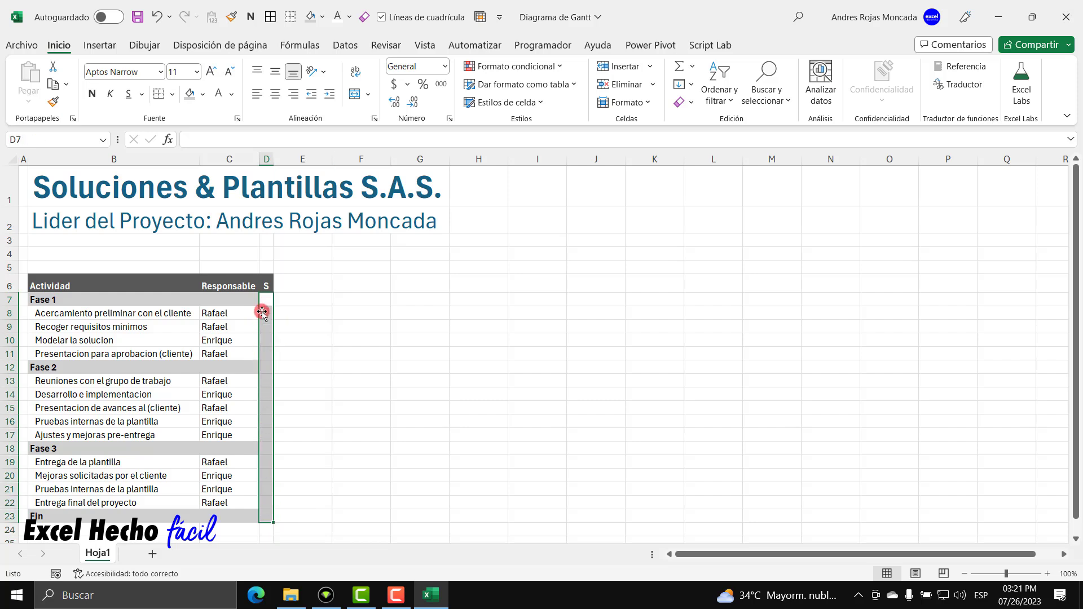
left_click(274, 95)
left_click(308, 287)
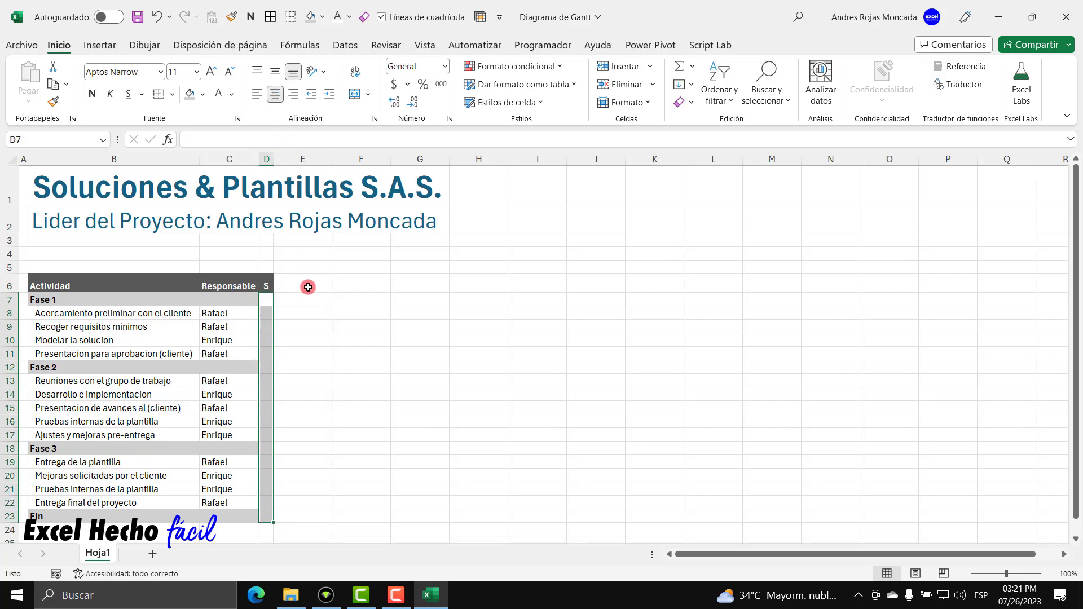
left_click(267, 299)
left_click(265, 368)
left_click(266, 448, "ctrl")
left_click(265, 516, "ctrl")
left_click(189, 93)
left_click(268, 338)
left_click(268, 314)
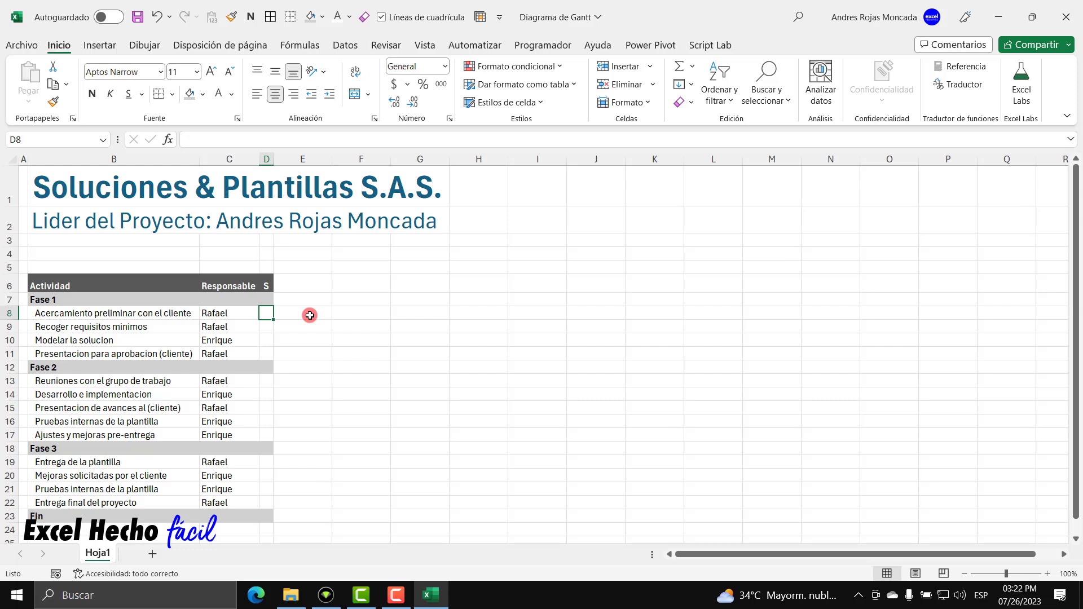
Mark the Fase 1 activities' status as R, T, R, T.
type("R")
key("Return")
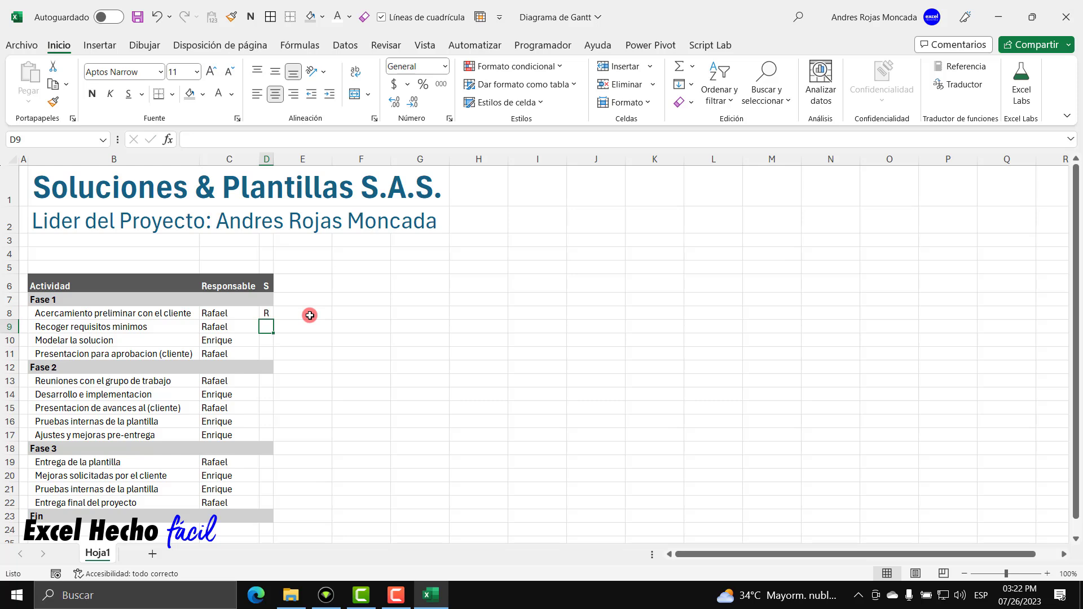
type("T")
key("Return")
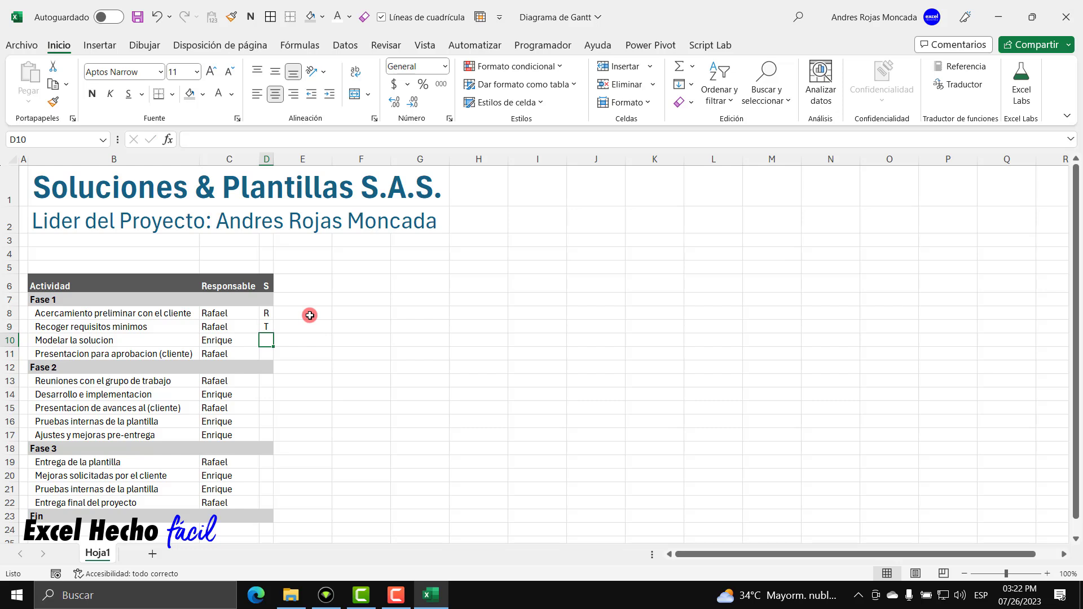
type("R")
key("Return")
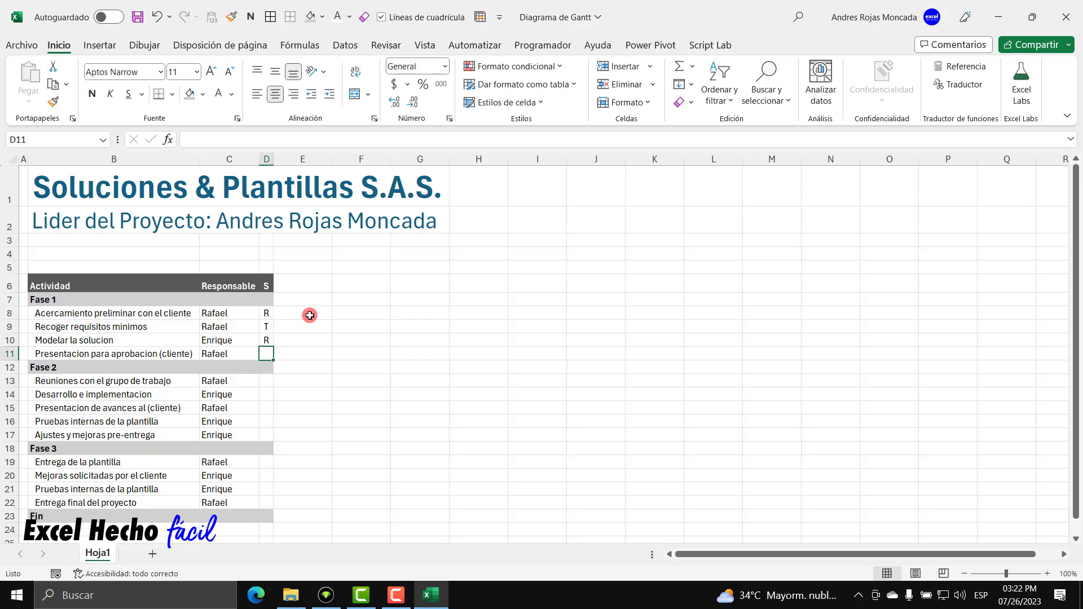
type("T")
key("Return")
key("Return")
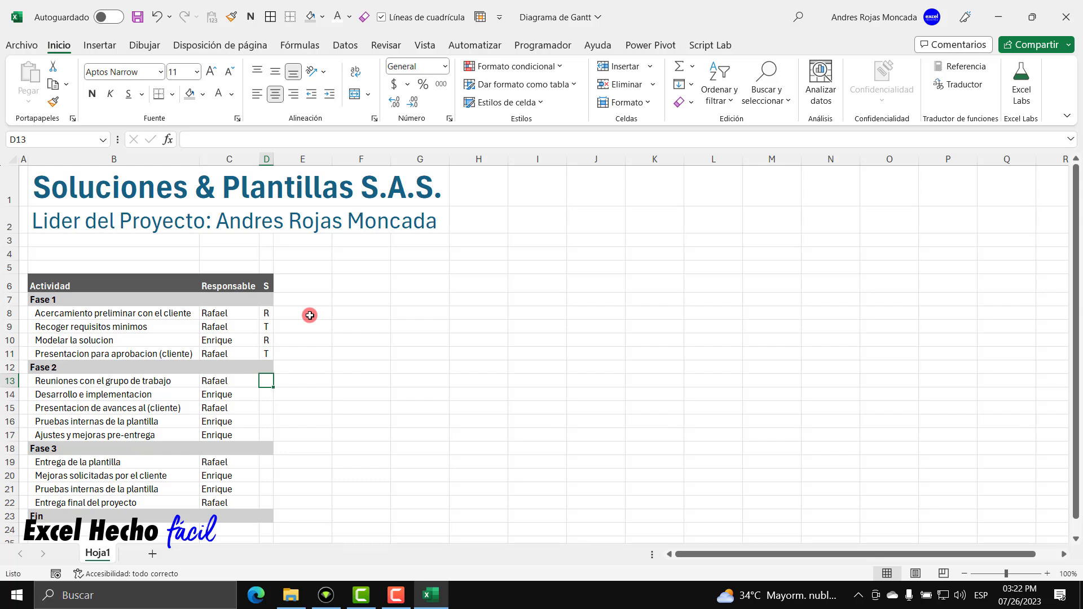
Mark the Fase 2 activities' status as T, R, T, R, R.
type("T")
key("Return")
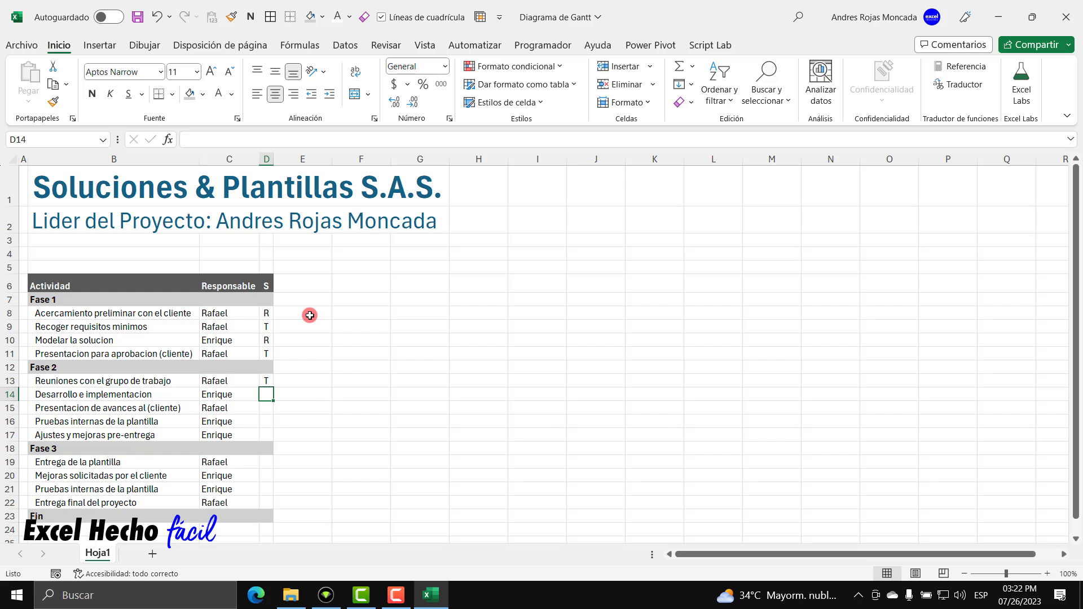
type("R")
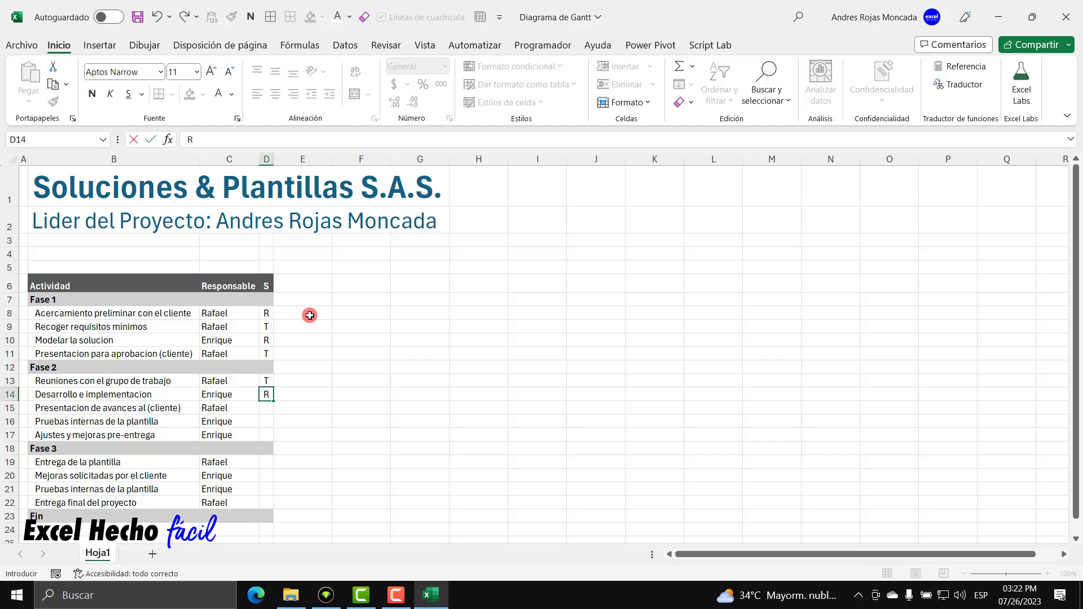
key("Return")
type("T")
key("Return")
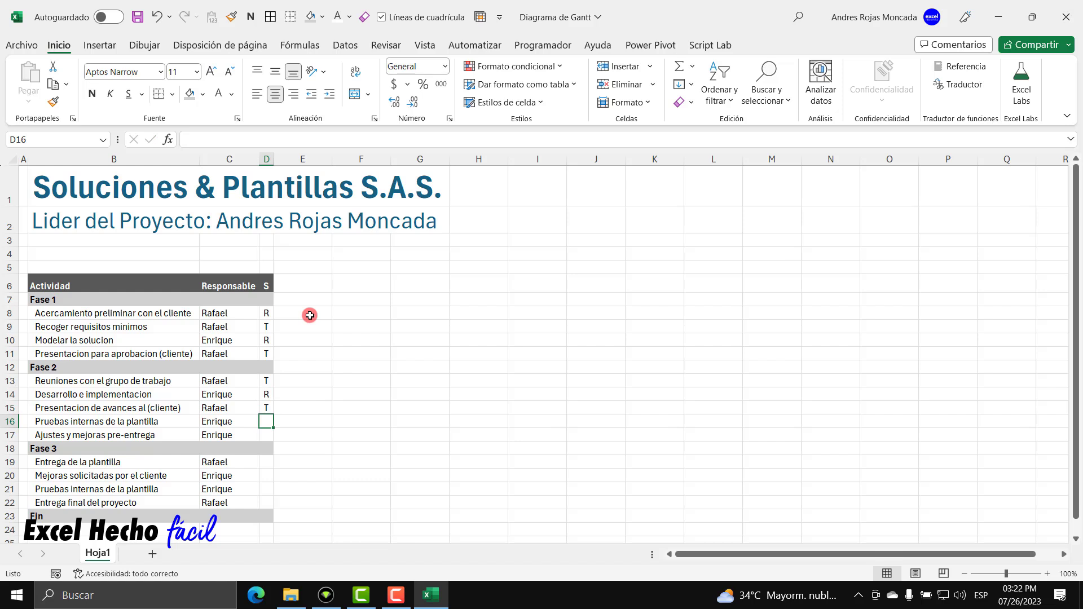
type("R")
key("Return")
type("R")
key("Return")
key("Return")
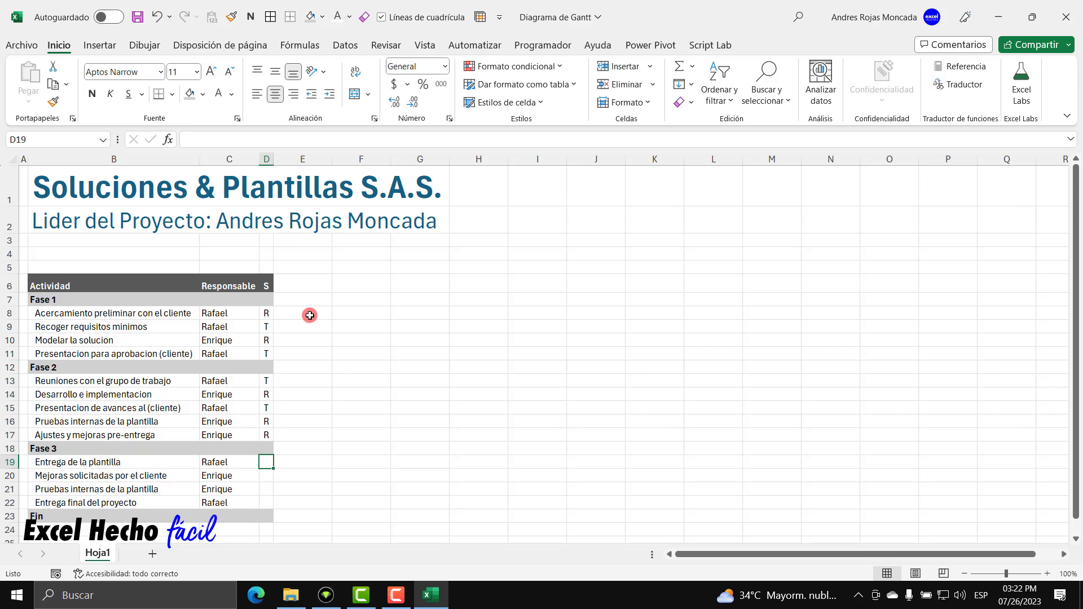
Mark the Fase 3 activities' status as T, R, R, T.
type("T")
key("Return")
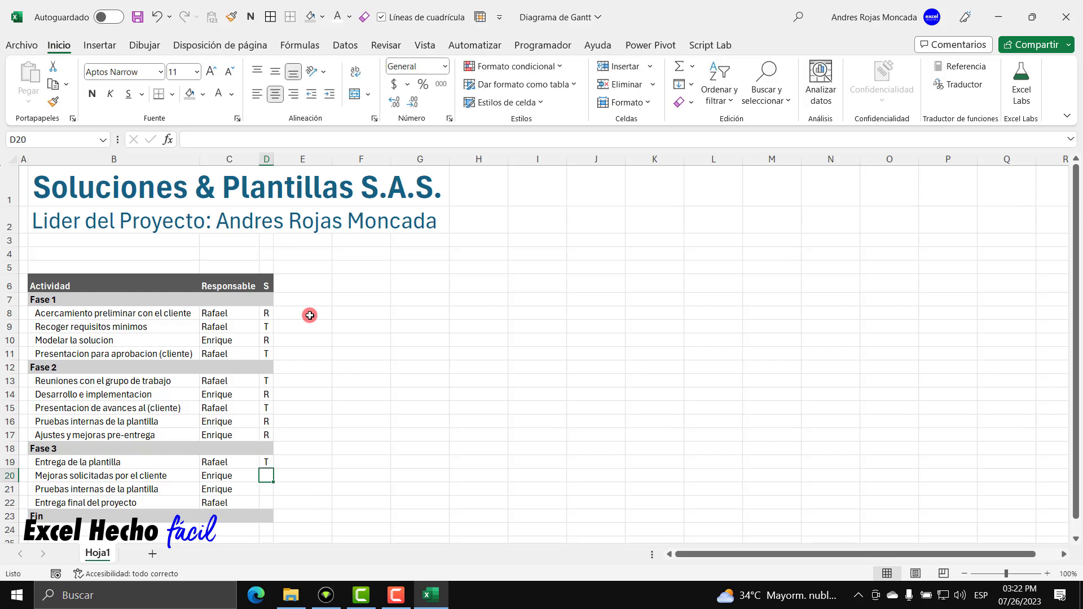
type("R")
key("Return")
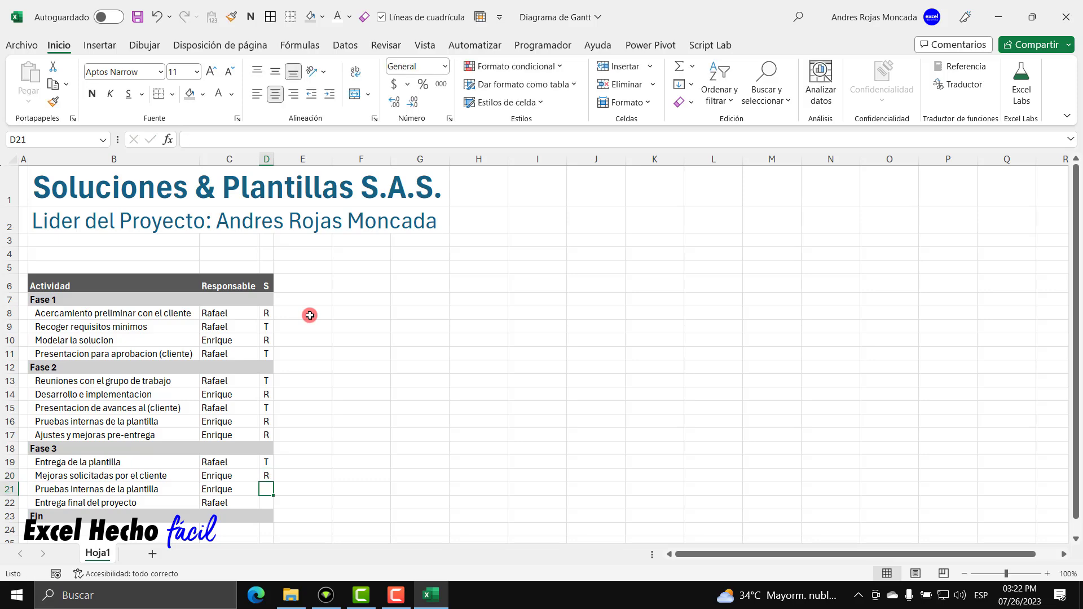
type("R")
key("Return")
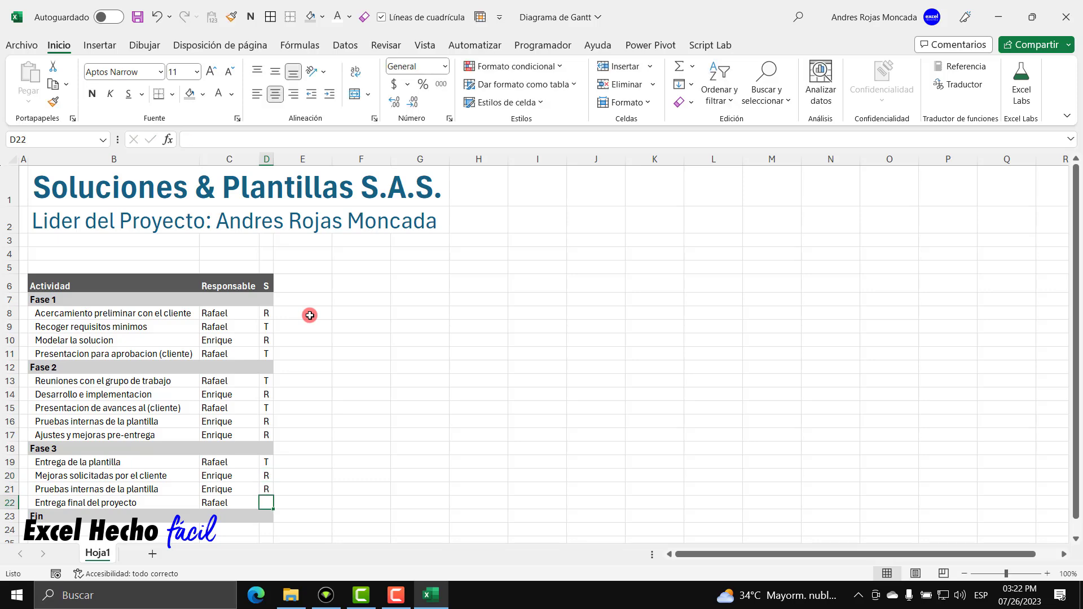
type("T")
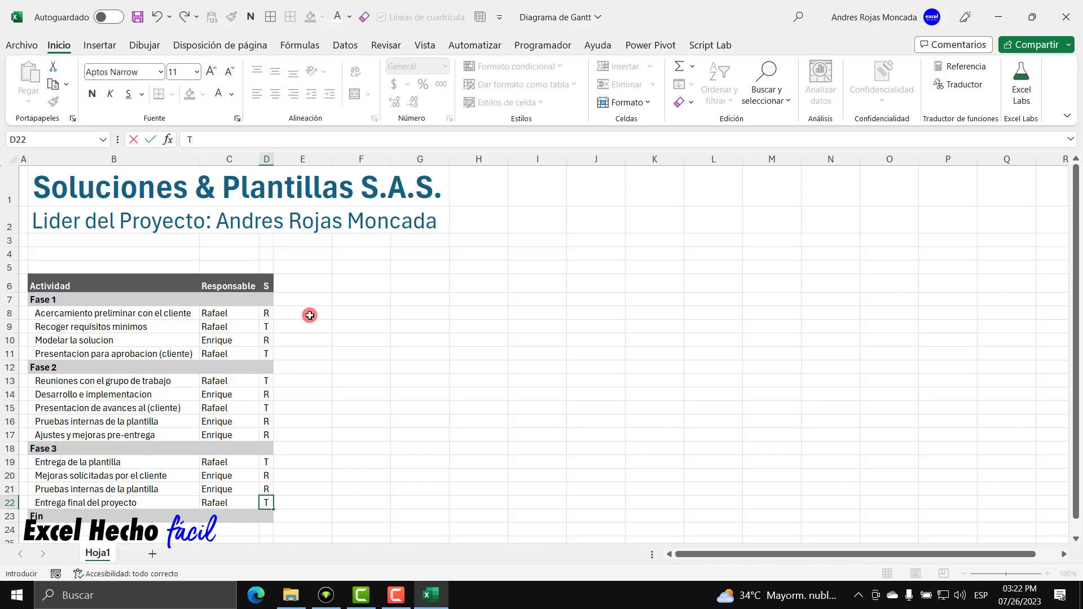
key("Up")
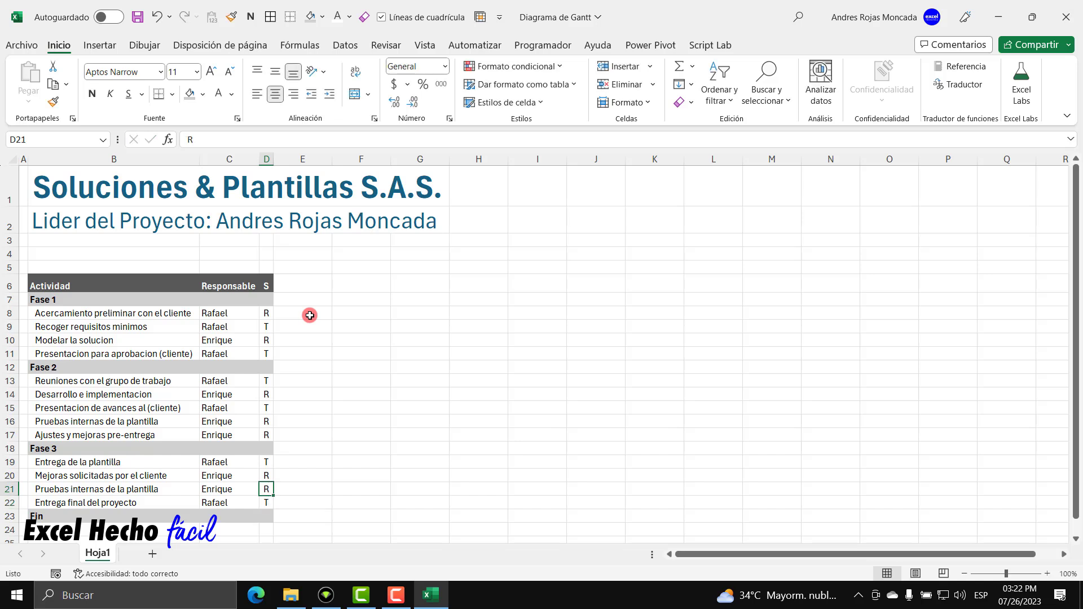
left_click_drag(266, 313, 269, 498)
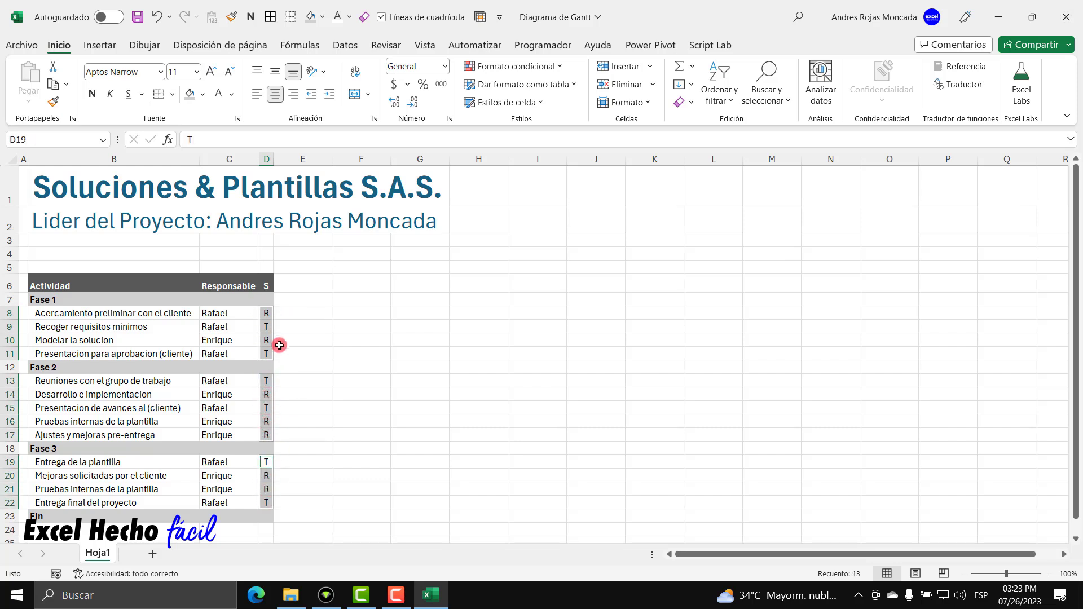
left_click(145, 71)
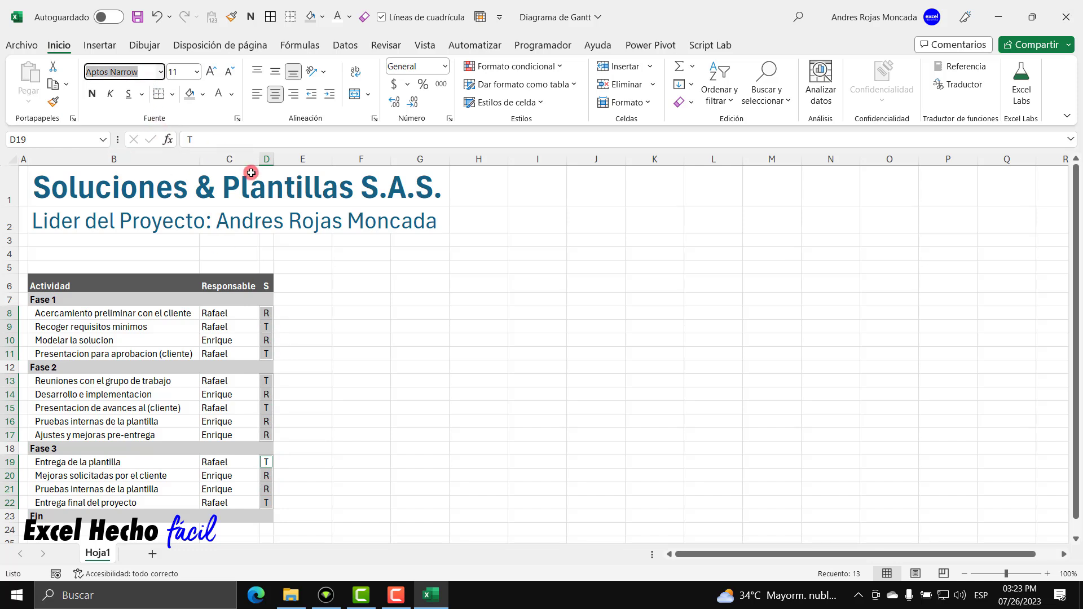
type("Wingdings")
left_click(130, 72)
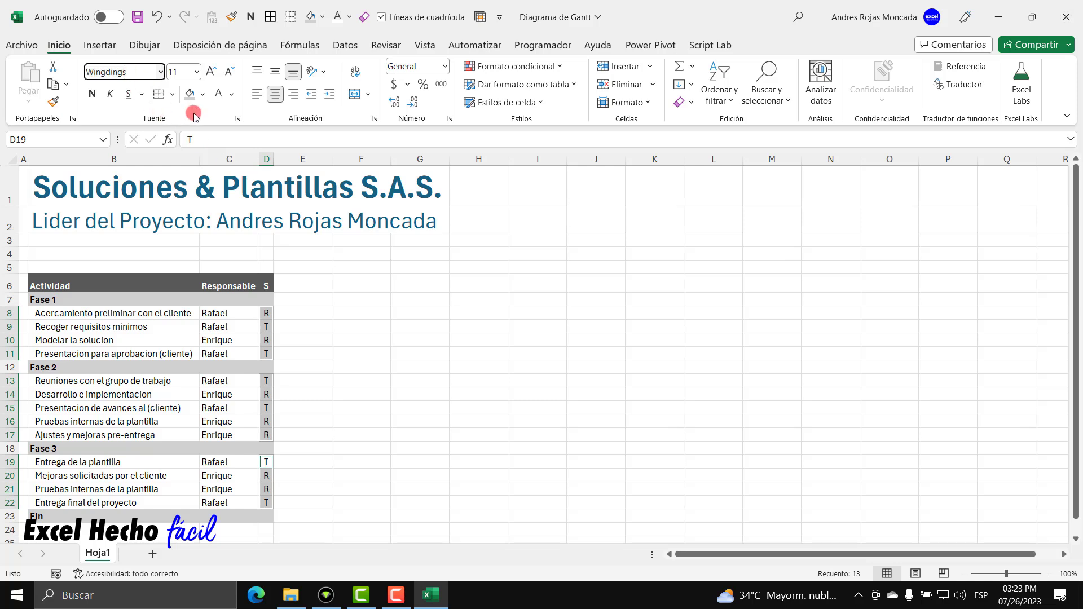
type("2")
key("Return")
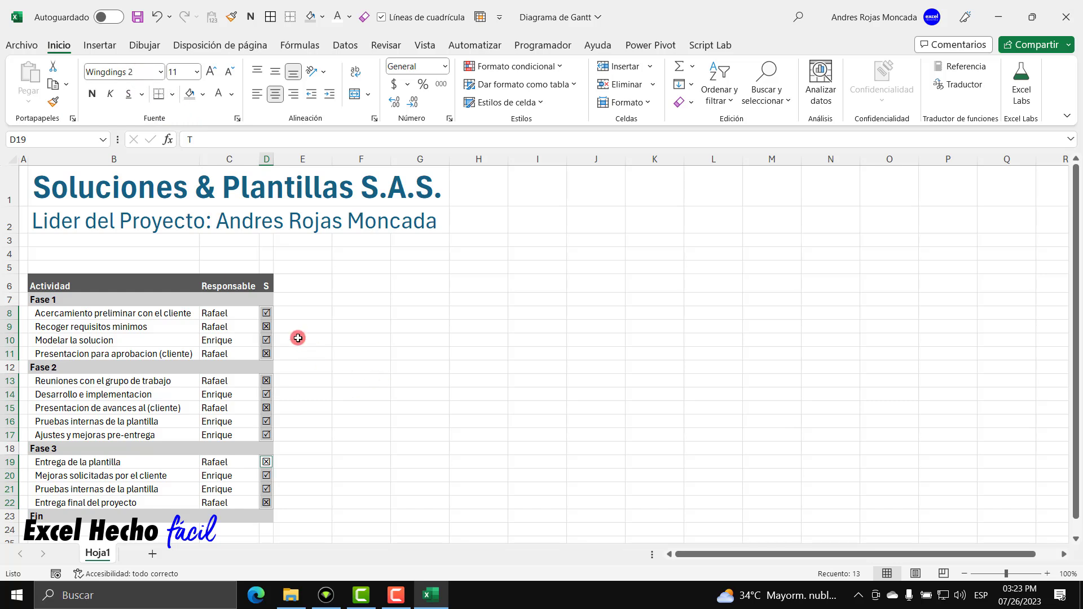
left_click(268, 314)
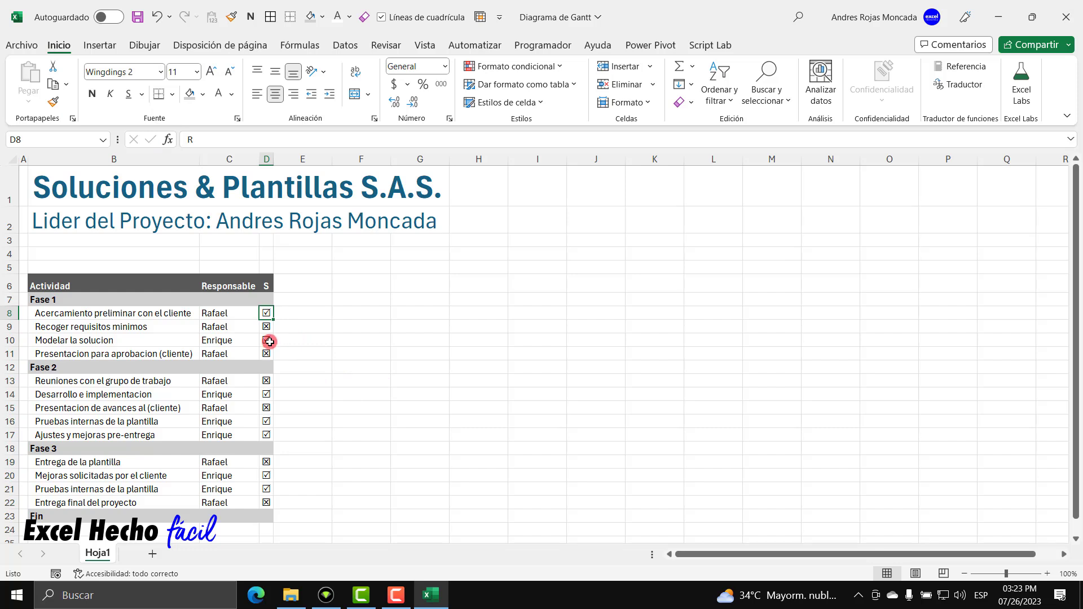
left_click(265, 325)
left_click(267, 314)
left_click(265, 326)
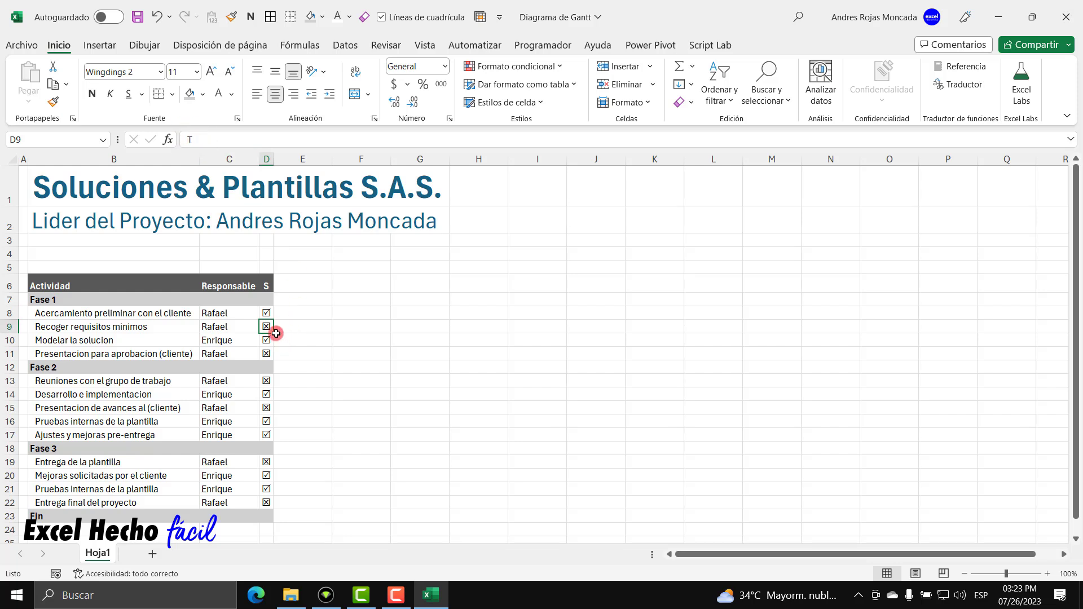
left_click(264, 382)
left_click(265, 393)
left_click(265, 406)
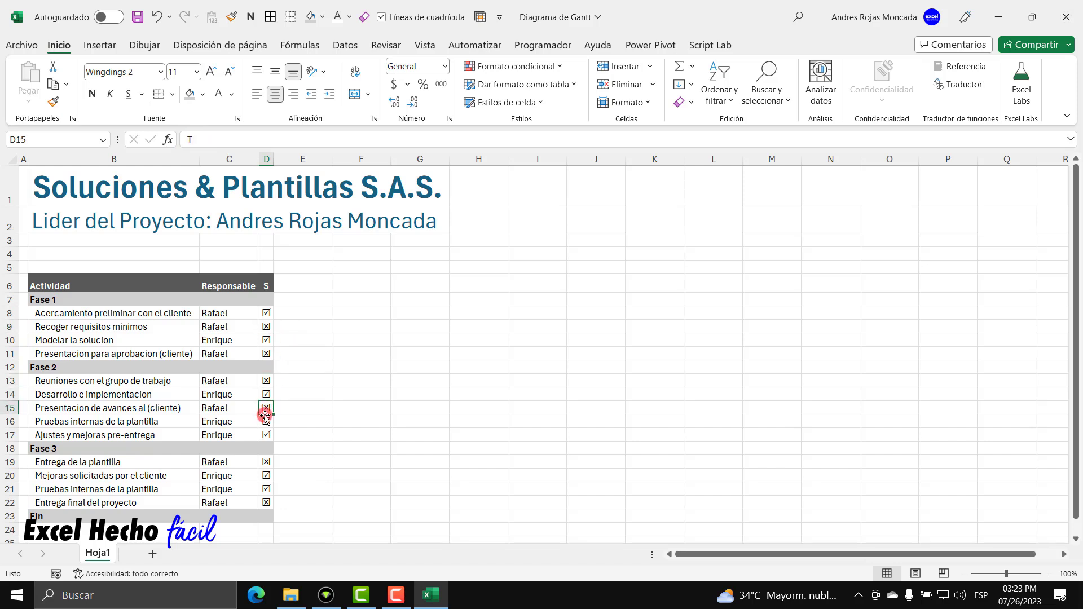
left_click(265, 421)
left_click(267, 432)
left_click(265, 462)
left_click(266, 475)
left_click(264, 489)
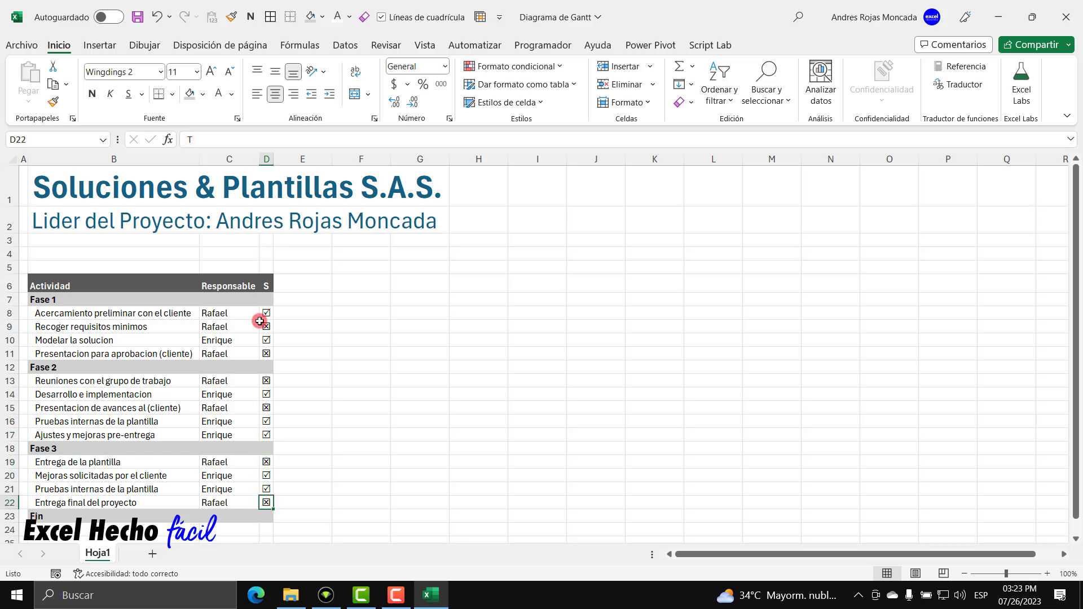
left_click(290, 283)
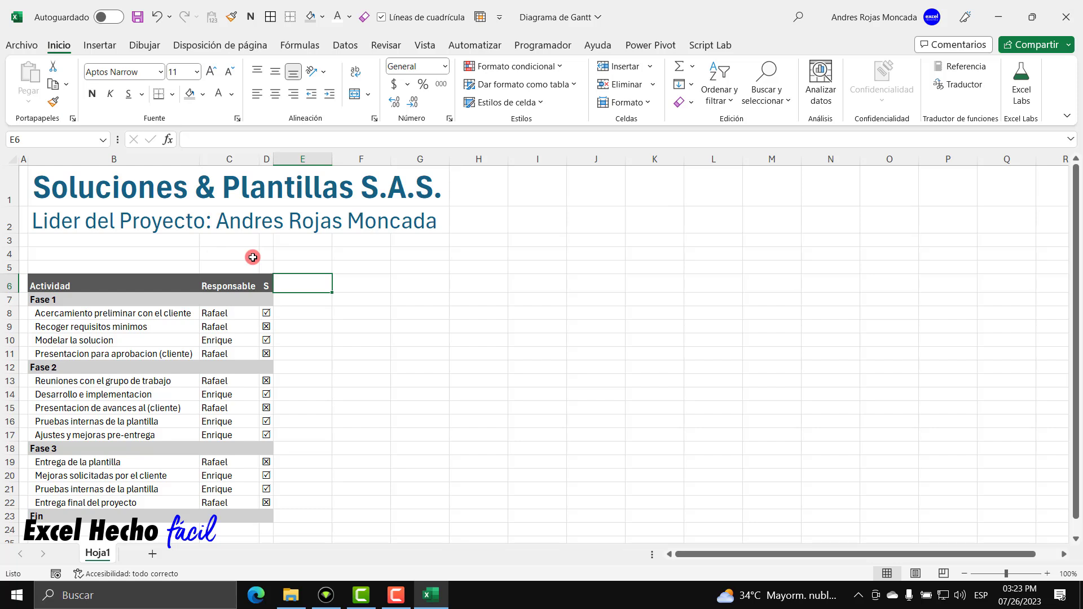
Add a 'Dias' header in E6, copying the header style from D6 with Format Painter.
type("Dias")
key("Return")
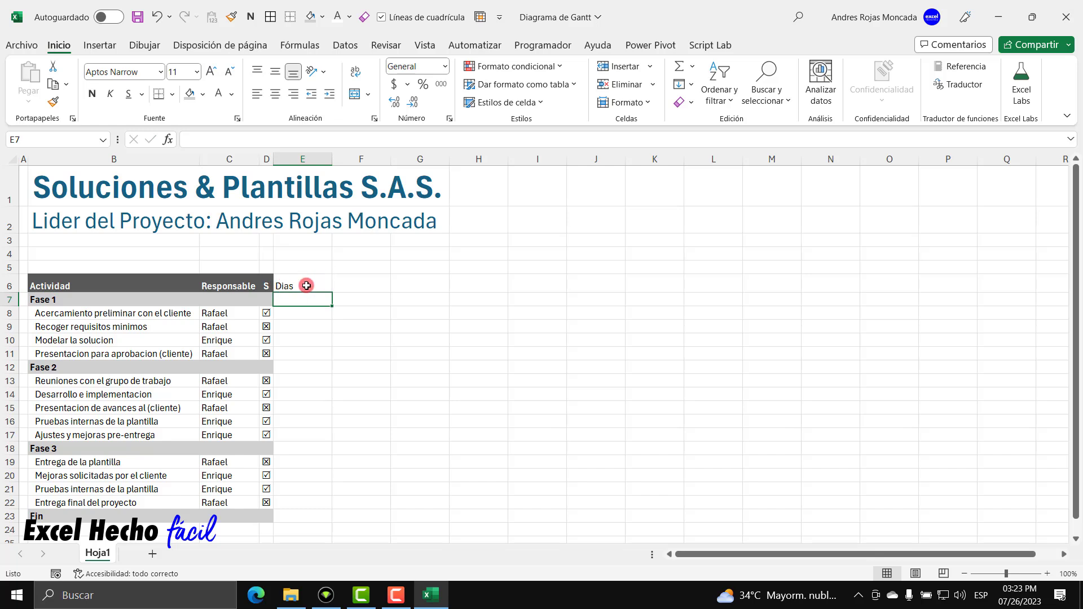
left_click(268, 283)
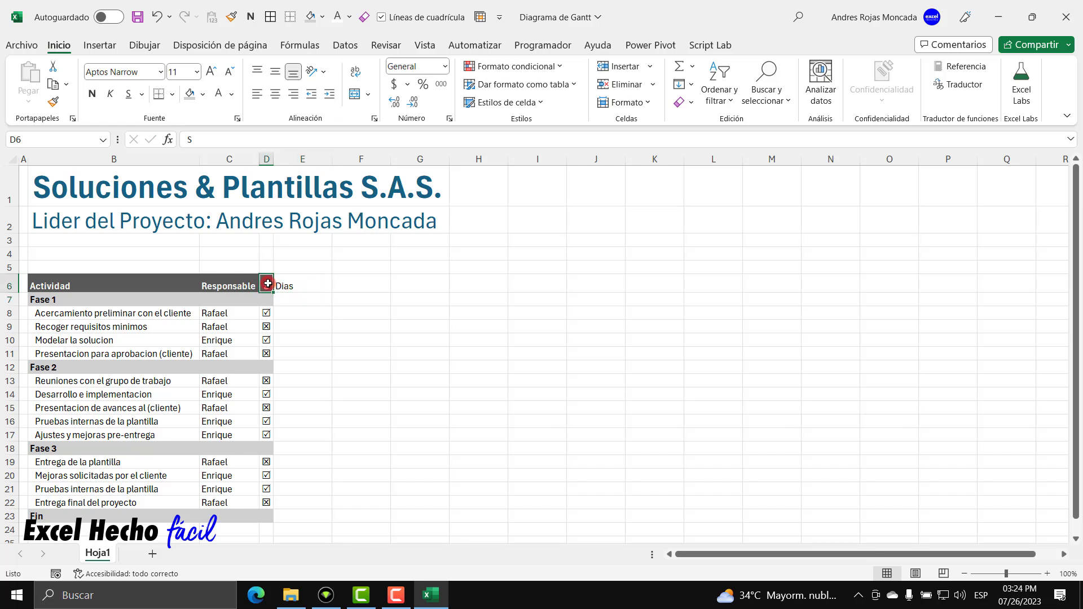
left_click(52, 102)
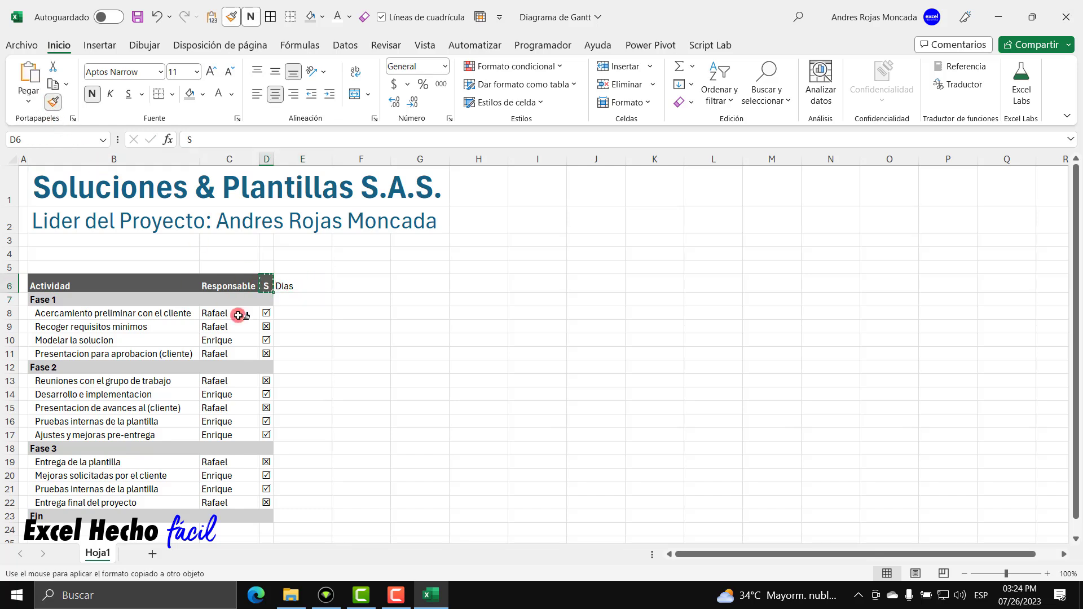
left_click(296, 285)
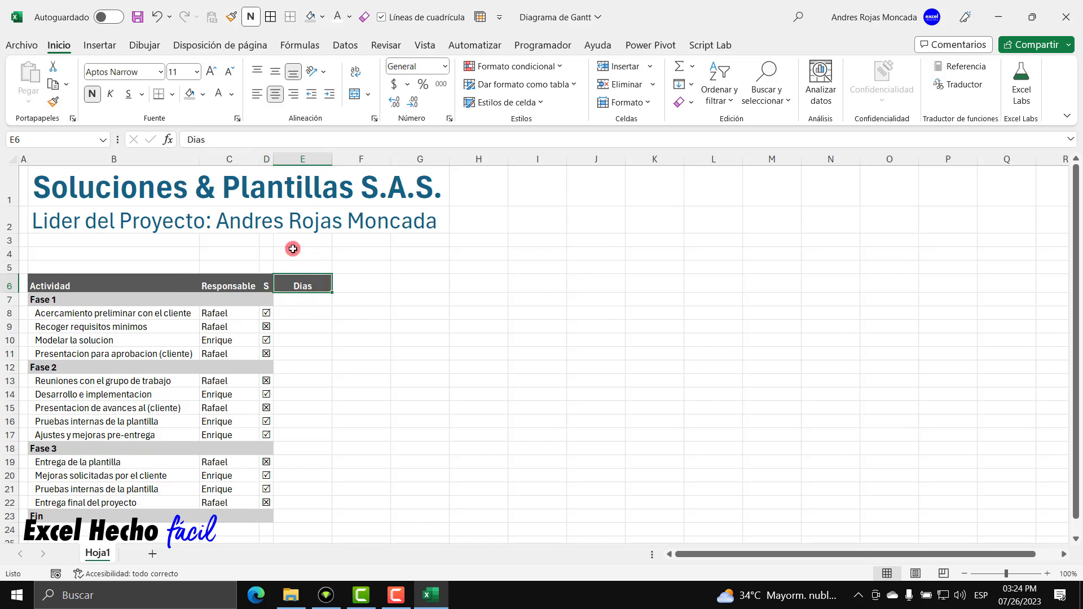
left_click(268, 284)
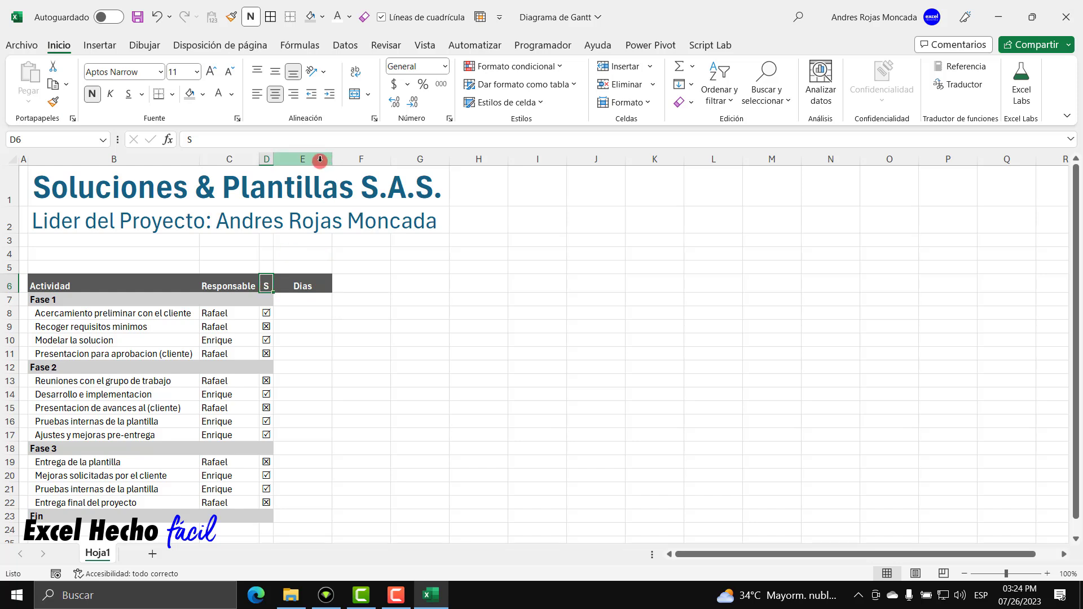
Narrow column E to a width of 4.
left_click(319, 160)
double_click(331, 159)
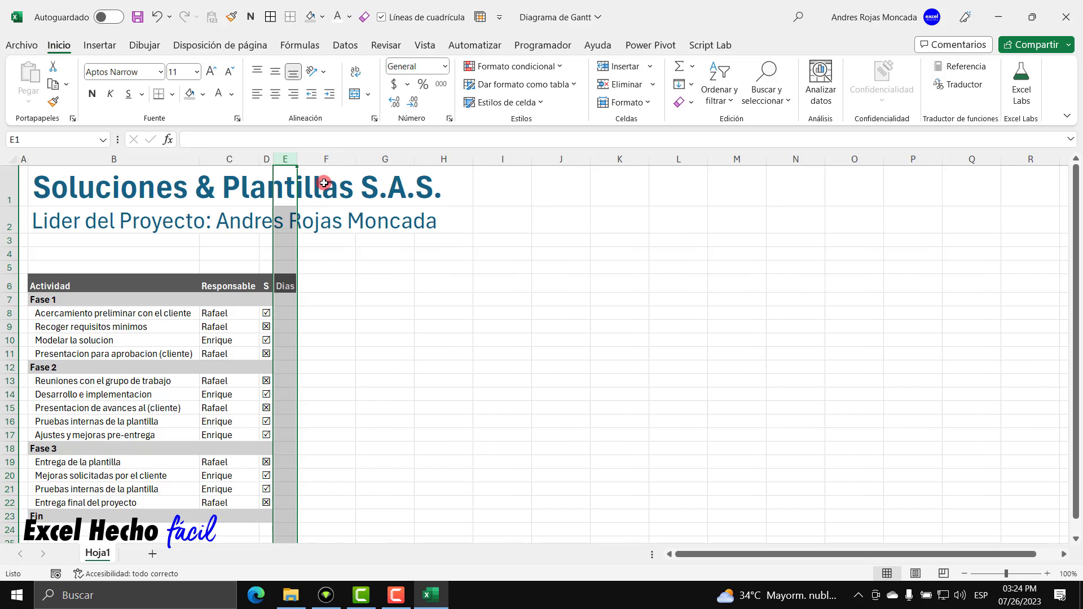
right_click(287, 159)
left_click(355, 383)
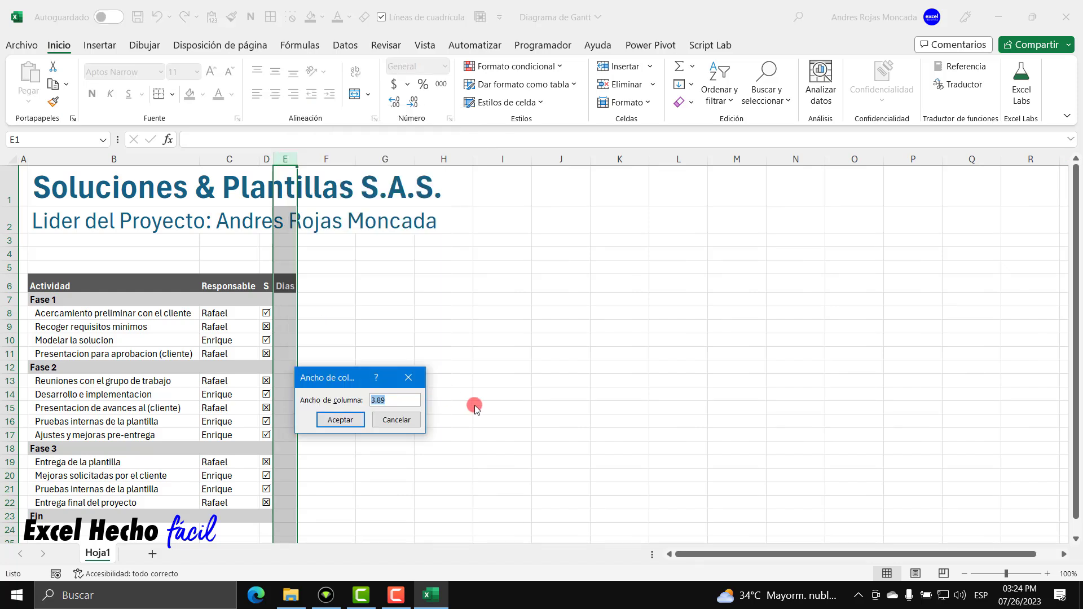
type("4")
key("Return")
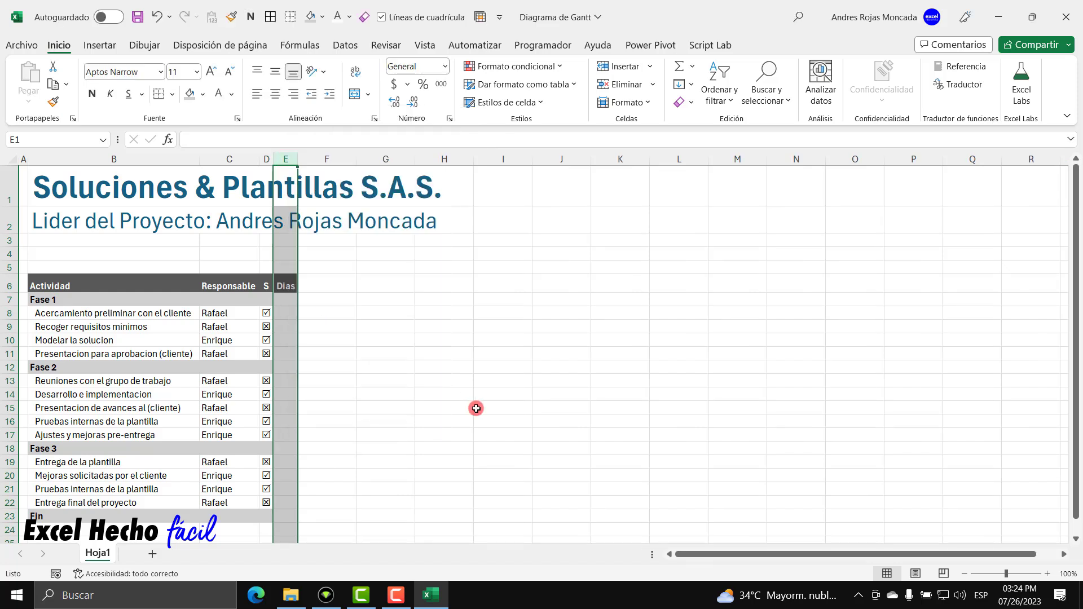
Shade the Dias cells of the Fase 1, Fase 2, Fase 3 and Fin rows grey.
left_click(288, 301)
left_click(292, 368)
left_click(292, 449, "ctrl")
left_click(286, 515, "ctrl")
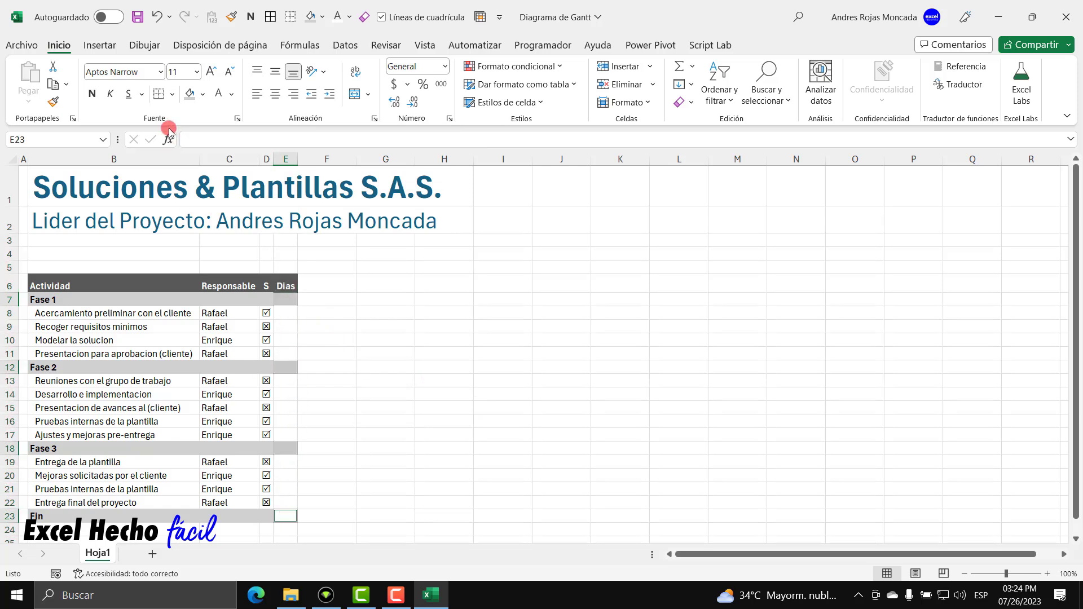
left_click(189, 94)
left_click(286, 313)
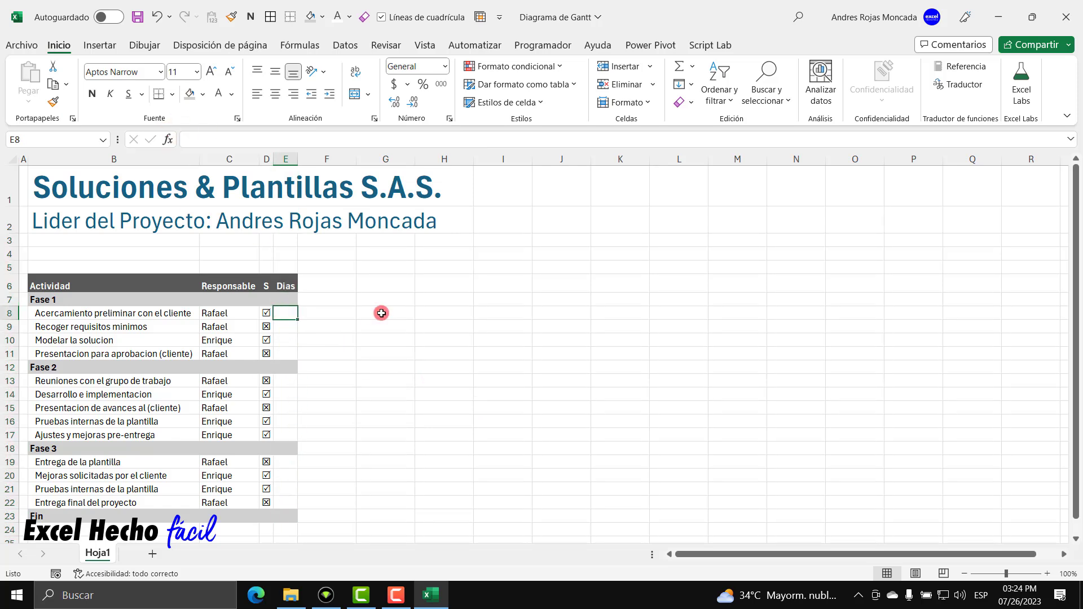
Enter Fase 1 durations of 4, 5, 6 and 3 days under Dias.
type("4")
key("Return")
type("5")
key("Return")
type("6")
key("Return")
type("3")
key("Return")
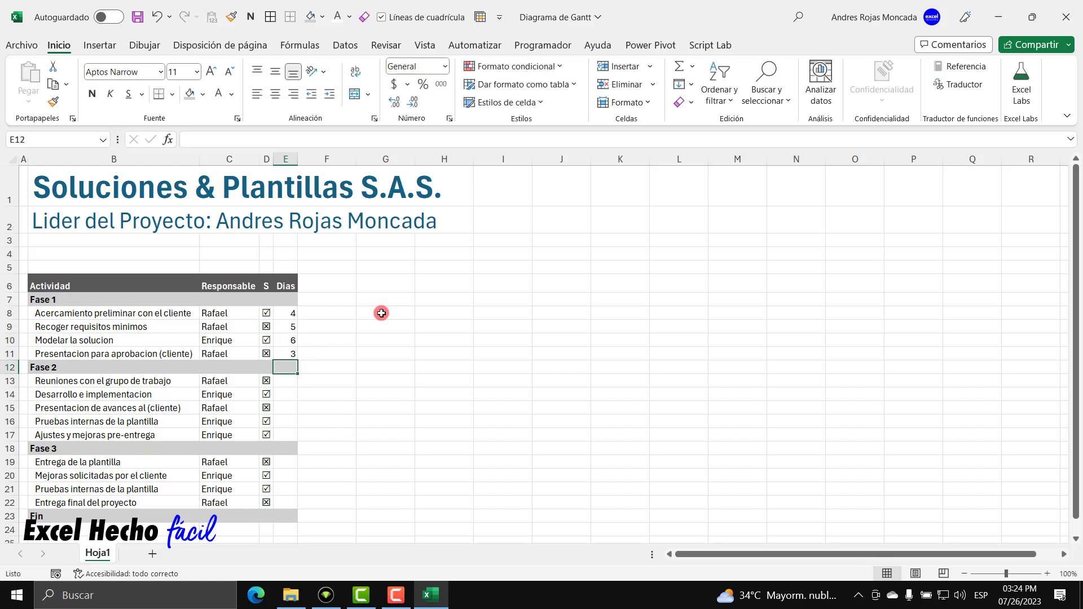
Enter Fase 2 durations of 5, 7, 5, 7 and 6 days, skipping the phase row.
key("Return")
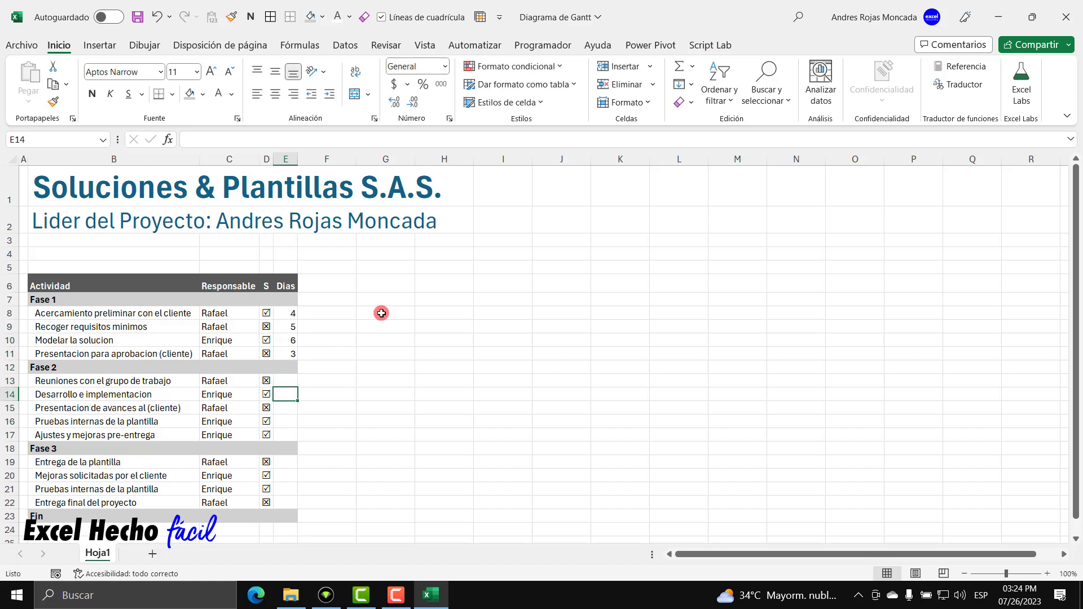
type("5")
key("Return")
type("7")
key("Return")
type("5")
key("Return")
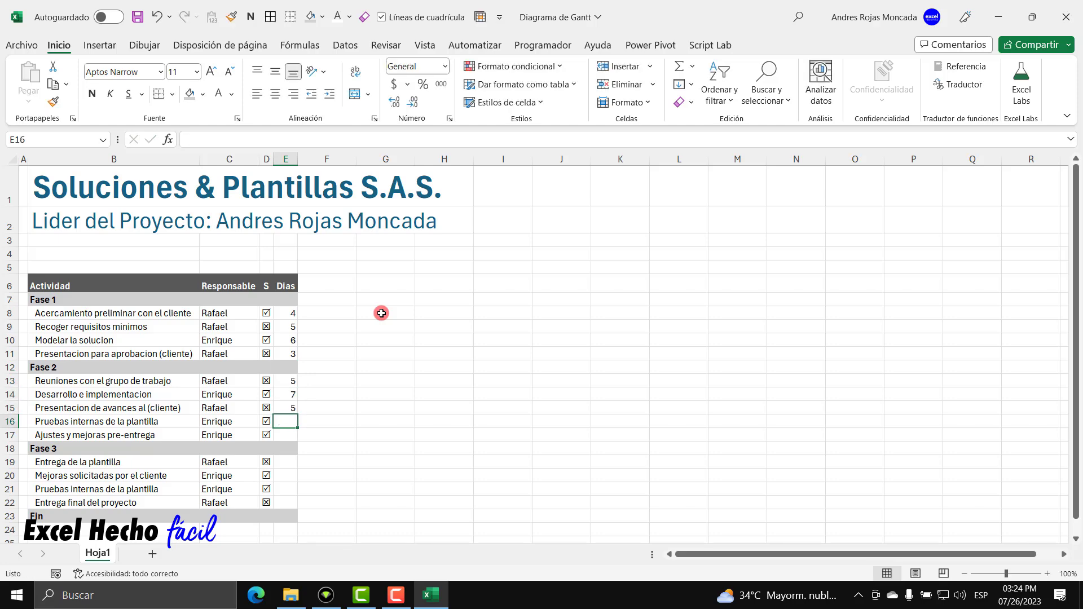
type("7")
key("Return")
type("6")
key("Return")
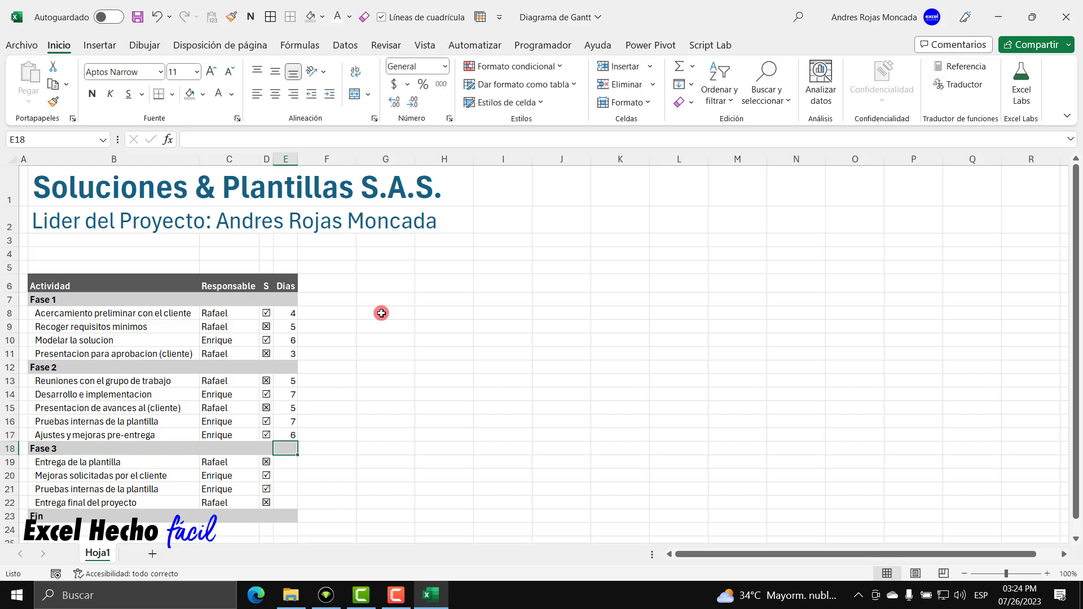
Enter Fase 3 durations of 7, 6, 8 and 3 days, skipping the phase row.
key("Return")
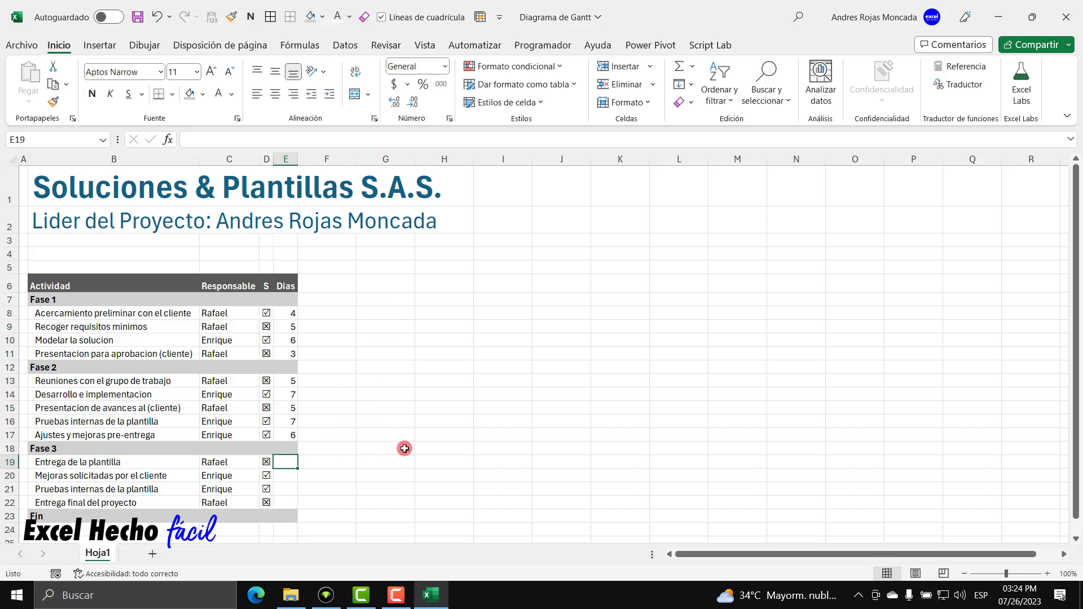
type("7")
key("Return")
type("6")
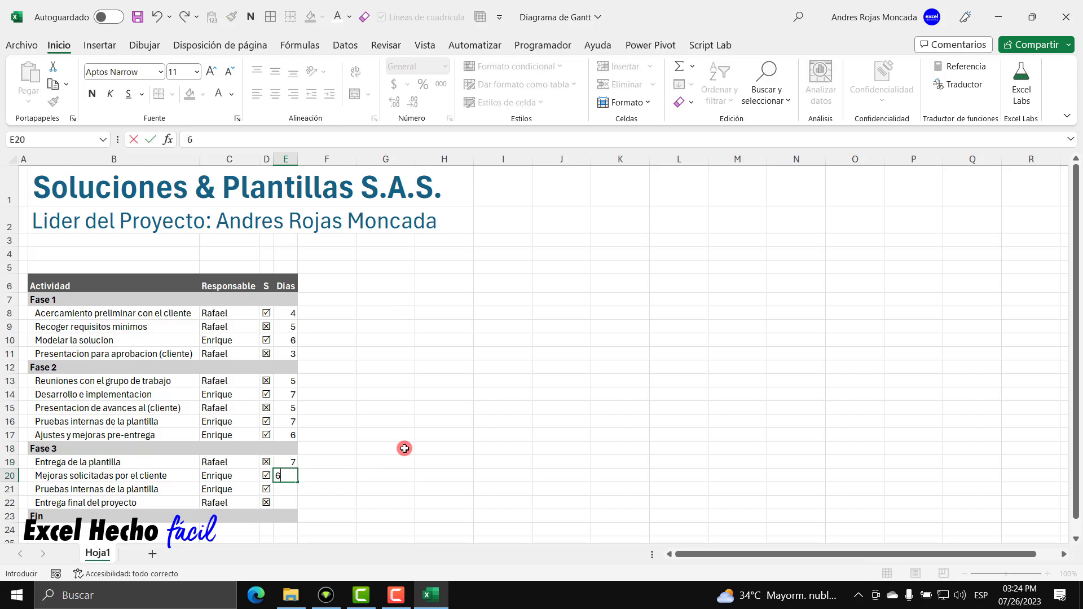
key("Return")
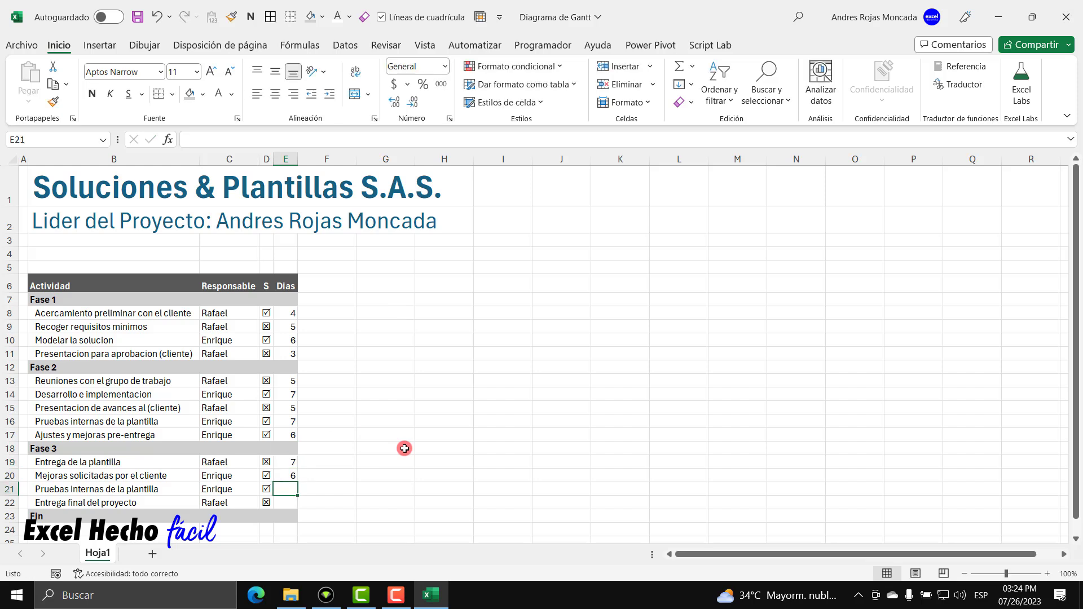
type("8")
key("Return")
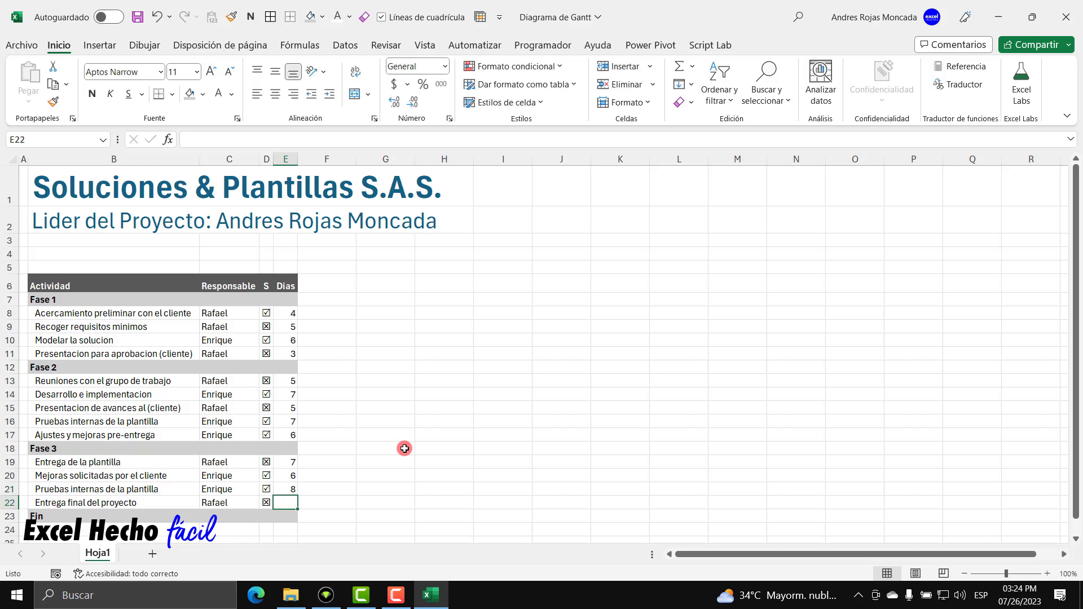
type("3")
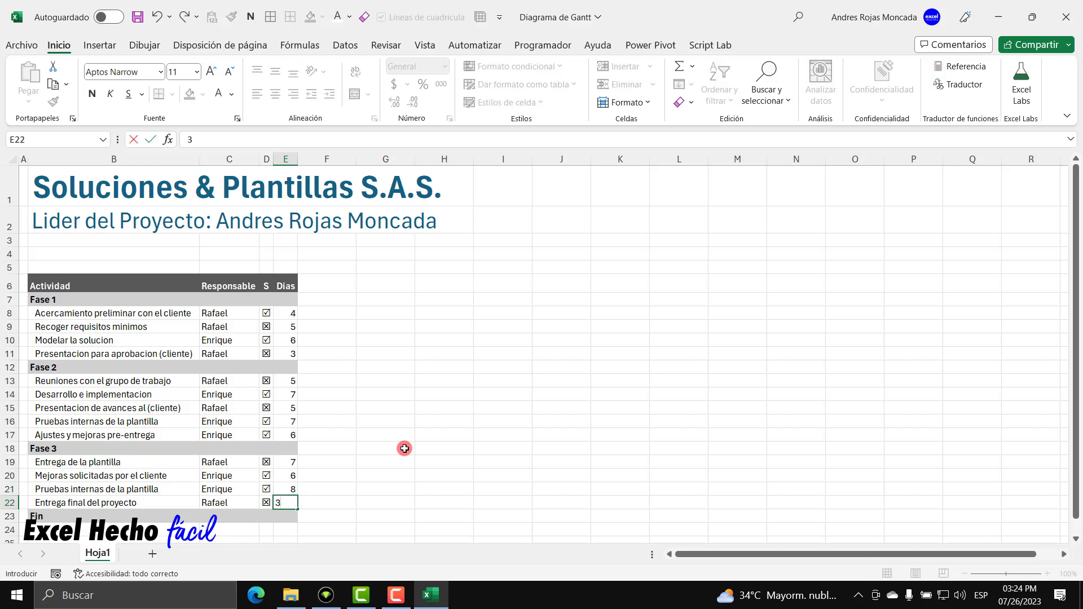
key("Up")
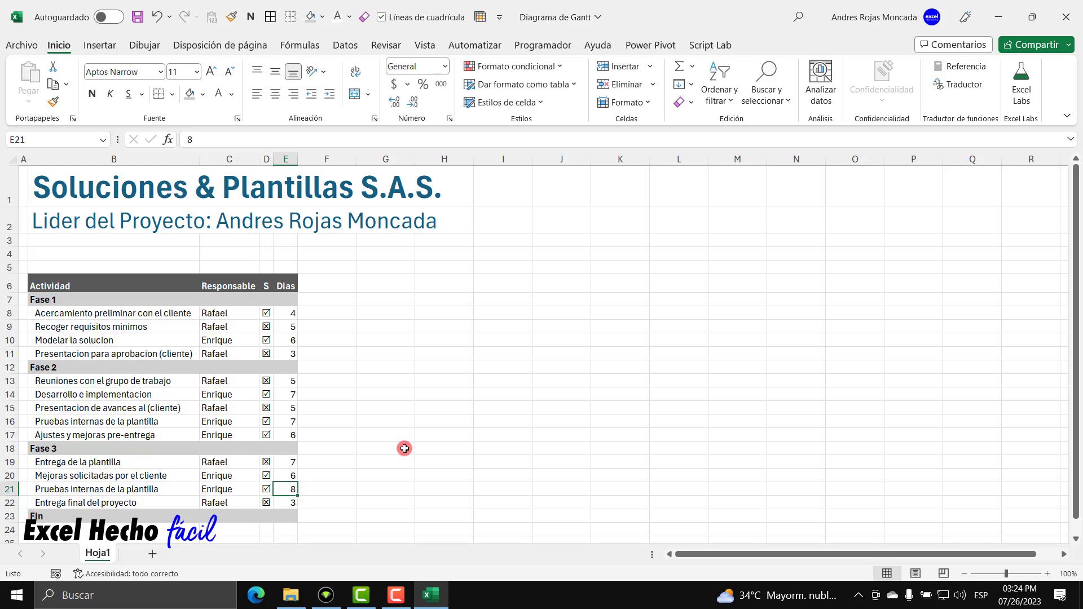
Centre the day counts in the Dias column.
left_click_drag(290, 312, 288, 502)
left_click(275, 94)
left_click(323, 286)
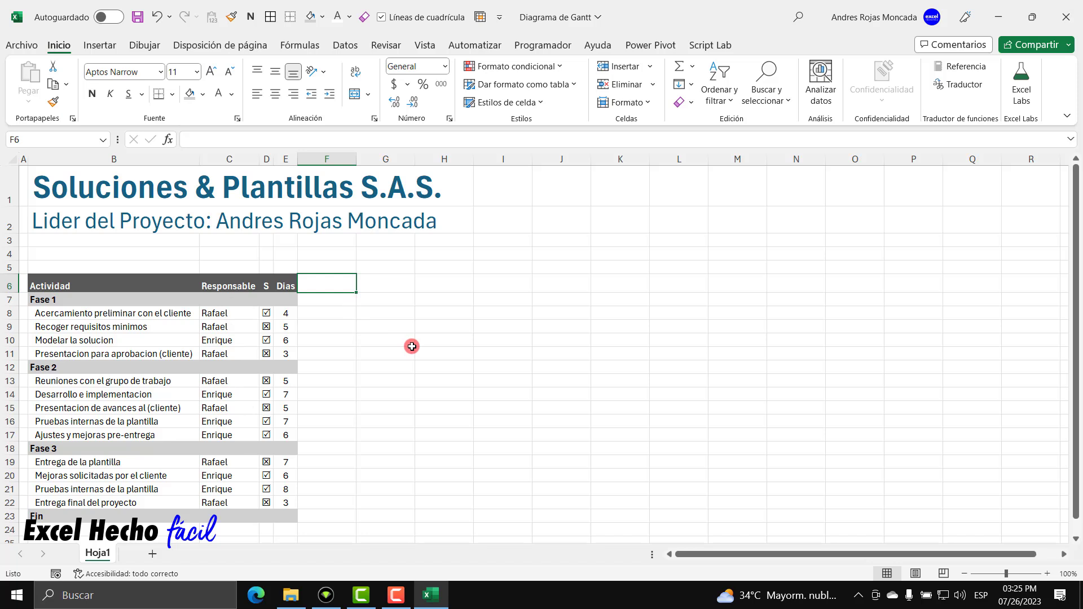
Add a Progreso header in F6 formatted like the Responsable header.
type("Progre")
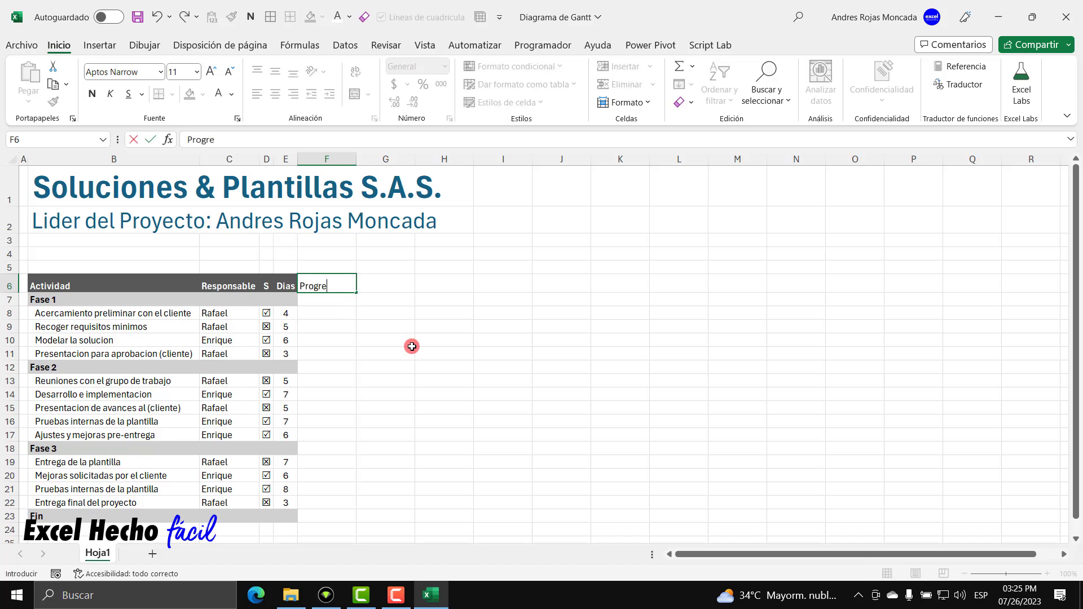
type("so")
key("Return")
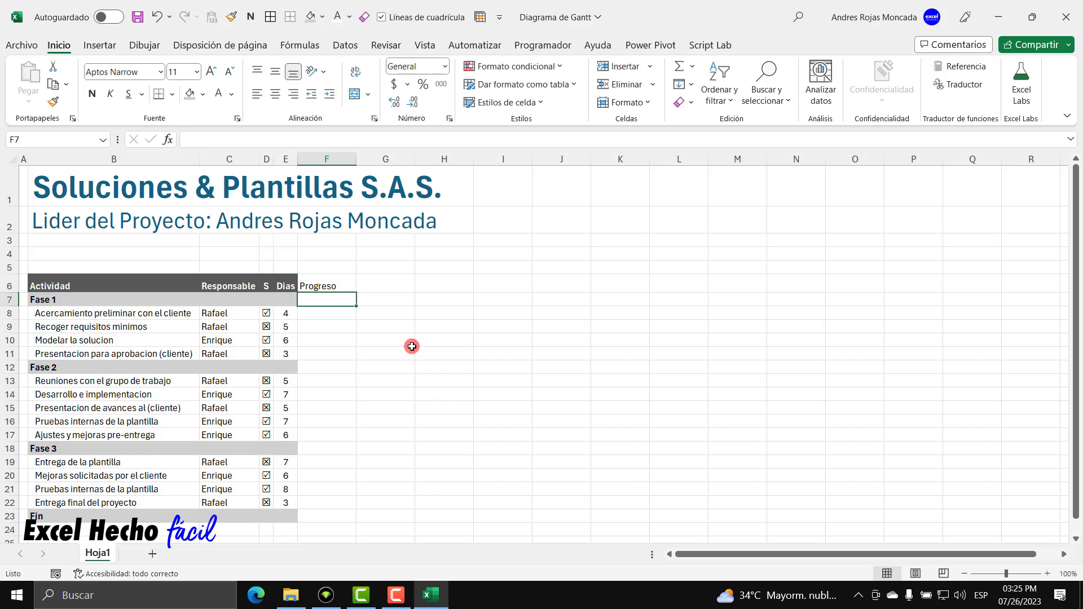
left_click(232, 284)
left_click(53, 102)
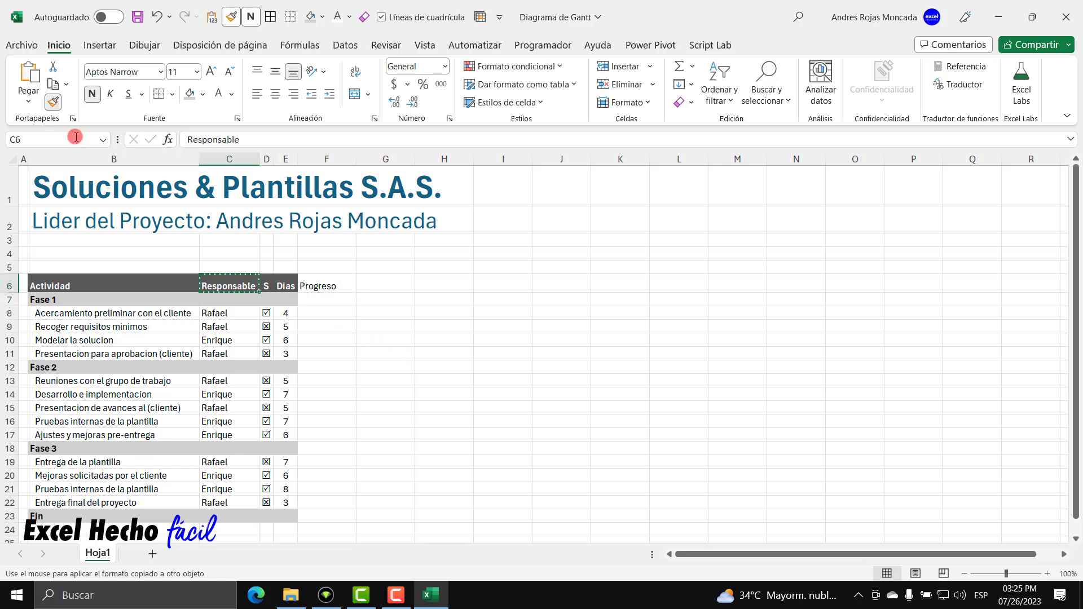
left_click(313, 287)
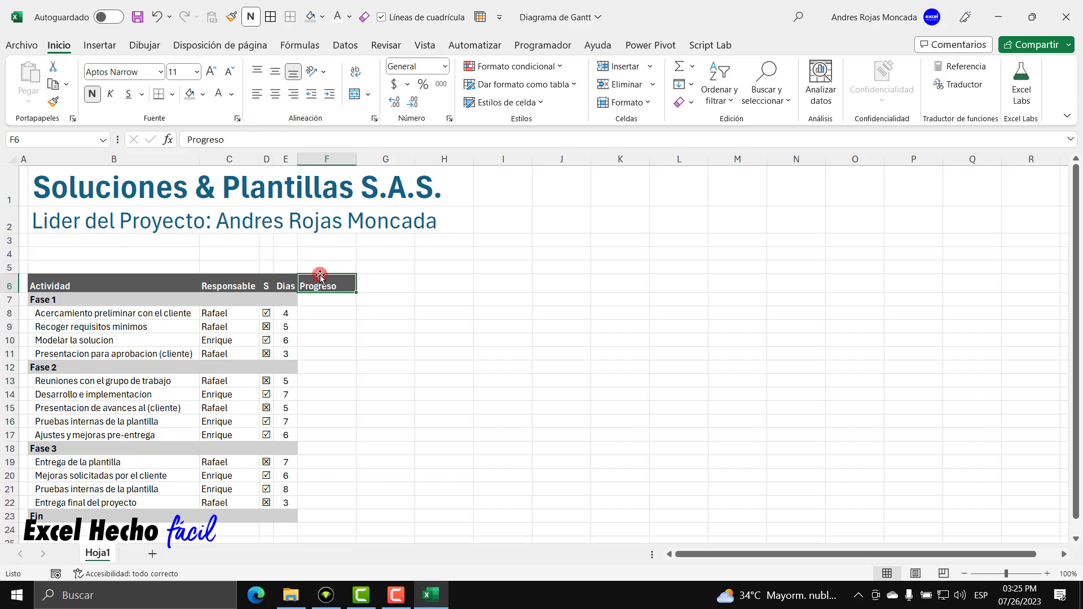
Set the width of column F to 10.
double_click(356, 158)
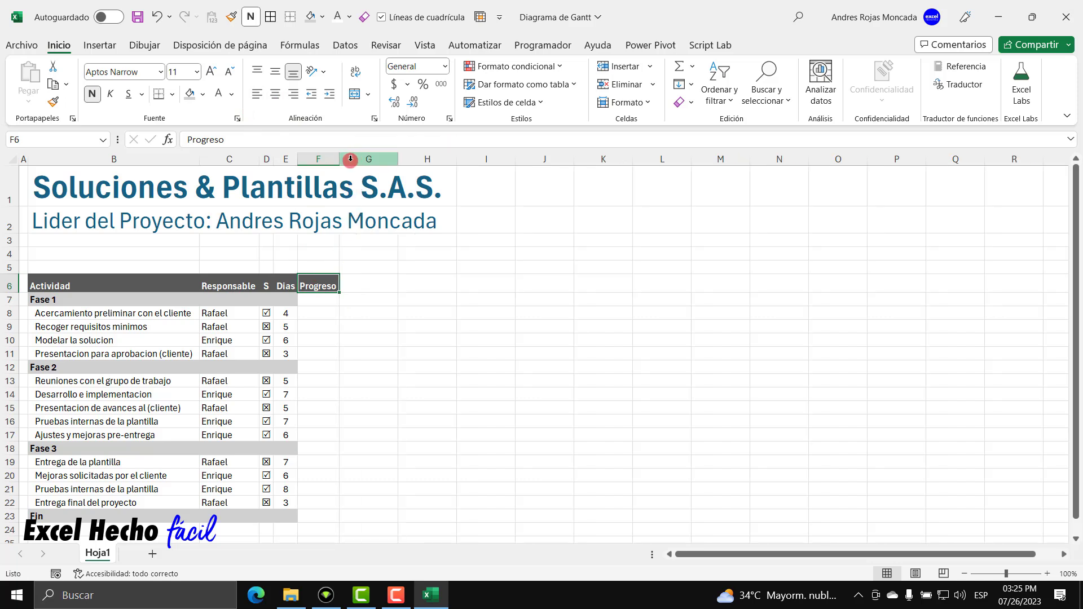
right_click(330, 160)
left_click(361, 380)
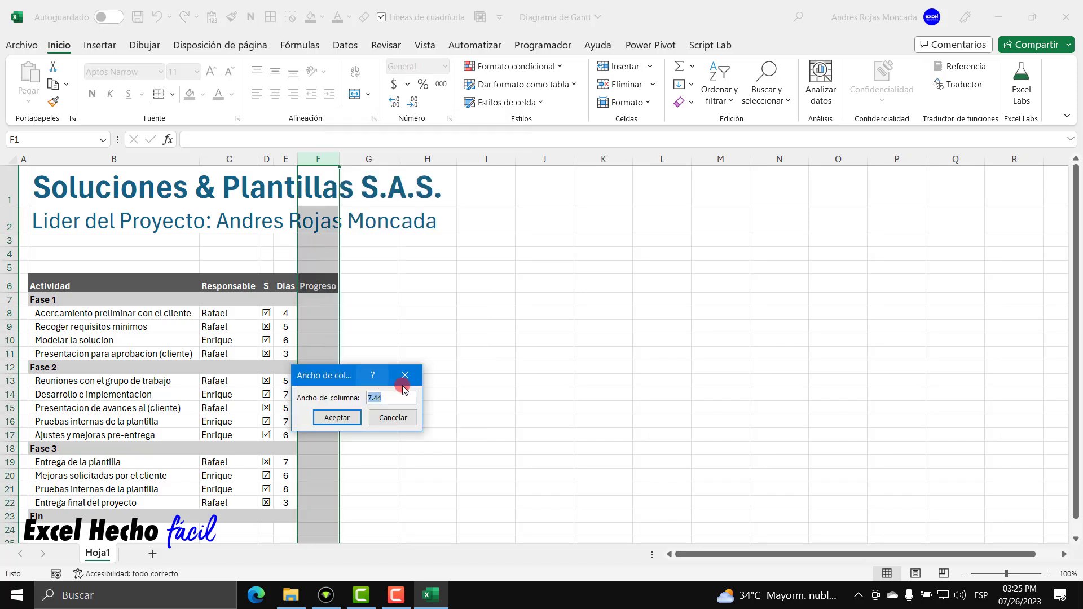
type("10")
key("Return")
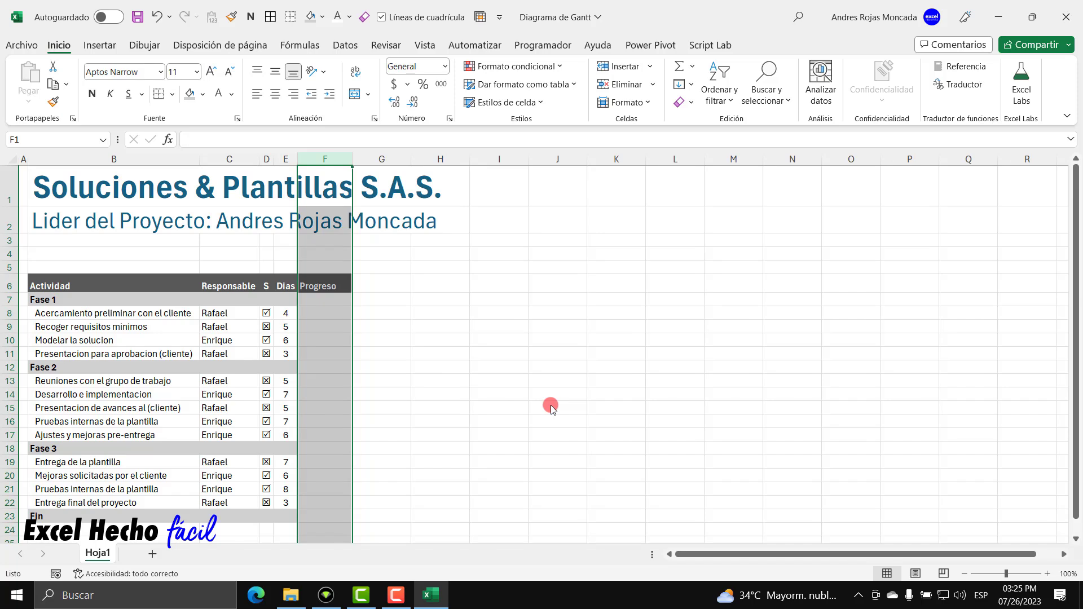
Shade the Fase 1, Fase 2, Fase 3 and Fin row cells in column F grey.
left_click(344, 289)
left_click(341, 298)
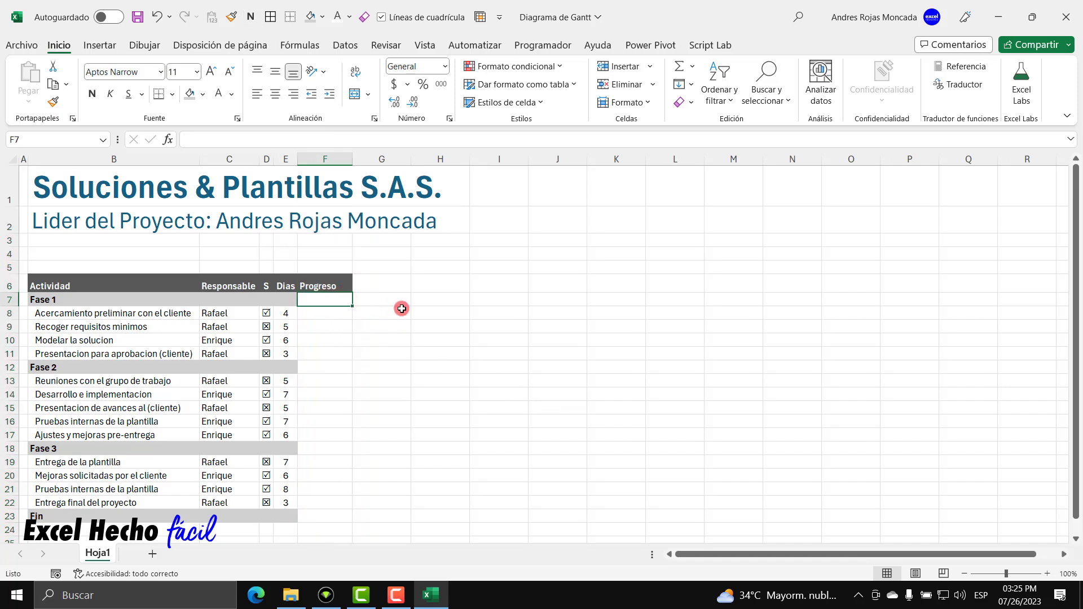
left_click(318, 367, "ctrl")
left_click(320, 446, "ctrl")
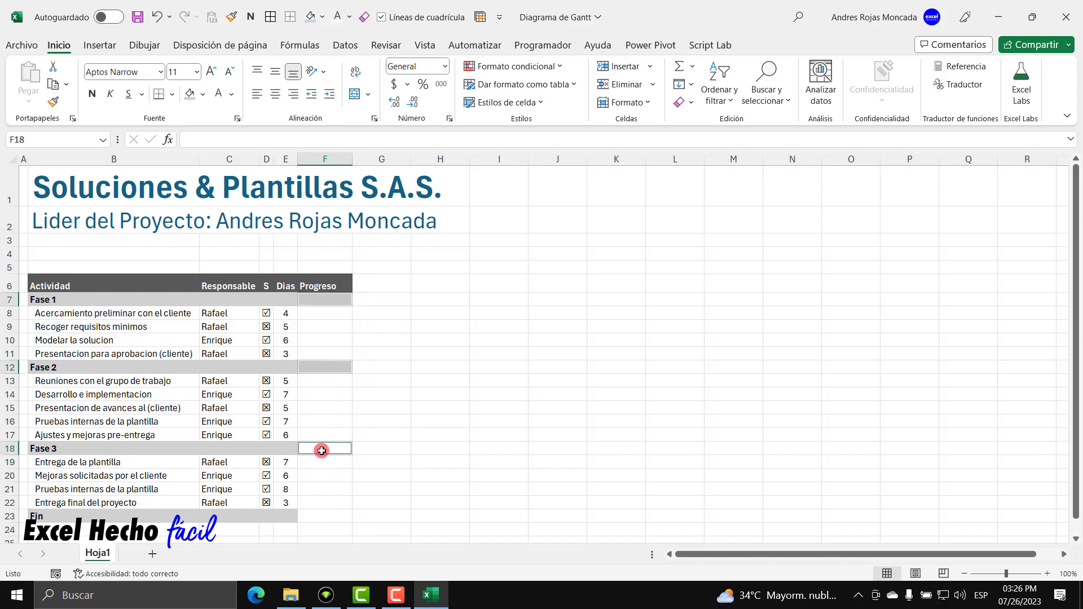
left_click(330, 517, "ctrl")
left_click(190, 94)
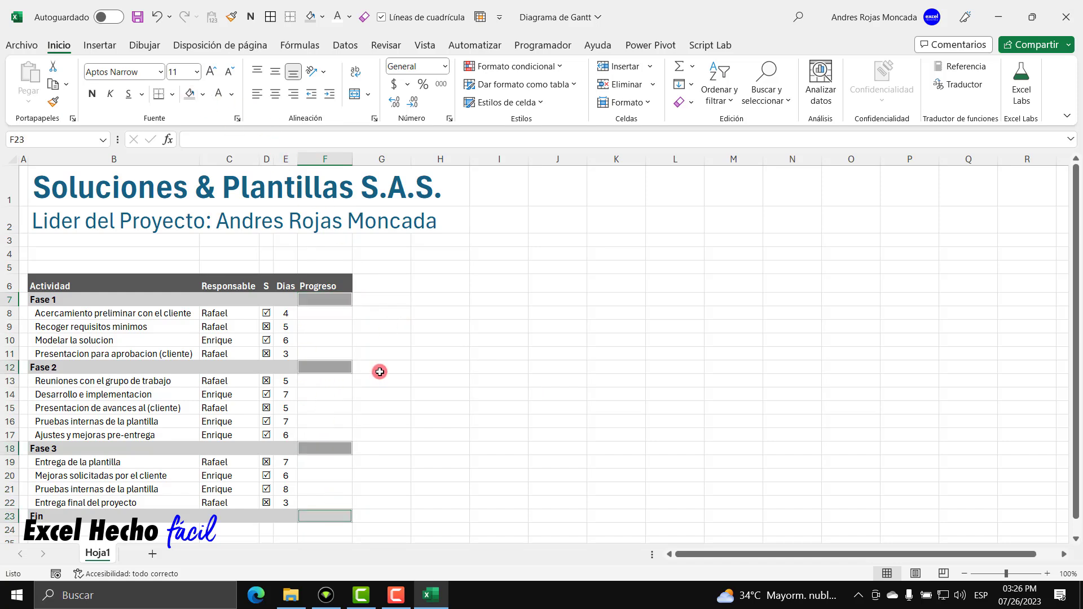
left_click(356, 372)
left_click(328, 315)
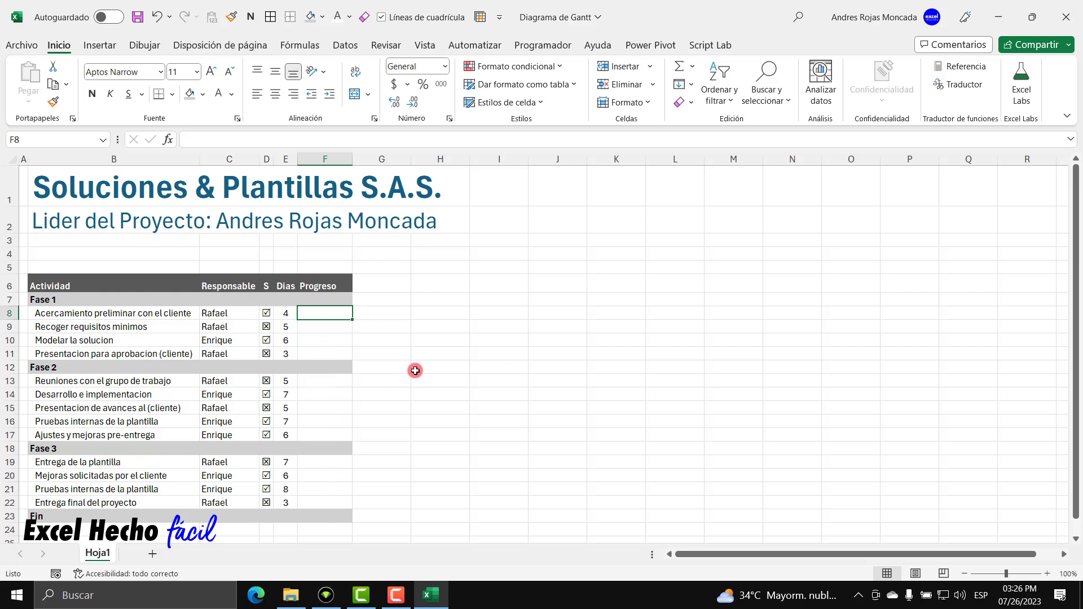
Enter Fase 1 progress of 50%, 75%, 25% and 50%.
type("50%")
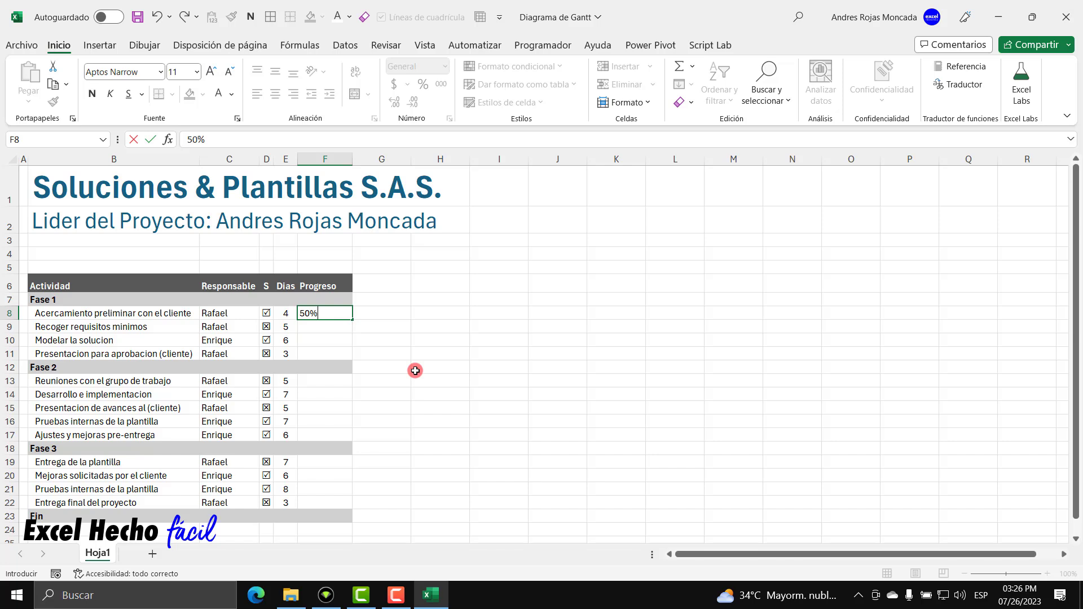
key("Return")
type("75%")
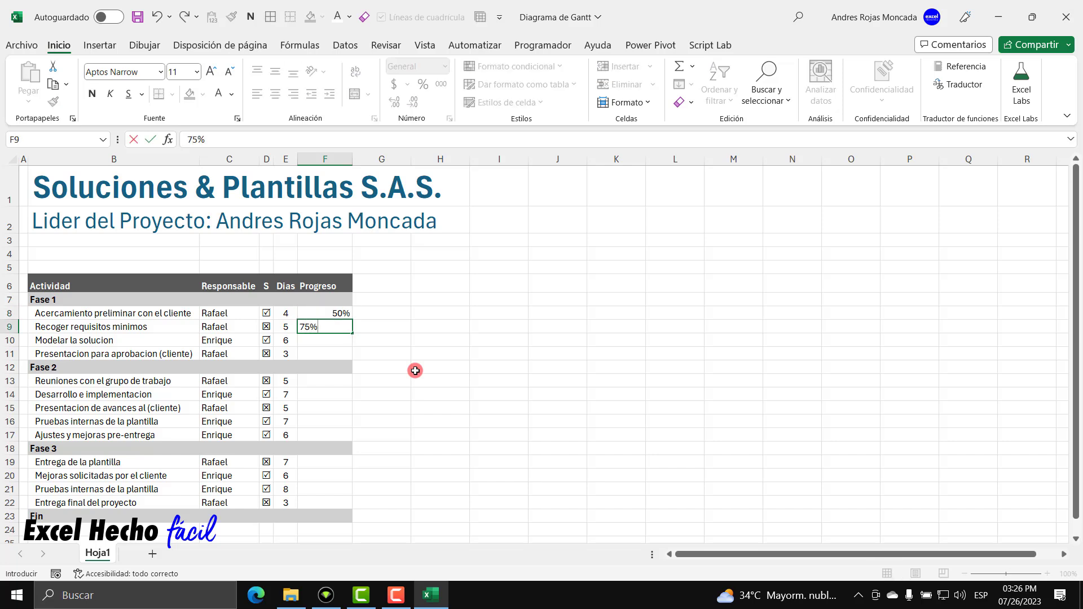
key("Return")
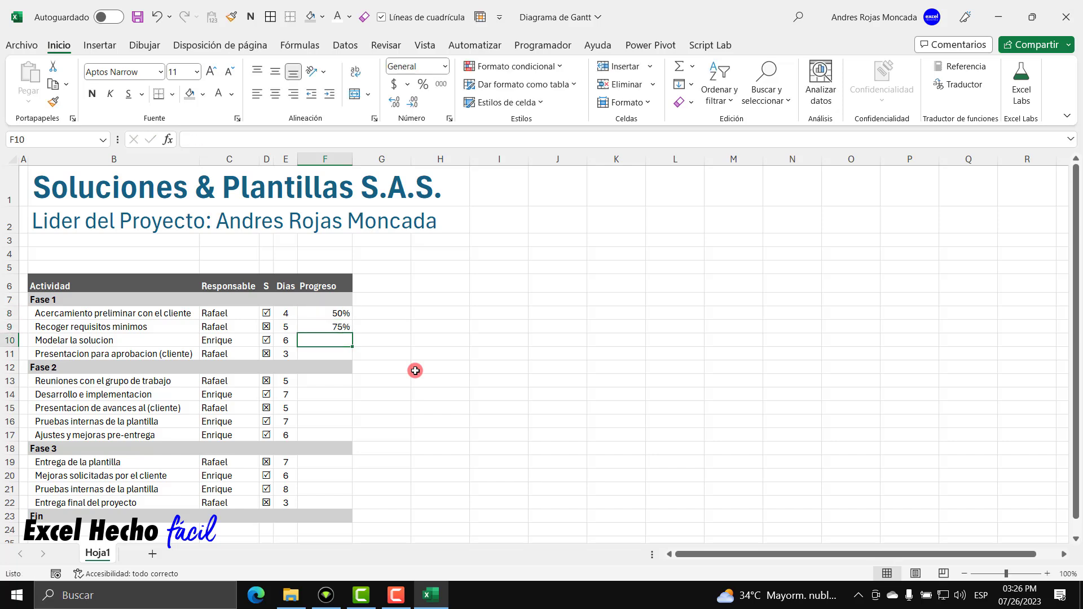
type("25%")
key("Return")
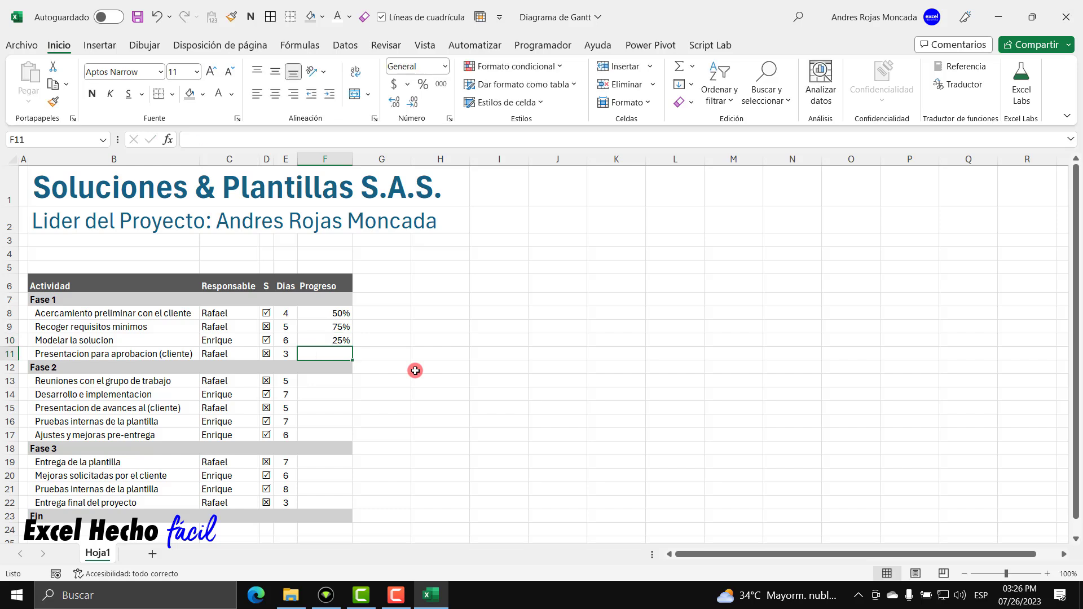
type("50")
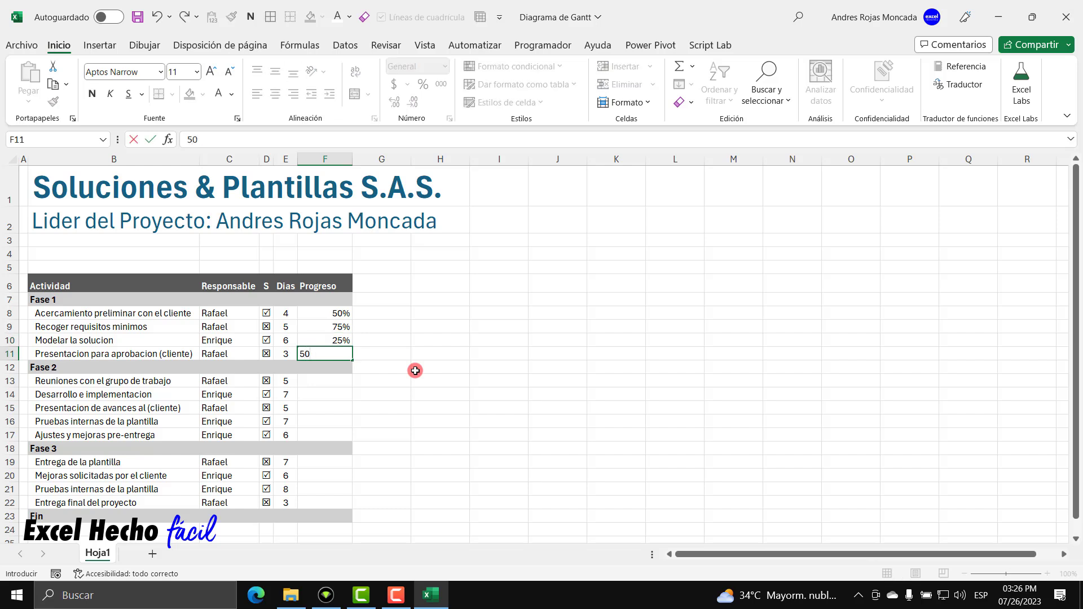
type("%")
key("Return")
key("Return")
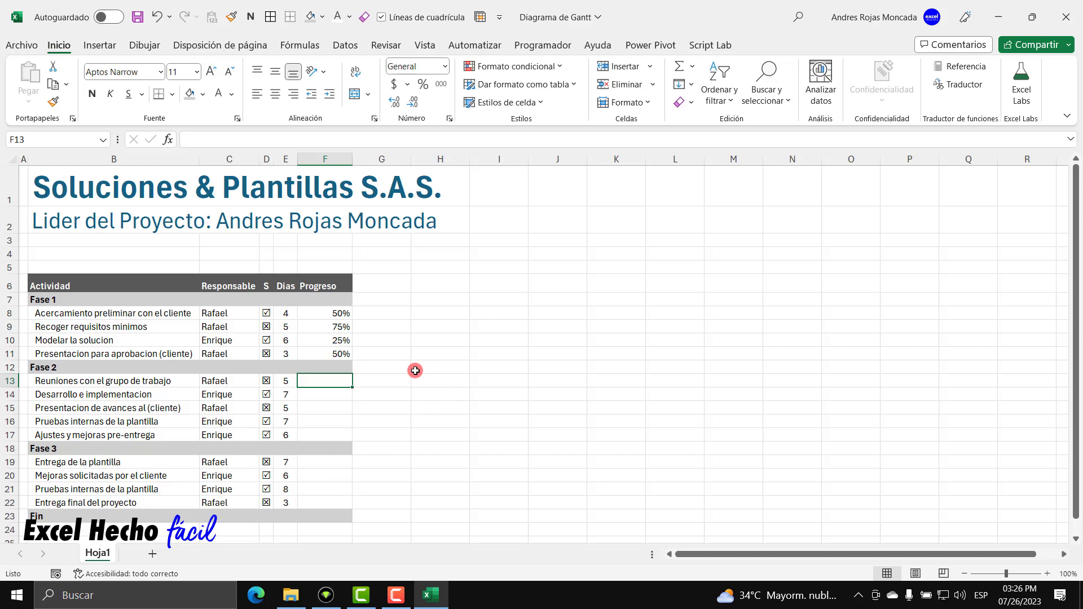
Enter Fase 2 progress of 75%, 50%, 75%, 25% and 75% in F13:F17.
type("75")
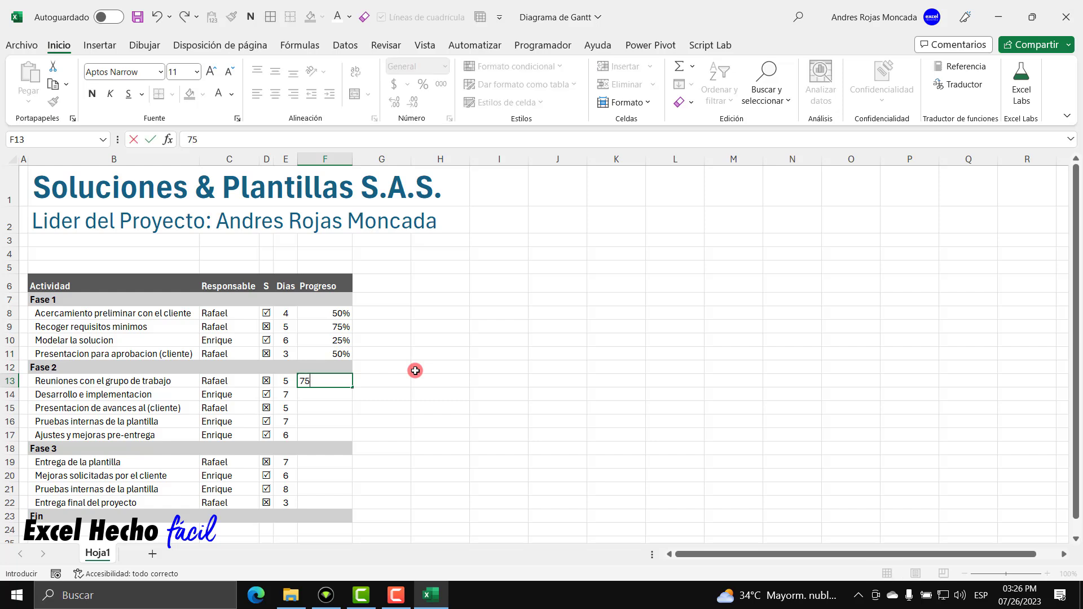
type("%")
key("Return")
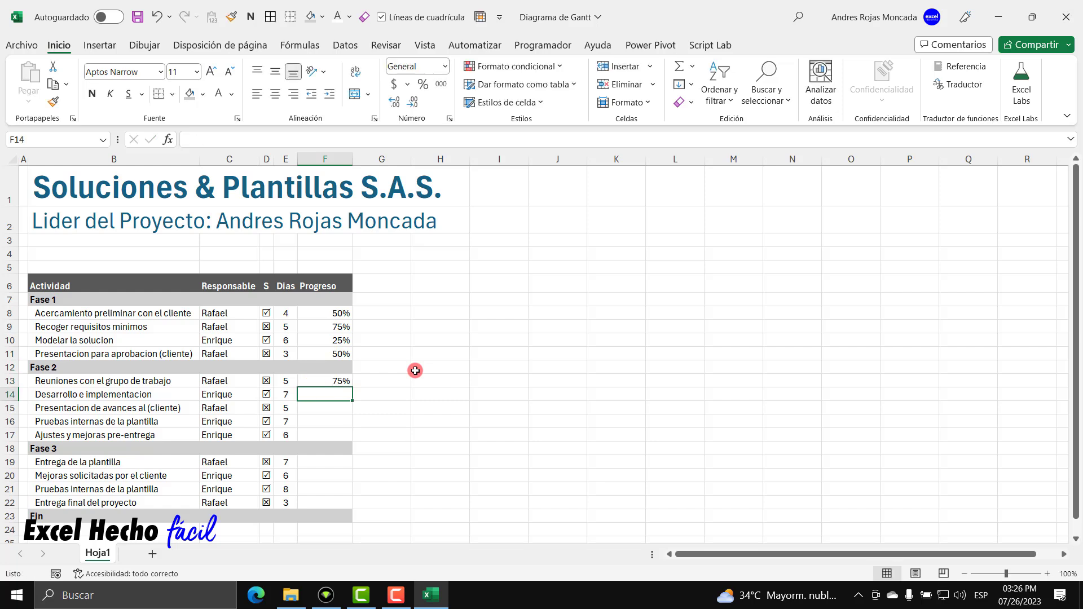
type("50%")
key("Return")
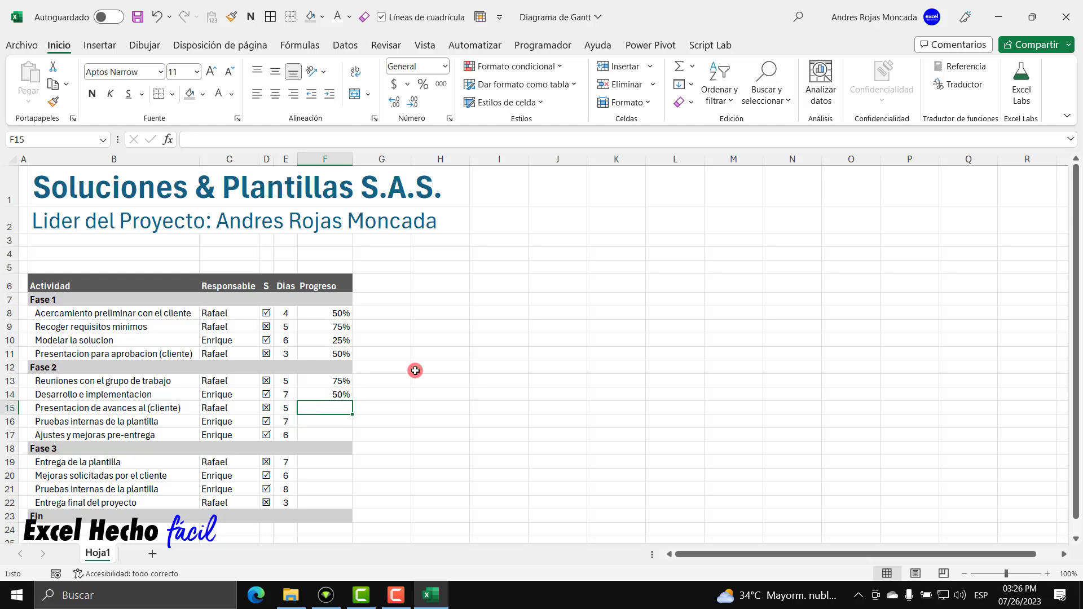
type("75%")
key("Return")
type("25%")
key("Return")
type("75%")
key("Return")
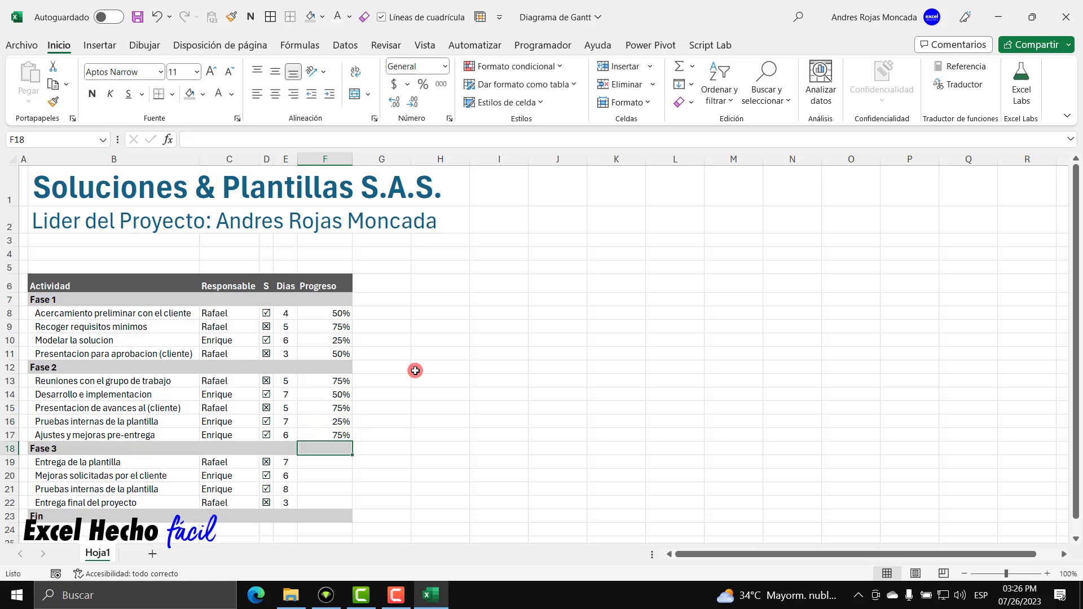
Enter Fase 3 progress of 25%, 50%, 75% and 50%, skipping the phase row.
key("Return")
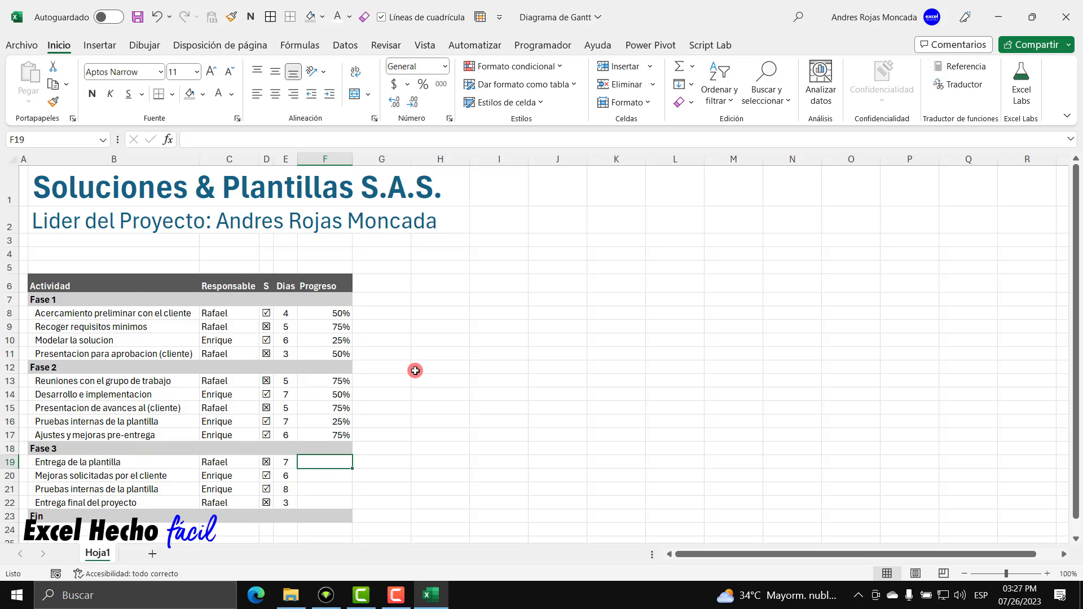
type("25")
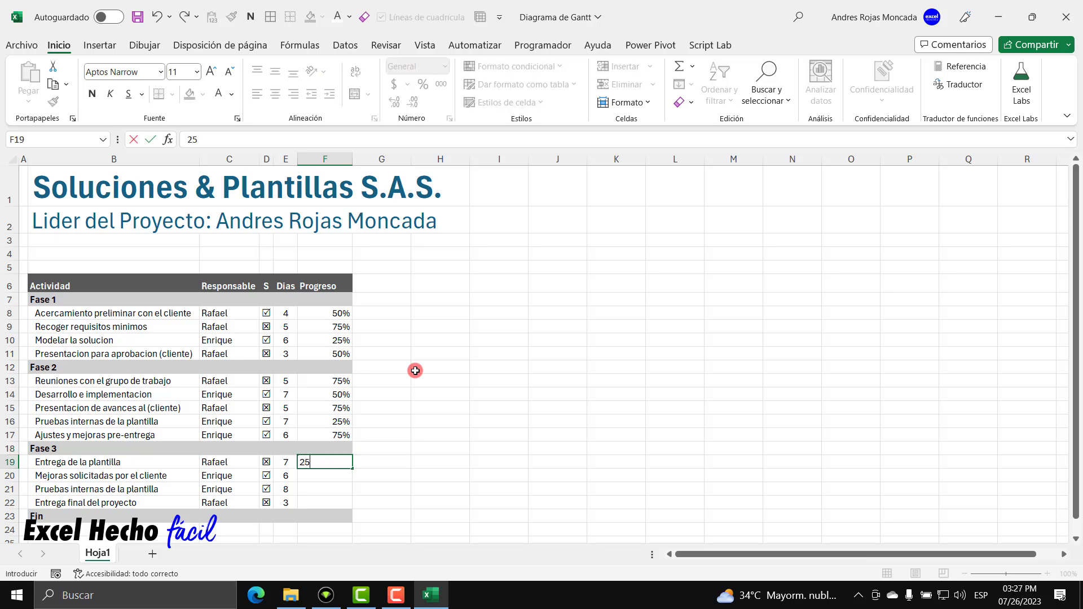
key("Return")
type("50")
key("Return")
type("75")
key("Return")
type("50")
key("Return")
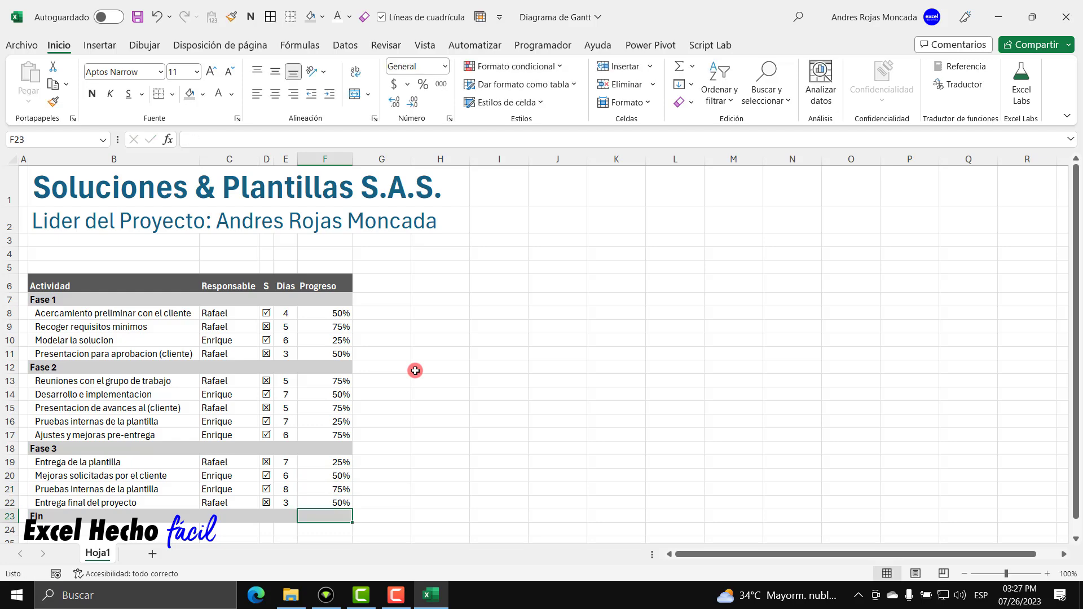
Centre the progress percentages in column F, then select F7:F23.
left_click_drag(341, 312, 339, 503)
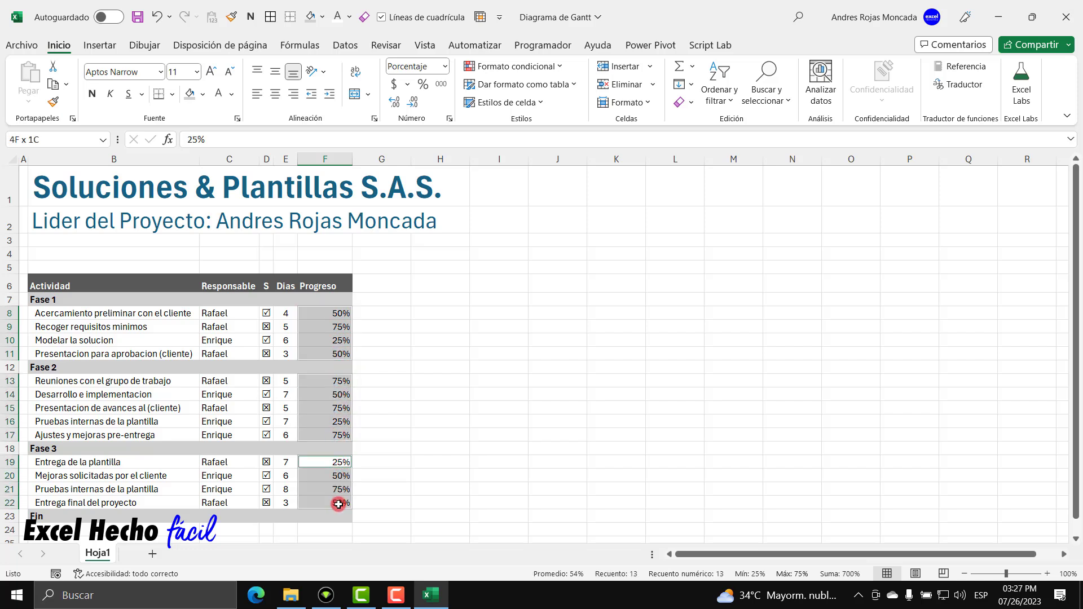
left_click(276, 94)
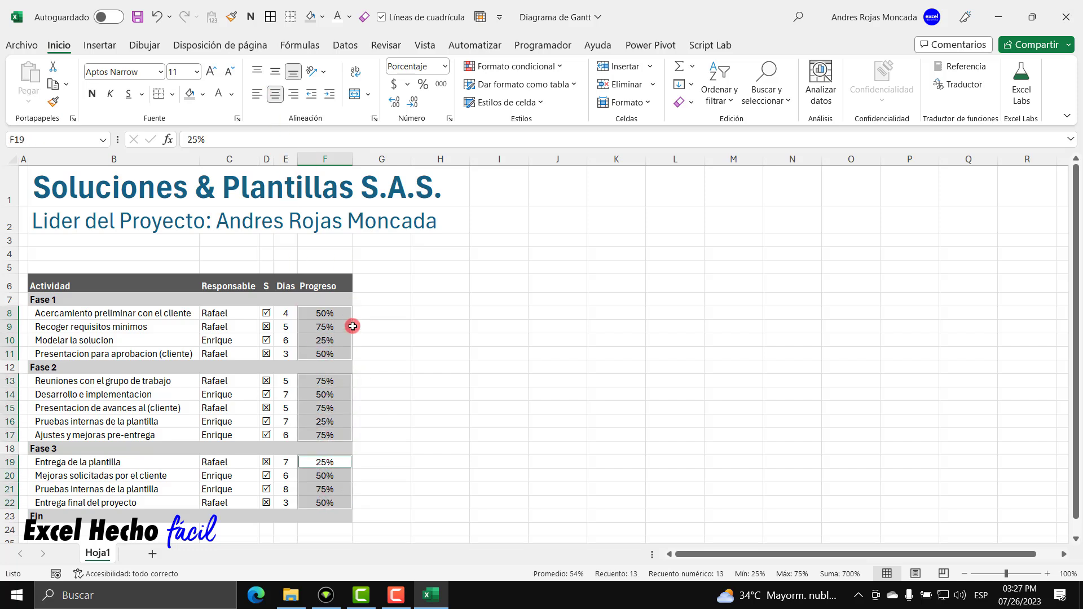
left_click(328, 312)
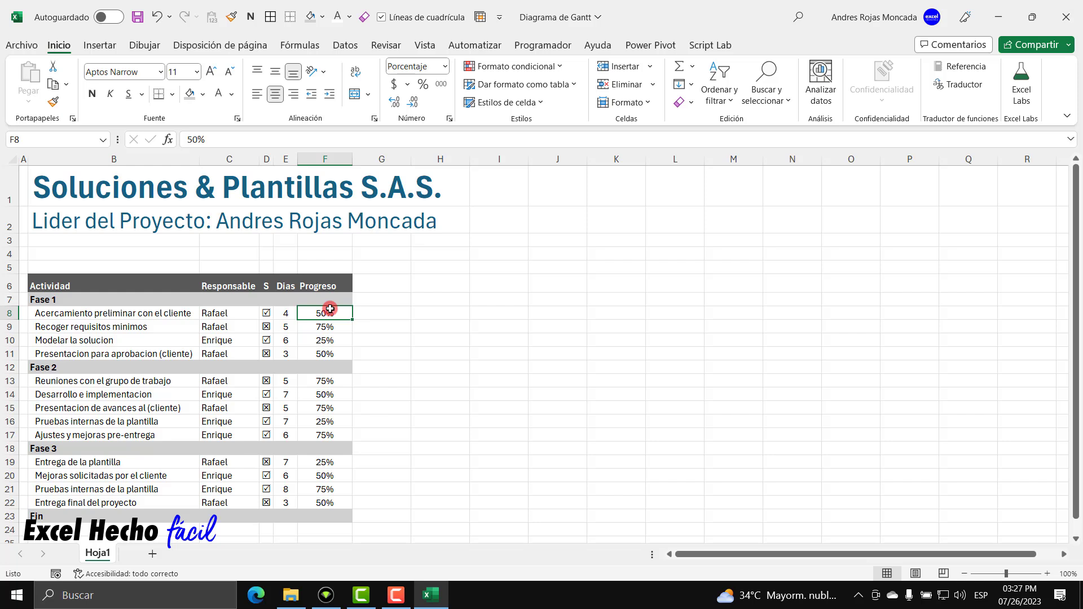
left_click_drag(337, 299, 322, 516)
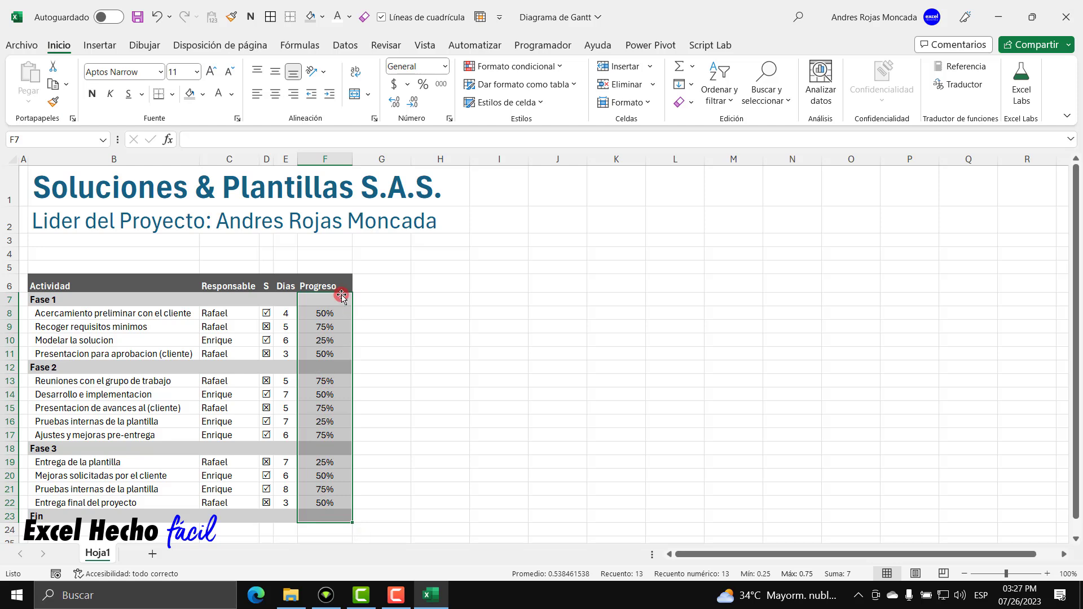
Create a new data-bar rule for the Progreso cells scaled from Number 0 to Number 1.
left_click(530, 68)
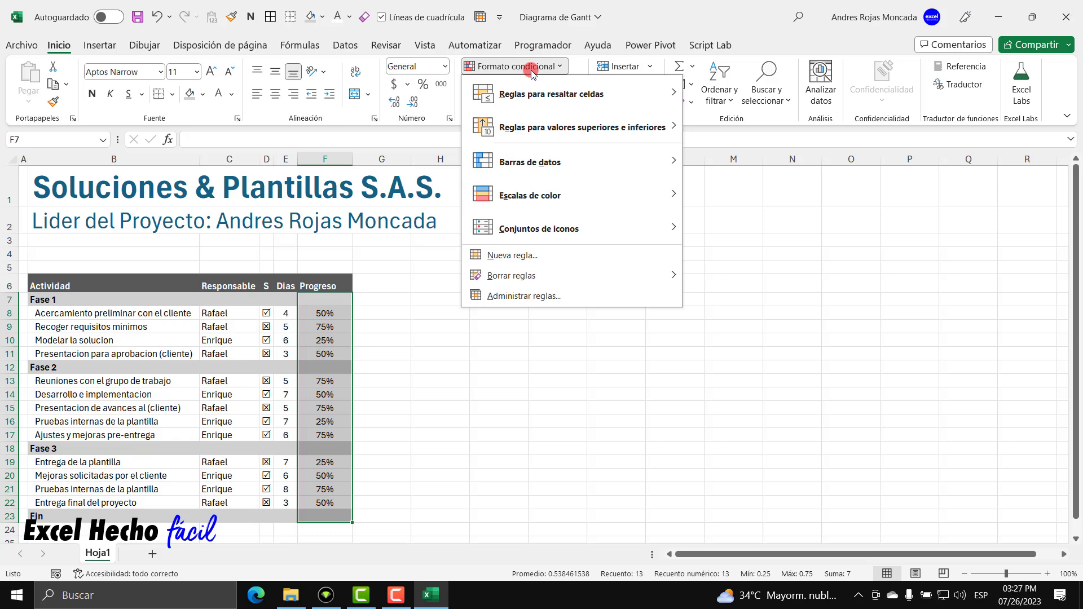
left_click(520, 296)
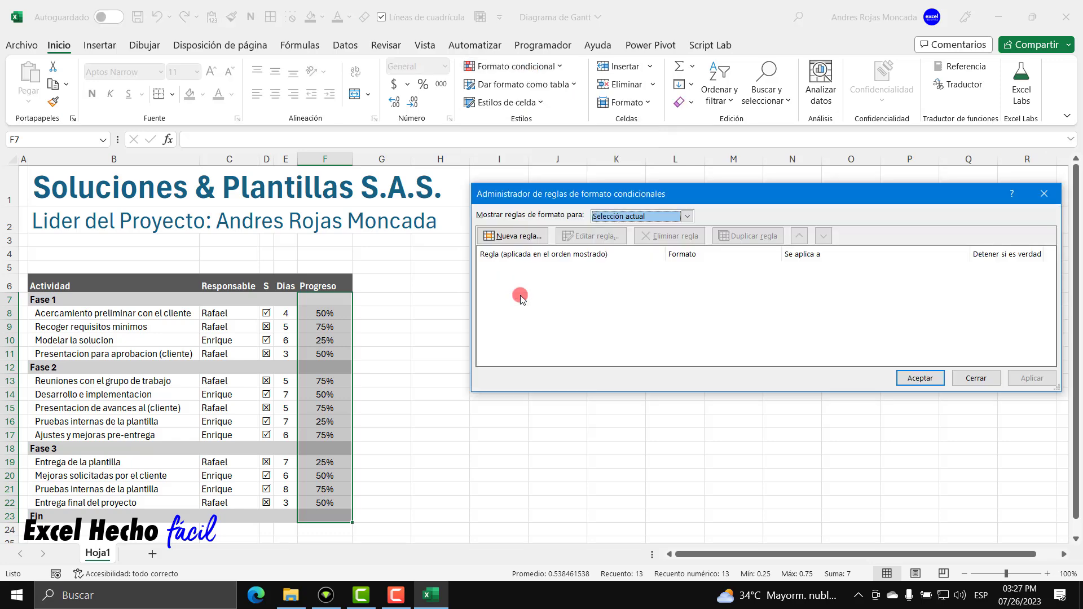
left_click_drag(581, 190, 590, 179)
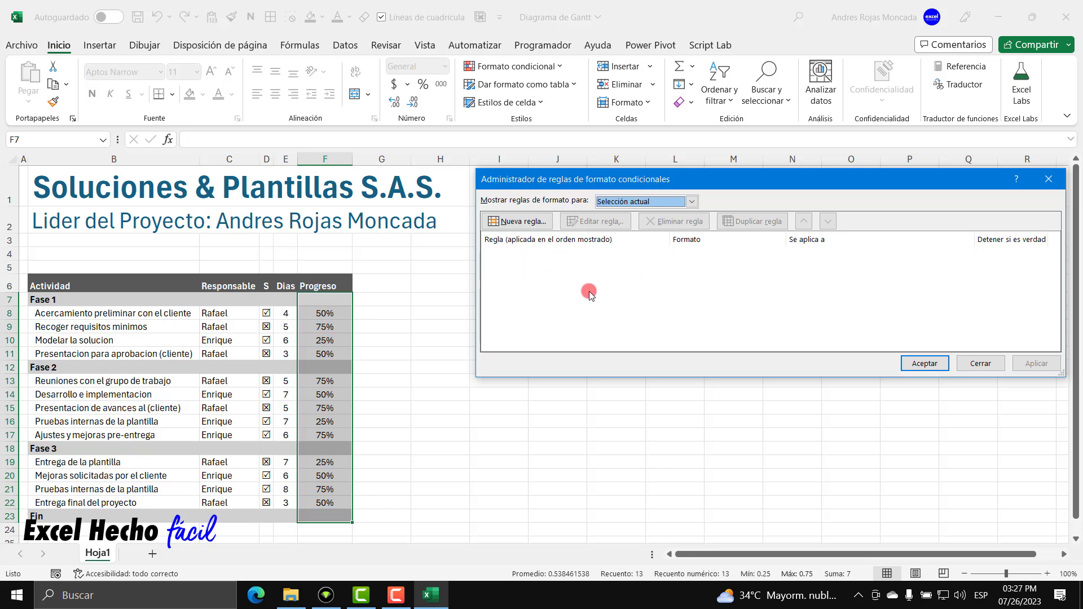
left_click(514, 222)
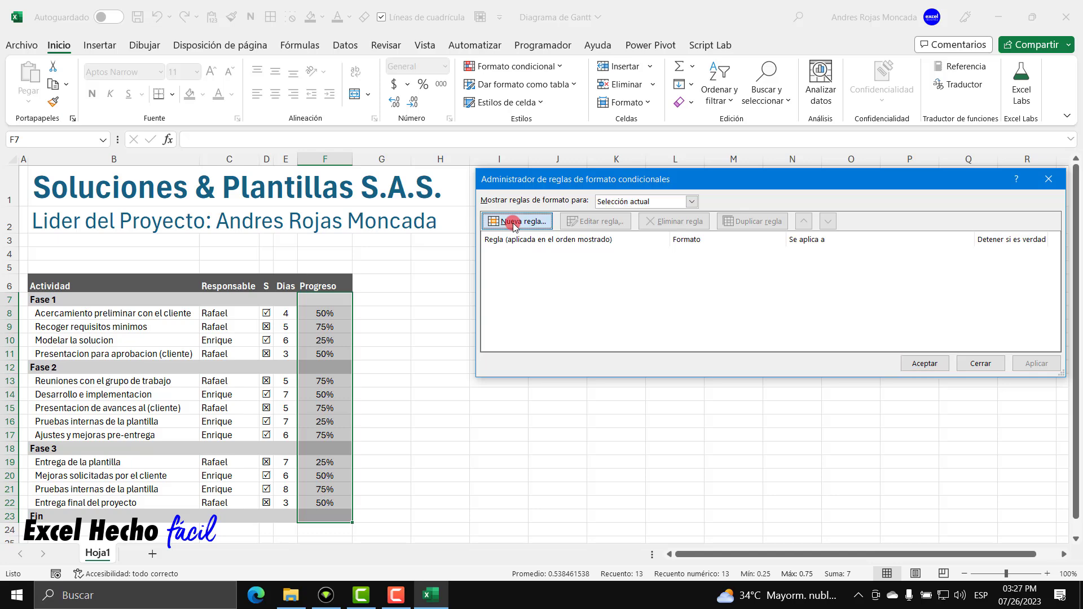
left_click_drag(662, 145, 776, 184)
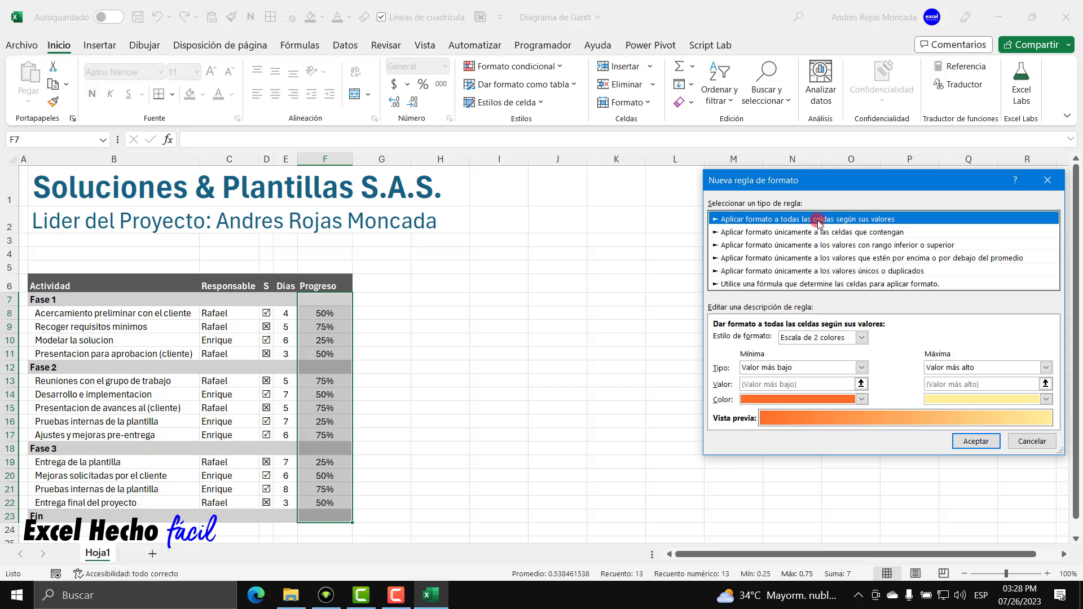
left_click(861, 338)
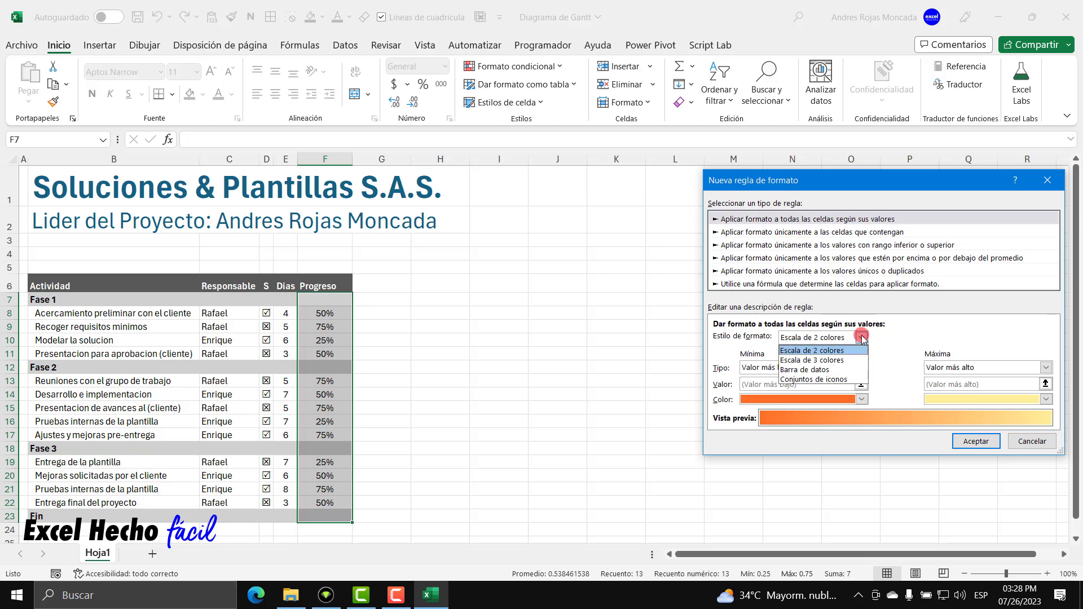
left_click(824, 370)
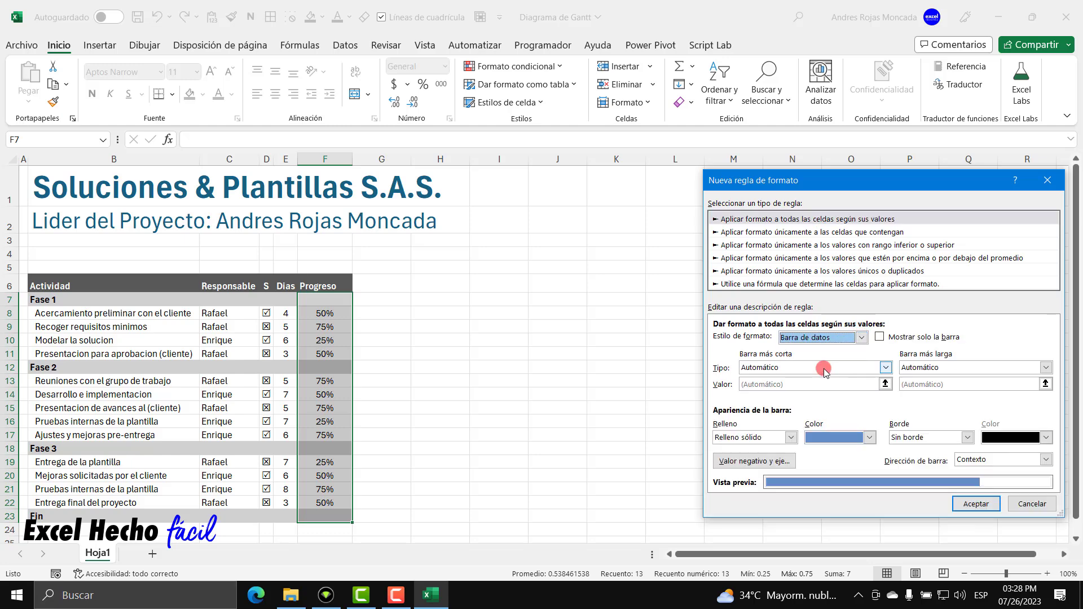
left_click(886, 368)
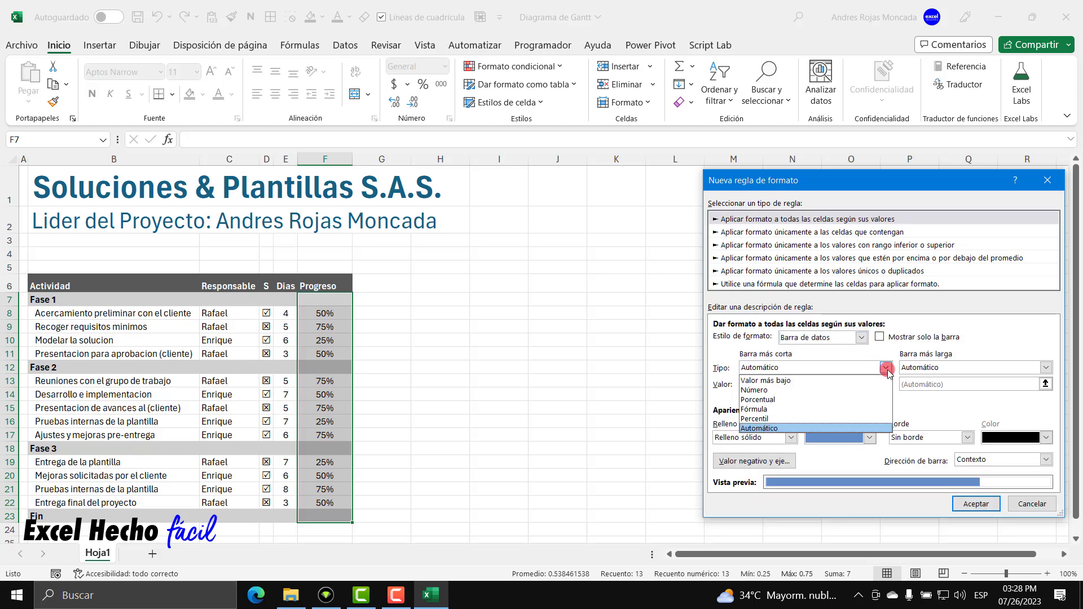
left_click(779, 391)
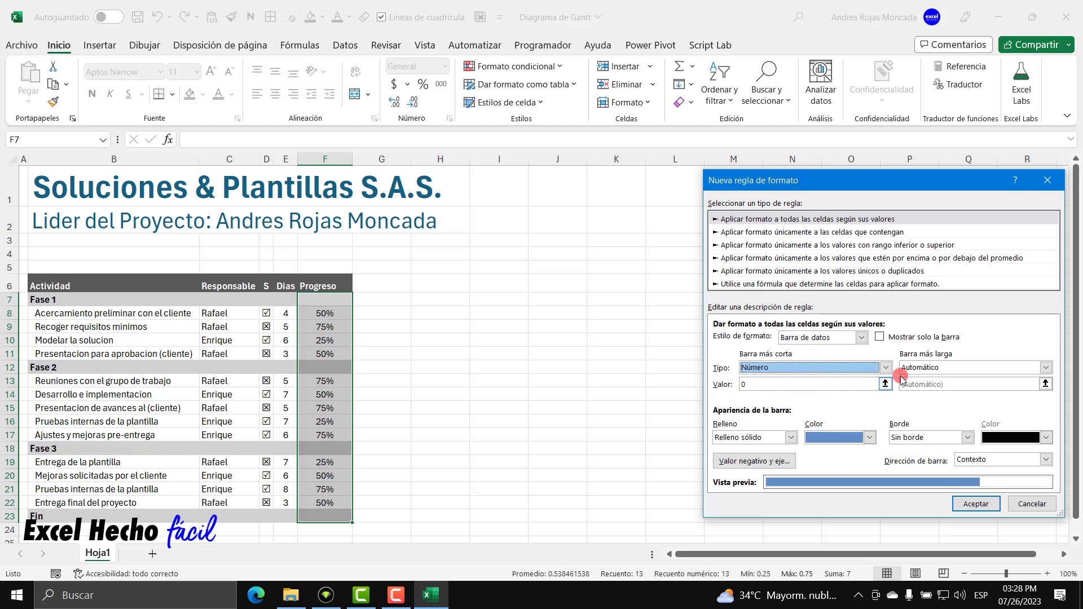
left_click(1045, 367)
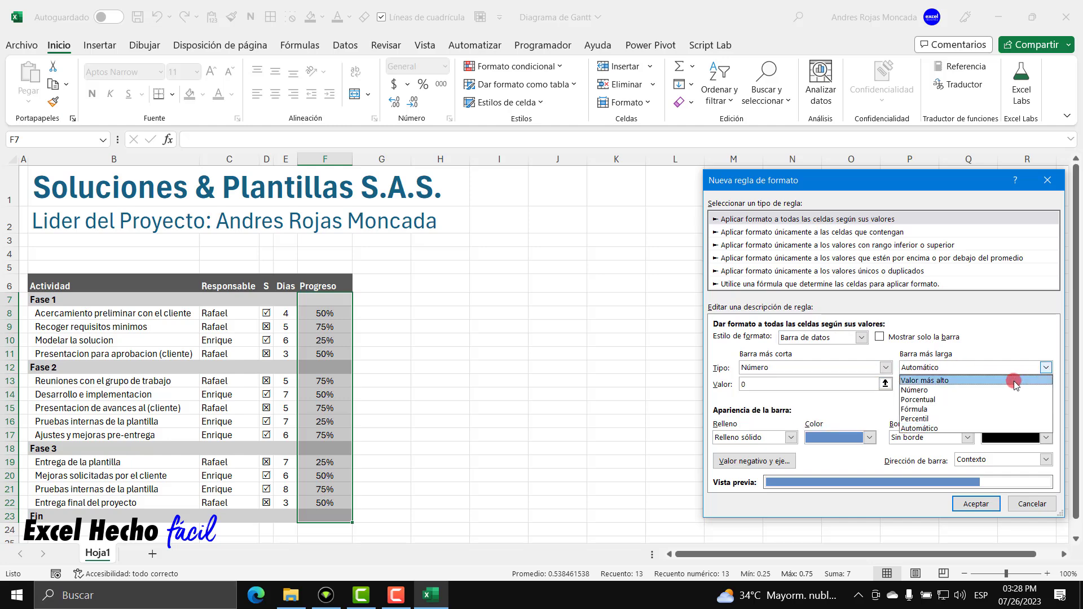
left_click(920, 390)
left_click(749, 385)
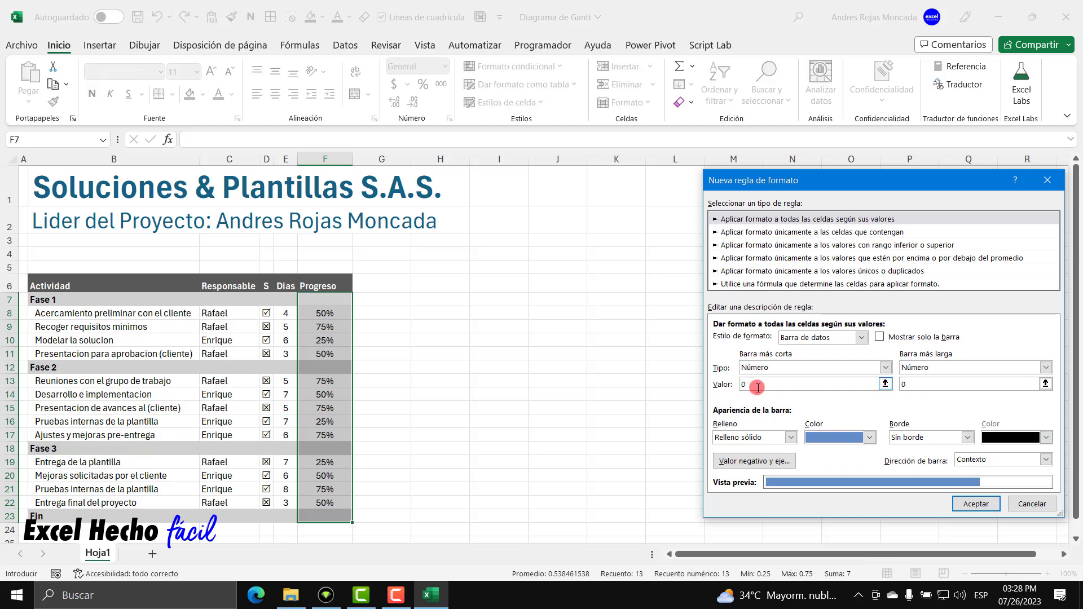
double_click(909, 386)
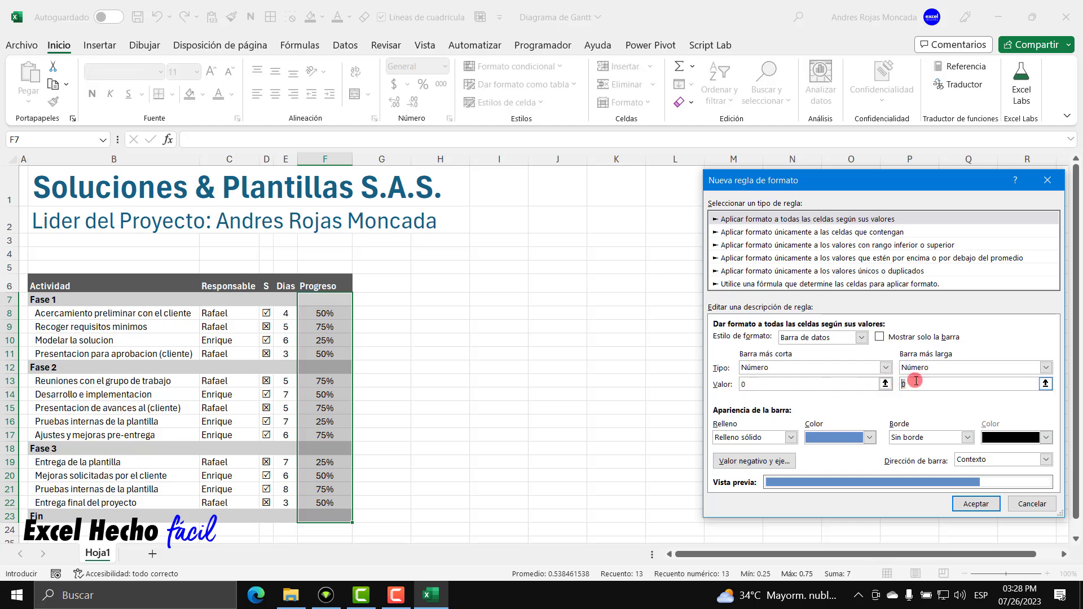
type("1")
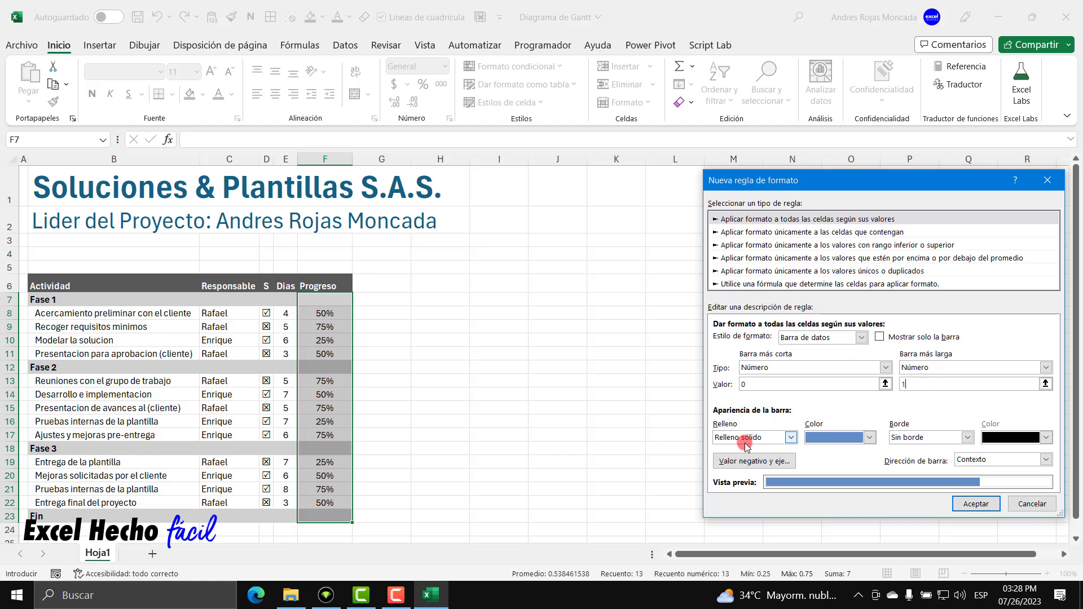
Make the data bars green and apply the rule to F7:F23.
left_click(869, 437)
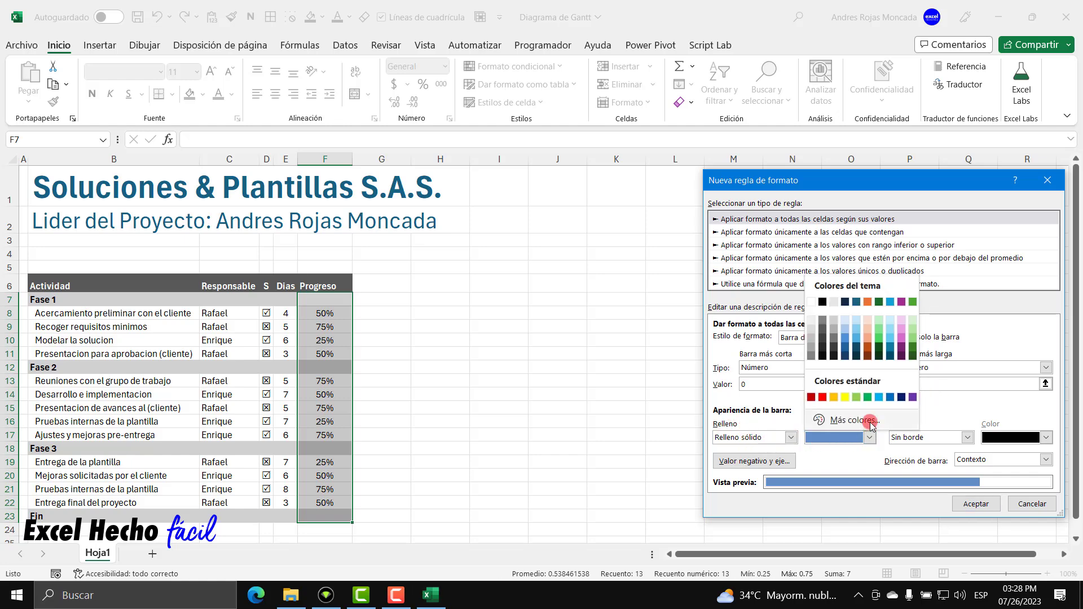
left_click(868, 397)
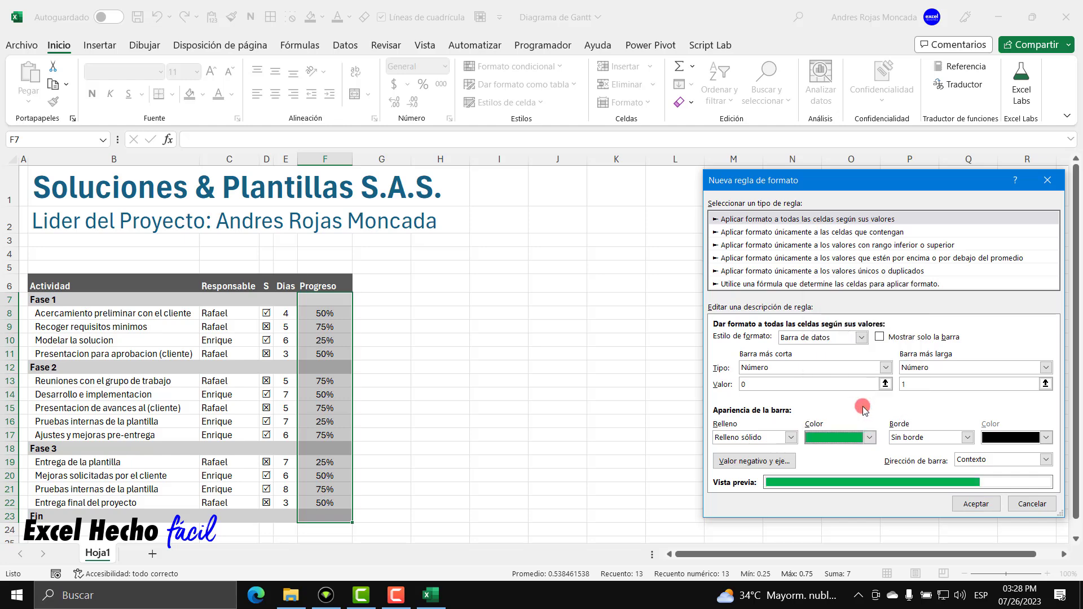
left_click(869, 442)
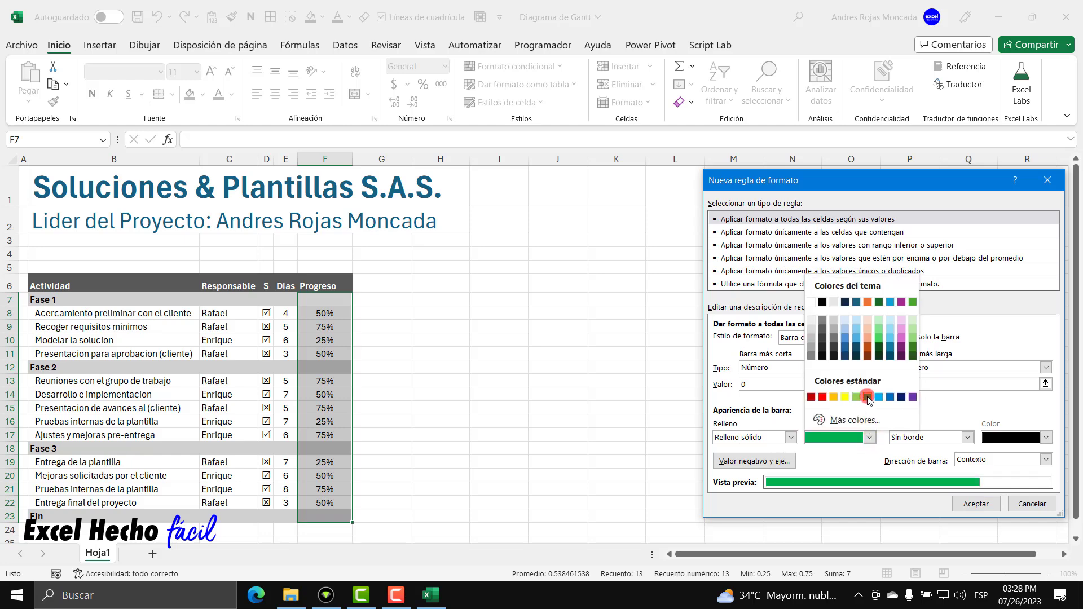
left_click(867, 397)
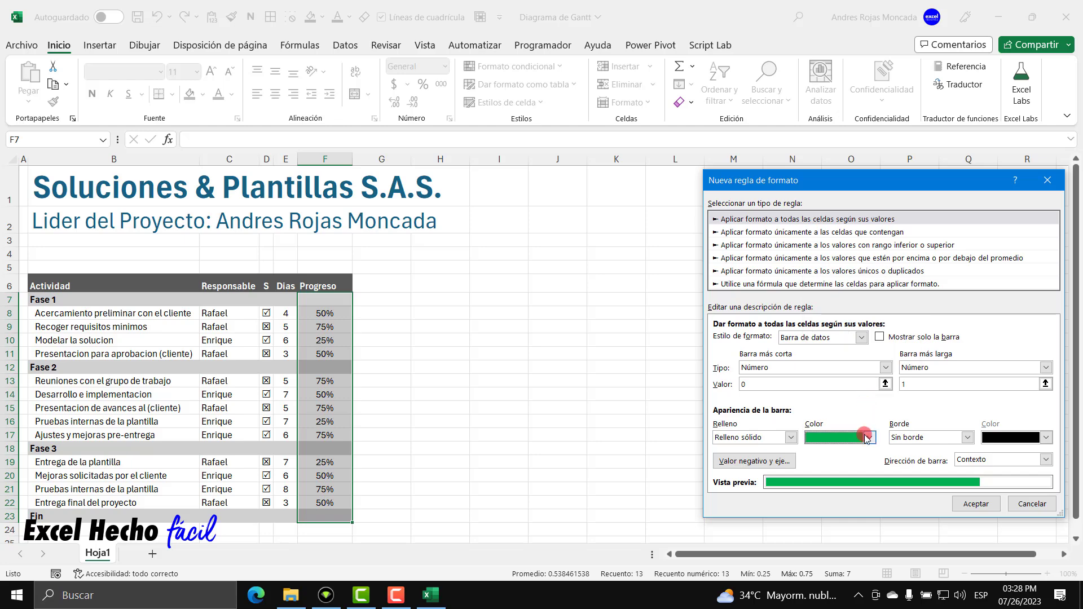
left_click(987, 505)
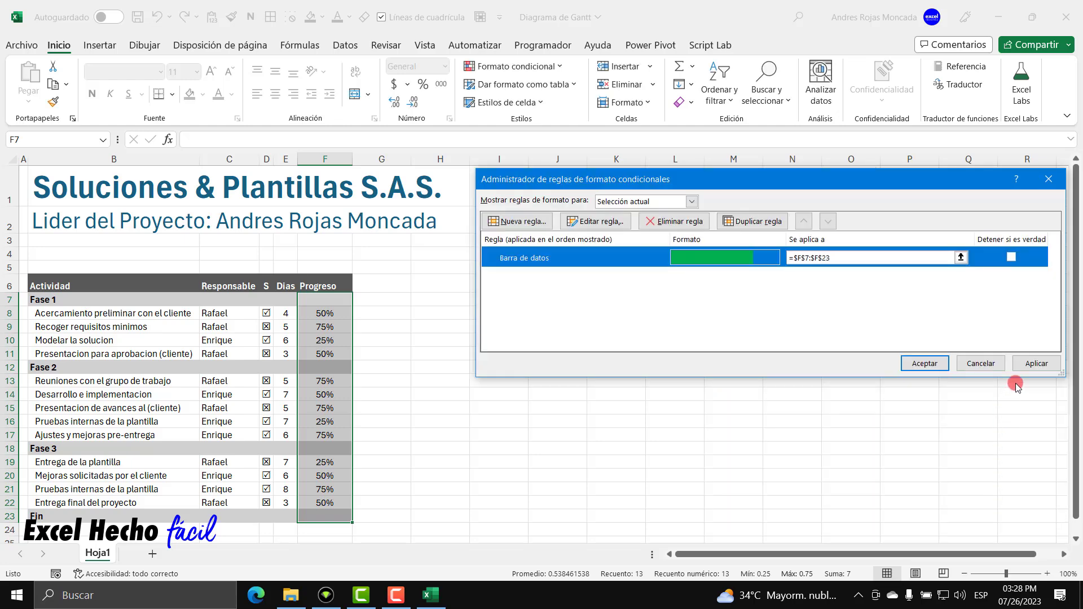
left_click(1026, 364)
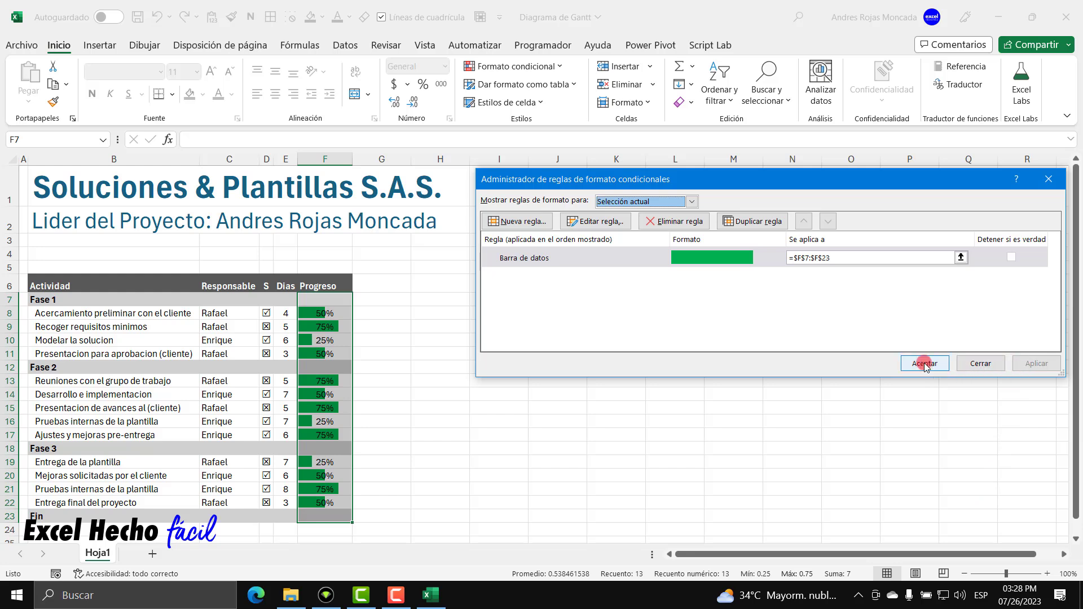
left_click(923, 363)
left_click(314, 313)
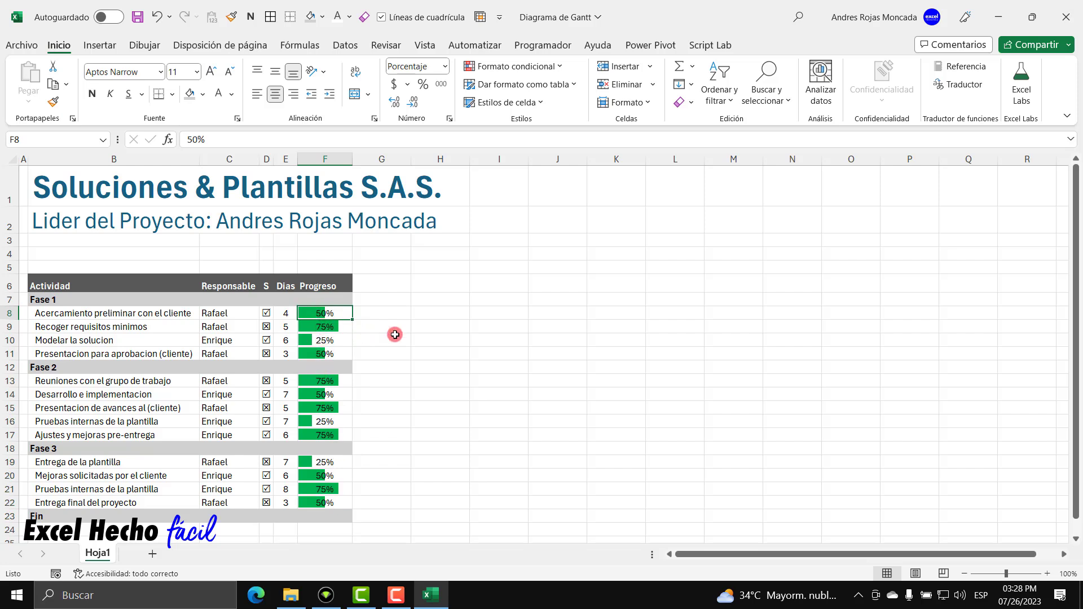
type("75")
key("ctrl+Return")
type("25")
key("ctrl+Return")
type("15")
key("ctrl+Return")
type("50")
key("Return")
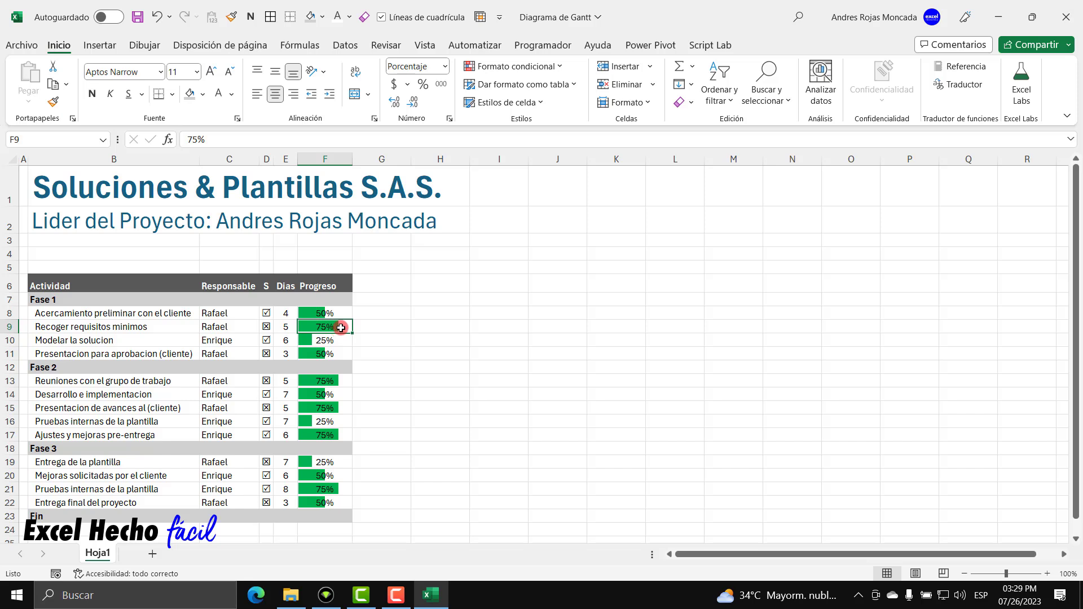
left_click(374, 287)
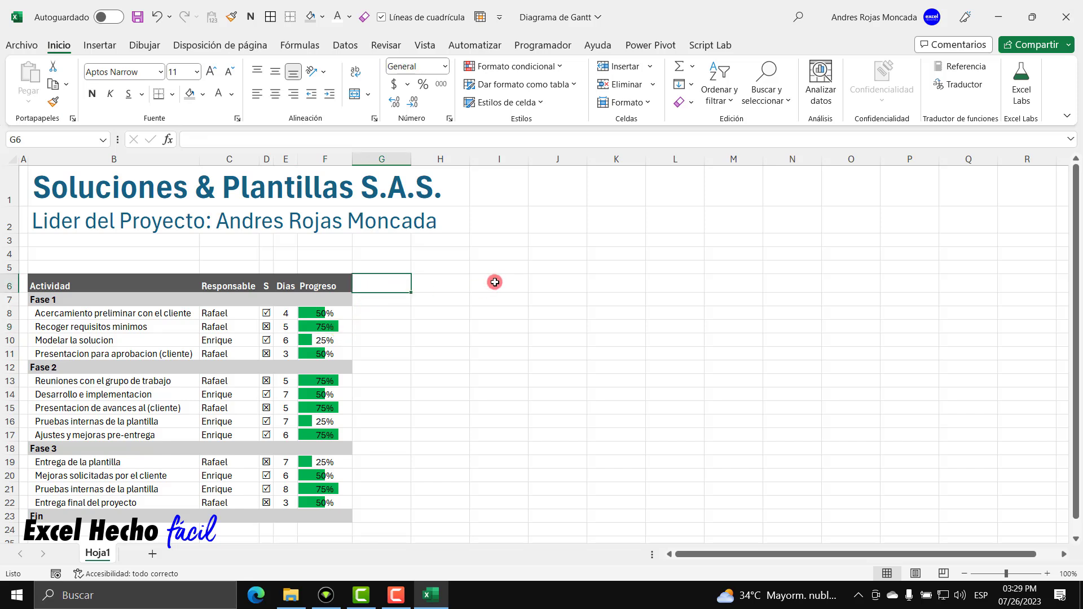
Enter the headers Inicio in G6 and Fin in H6.
type("Incio")
key("BackSpace")
key("BackSpace")
key("BackSpace")
type("icio")
key("Tab")
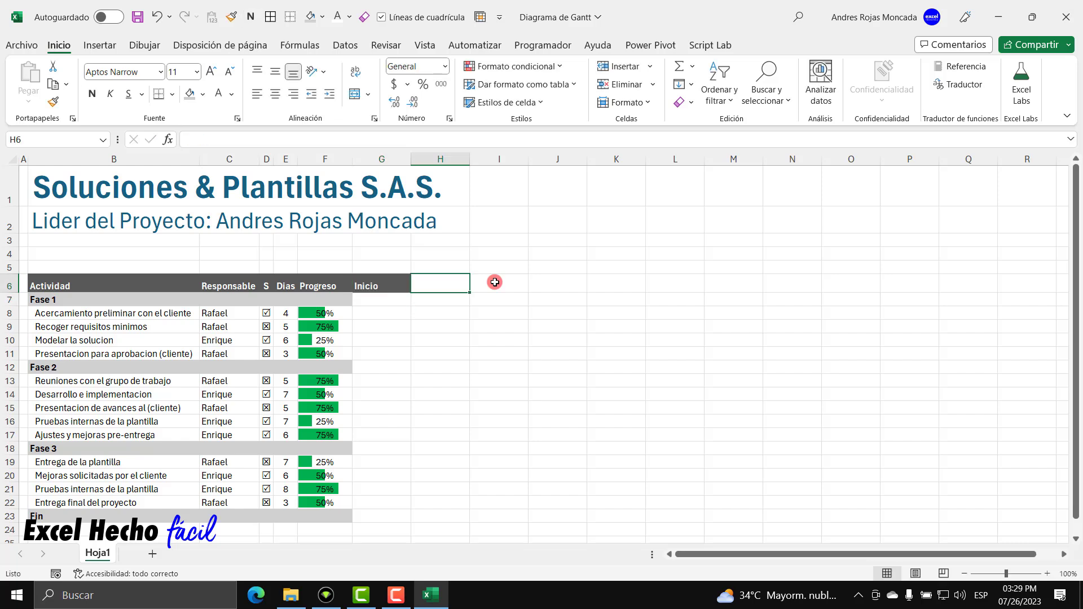
type("Fin")
key("Return")
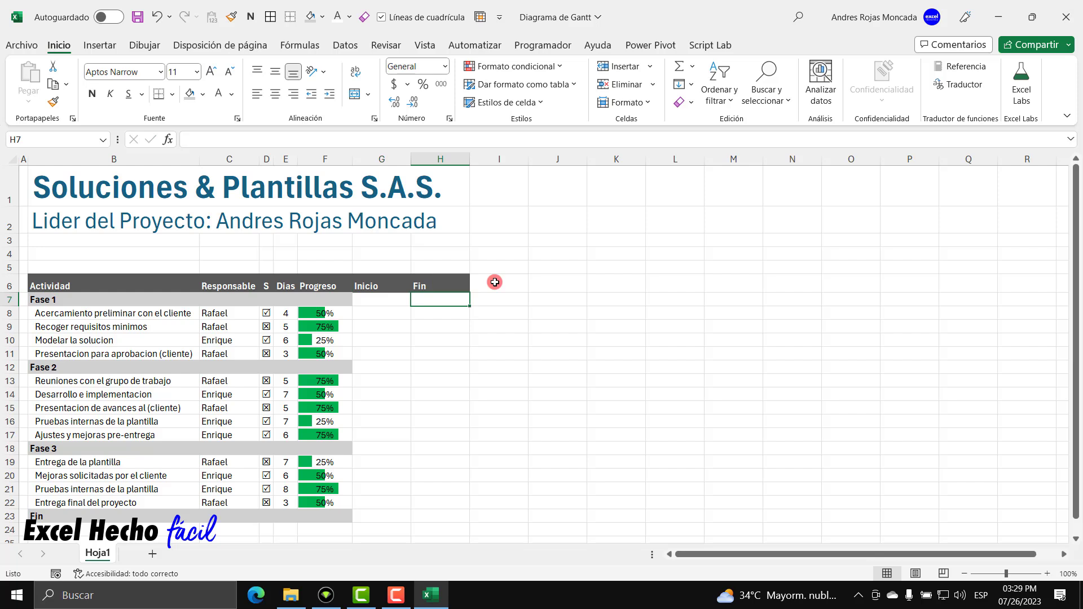
Shade G:H grey on the Fase 1, Fase 2, Fase 3 and Fin rows.
left_click(380, 299)
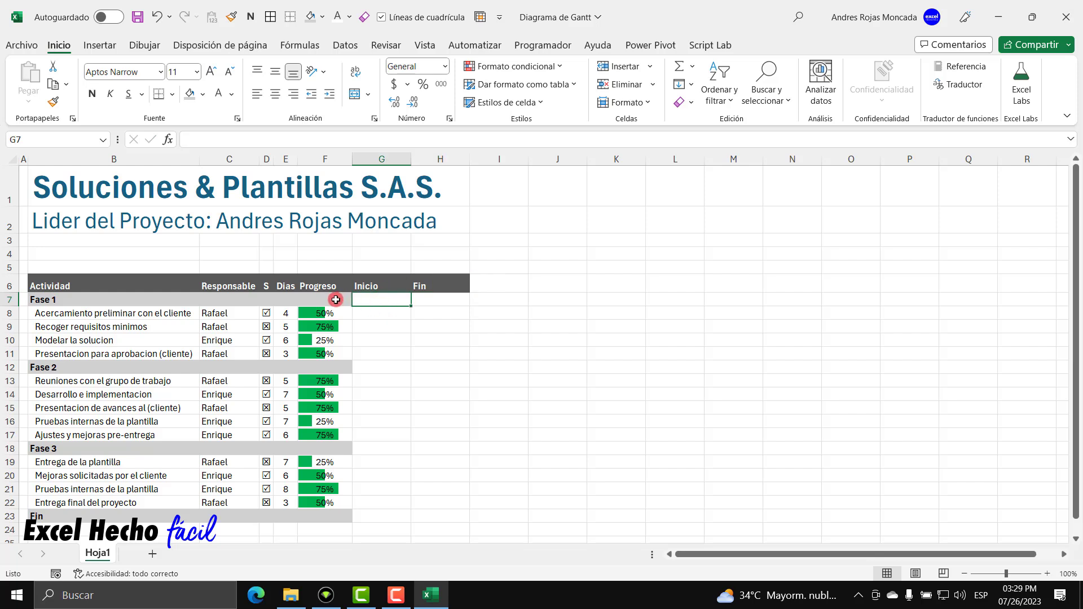
left_click_drag(380, 299, 442, 299)
left_click_drag(365, 366, 442, 367)
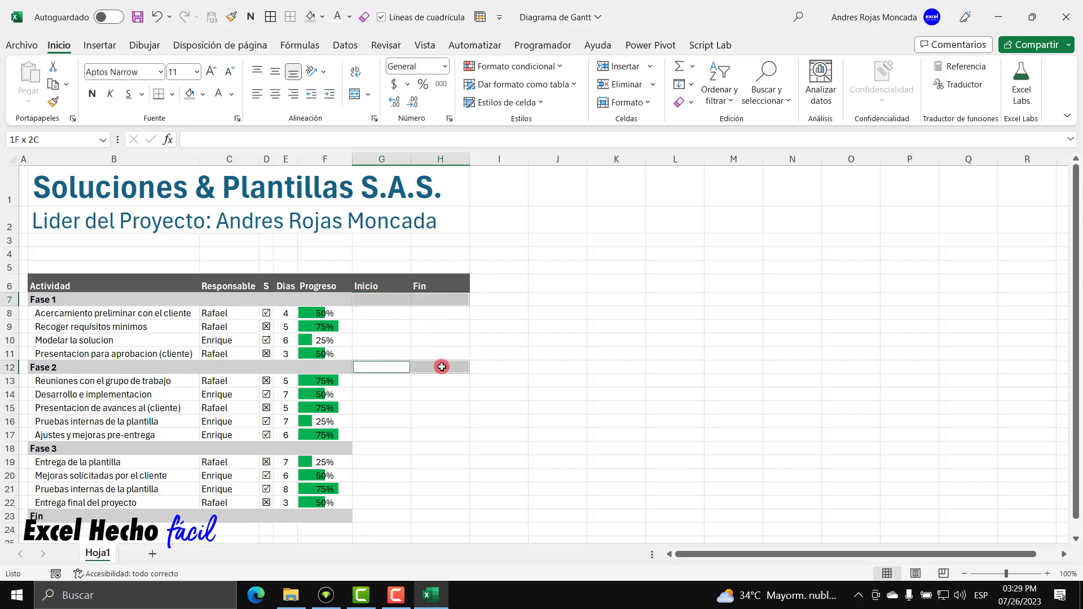
left_click_drag(379, 448, 448, 449)
left_click_drag(361, 518, 447, 522)
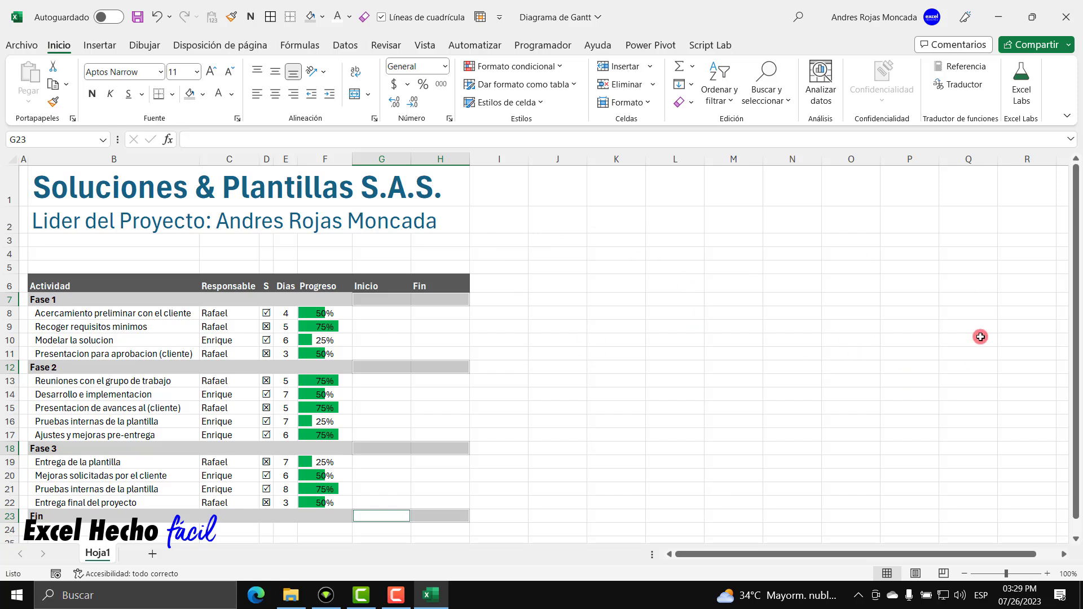
left_click(190, 94)
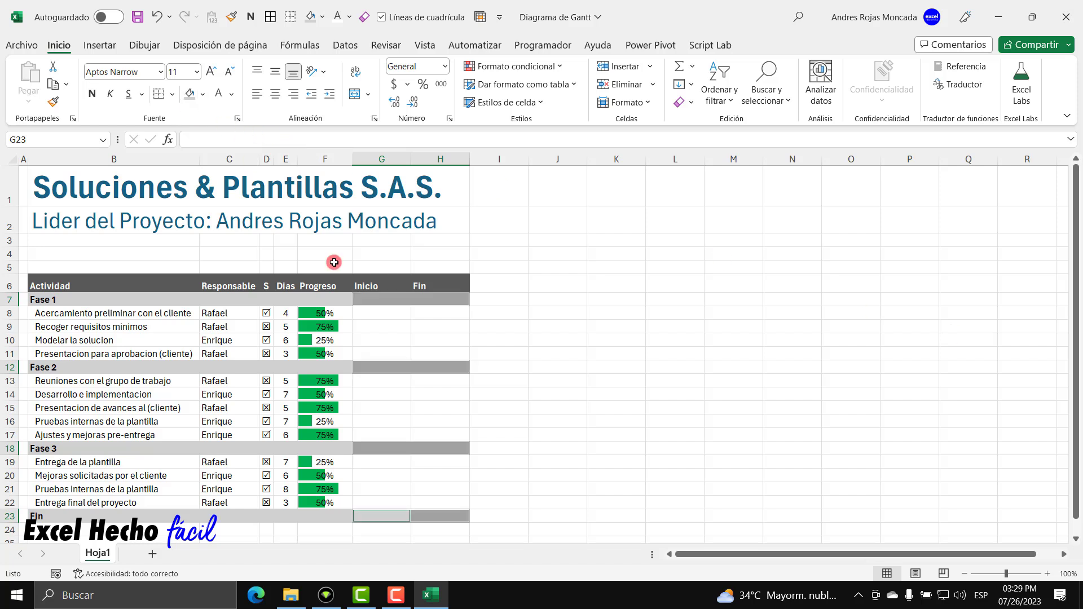
left_click(386, 318)
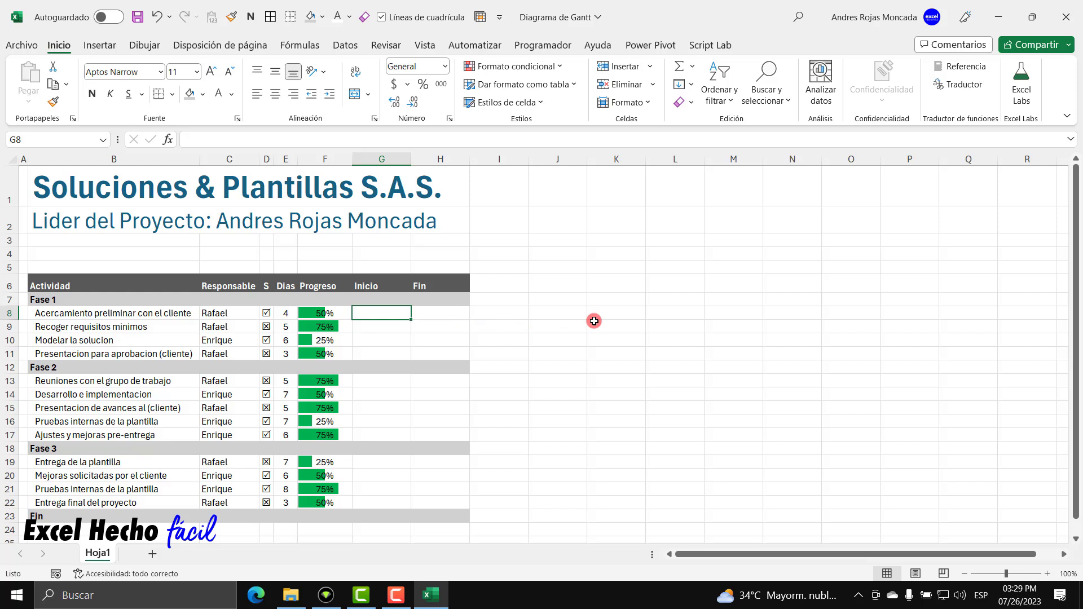
Enter 7/01/2023 as the first activity's start date in G8, keeping the date format.
type("7/01/2023")
key("ctrl+Return")
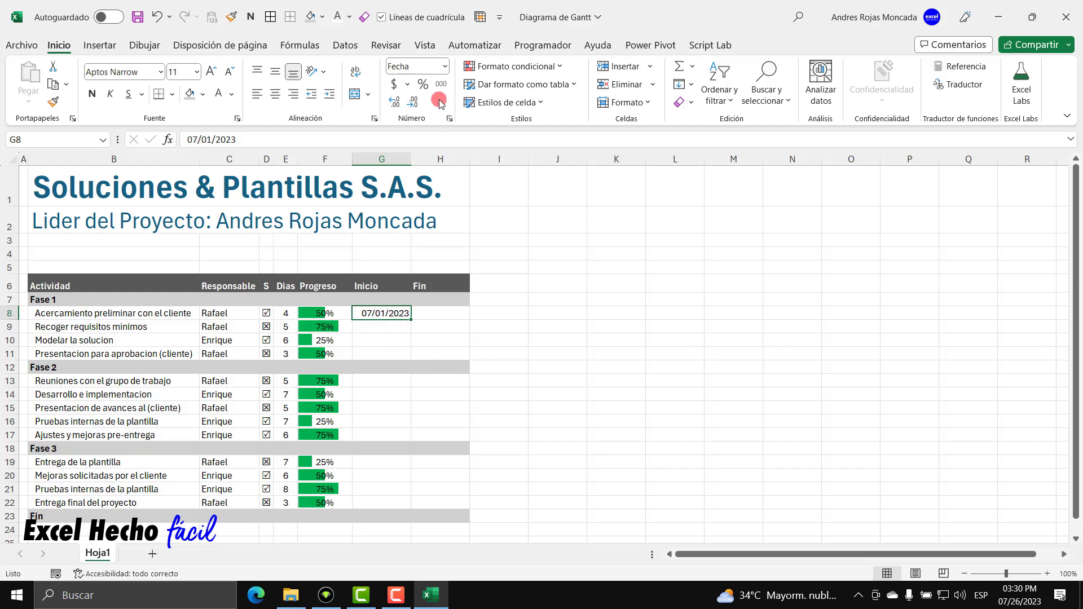
left_click(445, 67)
left_click(444, 89)
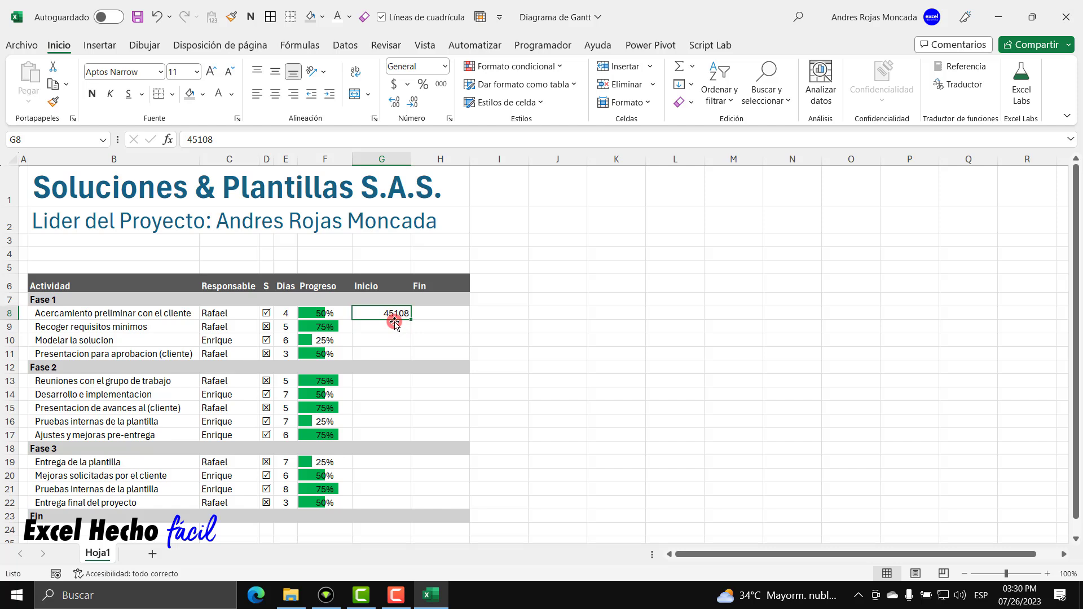
key("ctrl+z")
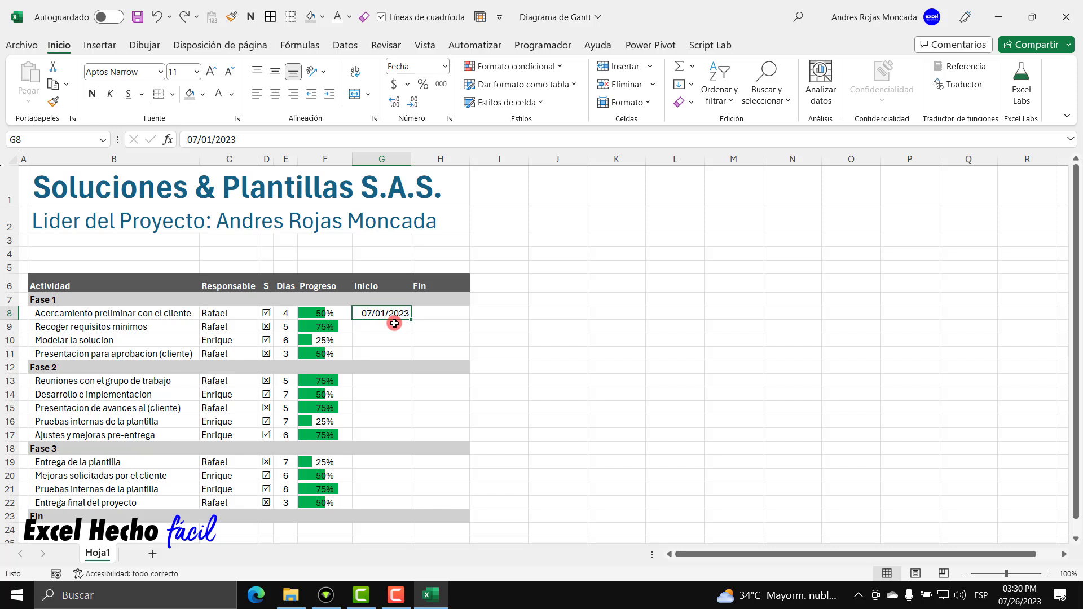
Set H8 to =G8 so the end date matches the start date.
left_click(428, 313)
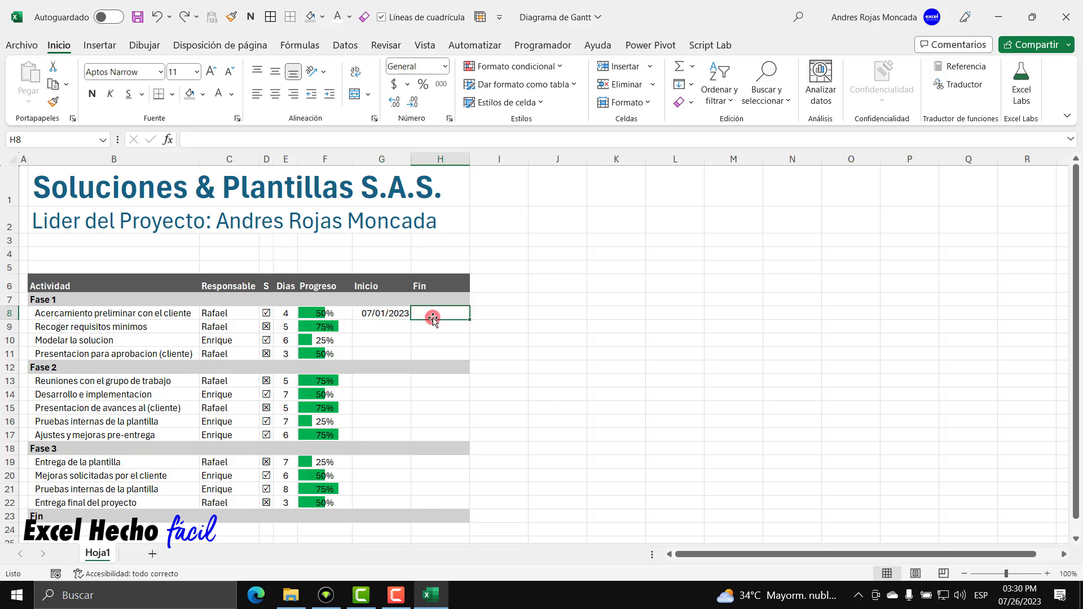
type("=G8")
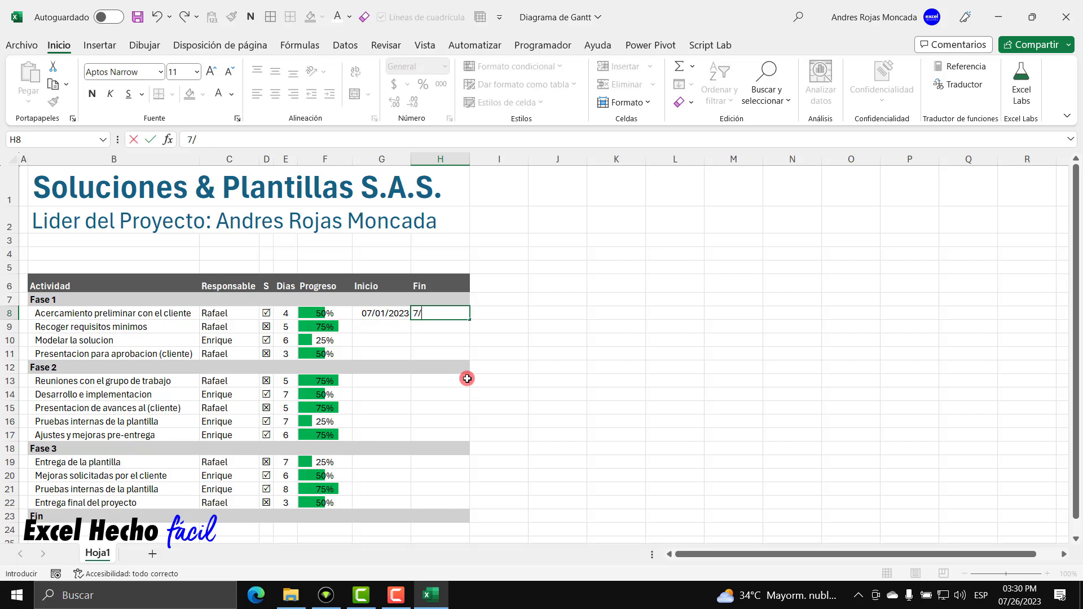
key("Return")
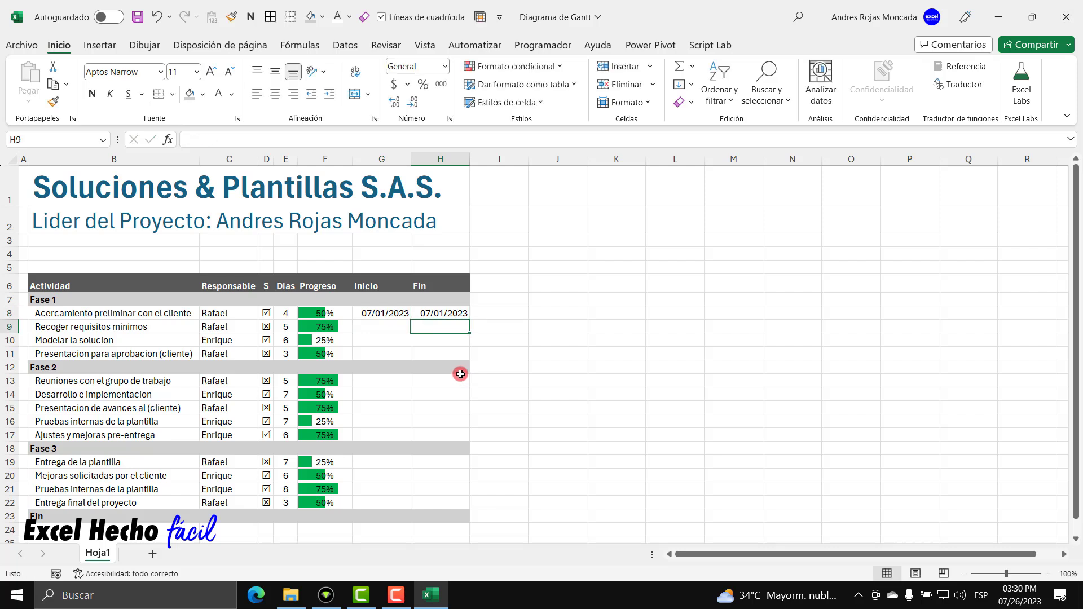
left_click_drag(391, 314, 424, 314)
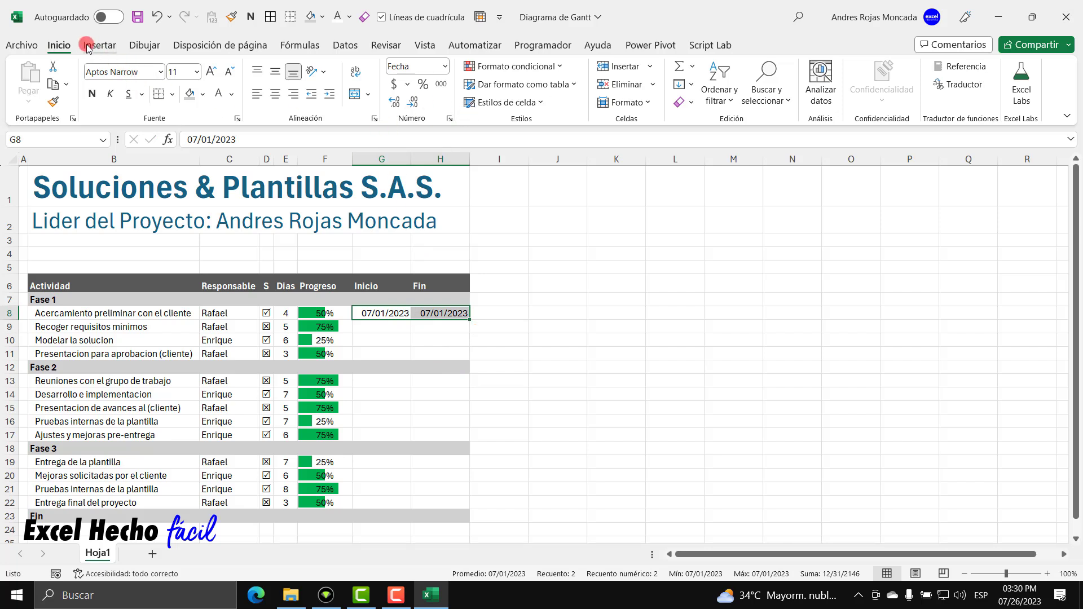
Centre the dates in G8:H8 and set columns G and H to width 10.
left_click(280, 94)
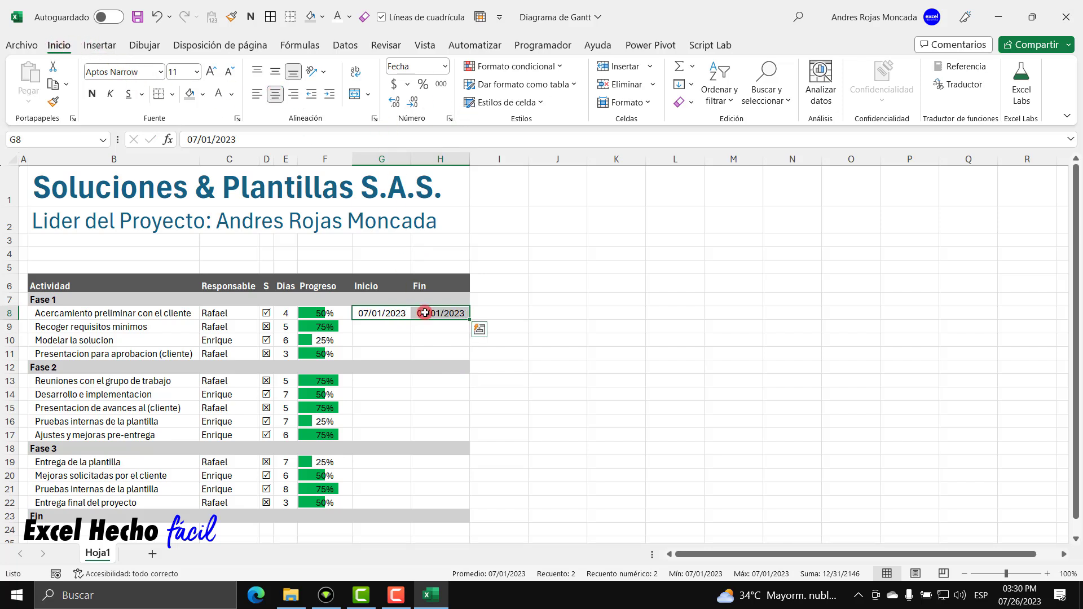
left_click_drag(390, 160, 415, 158)
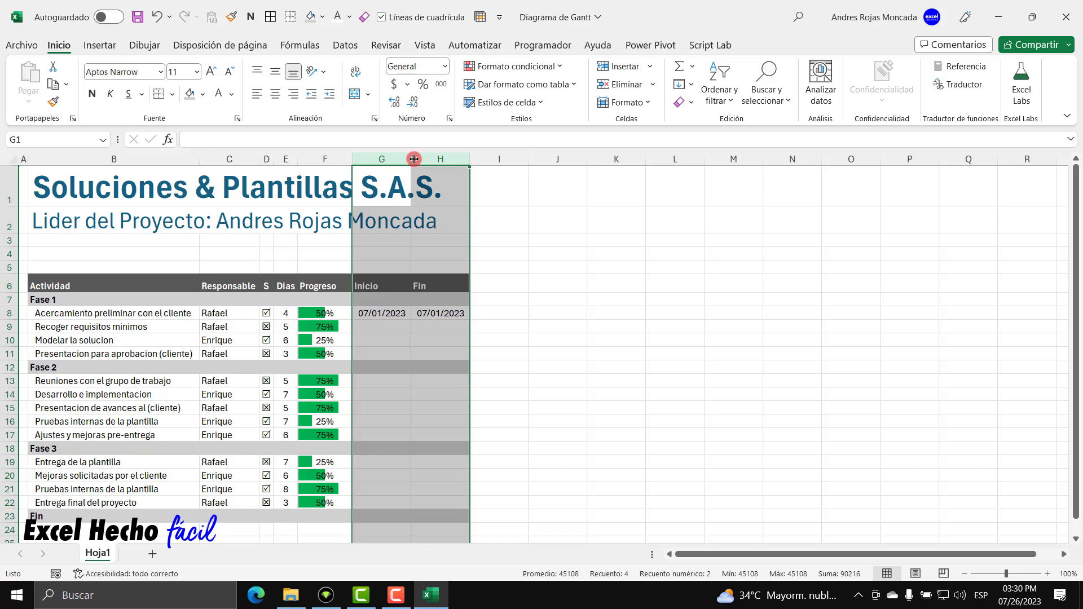
double_click(412, 158)
right_click(414, 158)
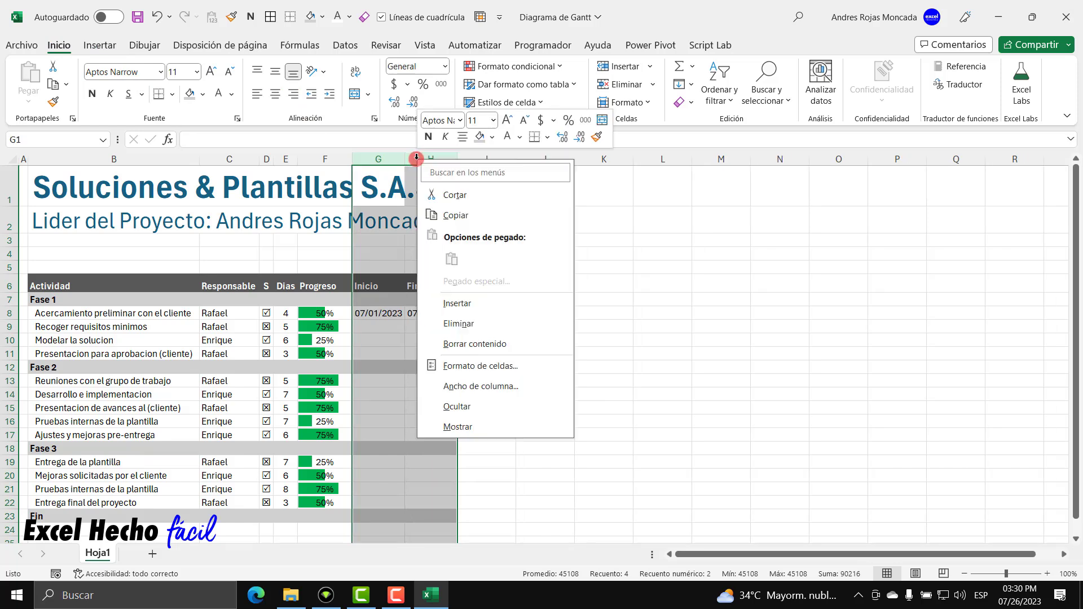
left_click(458, 383)
type("10")
key("Return")
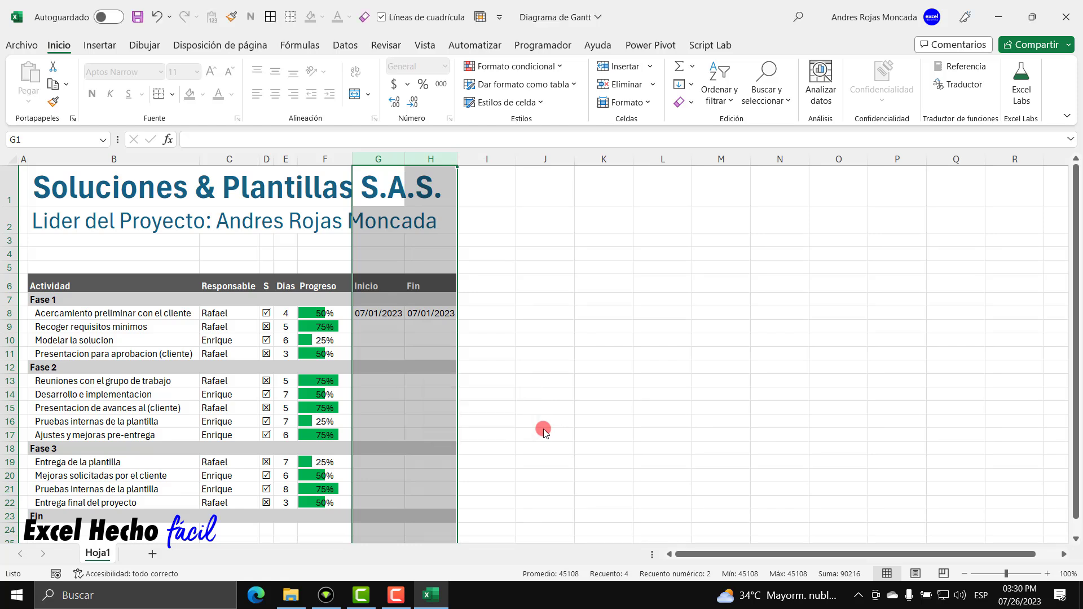
left_click(395, 312)
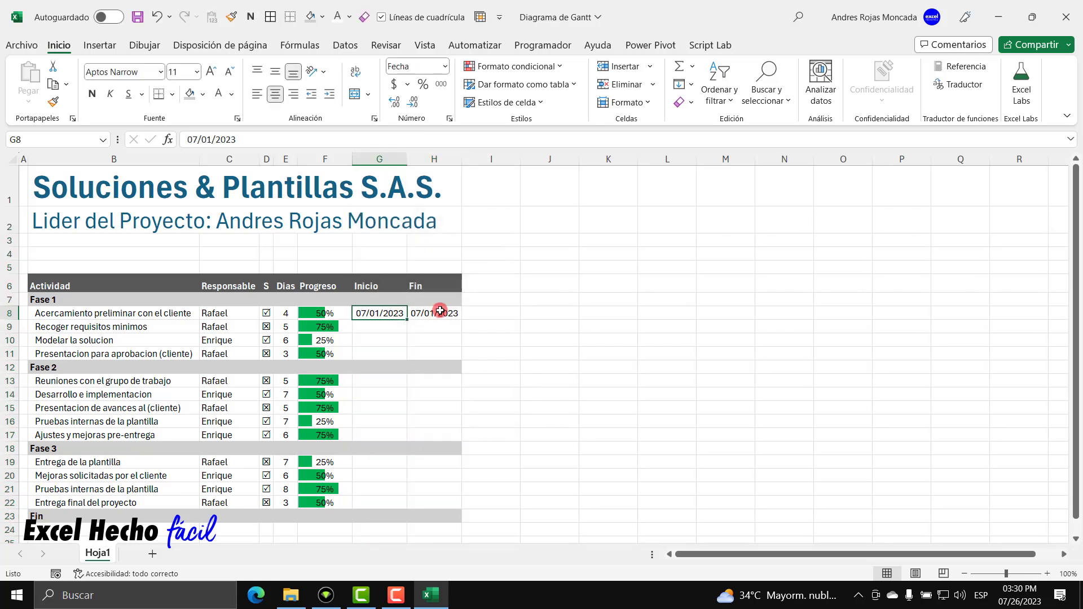
left_click(440, 312)
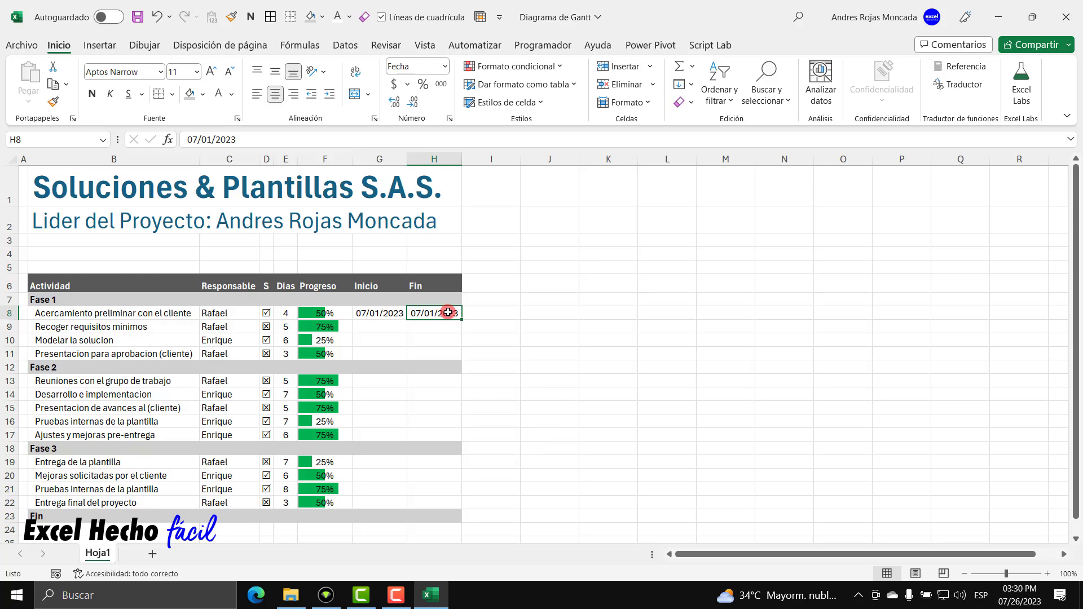
left_click_drag(388, 311, 427, 311)
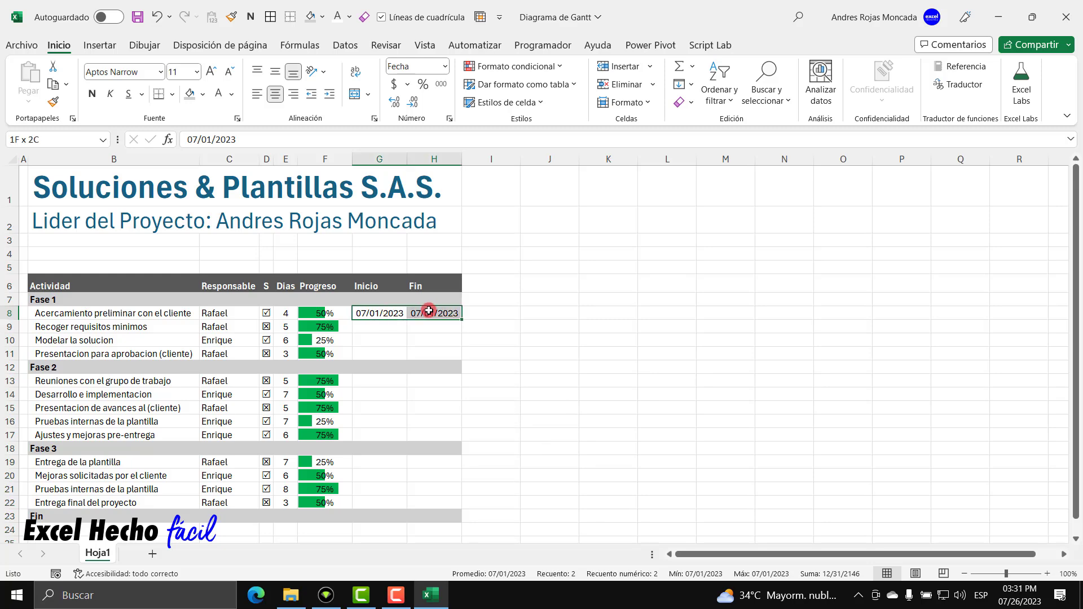
Add a light grey inside vertical border between G8 and H8.
left_click(172, 95)
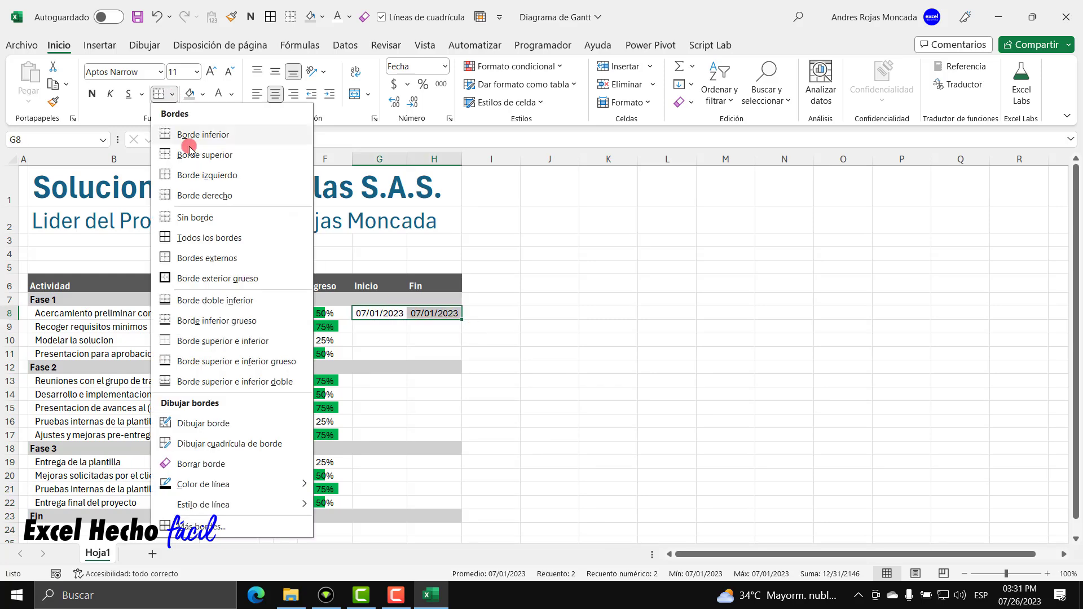
left_click(243, 532)
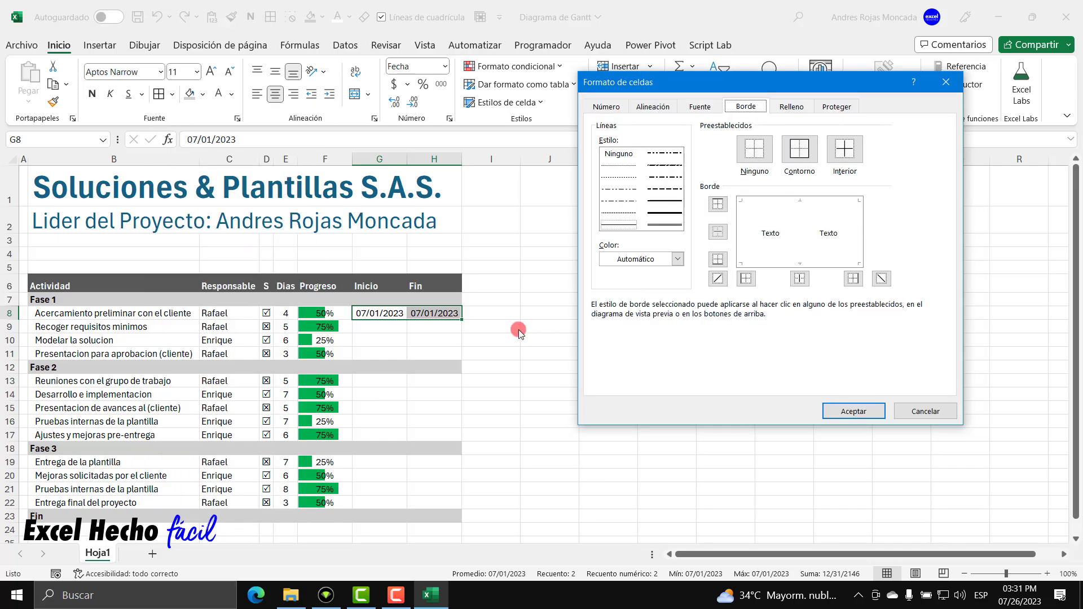
left_click(677, 259)
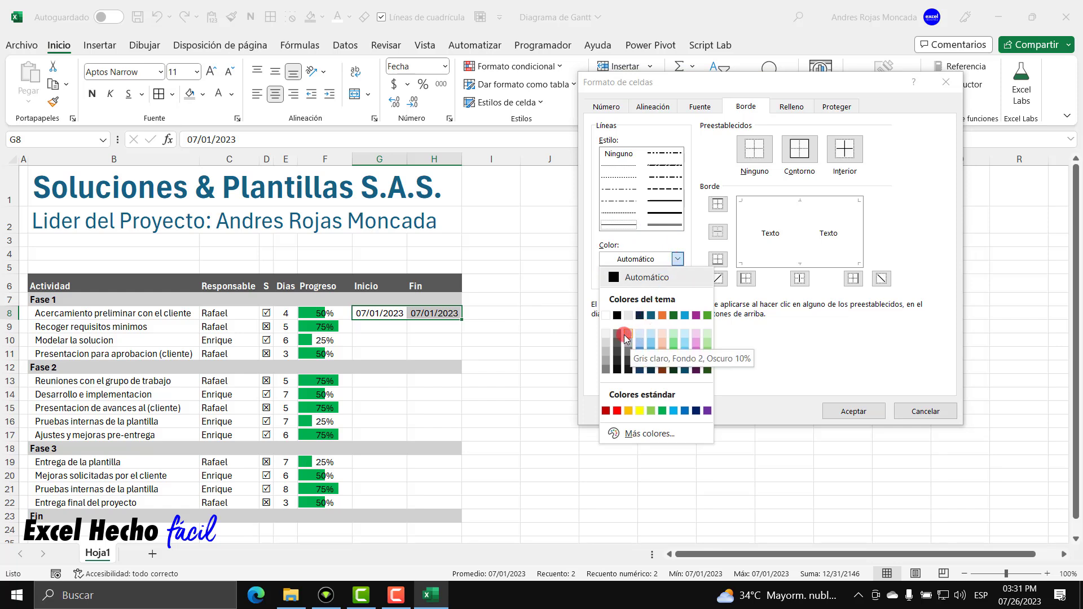
left_click(628, 337)
left_click(799, 278)
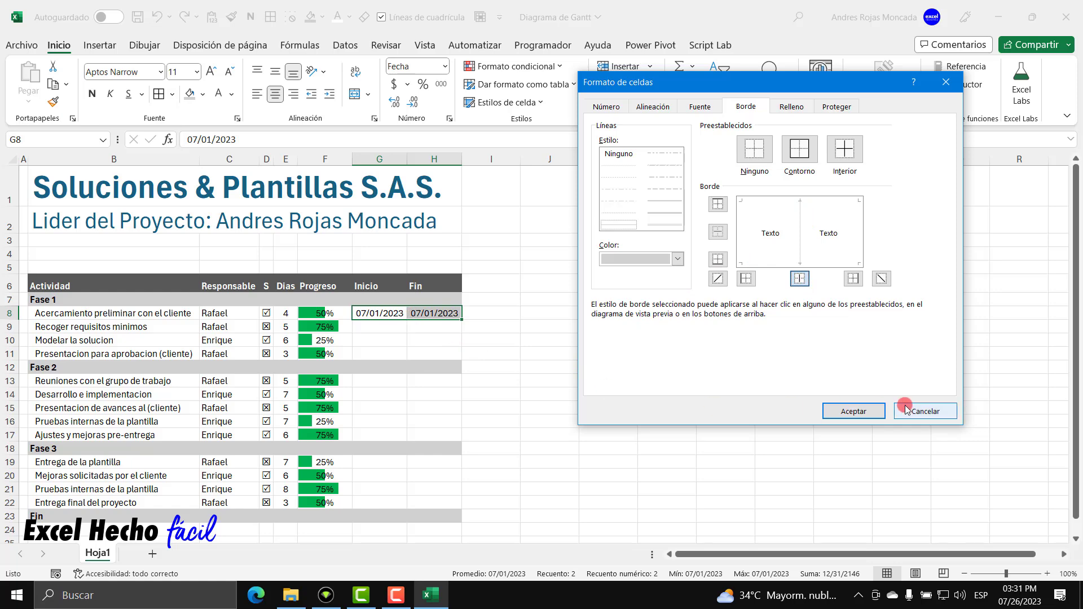
left_click(852, 411)
Copy G8:H8's formatting onto G9:H10 with Format Painter.
left_click(374, 340)
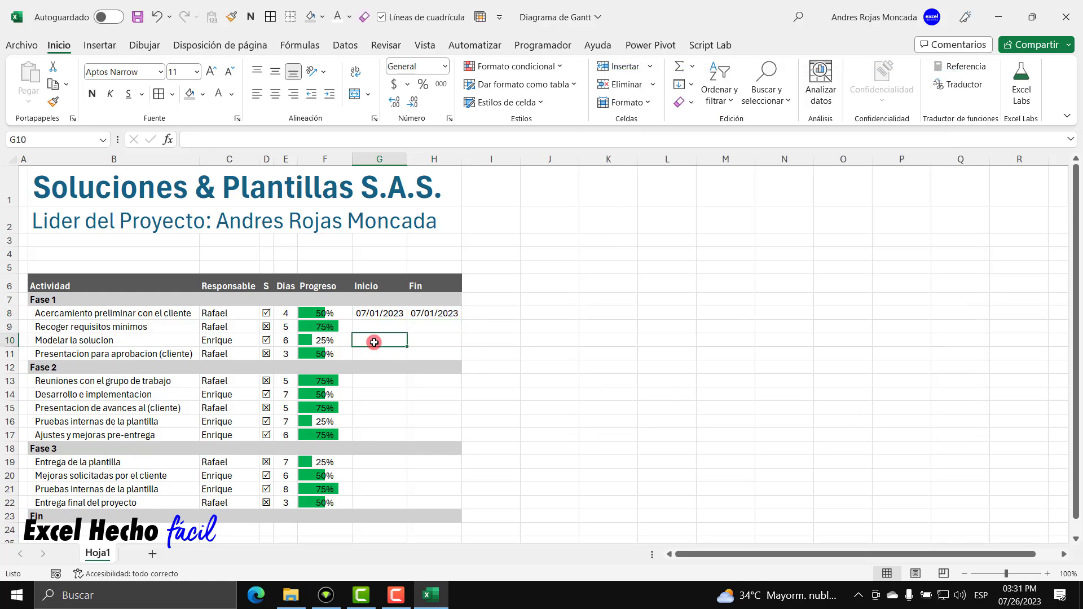
mouse_move(374, 314)
left_mouse_down()
mouse_move(424, 308)
mouse_move(406, 329)
mouse_move(430, 351)
left_mouse_up()
left_click(53, 101)
left_click_drag(395, 314, 427, 314)
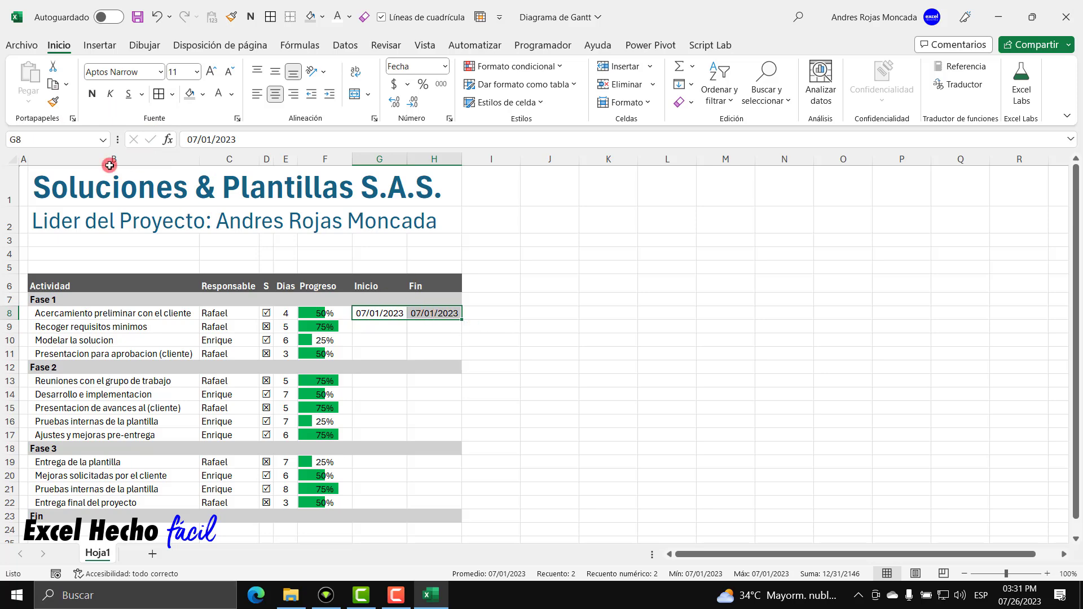
Paint row 8's date formatting onto G13:H17 and G19:H22, and hide gridlines.
left_click(53, 101)
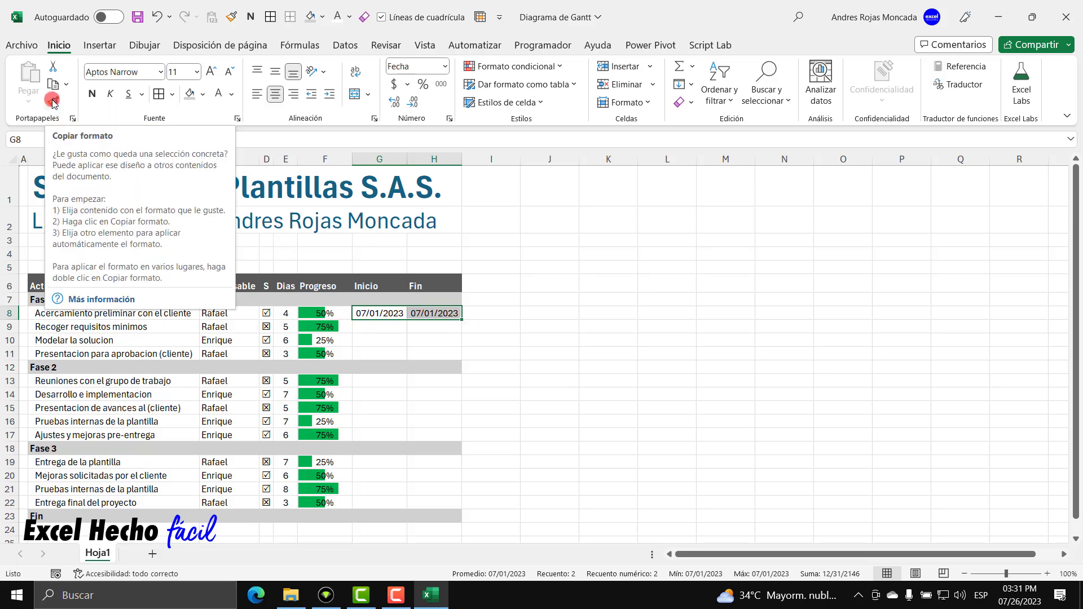
double_click(52, 102)
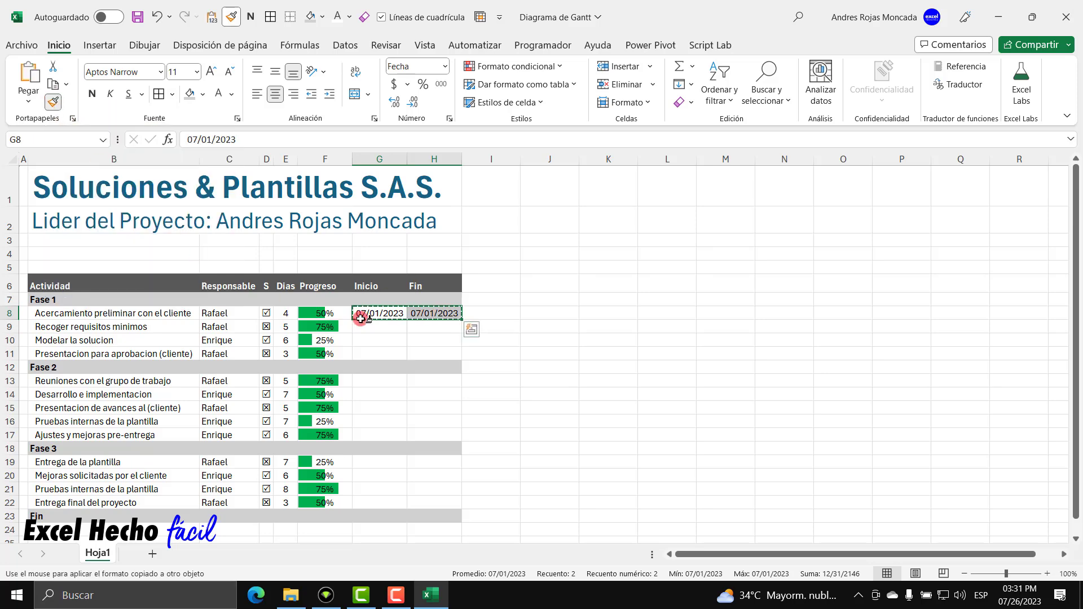
mouse_move(367, 382)
left_mouse_down()
mouse_move(435, 379)
mouse_move(431, 436)
left_mouse_up()
mouse_move(368, 464)
left_mouse_down()
mouse_move(425, 466)
mouse_move(429, 504)
left_mouse_up()
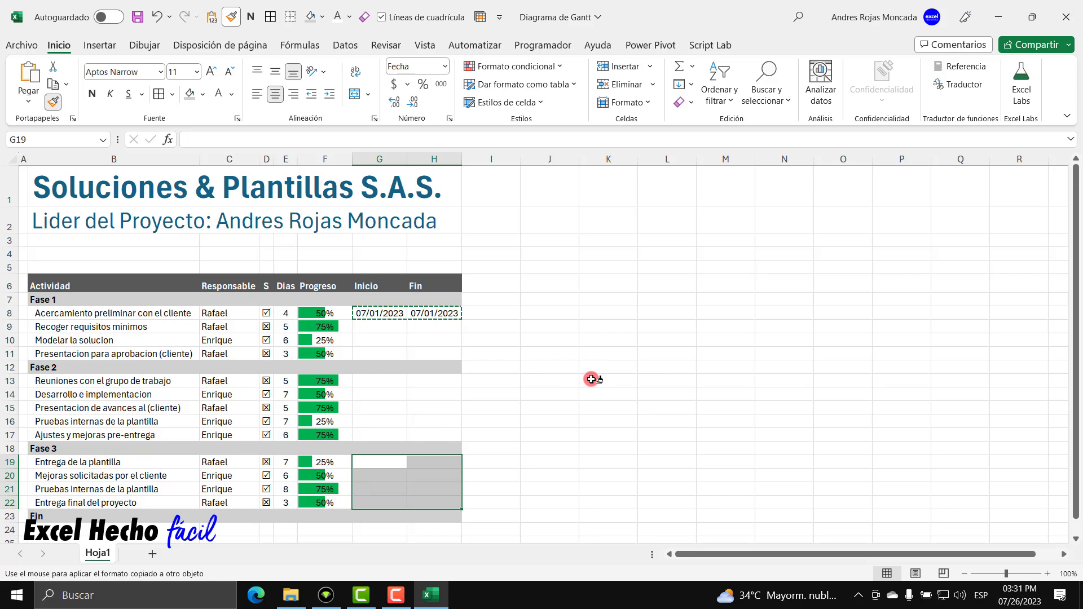
key("Escape")
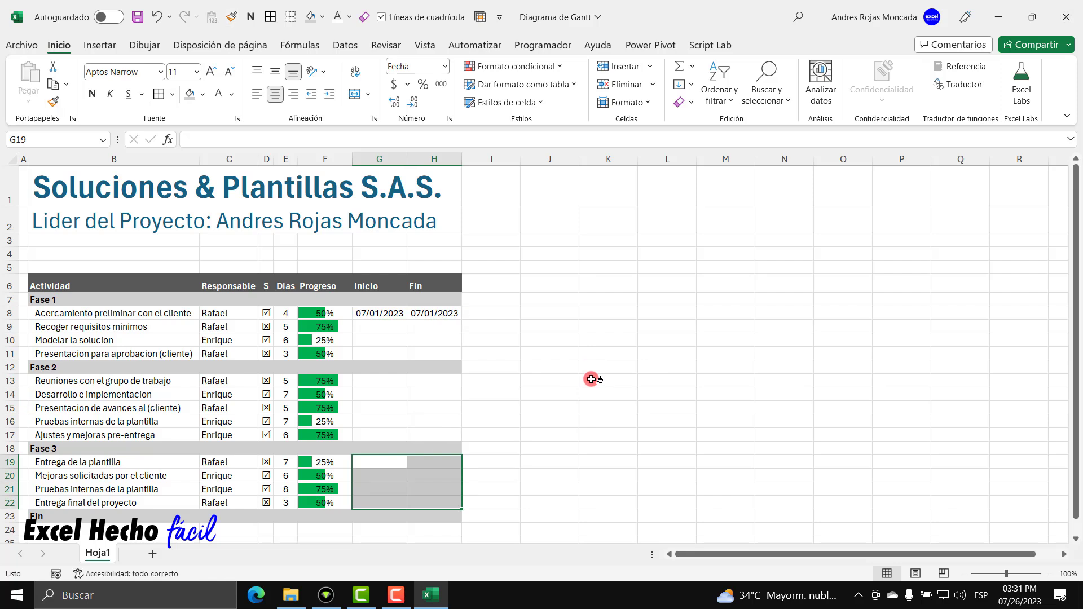
left_click(381, 17)
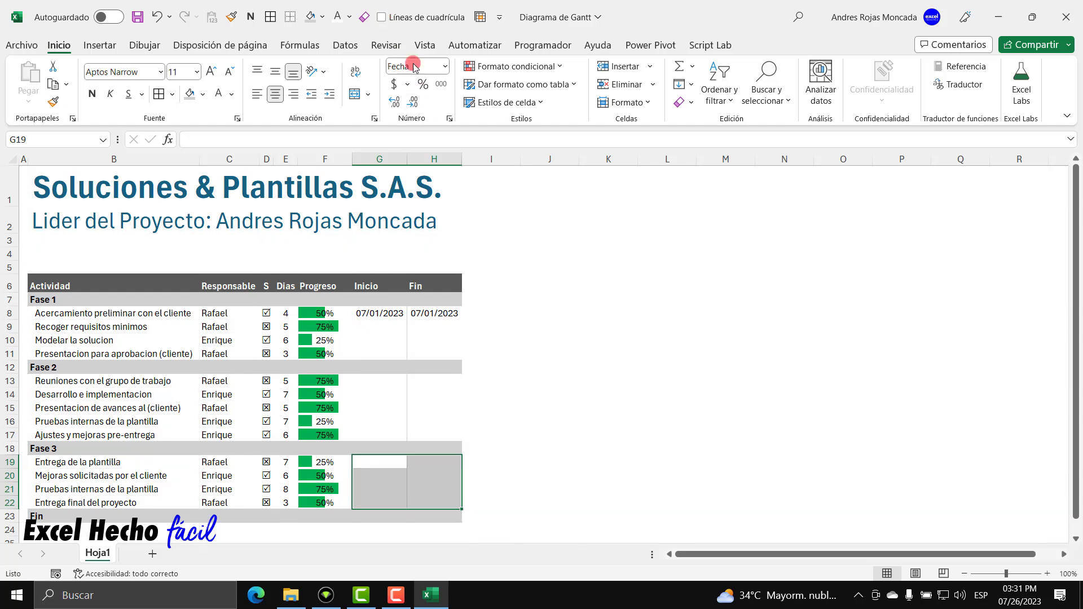
left_click(556, 393)
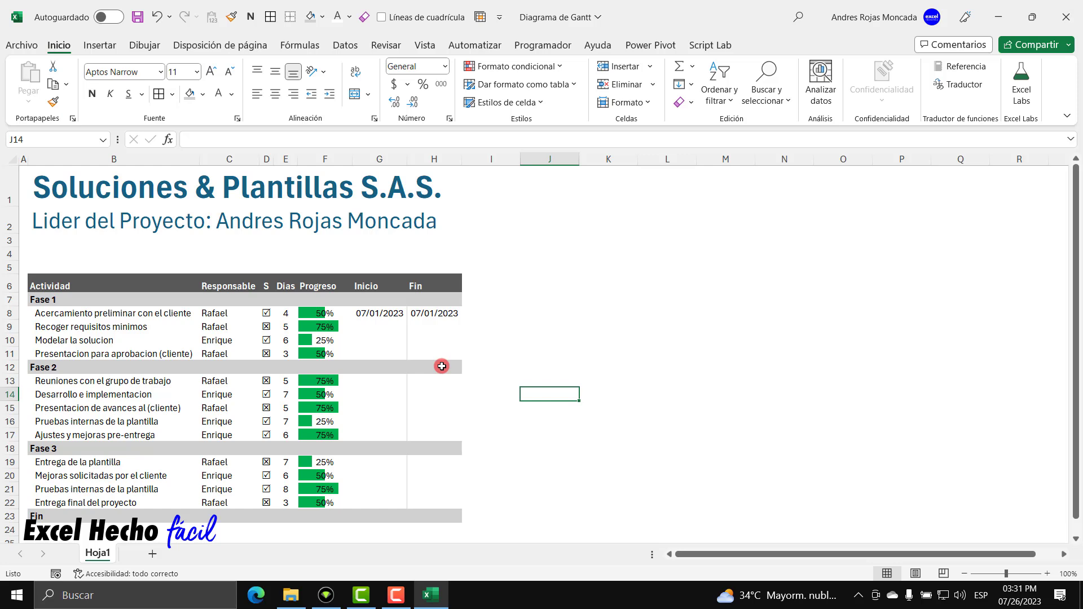
Narrow column I to width 1 as a thin spacer.
right_click(489, 159)
left_click(561, 384)
type("1")
key("Return")
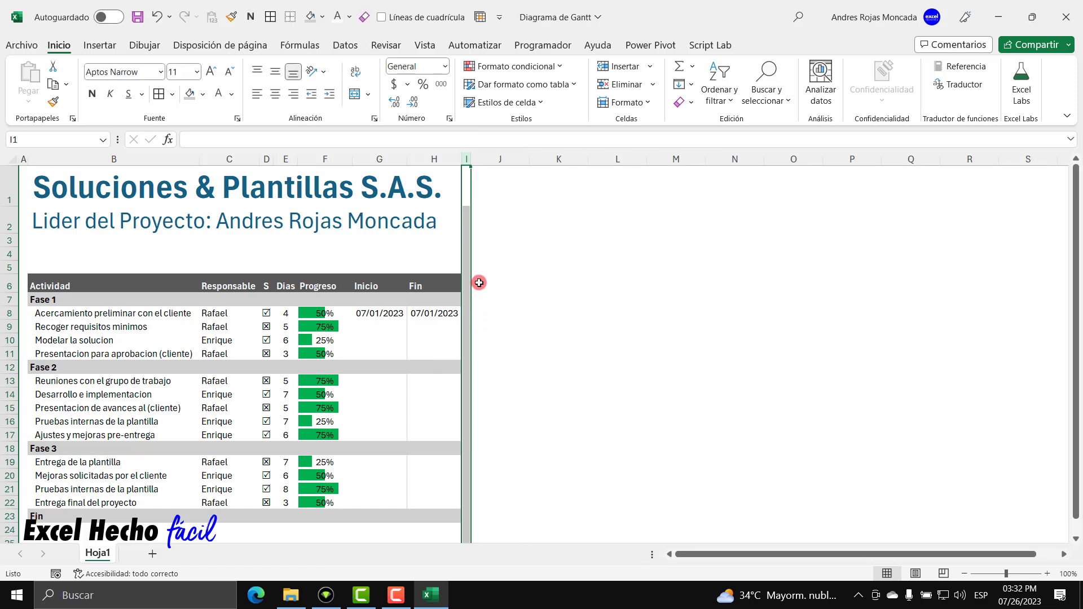
left_click(478, 283)
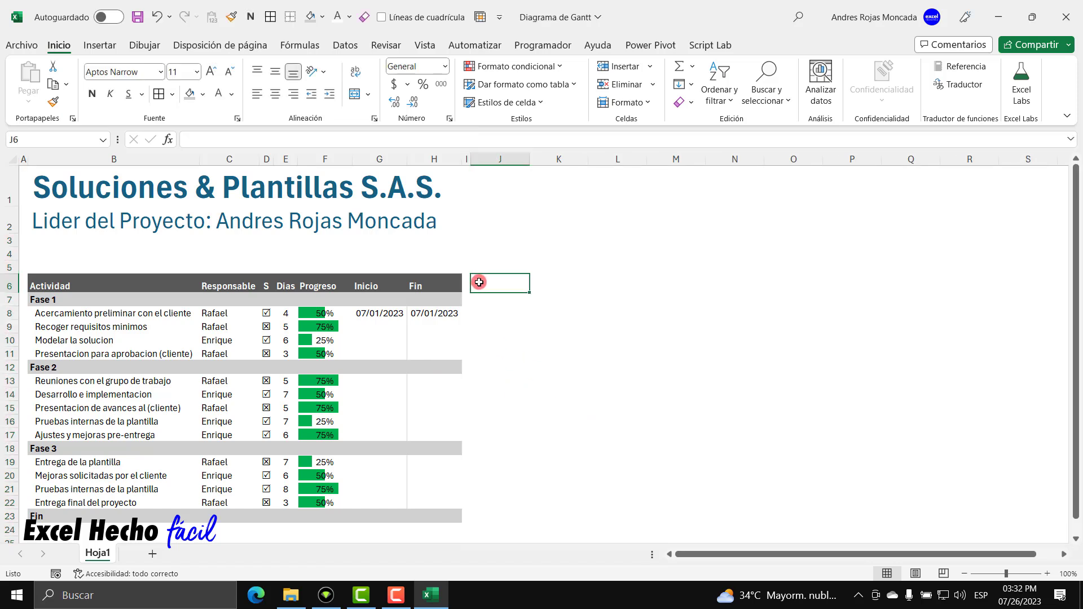
left_click(434, 267)
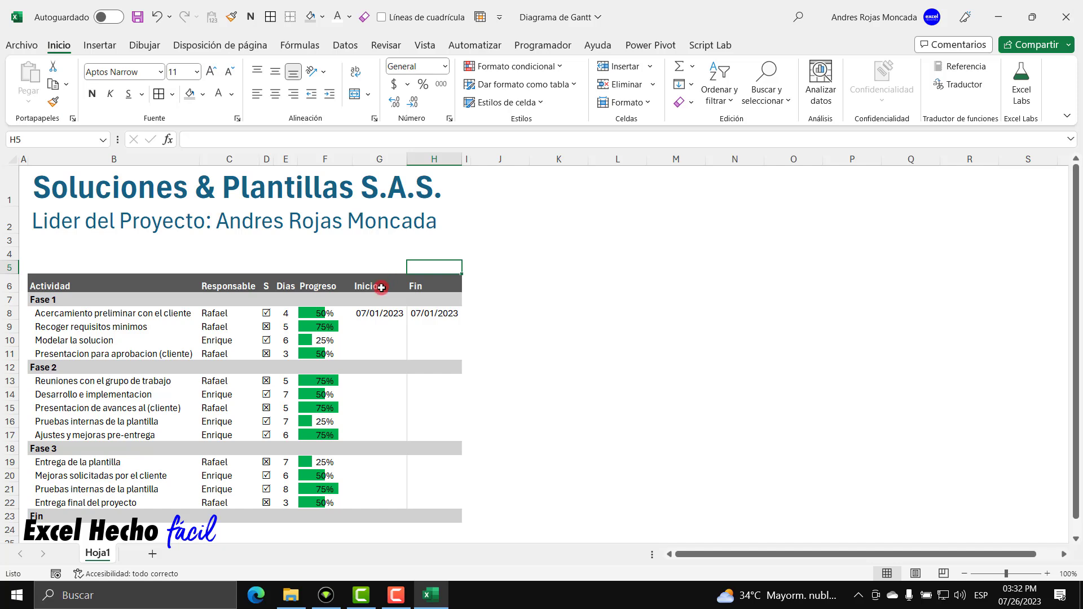
left_click(218, 267)
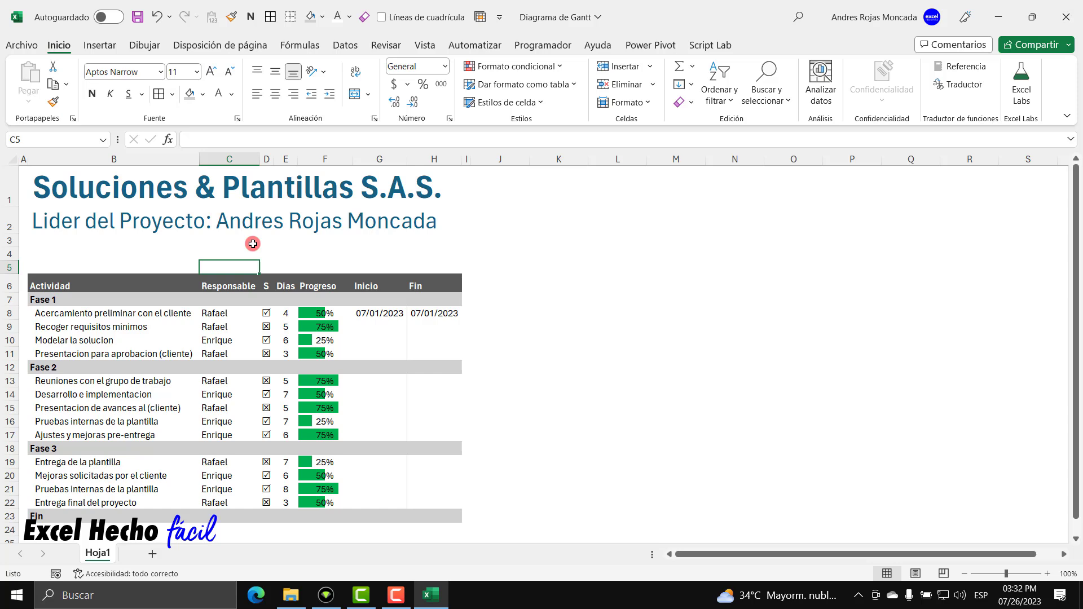
Type the label 'Fecha de inicio del proyecto --->' in C5.
type("Fecha de")
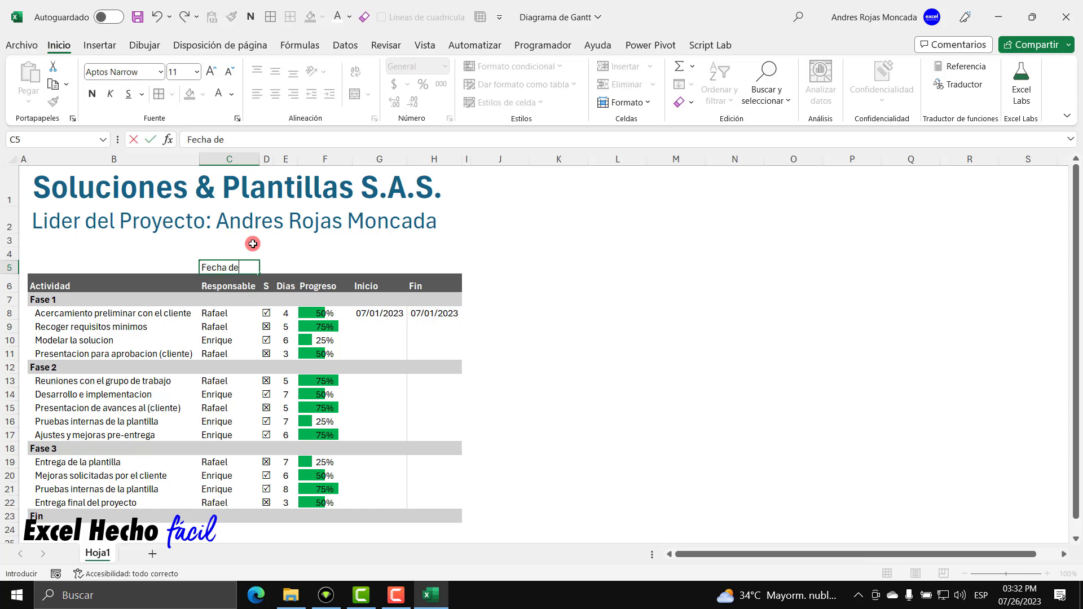
type(" inicio del proyec")
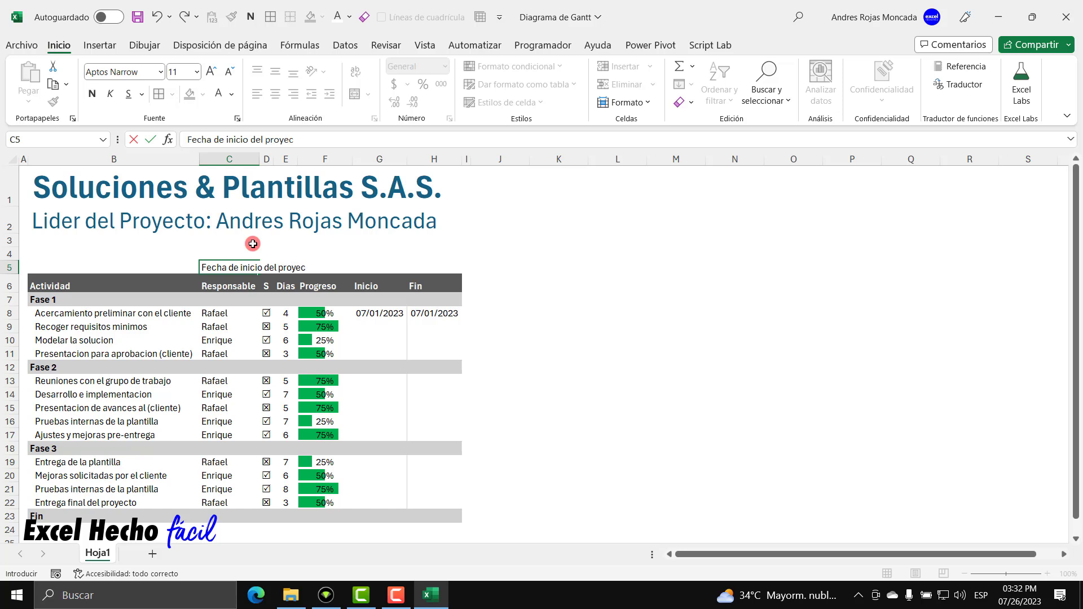
type("to --->")
key("Return")
key("Up")
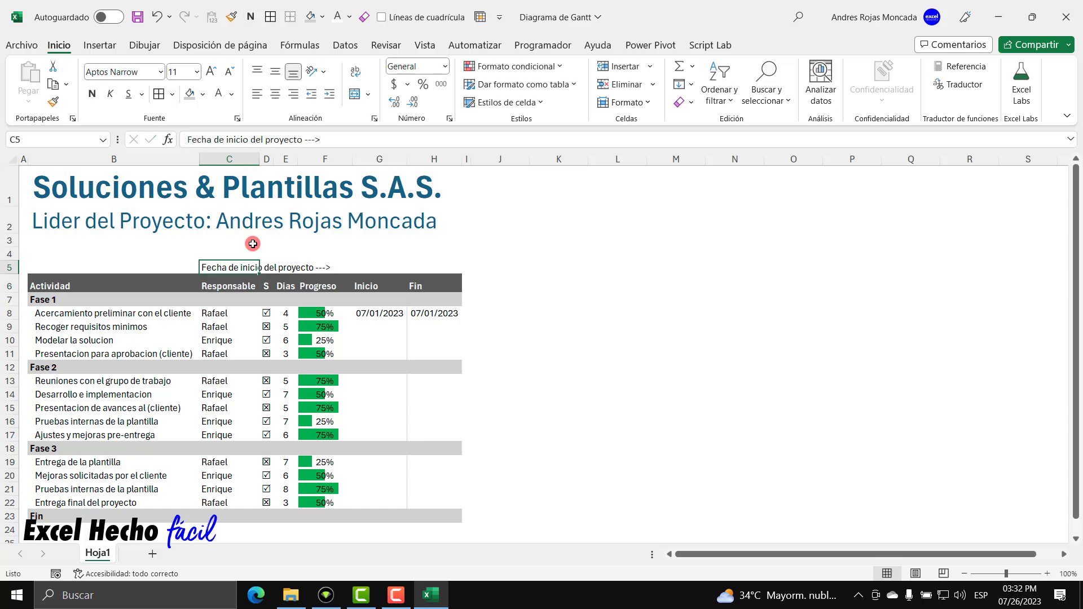
Give C5:F5 a dark blue fill with white italic text, then select G5:H5.
left_click_drag(204, 266, 325, 261)
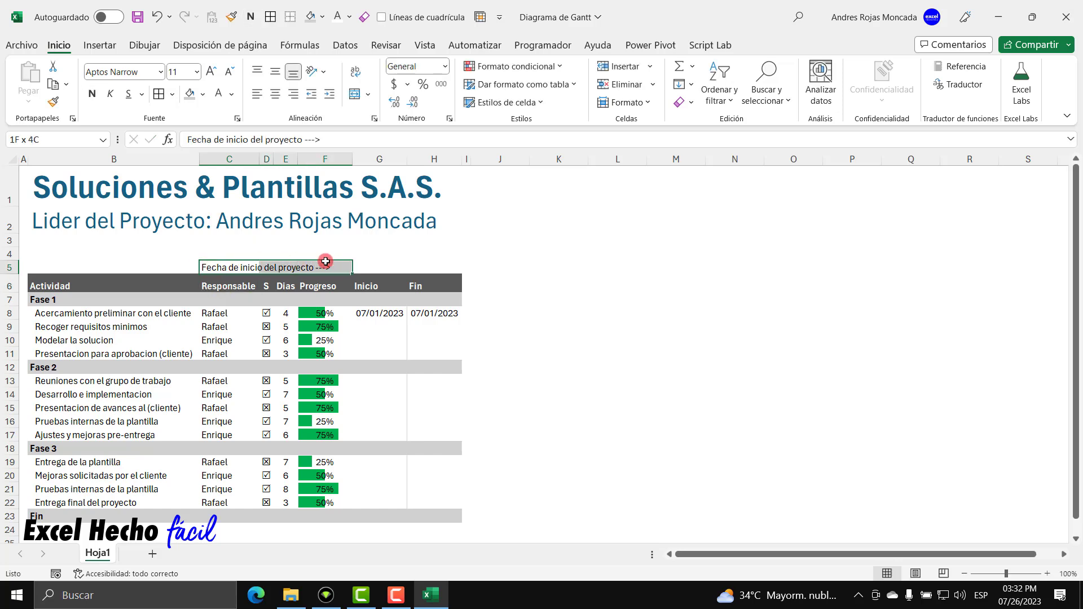
left_click(202, 94)
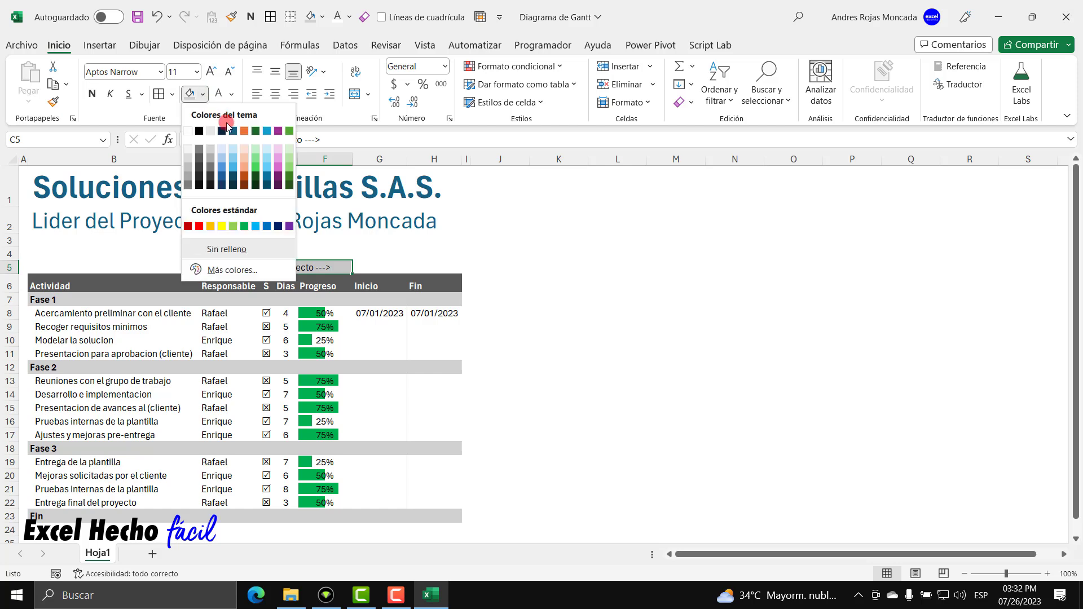
left_click(233, 131)
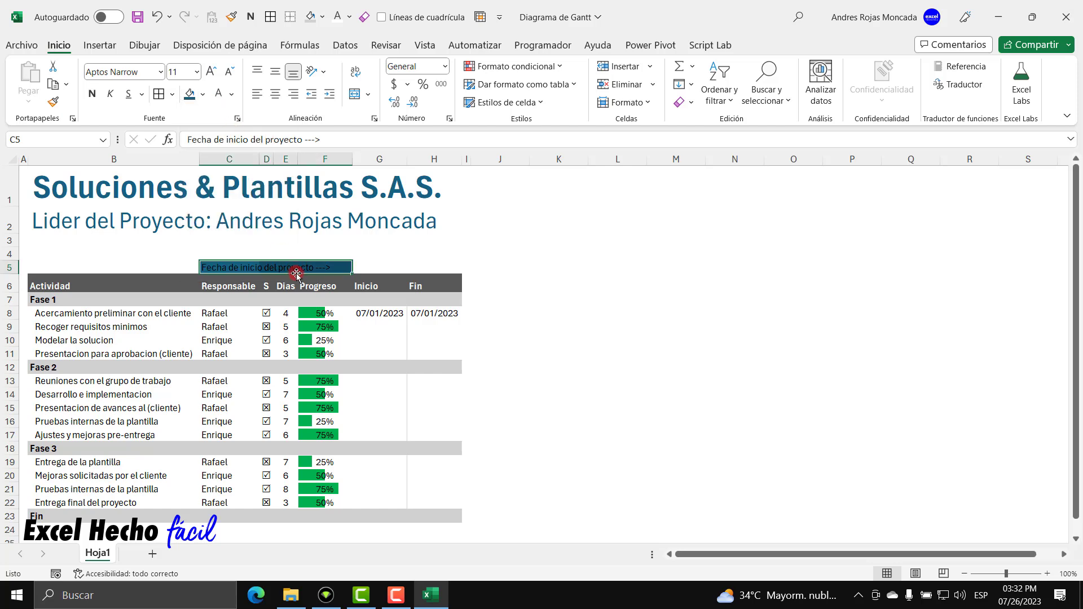
left_click(217, 267)
left_click(220, 94)
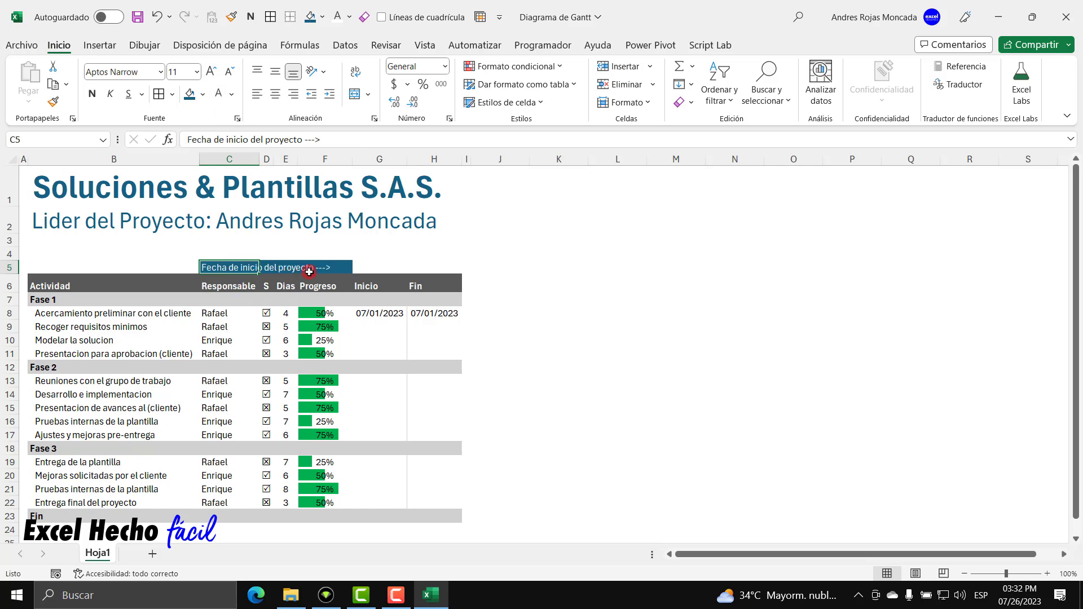
left_click(110, 93)
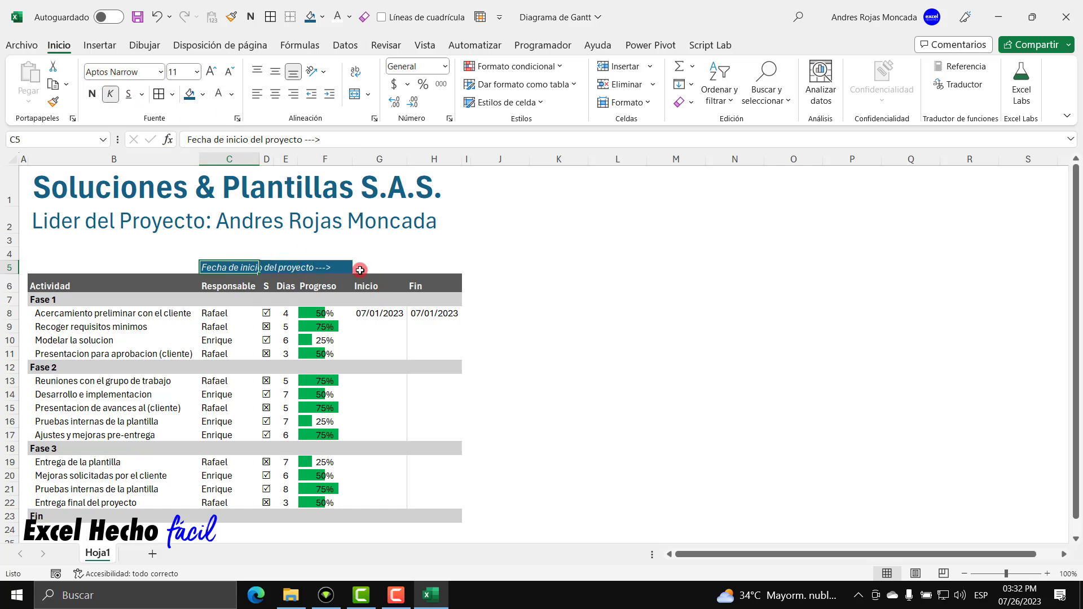
left_click_drag(360, 270, 440, 266)
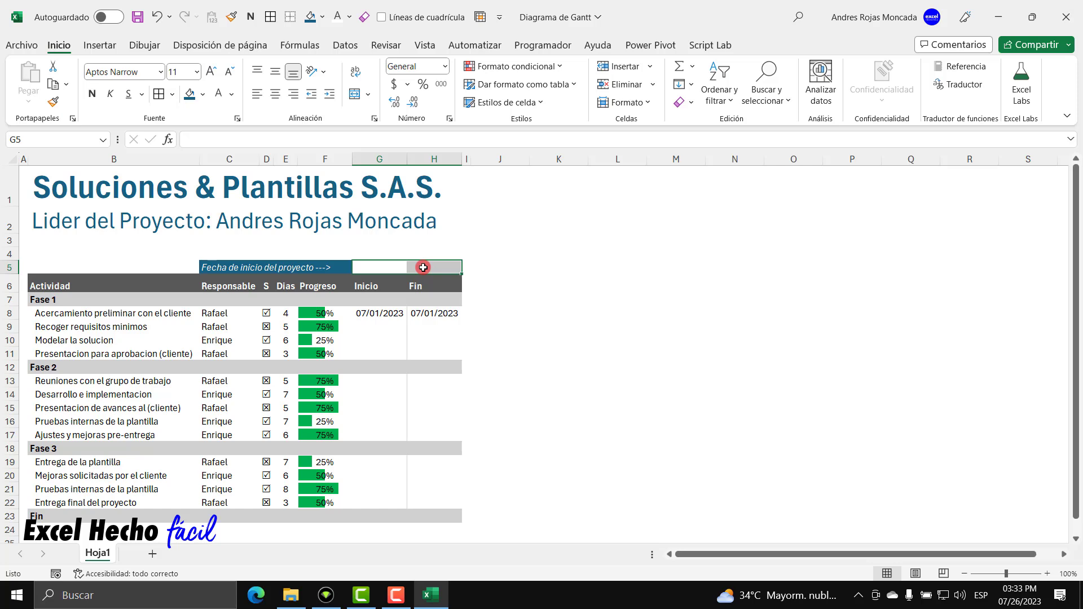
Merge and centre G5:H5 and give the merged cell a light blue fill.
left_click(355, 95)
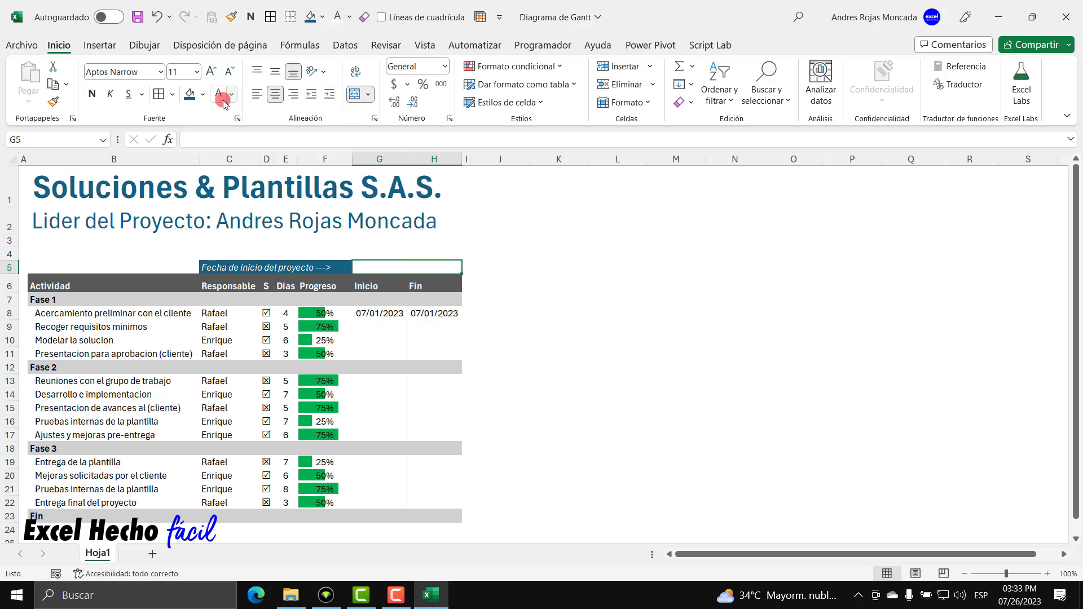
left_click(202, 94)
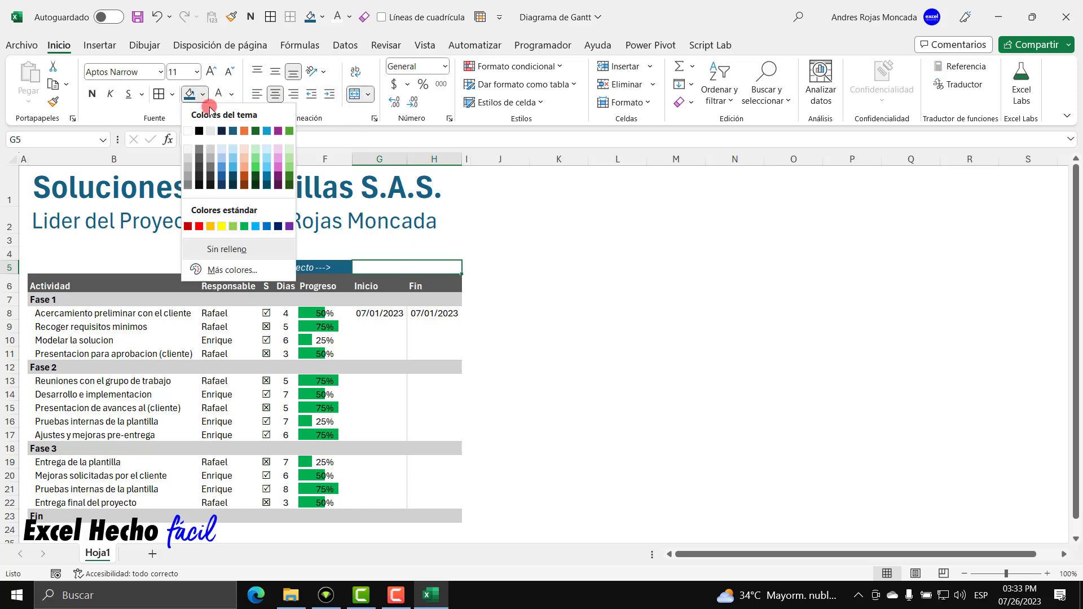
left_click(232, 148)
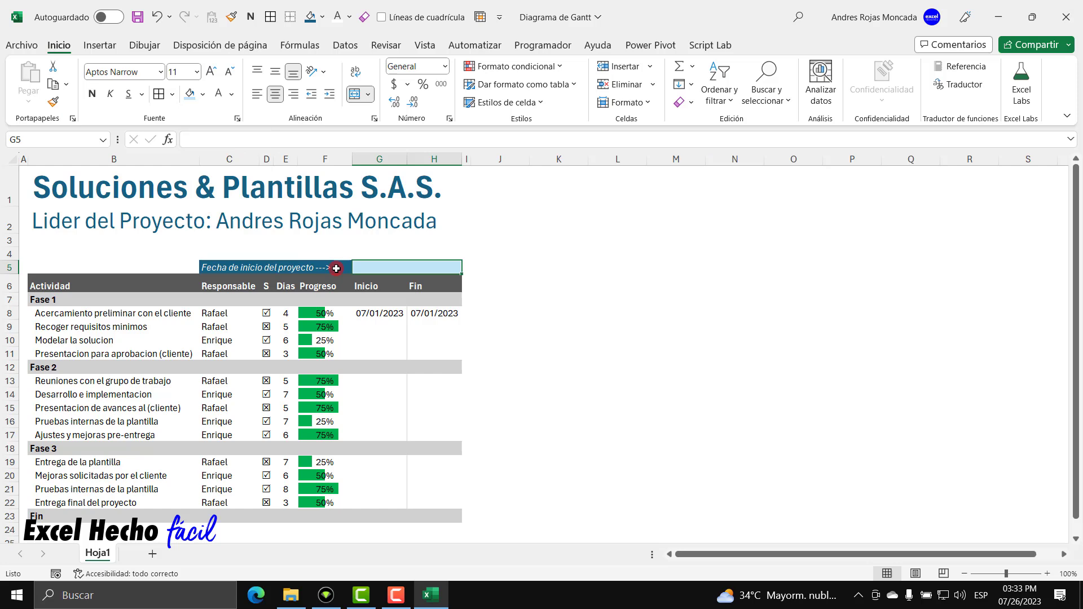
left_click(204, 95)
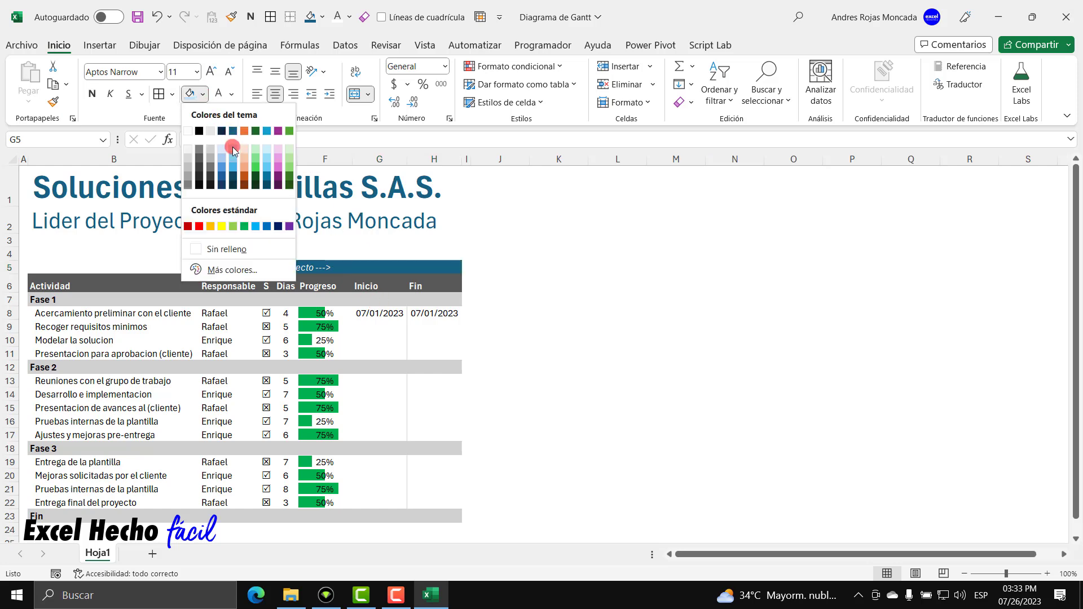
left_click(232, 143)
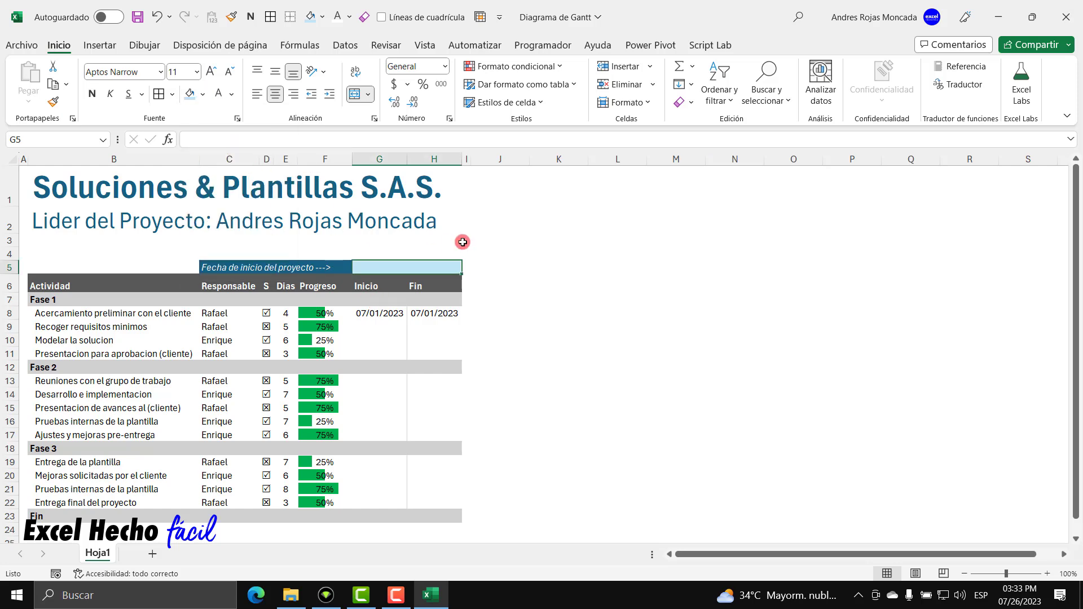
Enter the project start date 7/1/23 so the merged cell shows 07/01/2023.
type("7/1/23")
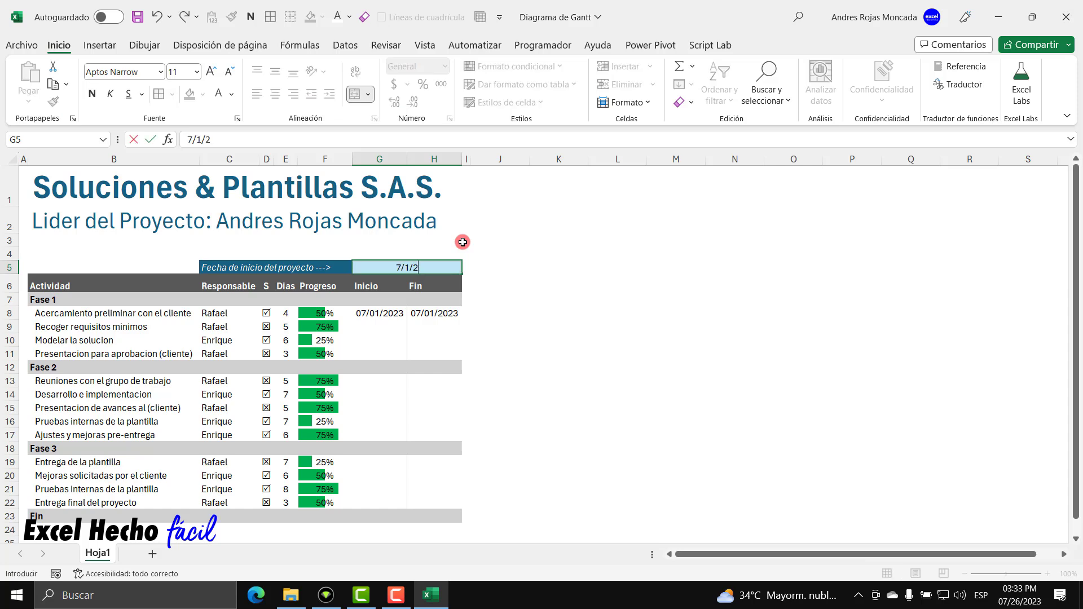
key("Return")
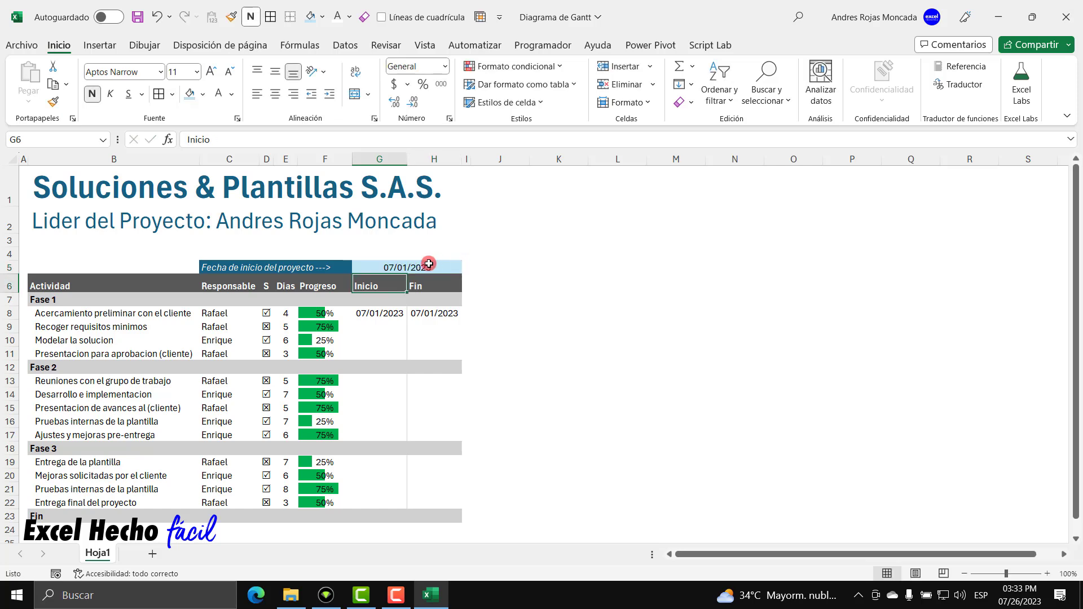
left_click(428, 265)
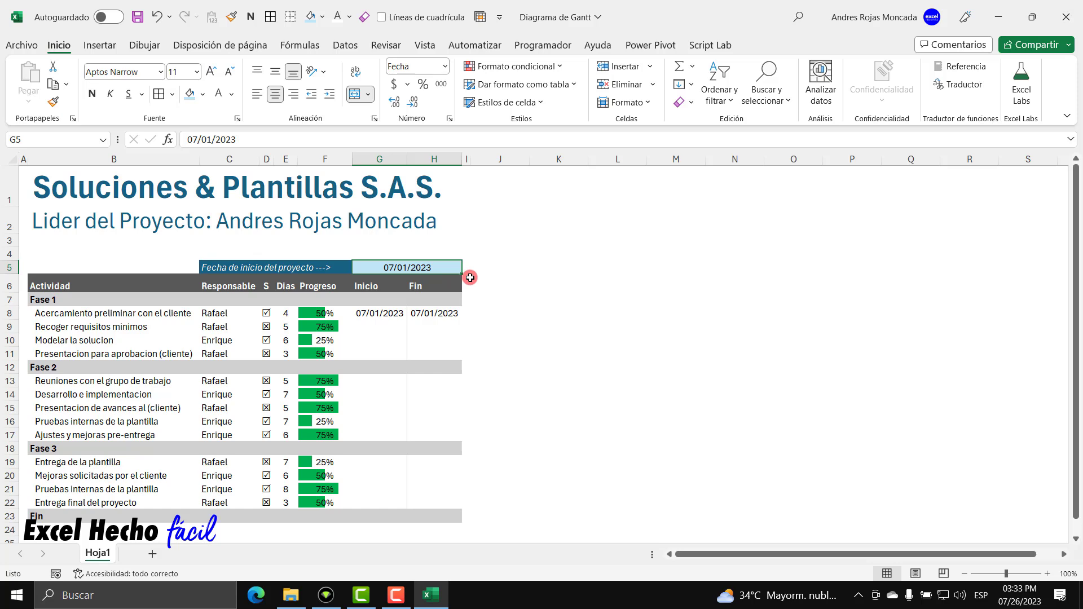
left_click(437, 254)
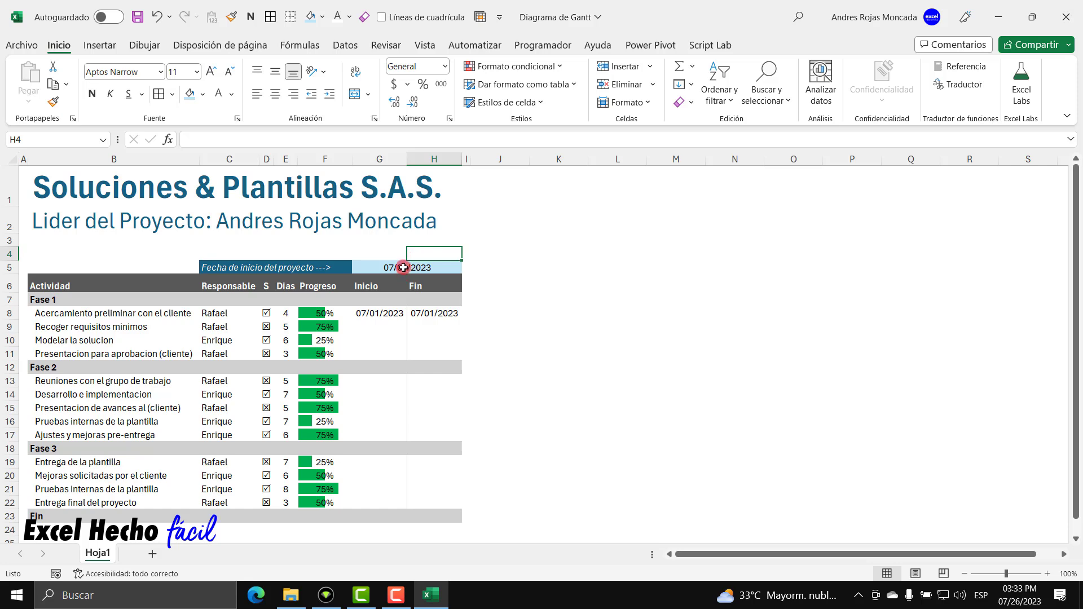
left_click(393, 252)
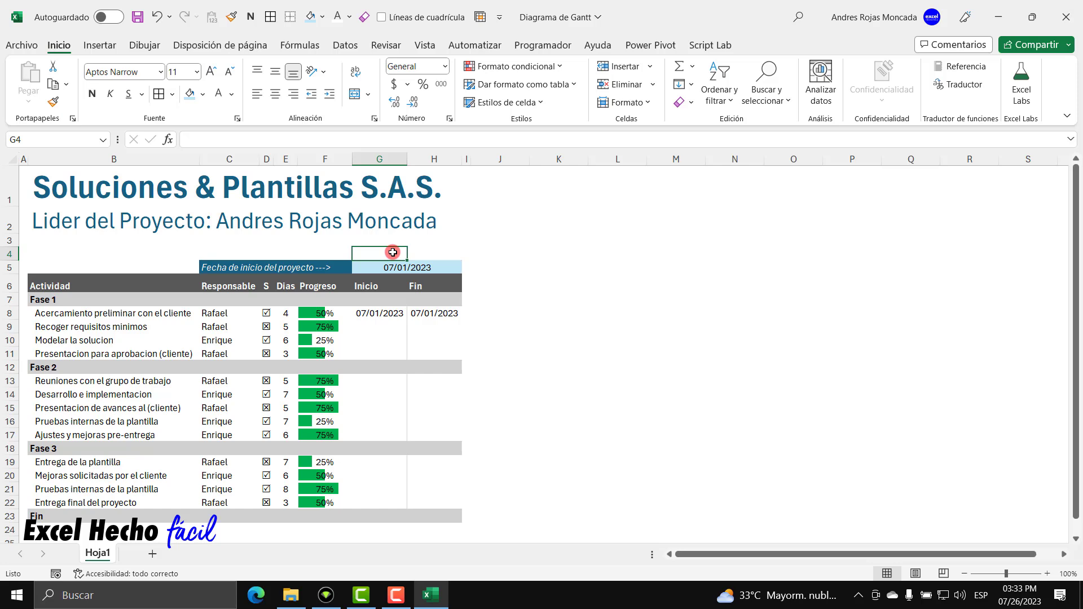
left_click(489, 171)
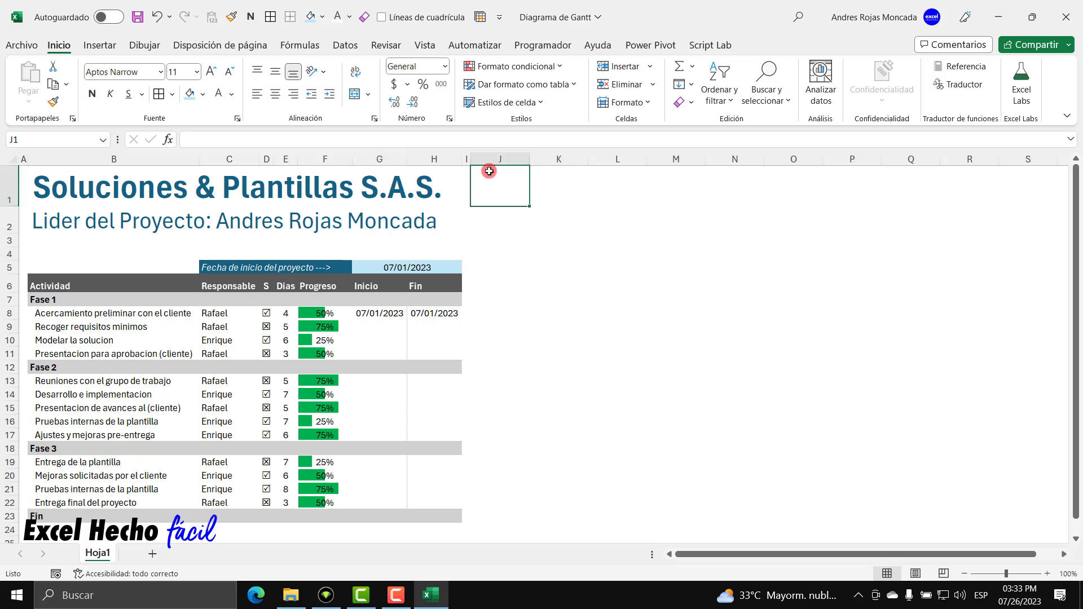
left_click(516, 47)
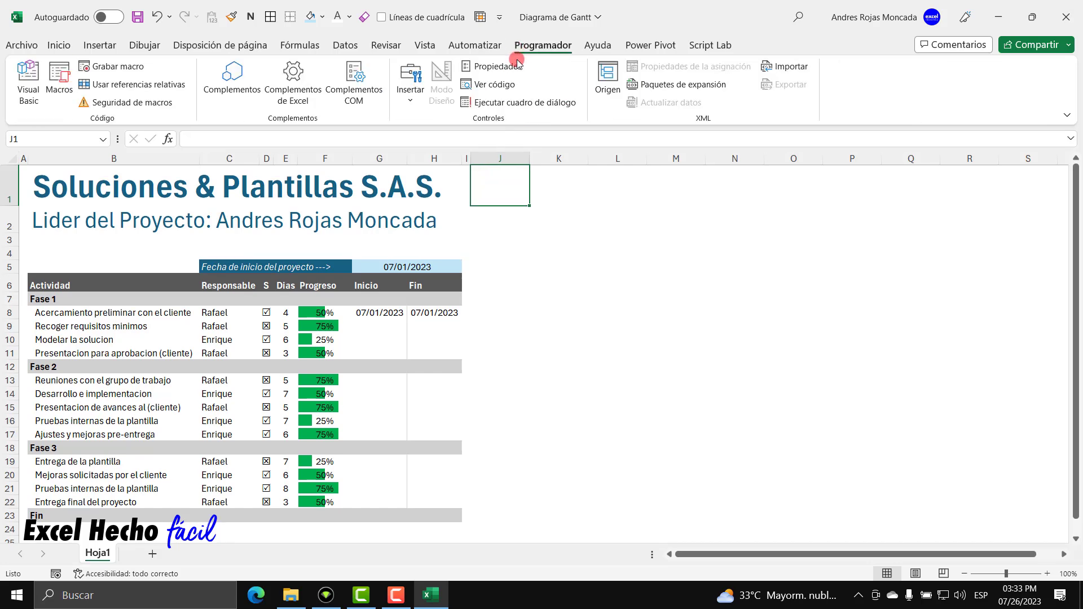
Draw a Scroll Bar form control beside the table over K5:Q11.
left_click(410, 97)
left_click(430, 155)
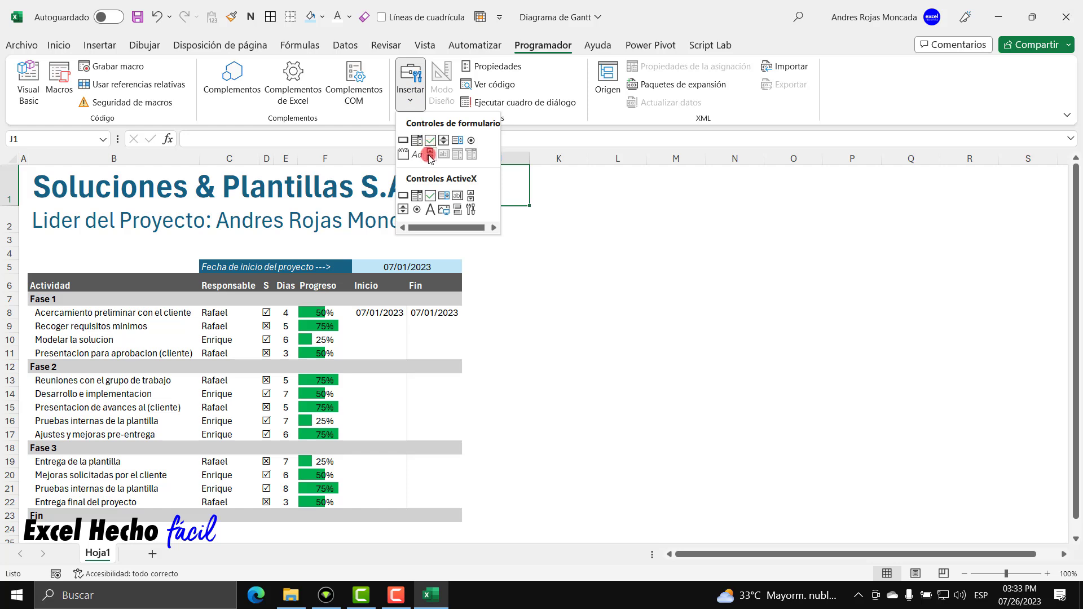
left_click_drag(534, 255, 951, 363)
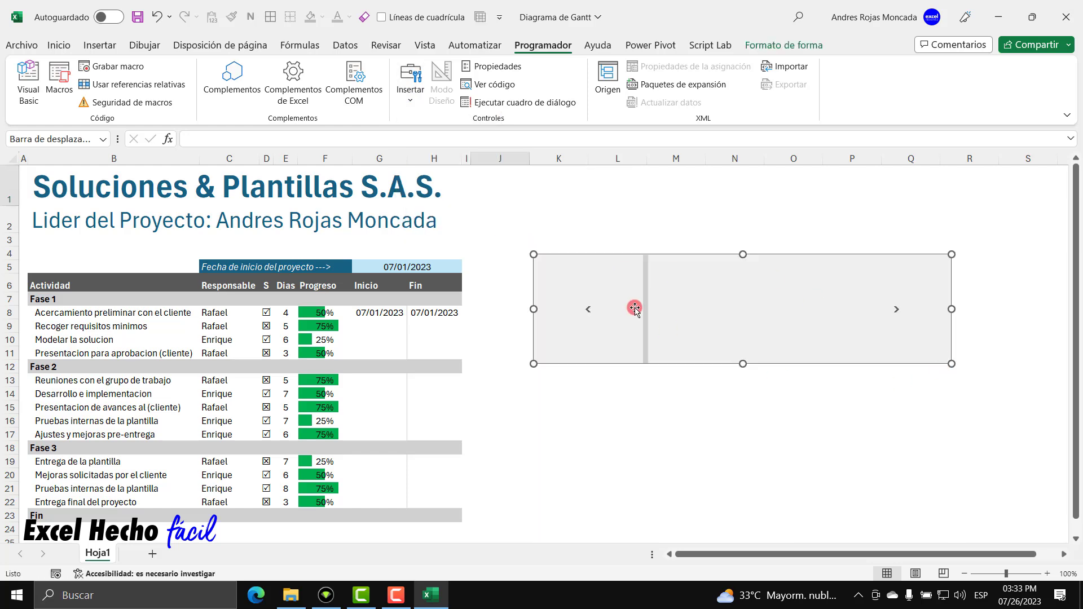
In the scroll bar's Format Control settings, change the Maximum value from 100 to 365.
right_click(700, 297)
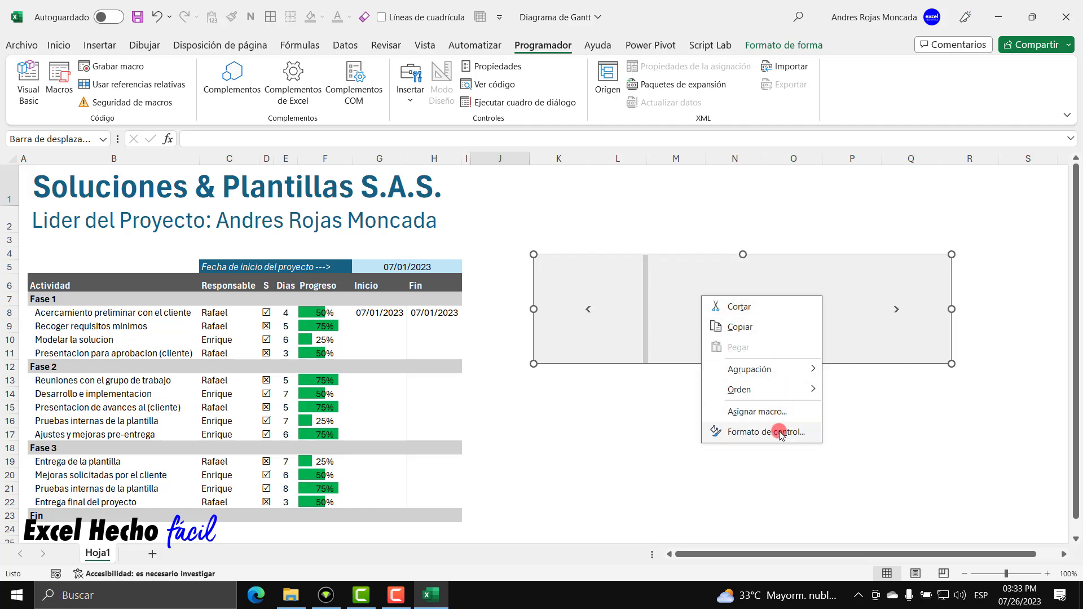
left_click(780, 432)
left_click_drag(701, 113, 701, 186)
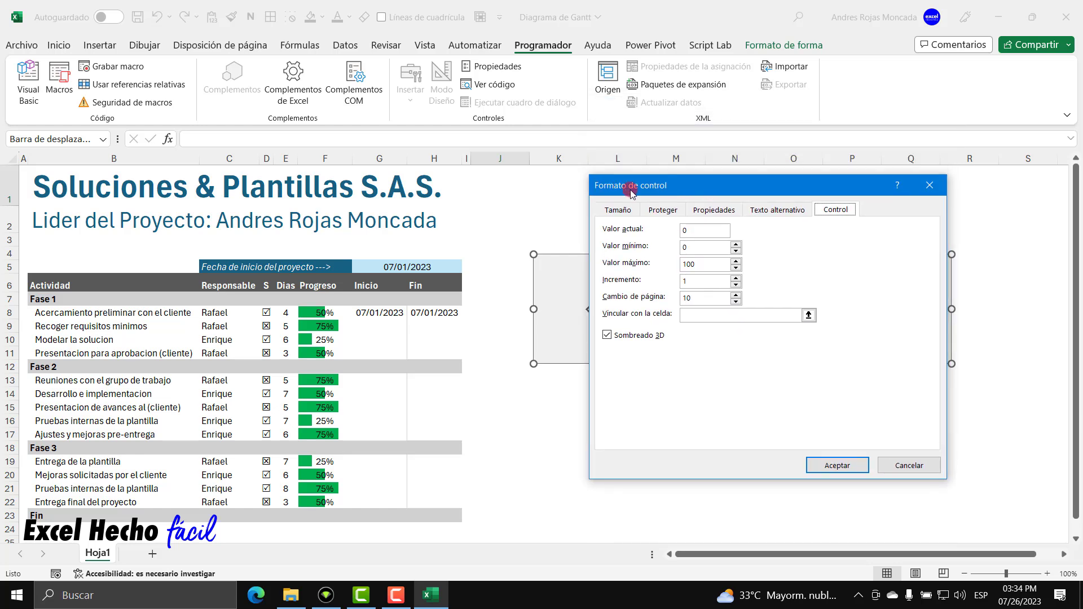
left_click(688, 231)
left_click(690, 249)
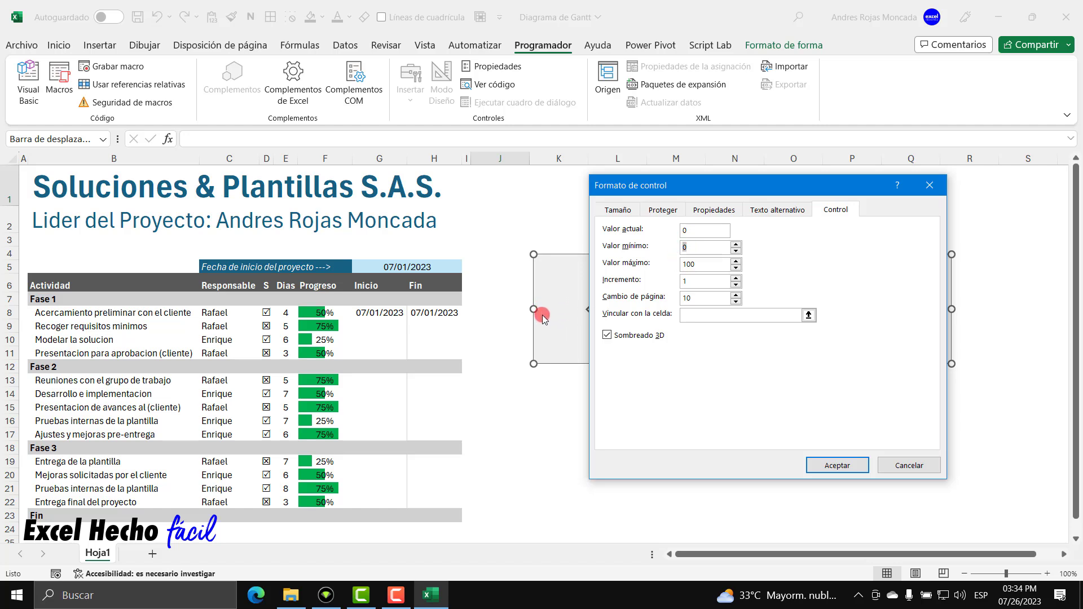
double_click(697, 274)
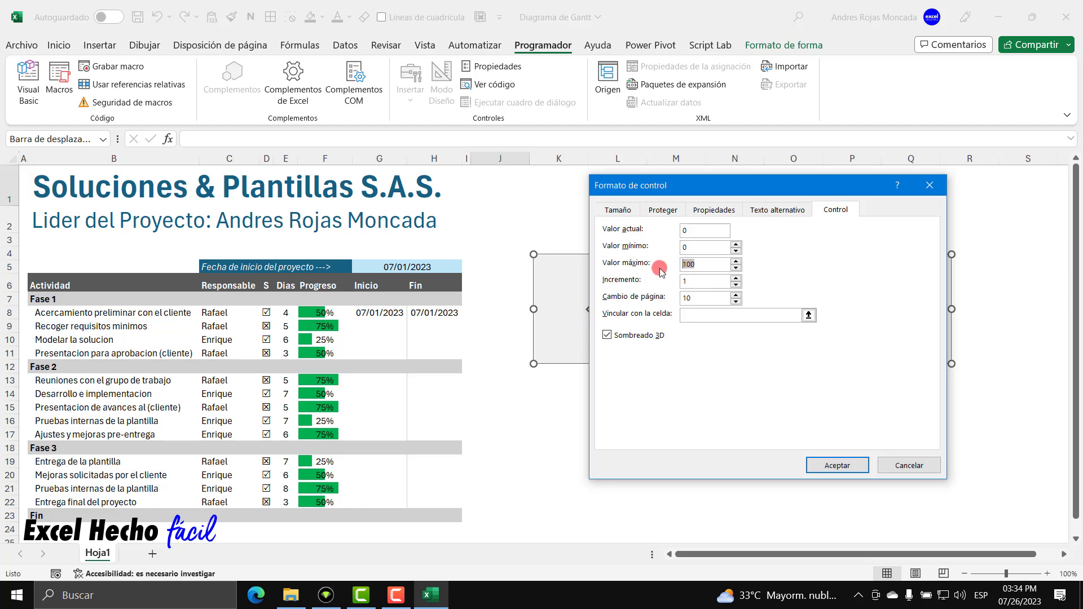
type("365")
Link the scroll bar to cell $G$4 and confirm the settings.
left_click(692, 315)
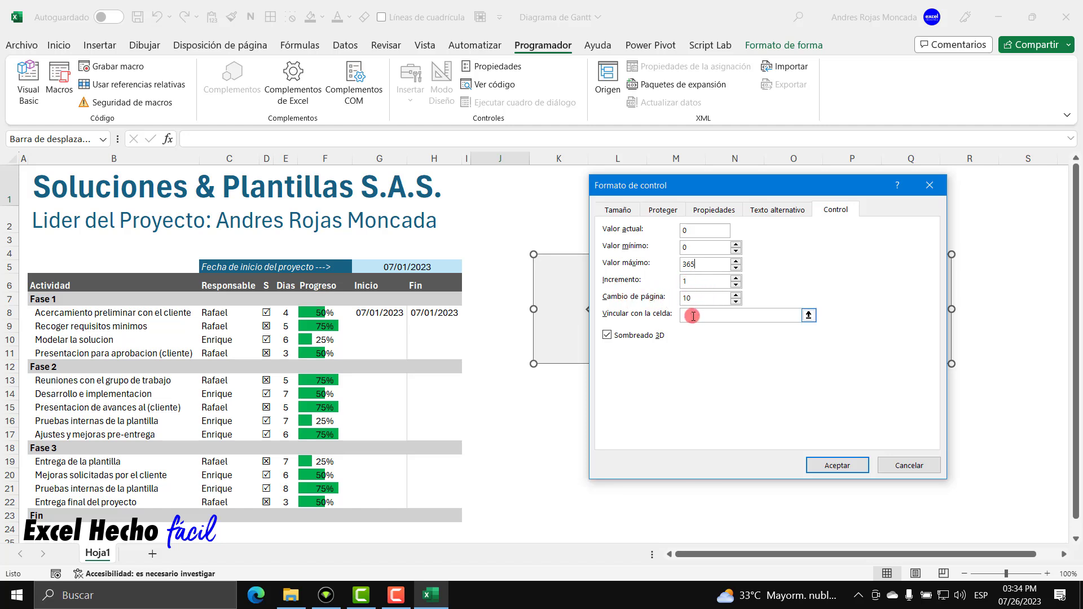
left_click(809, 316)
left_click(810, 316)
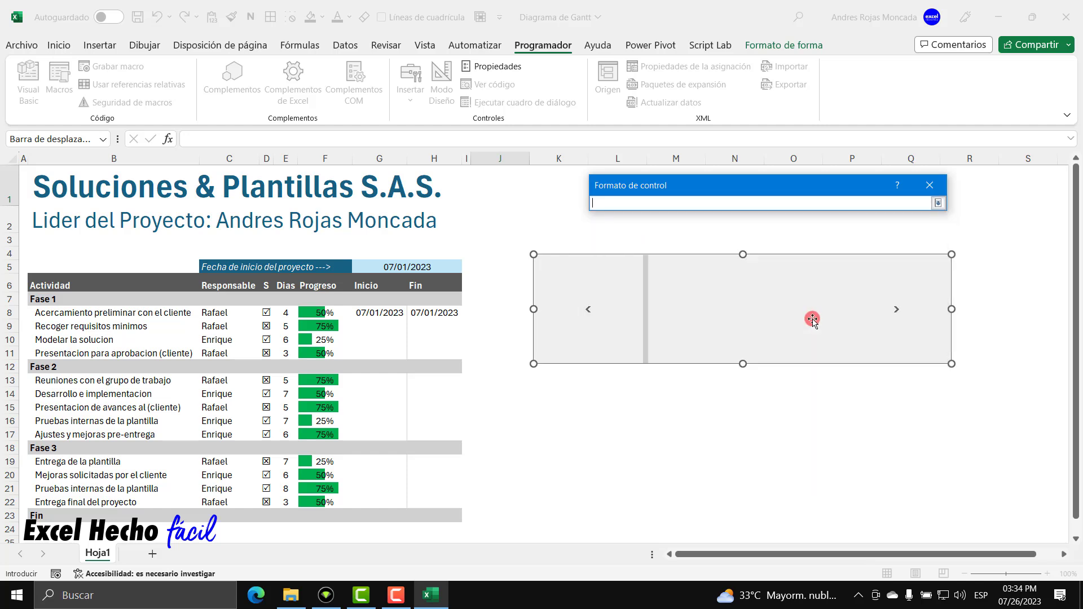
left_click(383, 252)
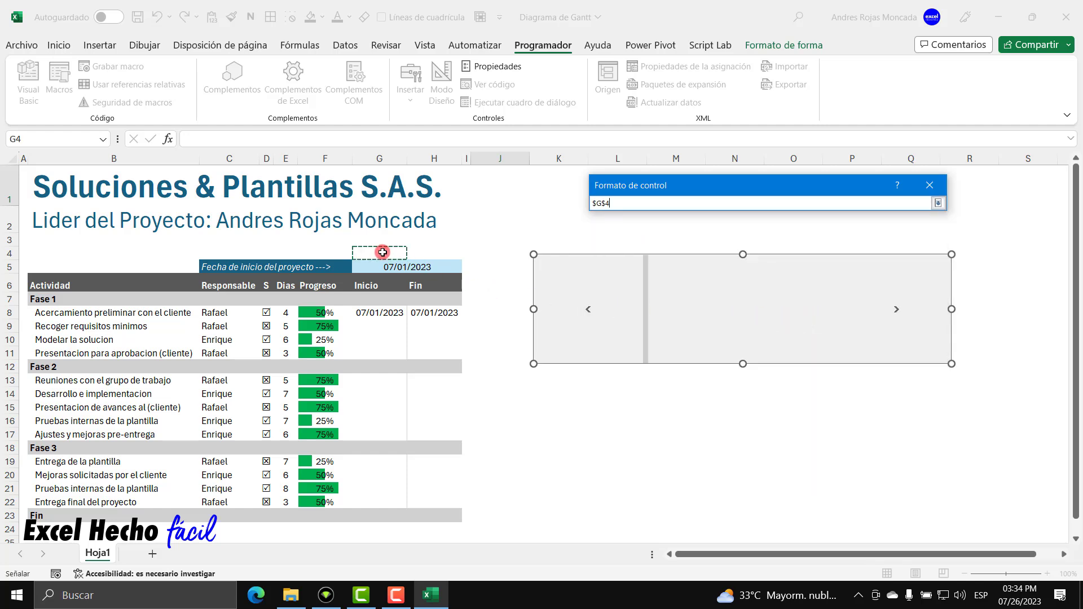
left_click(938, 202)
left_click(837, 465)
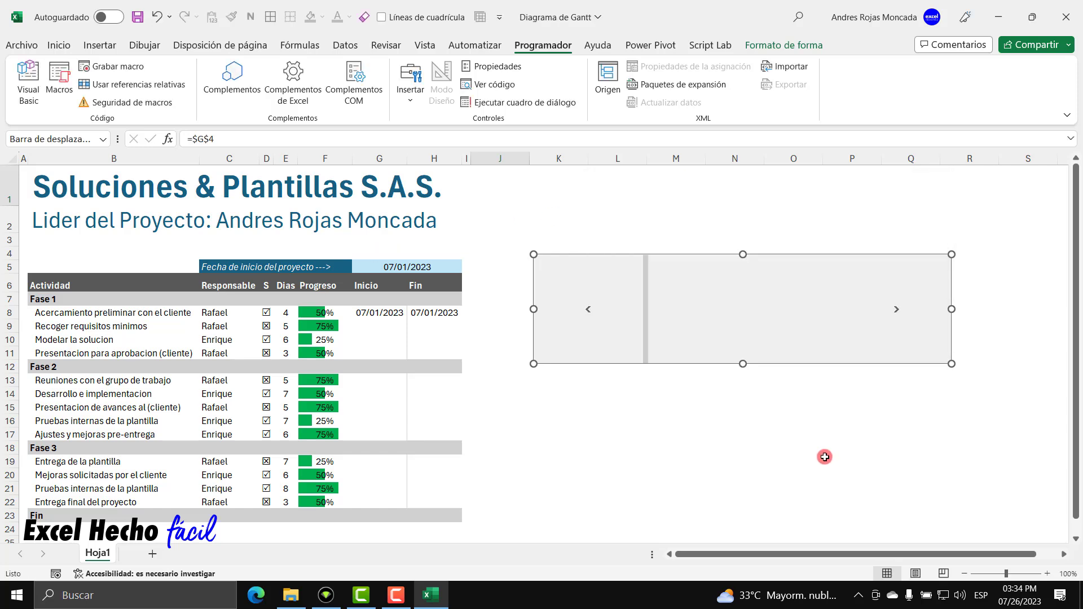
Test the scroll bar arrows, watching the day offset in G4 rise.
key("Escape")
left_click(898, 311)
left_click(902, 316)
left_click(902, 313)
left_click(902, 312)
left_click(902, 312)
left_click(901, 312)
left_click(899, 311)
left_click_drag(644, 328, 705, 333)
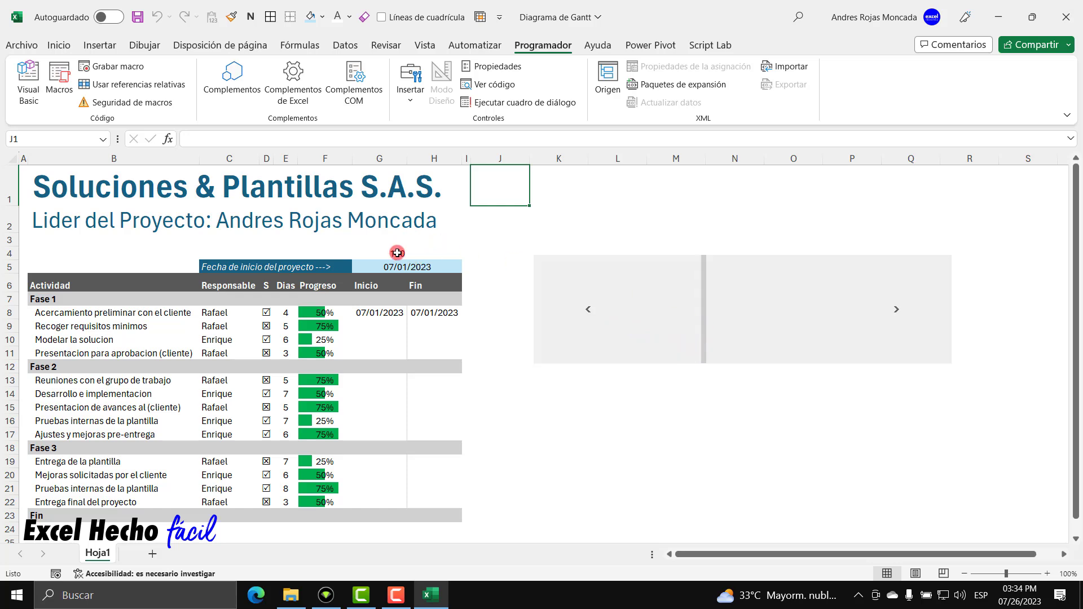
left_click_drag(703, 300, 588, 310)
left_click(389, 250)
Enter the formula =G5+G4 in H4 to offset the start date by the scroll value.
left_click(426, 252)
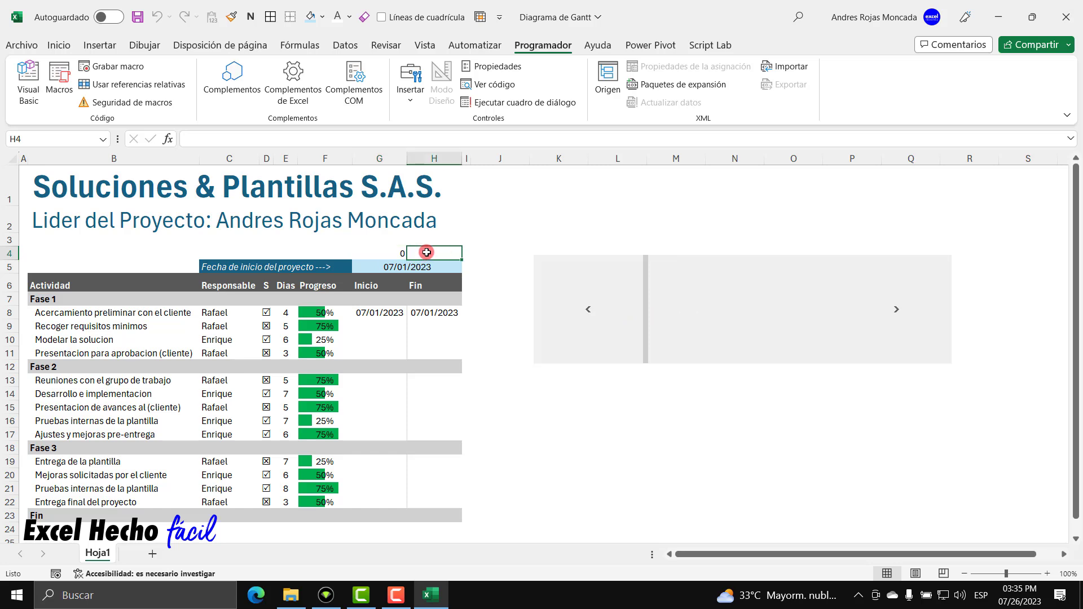
type("=")
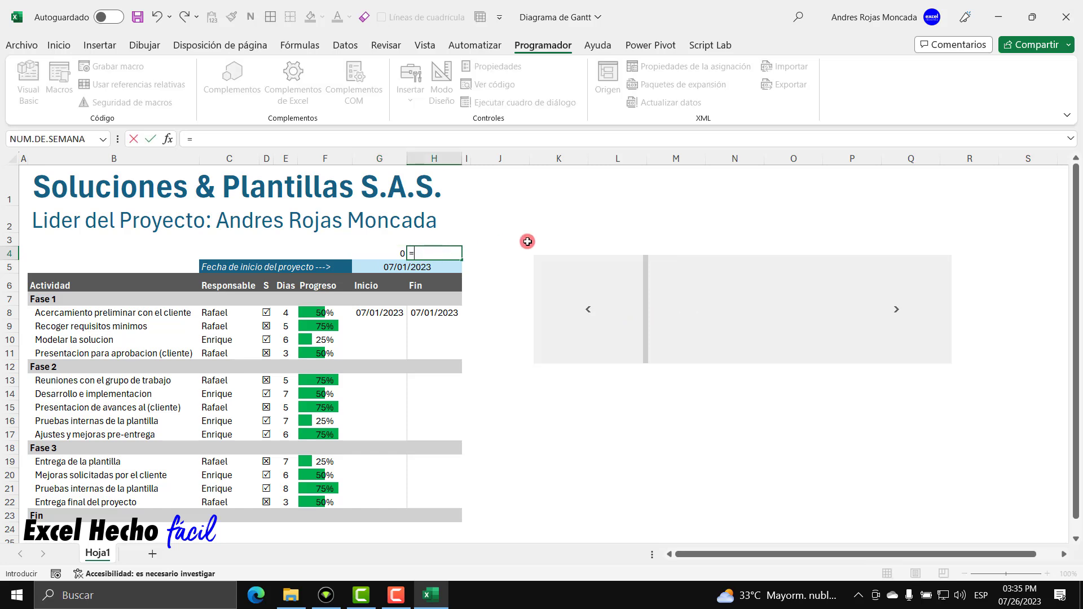
left_click(409, 269)
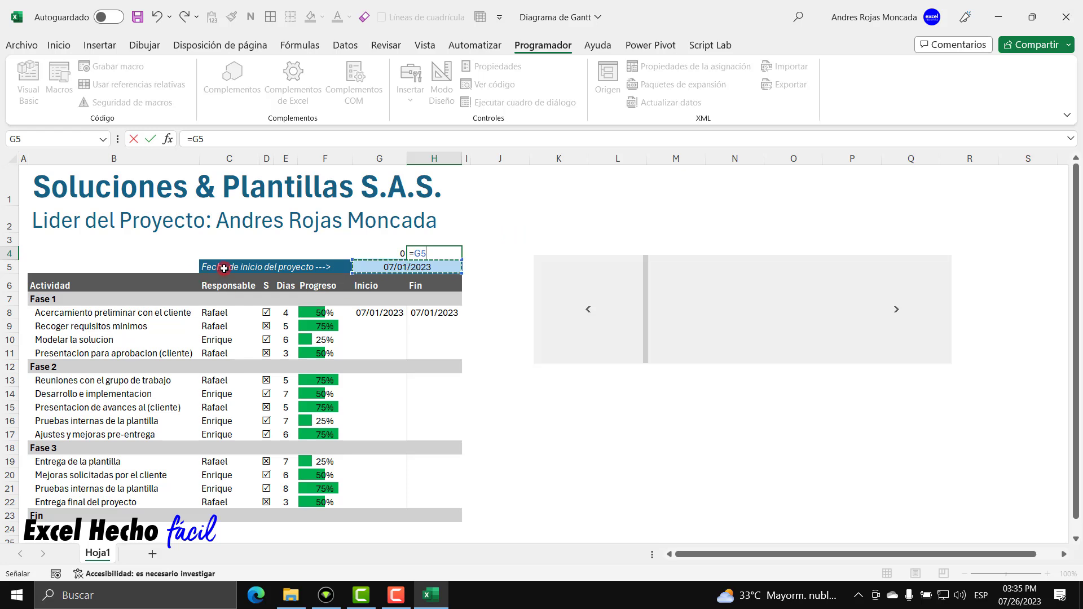
type("+")
left_click(383, 254)
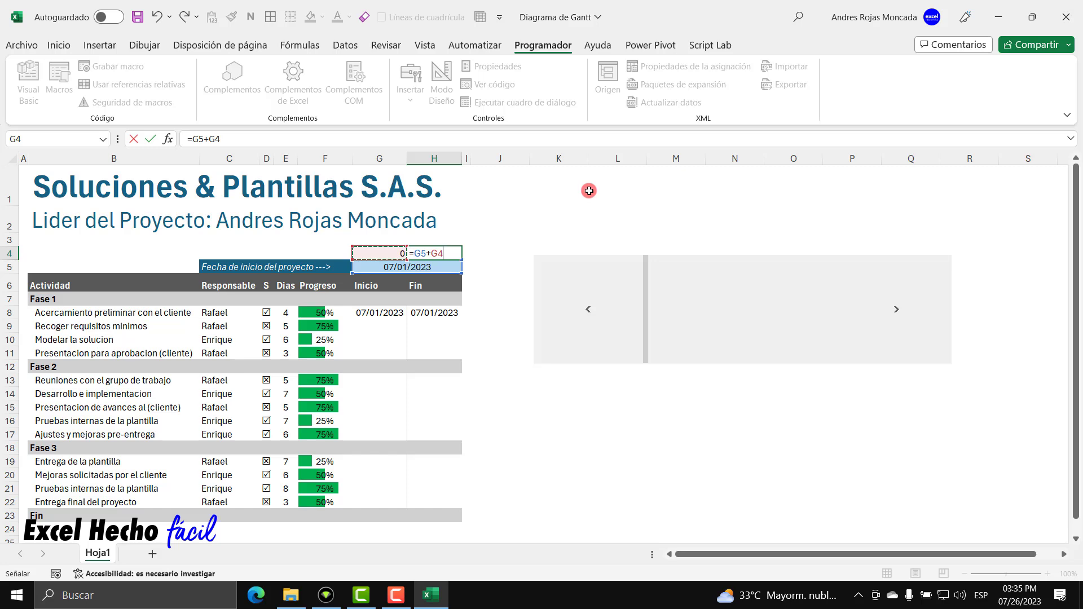
key("Return")
Resize the scroll bar into a compact bar sitting above the date cells.
left_click(426, 252)
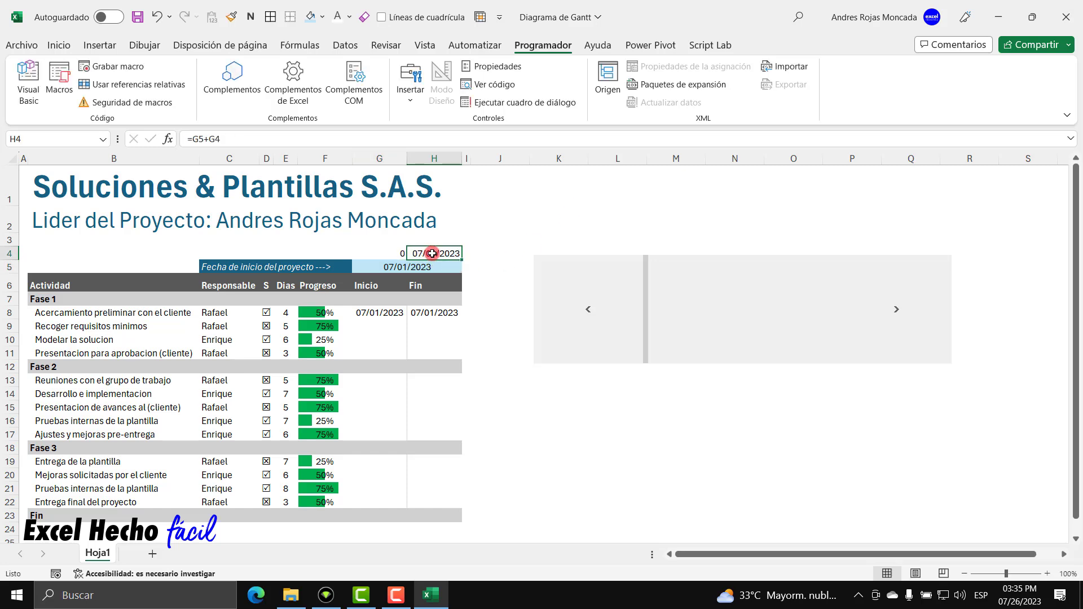
left_click_drag(398, 252, 421, 254)
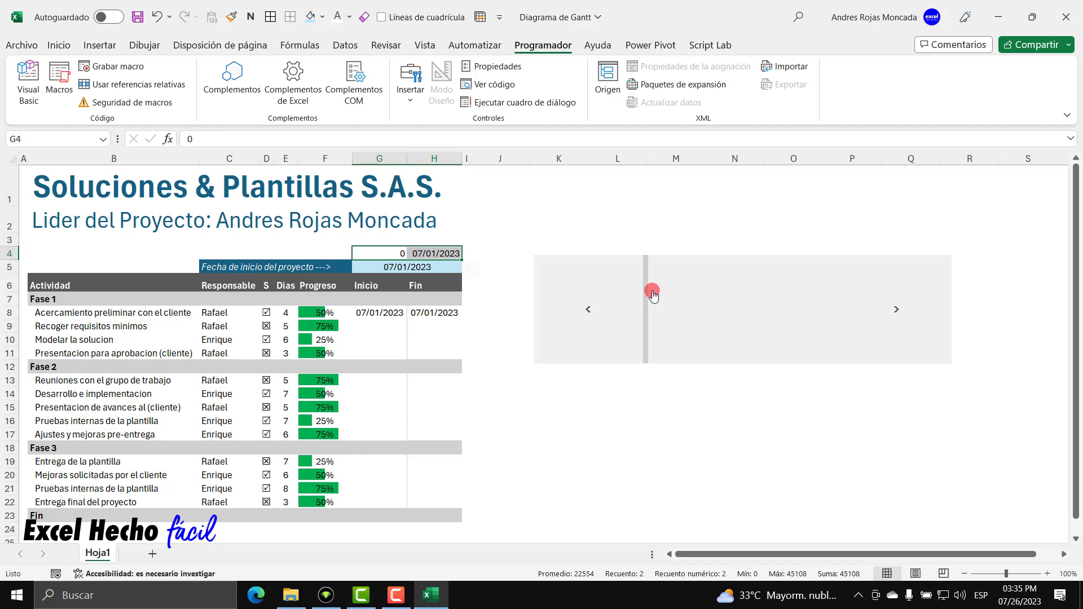
left_click(674, 234)
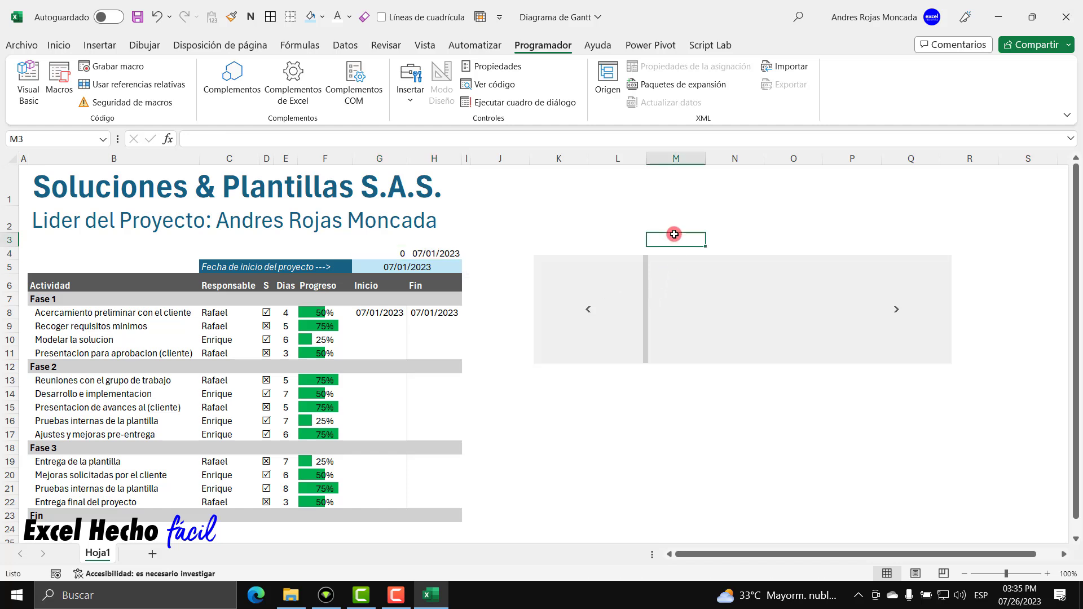
left_click(692, 266, "ctrl")
right_click(693, 266)
key("Escape")
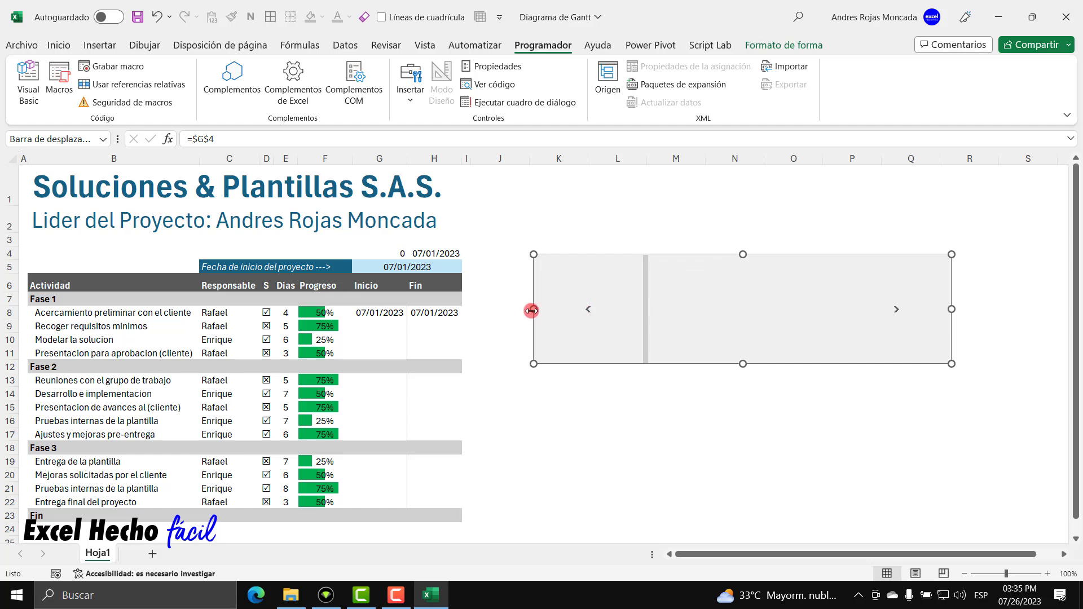
left_click_drag(532, 310, 352, 310)
left_click_drag(652, 254, 651, 246)
left_click_drag(652, 364, 652, 232)
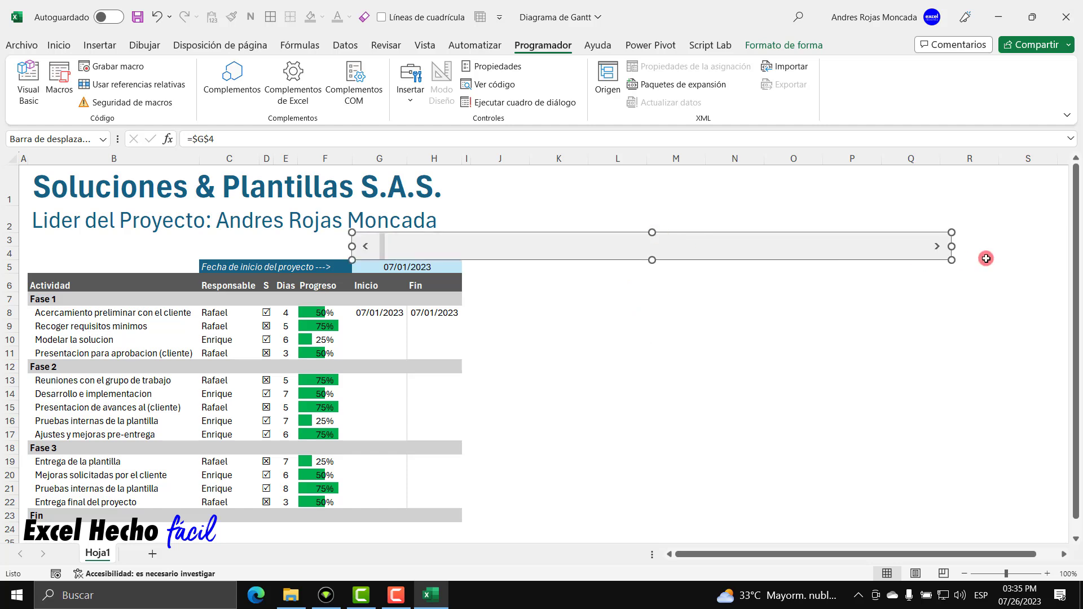
left_click_drag(952, 246, 407, 246)
key("Escape")
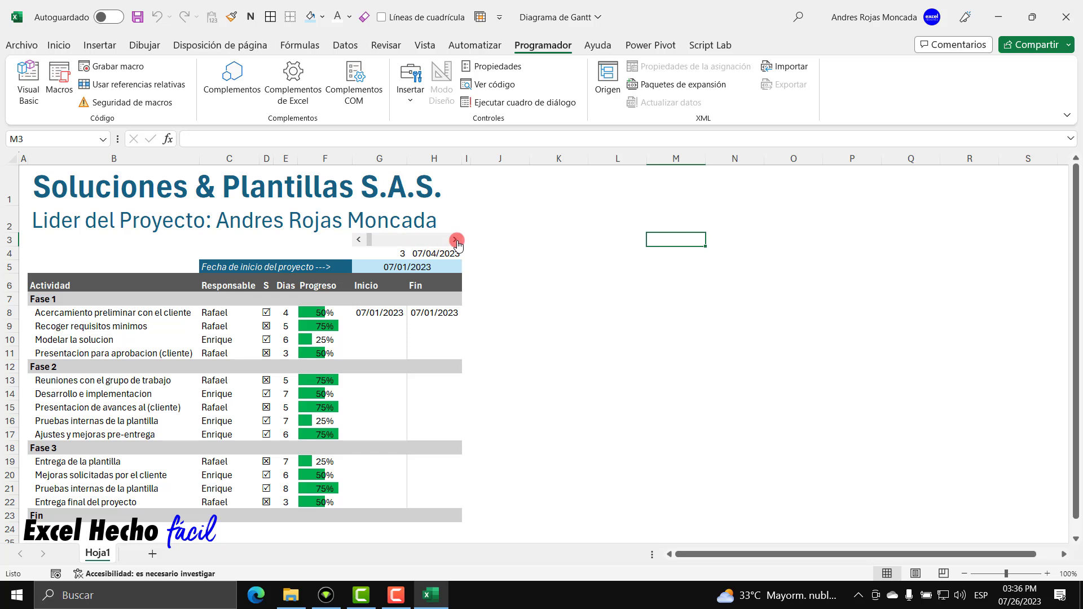
Advance the date six days with the scroll bar, then reset the offset to 0.
left_click(455, 240)
left_click(456, 240)
left_click(456, 239)
left_click(456, 240)
left_click(456, 239)
left_click(456, 240)
left_click(456, 239)
left_click(455, 240)
left_click(358, 240)
left_click(496, 265)
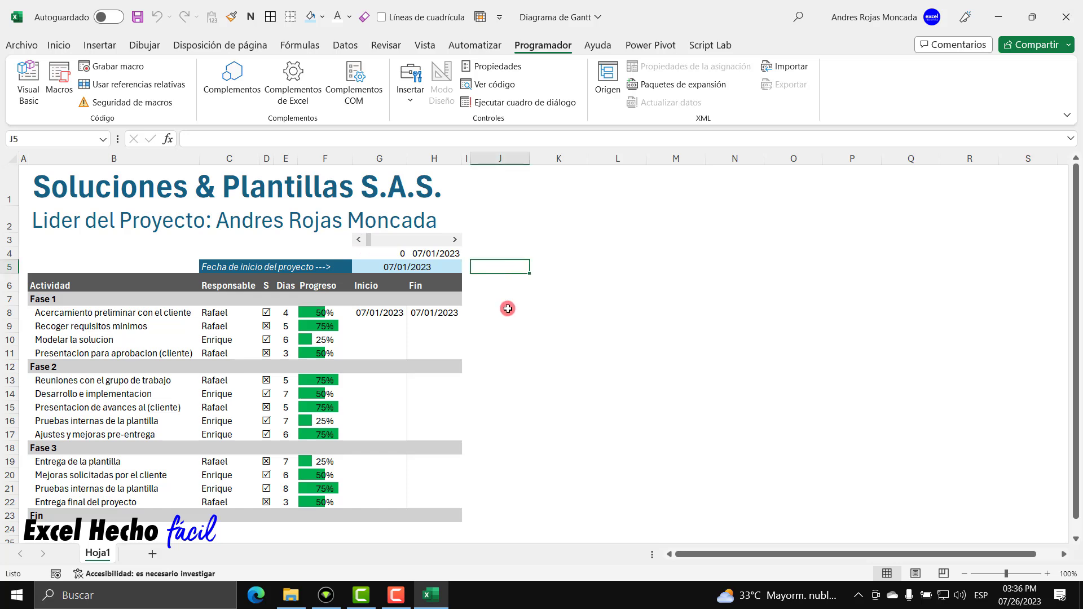
key("Down")
key("Left")
key("Left")
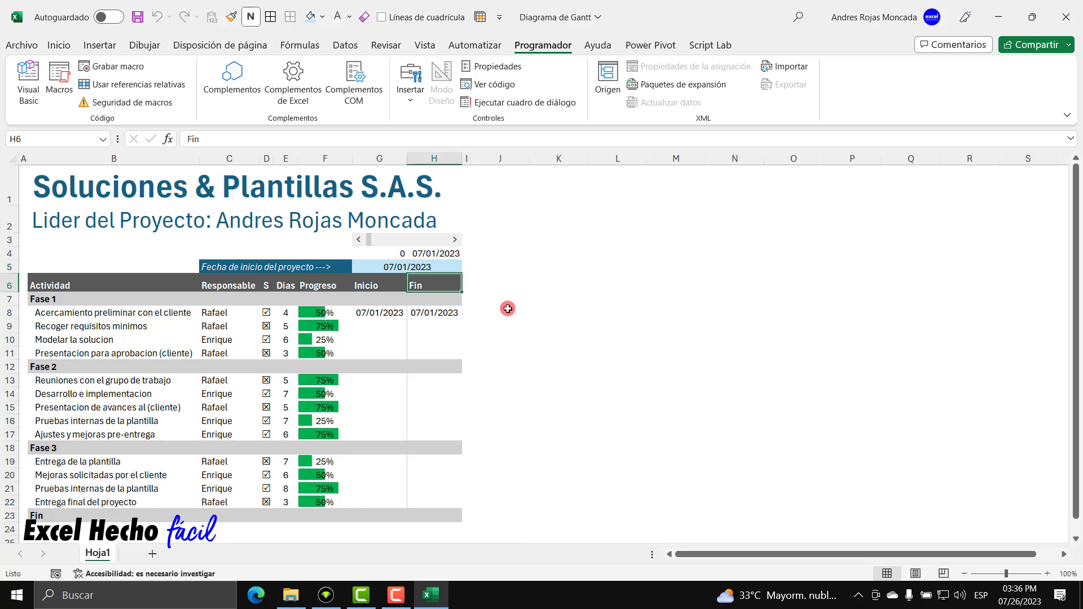
key("Right")
key("Right")
key("Left")
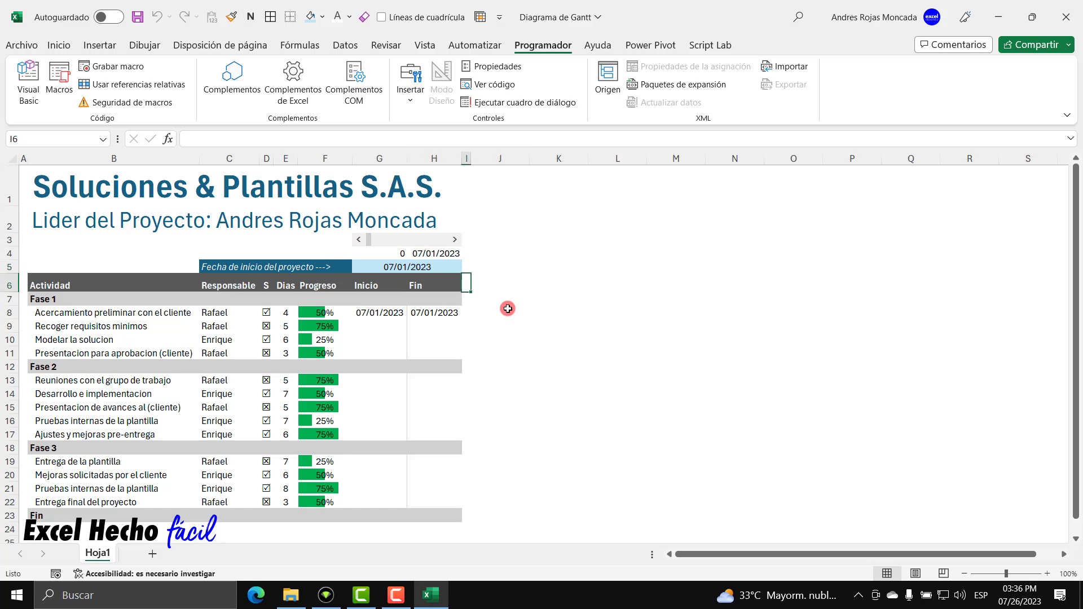
key("Right")
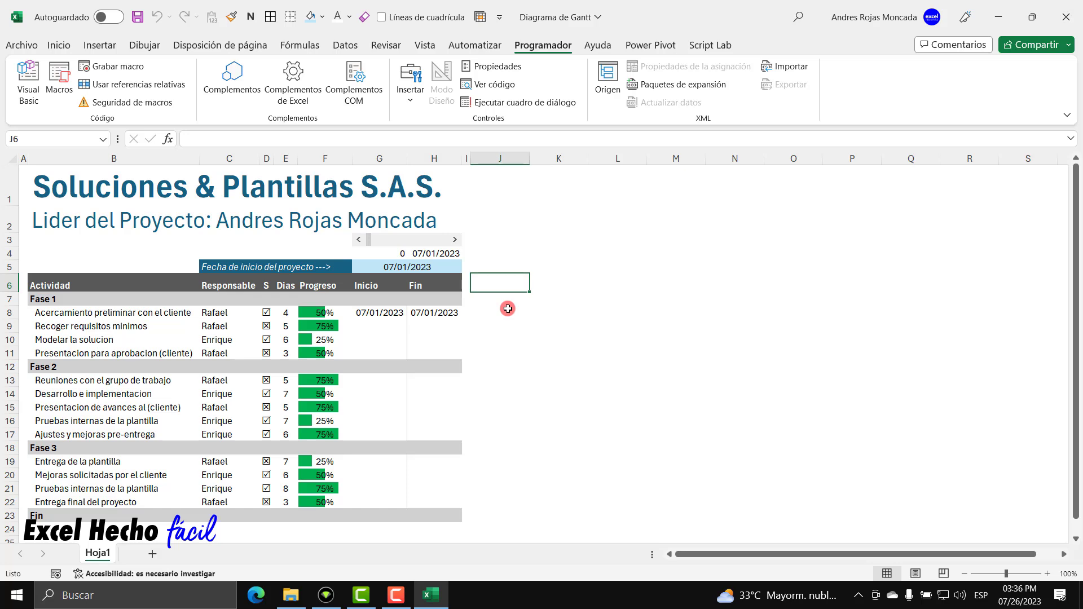
Enter =H4 in J6 so the timeline starts at 07/01/2023.
type("=")
key("Up")
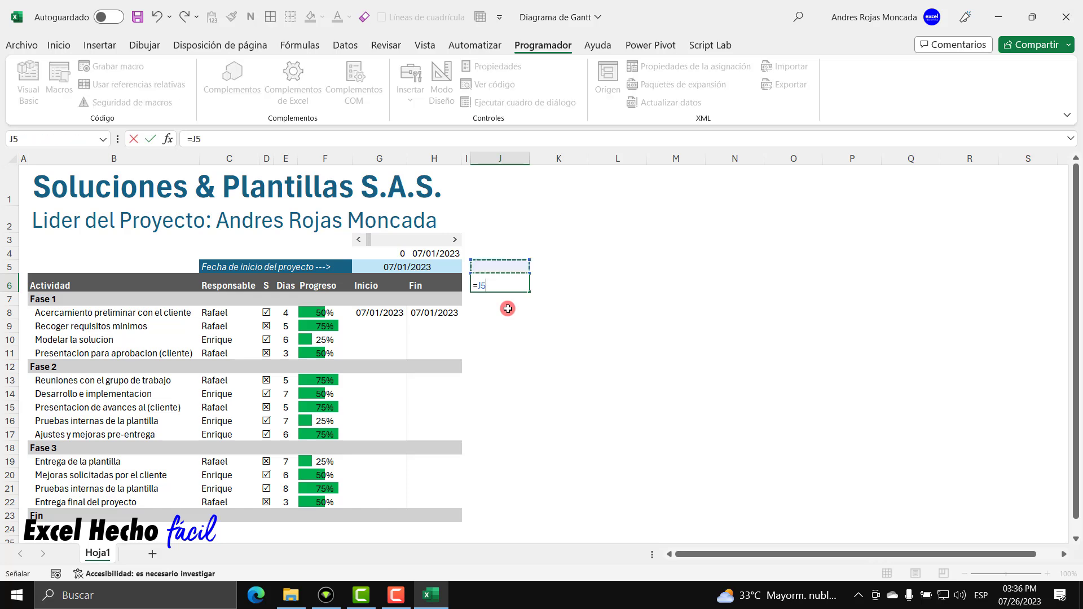
key("Up")
key("Left")
key("Left")
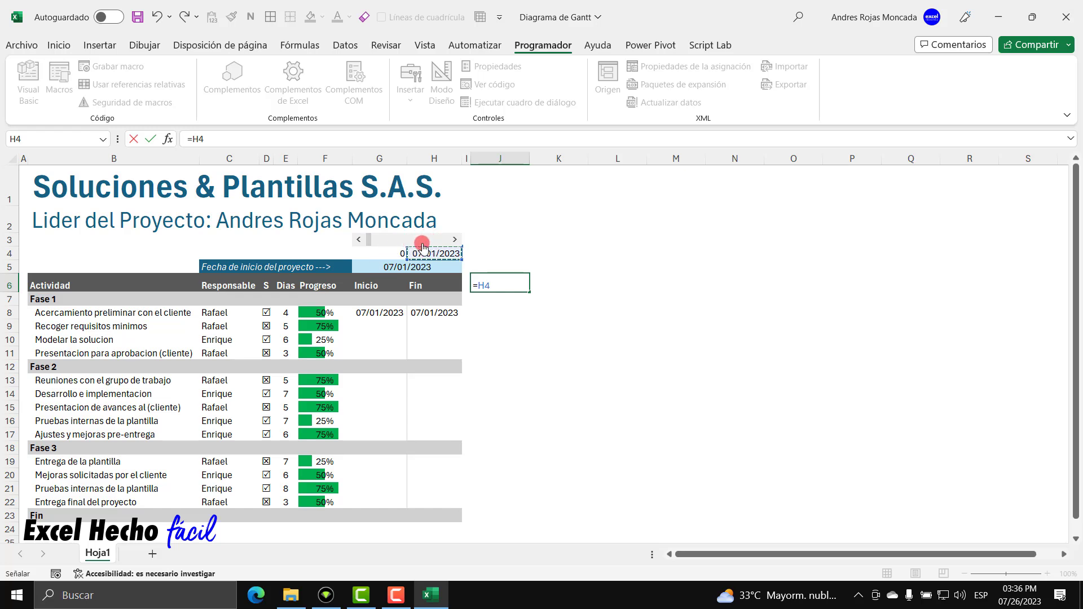
key("Return")
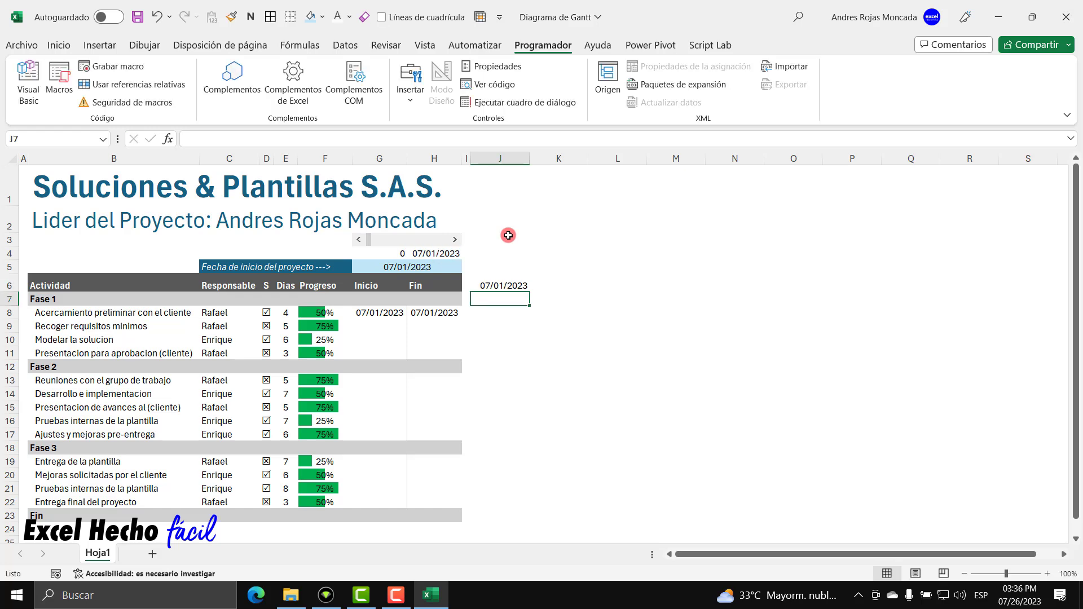
left_click(514, 284)
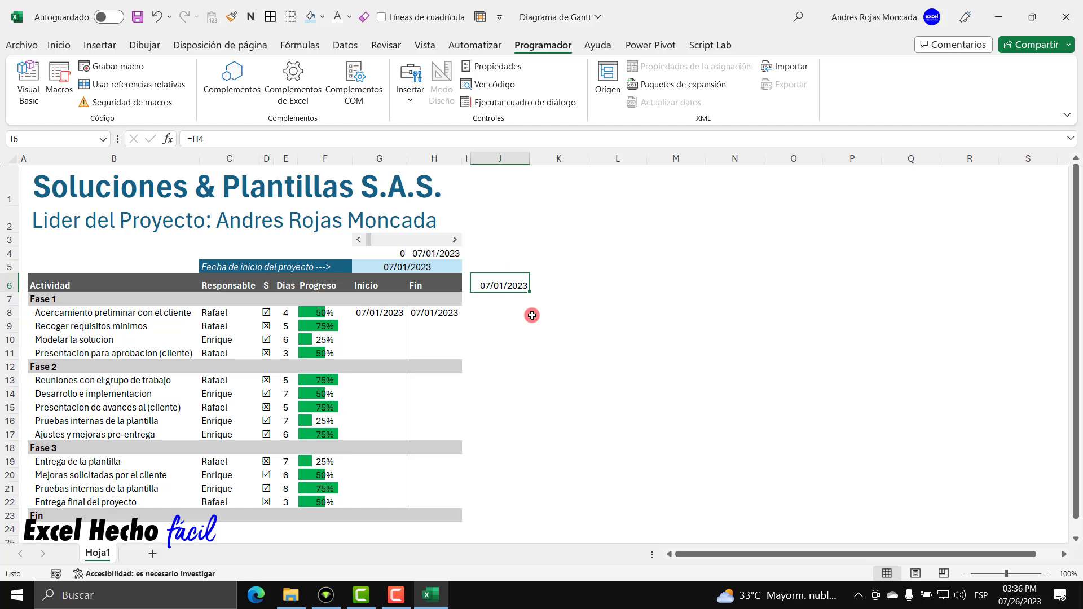
Enter =J6+1 in K6 to show the next day, 07/02/2023.
left_click(541, 286)
type("=")
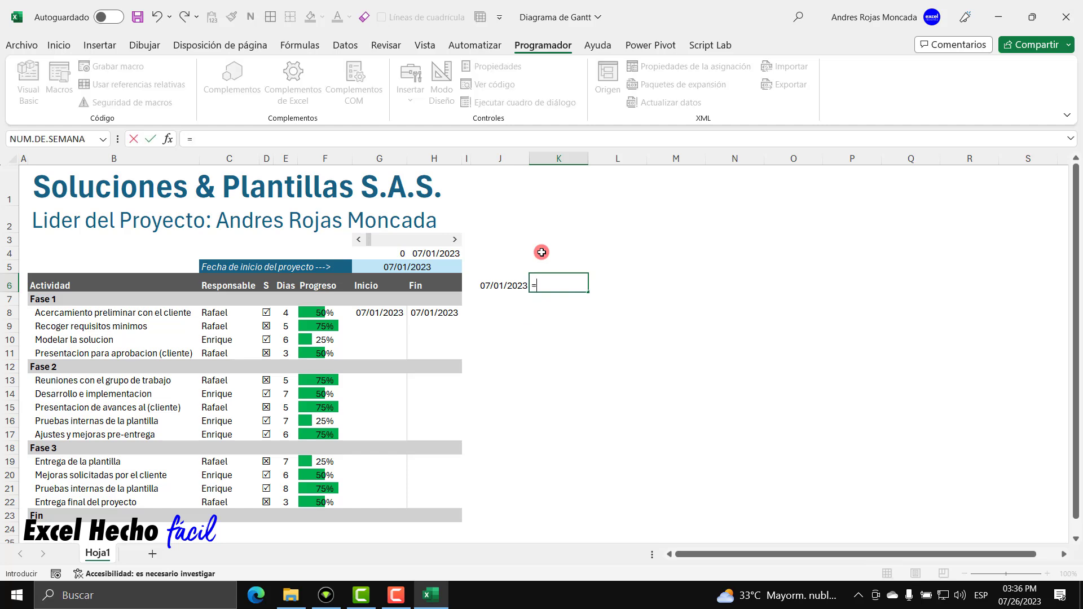
key("Left")
type("+")
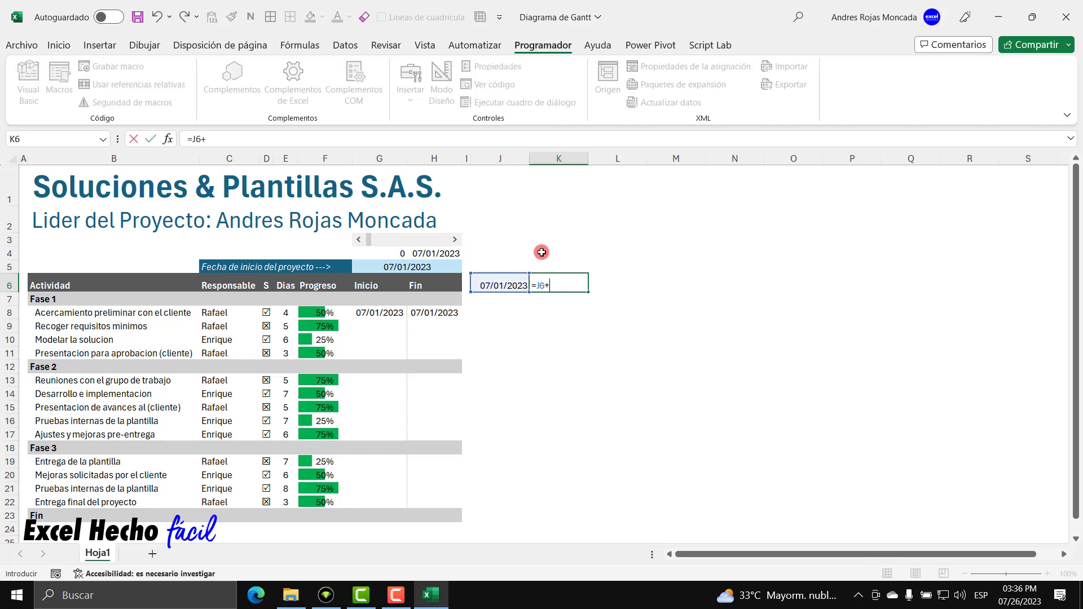
key("Return")
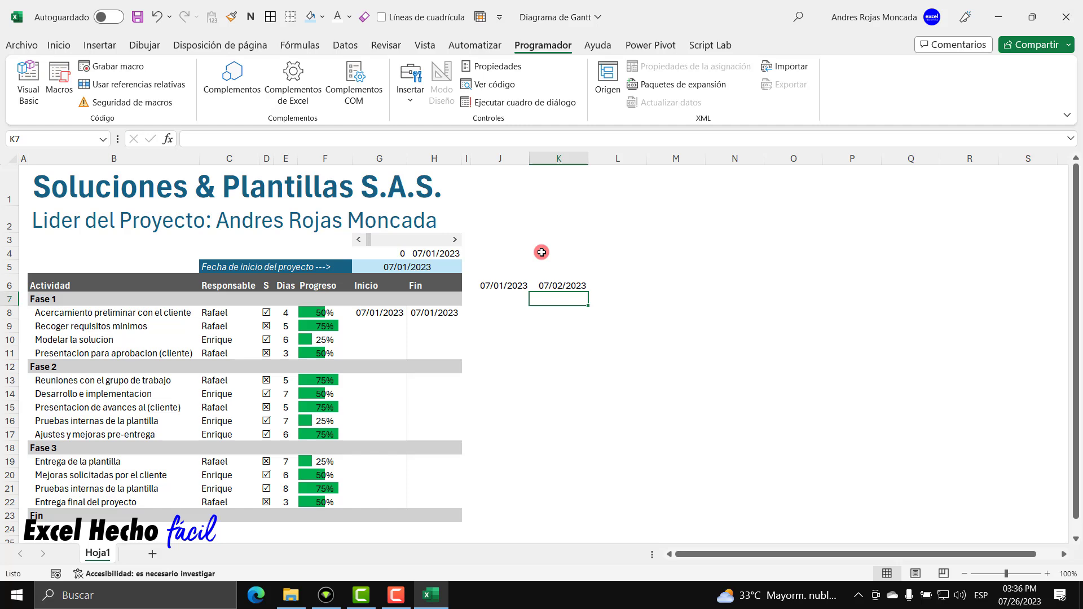
left_click(556, 287)
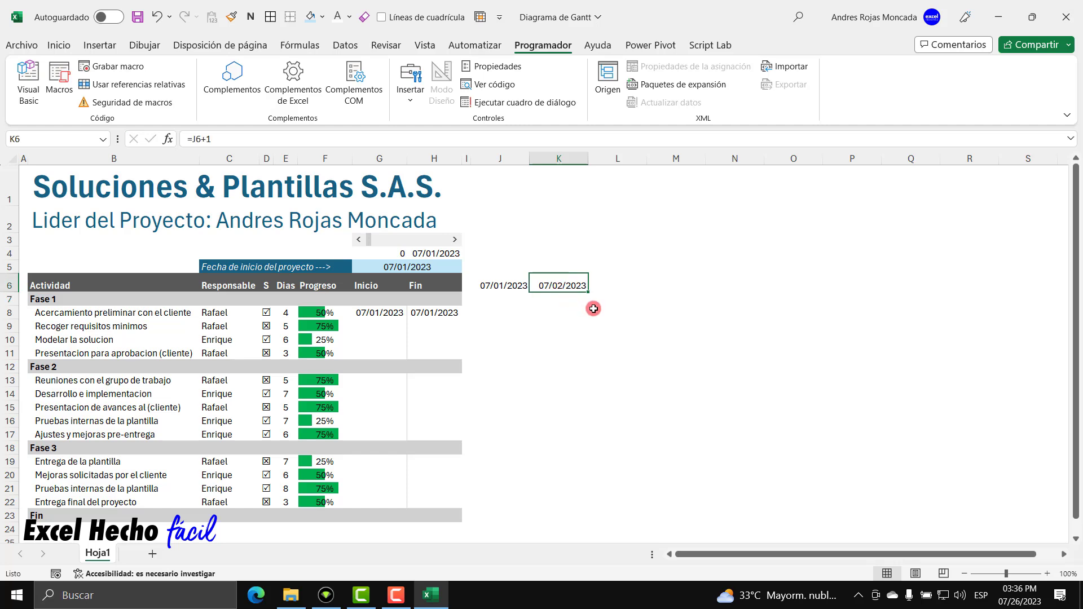
Fill K6's formula across row 6 to AN6 (07/31/2023) and clear the August dates in AO6:AQ6.
left_click_drag(588, 292, 966, 277)
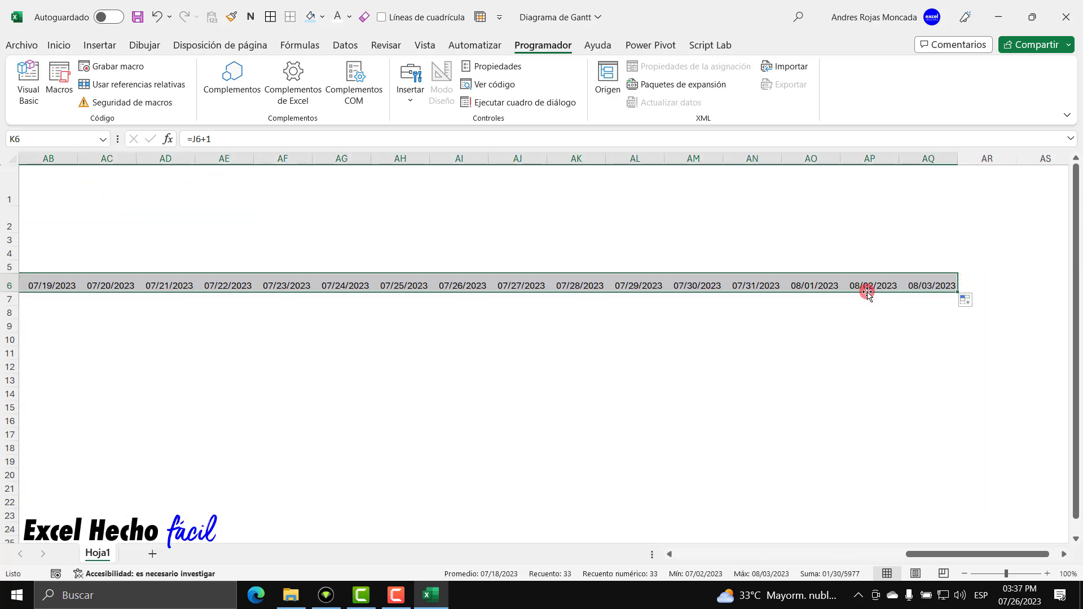
left_click(824, 283)
left_click_drag(824, 283, 938, 286)
left_click(361, 21)
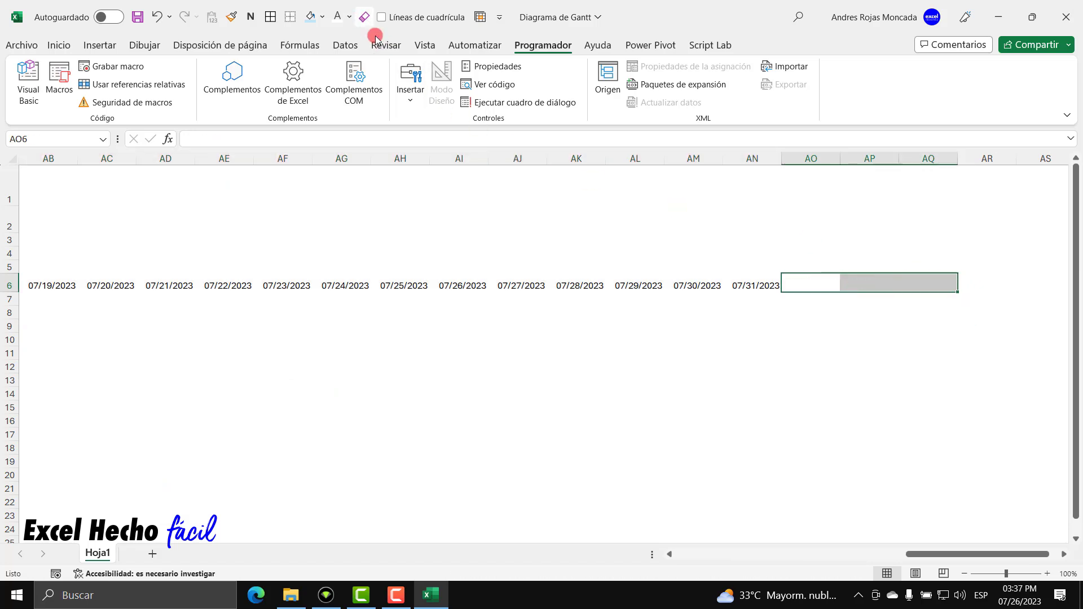
left_click(757, 283)
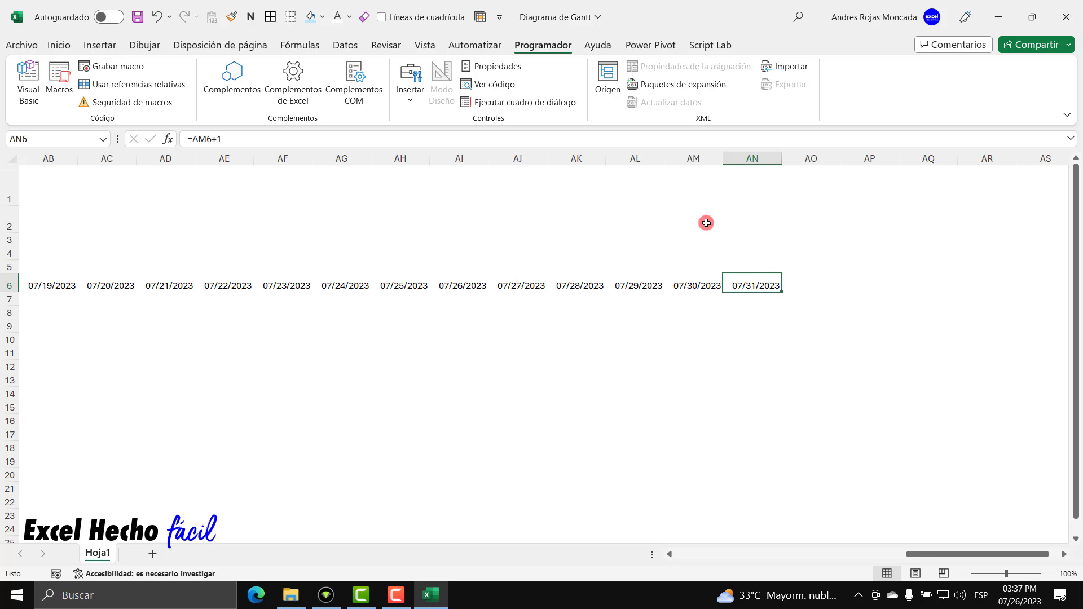
key("ctrl+shift+Left")
left_click_drag(798, 554, 727, 554)
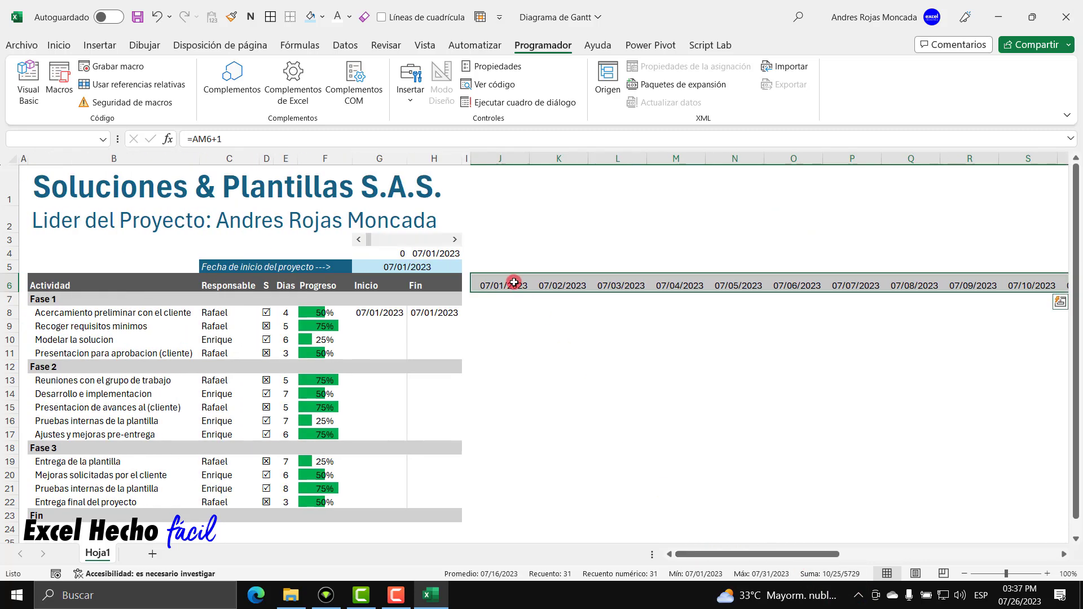
left_click(514, 283)
key("ctrl+shift+Right")
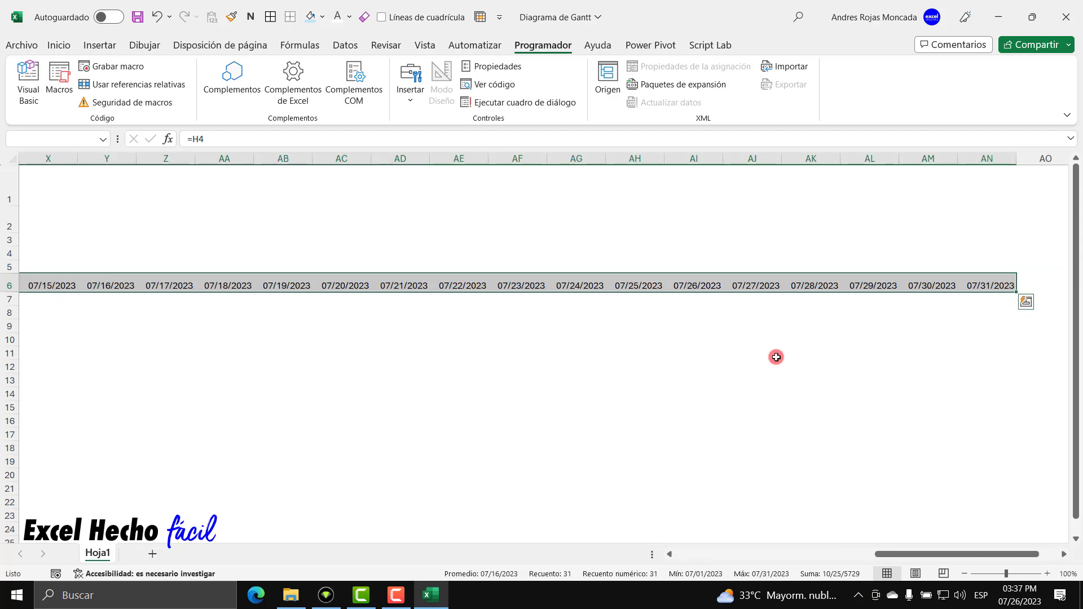
key("ctrl+BackSpace")
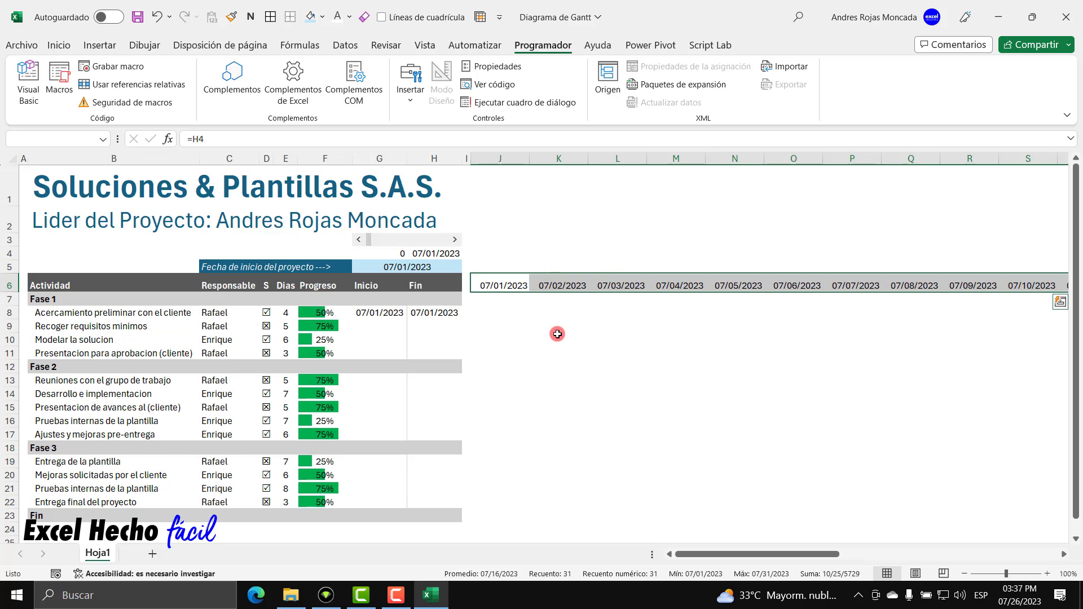
Apply the custom number format dd to J6:AN6 so only day numbers show.
key("ctrl+1")
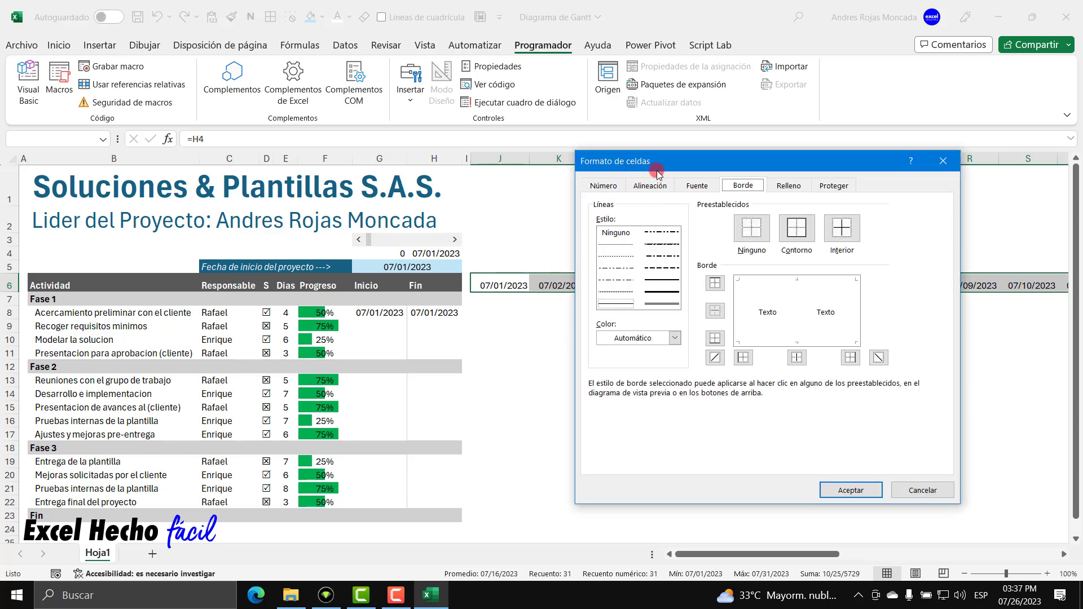
left_click_drag(664, 169, 757, 185)
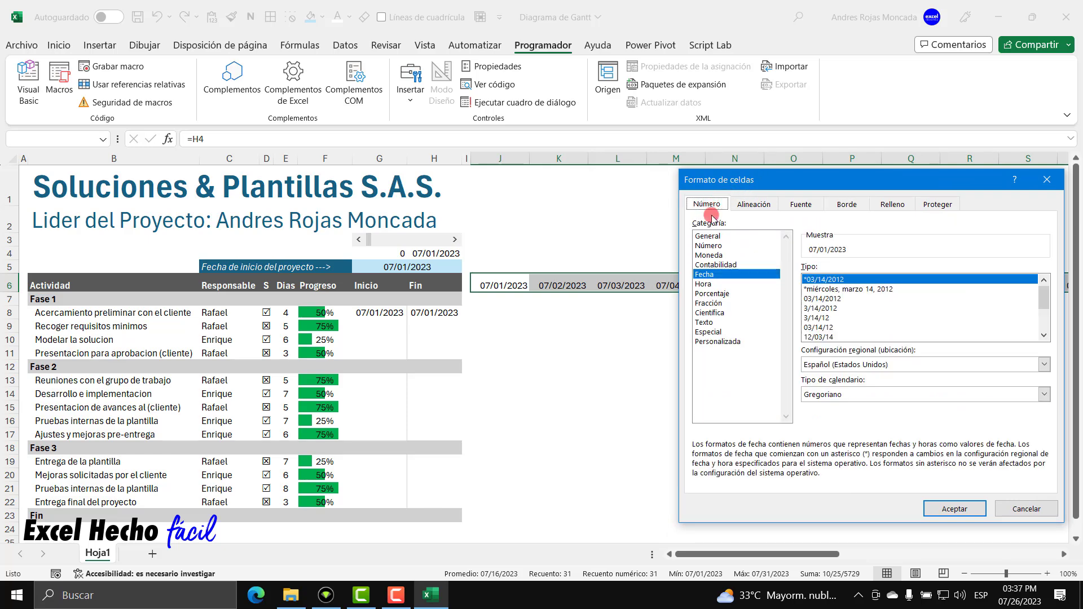
left_click(714, 341)
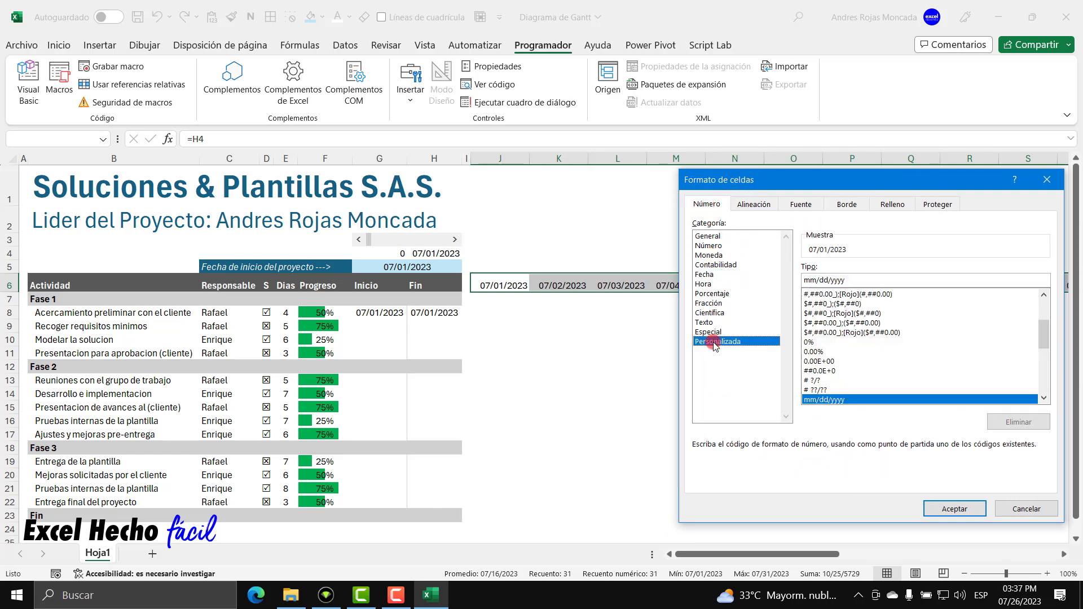
left_click_drag(844, 281, 792, 283)
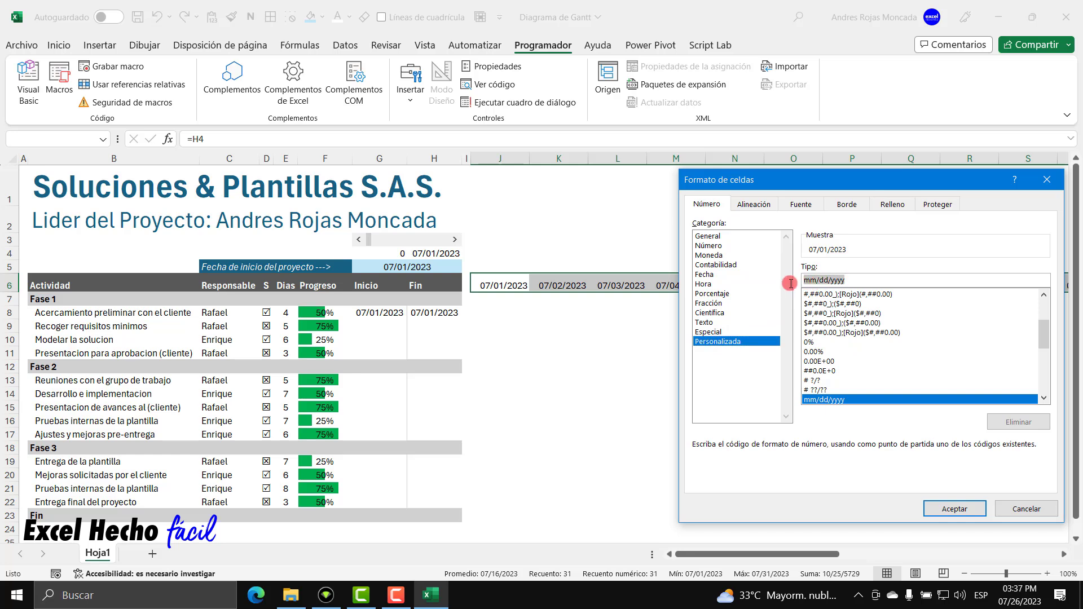
type("dd")
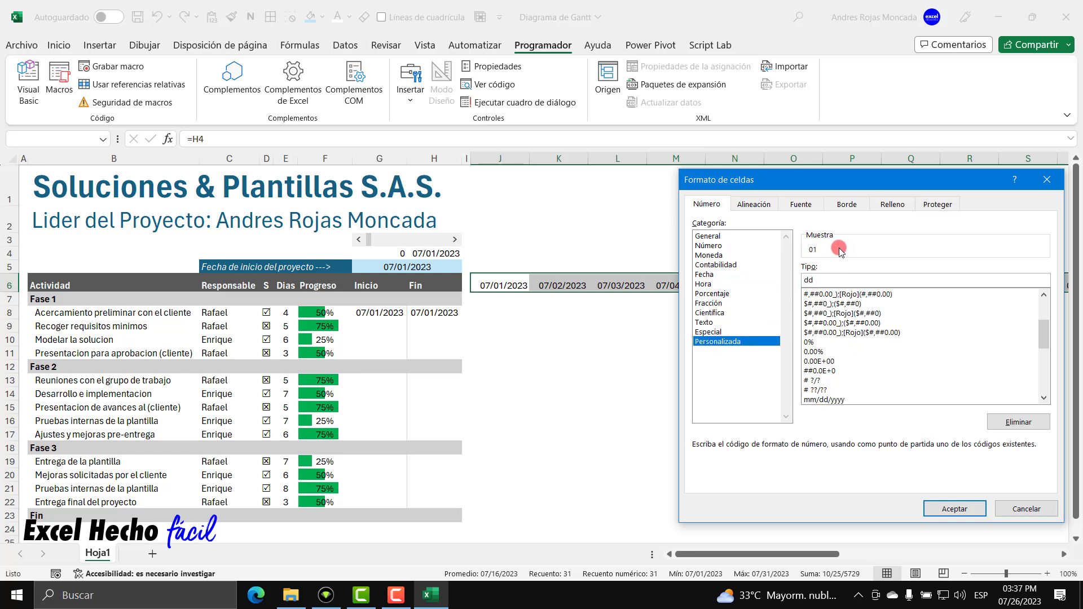
left_click(942, 509)
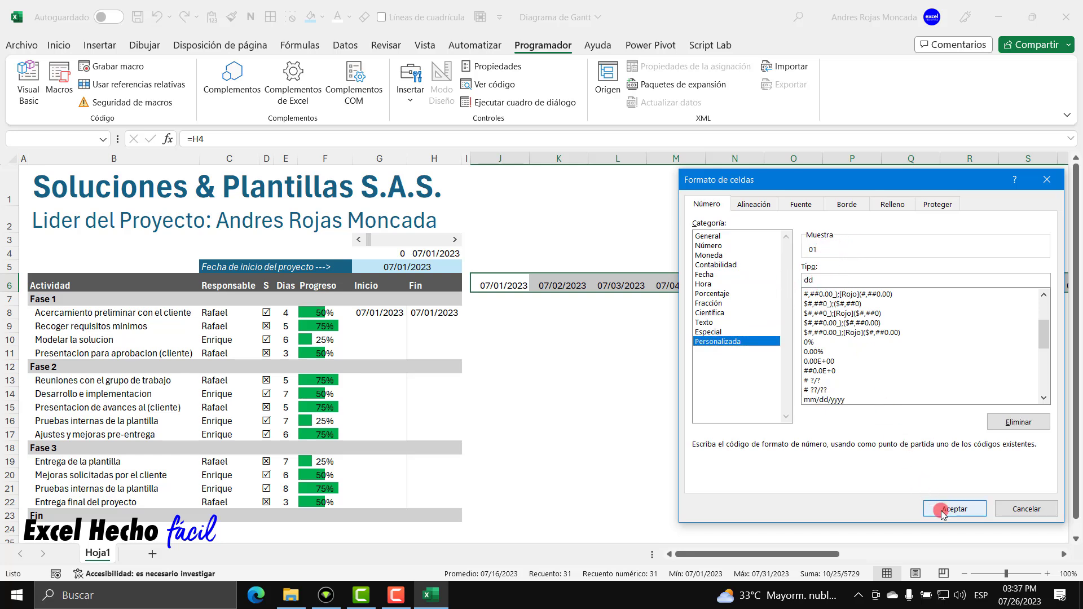
Set columns J through AN to a uniform width of 3.
left_click(502, 286)
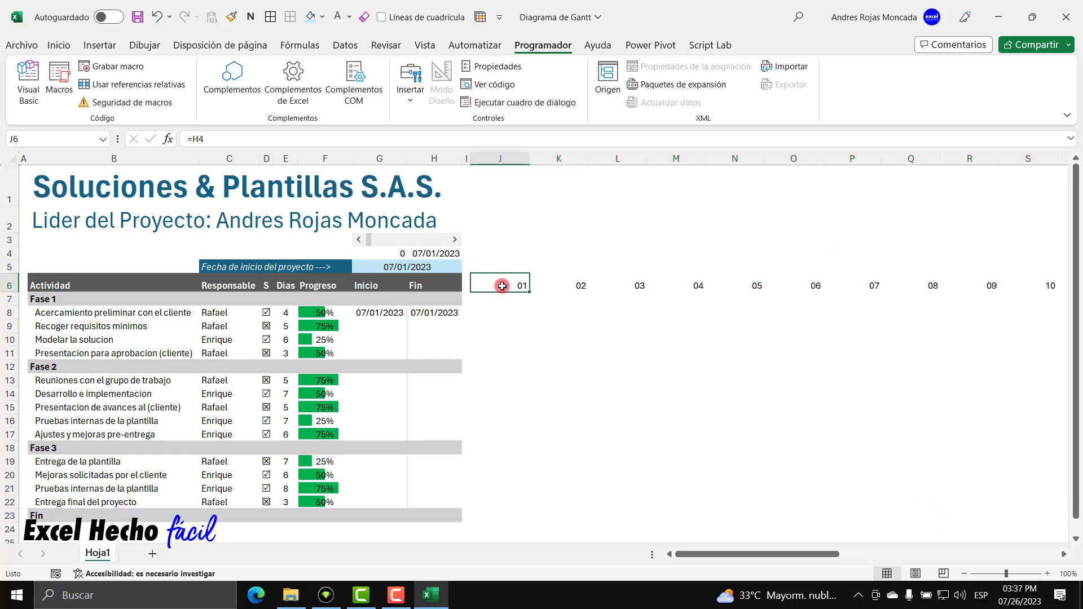
left_click_drag(500, 159, 831, 171)
double_click(838, 159)
left_click_drag(1020, 554, 649, 578)
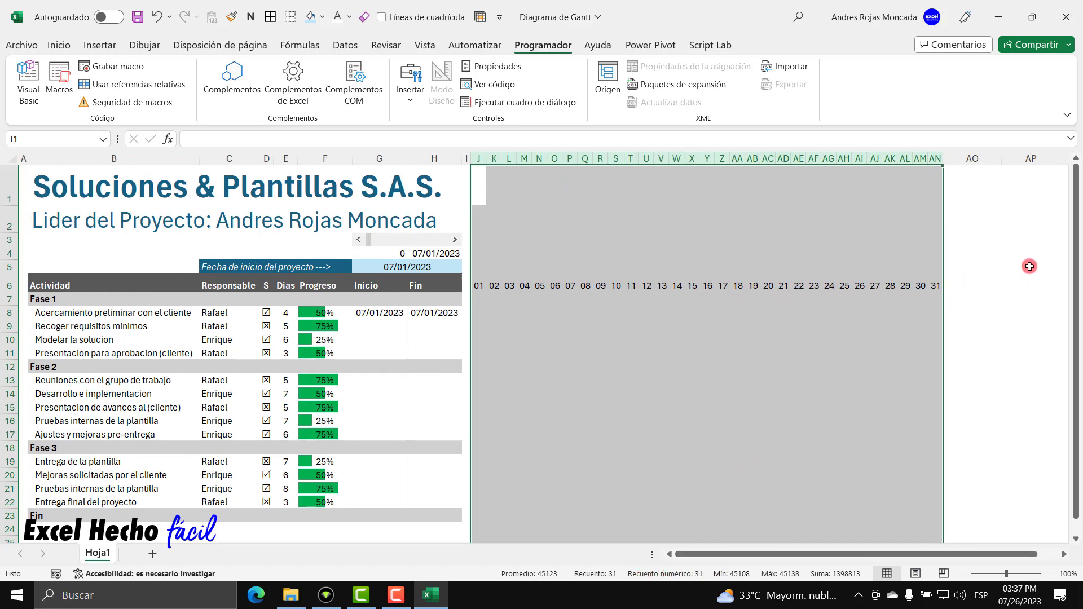
right_click(479, 154)
left_click(553, 383)
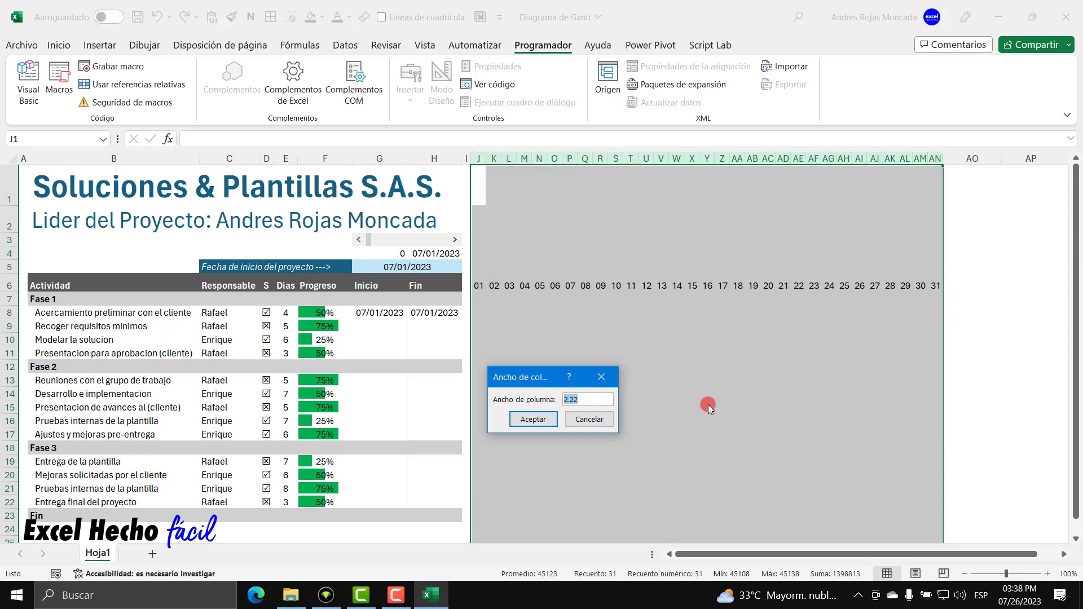
type("3")
key("Return")
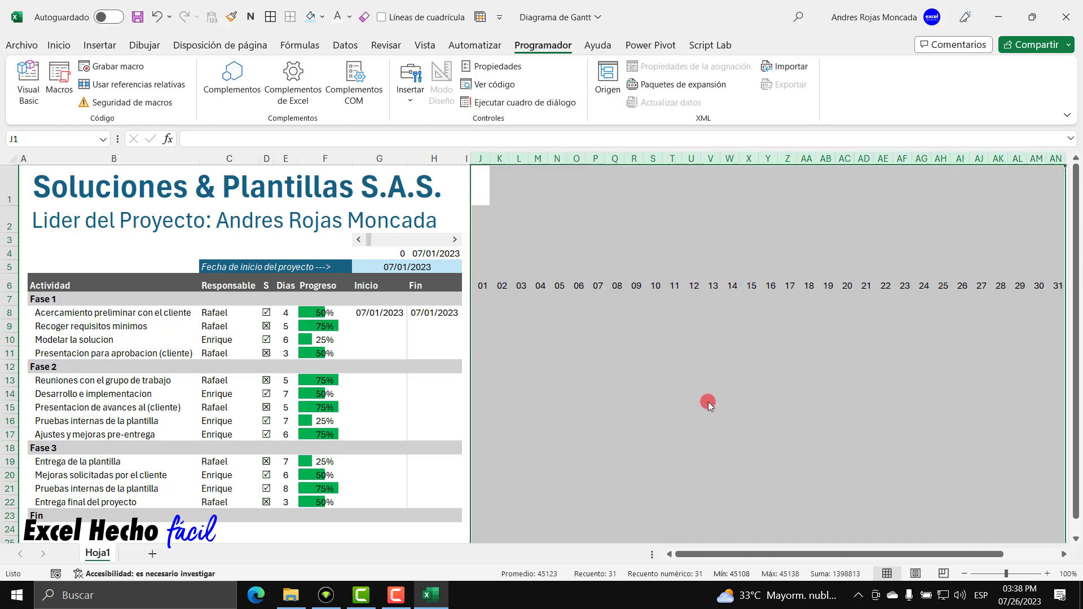
left_click(1057, 283)
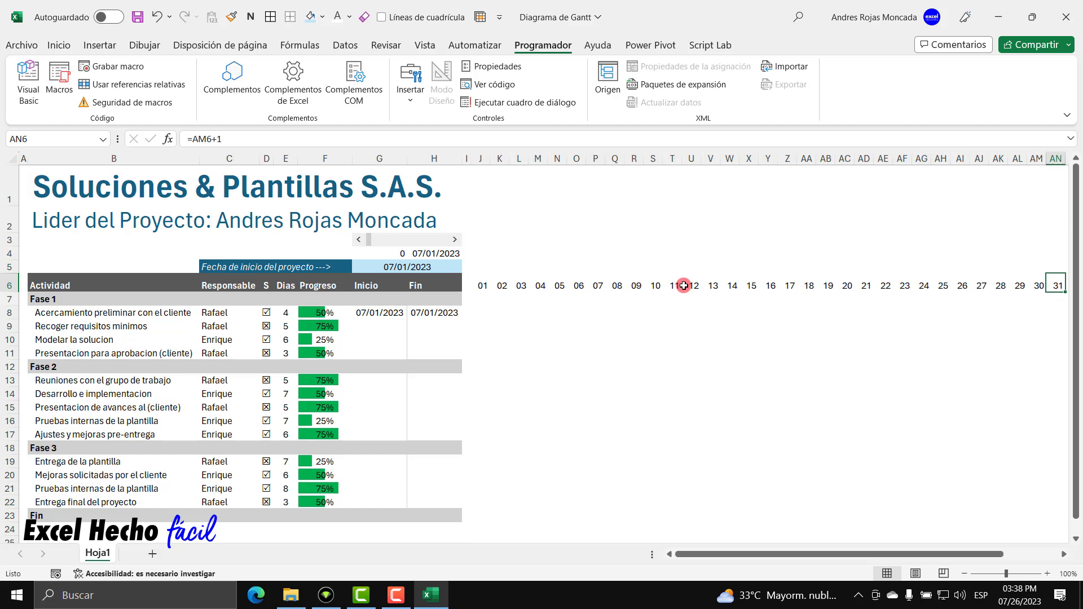
Make the day numbers in J6:AN6 centred, bold and white on a dark grey fill.
left_click(483, 285)
left_click_drag(507, 284, 1056, 284)
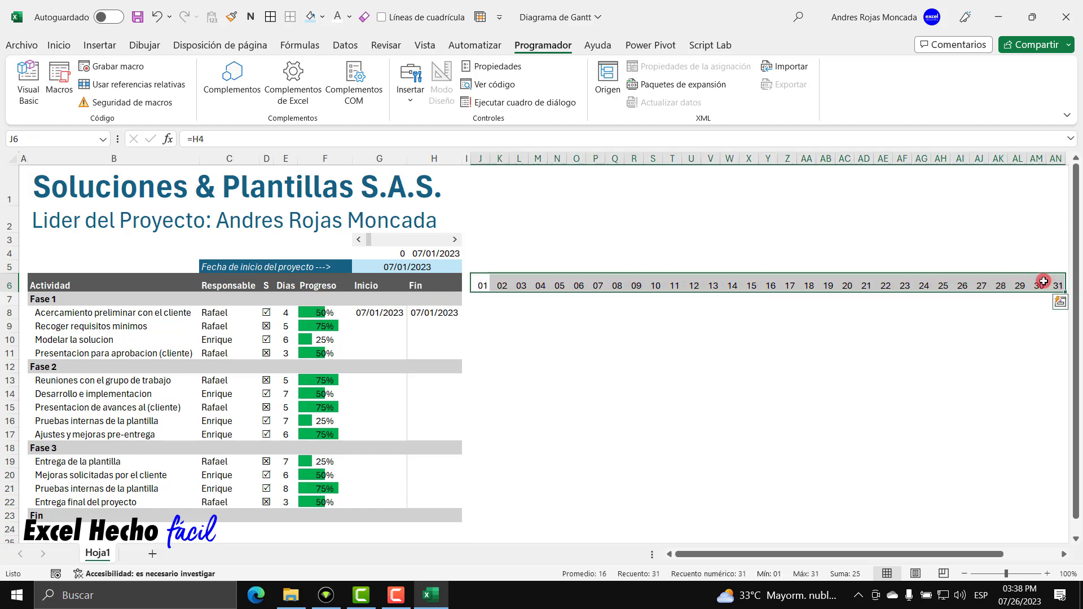
left_click(59, 45)
left_click(276, 94)
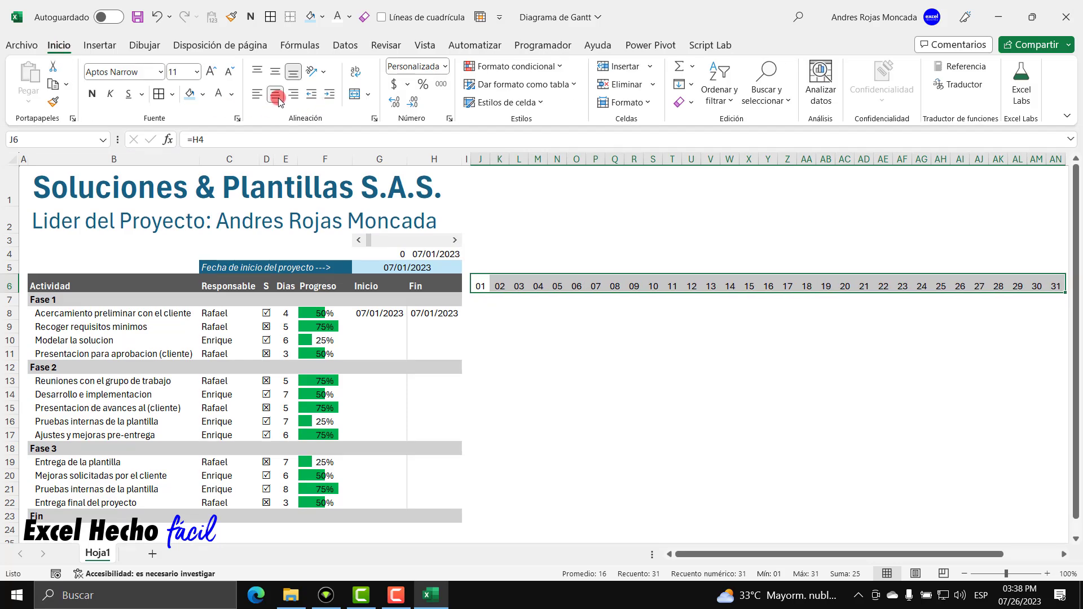
left_click(258, 96)
left_click(231, 96)
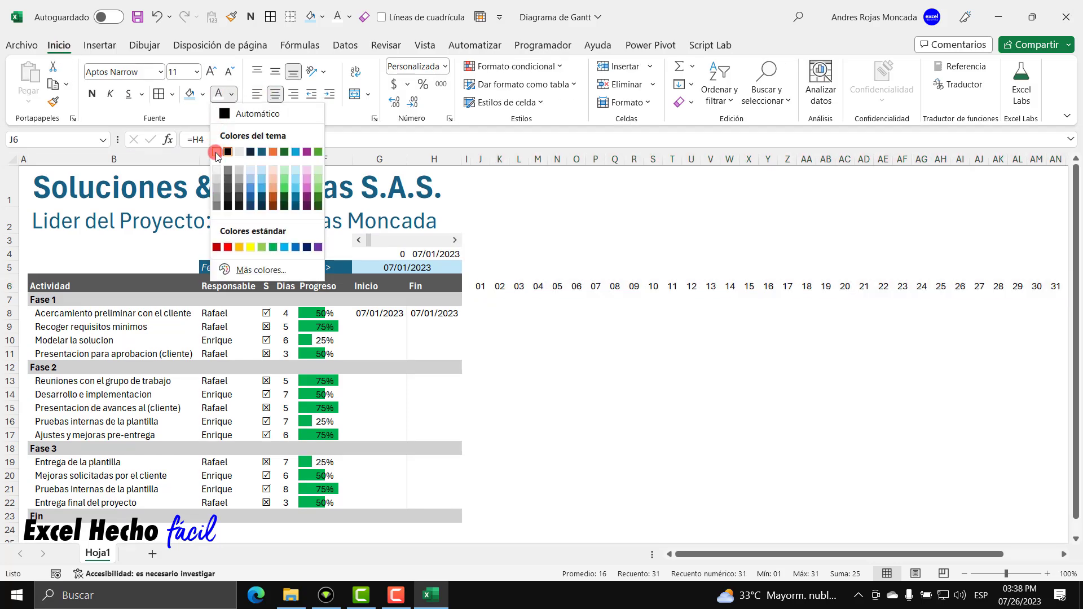
left_click(216, 151)
left_click(204, 95)
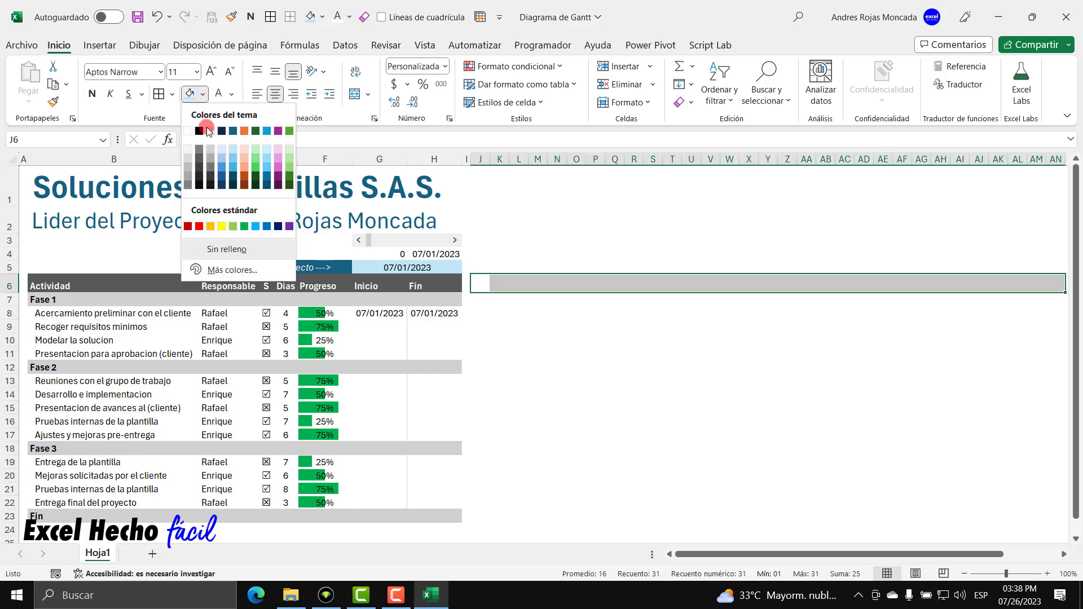
left_click(199, 158)
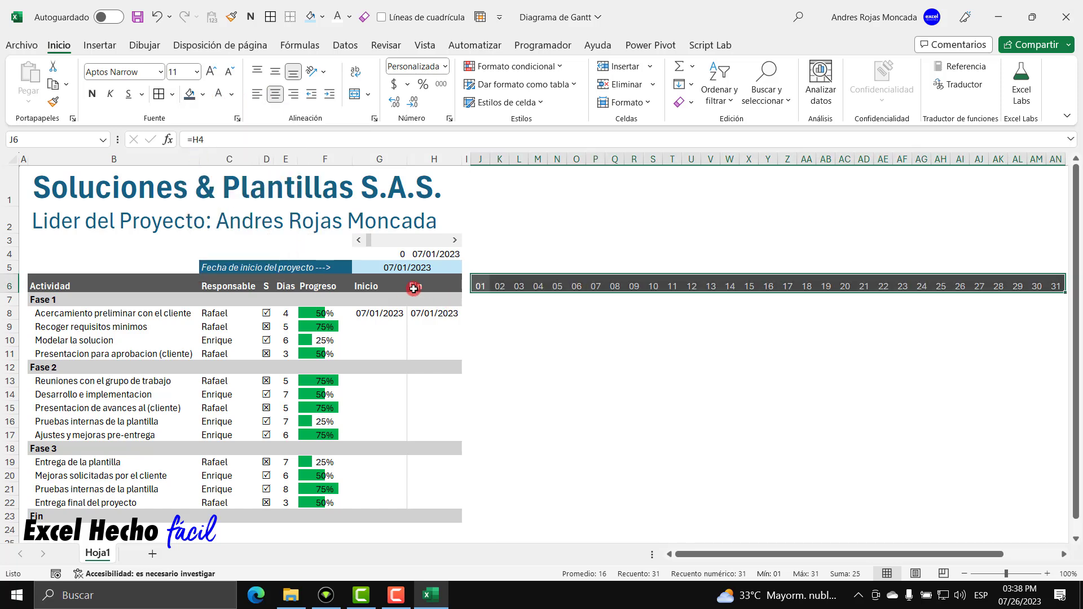
left_click(92, 94)
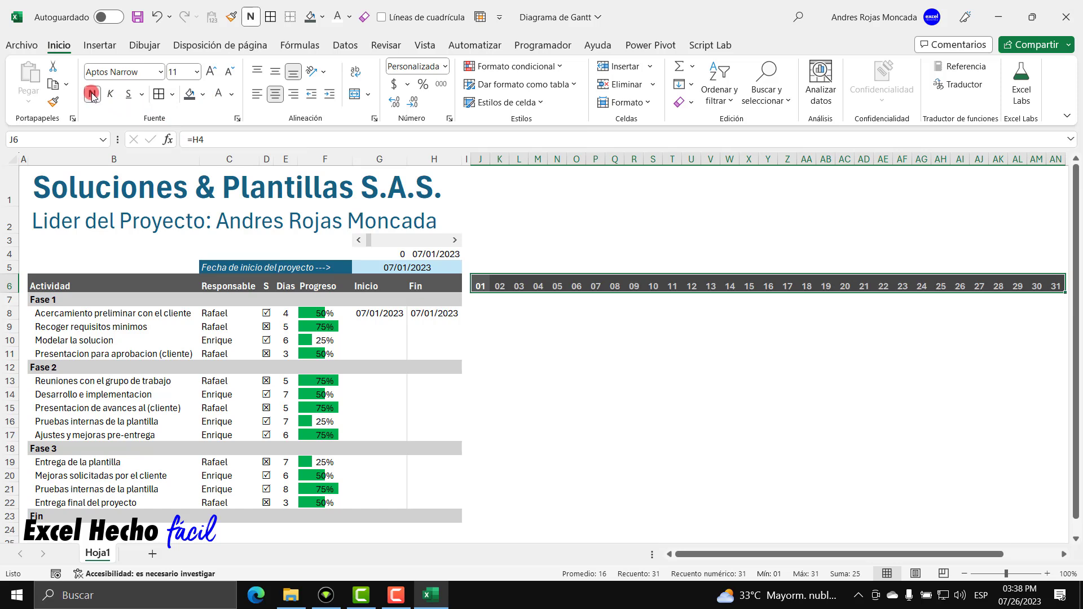
Advance the timeline to 07/12/2023 with the scroll bar, then return it to 0.
left_click(482, 283)
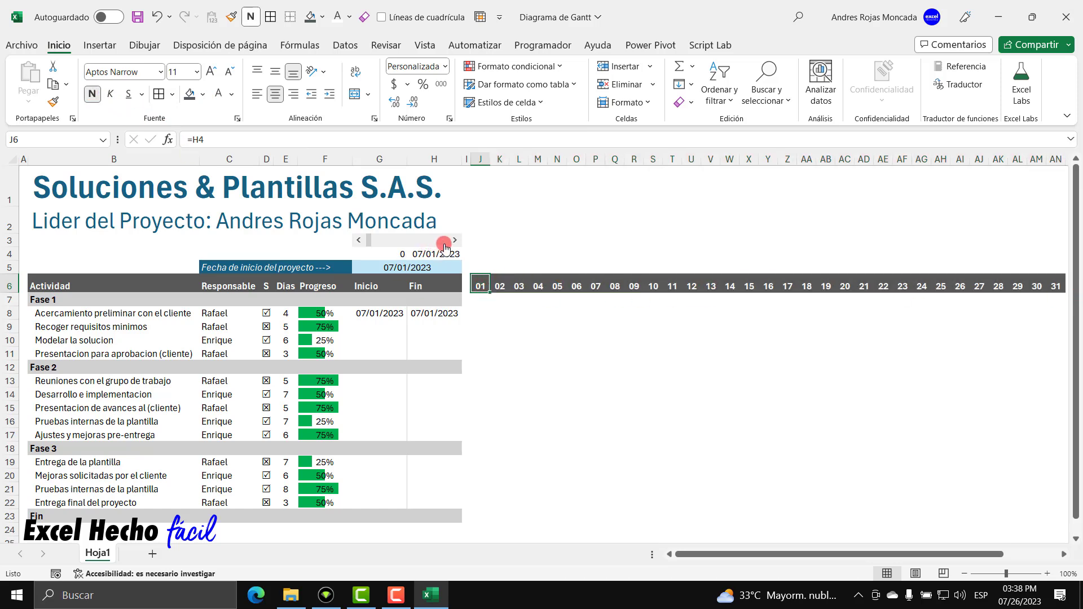
left_click(456, 240)
left_click(456, 240)
left_click(456, 240)
left_click(456, 241)
left_click(456, 241)
left_click(456, 241)
left_click(456, 240)
left_click(456, 240)
left_click(456, 240)
left_click(455, 241)
left_click(456, 240)
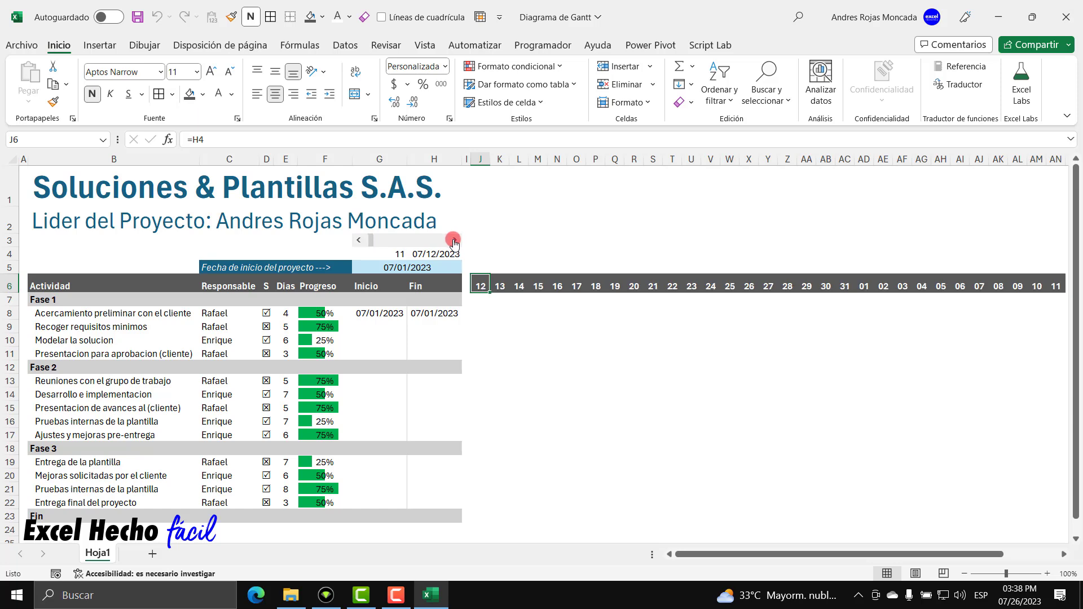
left_click_drag(357, 241, 356, 241)
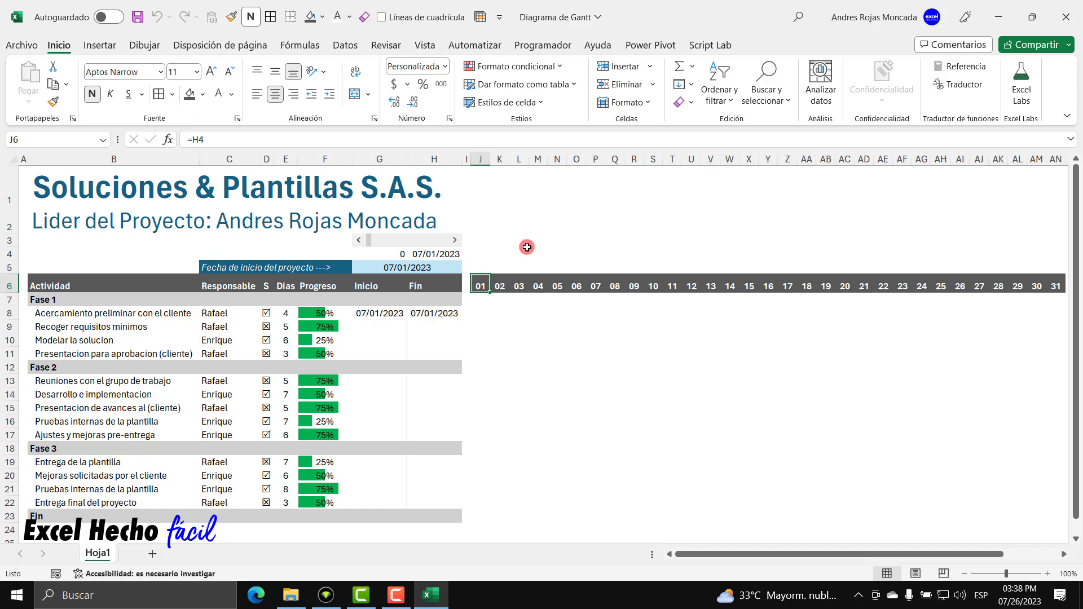
left_click(499, 283)
left_click(518, 283)
left_click(540, 283)
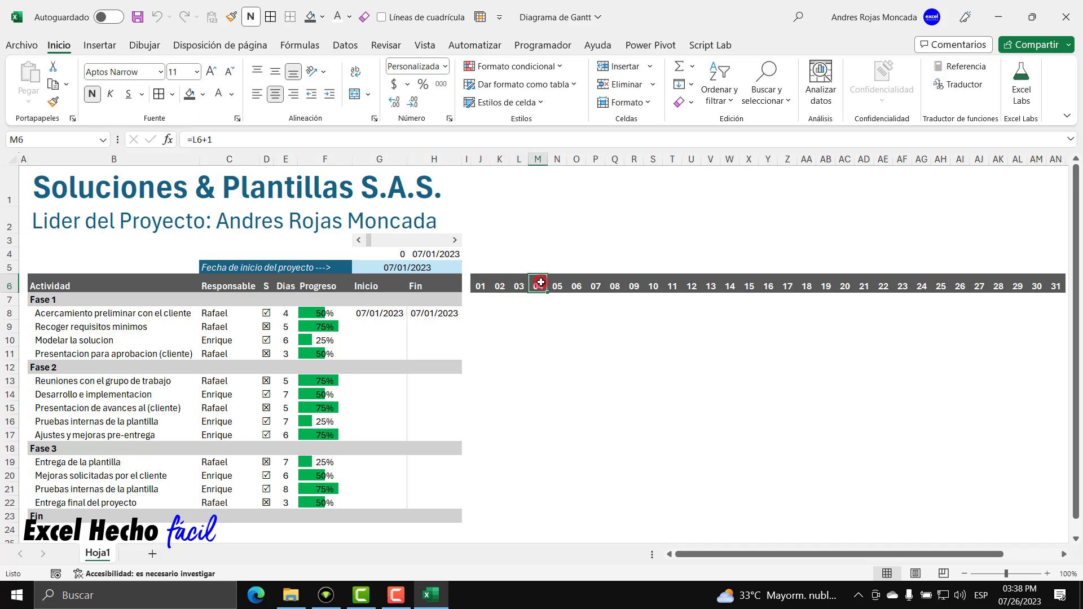
left_click(634, 285)
left_click(652, 286)
left_click(672, 286)
left_click(692, 286)
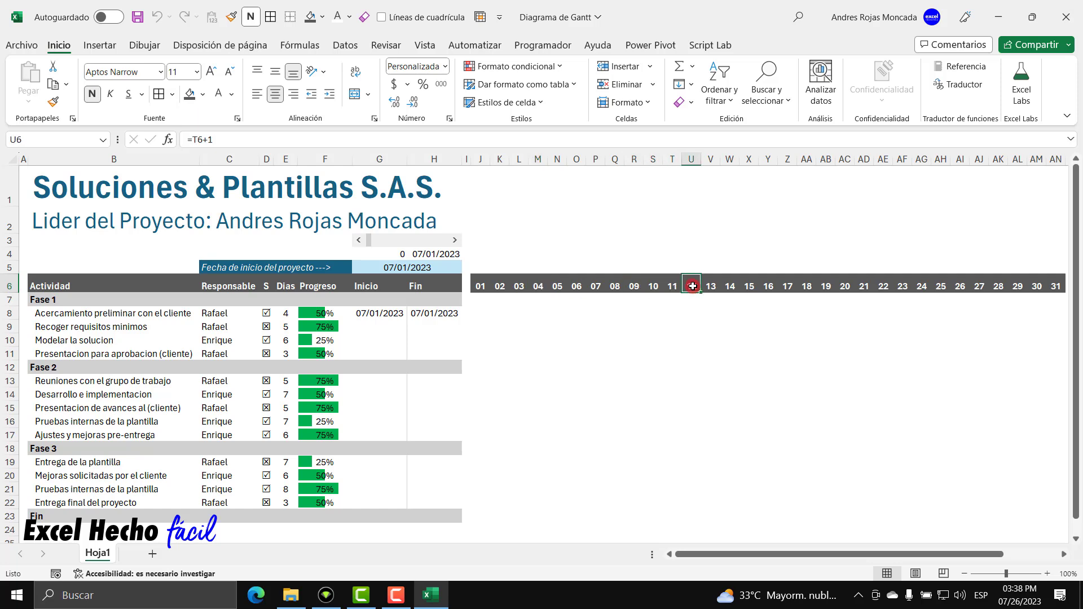
left_click(479, 286)
left_click(500, 286)
left_click(519, 286)
left_click(539, 286)
left_click(557, 286)
left_click(577, 286)
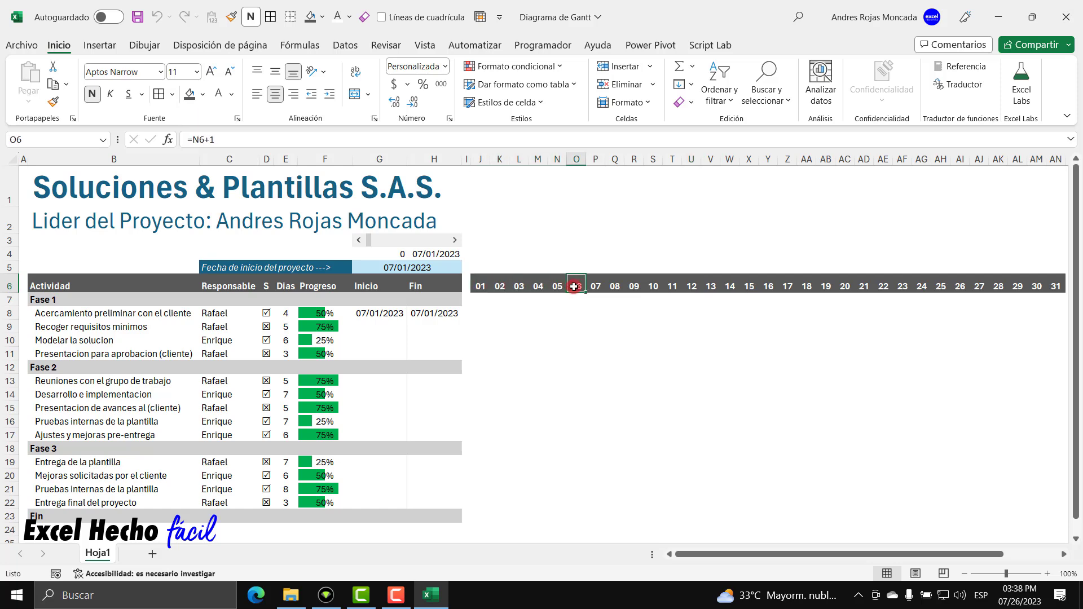
left_click(596, 285)
left_click(614, 286)
left_click(596, 286)
left_click(575, 288)
left_click(554, 287)
left_click(538, 286)
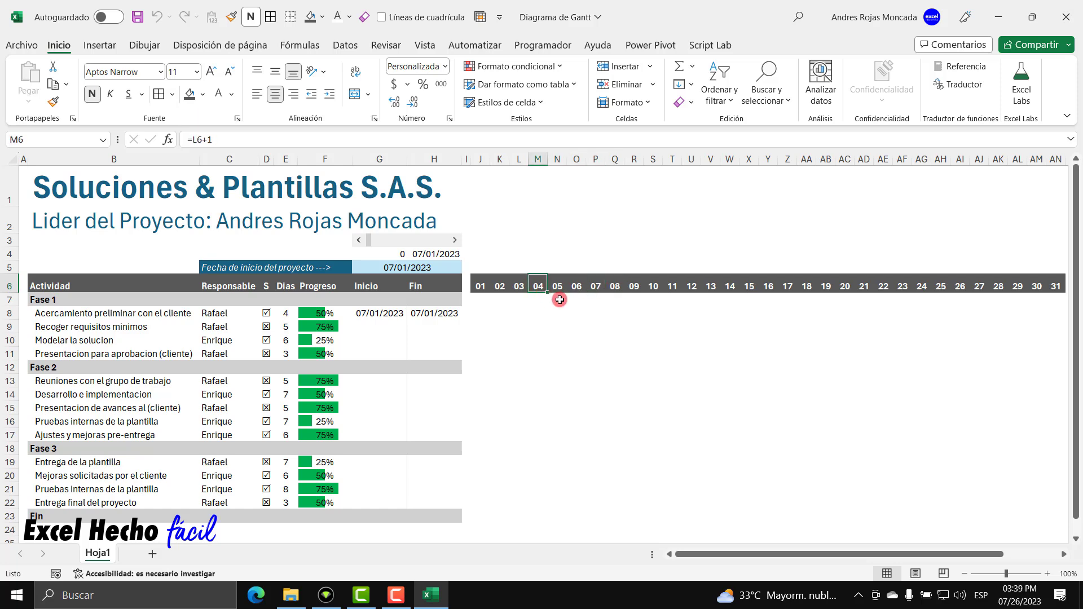
left_click(614, 286)
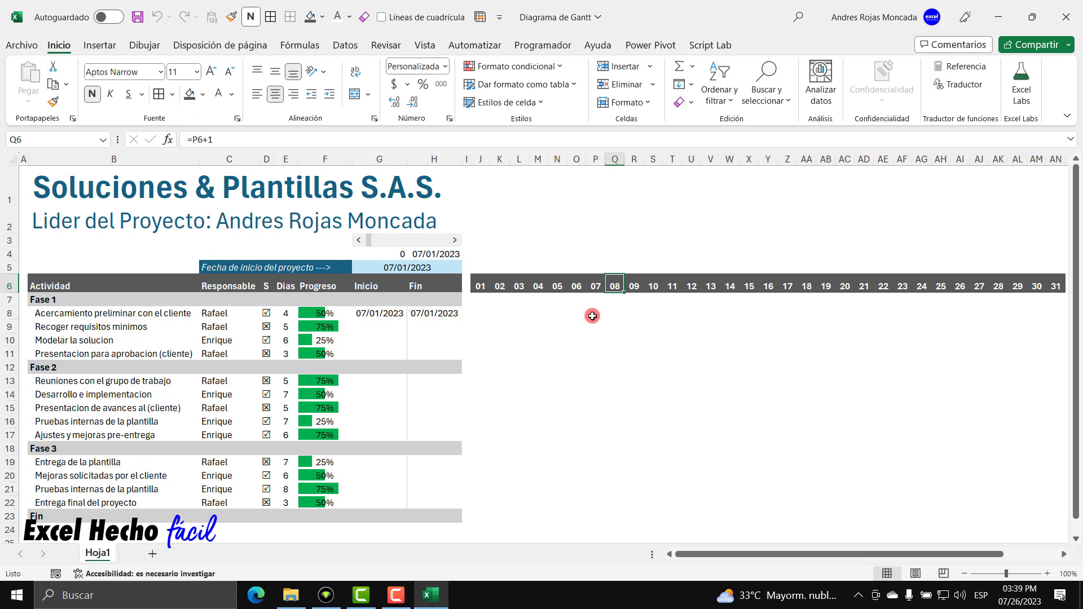
left_click(481, 286)
left_click(499, 287)
left_click(519, 288)
left_click(486, 284)
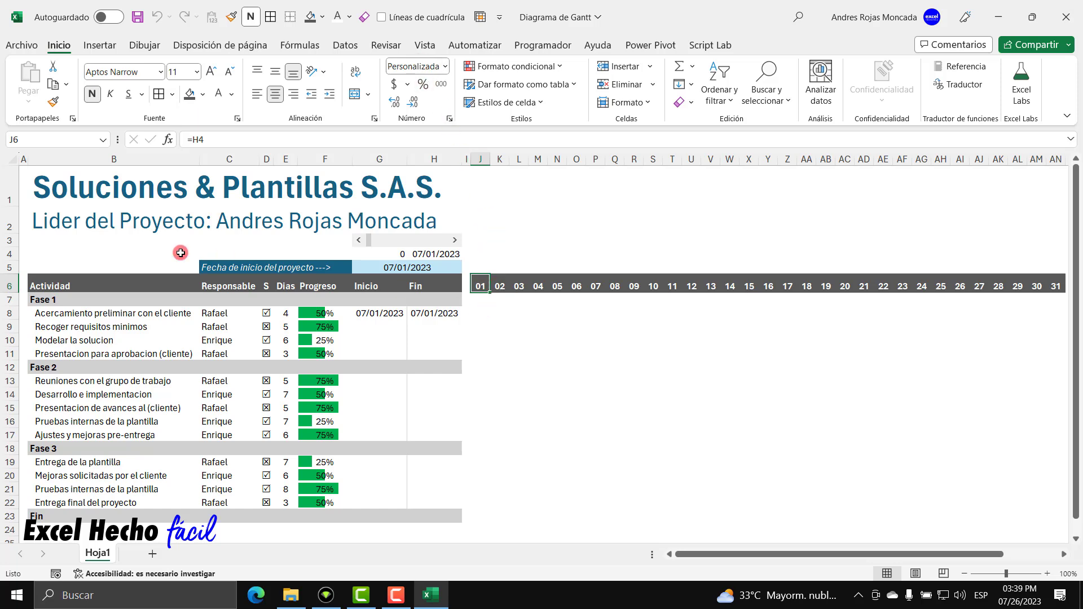
left_click(85, 252)
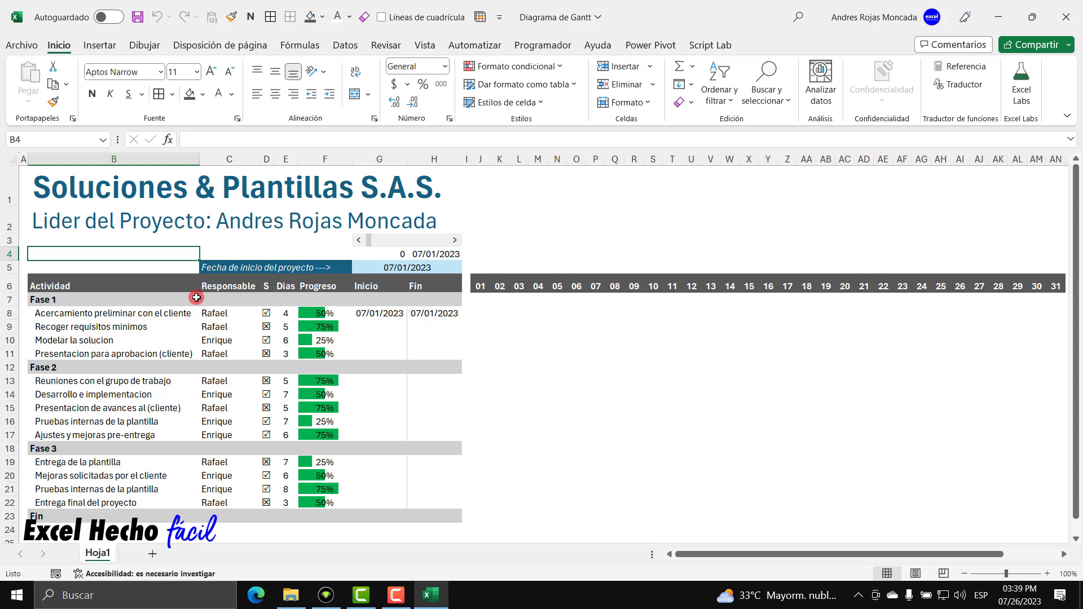
type("=")
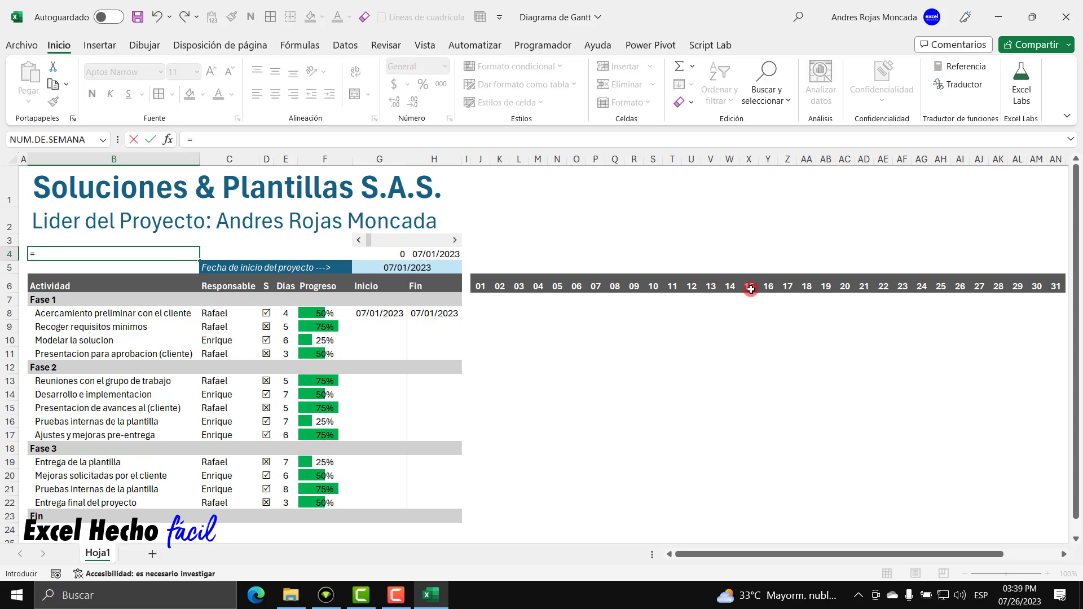
left_click(749, 286)
key("Return")
left_click(150, 253)
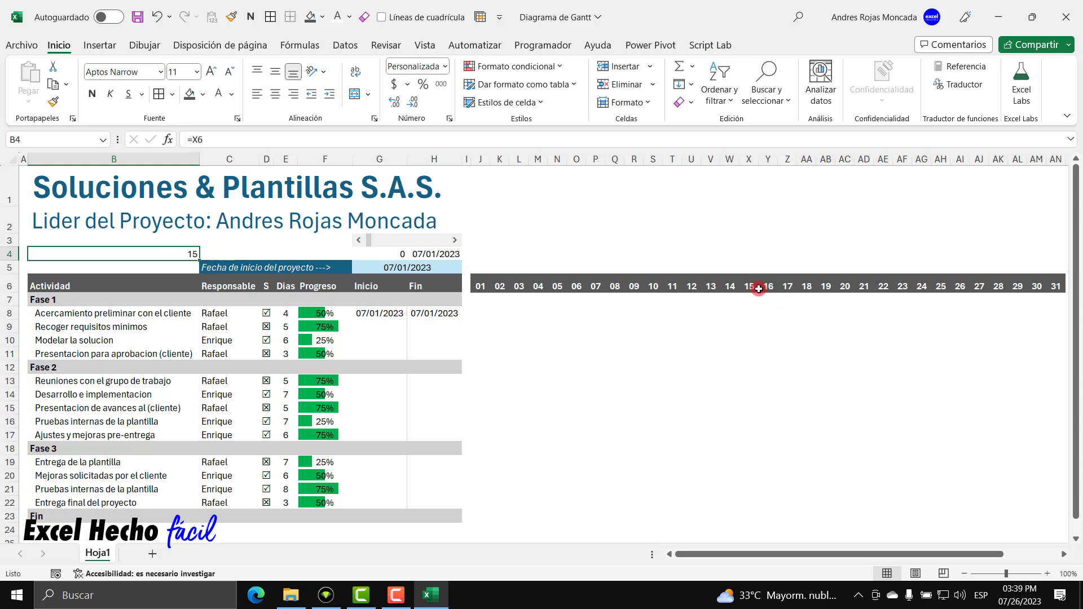
key("ctrl+1")
left_click(718, 236)
left_click(721, 246)
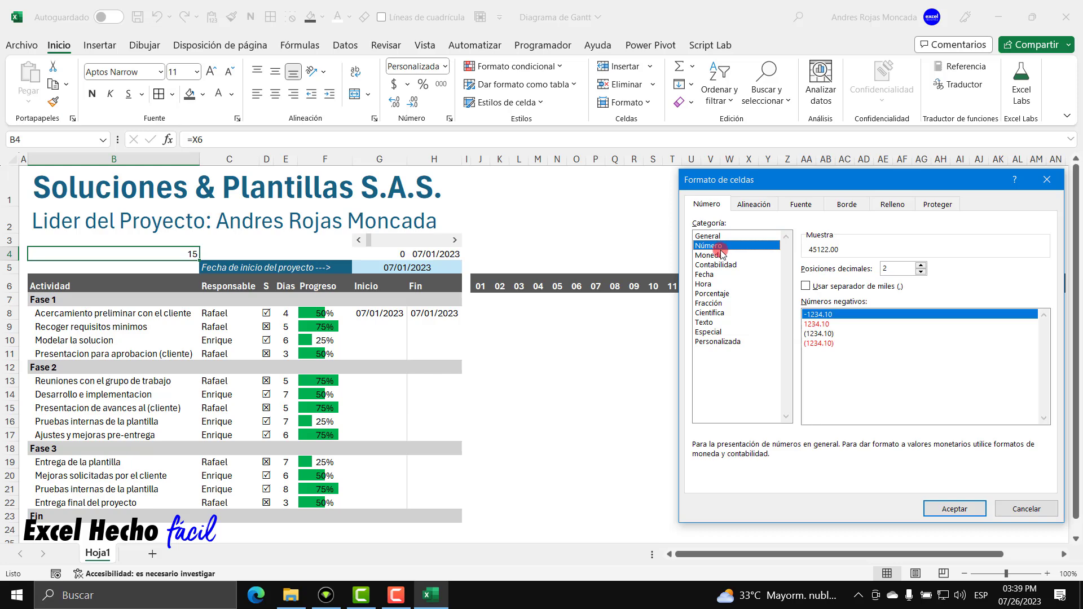
left_click(708, 274)
left_click(957, 509)
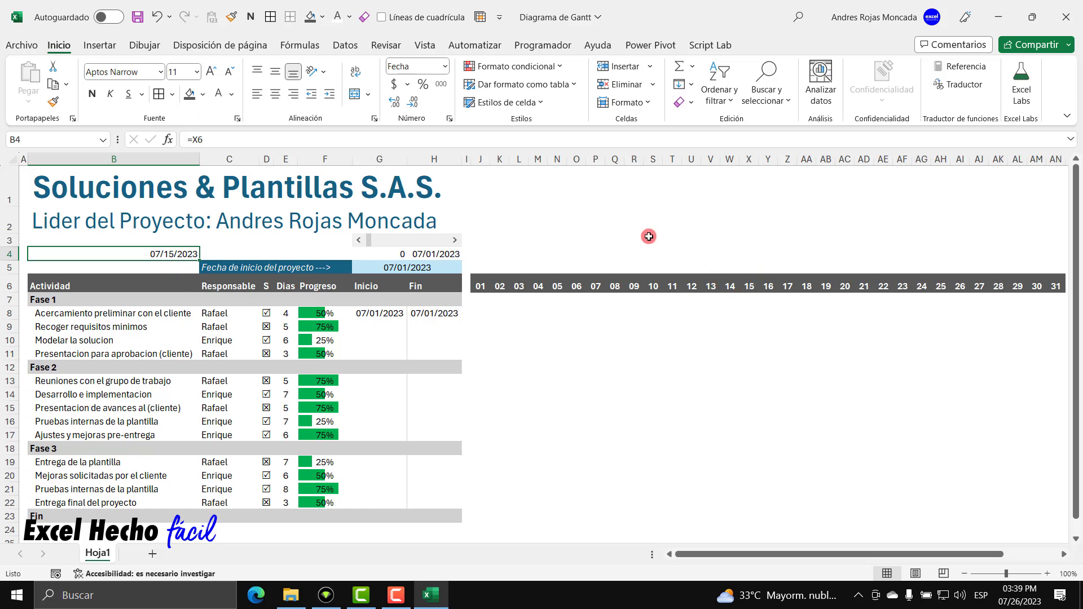
left_click(364, 17)
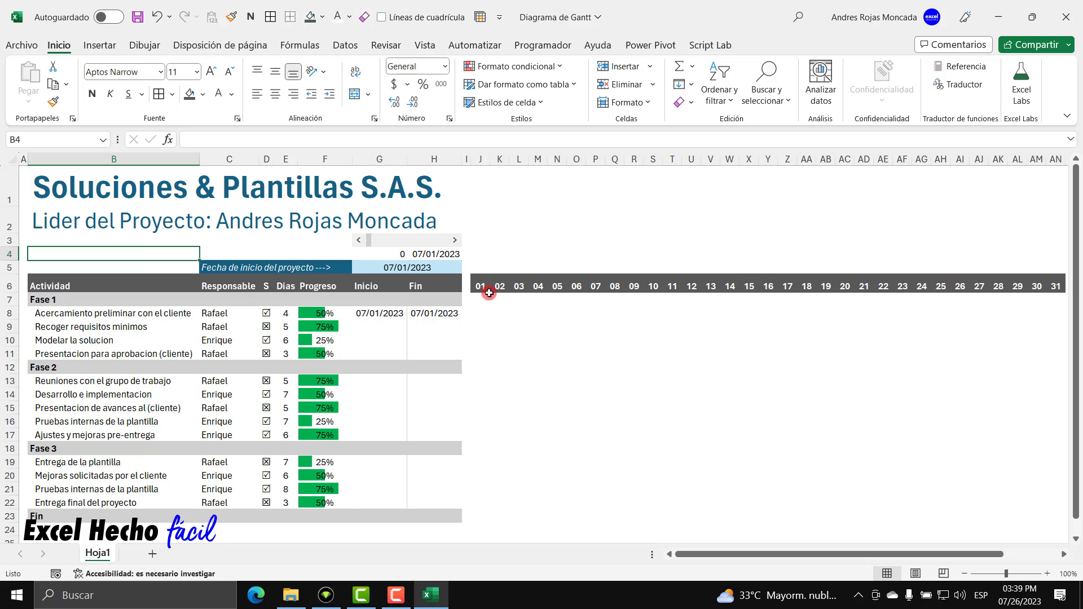
left_click(477, 268)
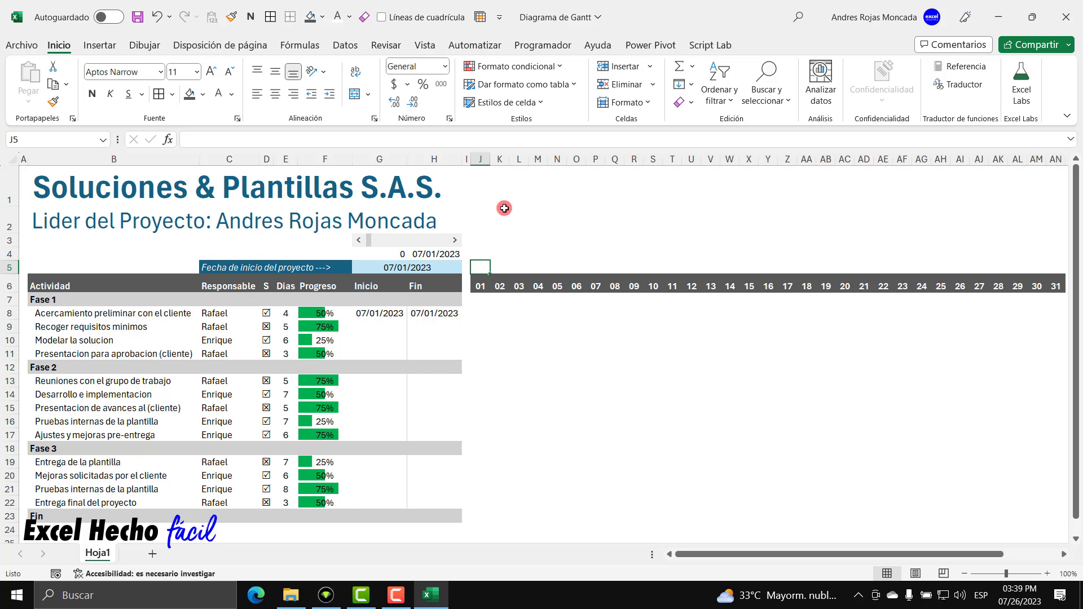
Enter =TEXTO(J6,"ddd") in J5 to show the first day's abbreviated weekday.
type("=")
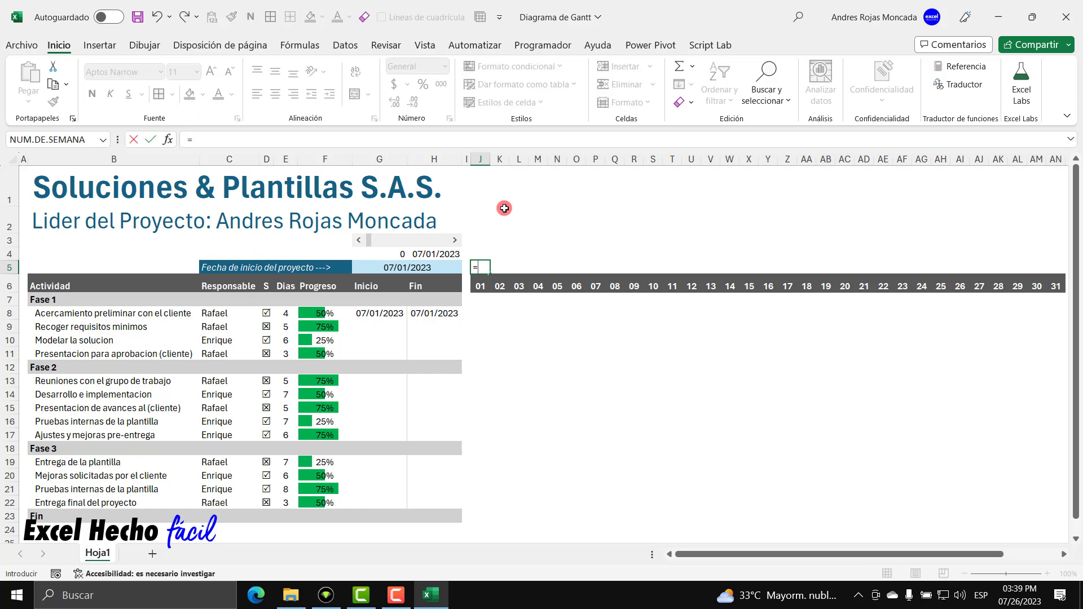
type("te")
key("Down")
key("Tab")
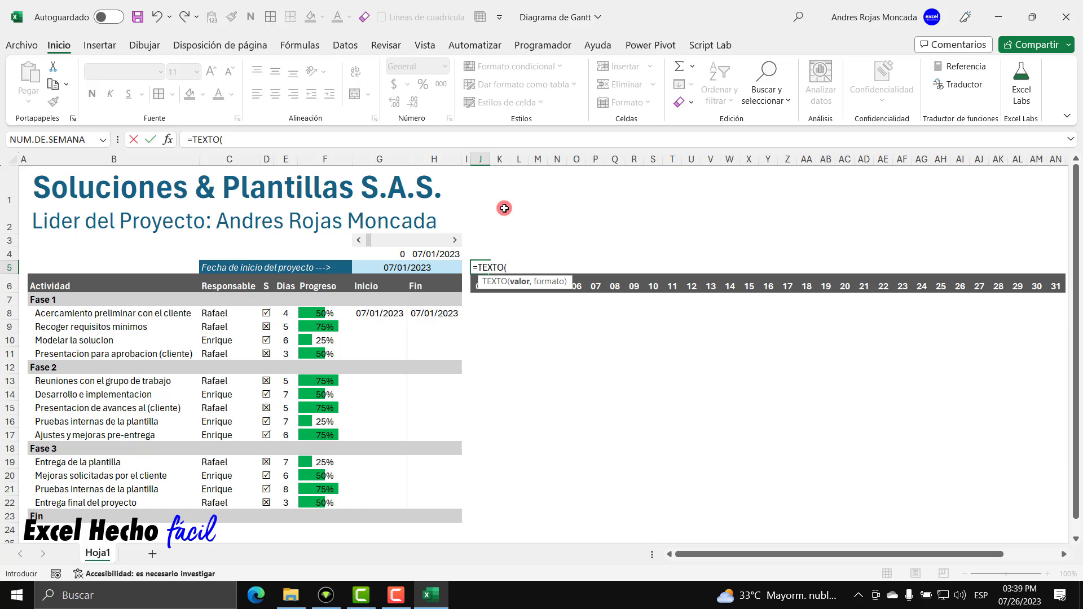
key("Down")
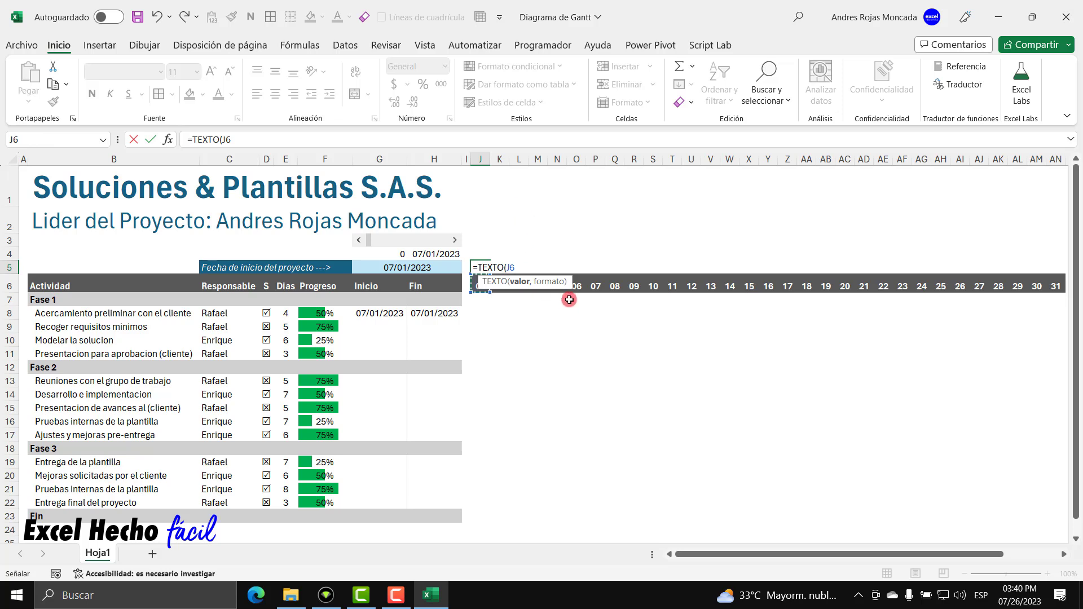
left_click_drag(565, 286, 565, 387)
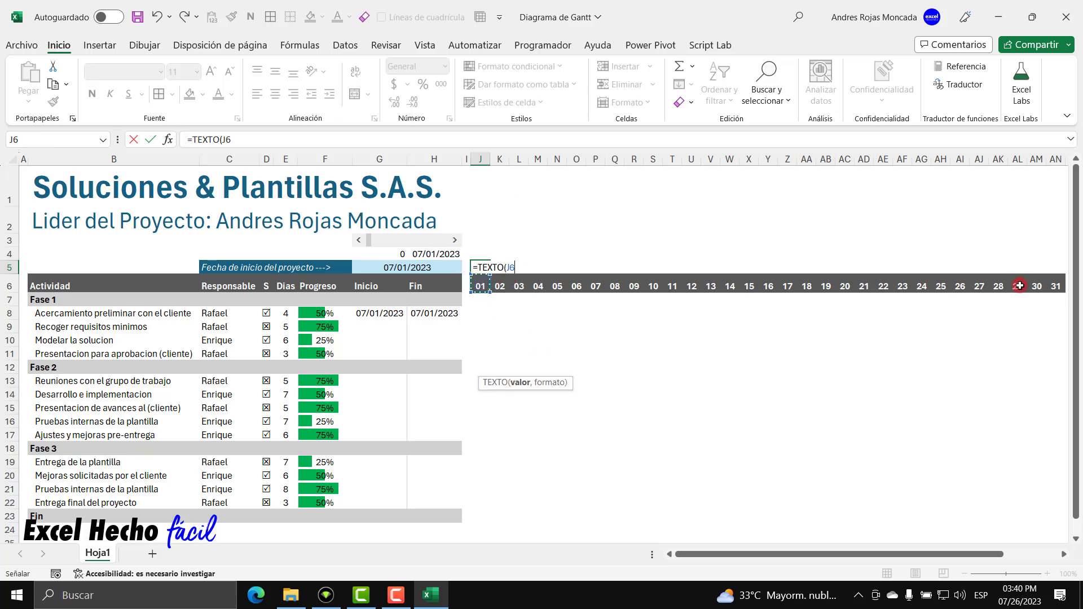
type(",")
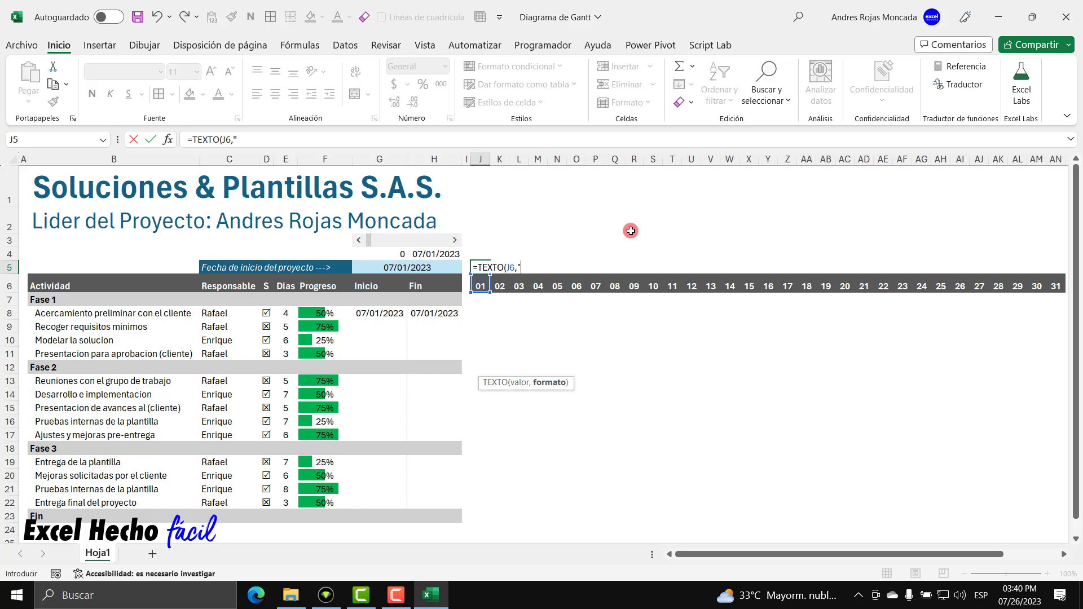
type("\"ddd\")")
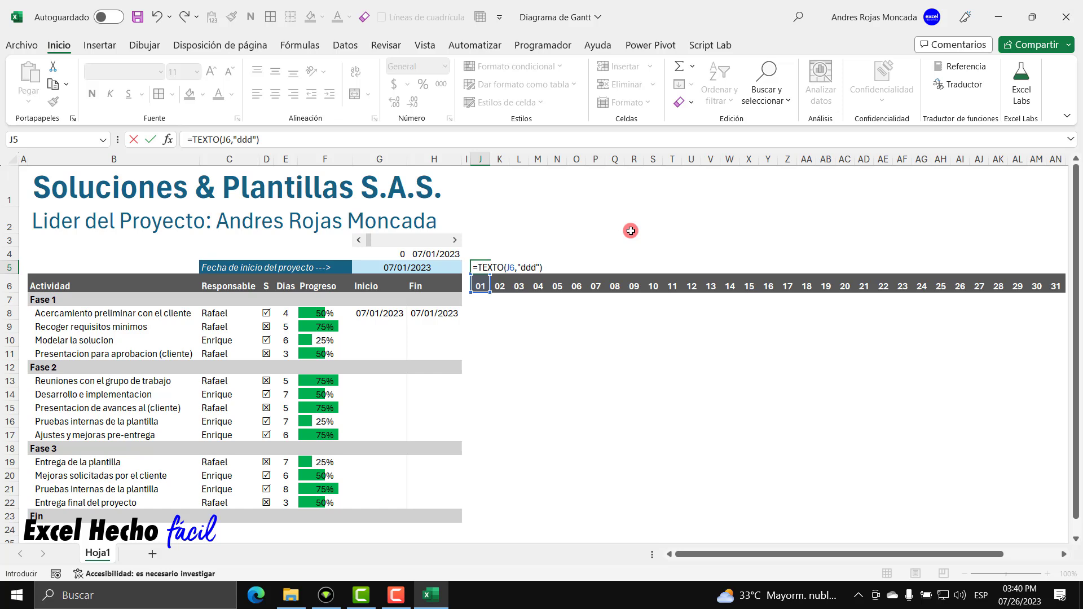
key("ctrl+Return")
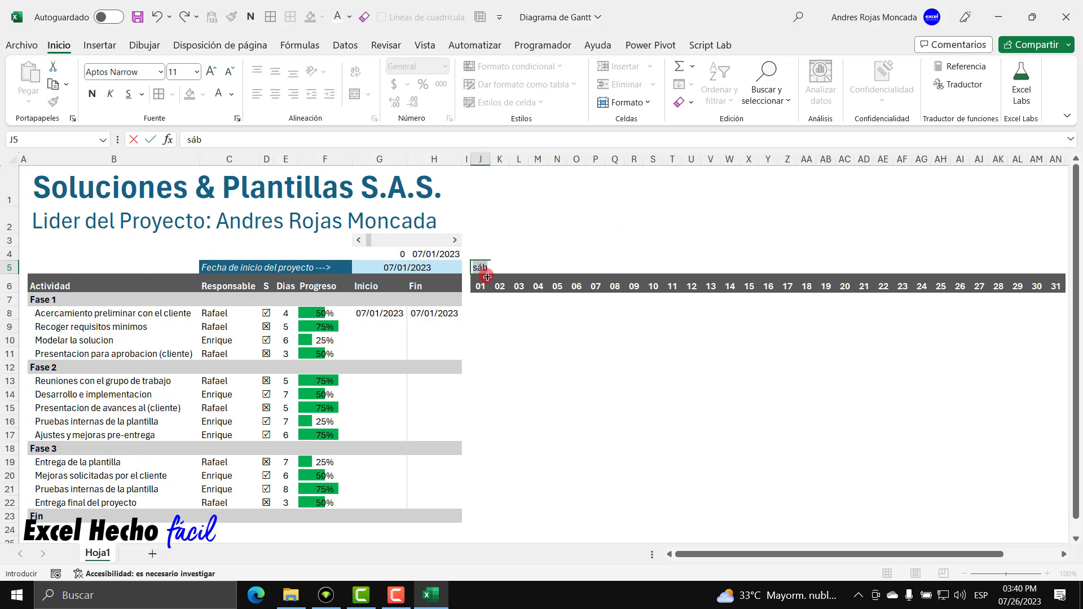
Wrap J5's formula in IZQUIERDA(...,1) to keep only the weekday's first letter.
double_click(478, 268)
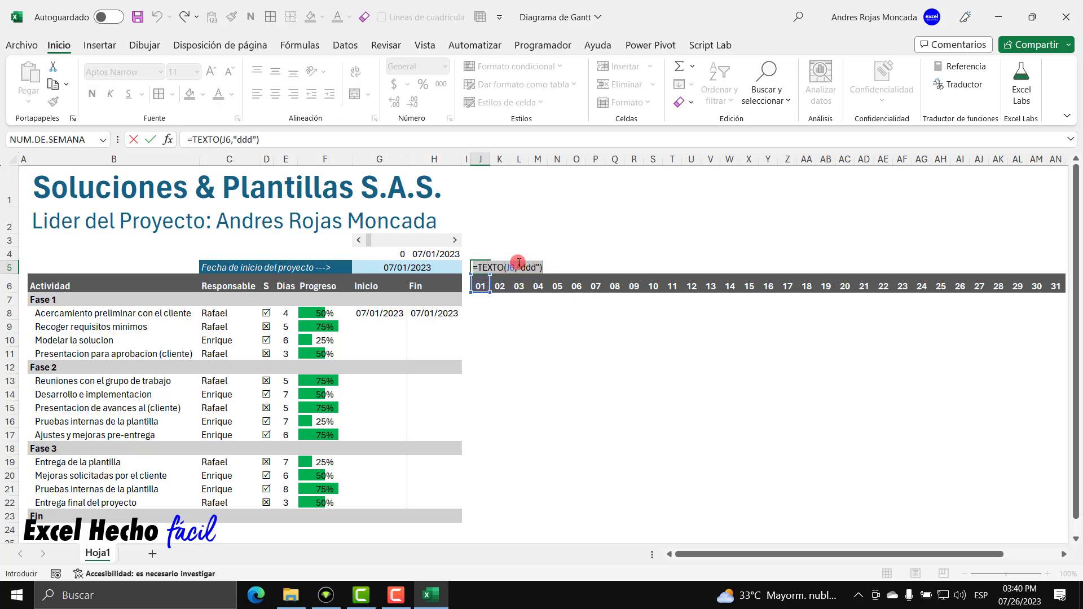
type("IZ")
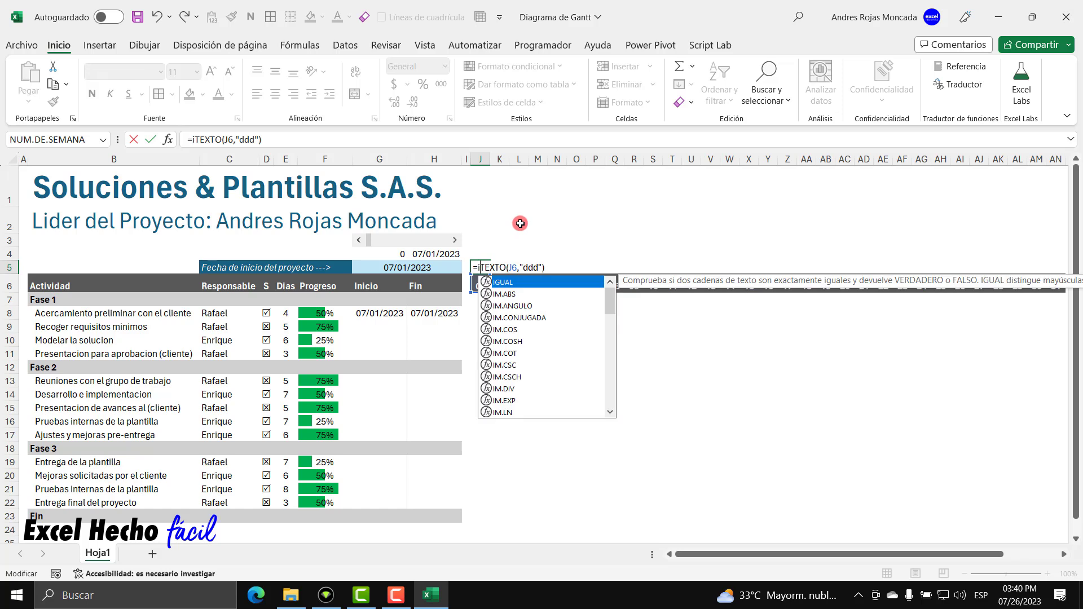
key("Tab")
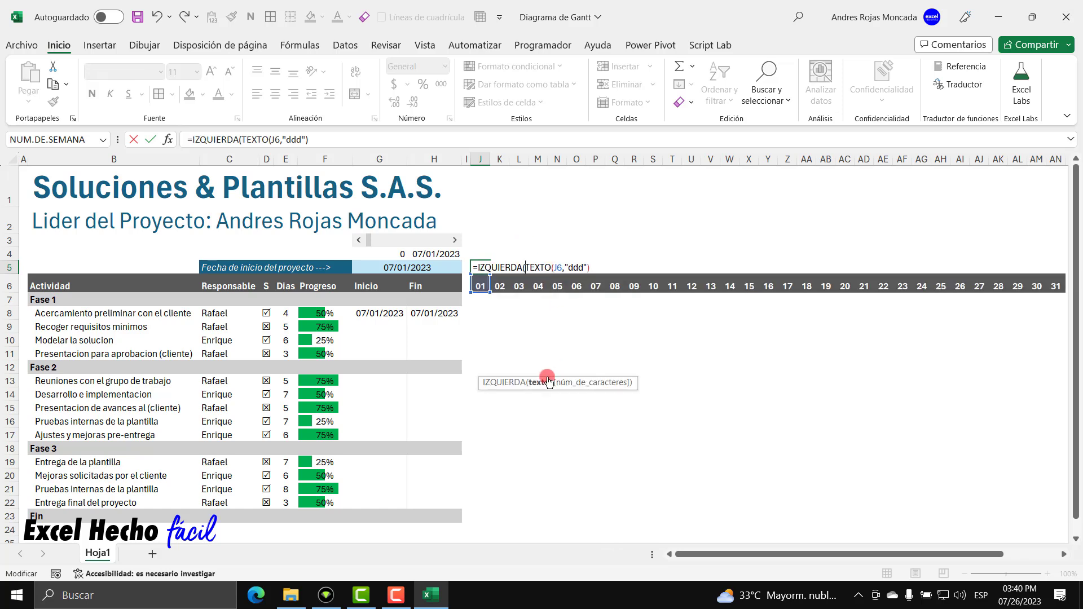
left_click(540, 382)
left_click(600, 268)
type(",")
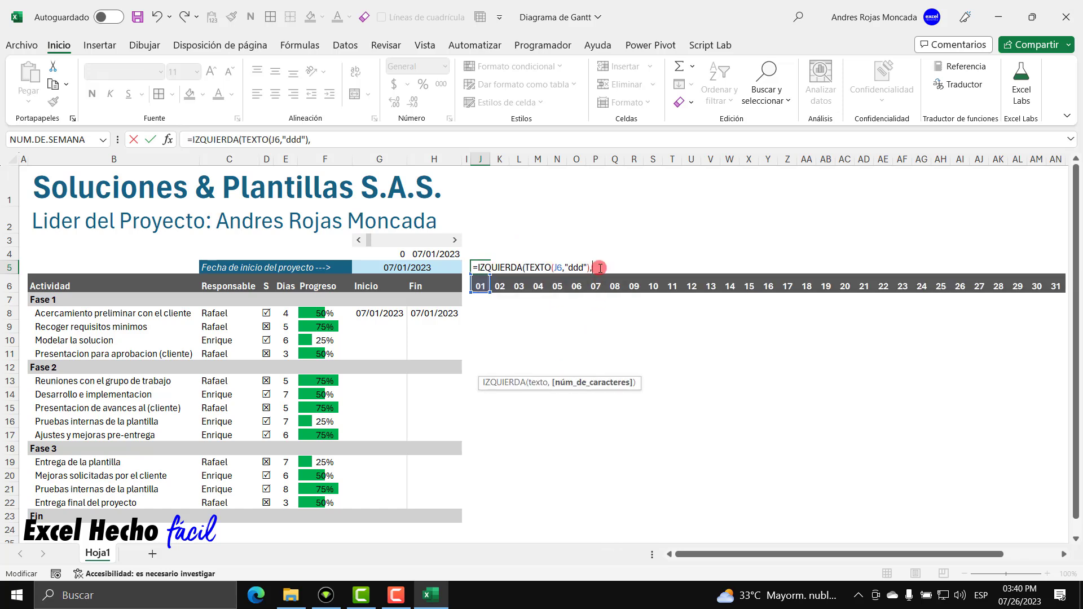
type("1)")
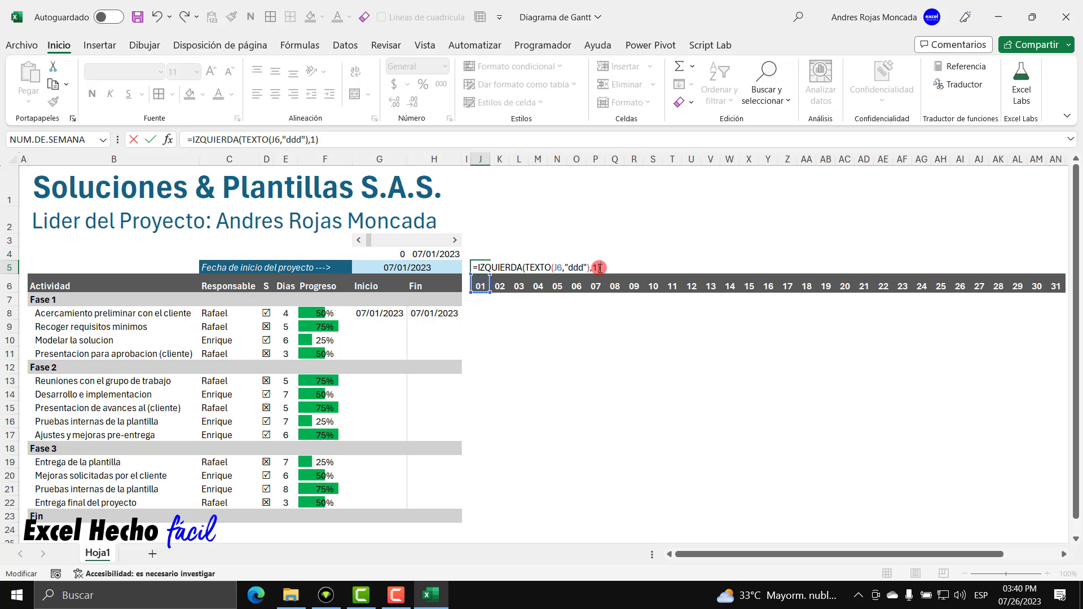
key("F9")
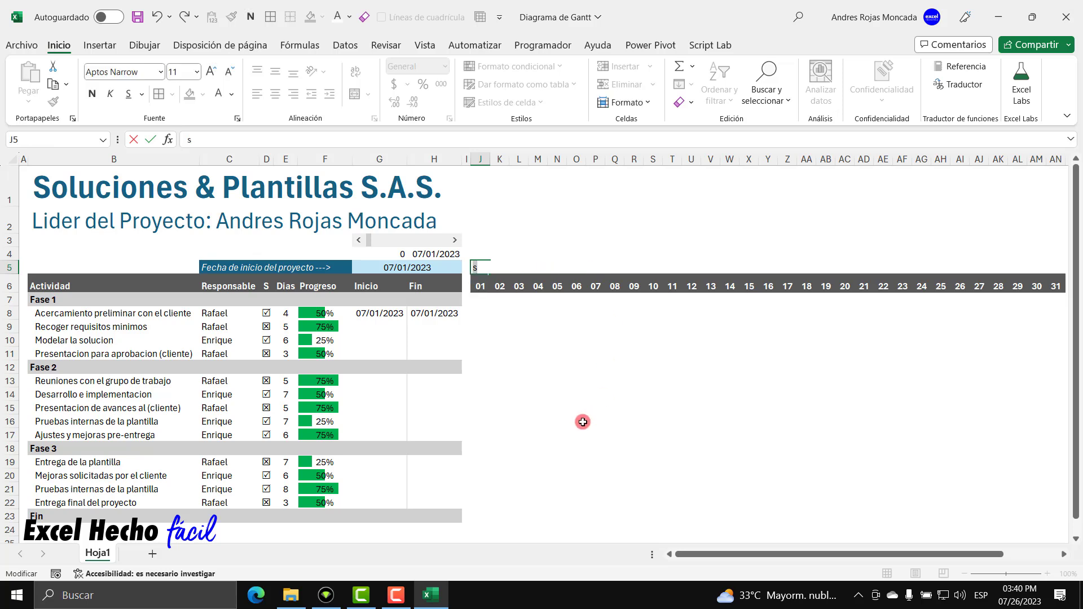
key("ctrl+z")
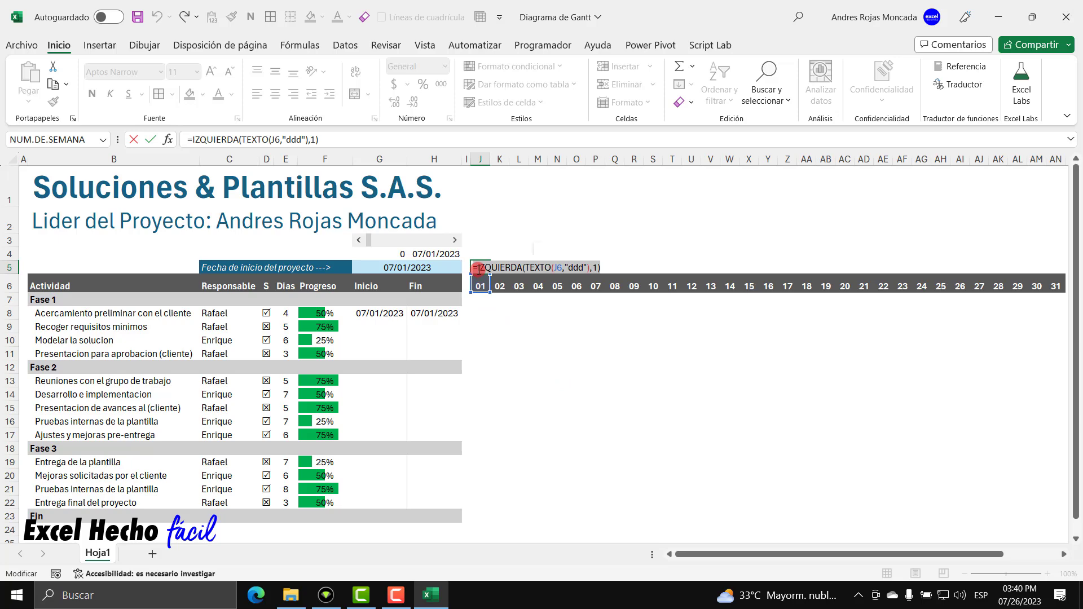
Wrap the formula in MAYUSC, remove the stray S5 reference, and confirm the uppercase initial.
type("mayu")
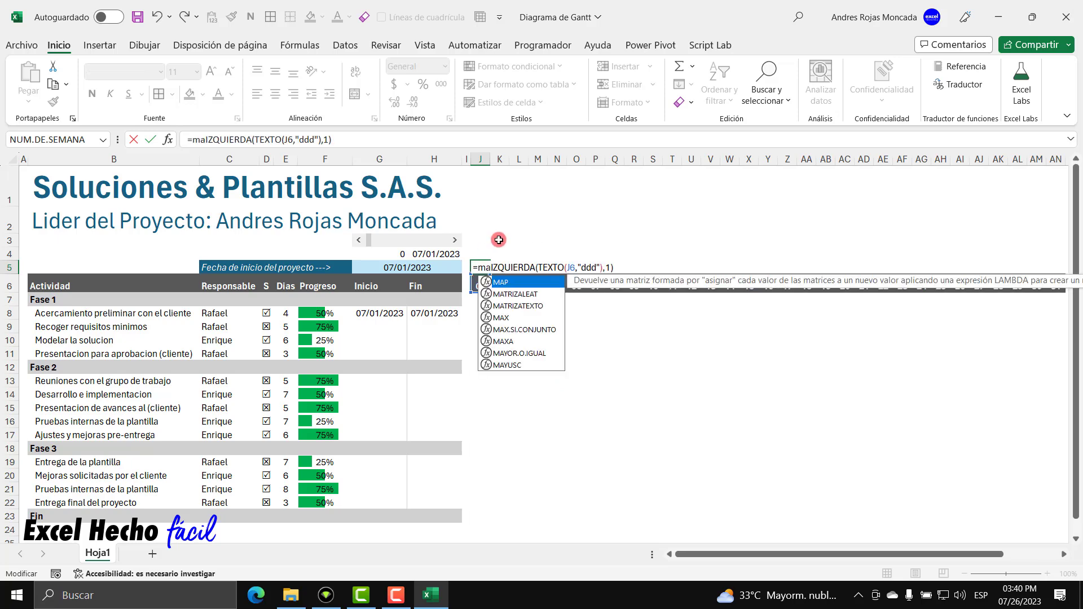
key("Tab")
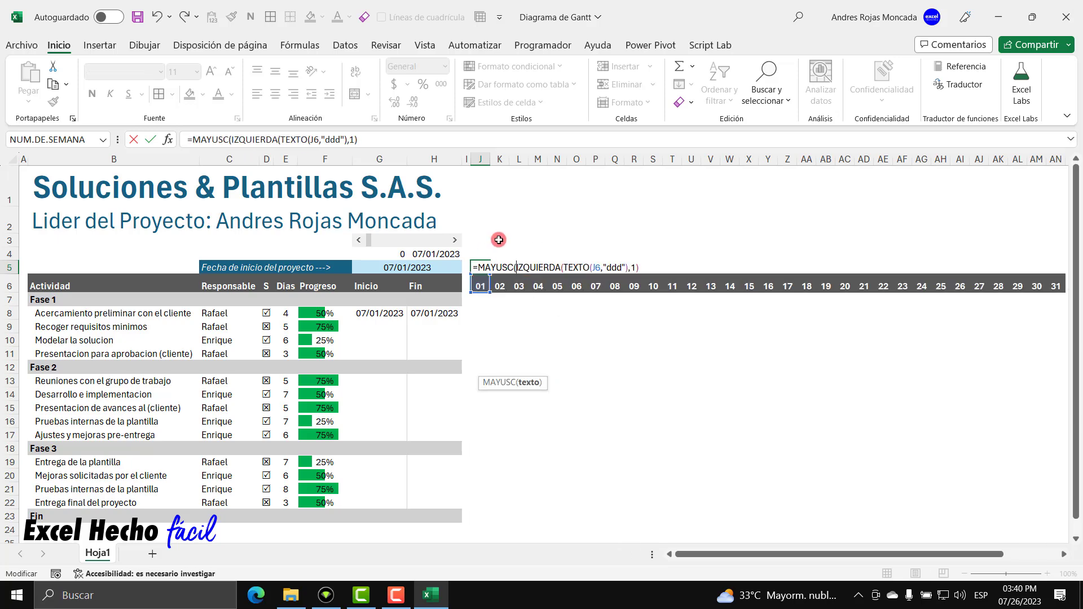
left_click(649, 267)
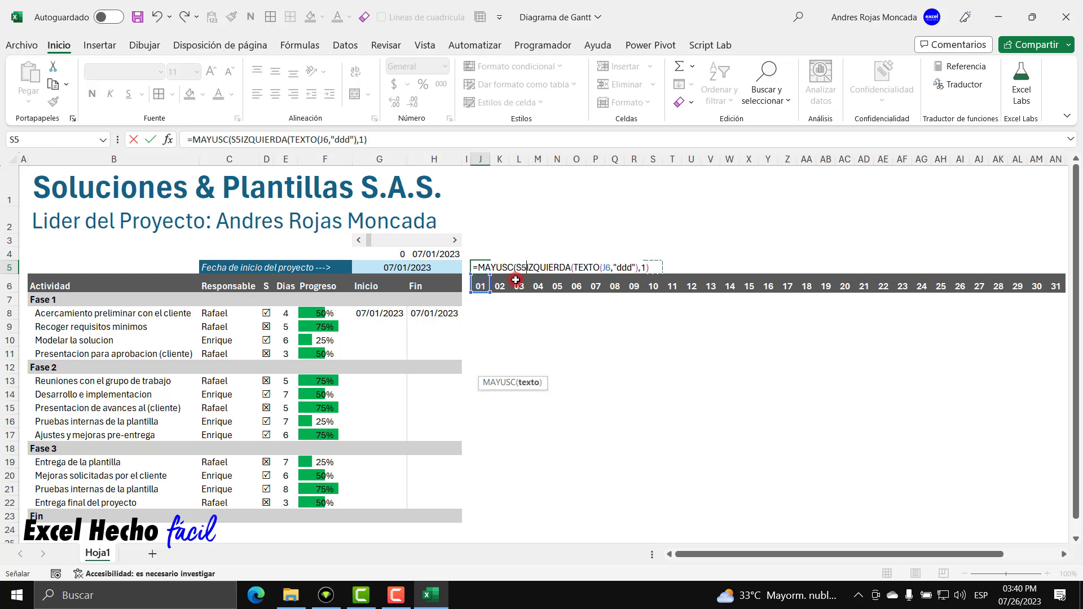
key("BackSpace")
key("BackSpace")
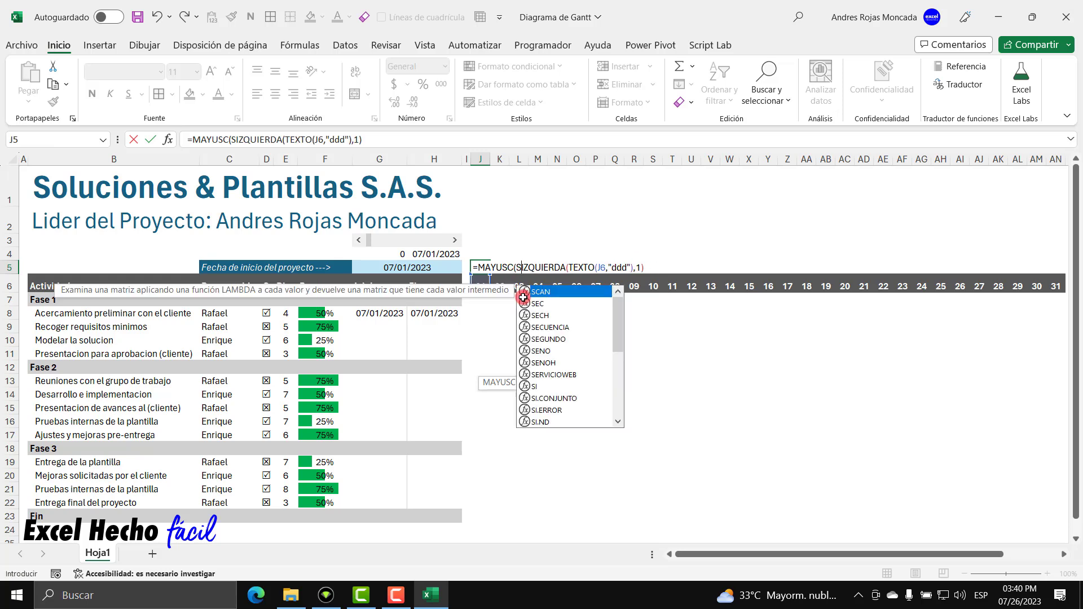
left_click(641, 268)
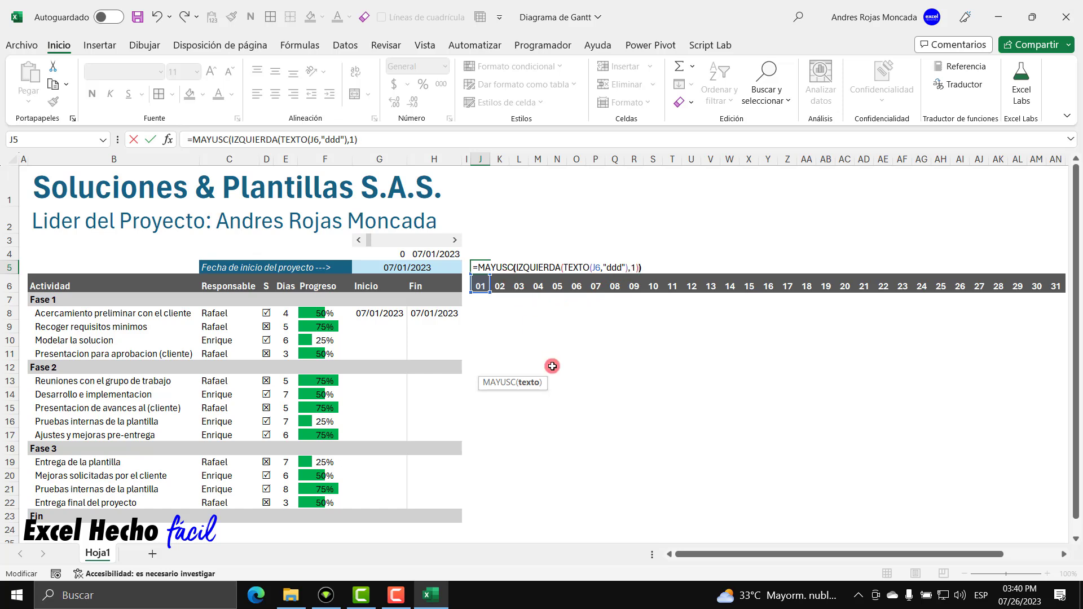
key("Return")
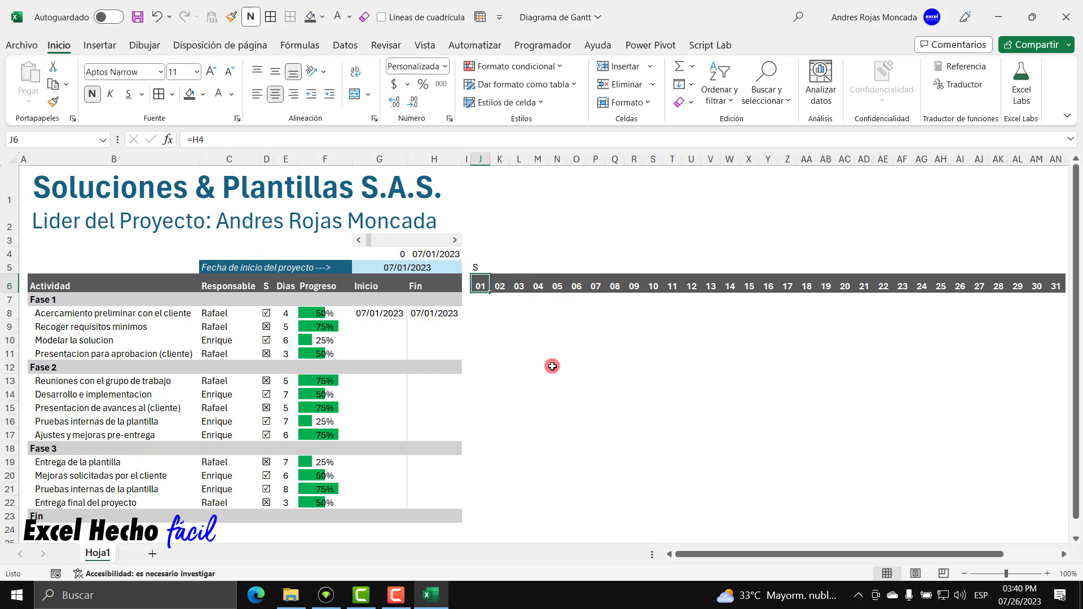
left_click(482, 268)
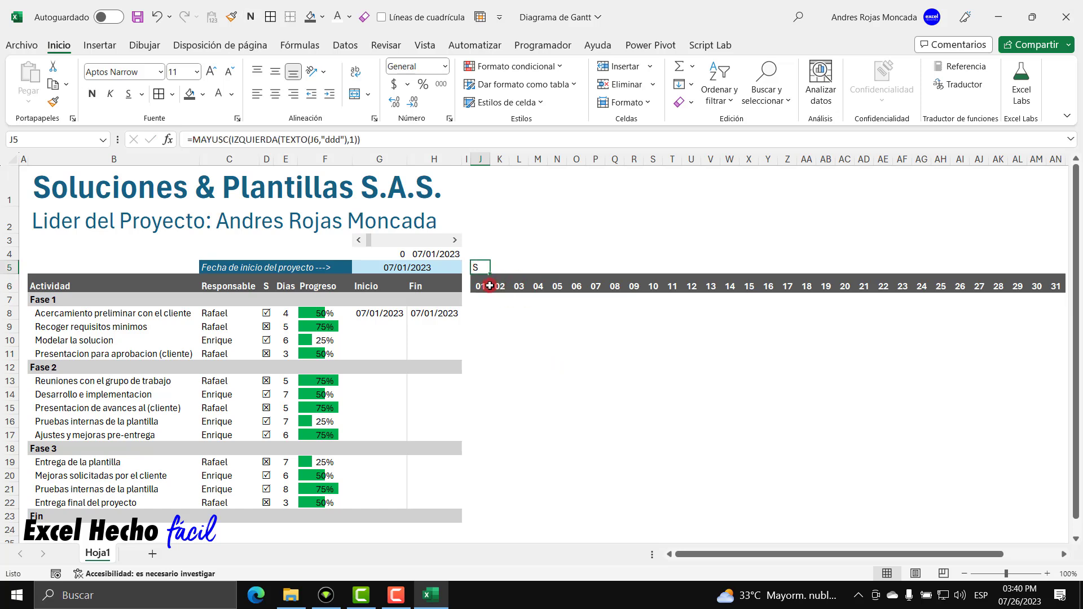
Check the calendar's weekday, then fill J5's day-initial formula across to AN5.
left_click(1022, 598)
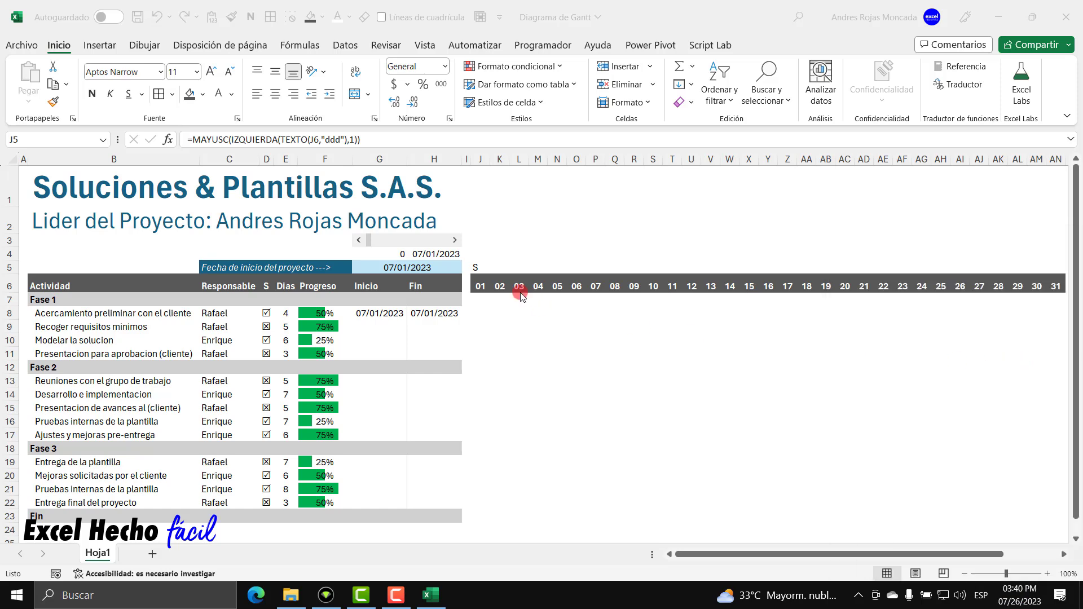
left_click(476, 265)
left_click_drag(490, 276, 1056, 268)
Centre the row 5 weekday initials and give them a light blue fill.
left_click(275, 94)
left_click(203, 94)
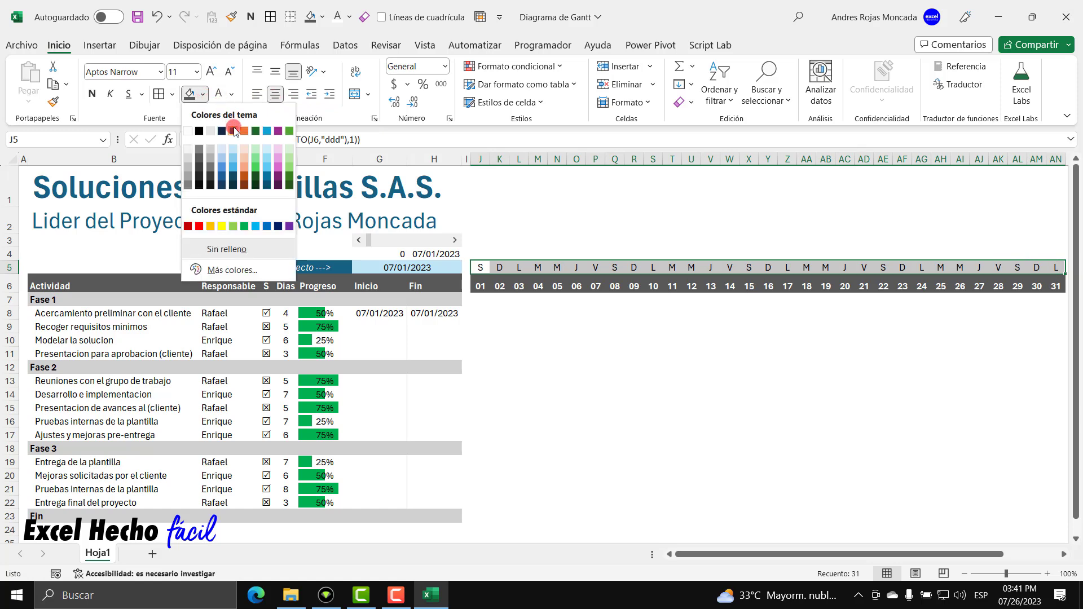
left_click(232, 148)
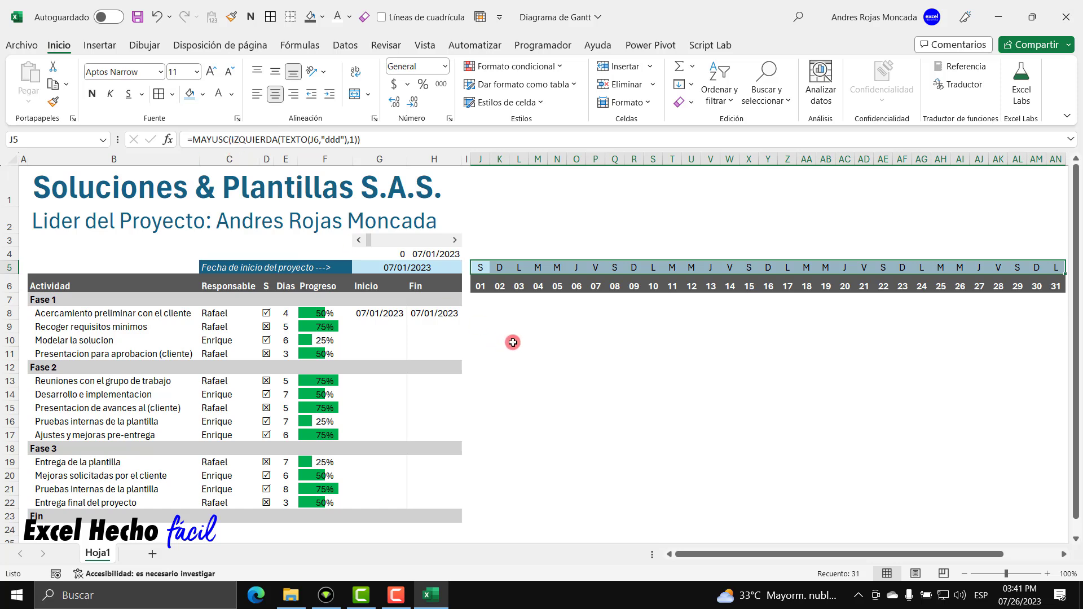
left_click(482, 311)
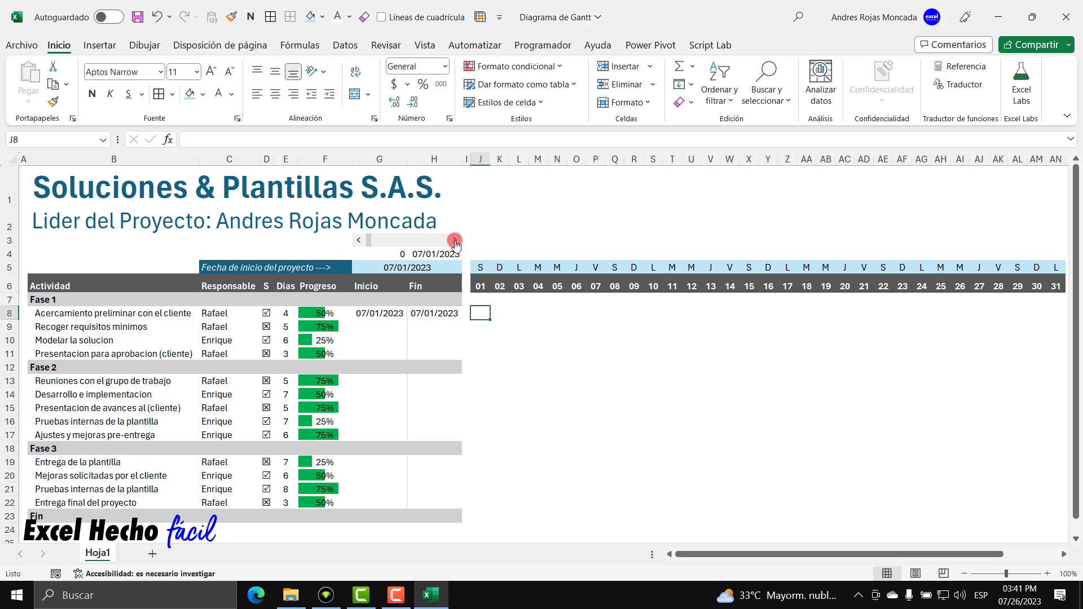
left_click(455, 240)
left_click(455, 241)
left_click(454, 241)
left_click(455, 240)
left_click(455, 241)
left_click(454, 240)
left_click(455, 240)
left_click(454, 240)
left_click(455, 240)
left_click(455, 240)
left_click(454, 240)
left_click(455, 241)
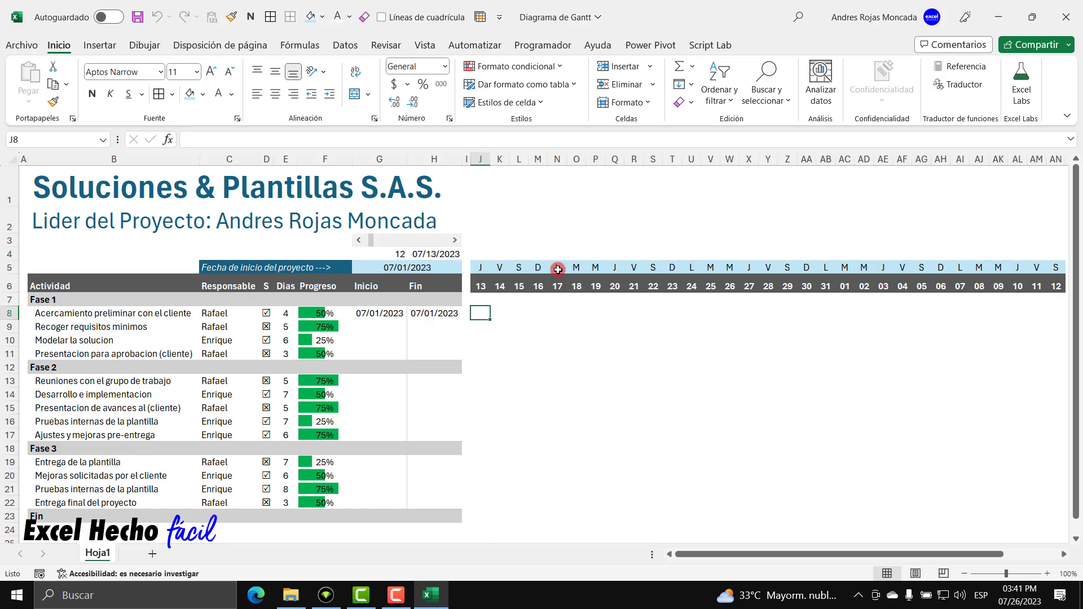
left_click(454, 240)
left_click(454, 240)
left_click(455, 240)
left_click(455, 241)
left_click(455, 240)
left_click(454, 240)
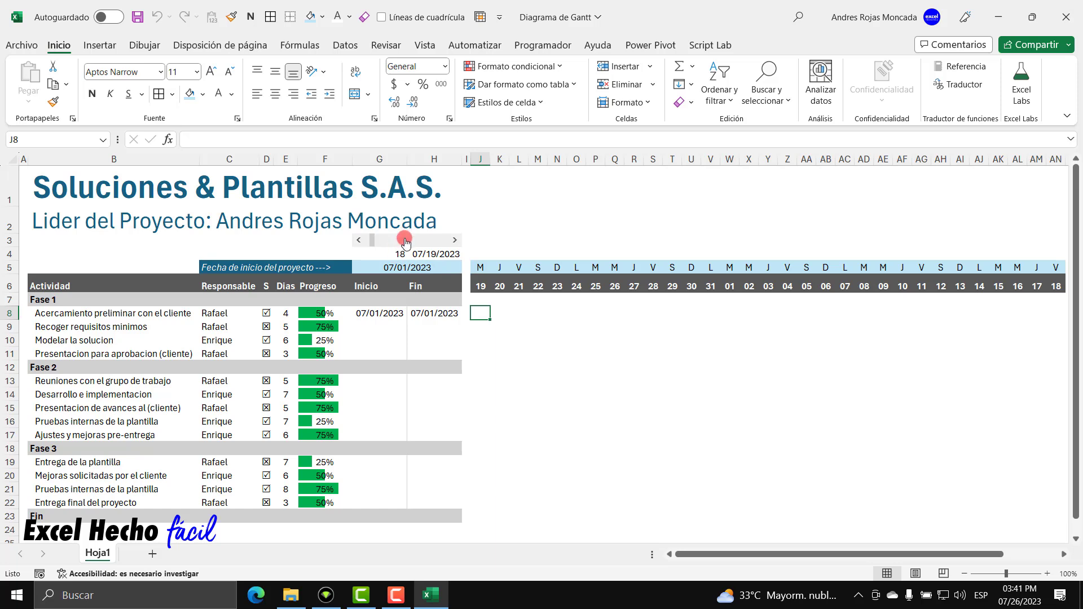
left_click(358, 240)
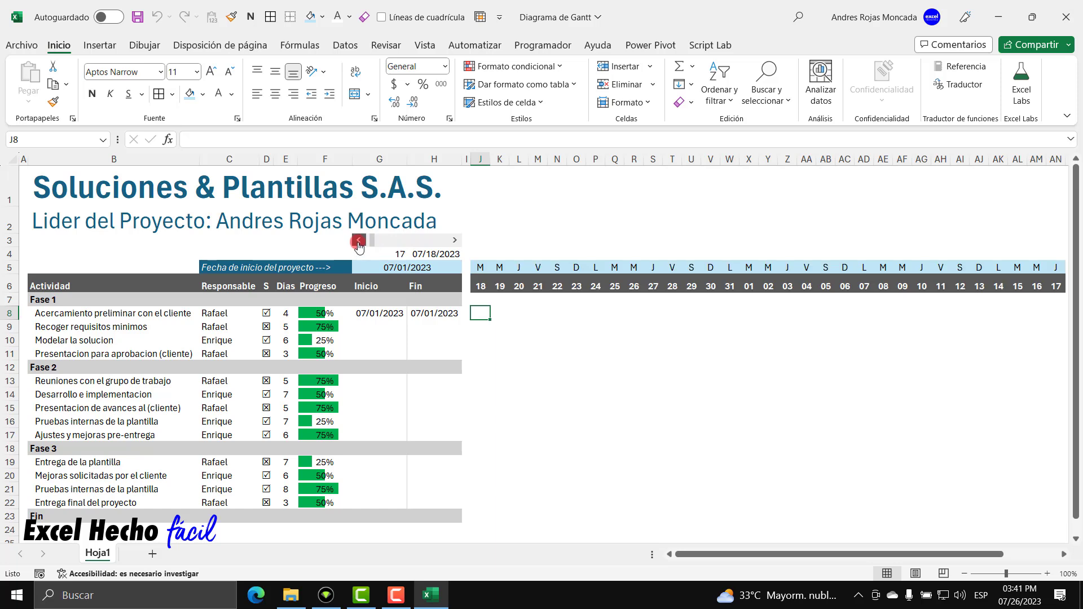
left_click_drag(358, 244, 358, 244)
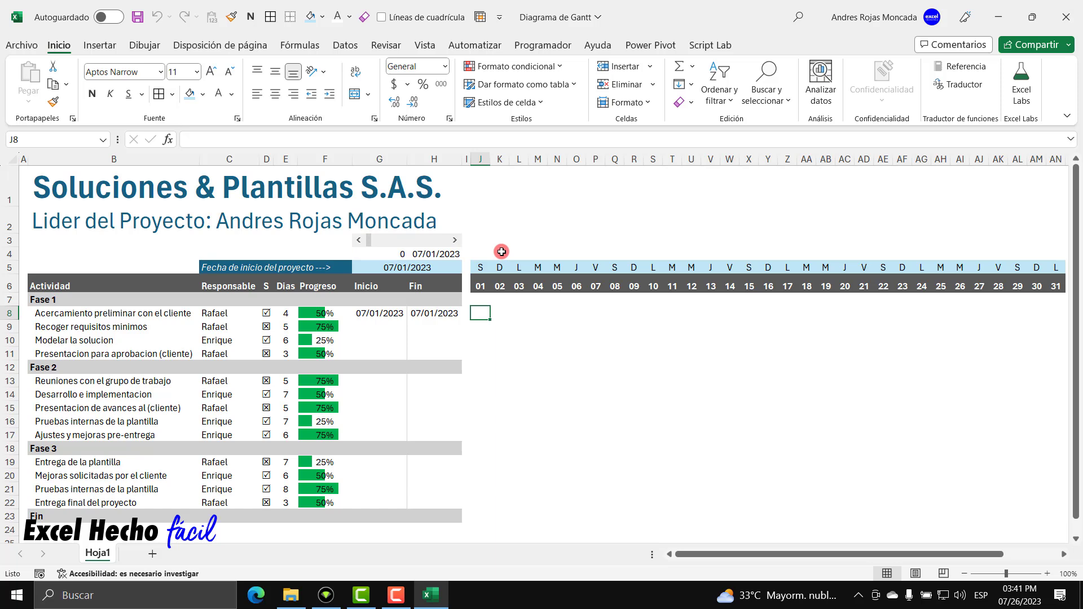
left_click(482, 176)
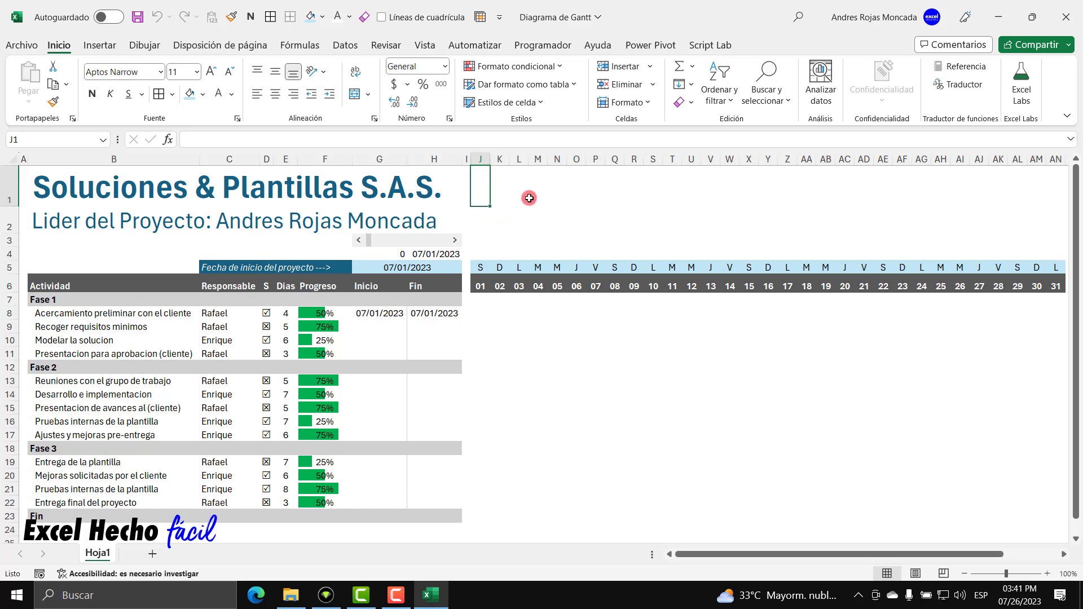
Enter DIAGRAMA DE GANTT in J1, merge J1:AN2, and align it middle-right.
key("Caps_Lock")
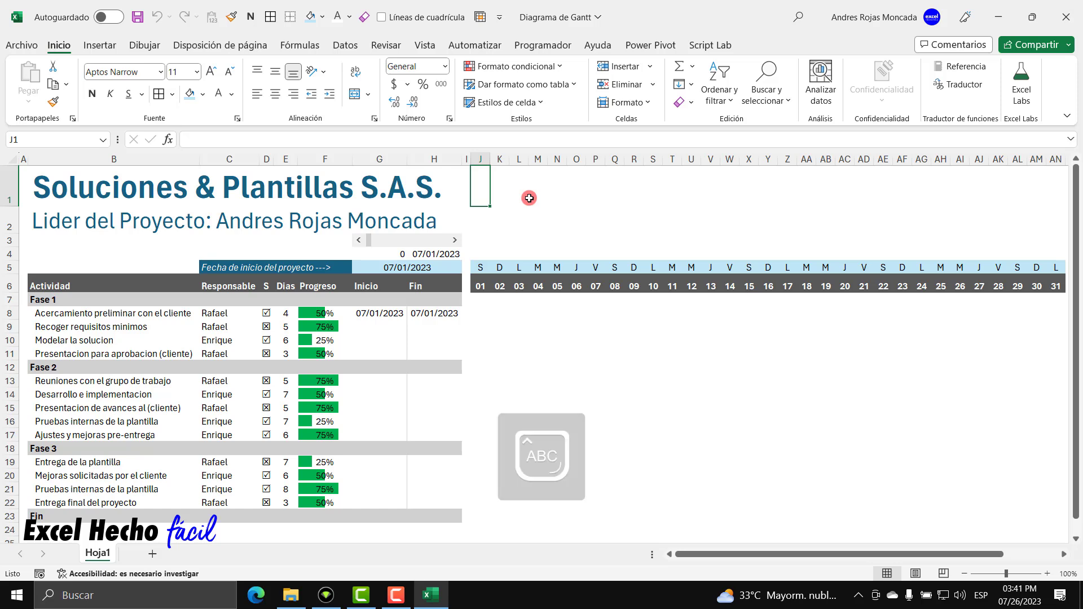
type("DIAGRAMA DE")
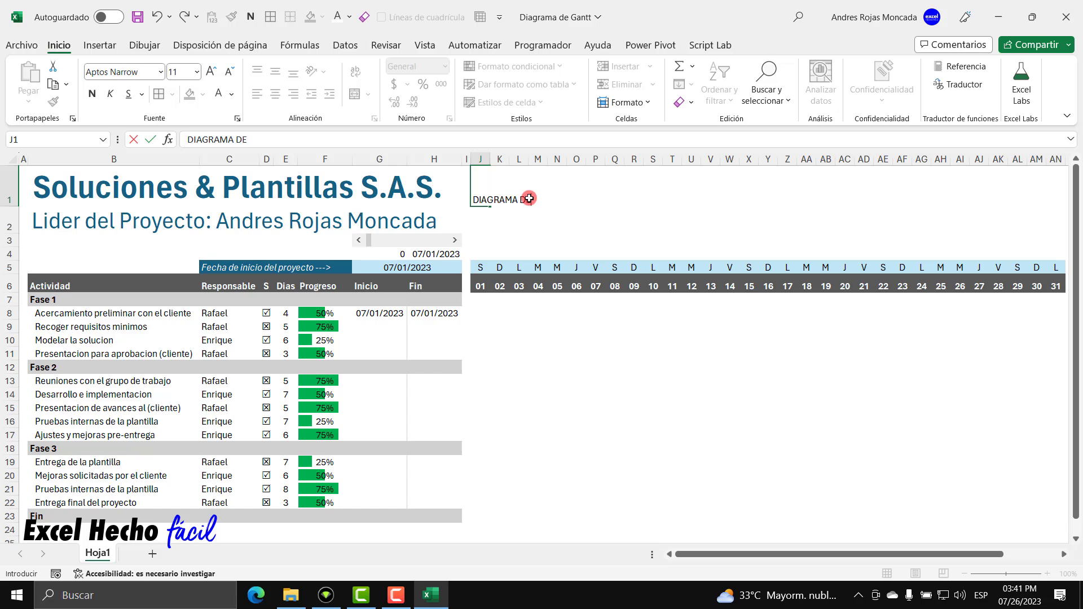
type(" GANTT")
key("Return")
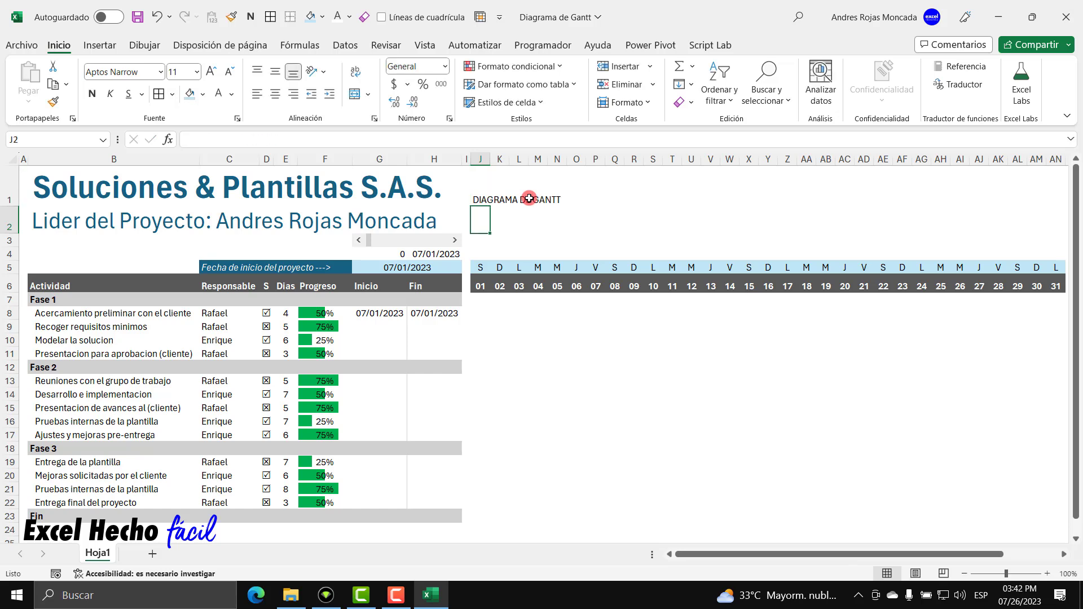
left_click(481, 175)
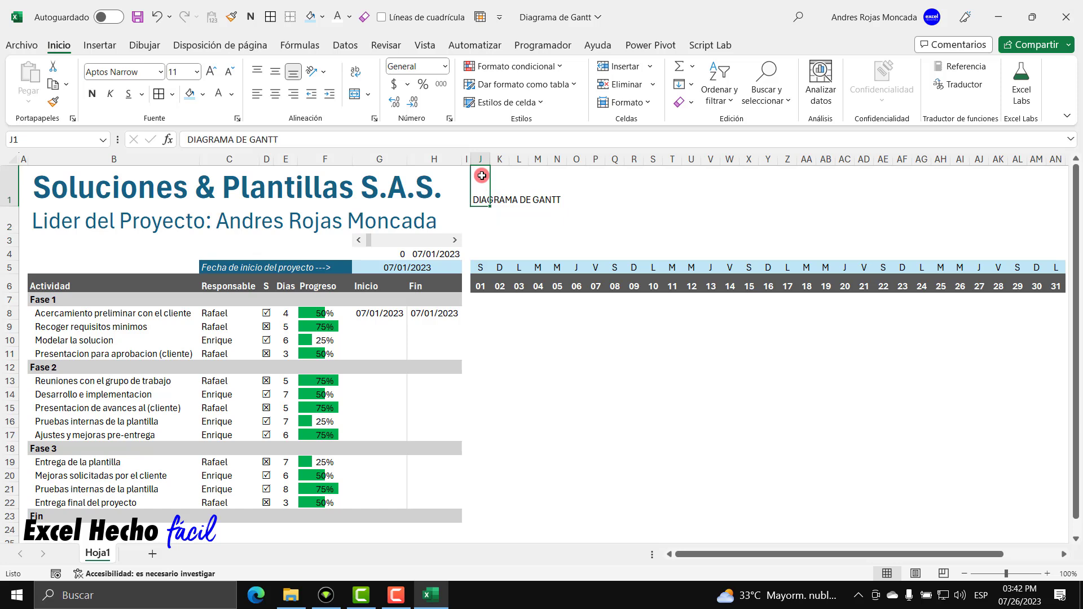
left_click_drag(482, 175, 1054, 209)
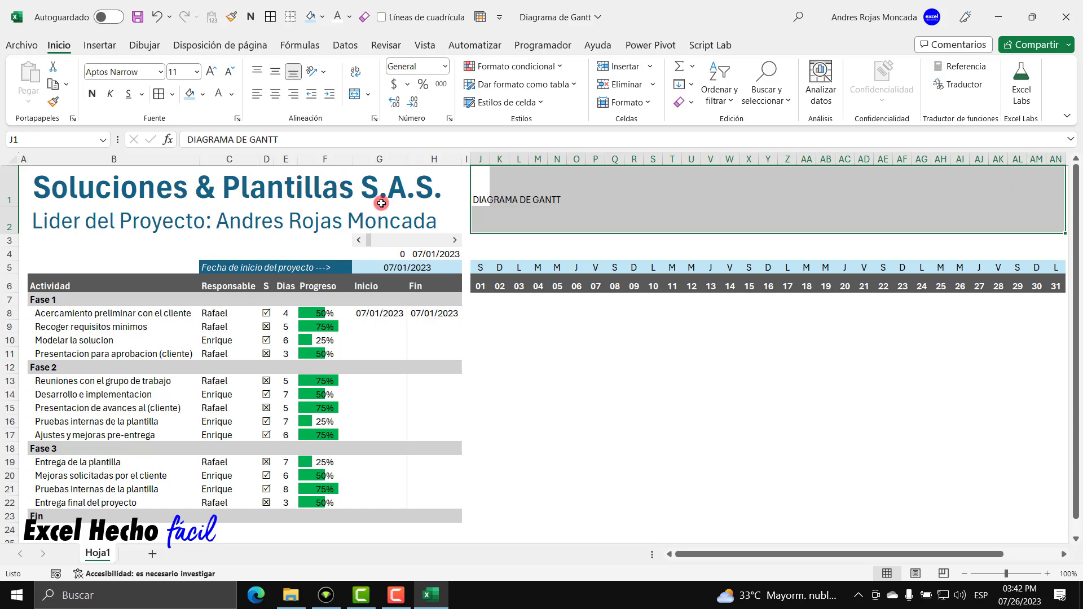
left_click(354, 97)
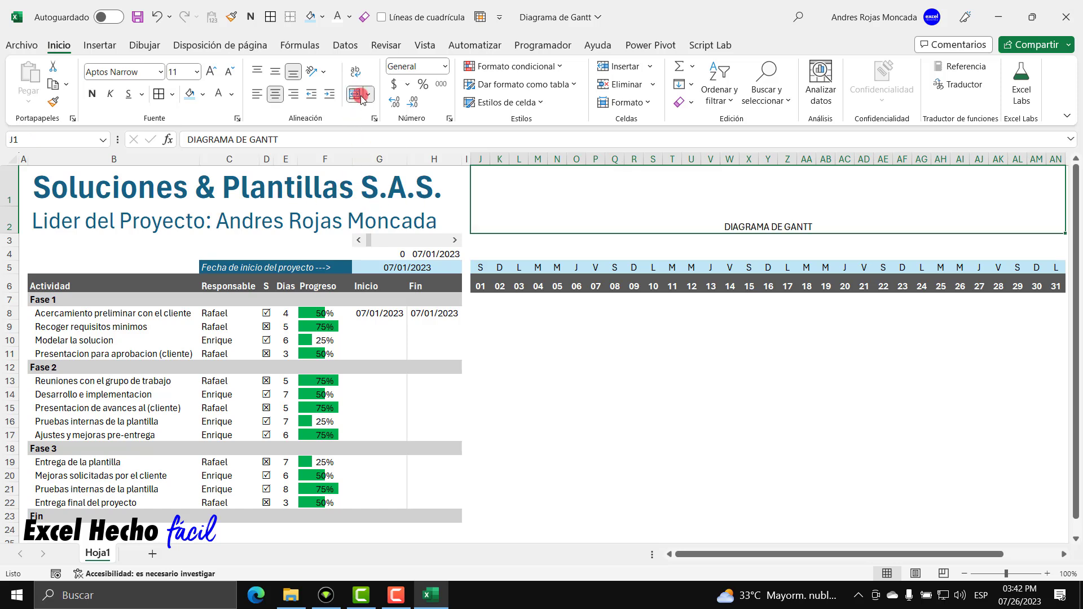
left_click(276, 70)
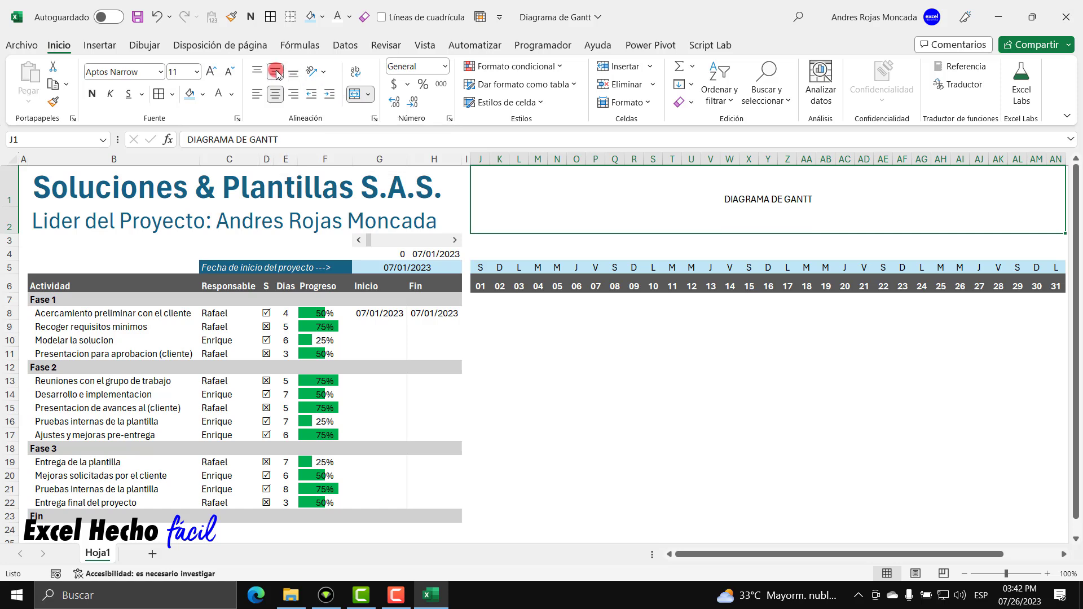
left_click(292, 94)
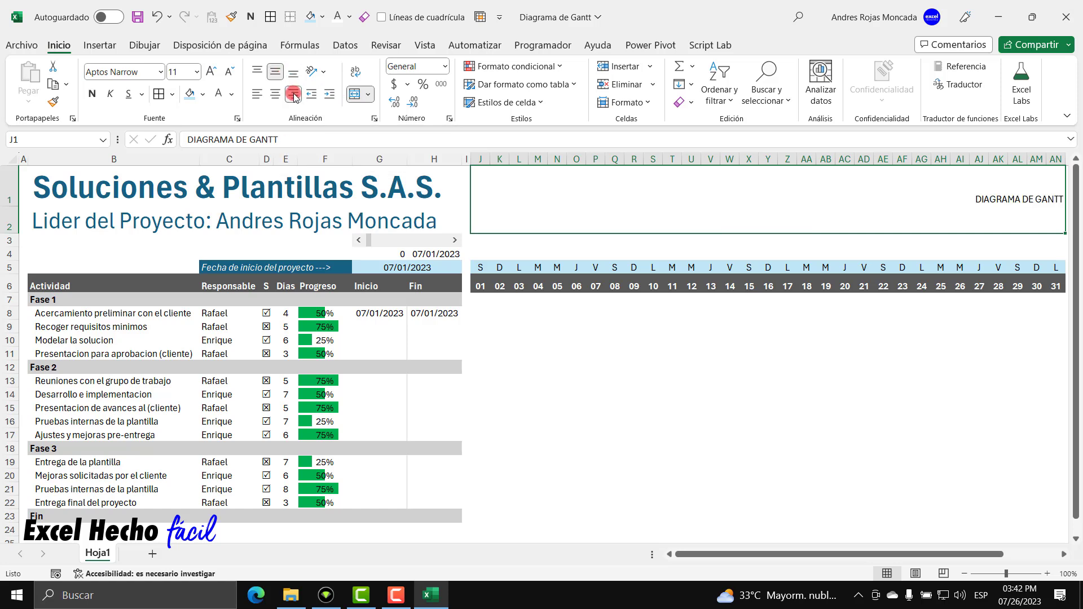
Set the title's font size to 48.
left_click(211, 72)
left_click(210, 72)
left_click(211, 72)
left_click(211, 73)
left_click(210, 73)
left_click(211, 73)
left_click(210, 72)
left_click(211, 72)
left_click(211, 73)
left_click(210, 72)
left_click(210, 72)
left_click(210, 72)
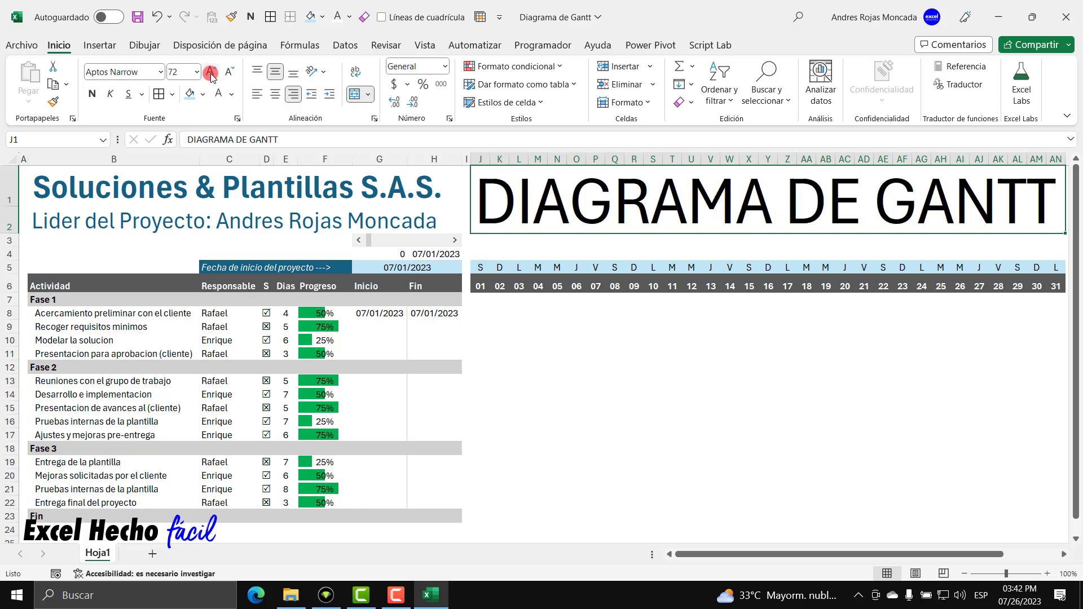
left_click(229, 72)
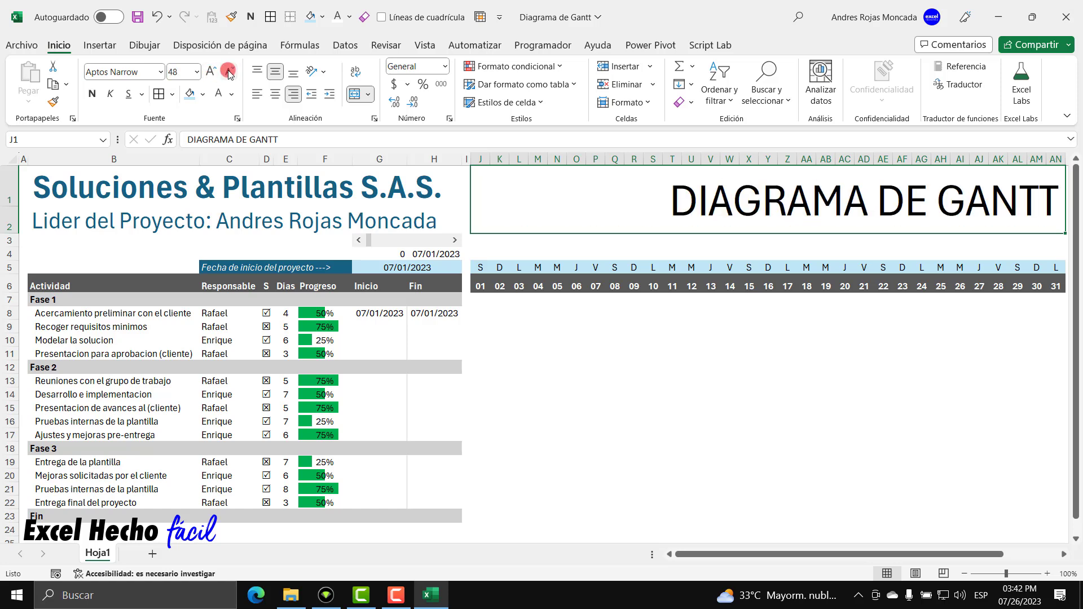
Give the title banner a dark blue fill with bold white text.
left_click(202, 94)
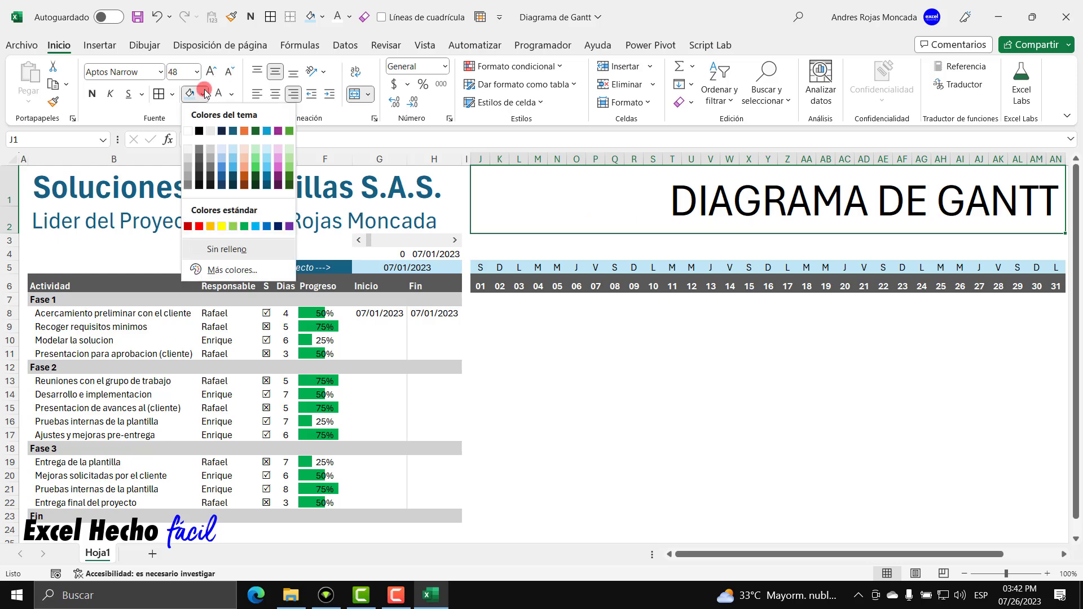
left_click(233, 131)
left_click(92, 93)
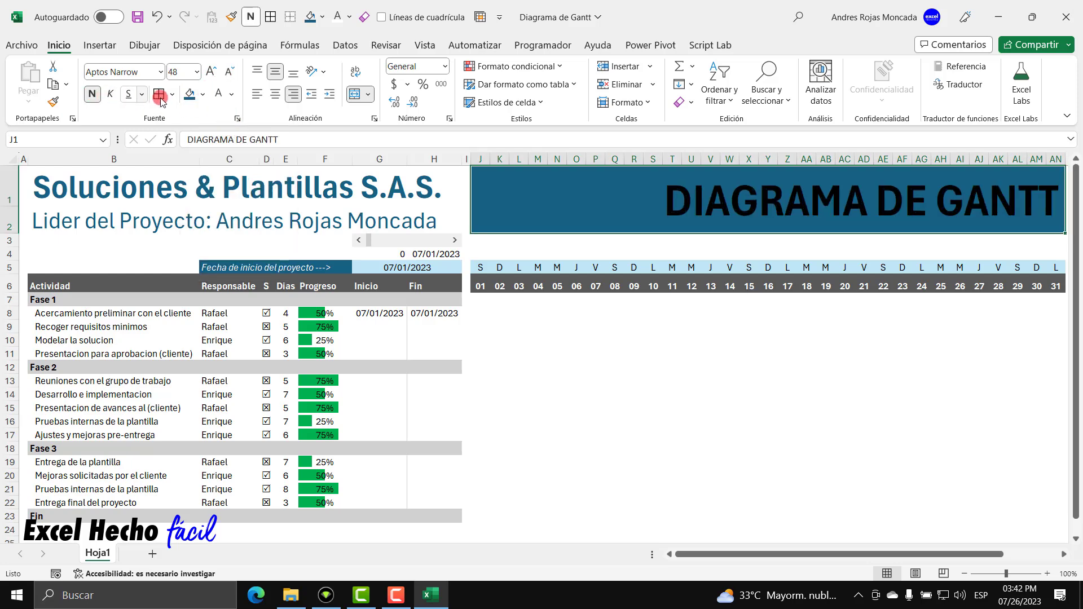
left_click(218, 94)
left_click(478, 304)
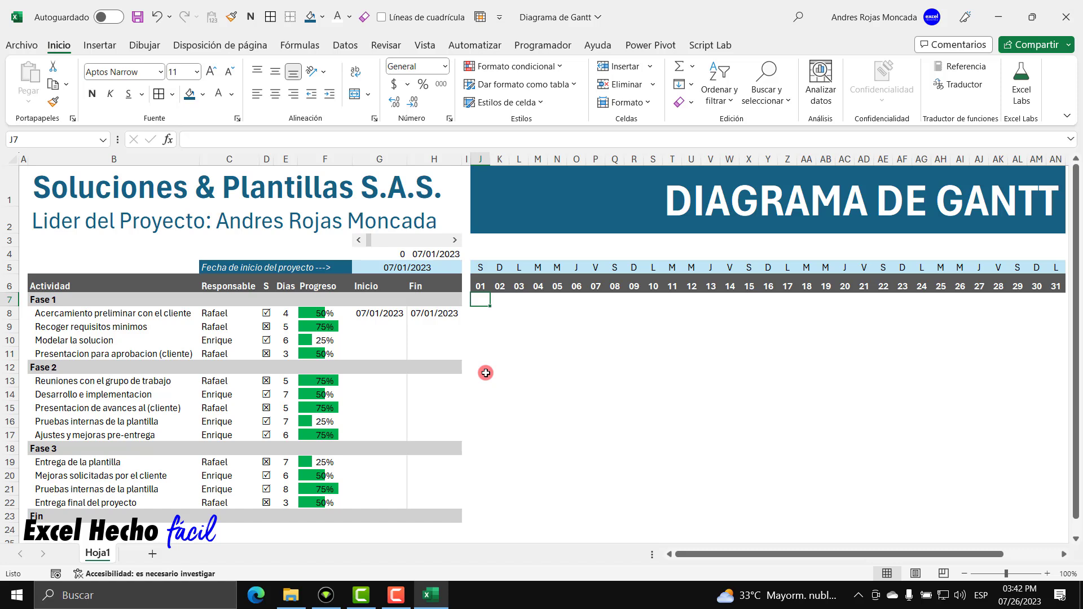
Clear the misplaced dates from Fin cells H8:H11 and check the first start date.
left_click(425, 315)
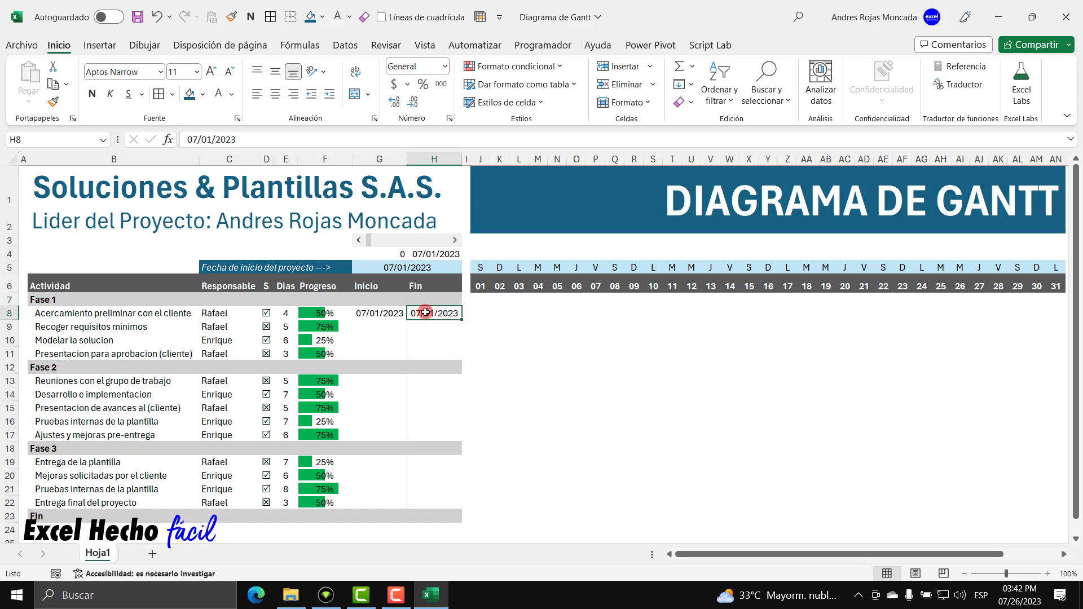
left_click_drag(426, 315, 426, 353)
key("Delete")
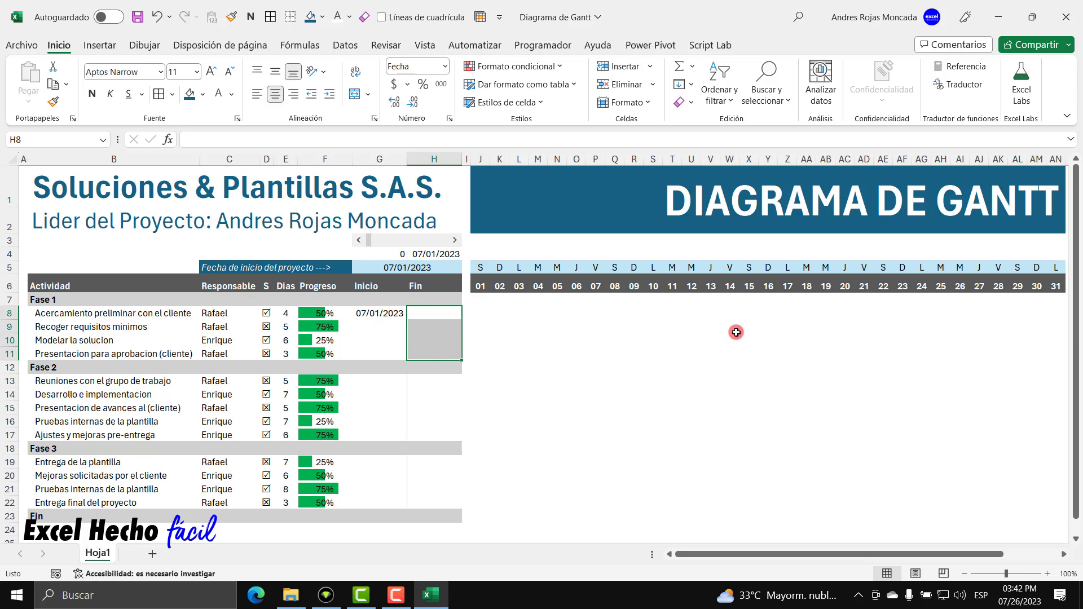
left_click(364, 328)
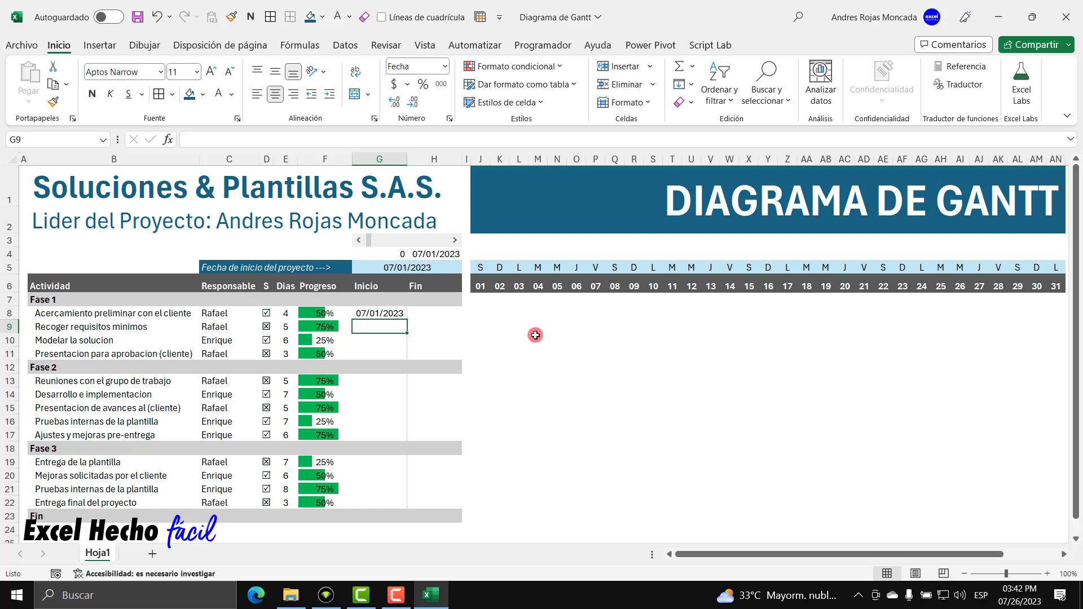
key("Up")
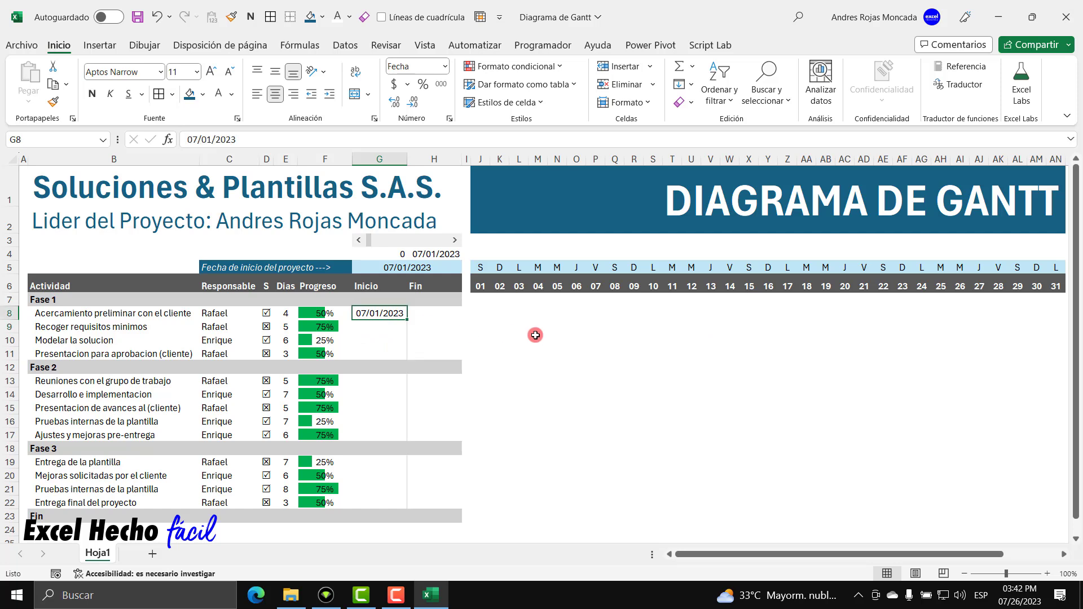
key("Down")
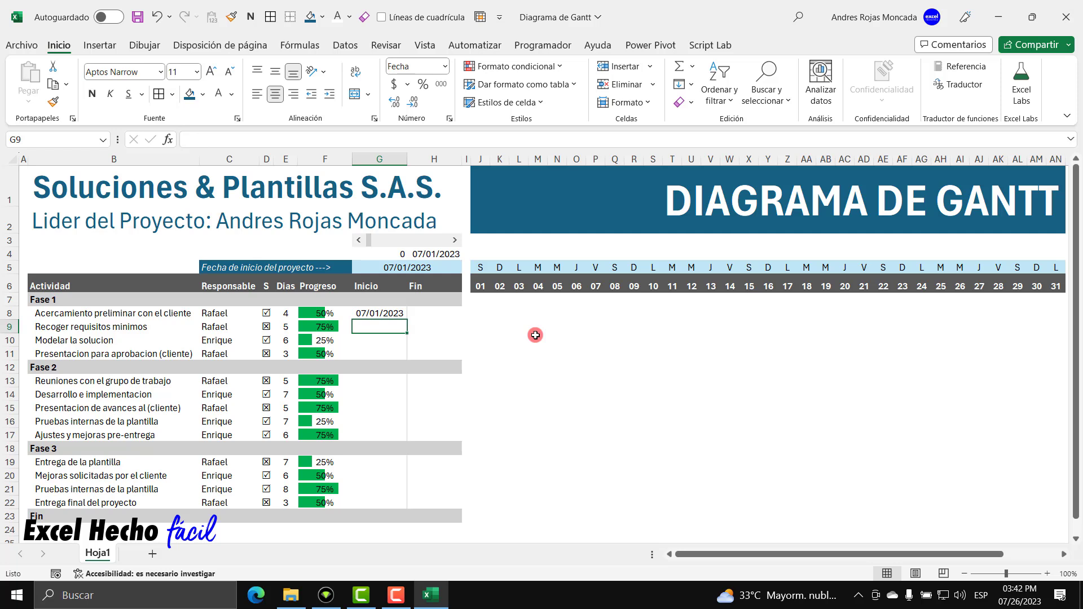
Enter Inicio dates 7/4/23, 7/7/23, 7/13/23, 7/14/23, 7/18/23 and 7/21/2023.
type("7/4/23")
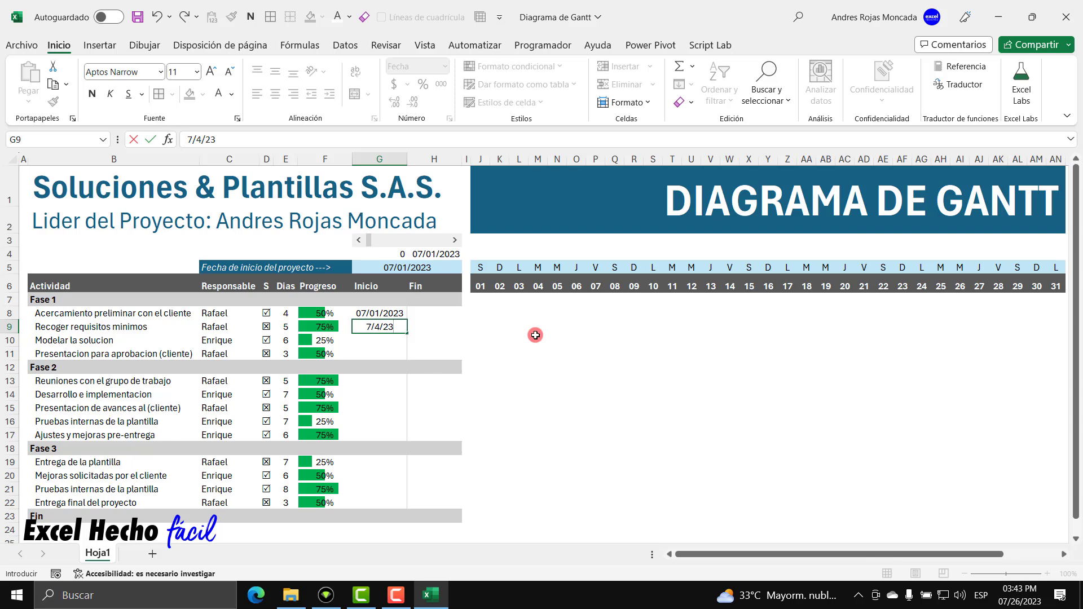
key("Return")
type("7/7/23")
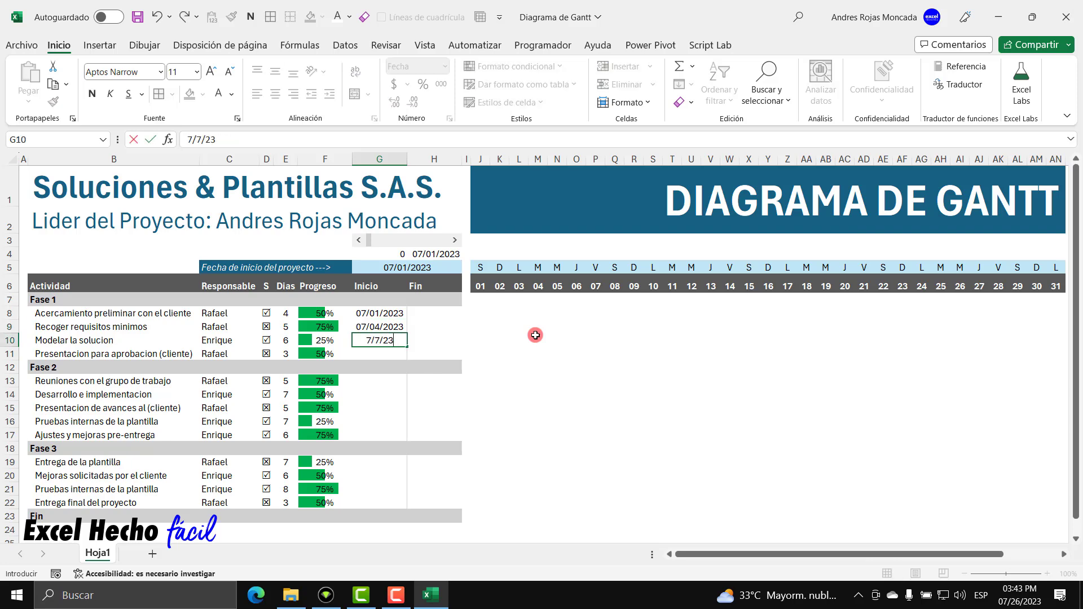
key("Return")
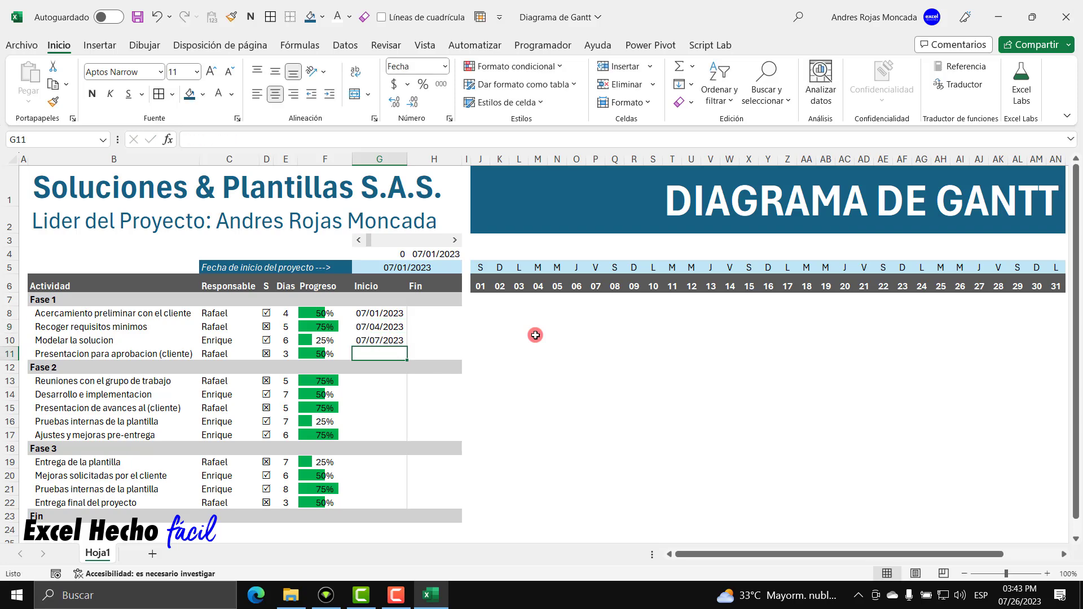
type("7/13/23")
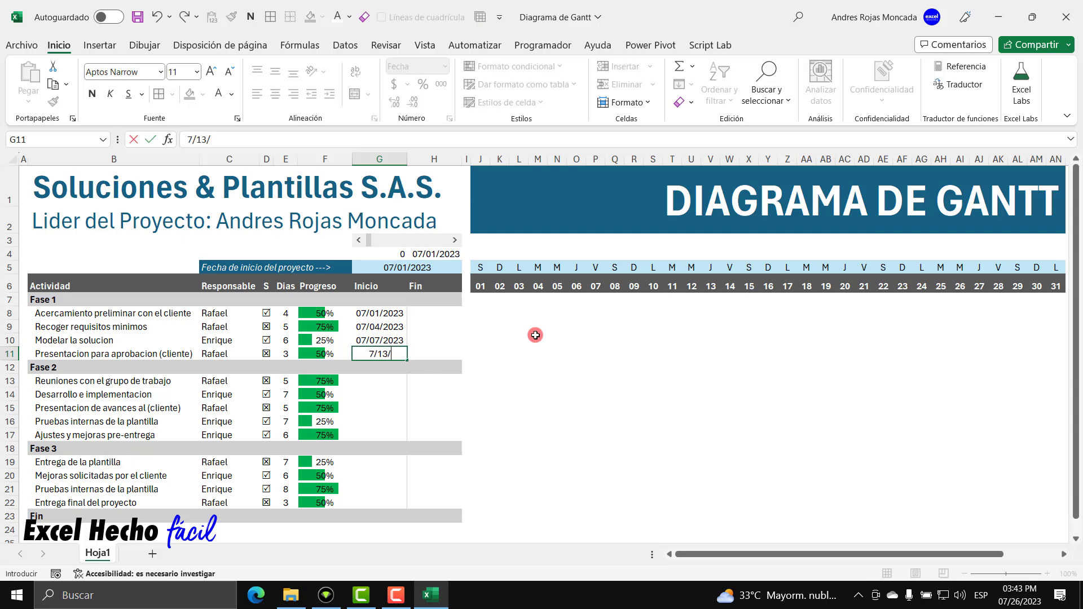
key("Return")
key("Return")
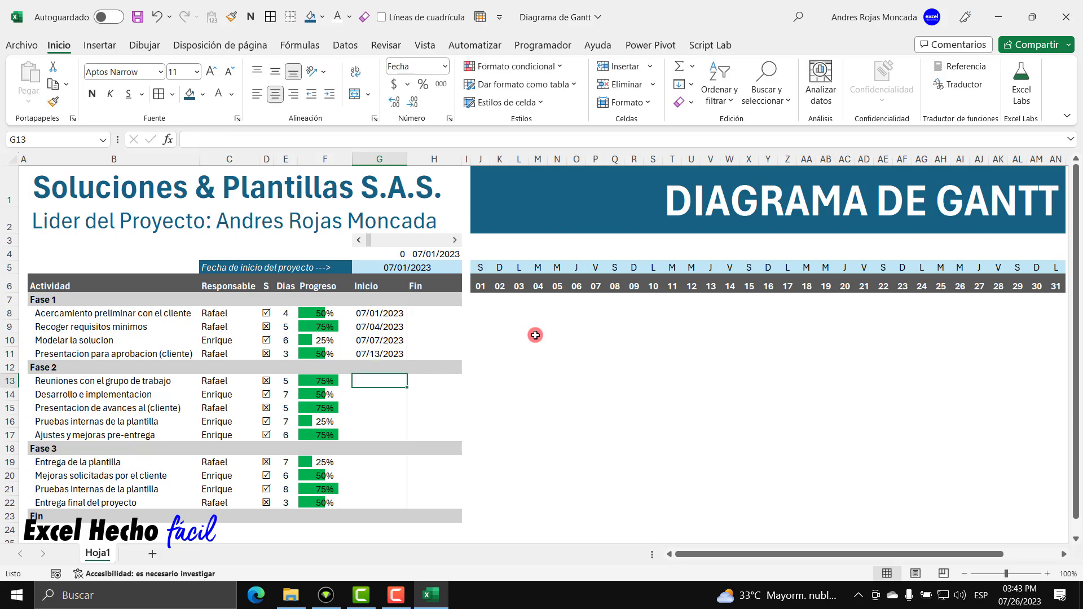
type("7/14/23")
key("Return")
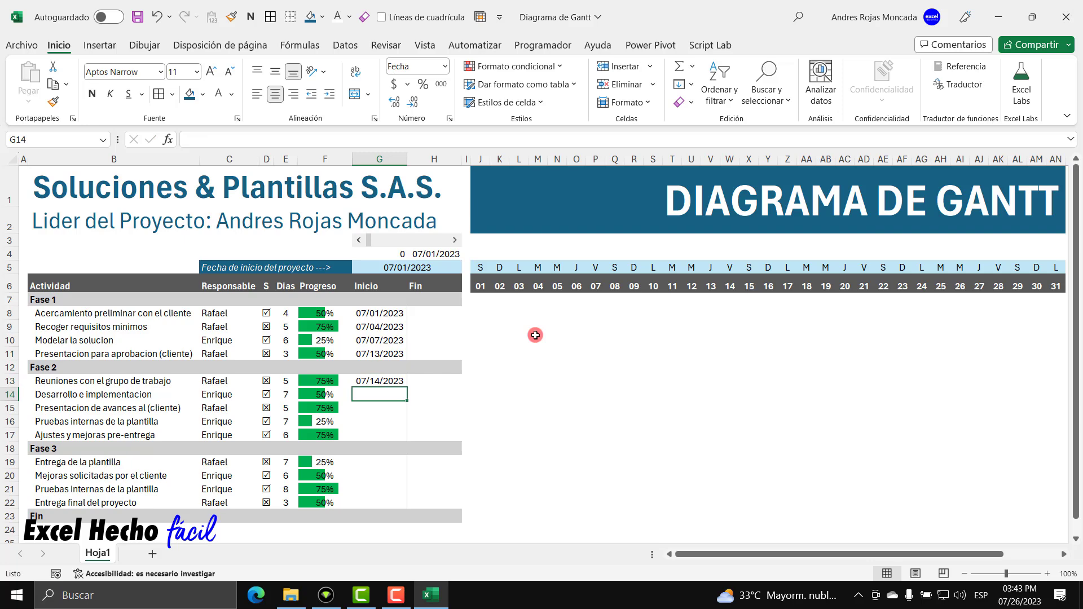
type("7/18/23")
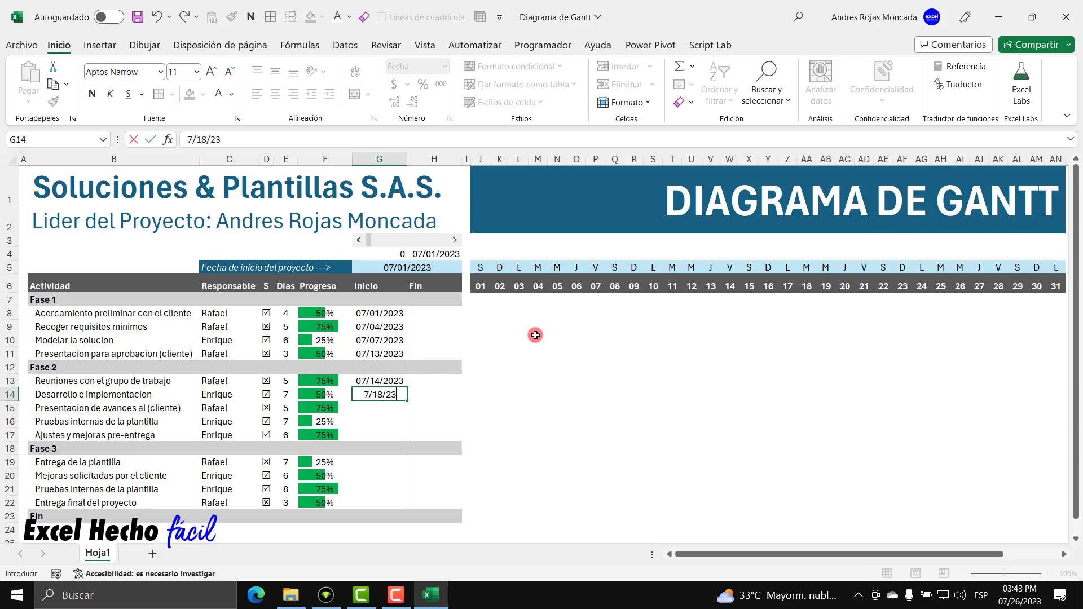
key("Return")
type("7/")
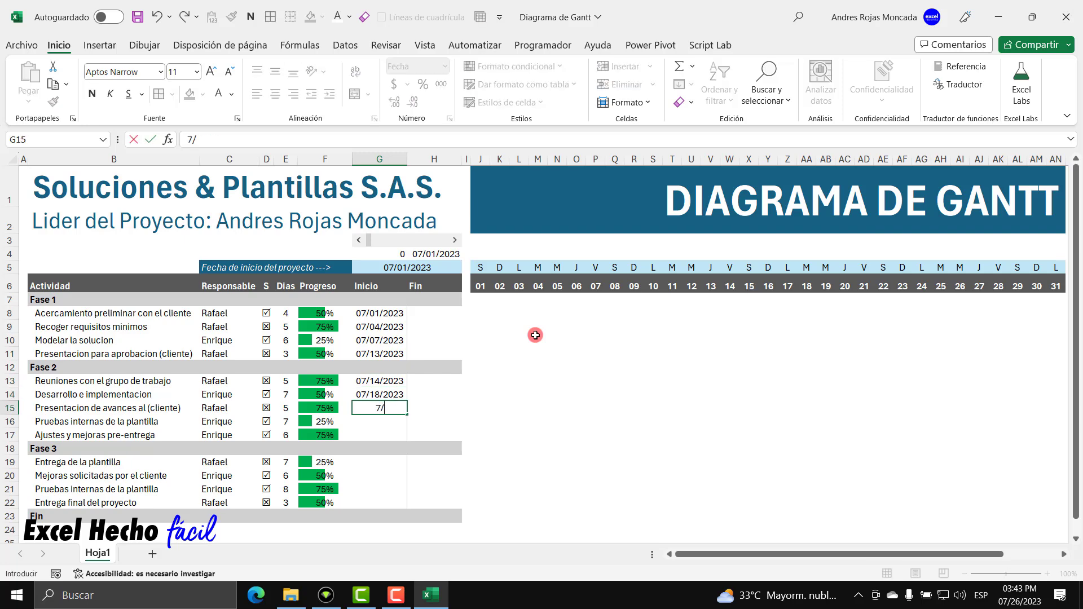
type("21/2023")
key("Return")
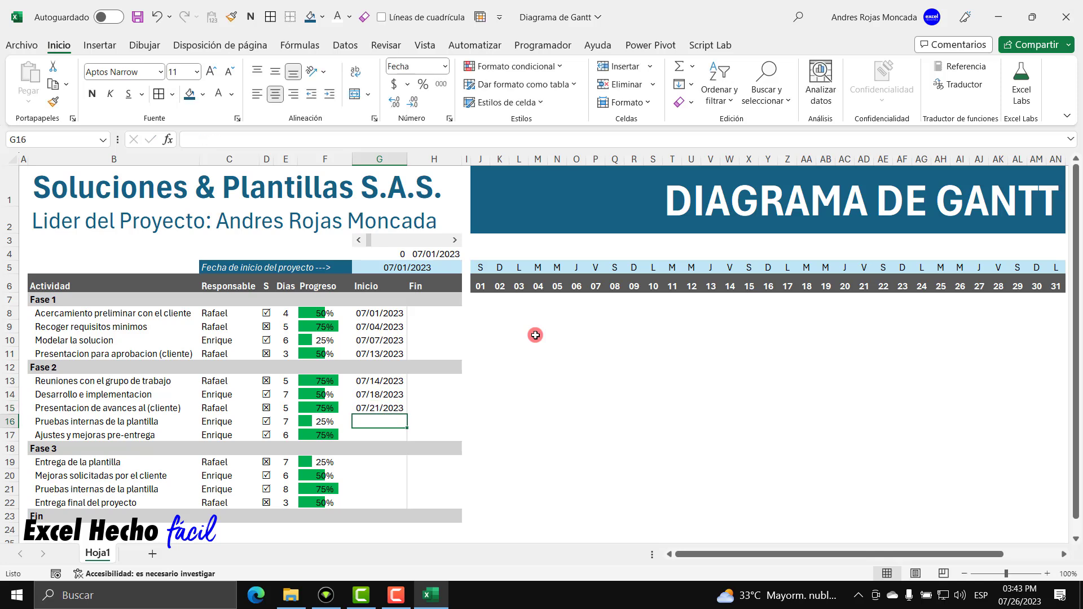
Enter the remaining start dates 7/22/23, 7/25/23, 7/25/23, 7/27/23, 7/28/23 and 8/04/2023, skipping the Fase 3 heading.
key("alt")
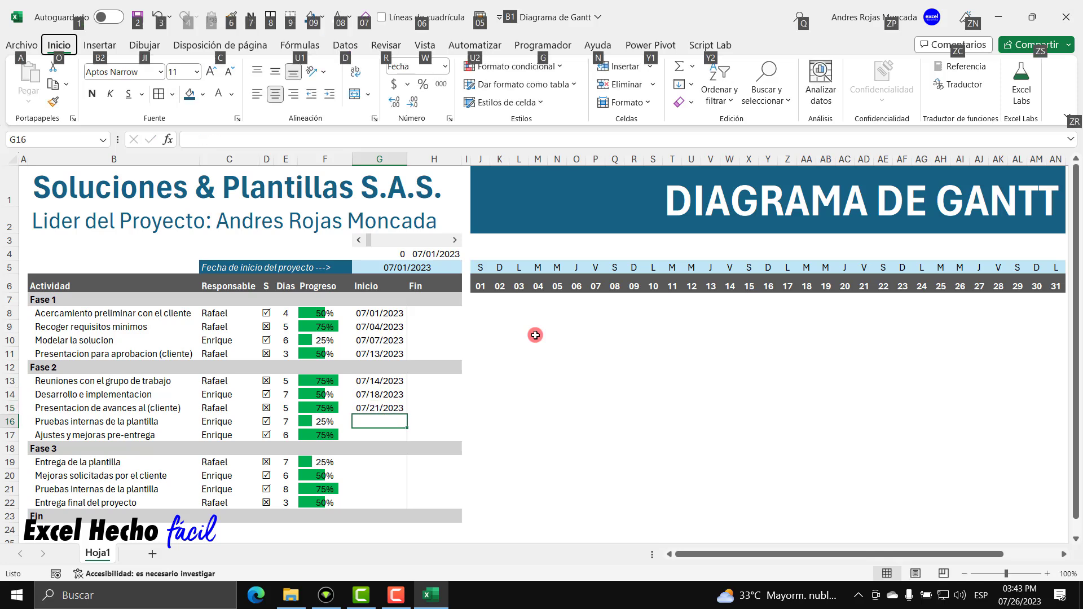
key("alt")
type("7/22/23")
key("Return")
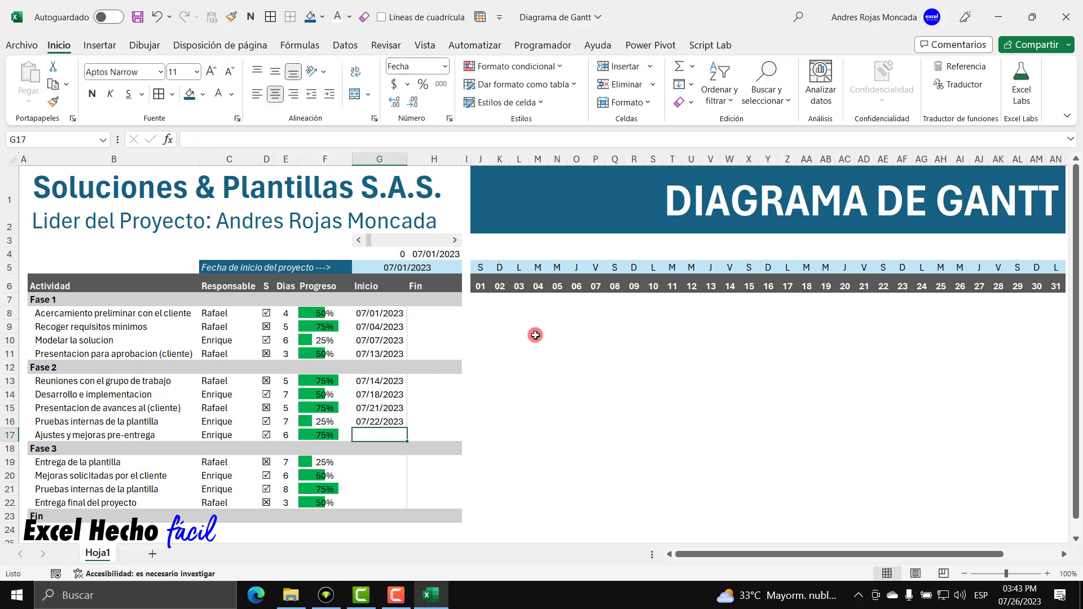
type("7/25/23")
key("Return")
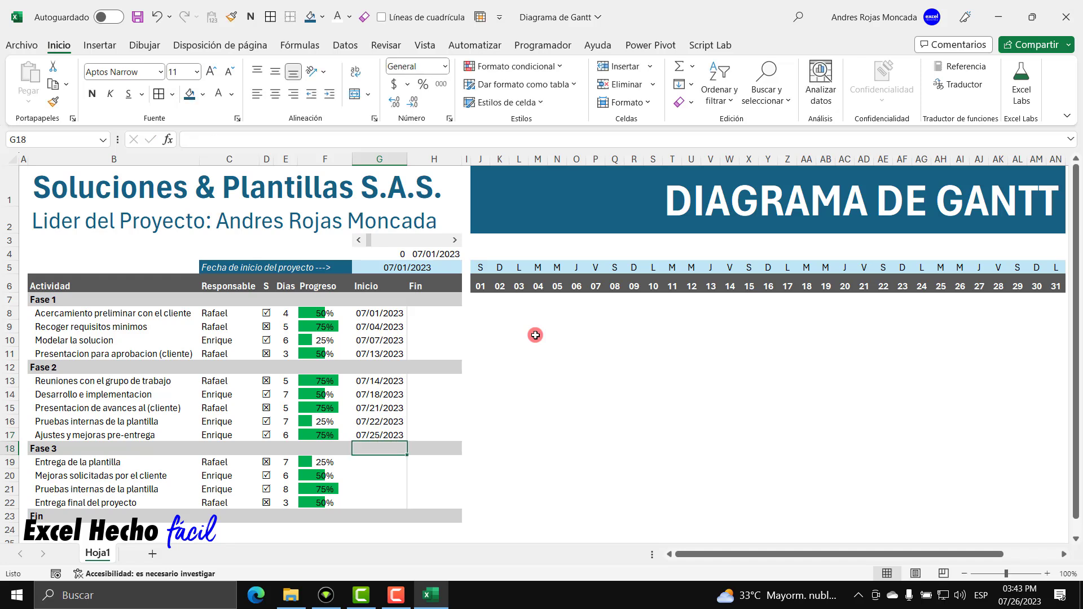
key("Down")
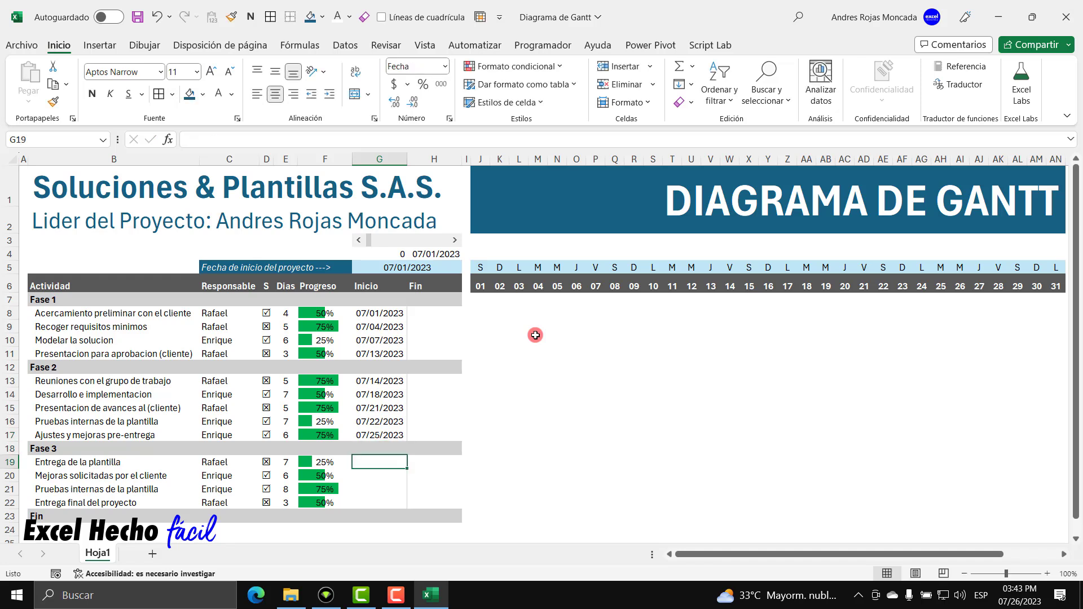
type("7/25/23")
key("Return")
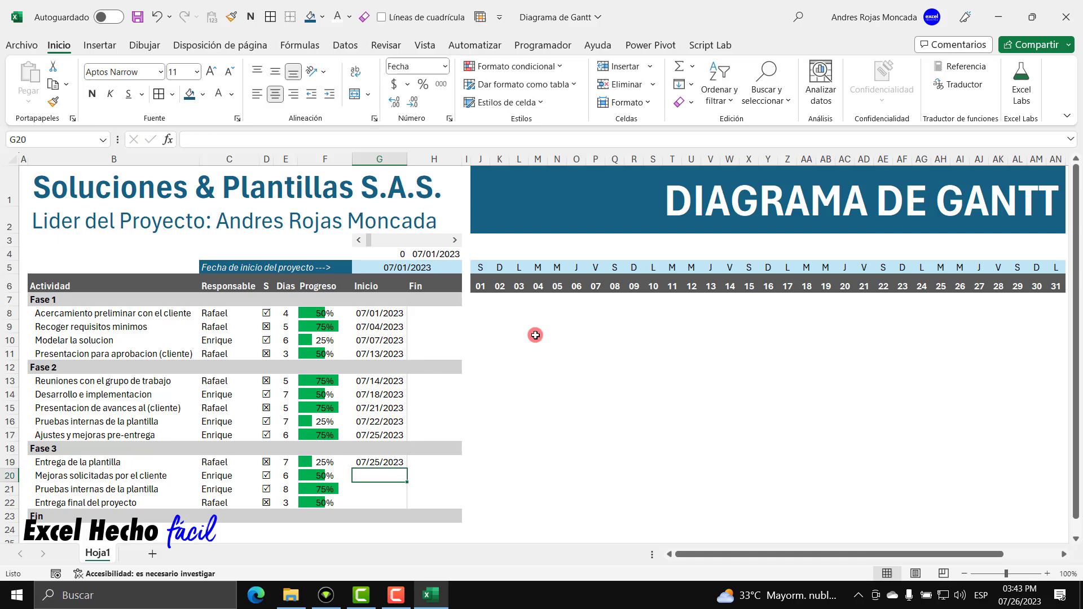
type("7/27/23")
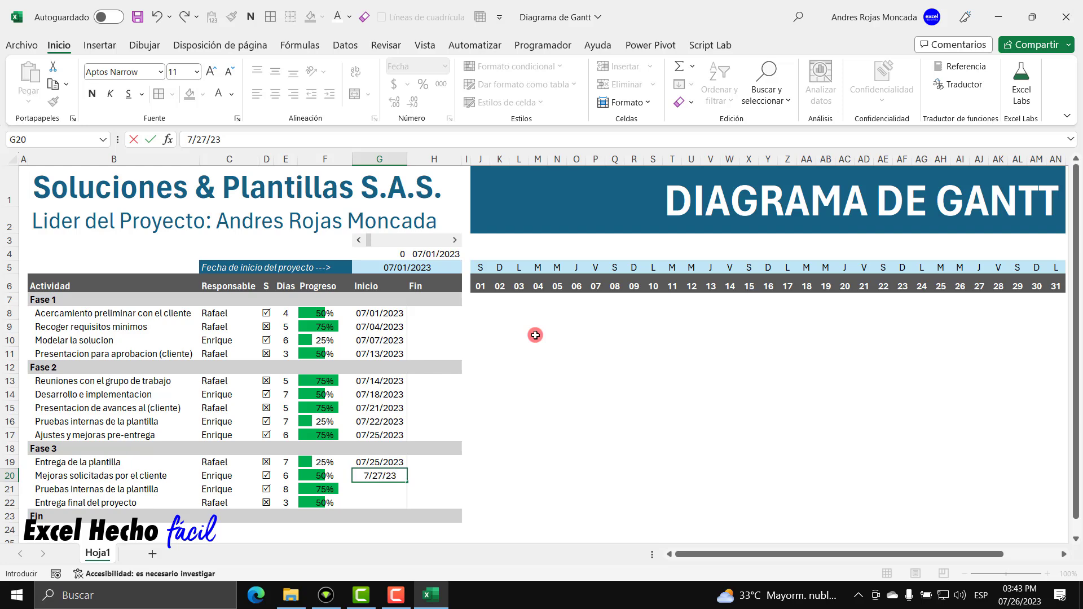
key("Return")
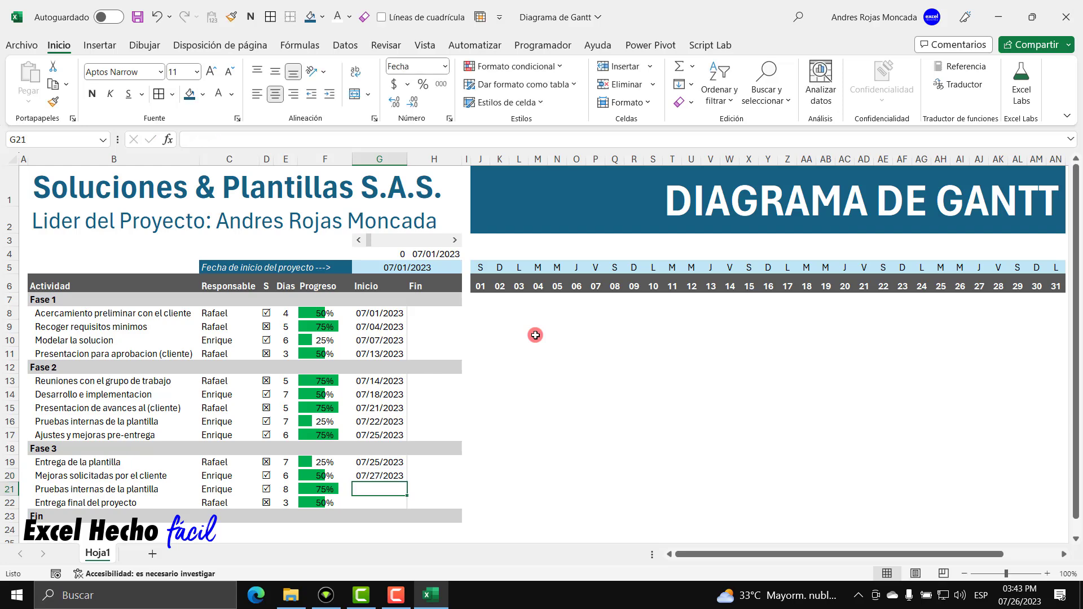
type("7/28/23")
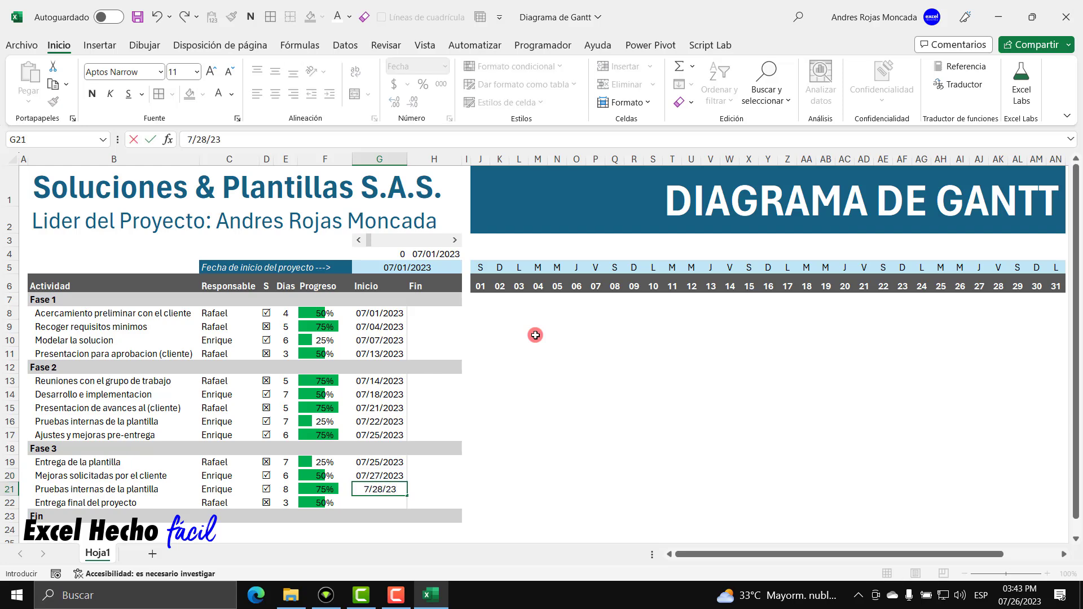
key("Return")
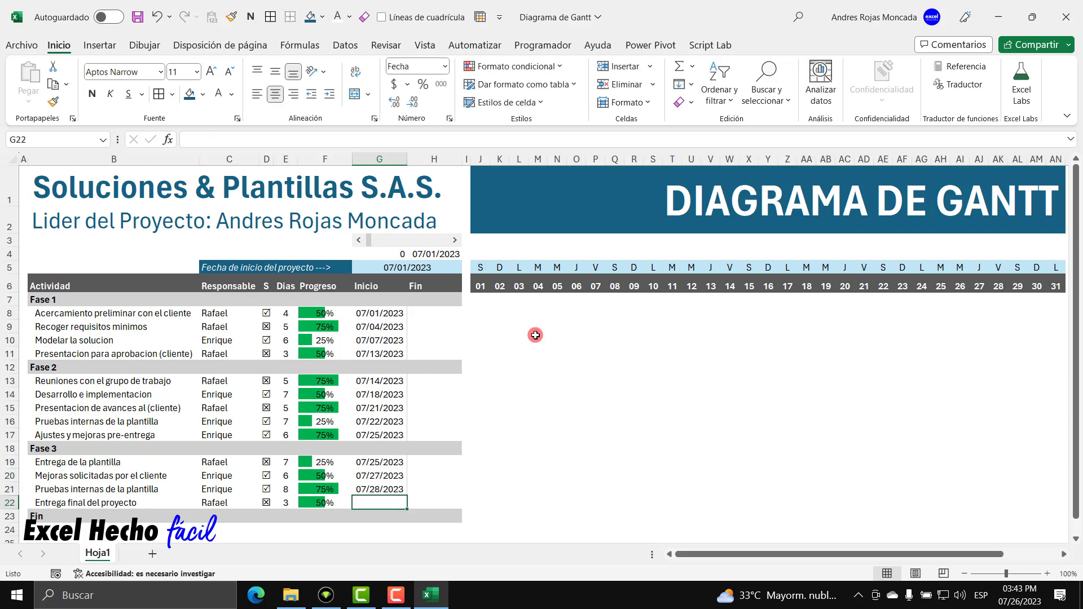
type("8/04/")
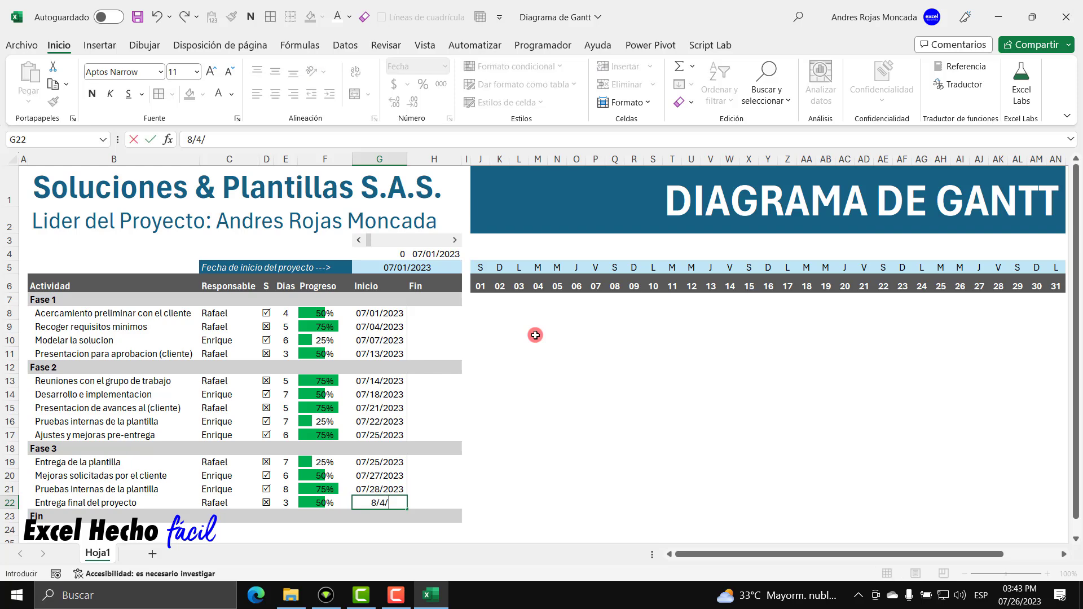
type("2023")
key("Return")
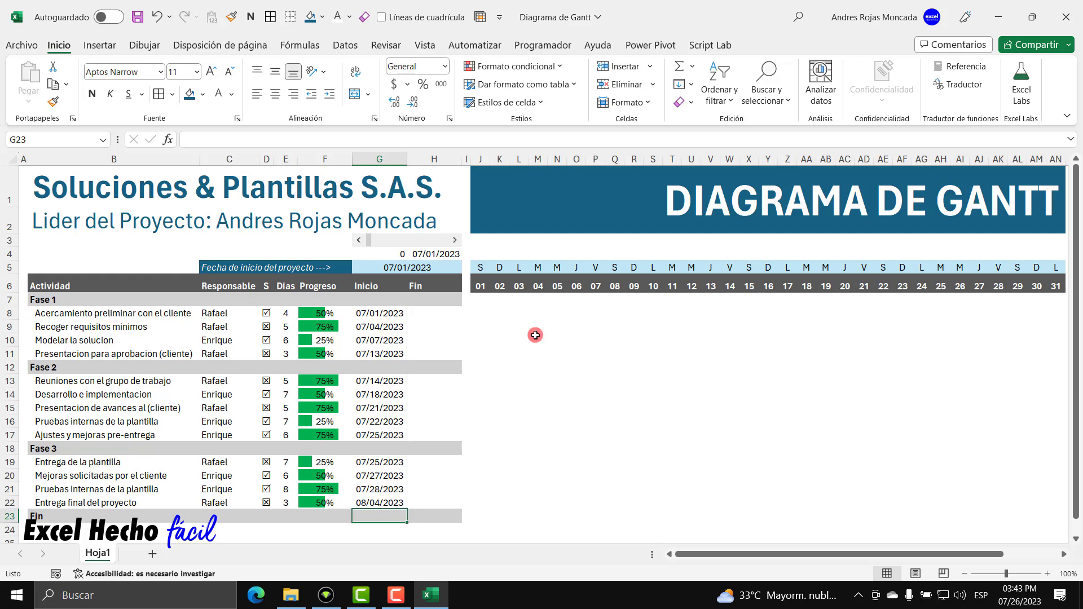
left_click(450, 312)
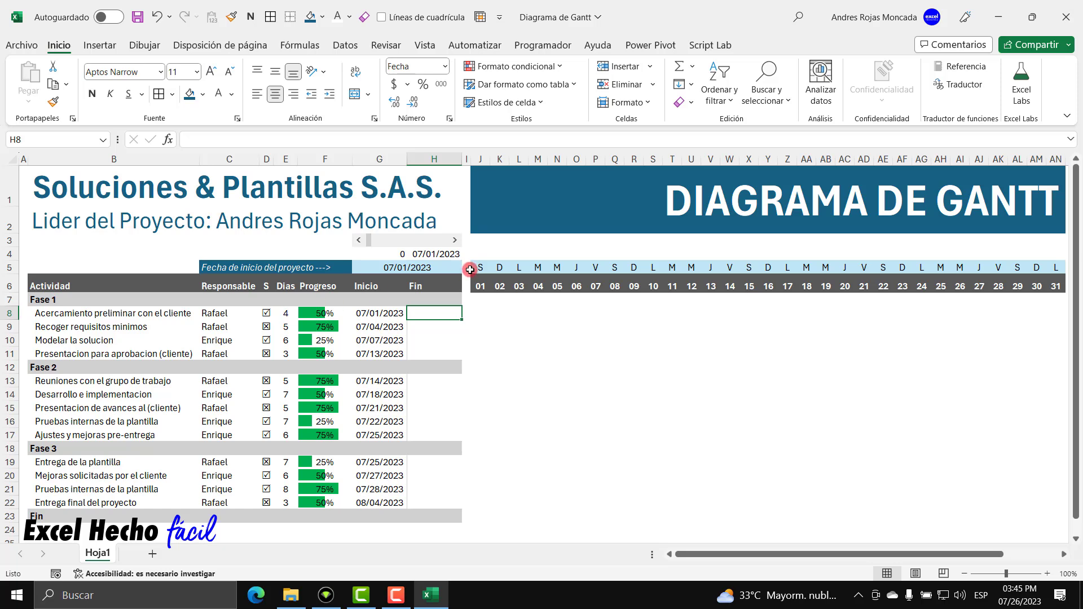
Abandon two trial SI entries in H8 and check the letters behind the D8 and D9 status marks.
type("=SI(")
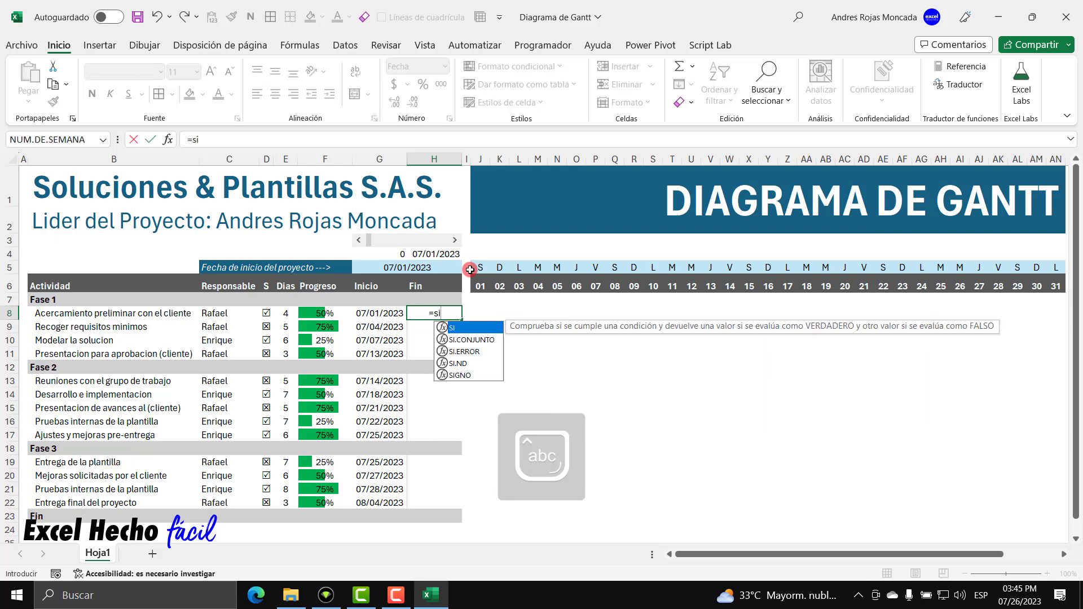
key("Escape")
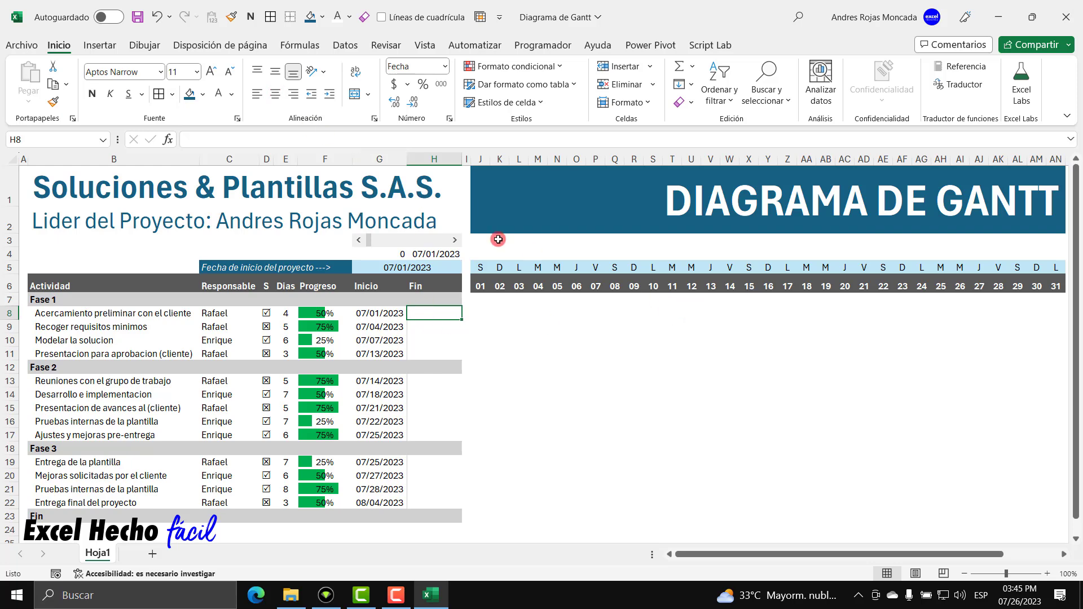
type("=si")
key("Tab")
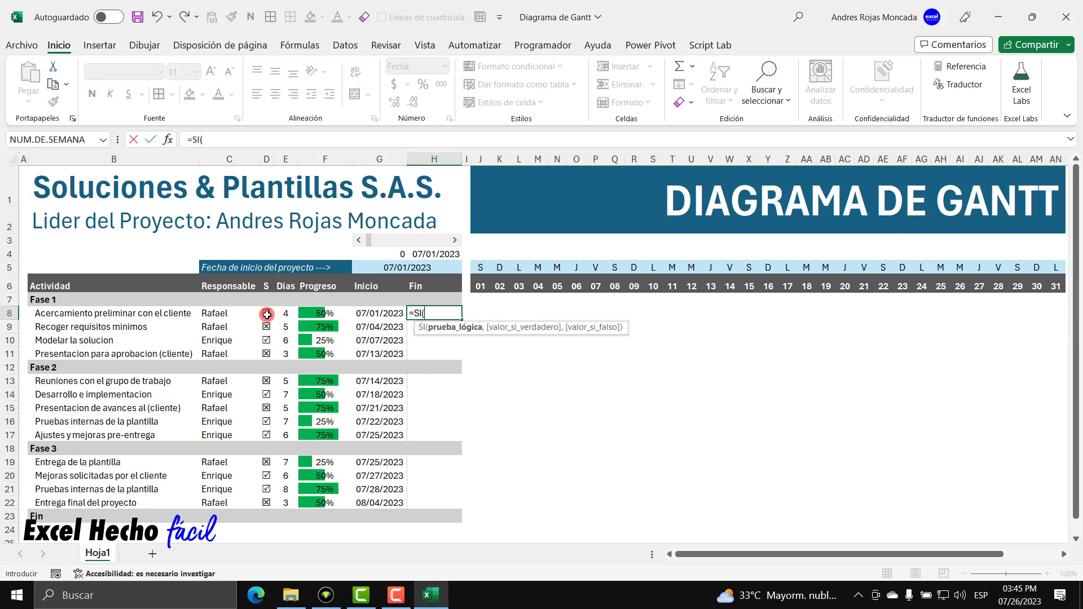
key("Escape")
left_click(267, 314)
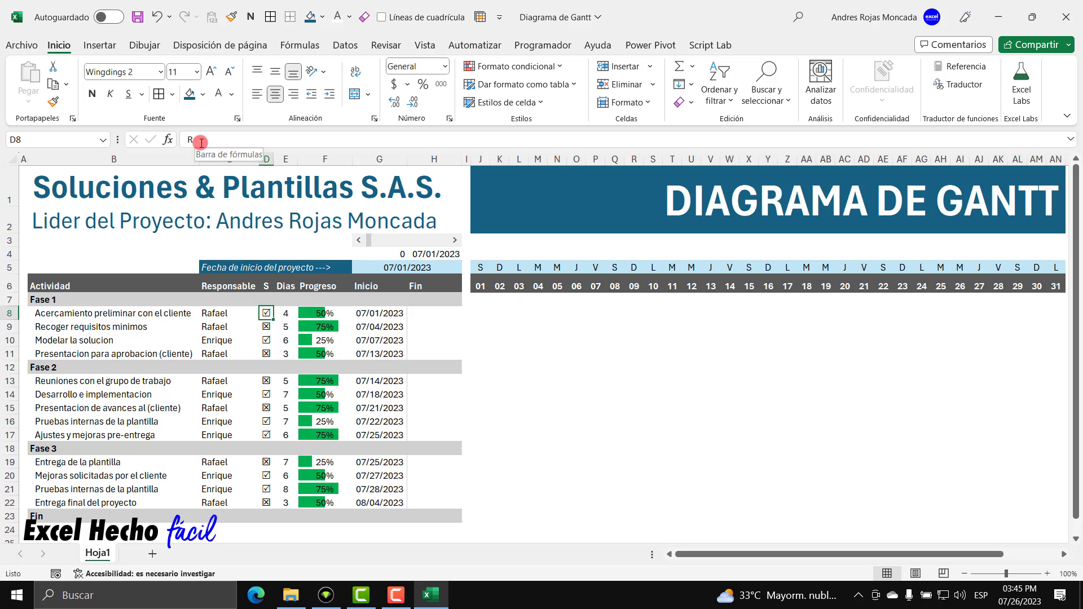
left_click(268, 329)
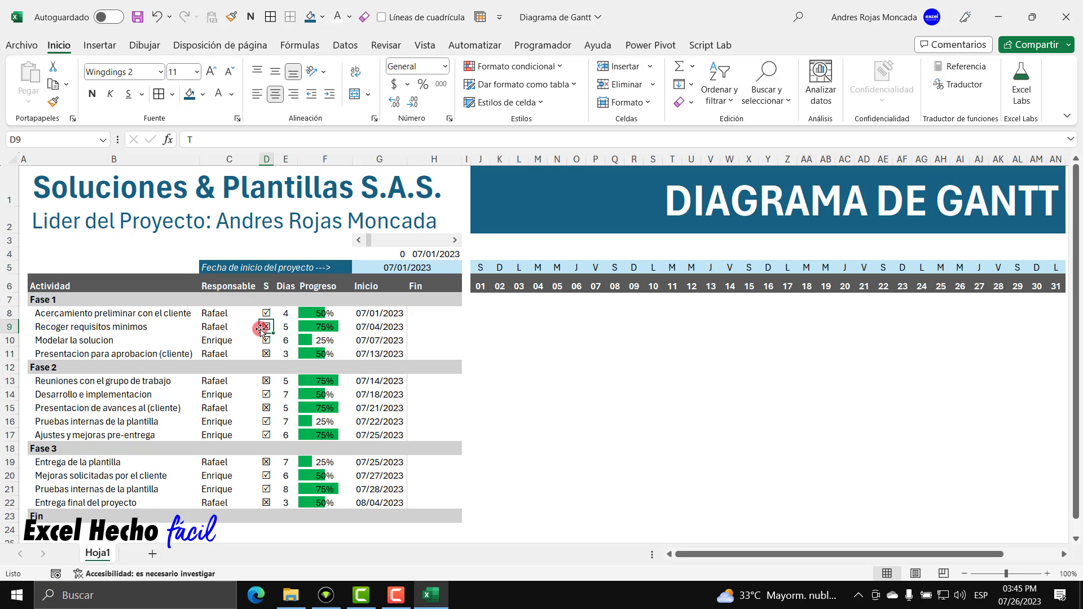
left_click(434, 313)
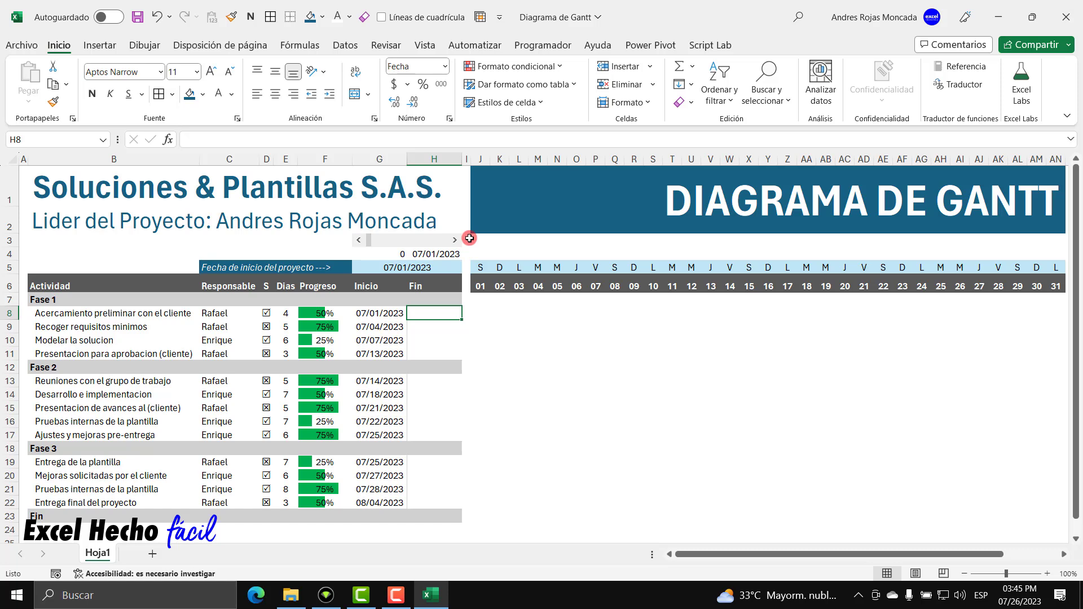
Start H8's formula as =SI(D8="R", to test whether the first task's mark is R.
type("=SI(")
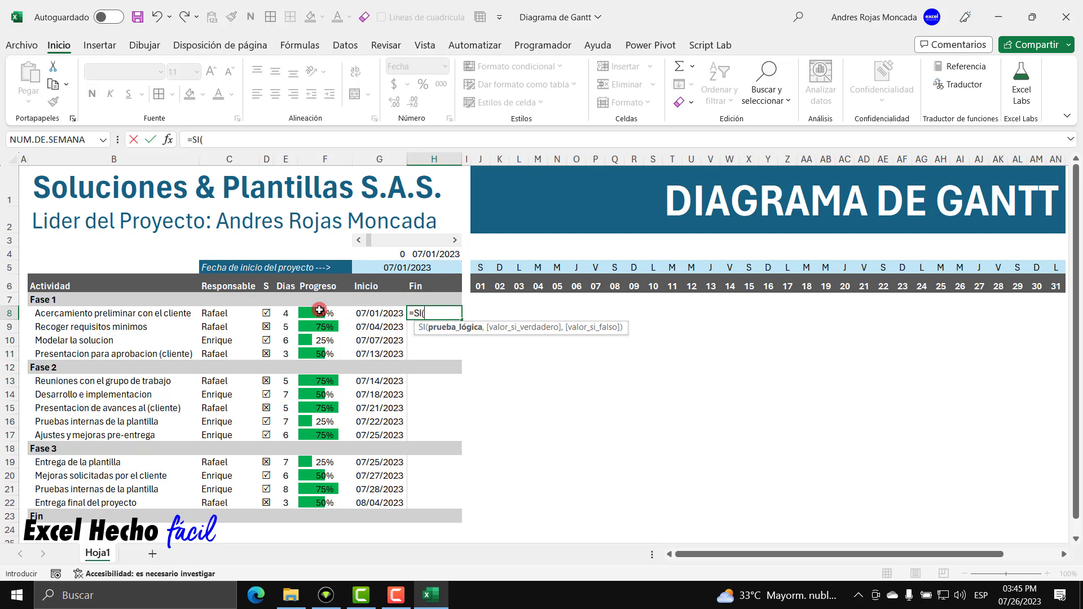
left_click(268, 313)
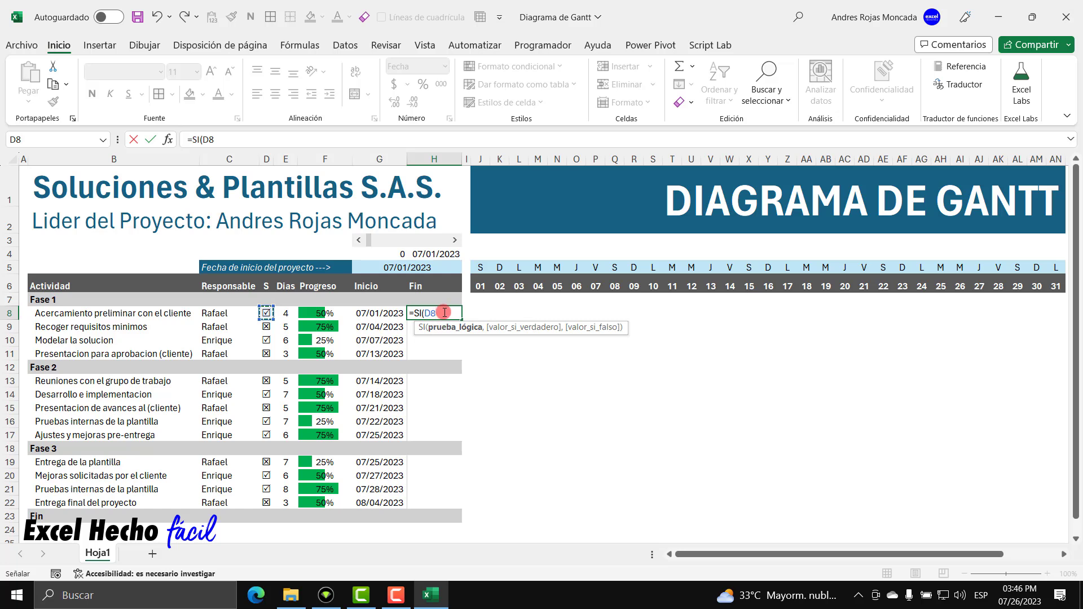
type("=R")
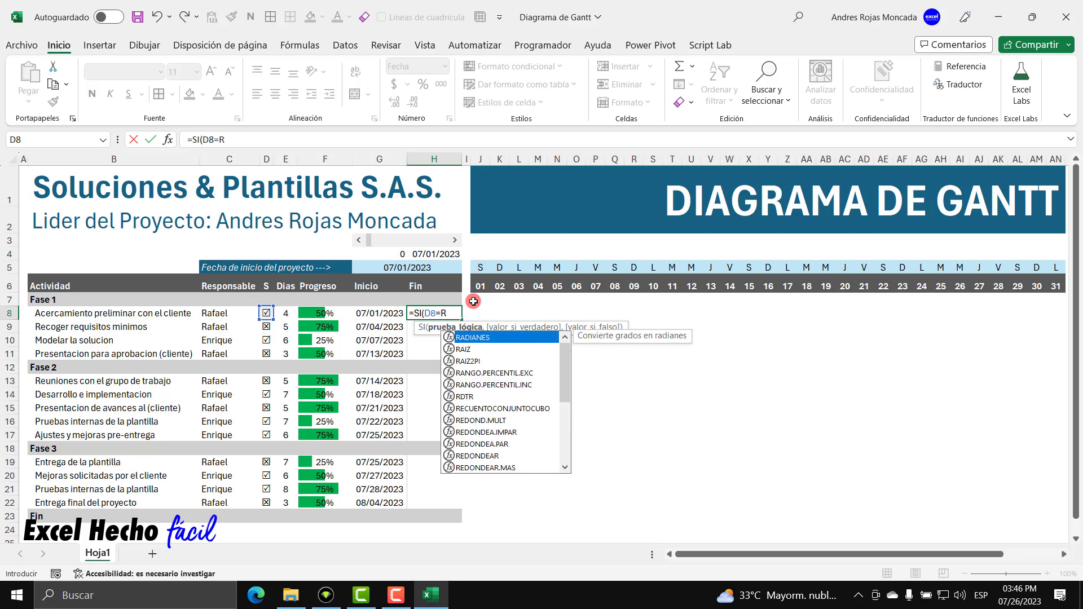
key("BackSpace")
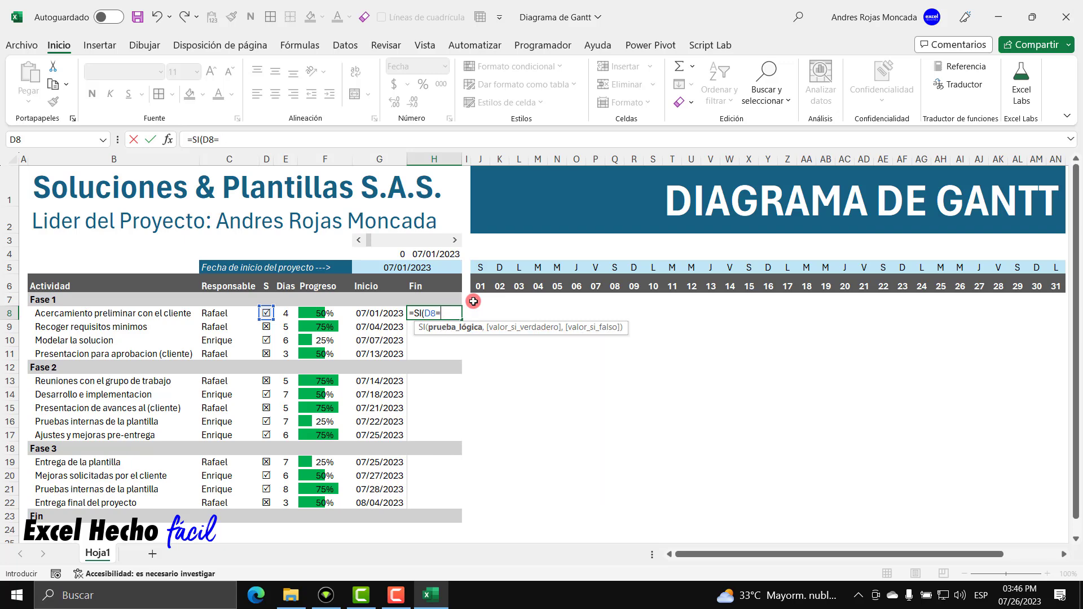
type("\"R")
type("\",")
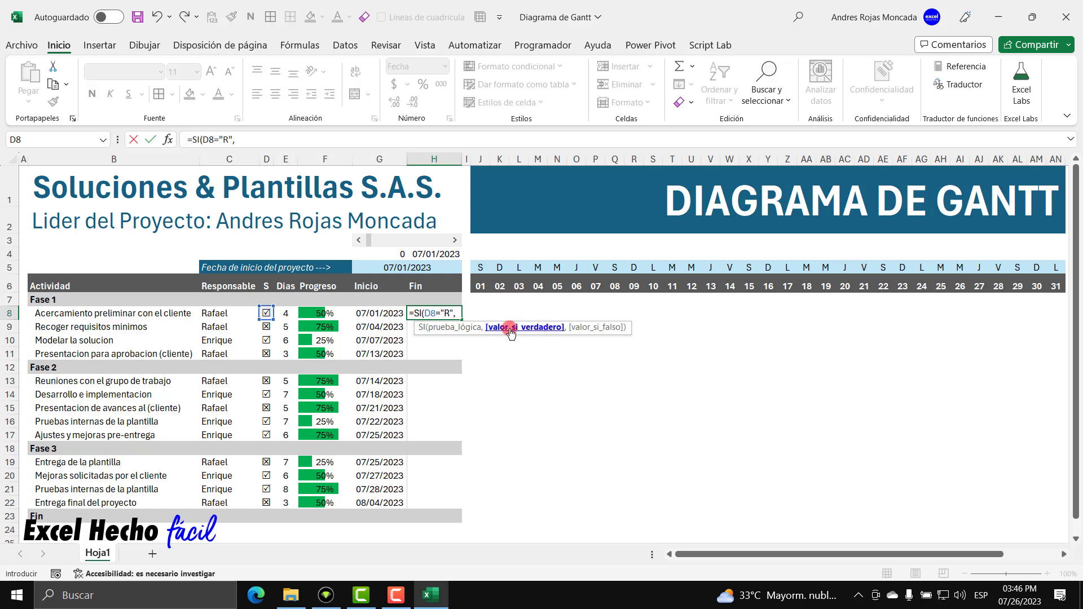
left_click(458, 326)
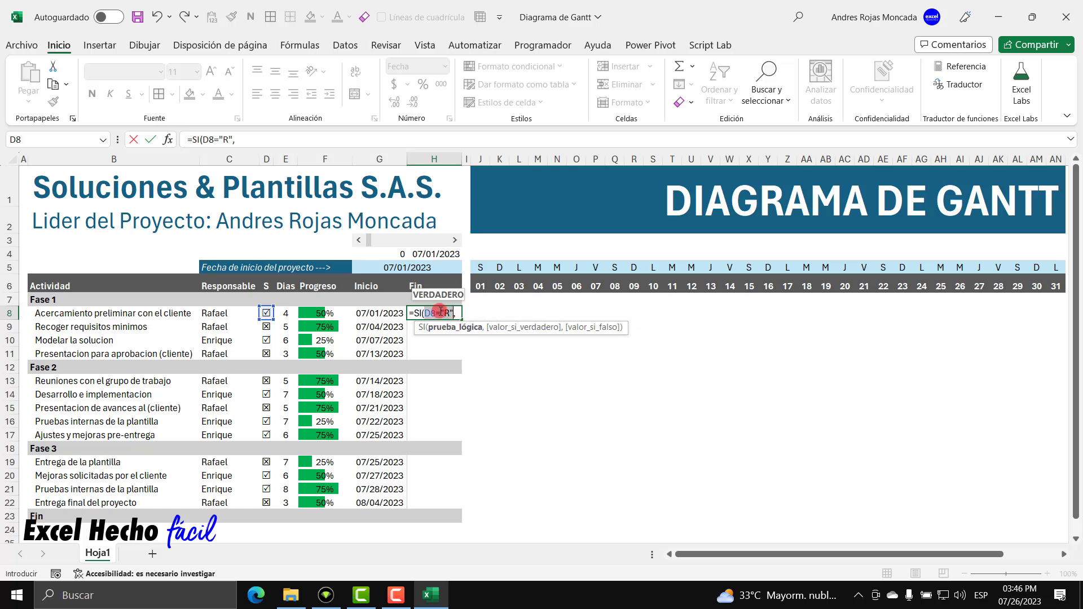
left_click(438, 314)
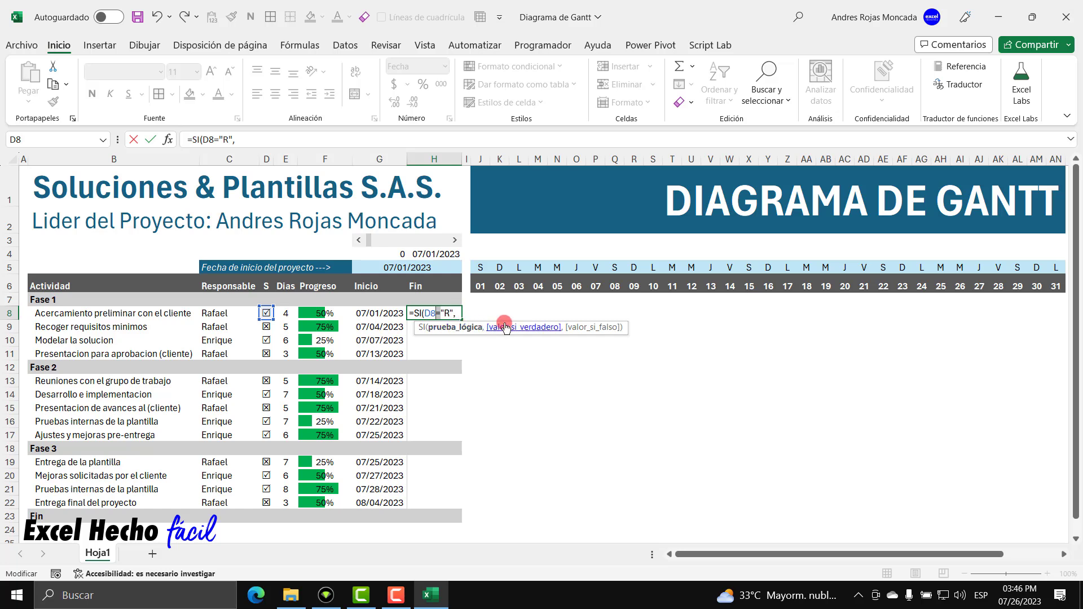
left_click(456, 314)
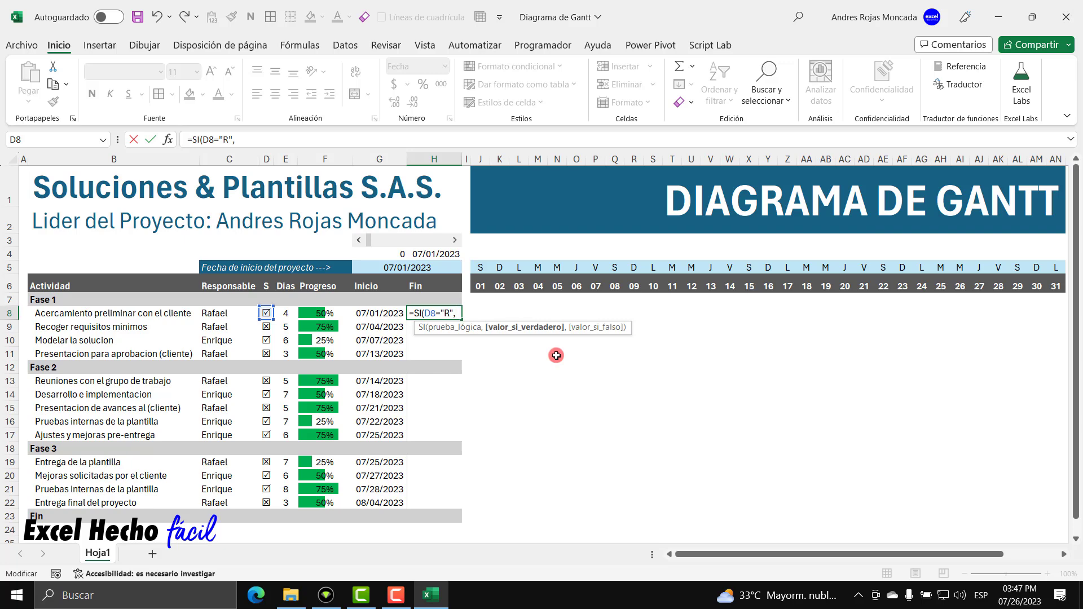
Add DIA.LAB.INTL( as the true branch, after D8="R", in H8's formula.
type("di")
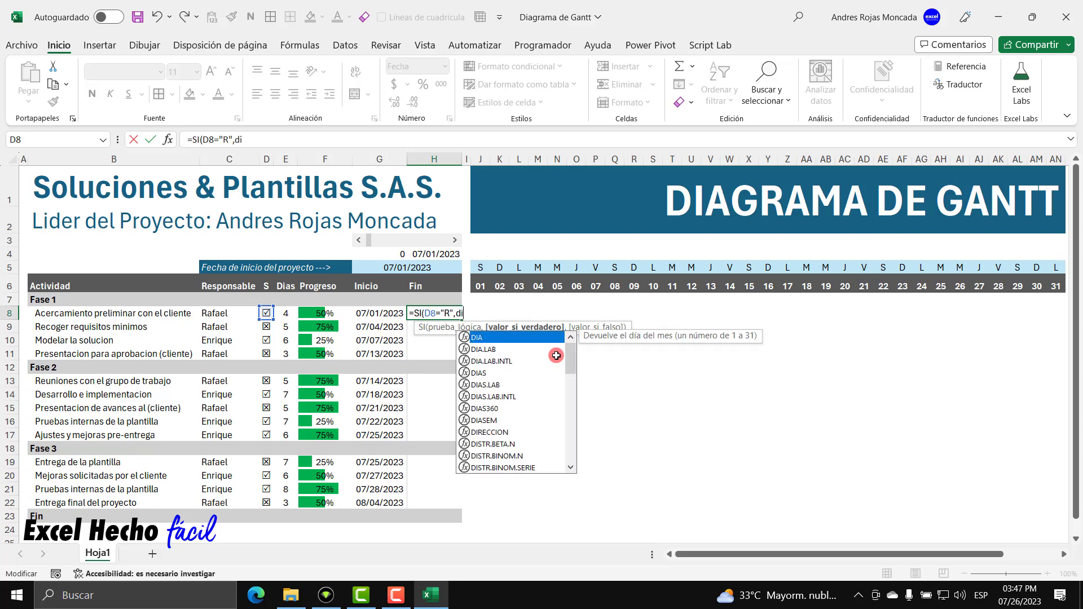
type("a.la")
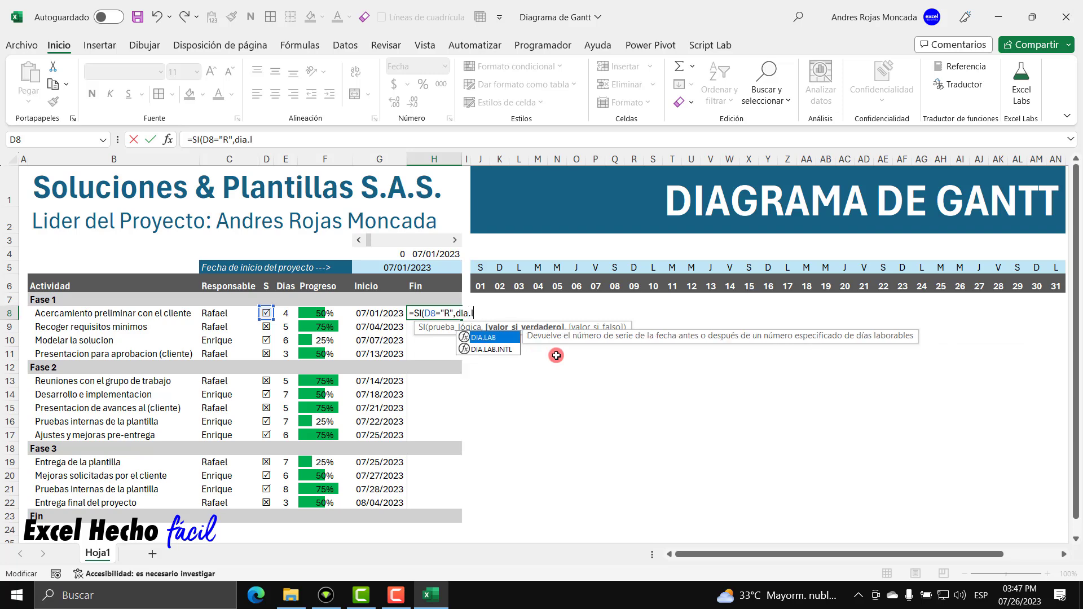
key("Down")
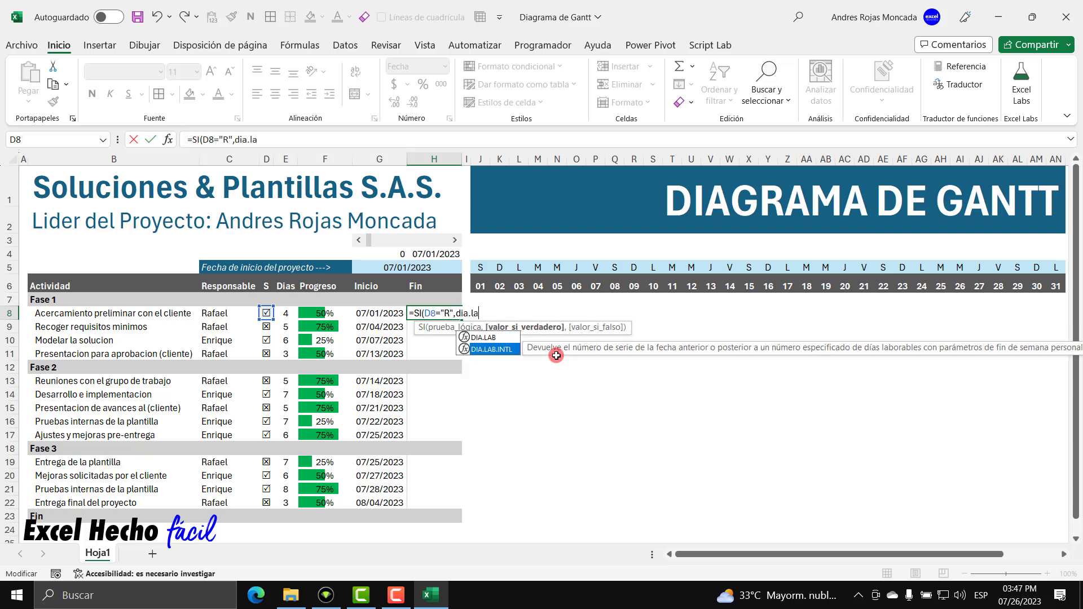
key("Tab")
key("BackSpace")
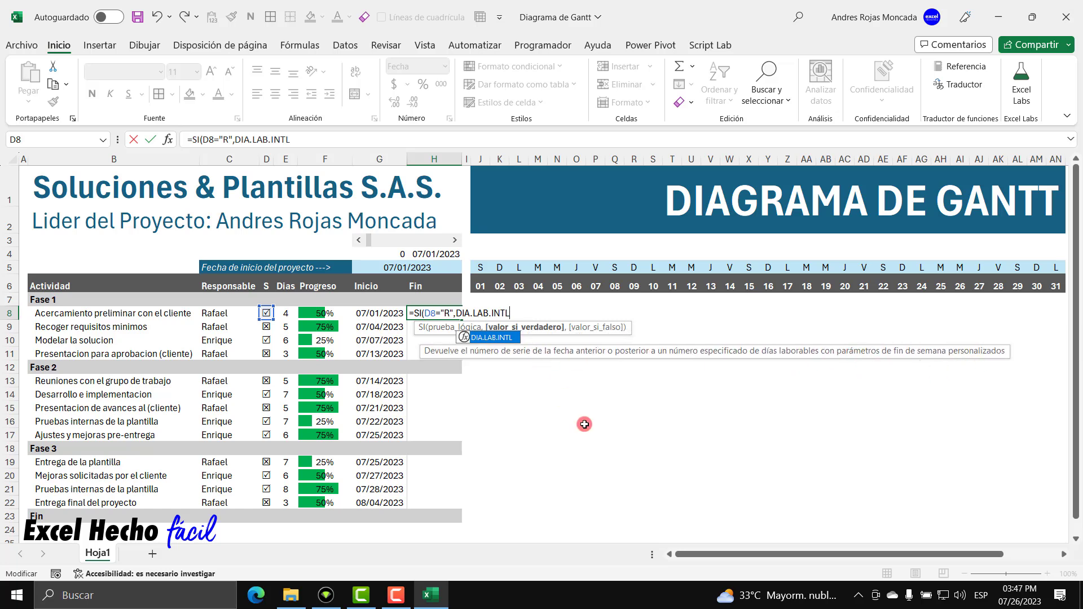
type("(")
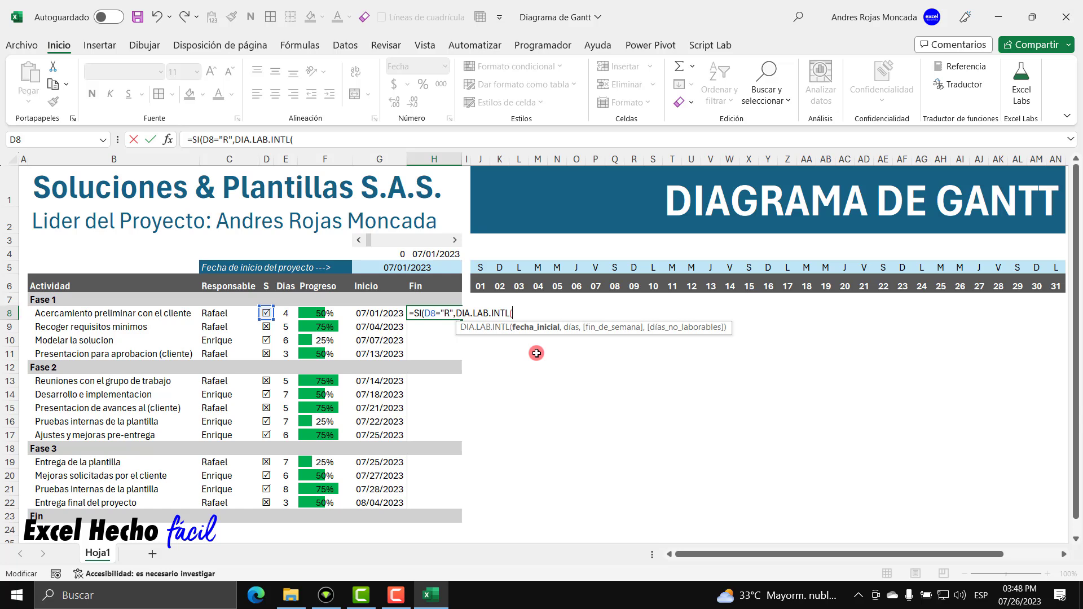
Pass start date G8 and day count E8 to DIA.LAB.INTL, leaving the weekend type unchosen.
left_click(385, 313)
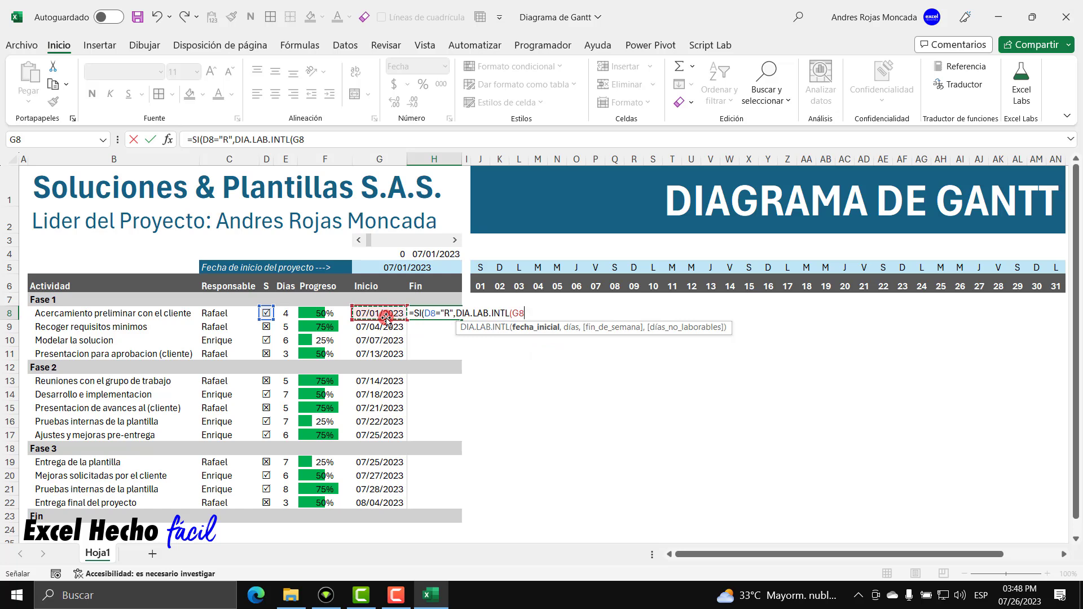
type(",")
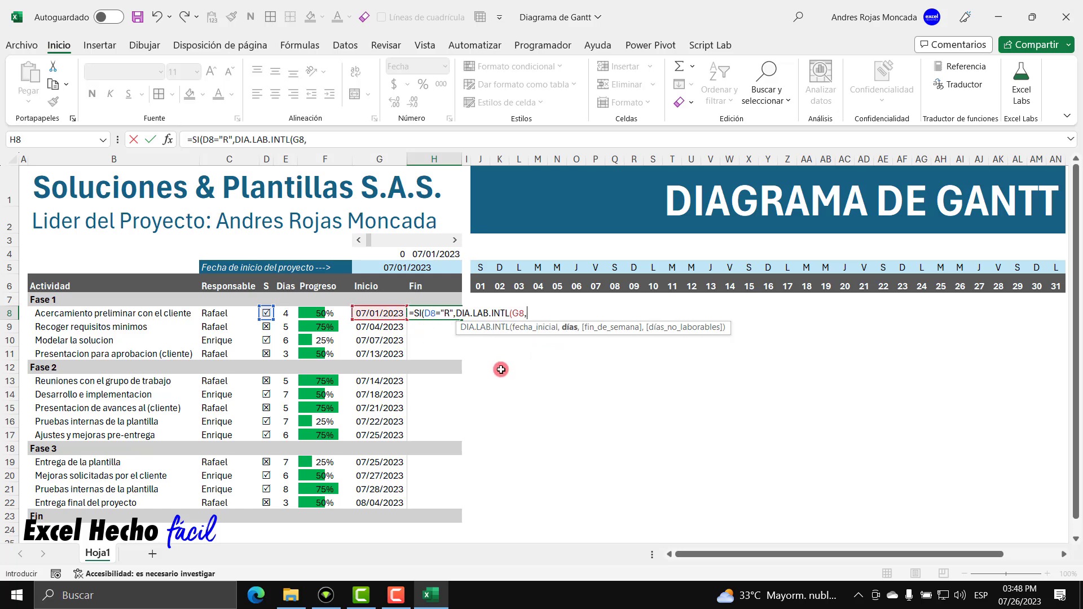
left_click(285, 312)
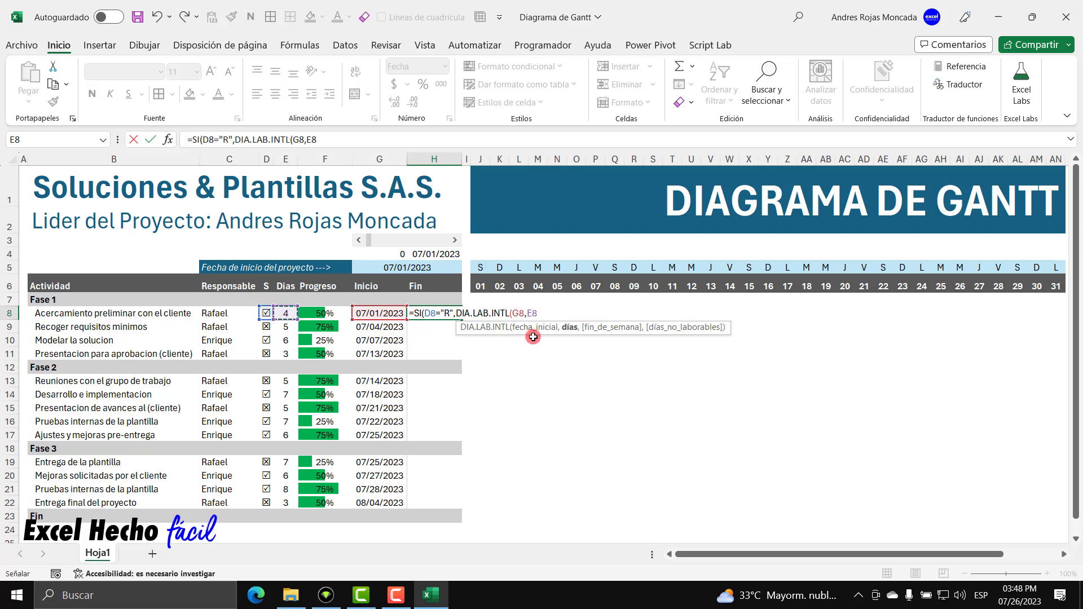
type(",")
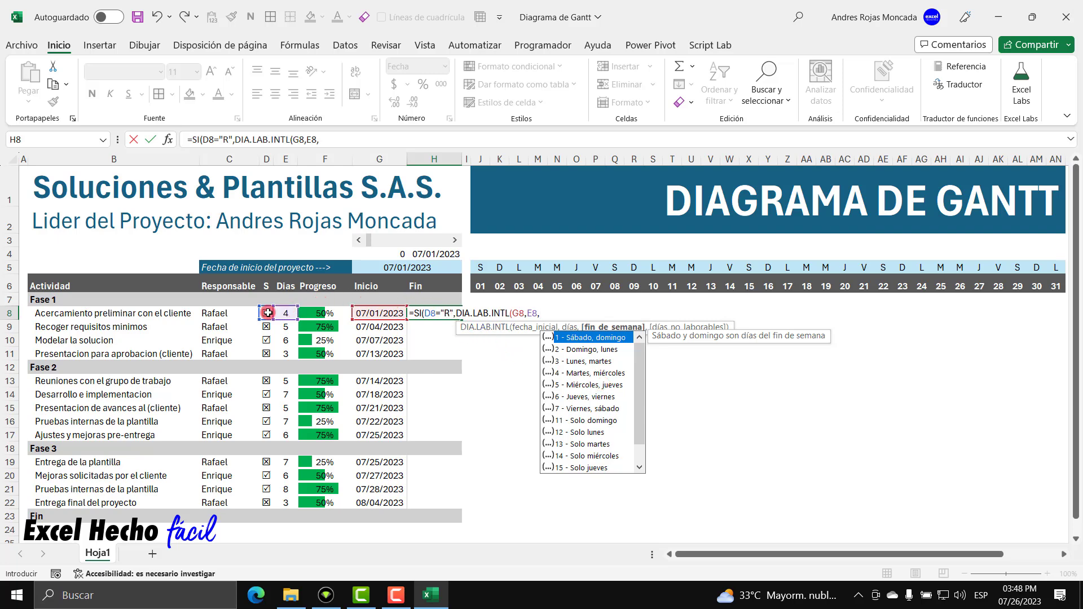
left_click_drag(639, 366, 642, 410)
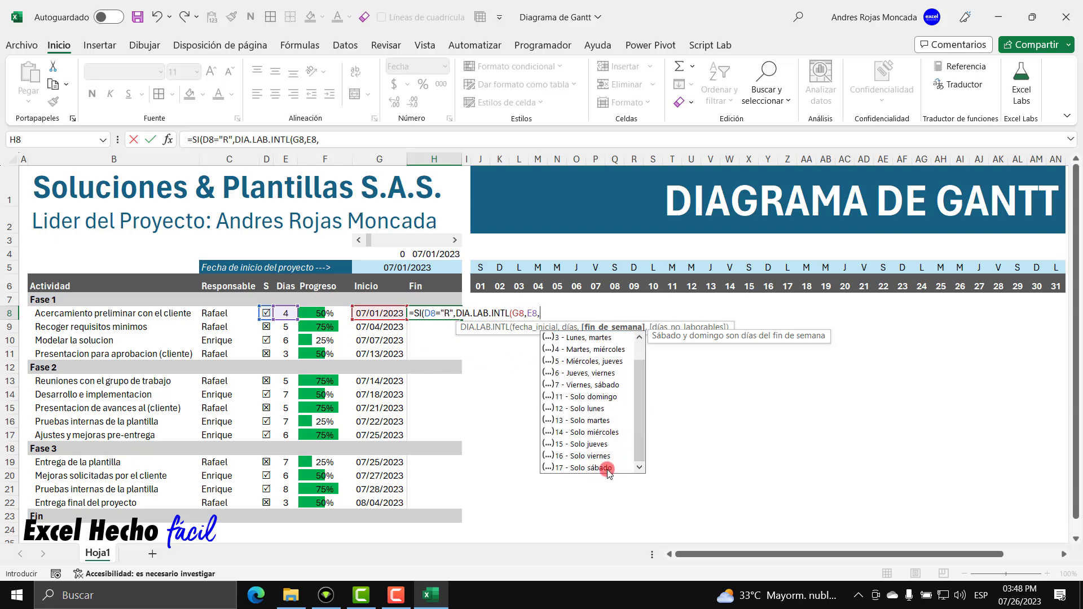
left_click(600, 397)
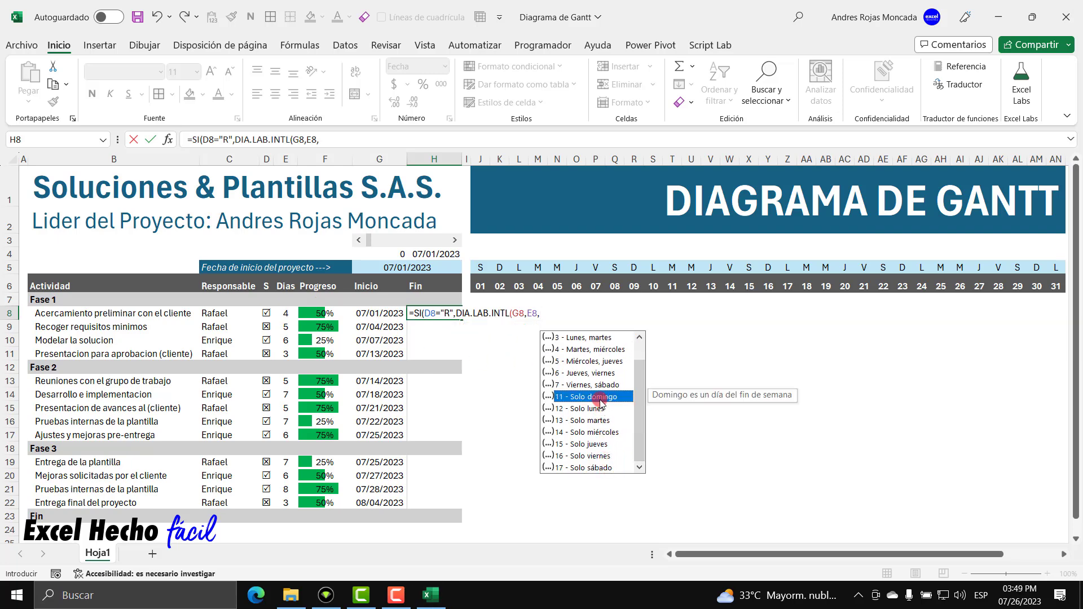
left_click(541, 312)
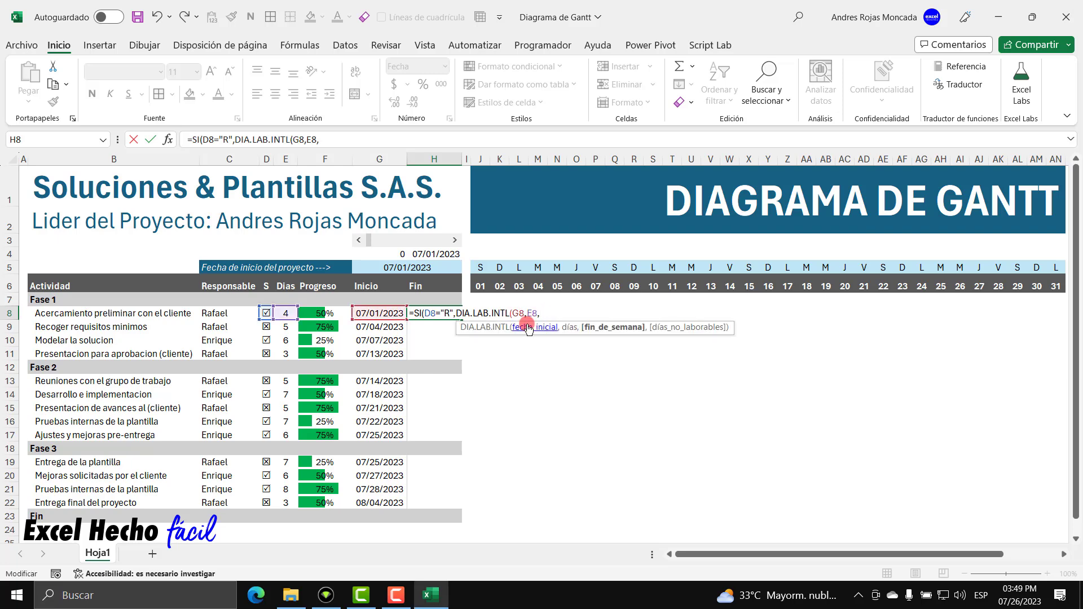
Read the DIA.LAB.INTL help on seven-character weekend strings such as 0000011.
left_click(500, 328)
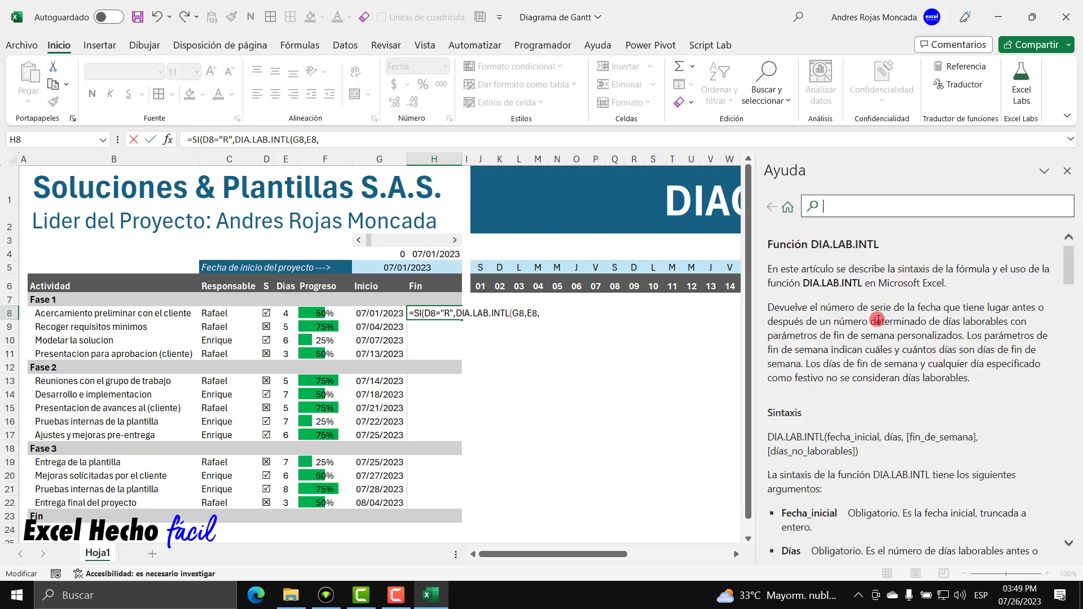
scroll(878, 319, "down", 15)
scroll(878, 319, "down", 10)
scroll(877, 320, "up", 10)
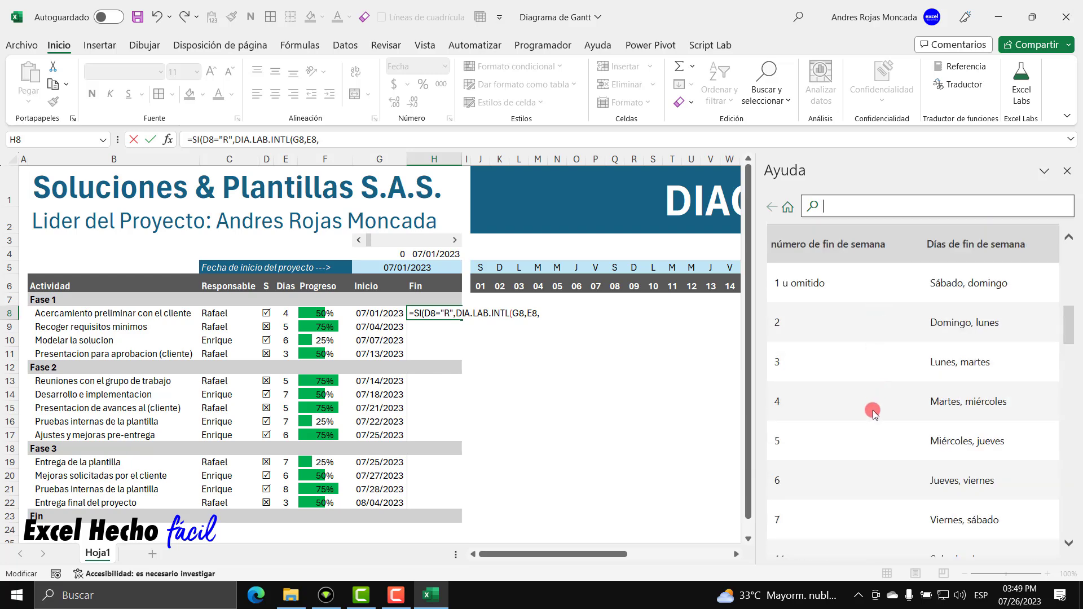
scroll(872, 411, "down", 10)
scroll(875, 414, "down", 3)
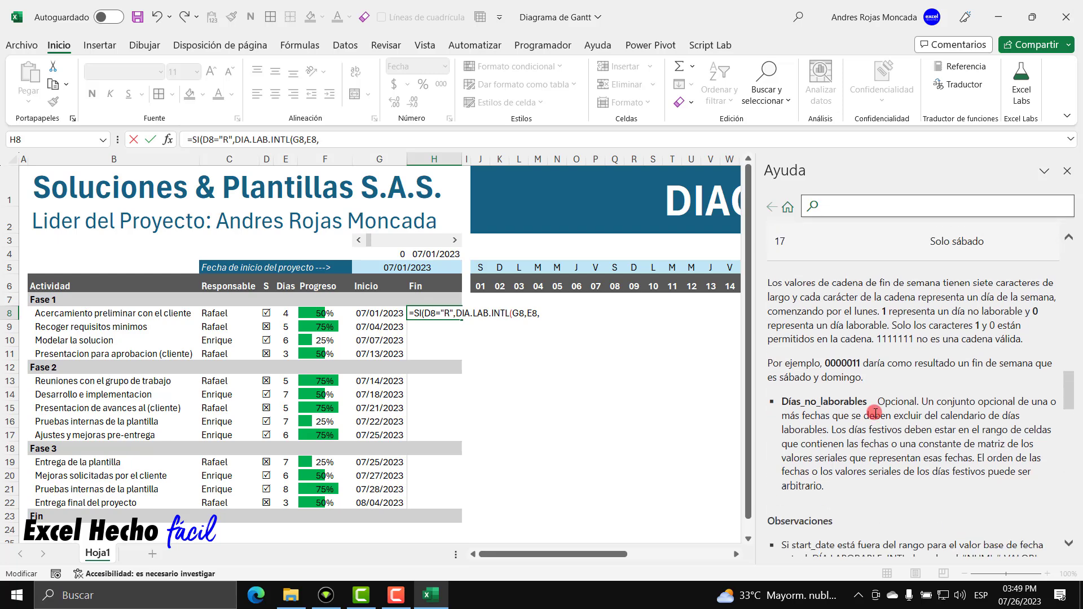
left_click(1069, 545)
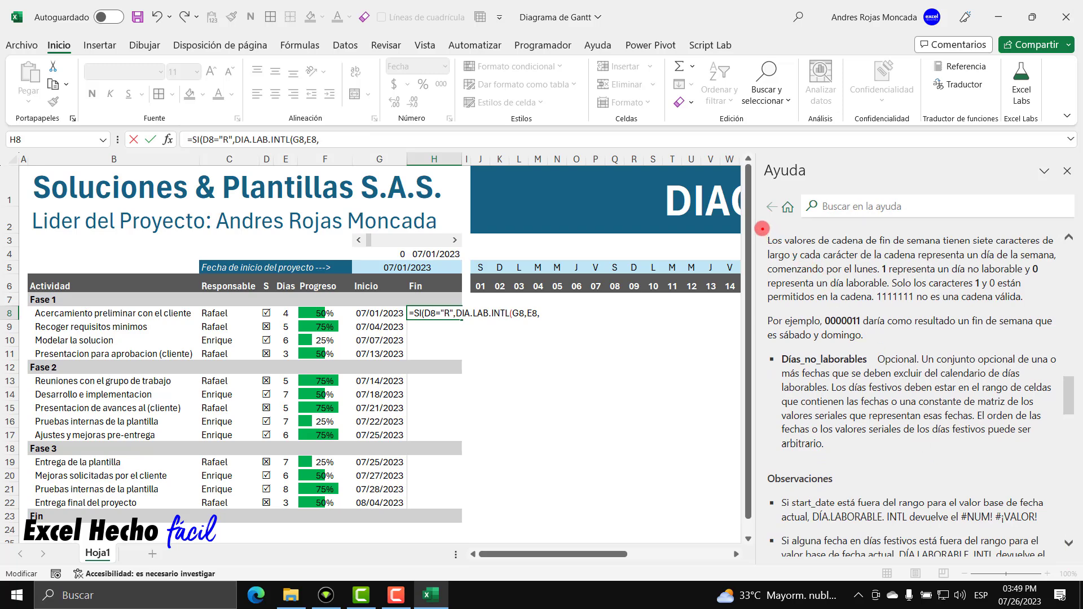
mouse_move(760, 228)
left_mouse_down()
mouse_move(798, 276)
mouse_move(931, 326)
mouse_move(1061, 346)
left_mouse_up()
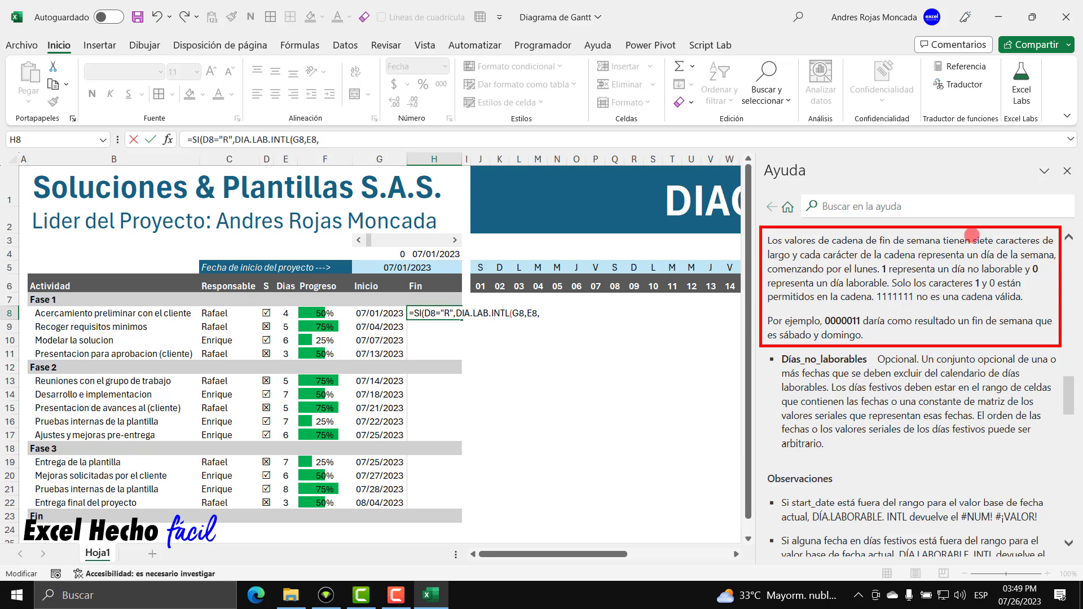
key("Escape")
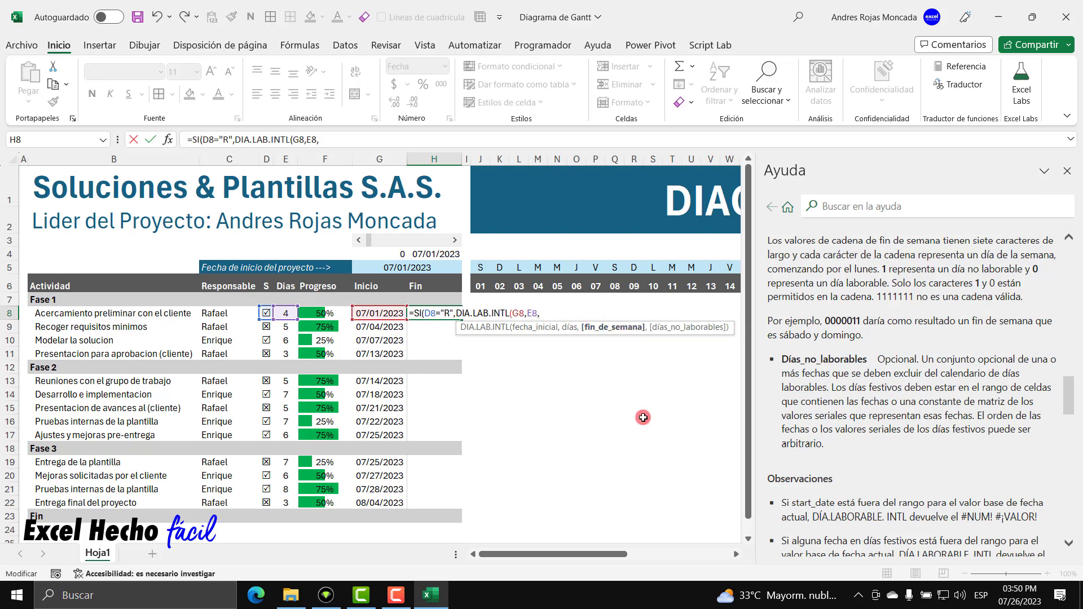
Give the first DIA.LAB.INTL the weekend string "0000001", so only Sunday is a day off.
type("\"")
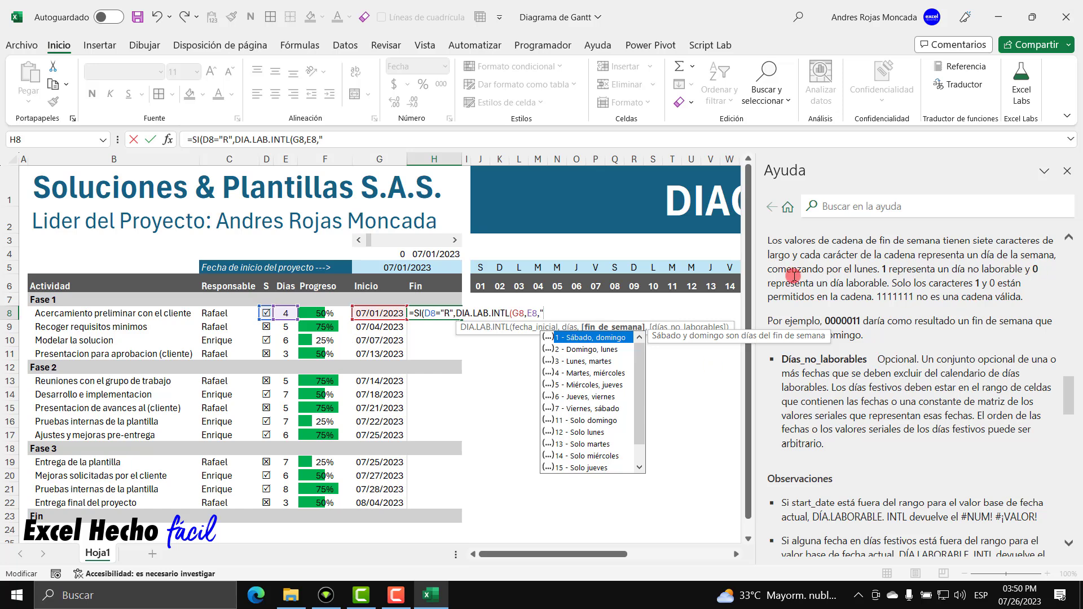
type("0000")
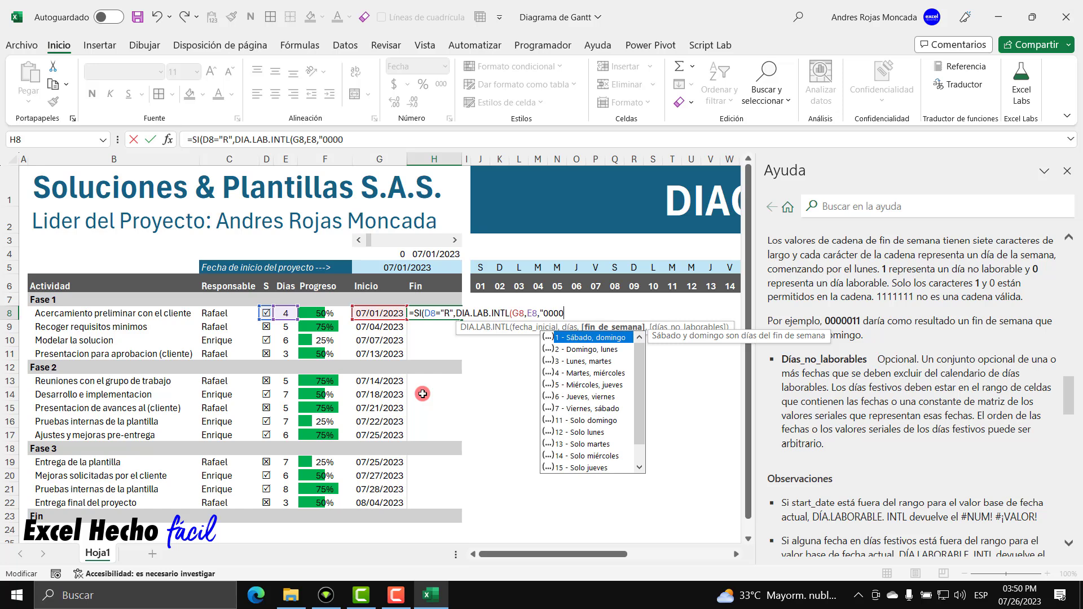
type("0")
type("01")
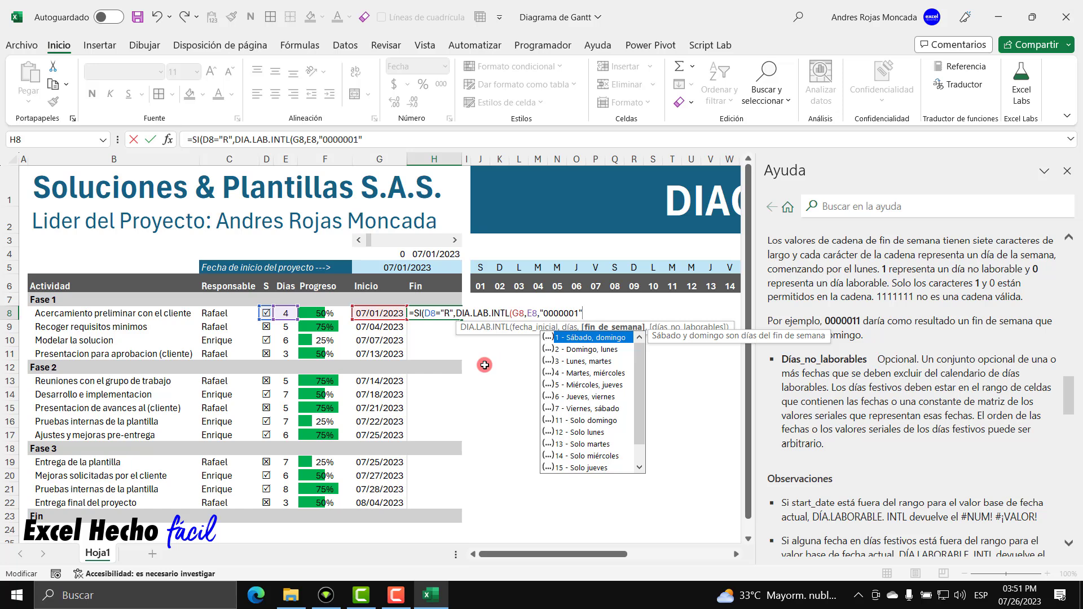
type(",")
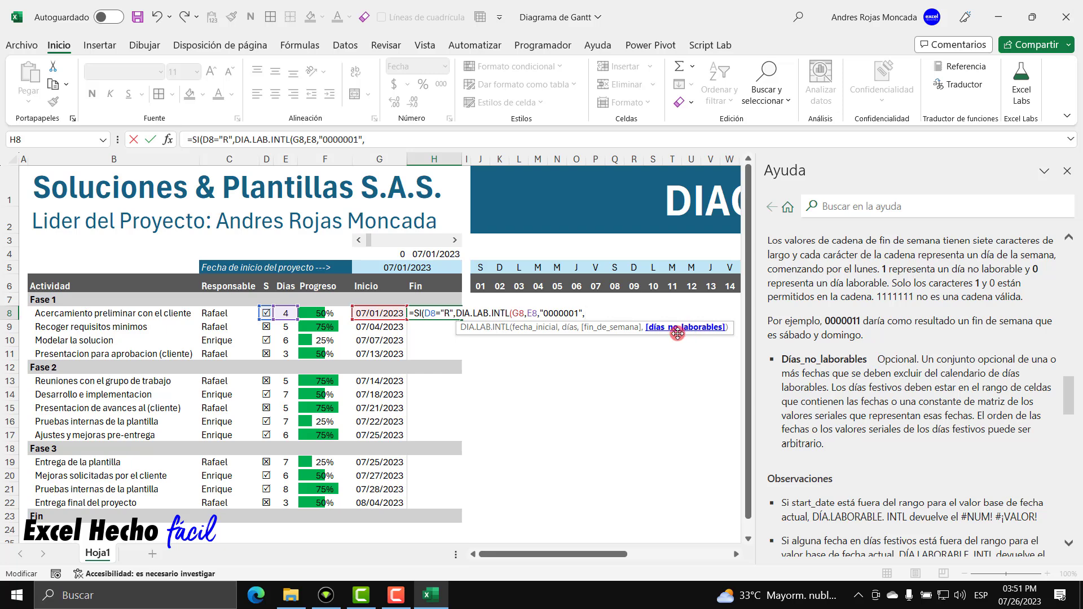
Drop the B3:B20 holiday range and close the first DIA.LAB.INTL call.
left_click_drag(66, 245, 74, 476)
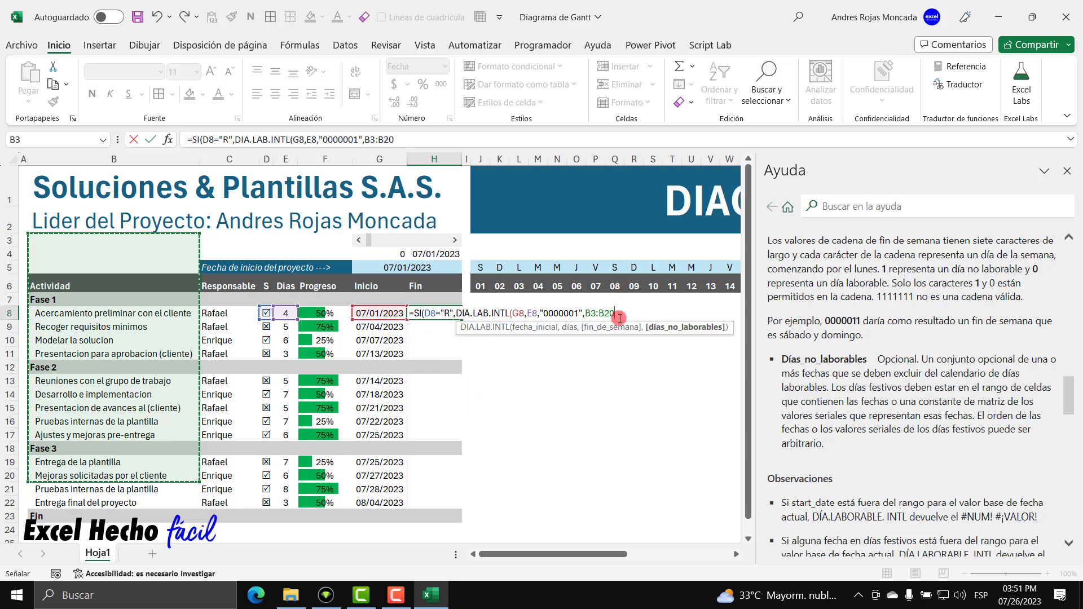
left_click_drag(584, 314, 617, 315)
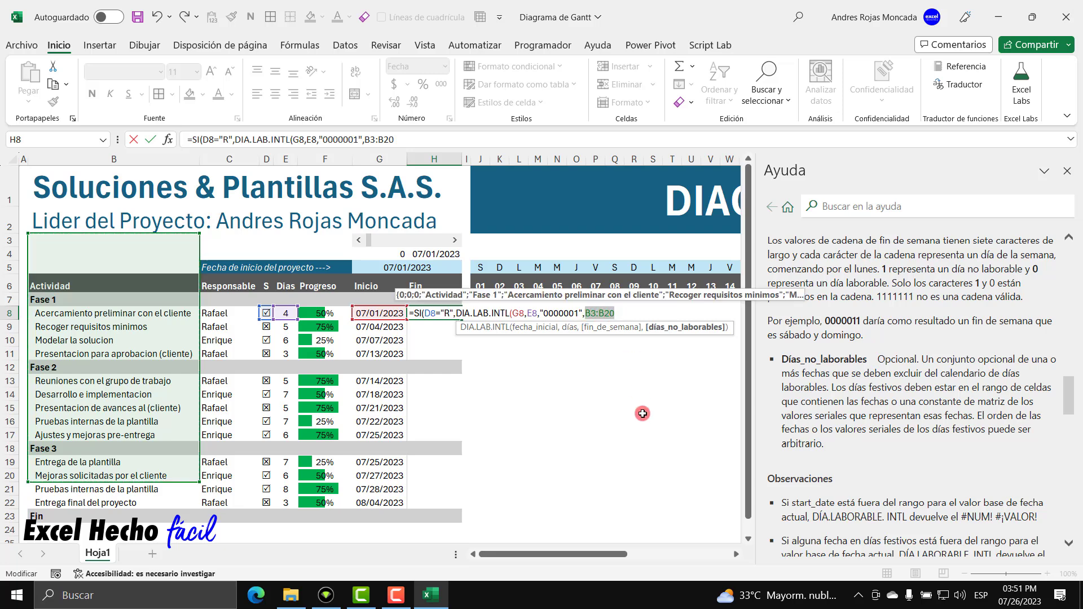
key("BackSpace")
key("BackSpace")
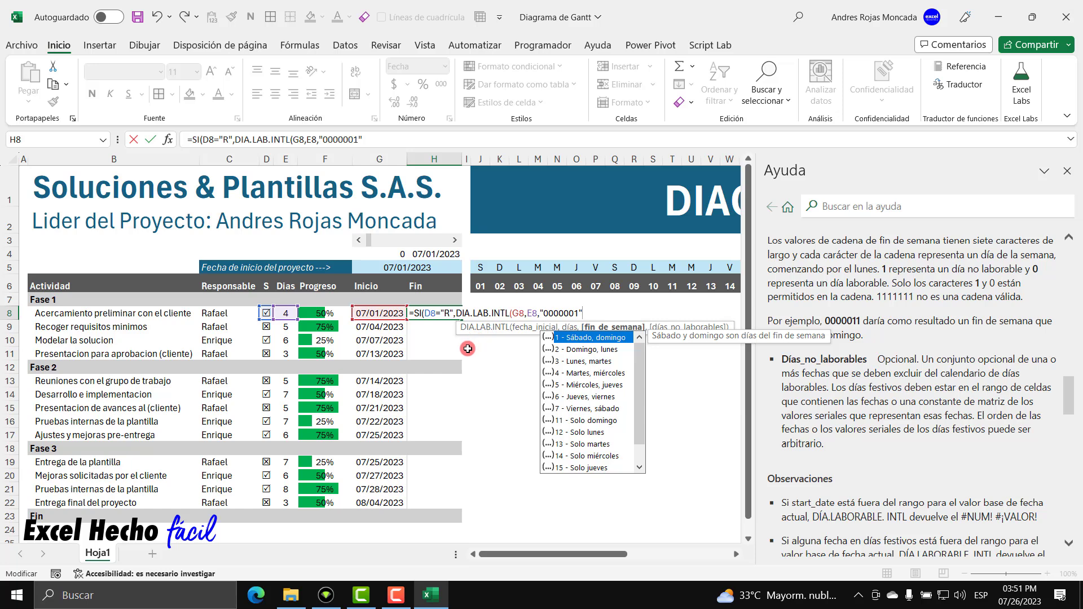
type(")")
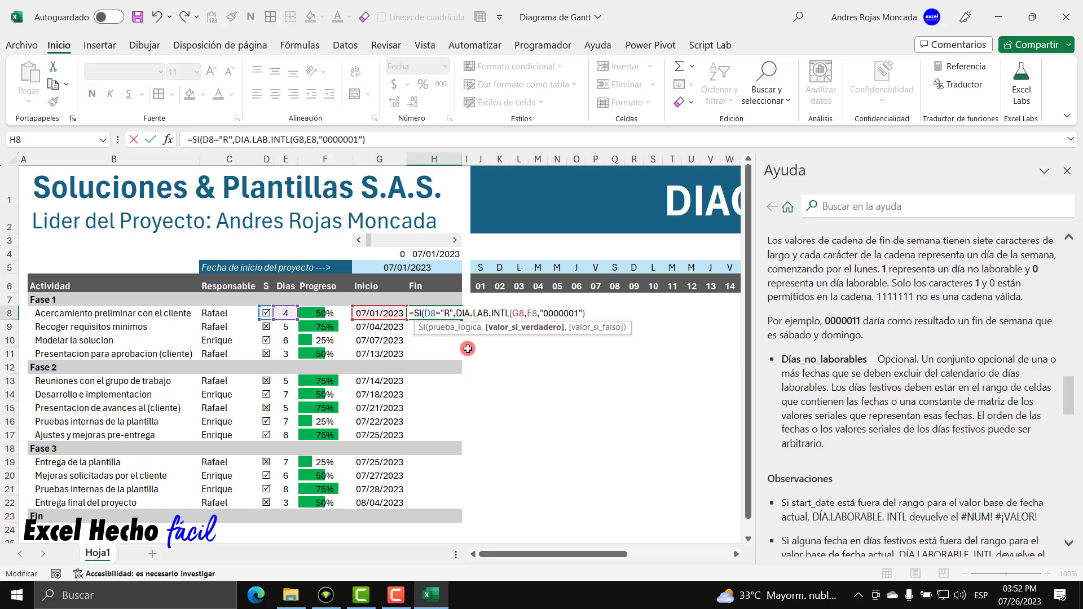
left_click_drag(457, 314, 585, 314)
left_click_drag(439, 312, 585, 311)
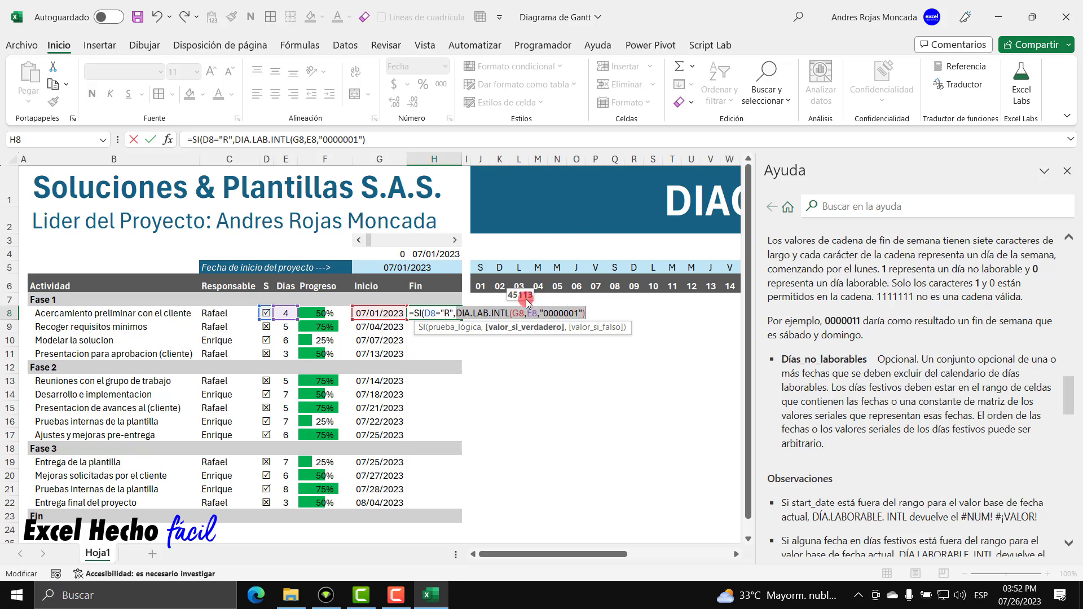
left_click(594, 314)
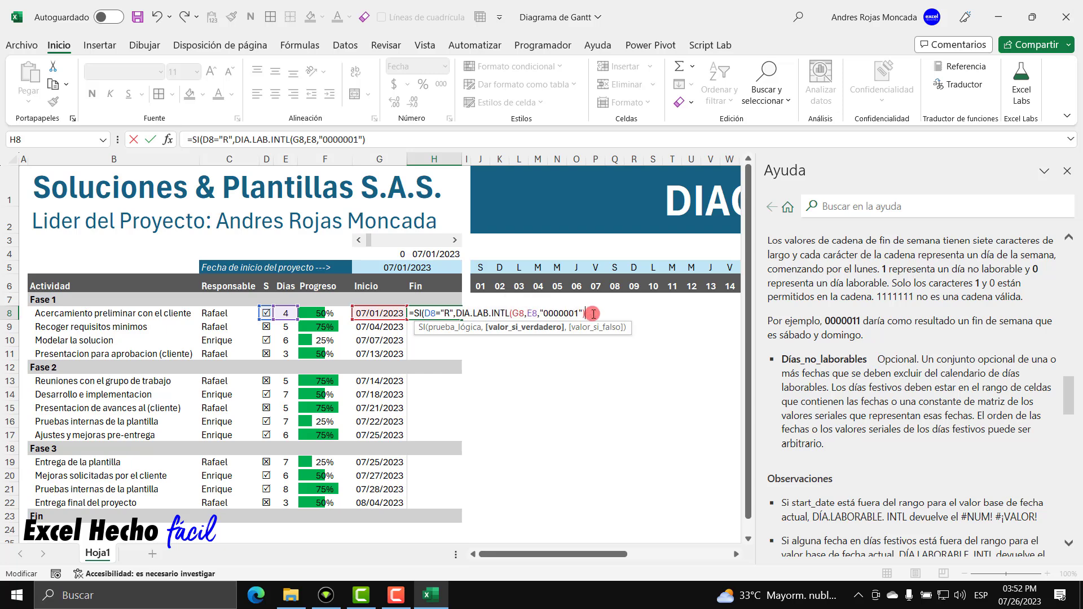
Add DIA.LAB.INTL(G8,E8,"0000011") as SI's false branch and close the formula.
type(",")
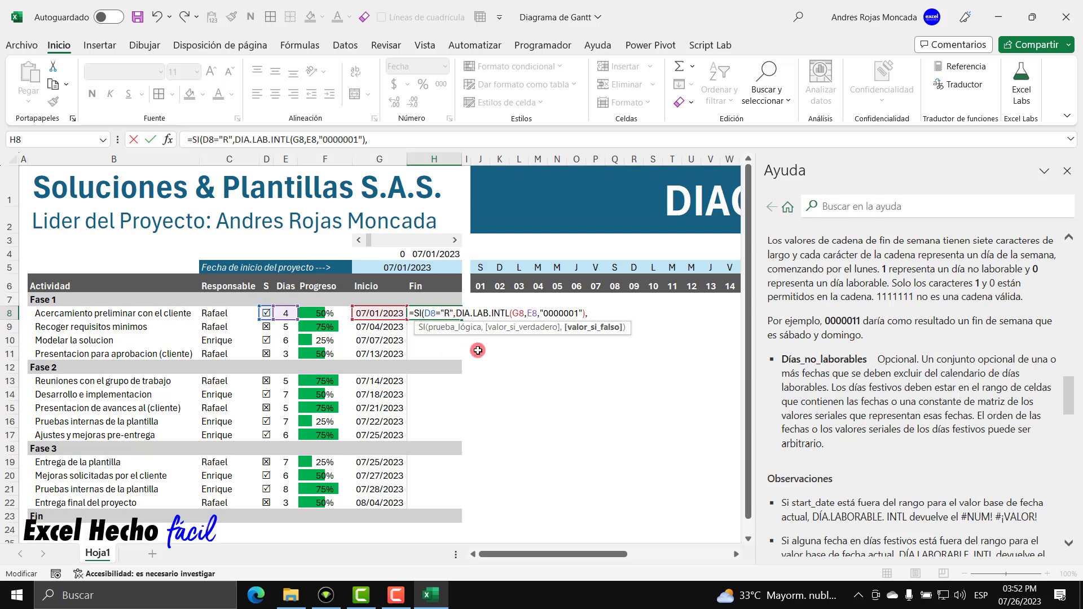
type("DIA.LAB.INTL(")
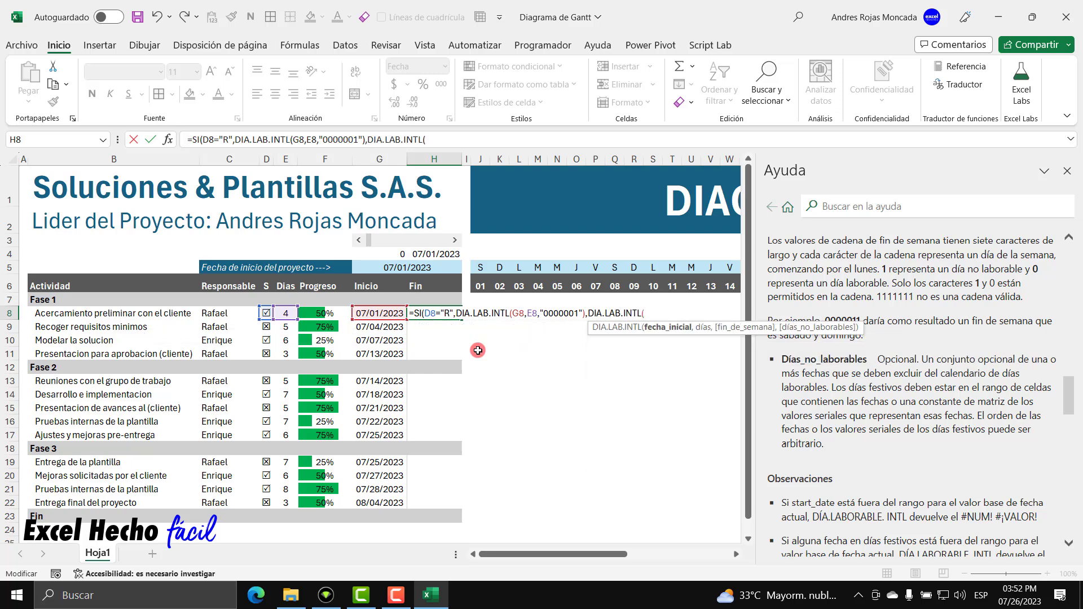
left_click(393, 314)
type(",")
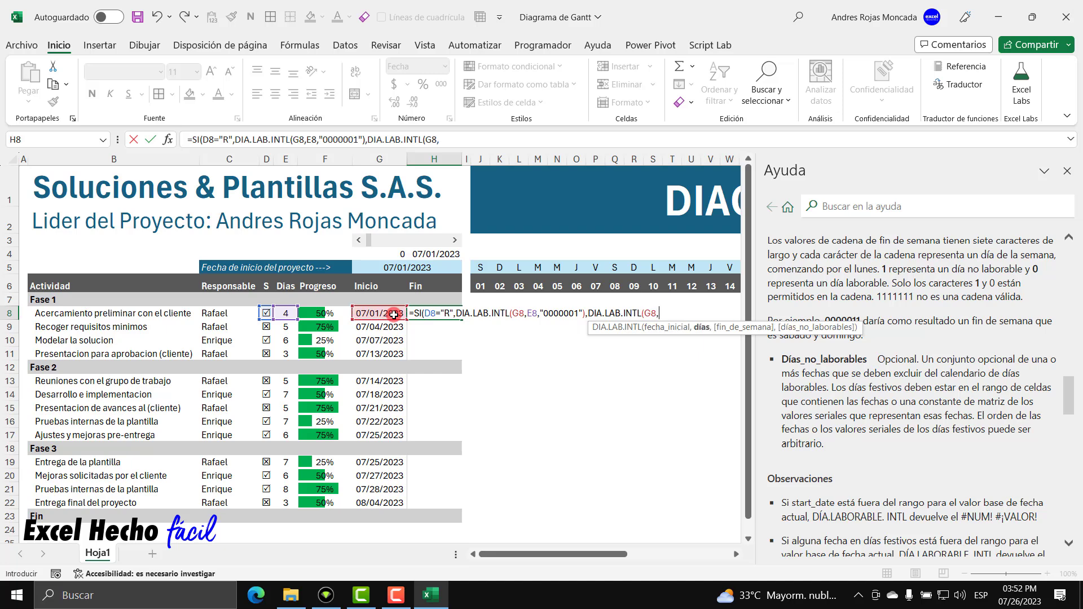
left_click(285, 313)
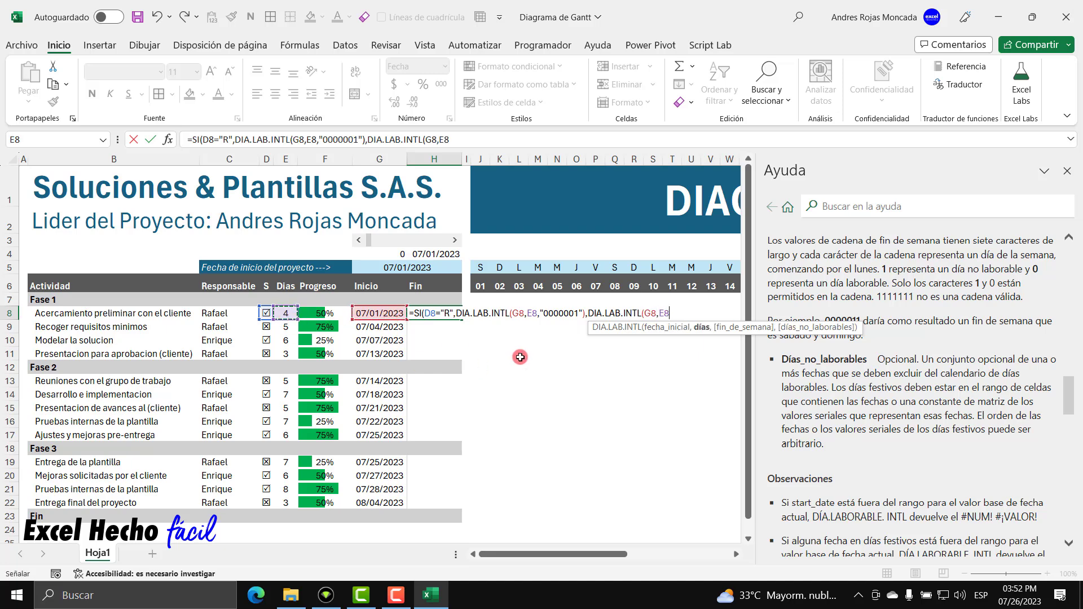
type(",")
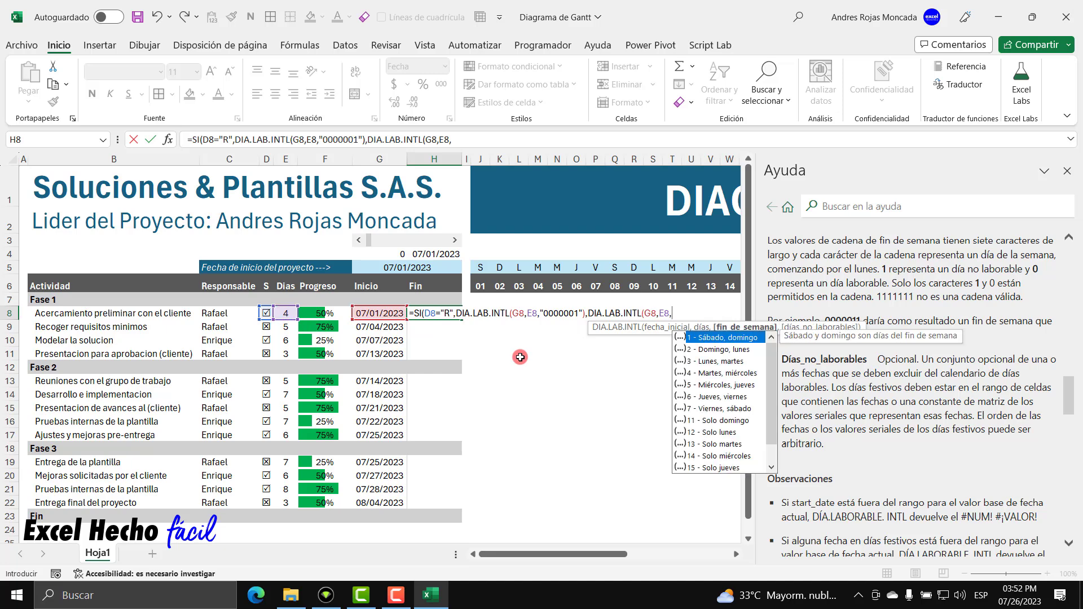
type("\"0000011\")")
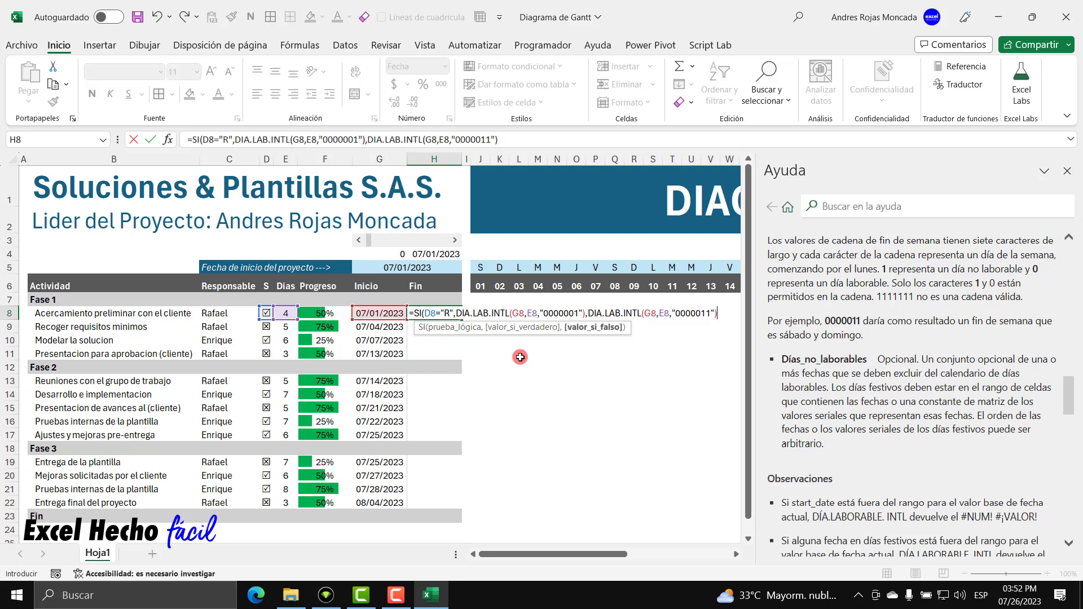
type(")")
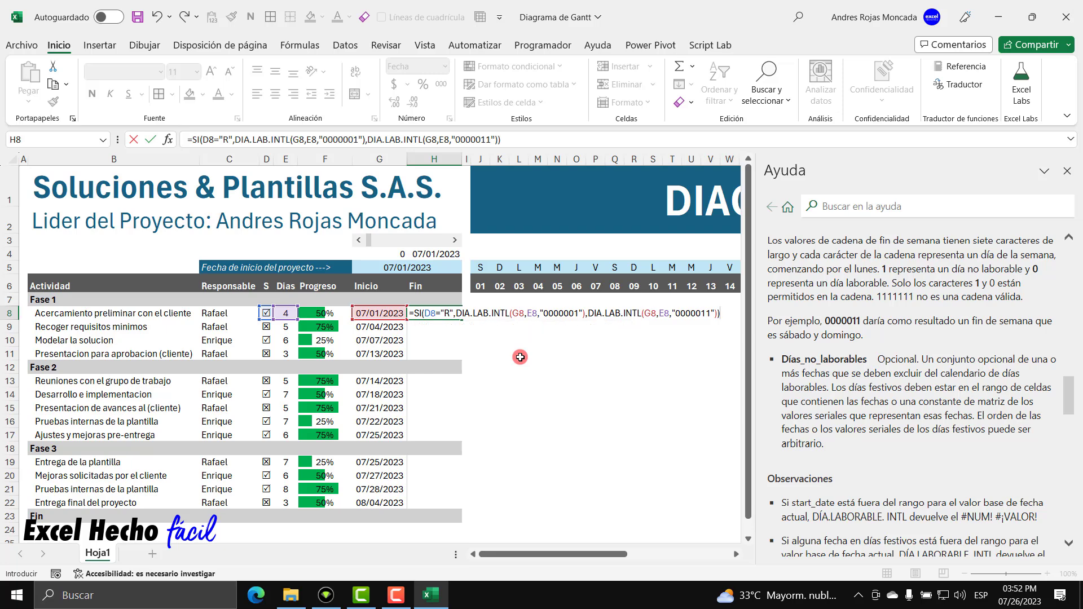
Enter H8's finished end-date formula, which gives 07/06/2023, and close the help pane.
key("Return")
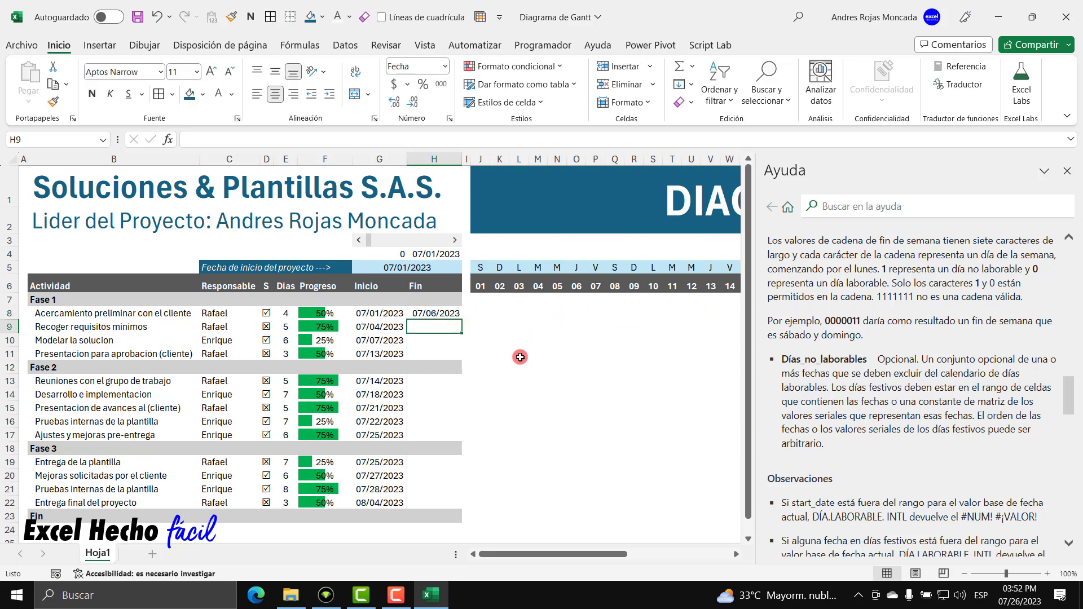
left_click(445, 316)
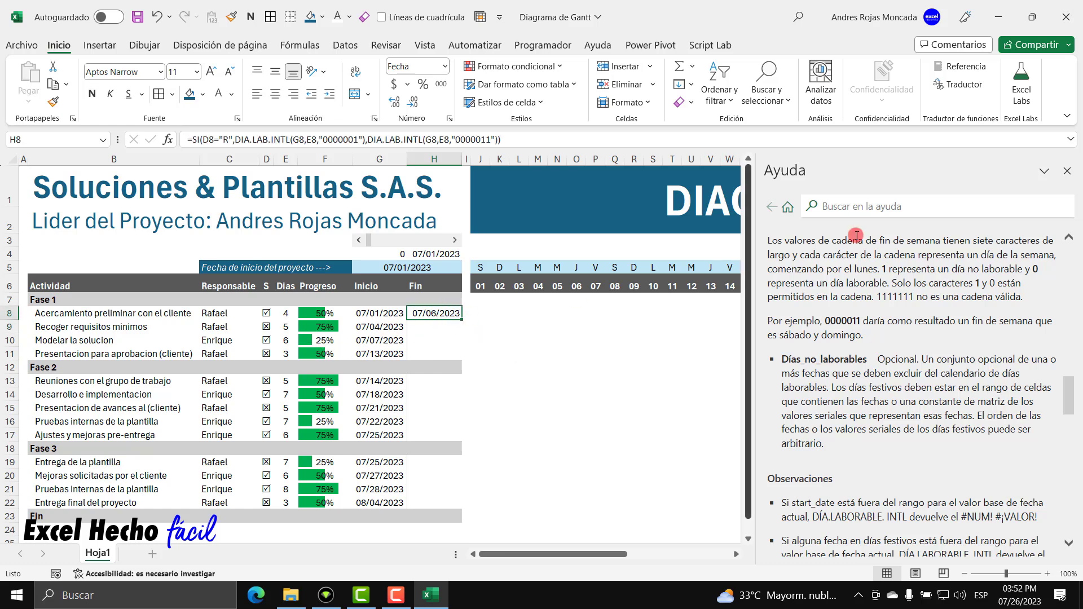
left_click(1065, 175)
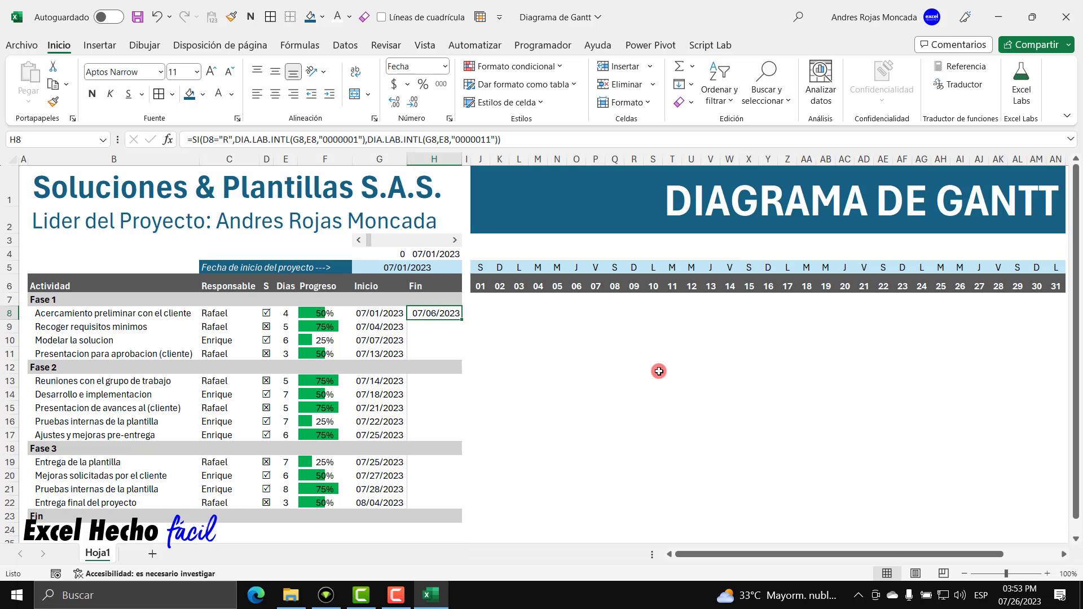
left_click(377, 314)
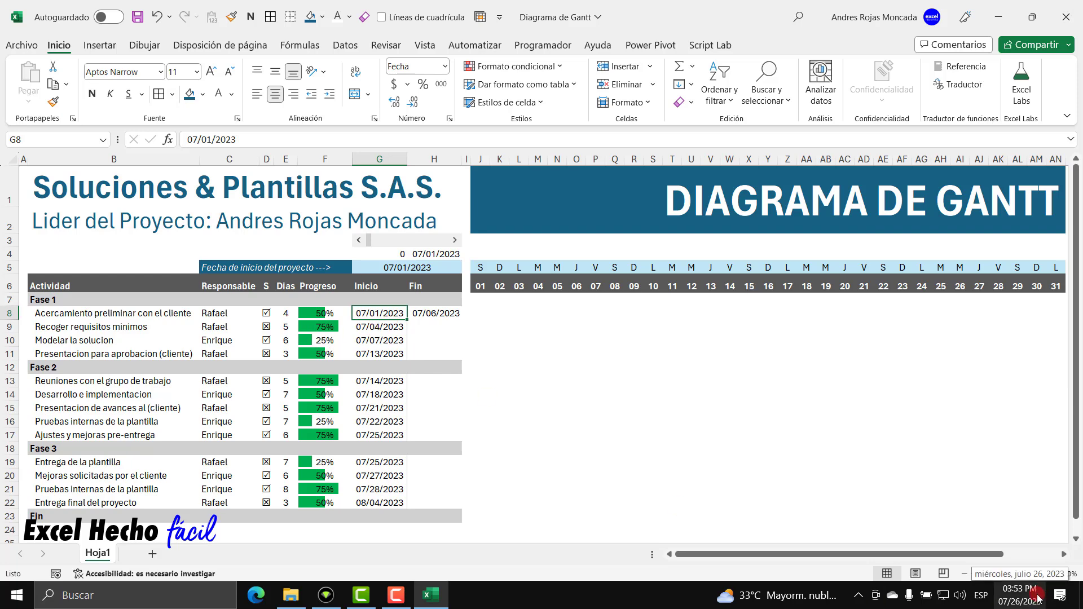
Check the first task's end date against July 1–5 on the Windows calendar.
left_click(1019, 596)
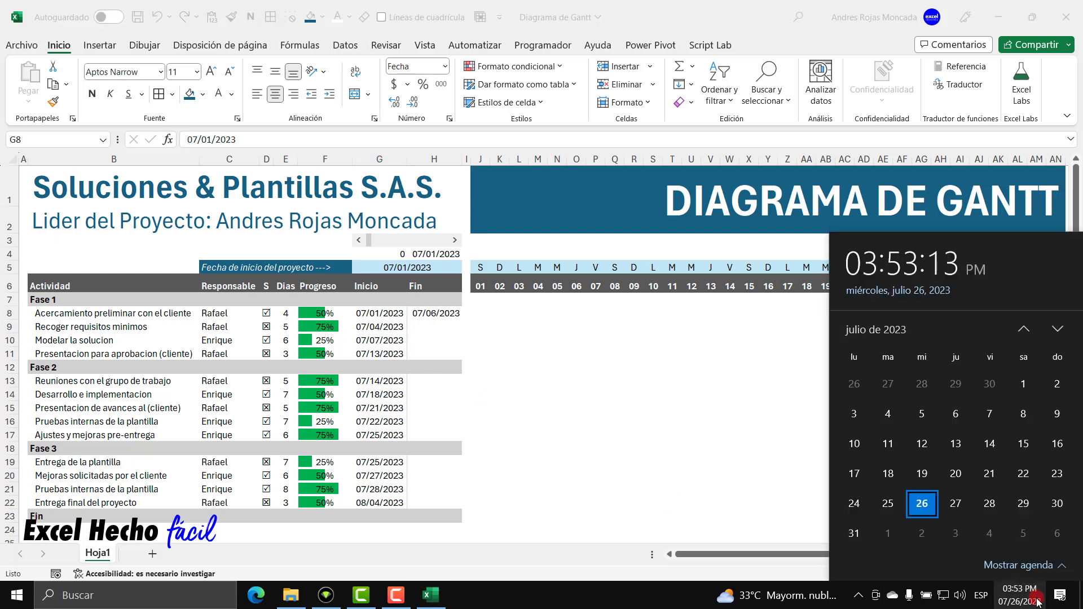
left_click(1023, 386)
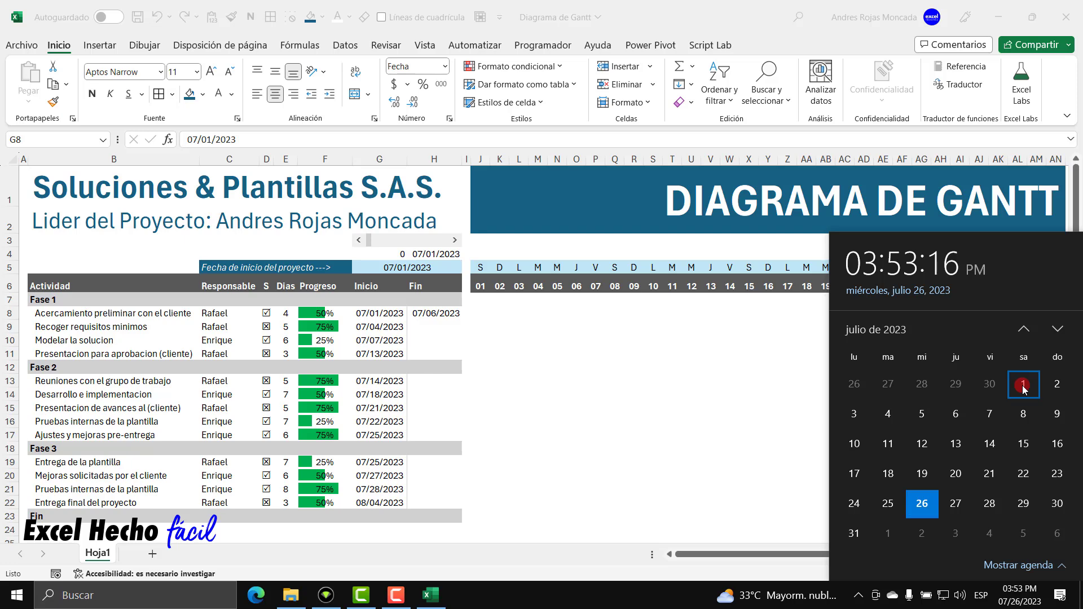
left_click(287, 361)
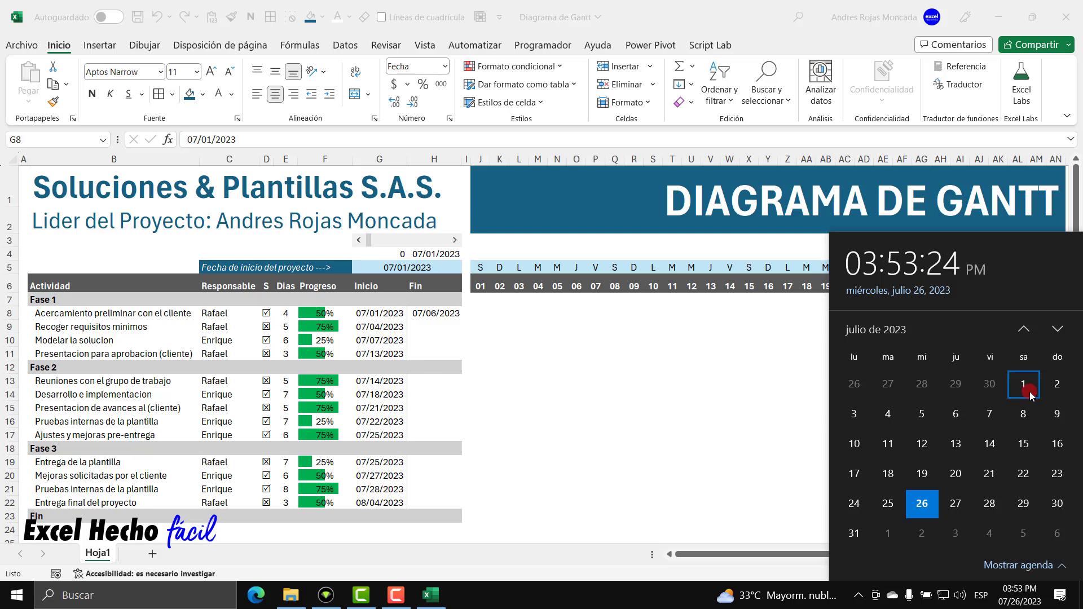
left_click(854, 417)
left_click(888, 418)
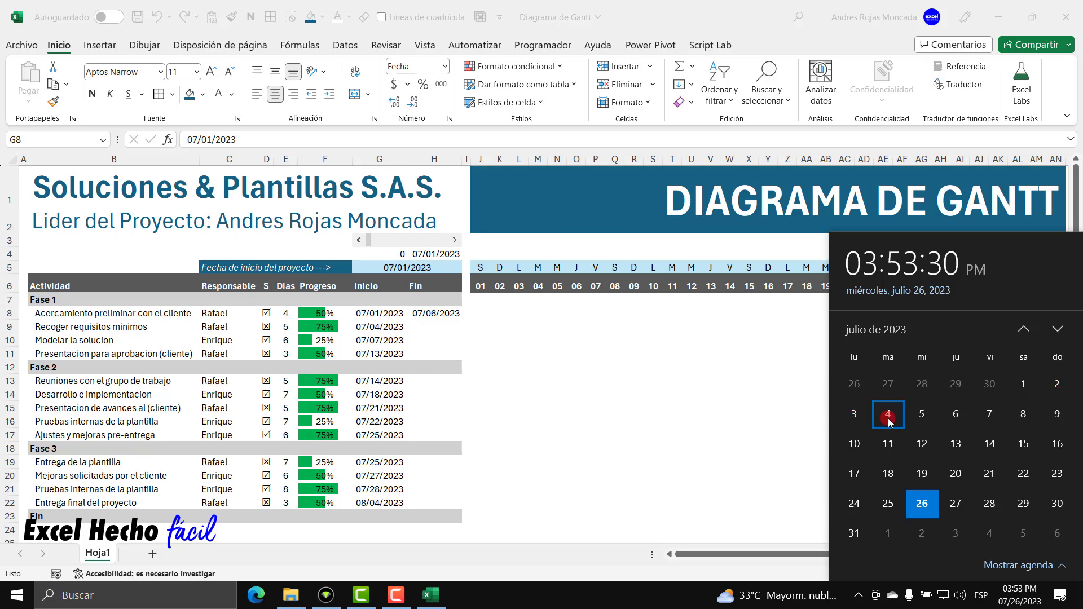
left_click(922, 420)
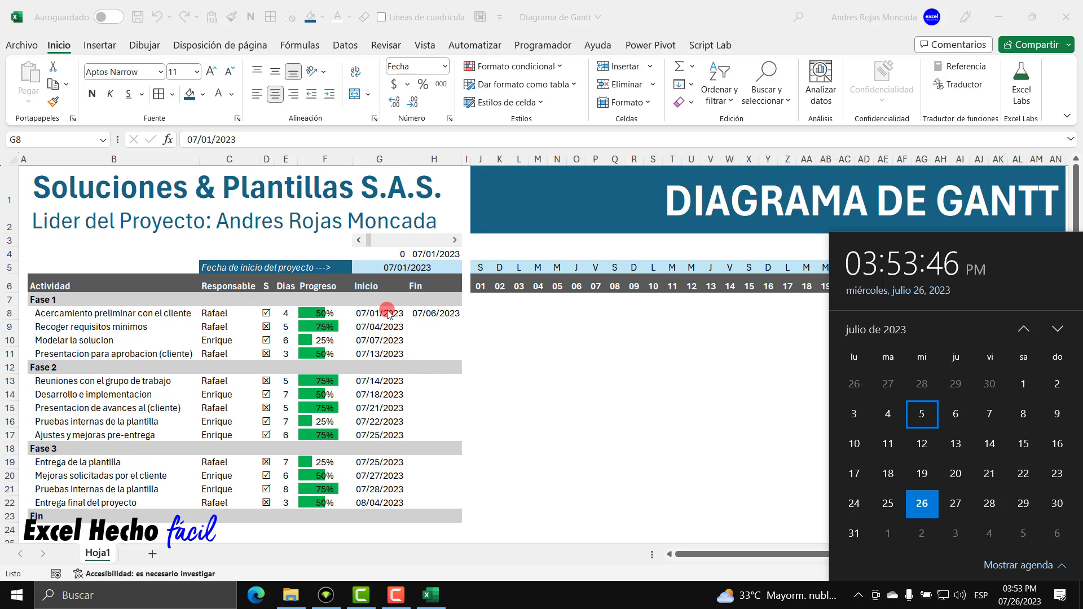
left_click(387, 313)
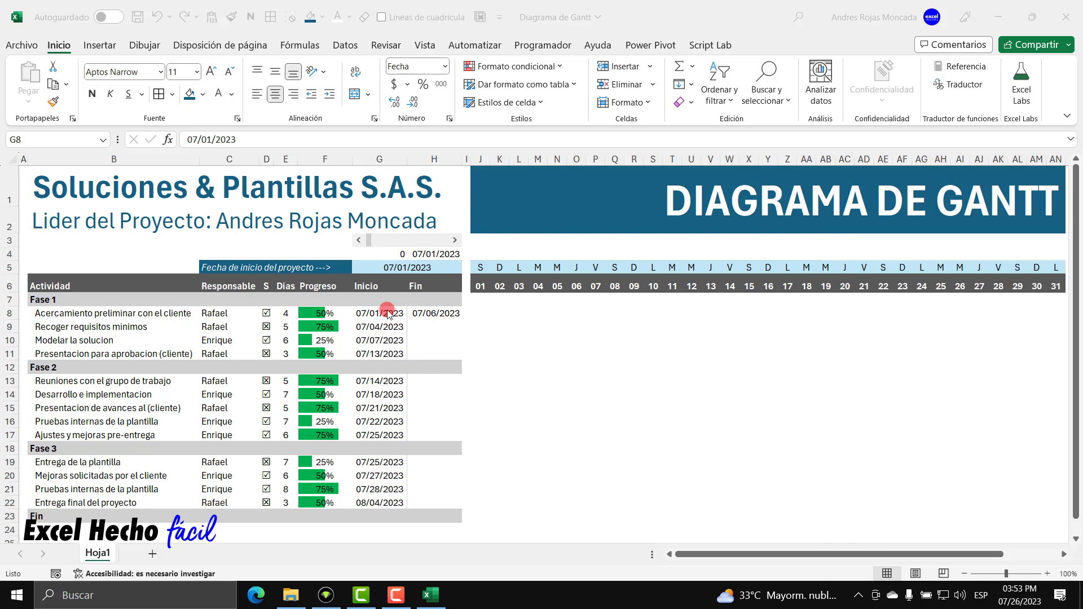
left_click(422, 314)
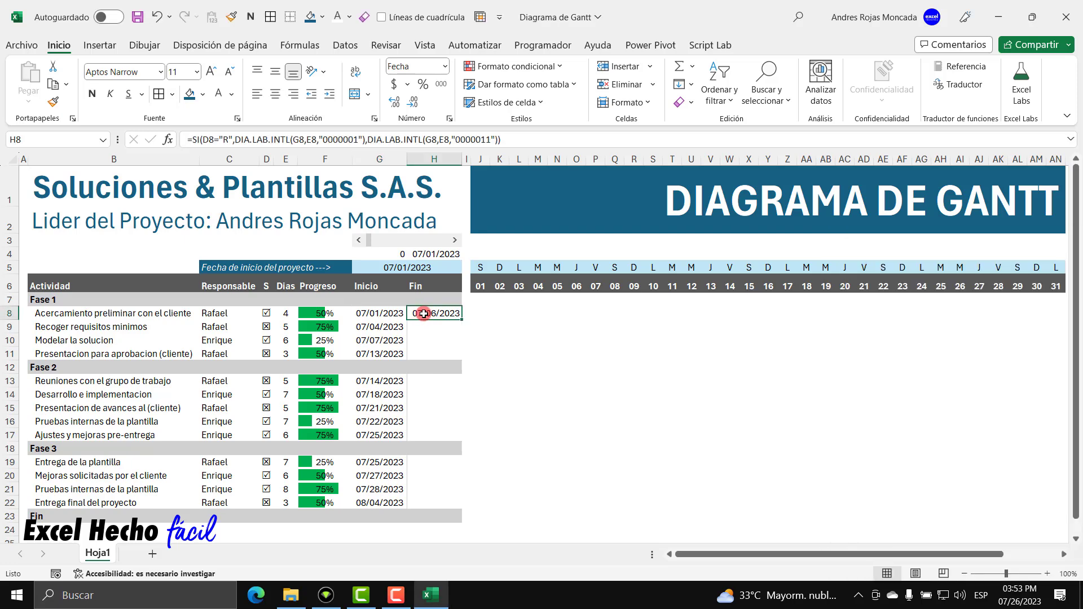
Change the first DIA.LAB.INTL start to G8-1, so the first task ends 07/05/2023.
double_click(422, 314)
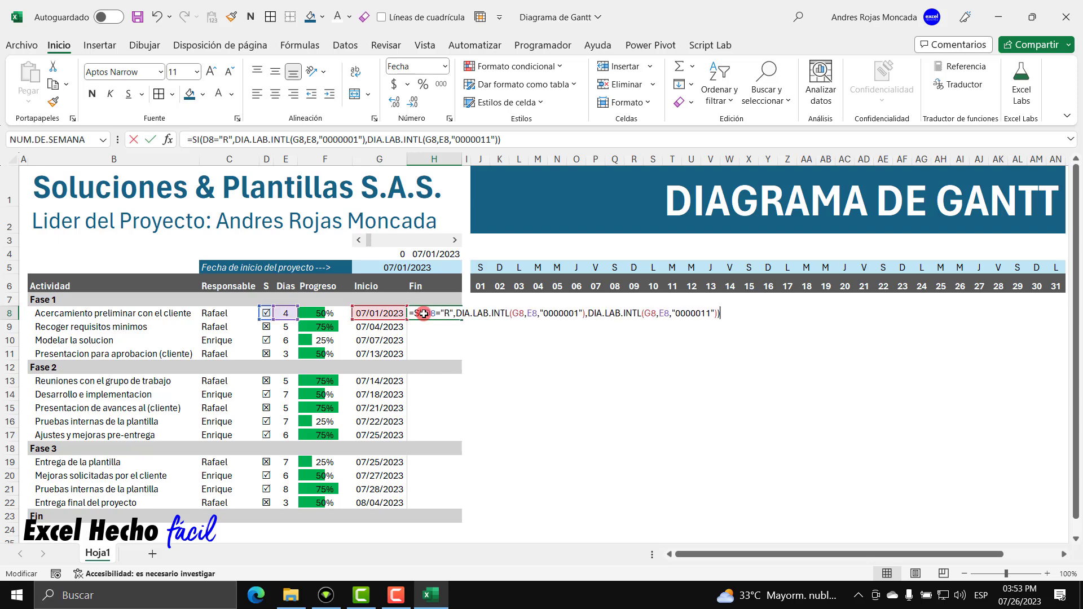
left_click(520, 313)
left_click(524, 313)
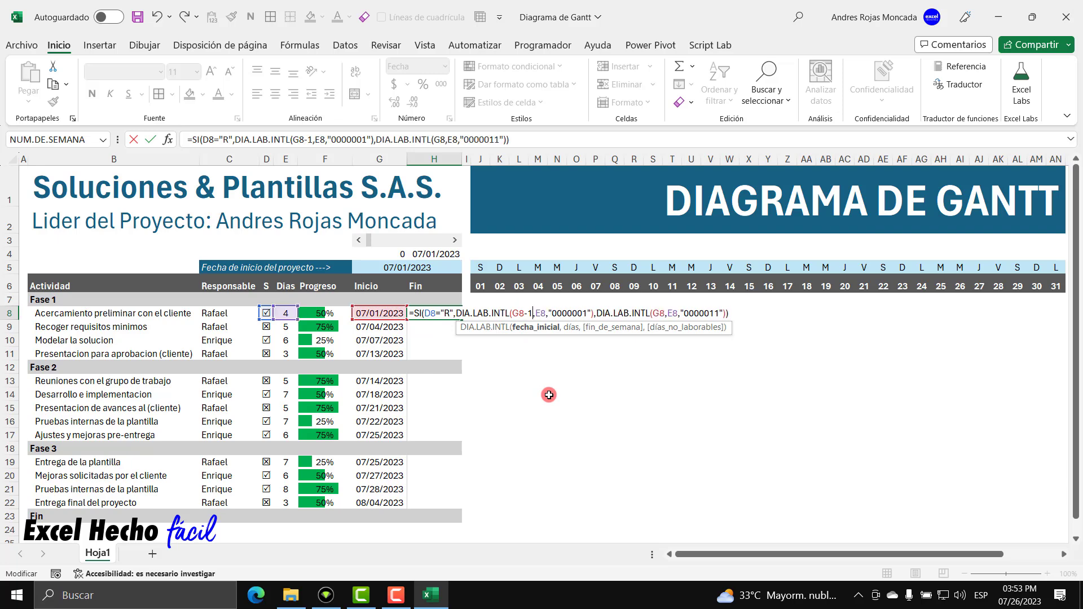
key("Return")
left_click(456, 312)
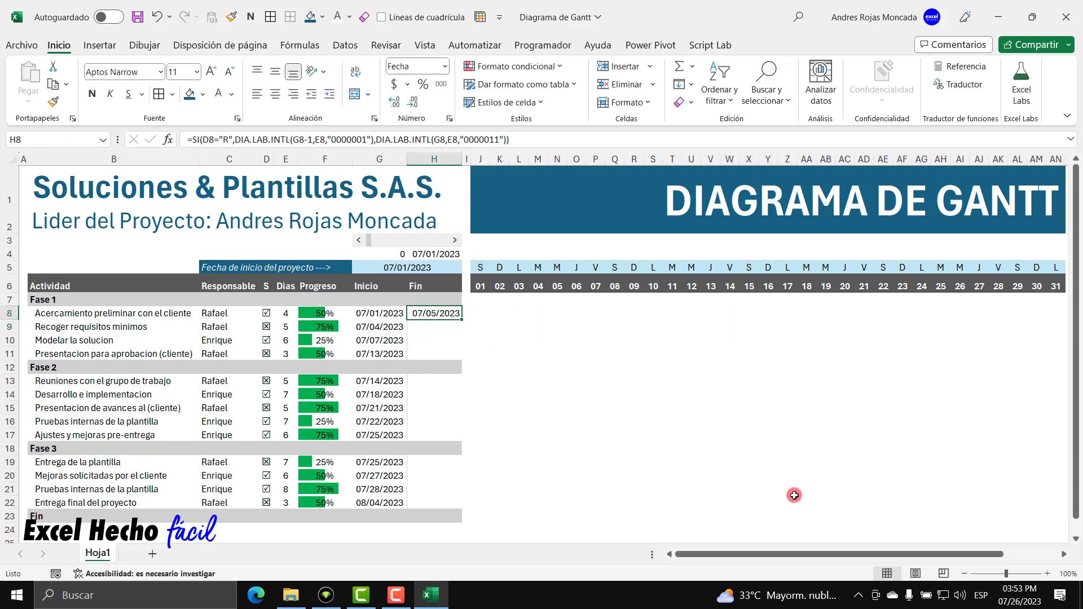
left_click(1019, 595)
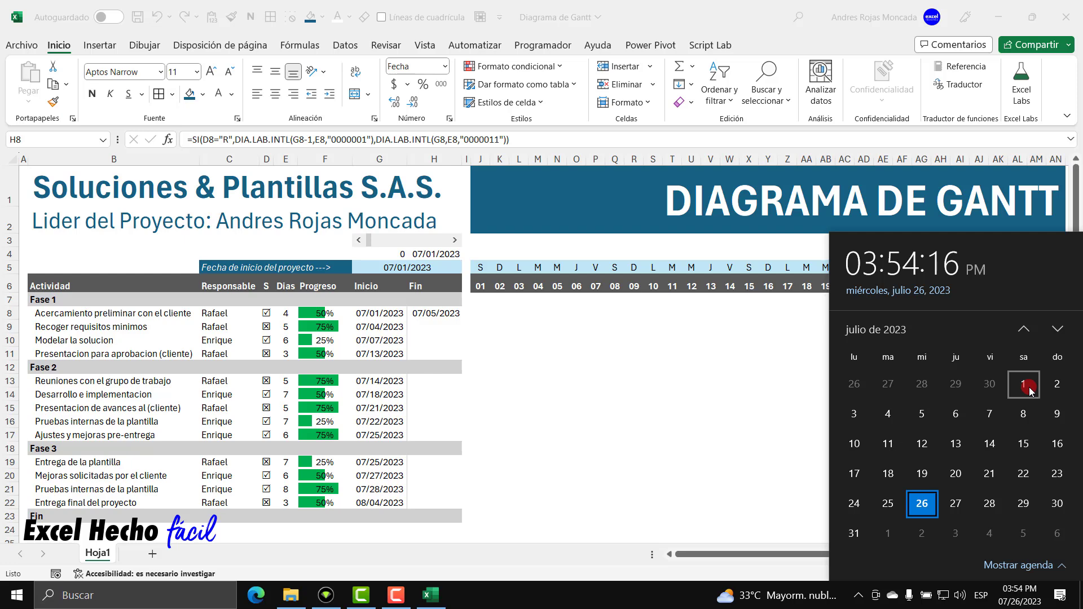
key("Escape")
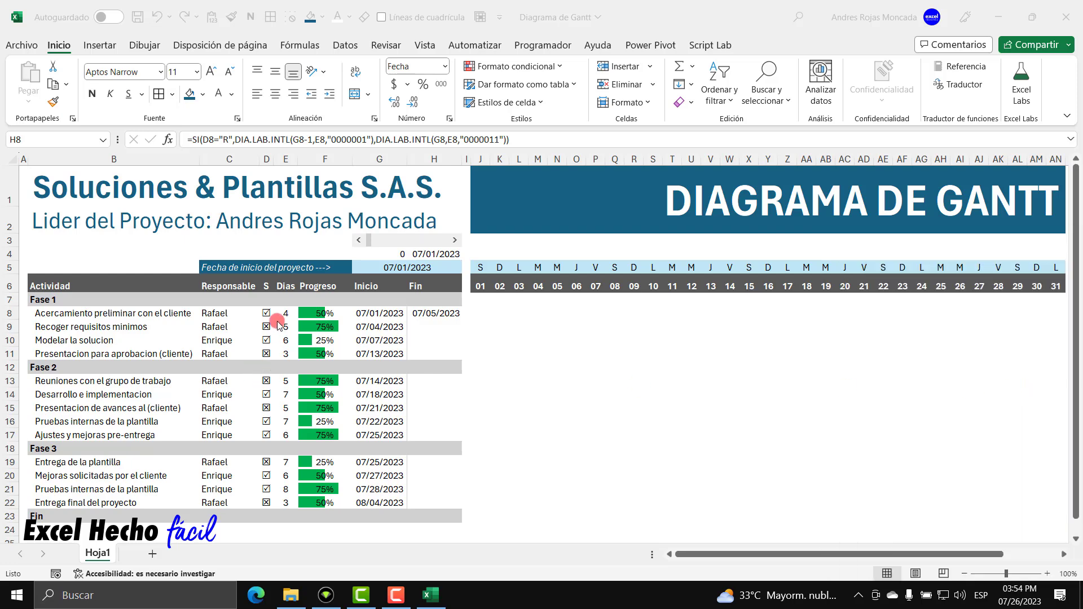
Test the first task's duration at 1 day and inspect the recalculated end date.
left_click(282, 305)
type("1")
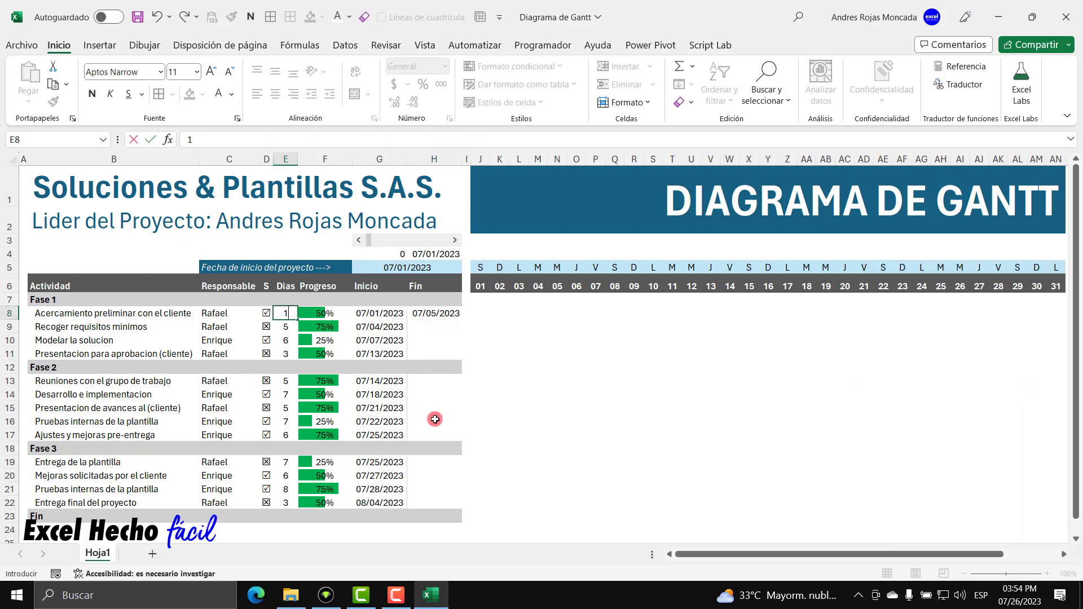
key("Return")
left_click(435, 315)
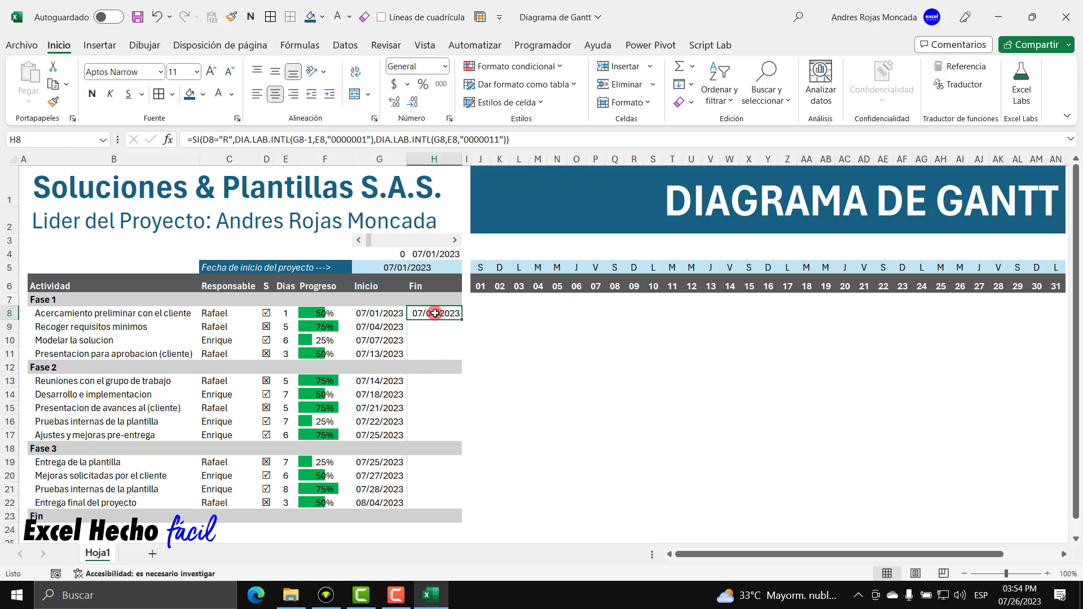
left_click(376, 314)
left_click(418, 312)
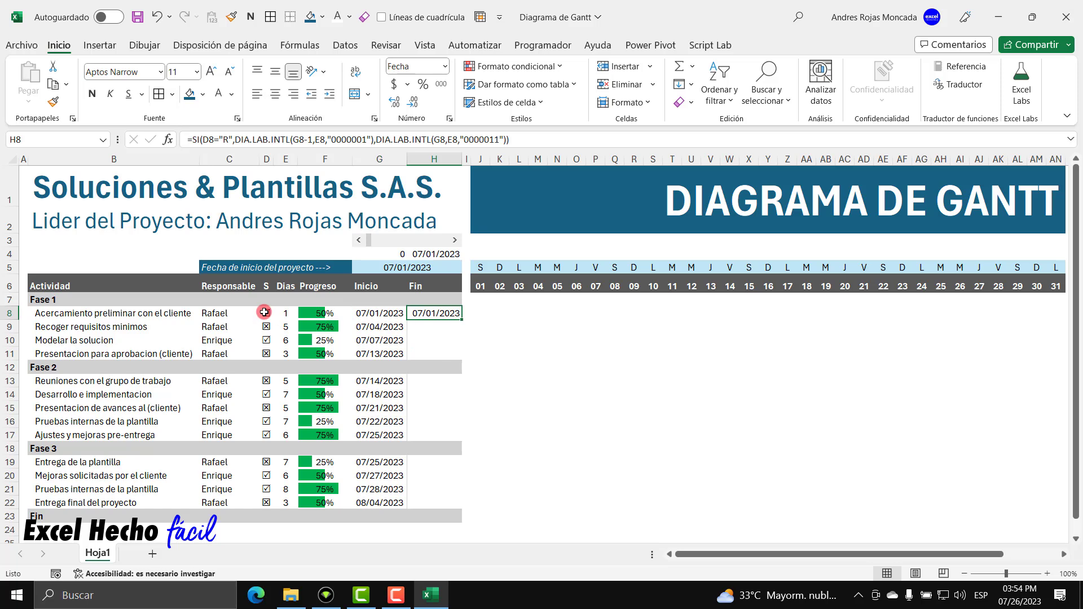
left_click(281, 316)
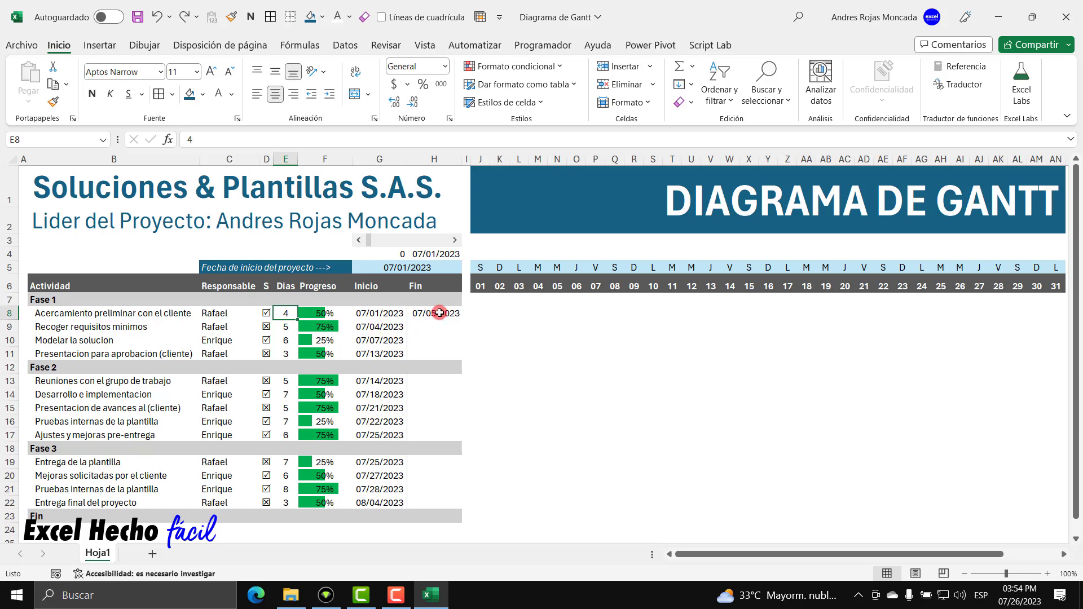
Copy H8's end-date formula into H9:H11 for the other Fase 1 tasks.
left_click(439, 313)
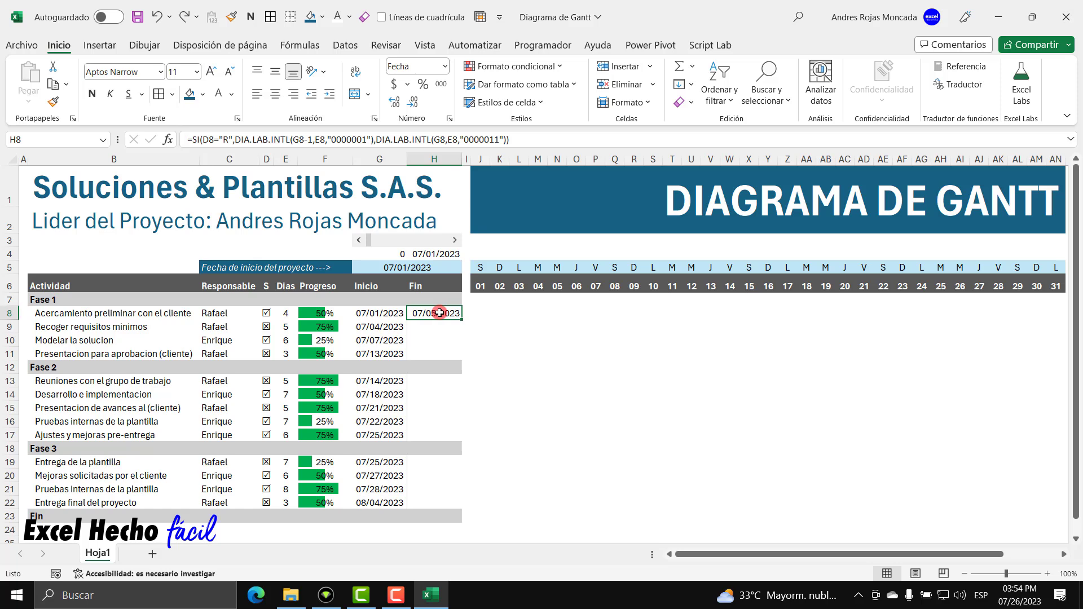
key("ctrl+c")
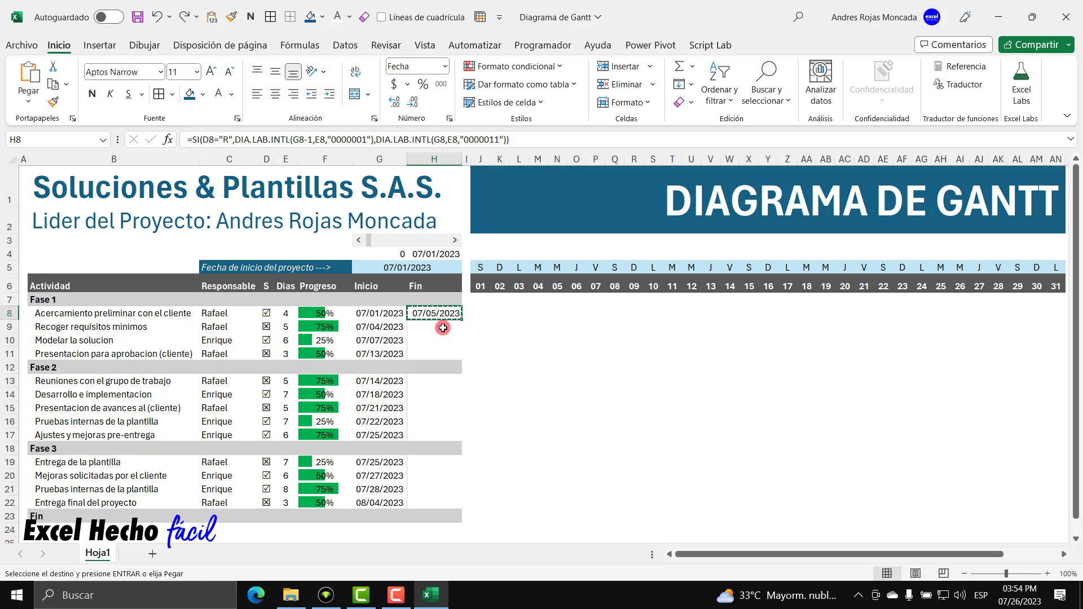
left_click_drag(443, 327, 439, 353)
key("Return")
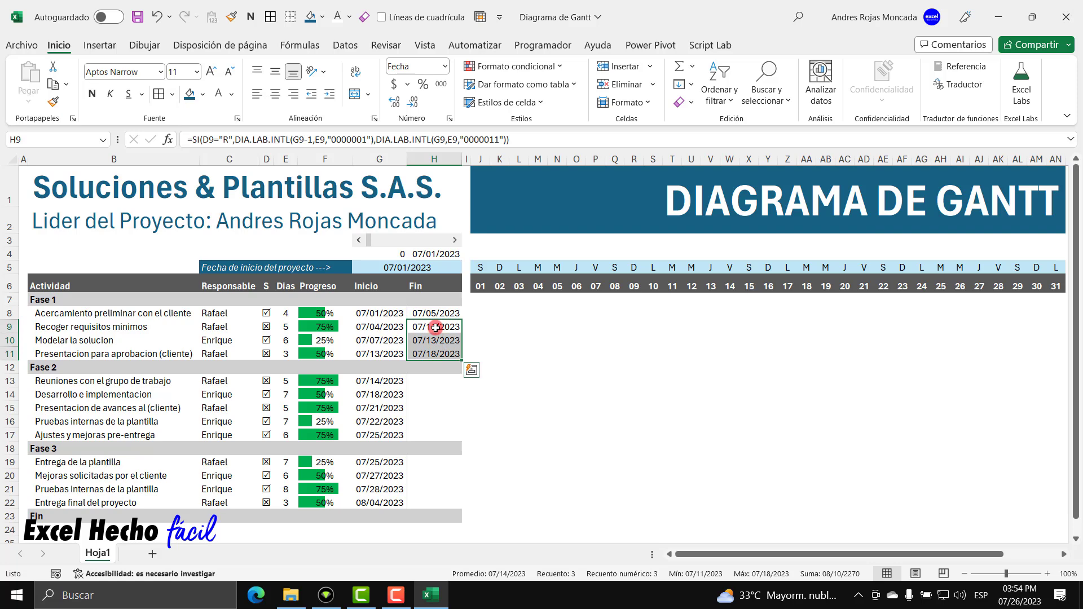
Verify the second task's start date, end date and formula against the July calendar.
left_click(435, 327)
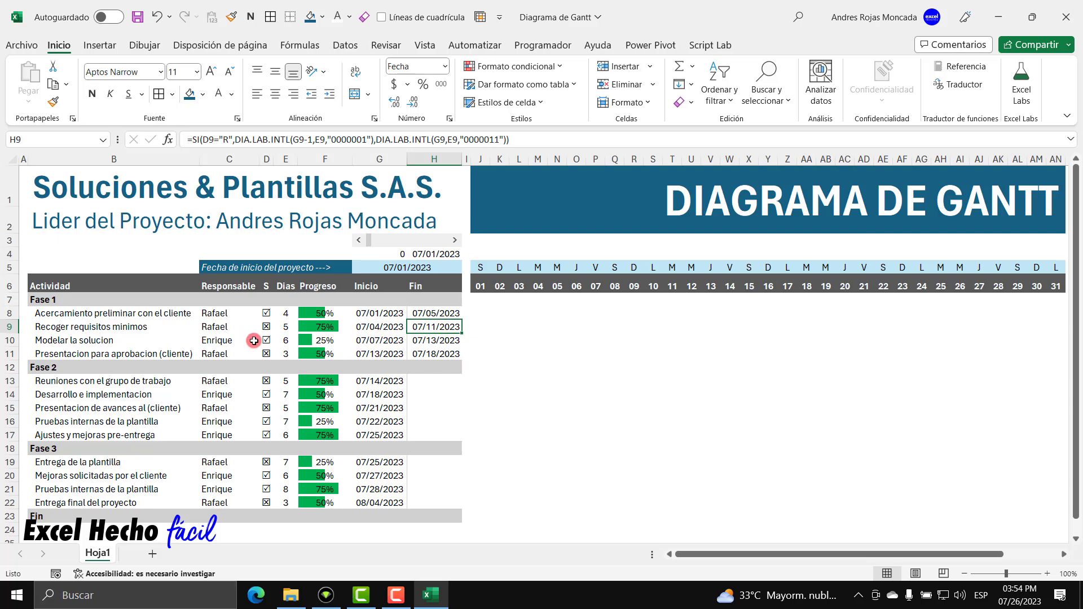
left_click(379, 326)
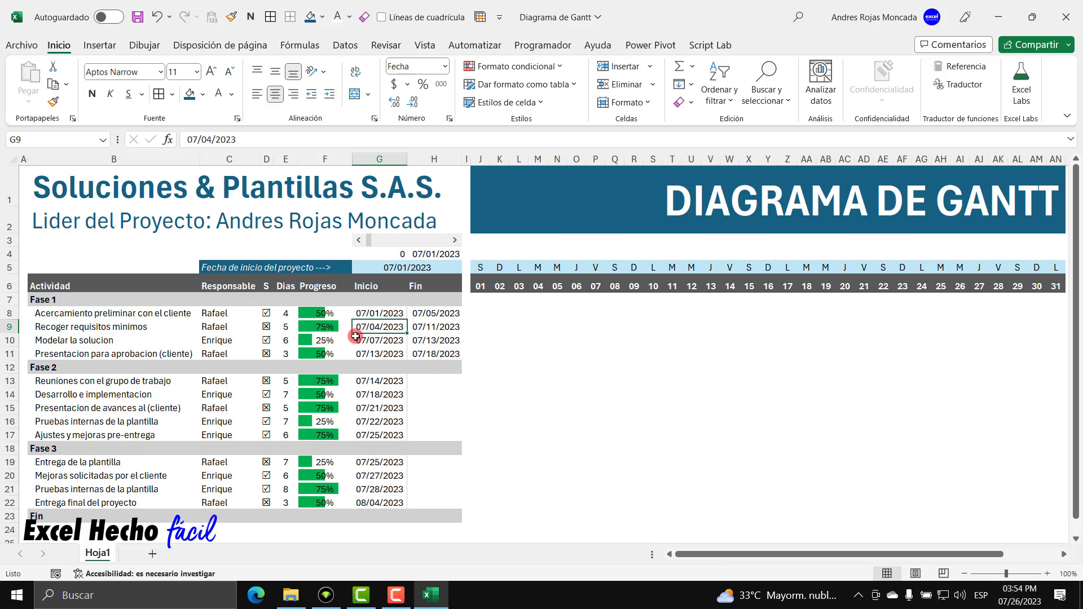
left_click(1018, 595)
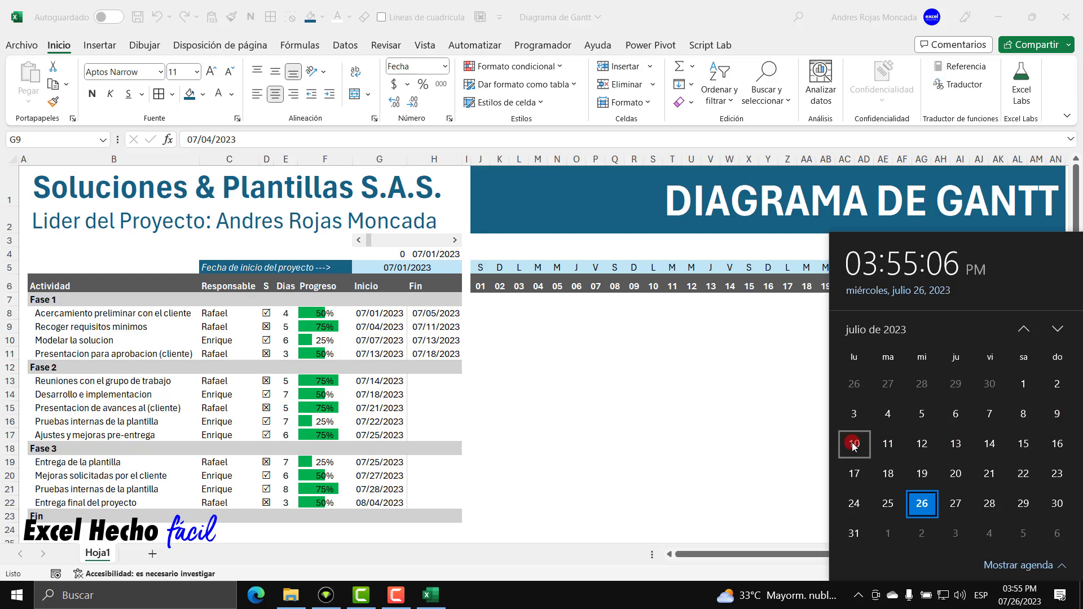
left_click(404, 341)
left_click(441, 327)
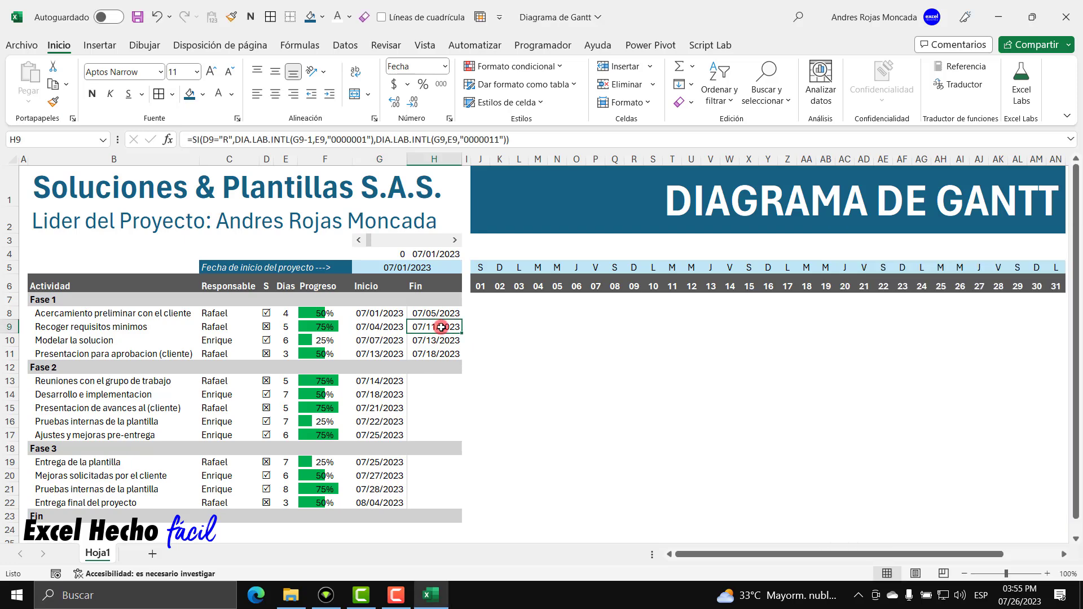
double_click(441, 327)
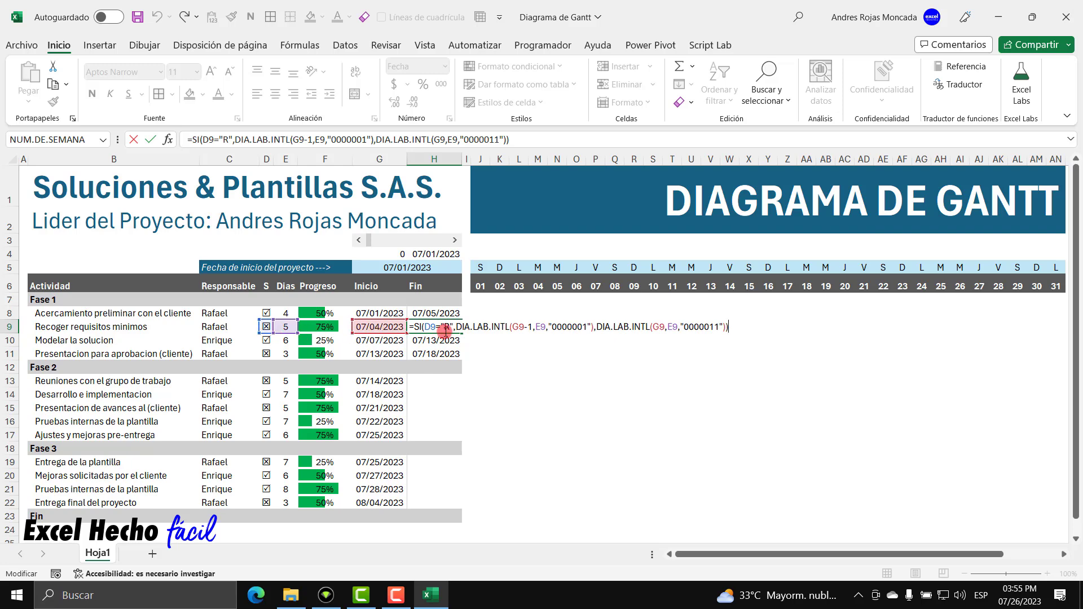
key("Escape")
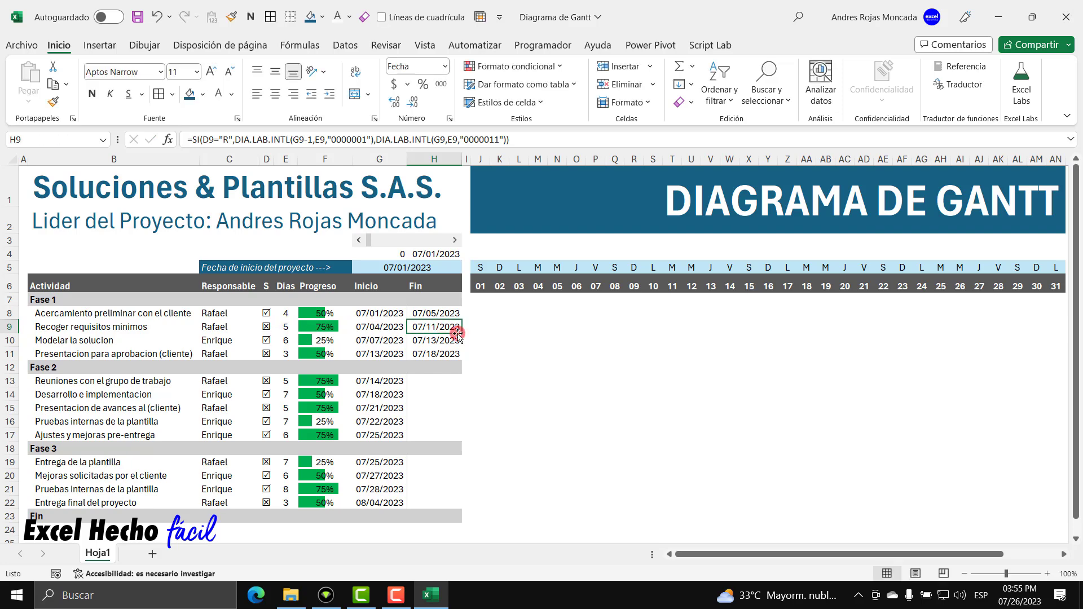
left_click(1019, 595)
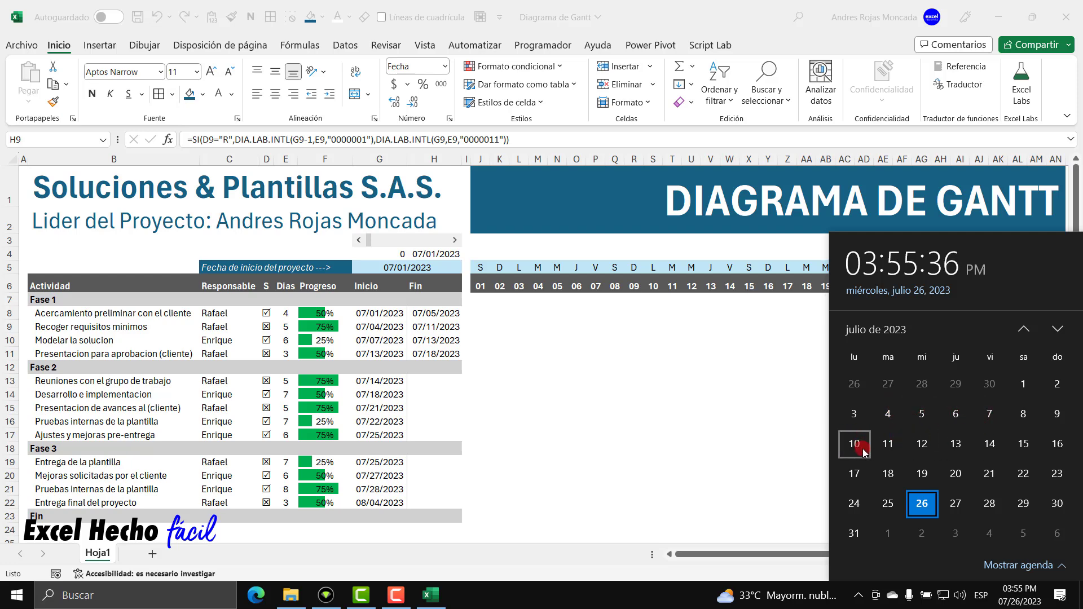
key("Escape")
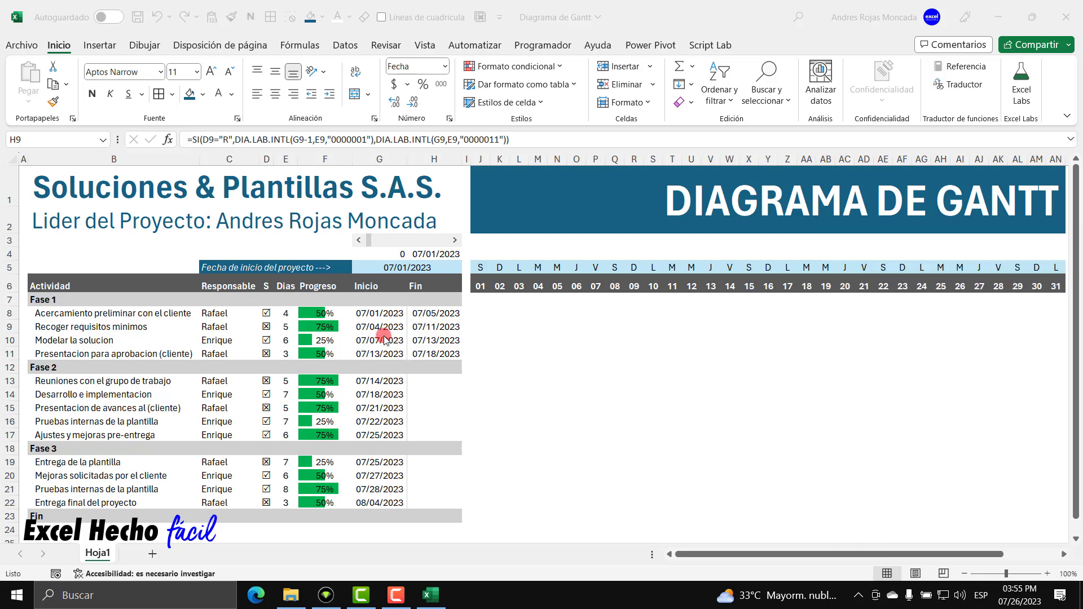
left_click(382, 329)
left_click(436, 313)
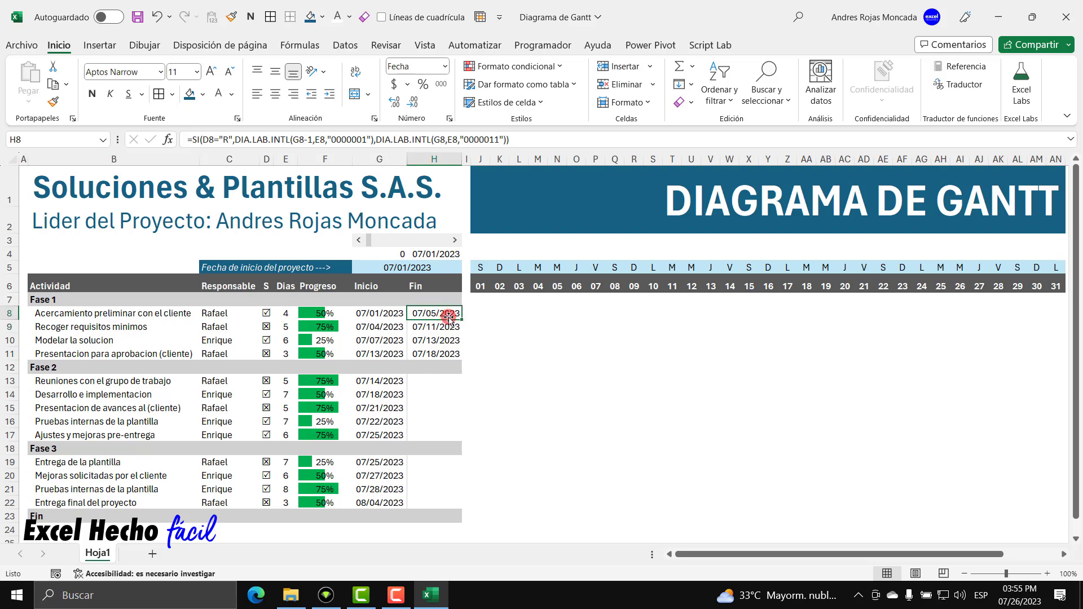
double_click(449, 316)
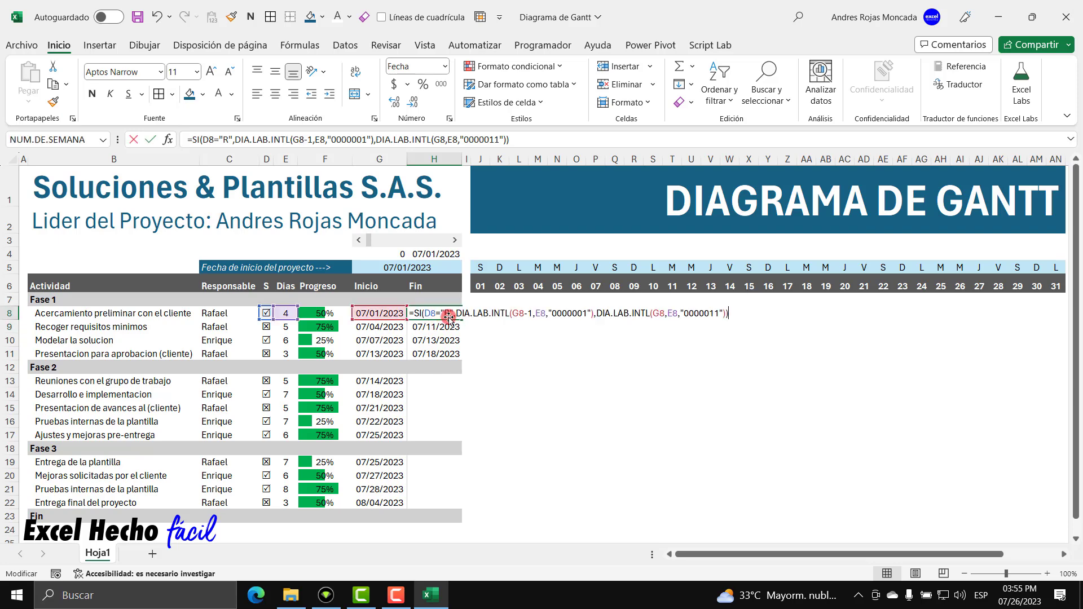
left_click(532, 314)
key("BackSpace")
key("BackSpace")
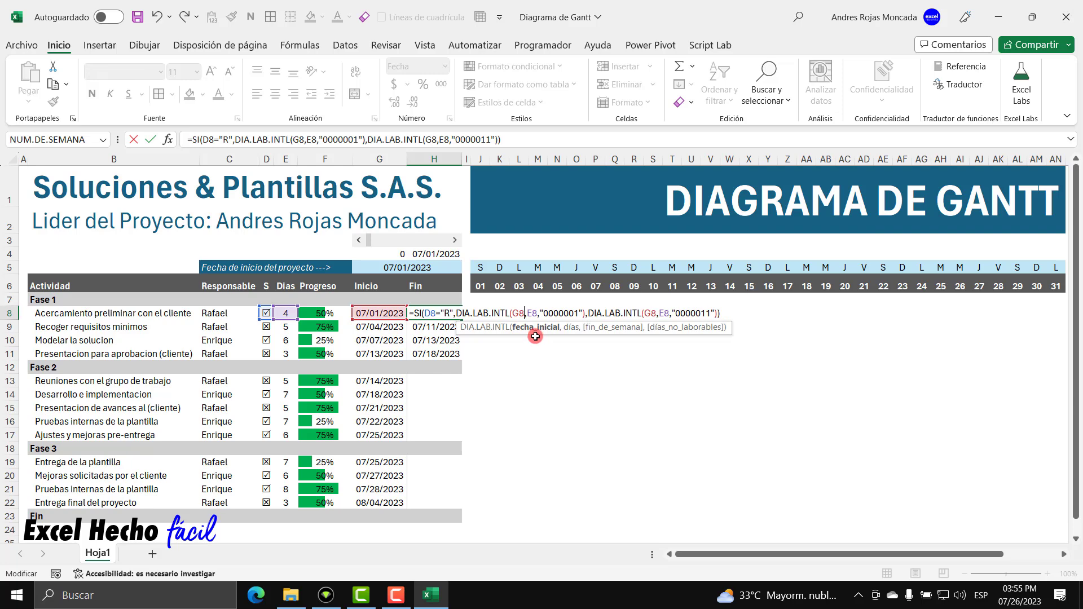
left_click_drag(512, 315, 526, 315)
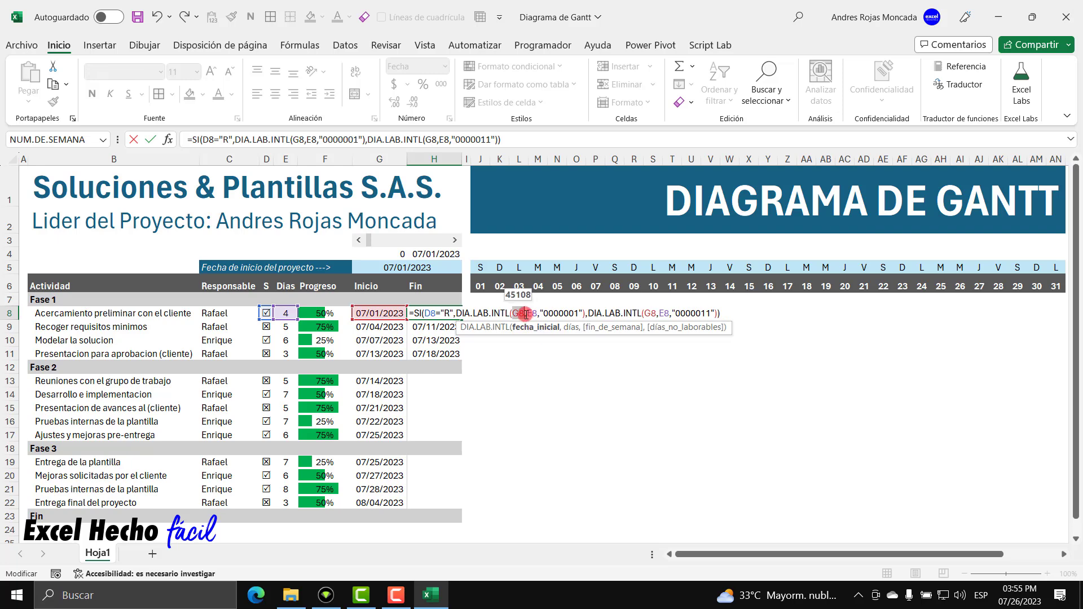
left_click(730, 313)
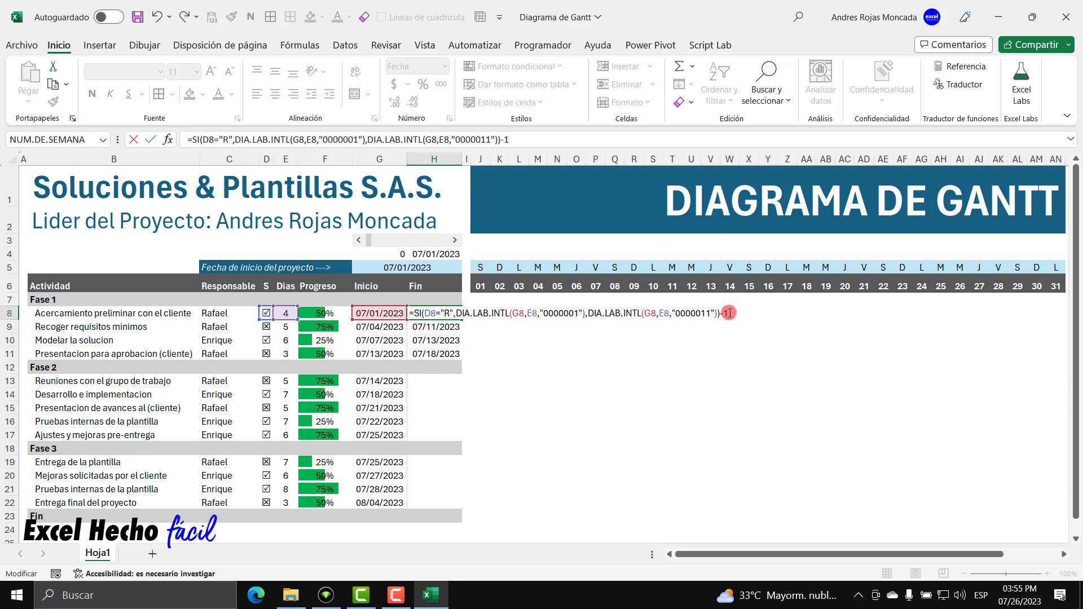
type("-1")
key("Return")
left_click(418, 314)
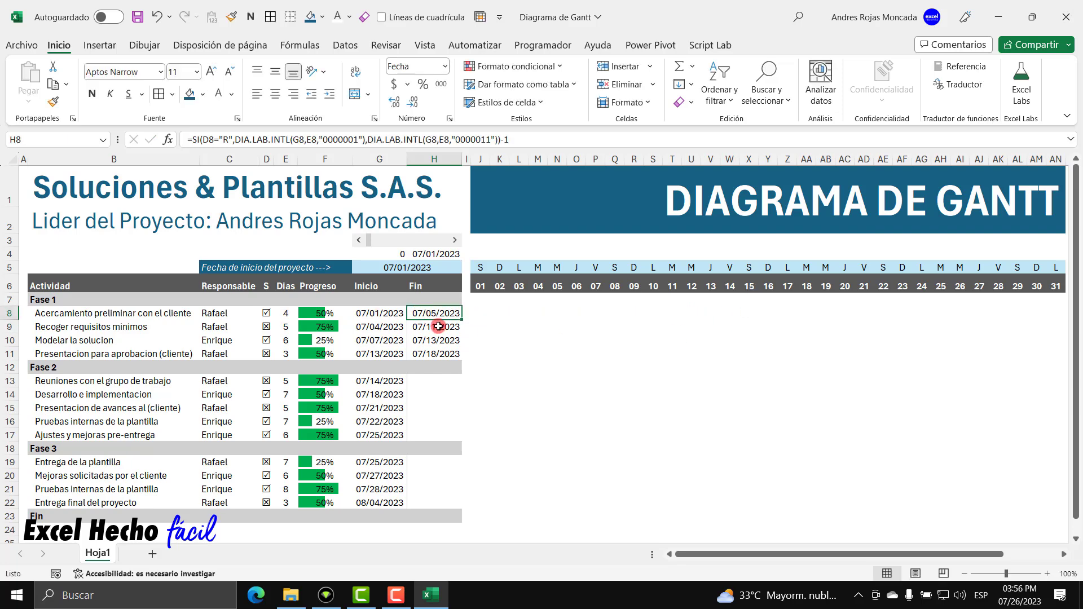
left_click_drag(464, 320, 460, 355)
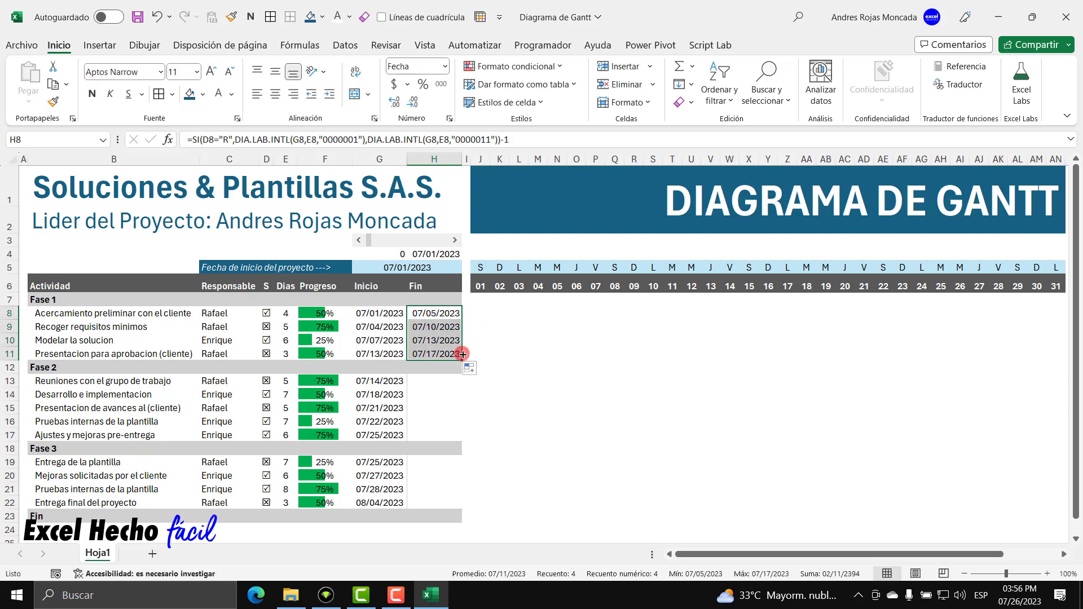
left_click(444, 327)
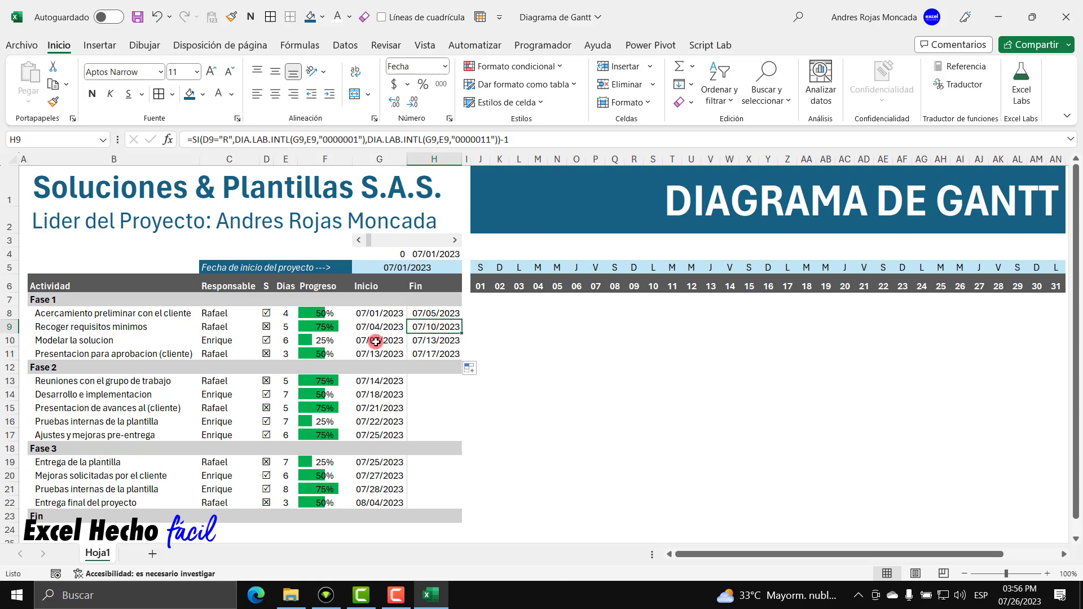
left_click(442, 341)
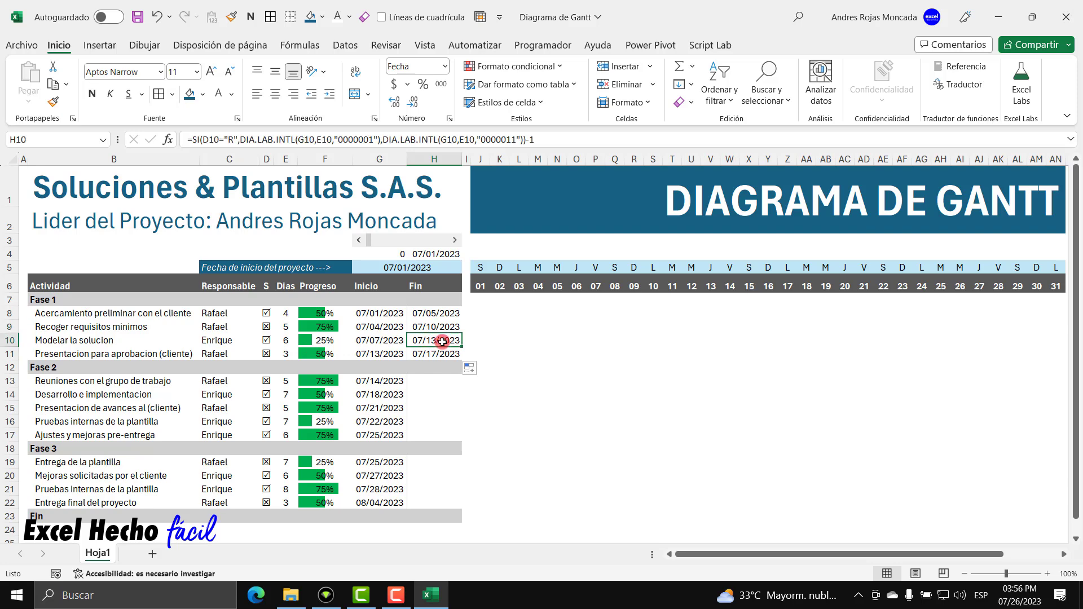
Check July 2023 dates on the calendar and re-confirm H8's end-date formula.
left_click(1018, 595)
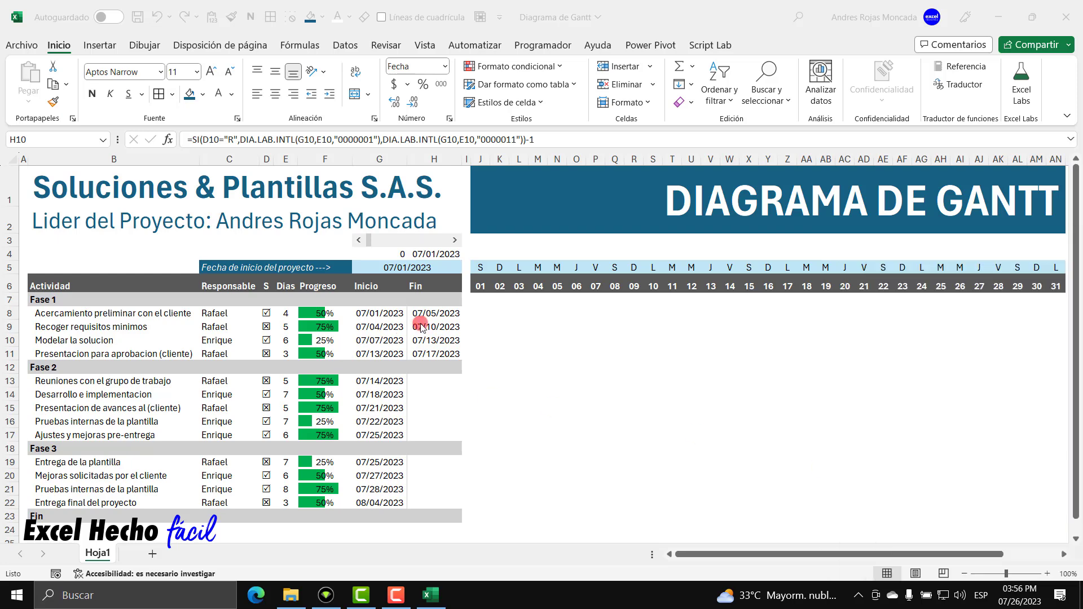
left_click(432, 314)
left_click(442, 314)
double_click(442, 314)
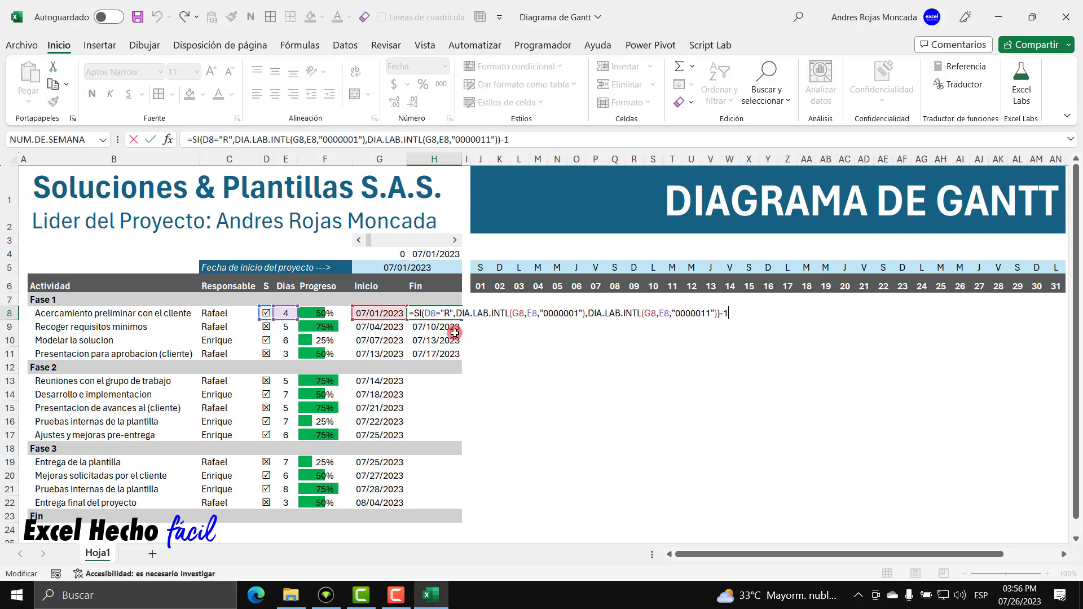
left_click(523, 313)
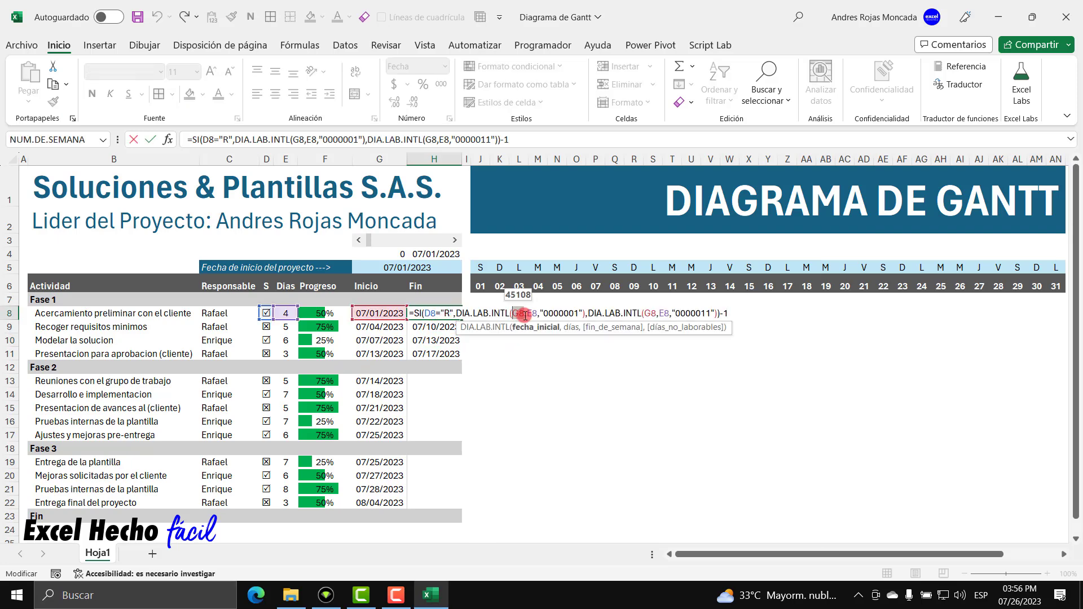
left_click(734, 316)
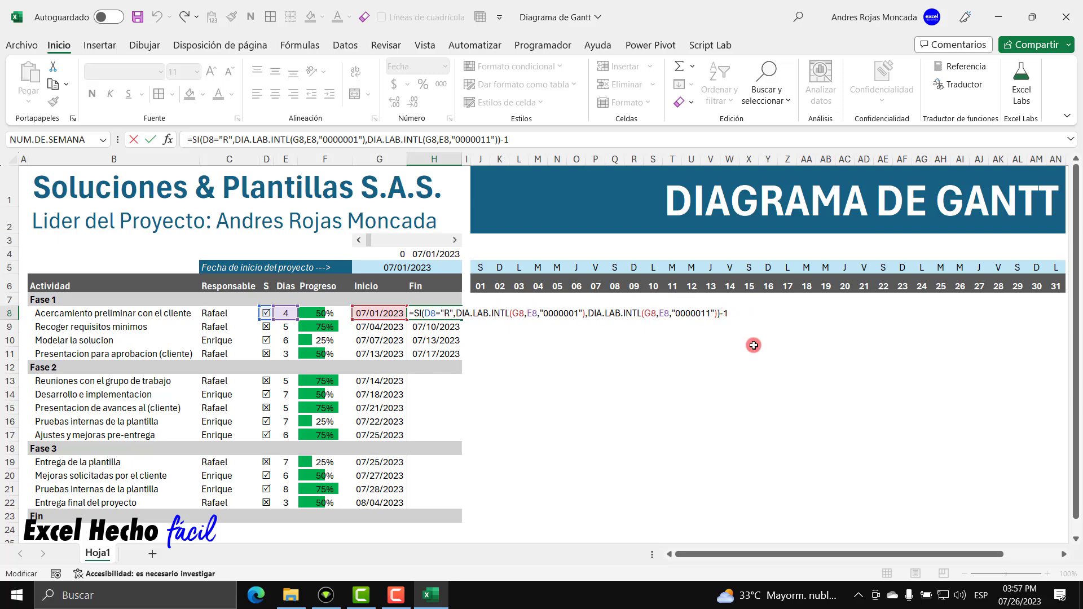
key("Return")
Paste H8's formula into H9:H11, giving end dates 07/10, 07/13 and 07/17/2023.
left_click(431, 313)
key("ctrl+c")
left_click_drag(448, 327, 446, 348)
key("ctrl+v")
key("Escape")
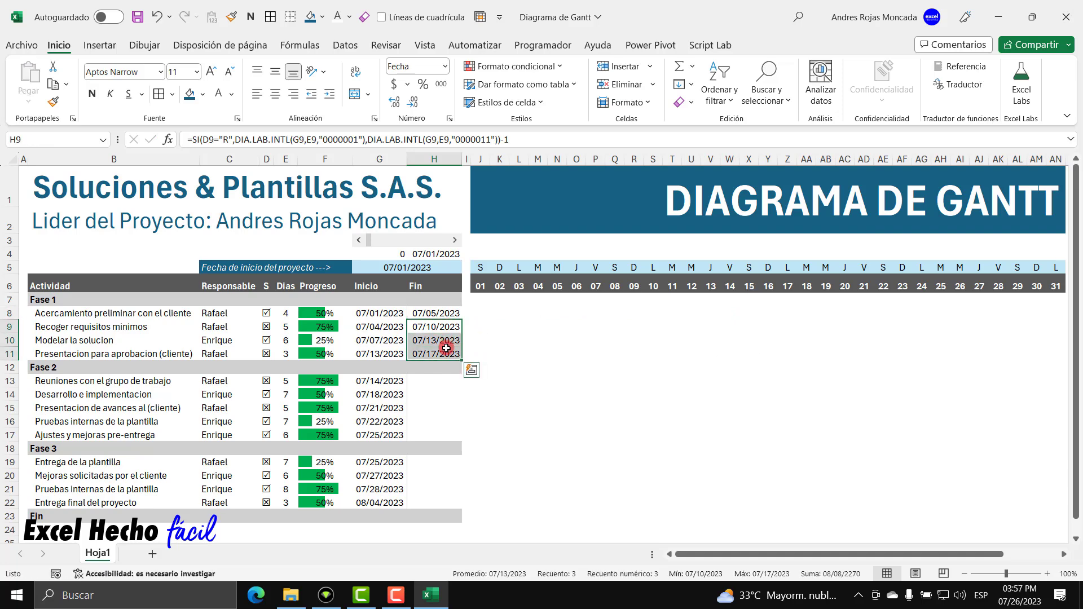
left_click(432, 314)
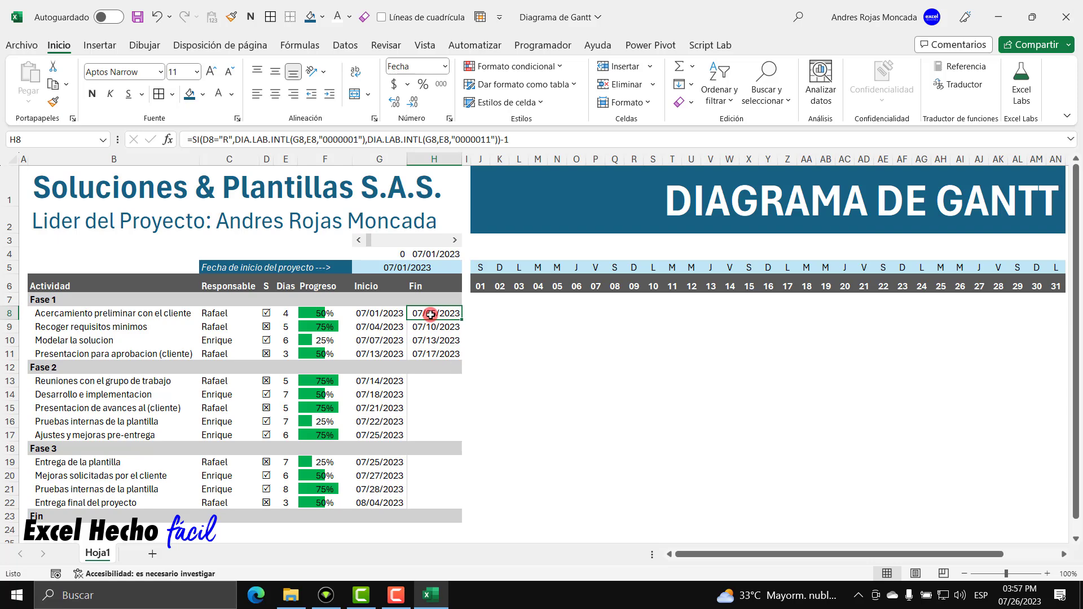
Copy the H8 end-date formula into H13:H17 and H19:H22.
key("ctrl+c")
left_click_drag(430, 378, 427, 503)
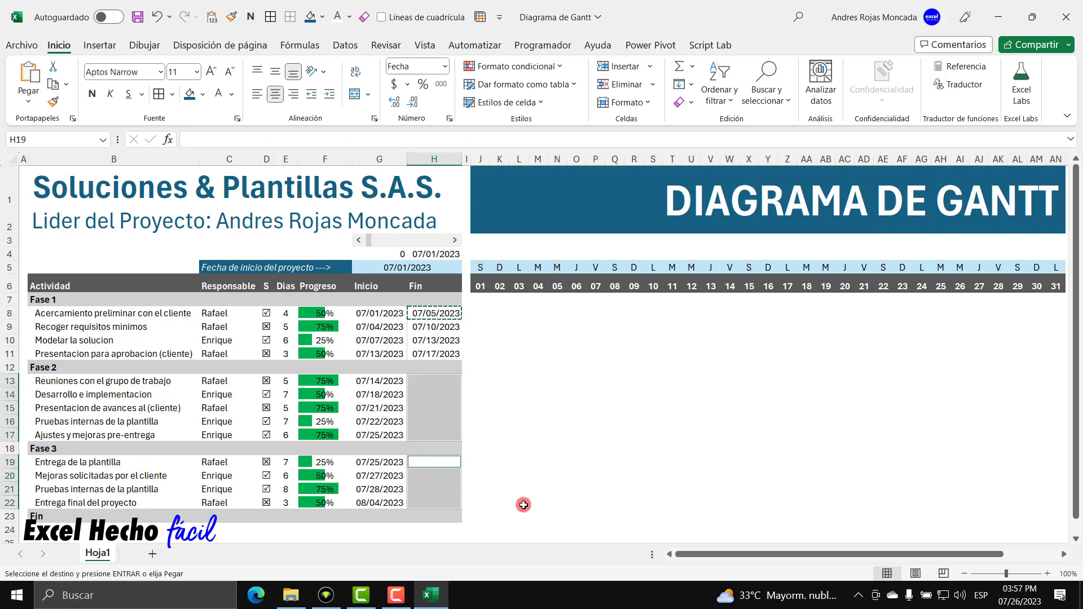
key("ctrl+v")
Verify the pasted end dates in H13 through H22, 07/20 to 08/08/2023.
left_click(435, 380)
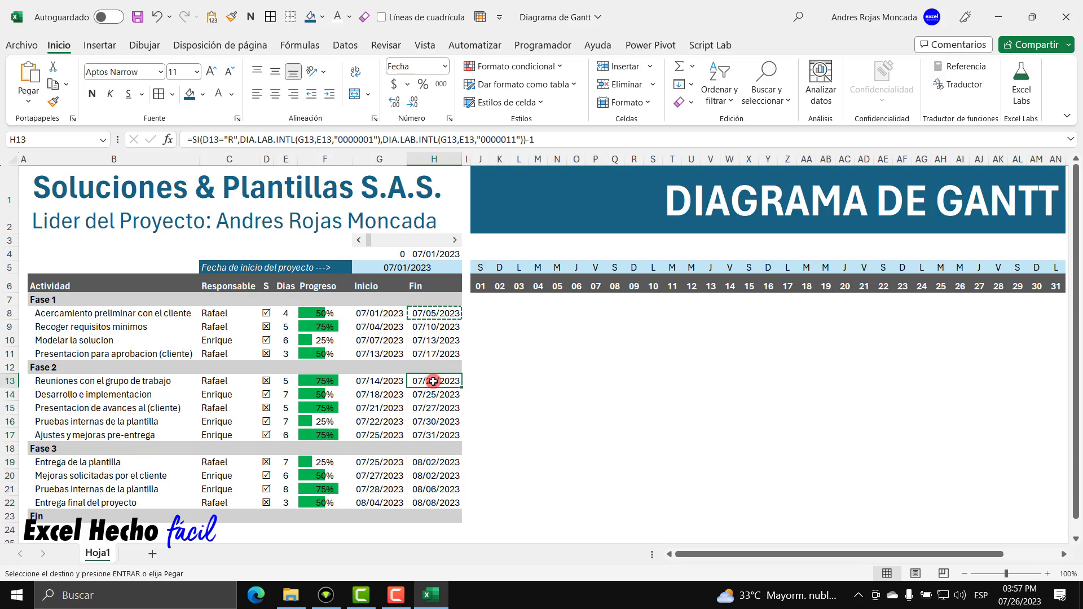
left_click(437, 393)
left_click(438, 408)
left_click(438, 421)
left_click(440, 434)
left_click(441, 464)
left_click(445, 476)
left_click(451, 489)
left_click(460, 499)
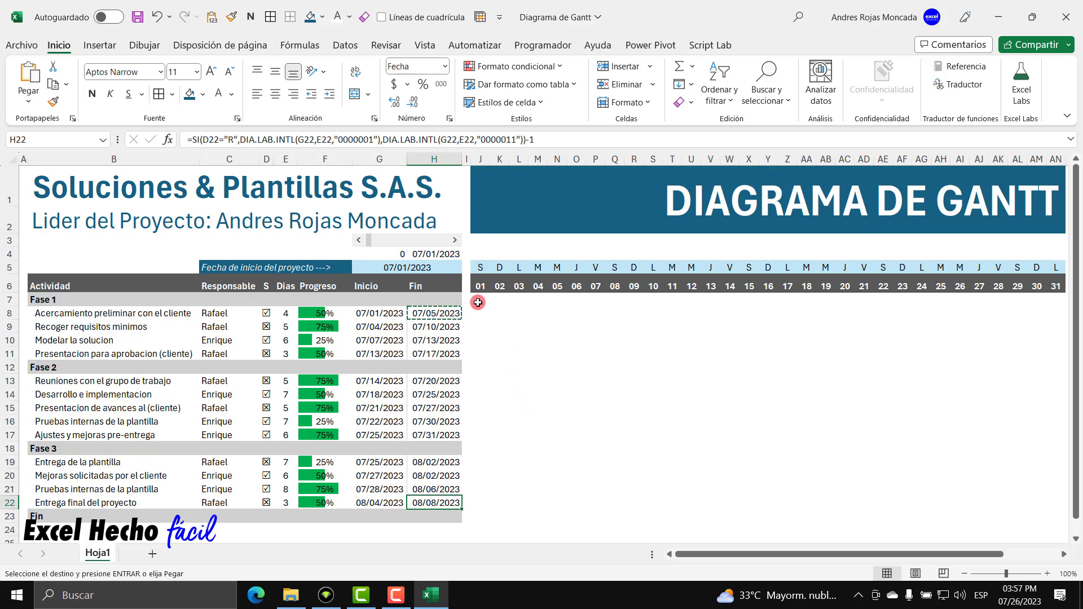
Give the timeline grid J7:AN22 a thin grey bottom border via Más bordes.
left_click_drag(478, 303, 1056, 515)
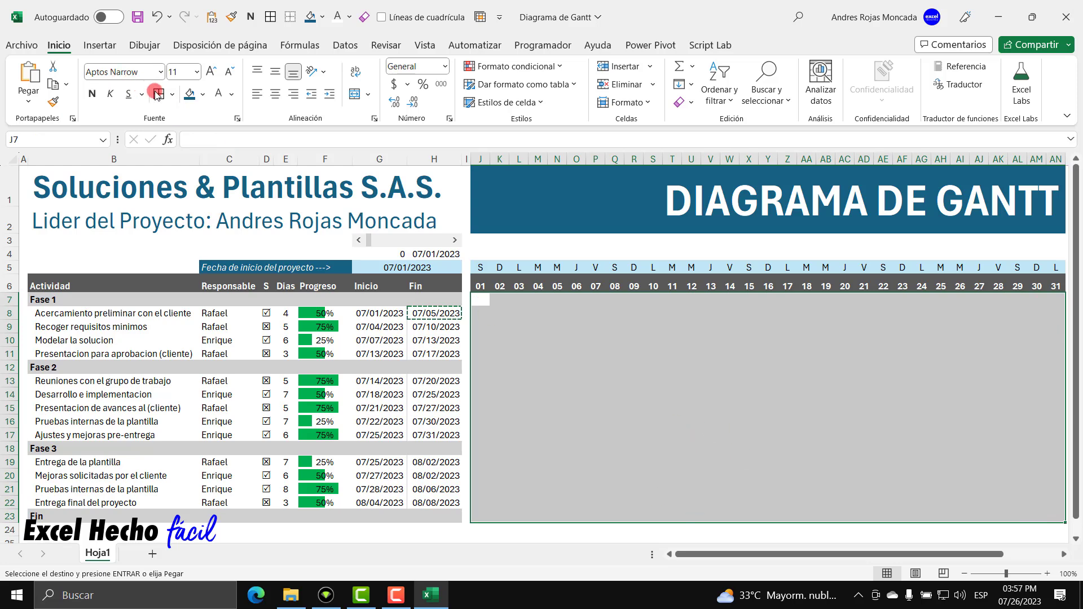
left_click(172, 94)
left_click(249, 526)
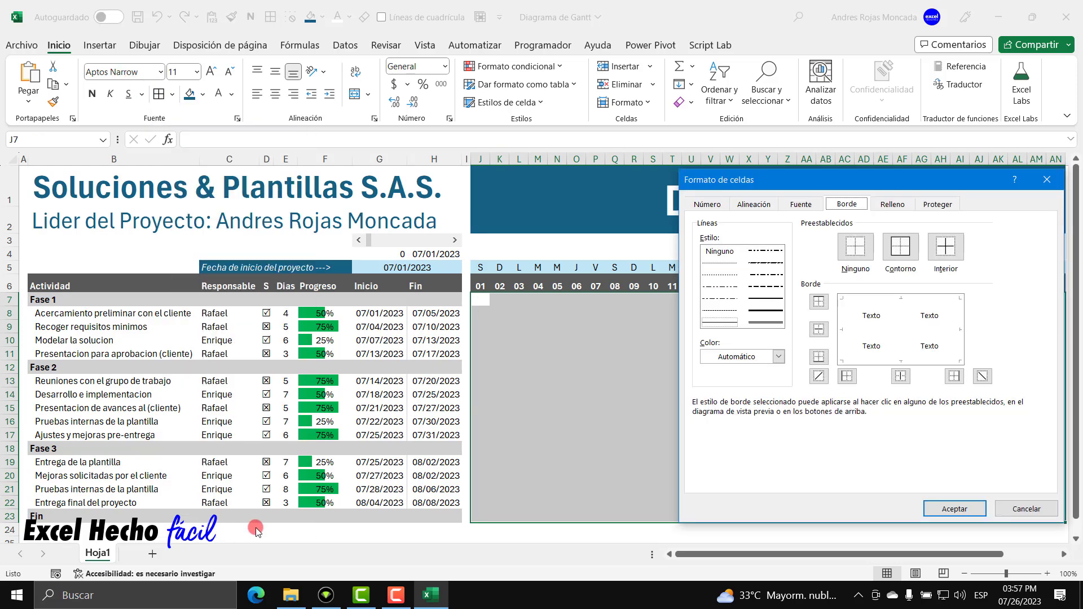
left_click_drag(843, 180, 839, 179)
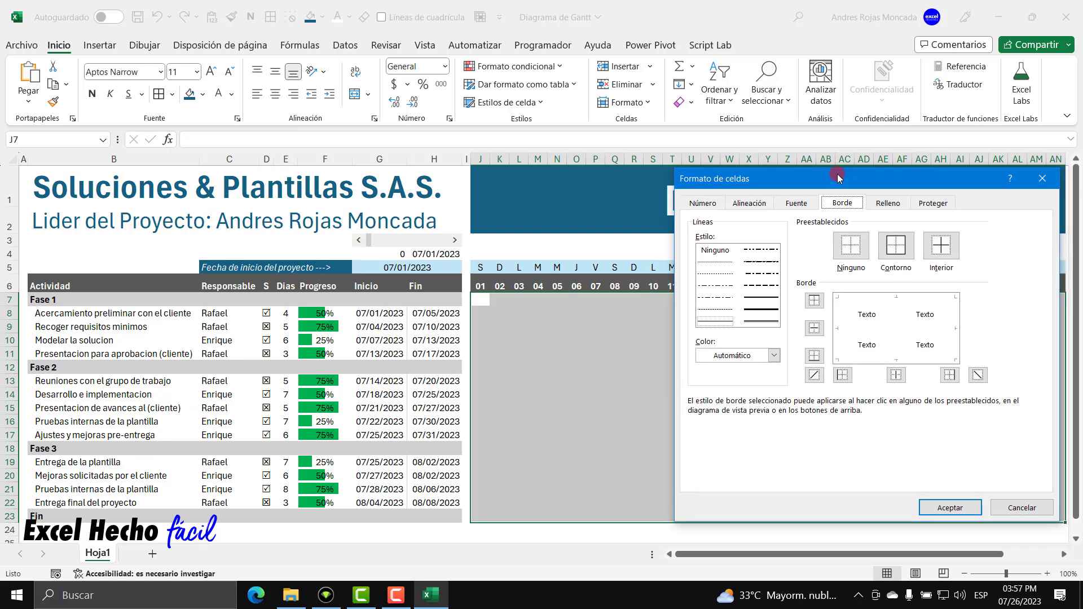
left_click(715, 323)
left_click(773, 355)
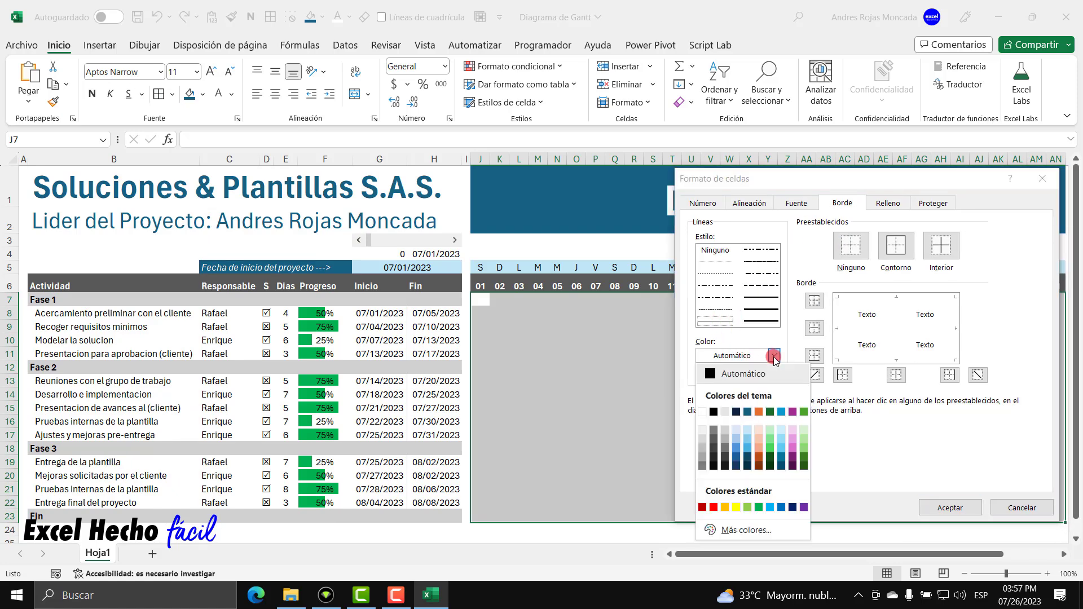
left_click(725, 432)
left_click(814, 356)
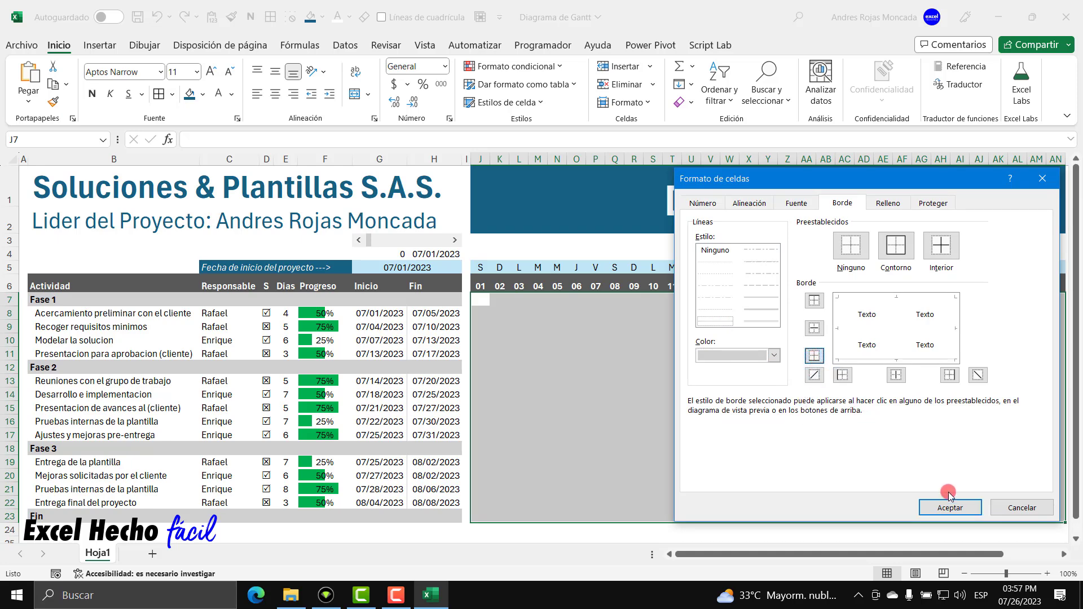
left_click(950, 507)
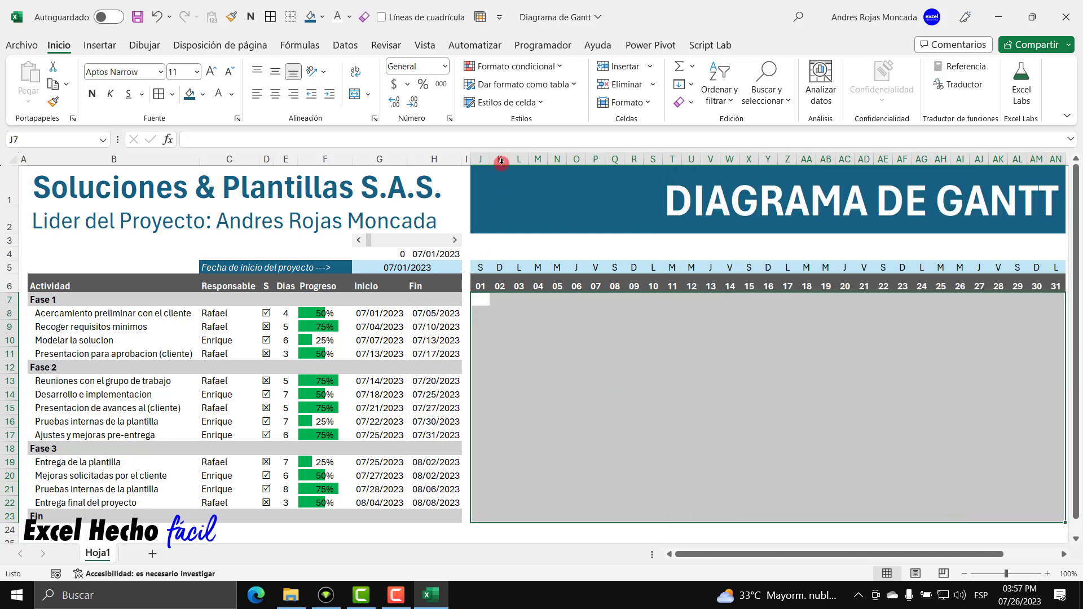
Add thin grey inside horizontal borders between the grid's task rows.
key("ctrl+1")
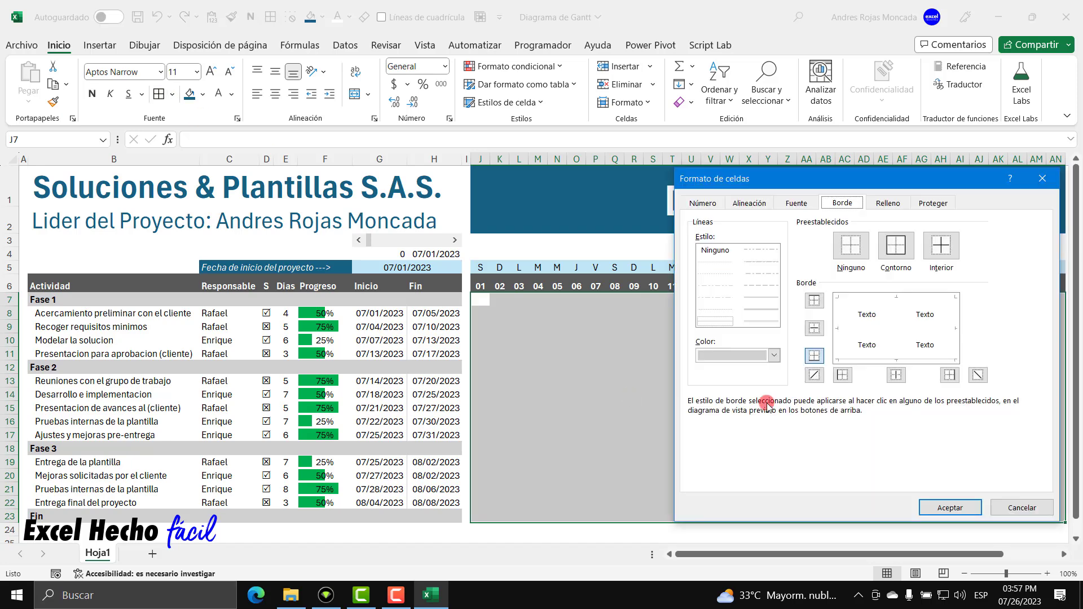
left_click(815, 328)
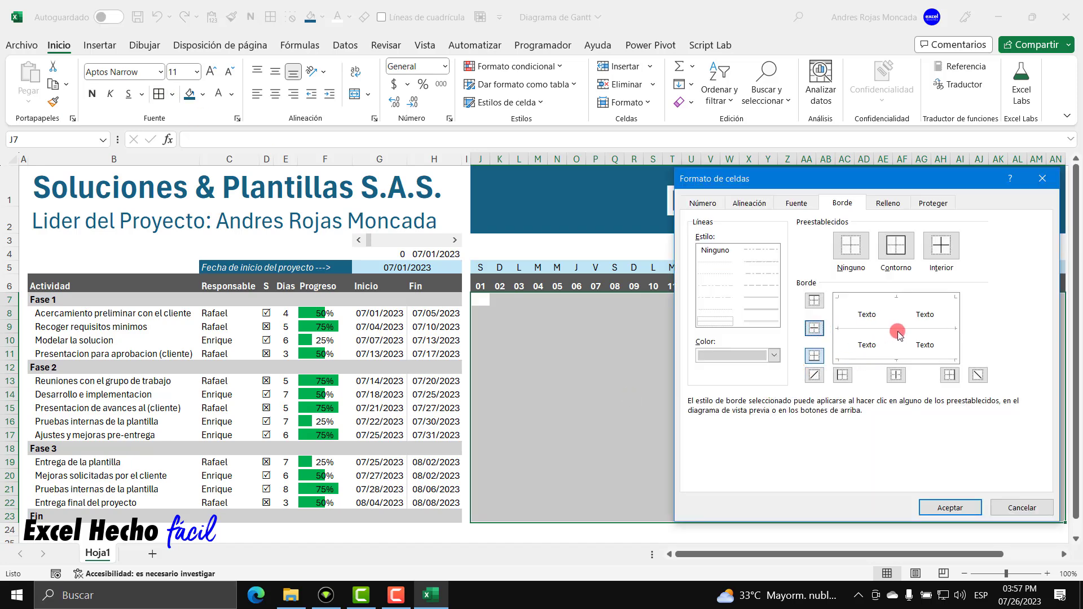
left_click(950, 507)
left_click(636, 432)
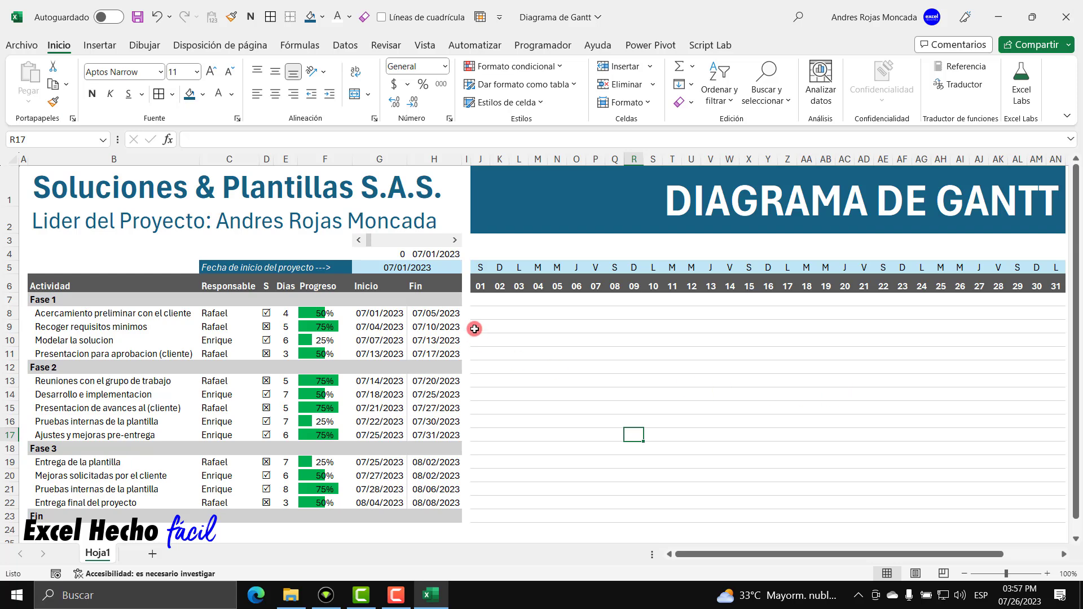
left_click(382, 17)
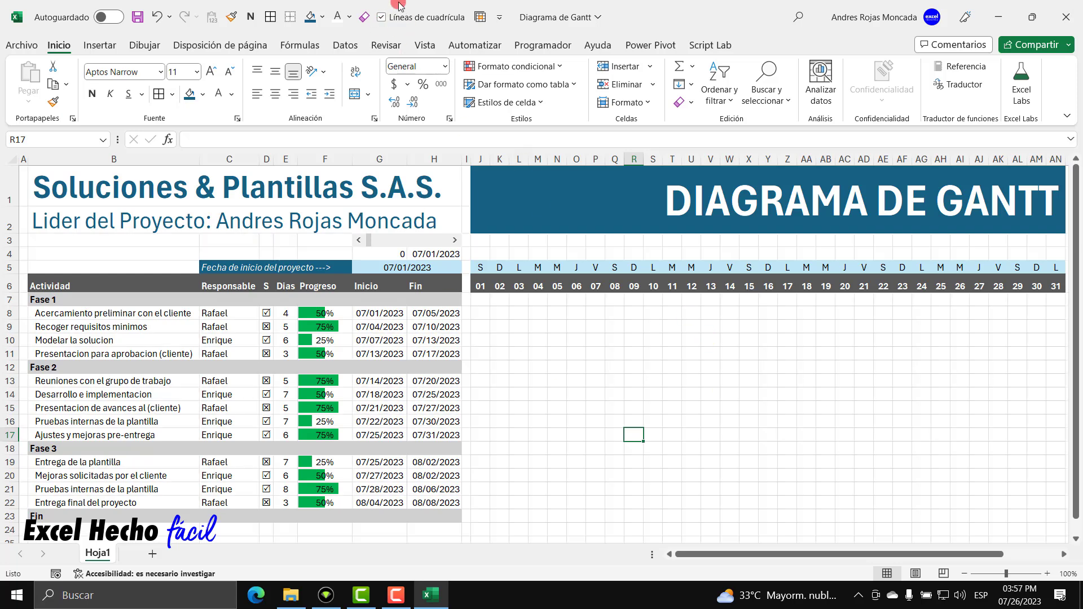
left_click(383, 17)
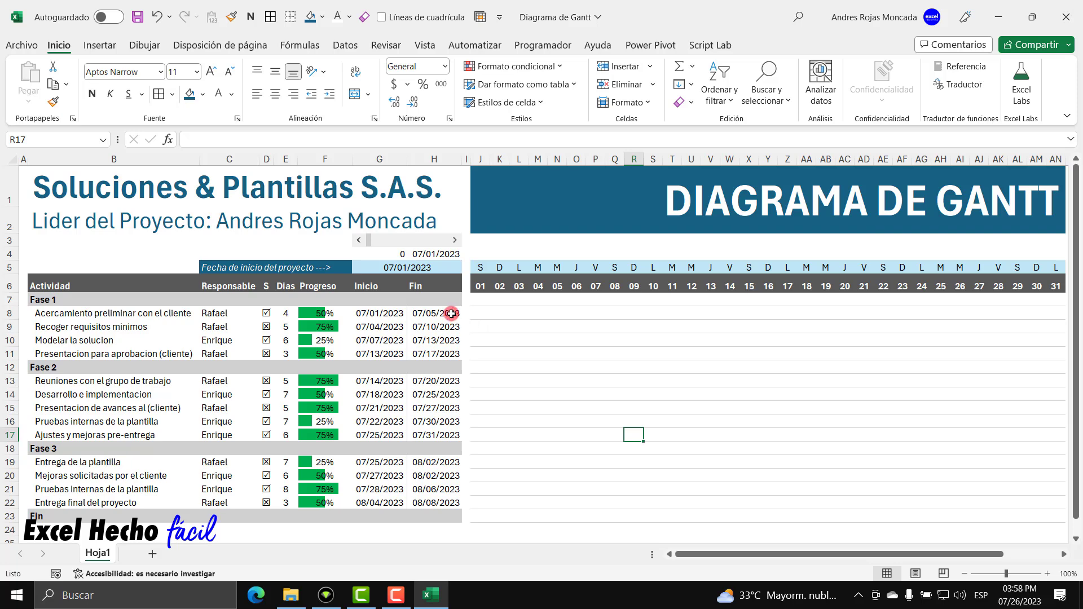
left_click(450, 313)
left_click(427, 252)
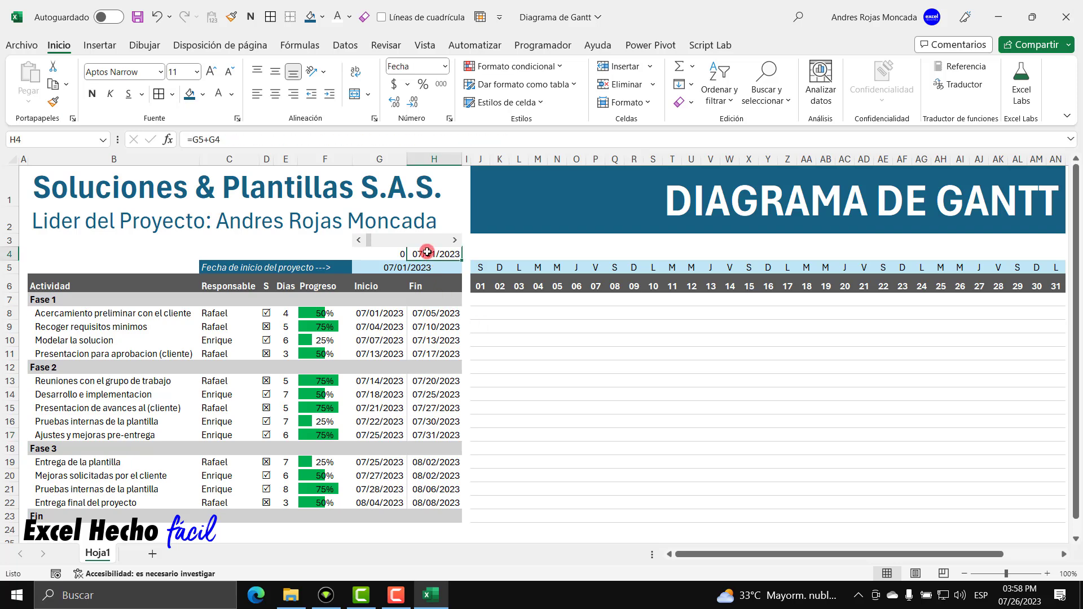
left_click(440, 313)
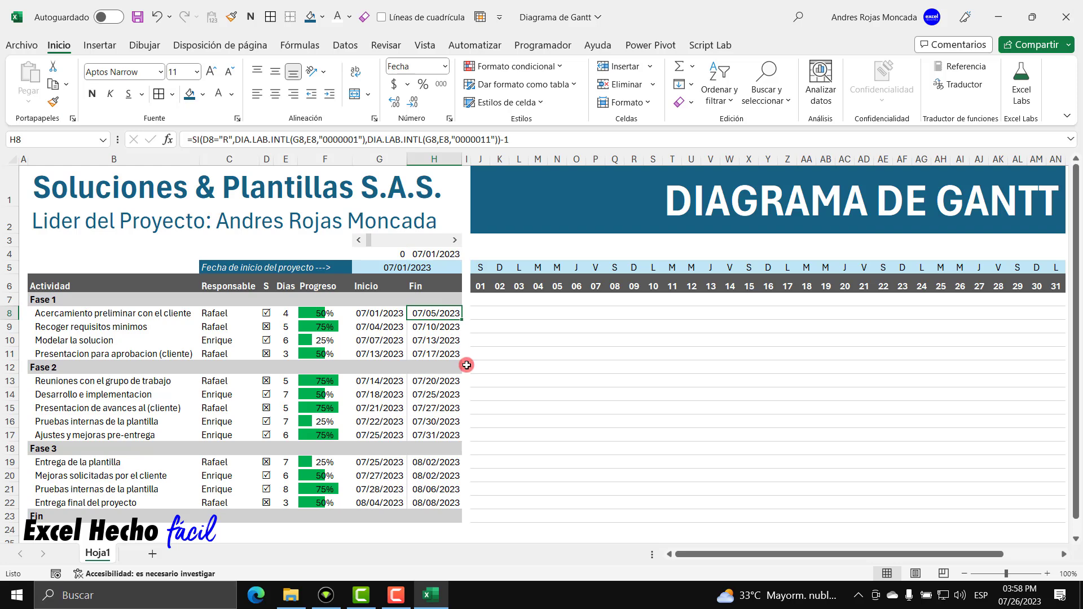
key("F2")
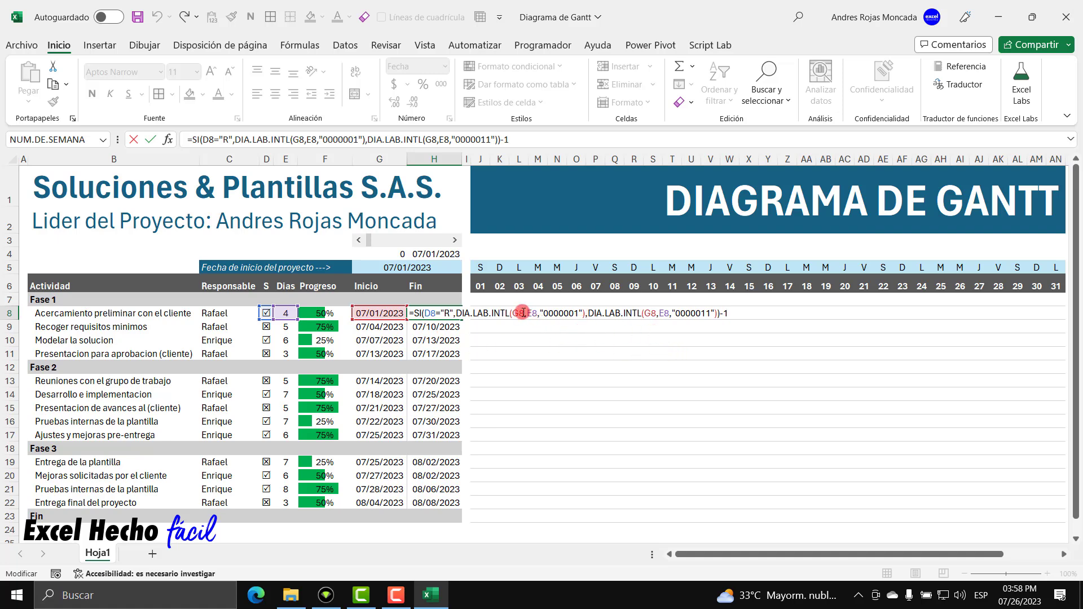
left_click(523, 312)
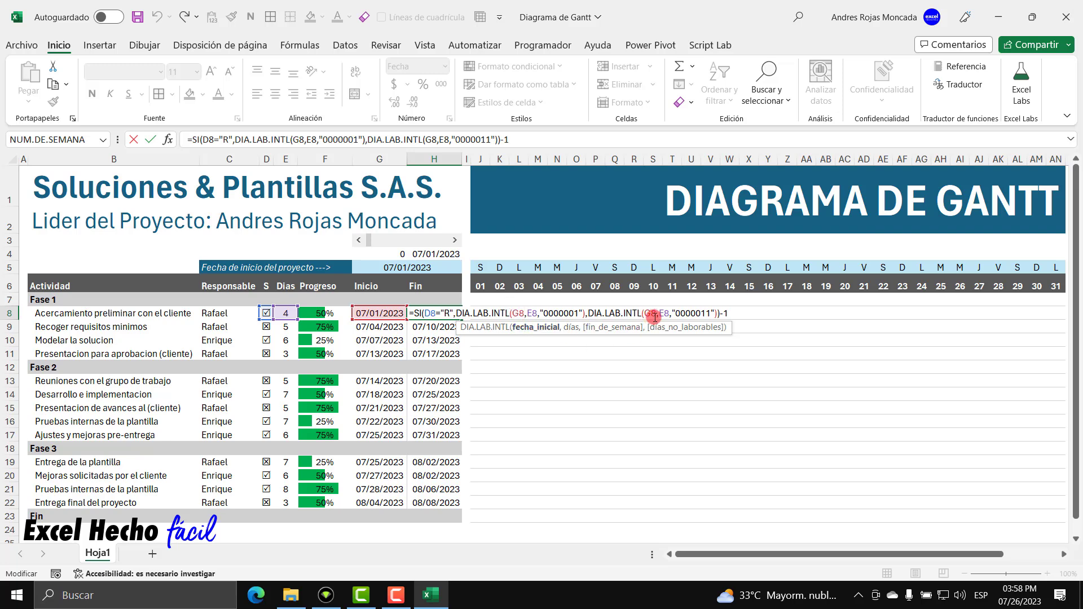
key("Escape")
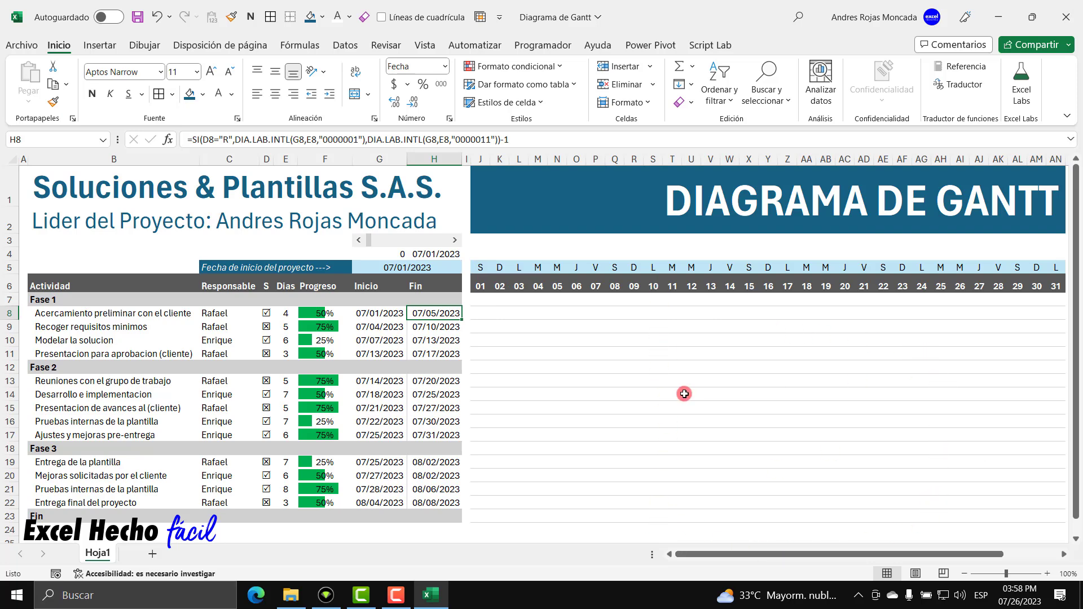
left_click(484, 240)
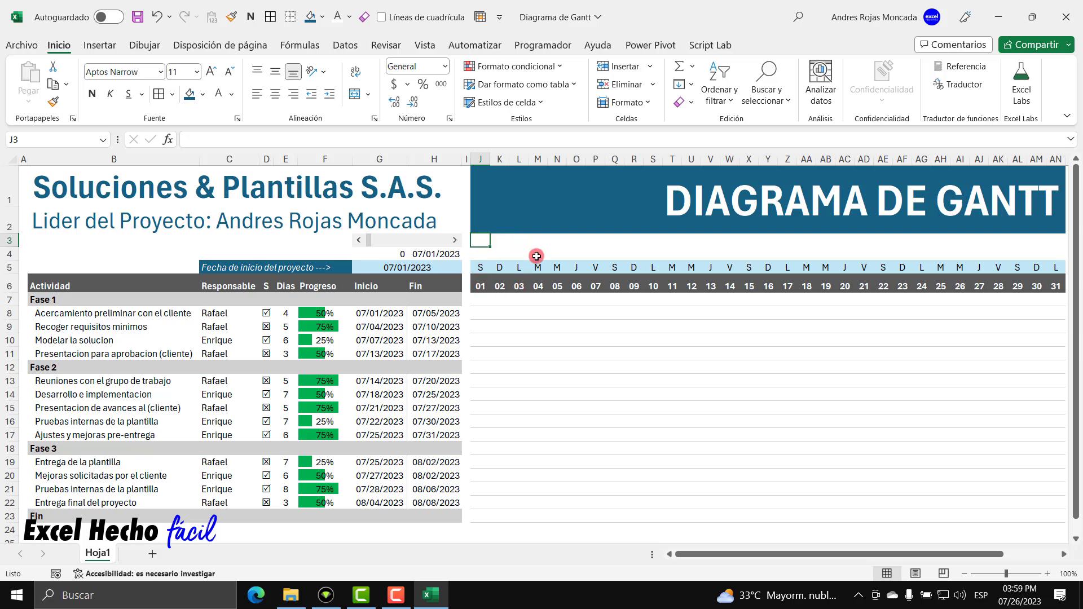
Type the weekend test formula =DIASEM(J$6,2)>=6 in J3.
type("=")
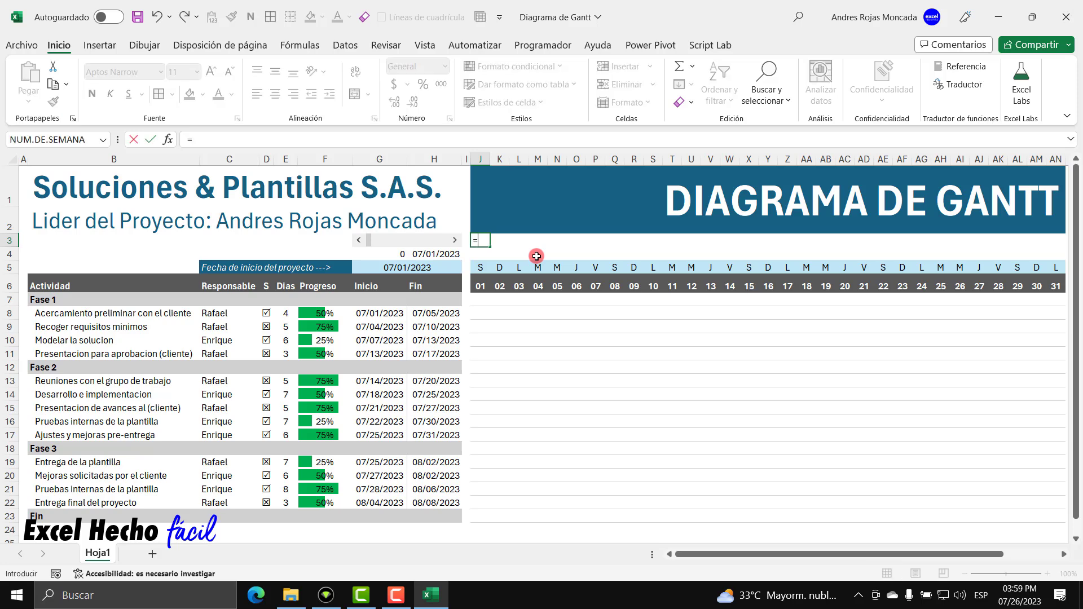
type("diasem")
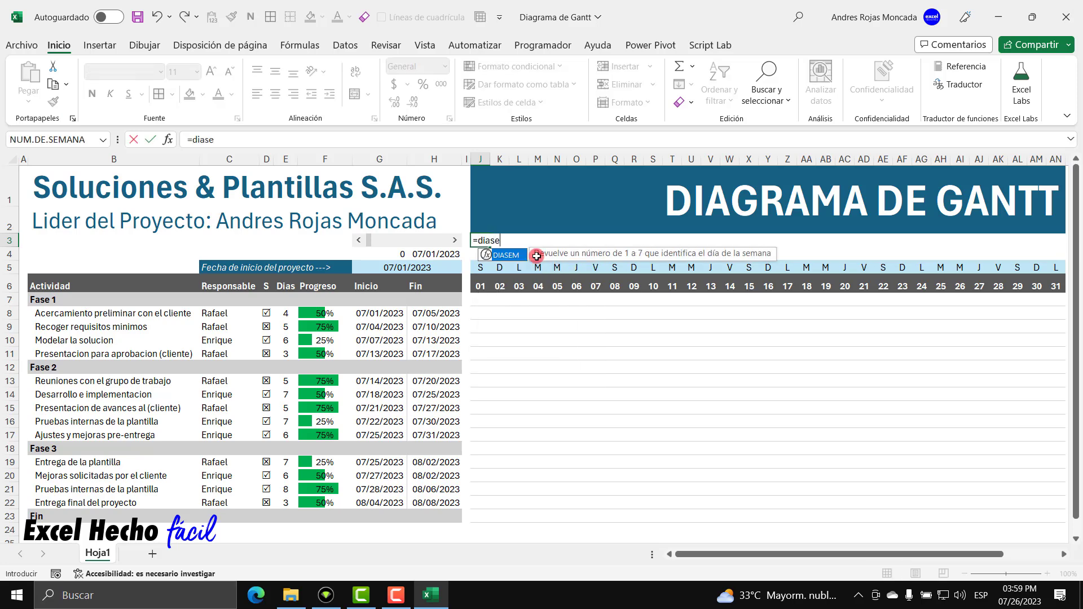
key("Tab")
key("BackSpace")
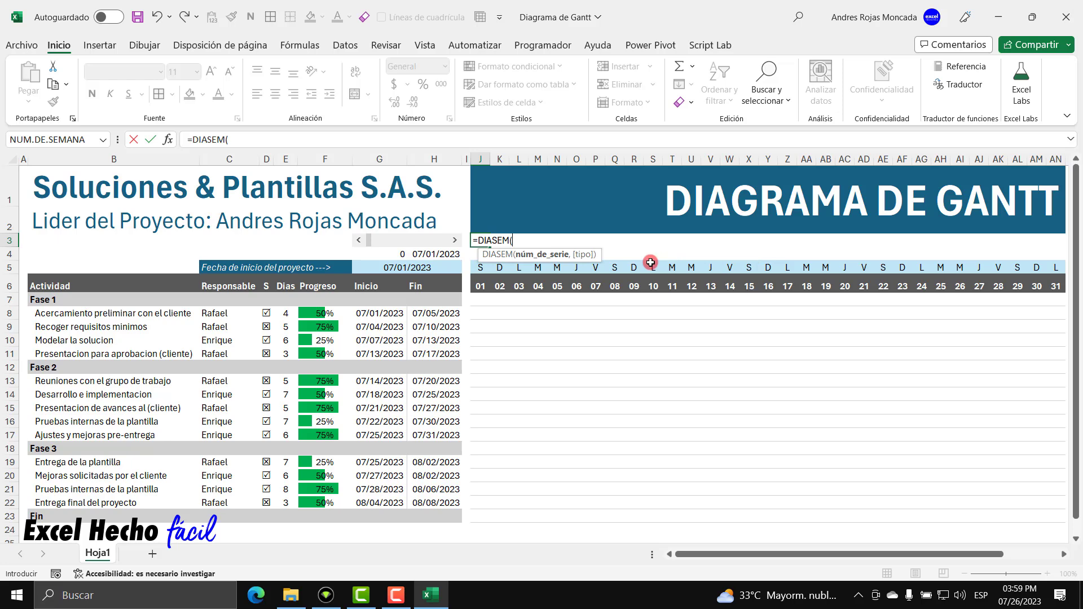
type("(")
left_click_drag(664, 258, 587, 311)
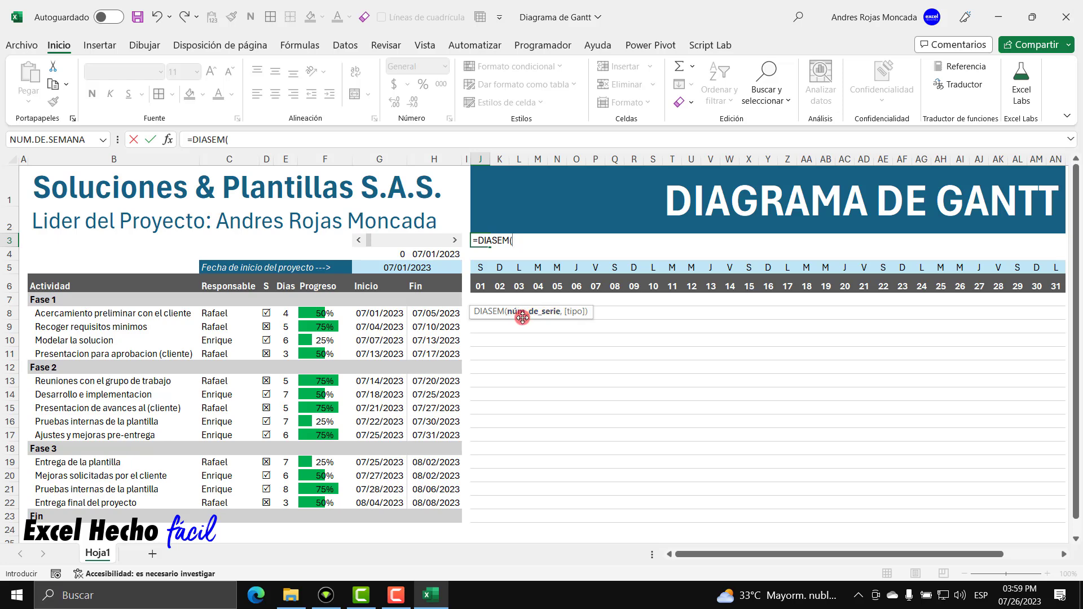
left_click(480, 284)
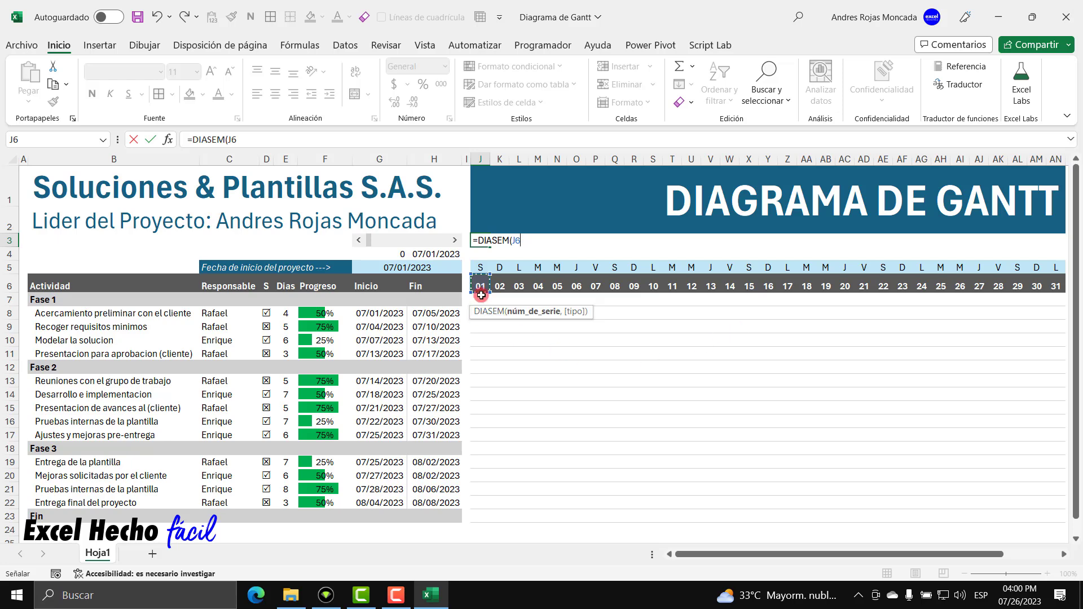
left_click(515, 244)
left_click_drag(522, 246, 516, 245)
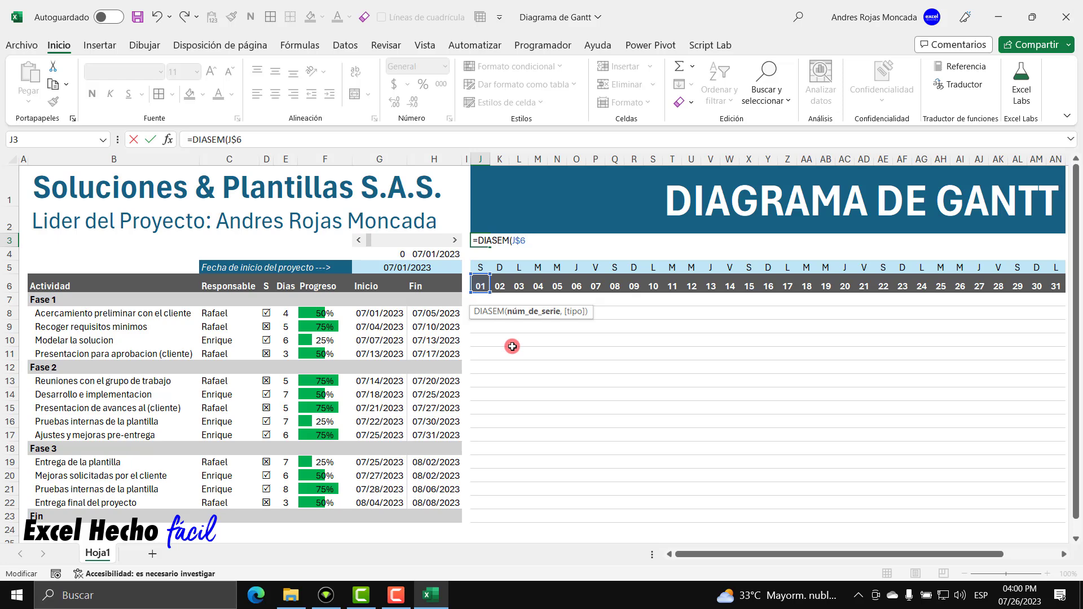
type(",")
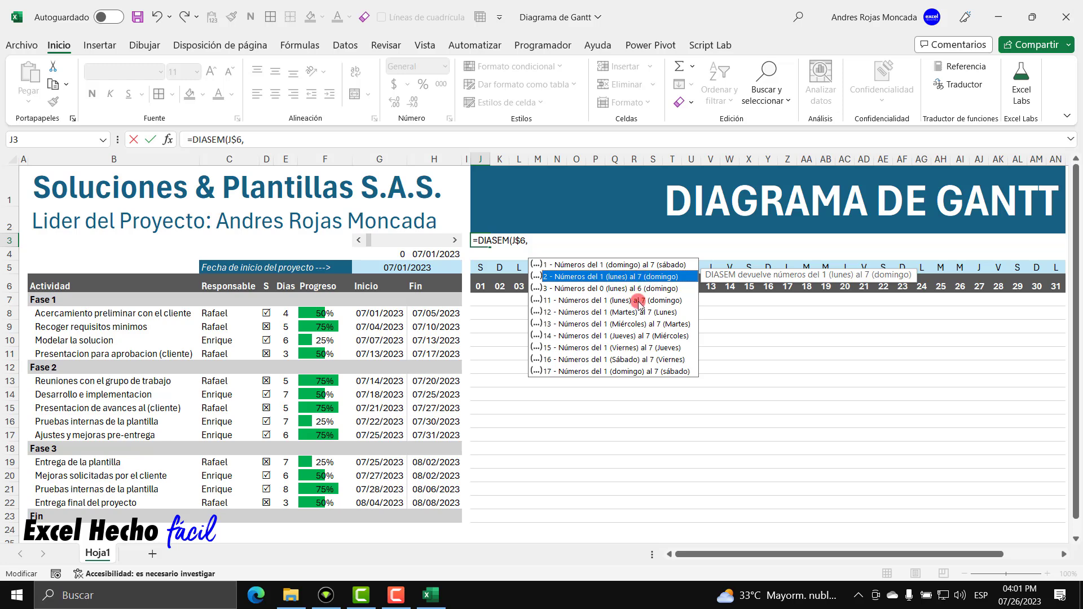
type("2")
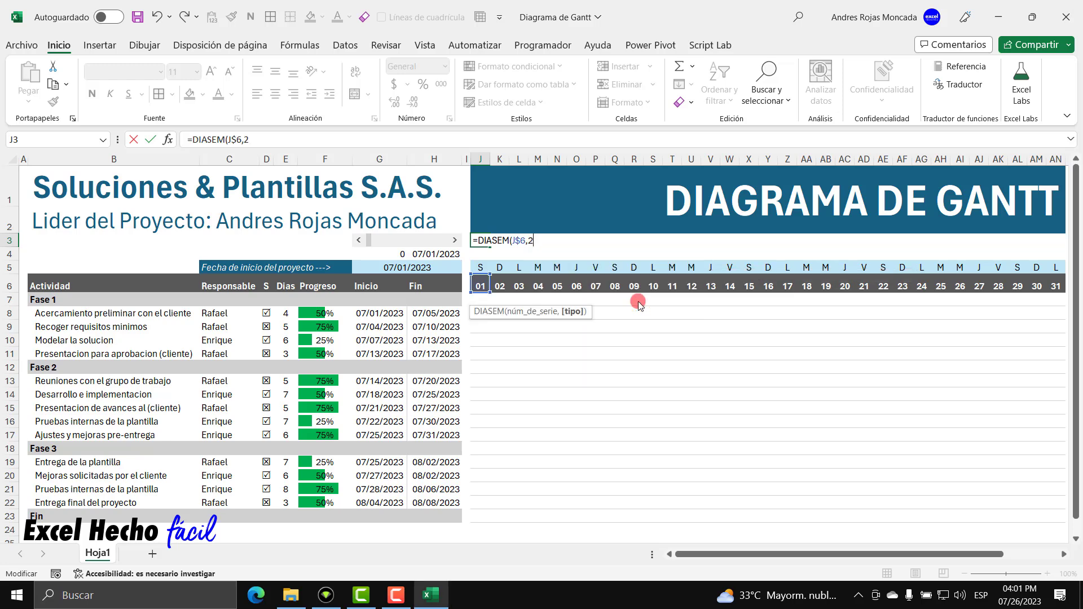
type(")")
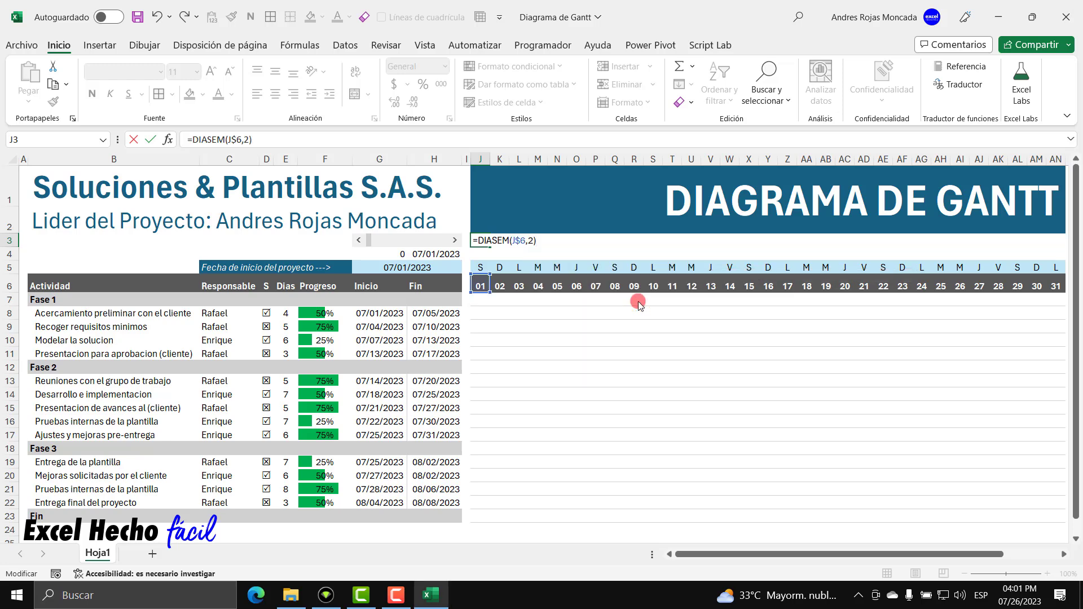
type(">=6")
Copy the formula text and cancel the entry so J3 stays empty.
left_click_drag(558, 239, 419, 230)
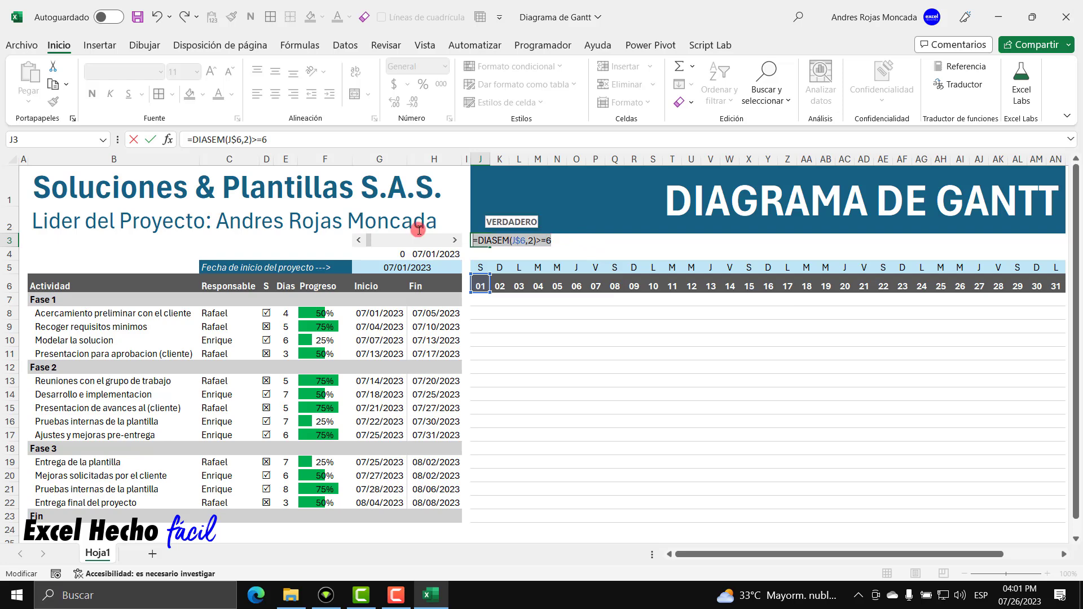
key("ctrl+c")
key("Escape")
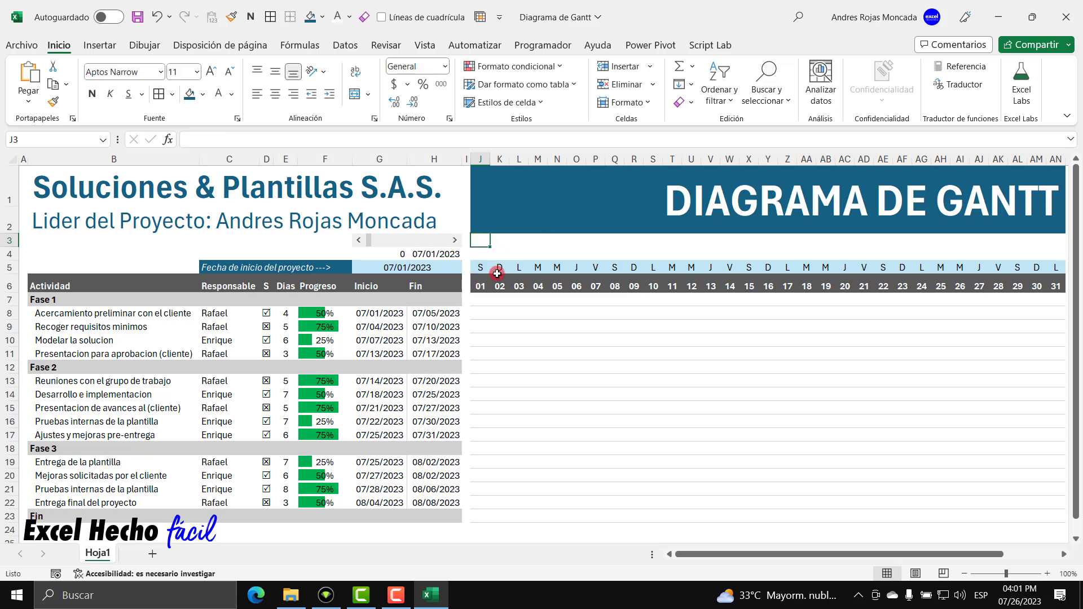
Select J5:AN5 and create a new formula rule using =DIASEM(J$6,2)>=6.
left_click_drag(481, 268, 1056, 270)
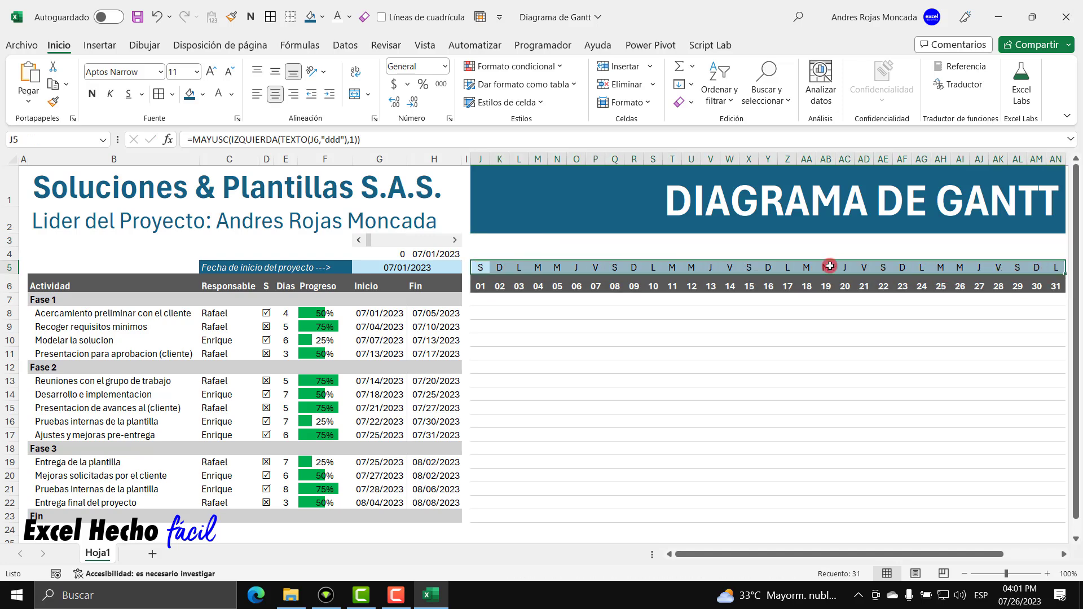
left_click(555, 66)
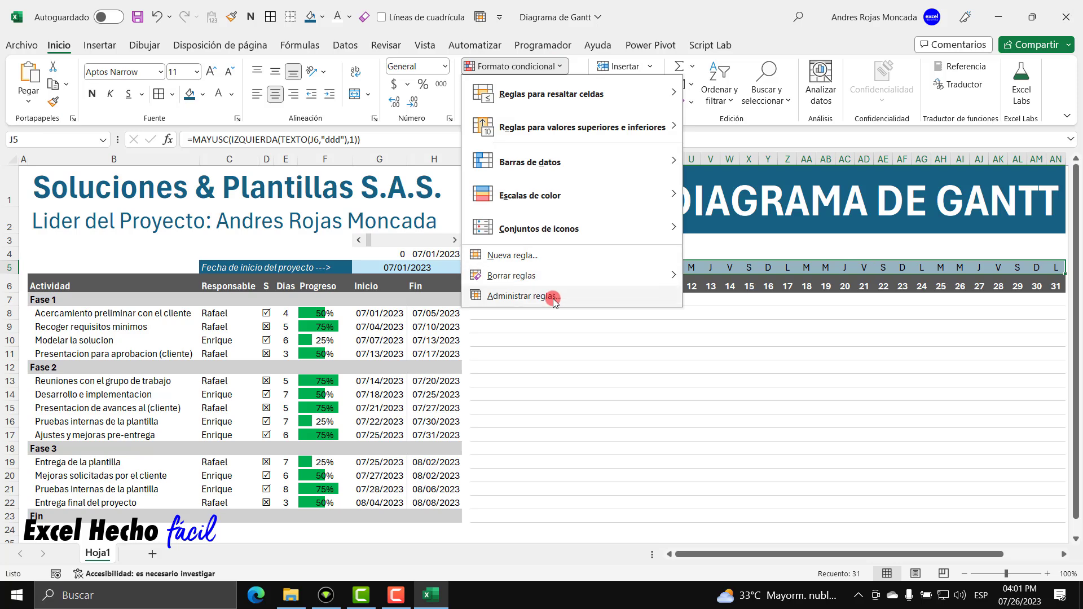
left_click(555, 299)
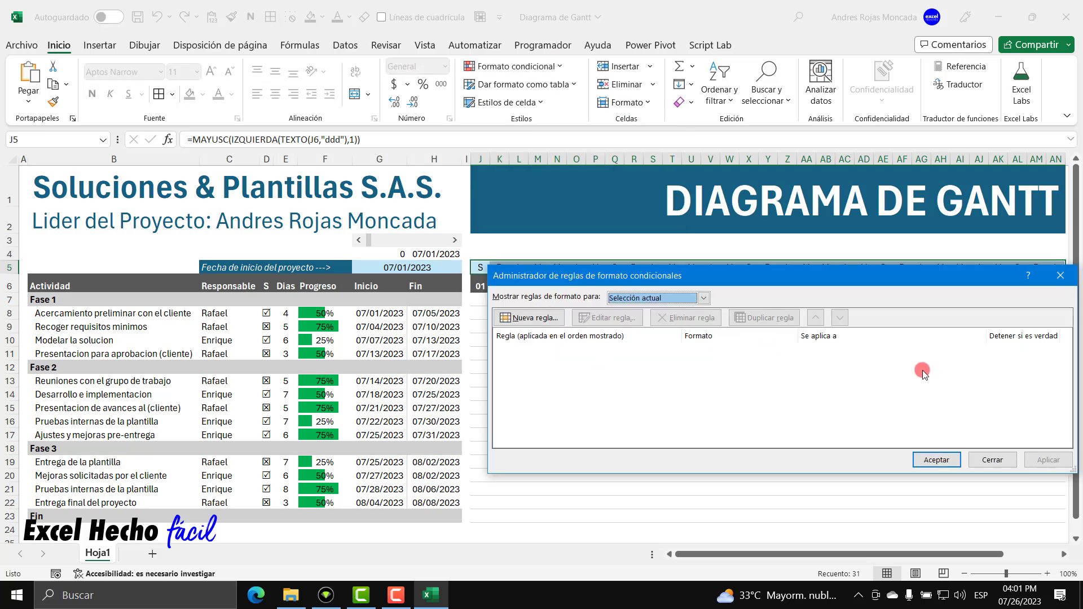
left_click(529, 317)
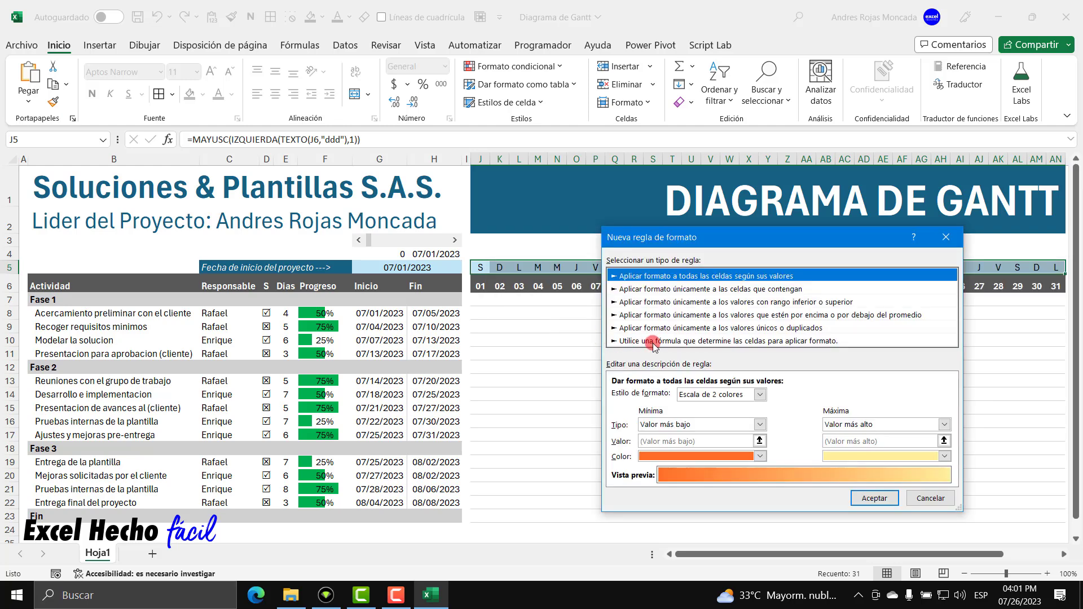
left_click(653, 340)
left_click(661, 396)
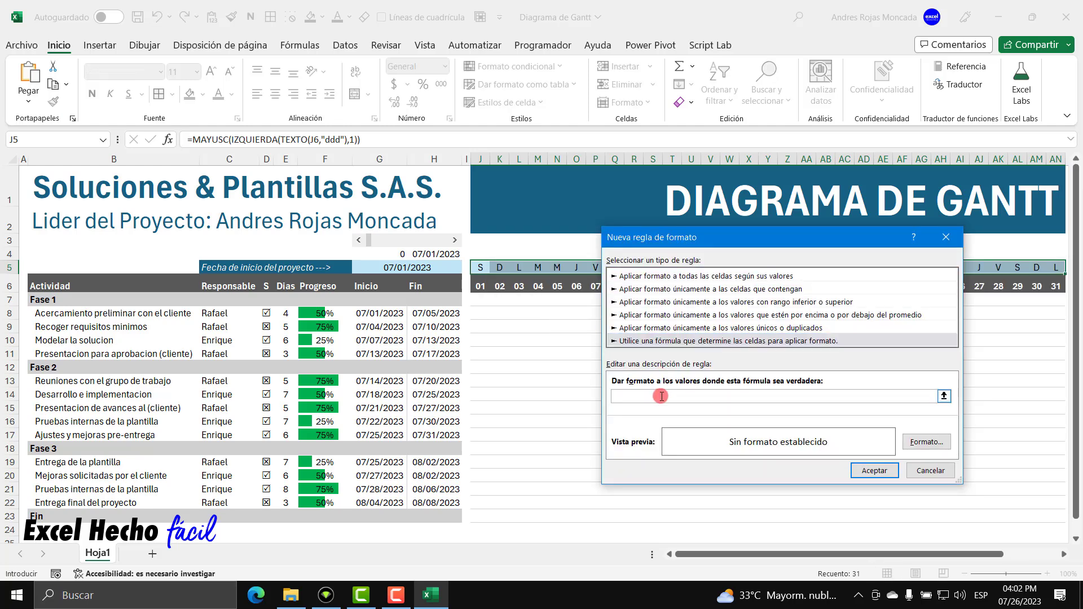
key("ctrl+v")
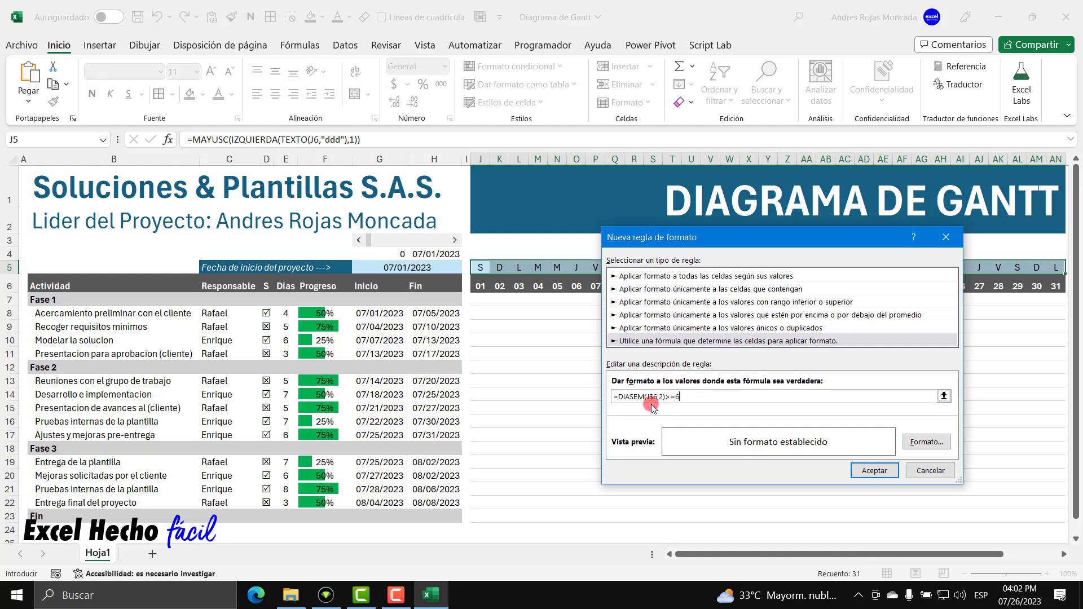
Set the rule's format to dark grey left and right borders.
left_click(925, 442)
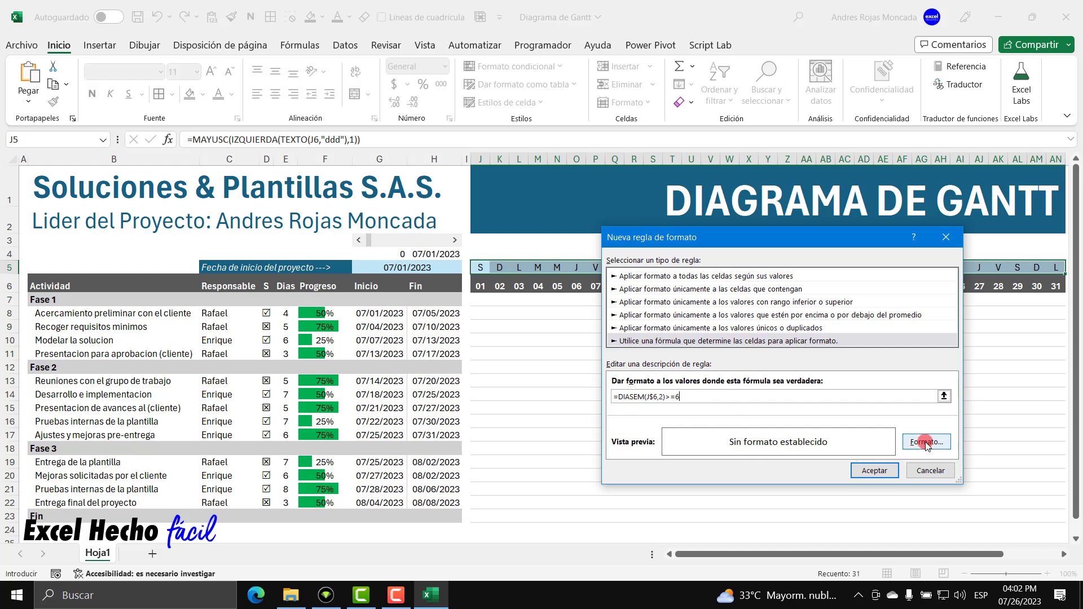
left_click(691, 262)
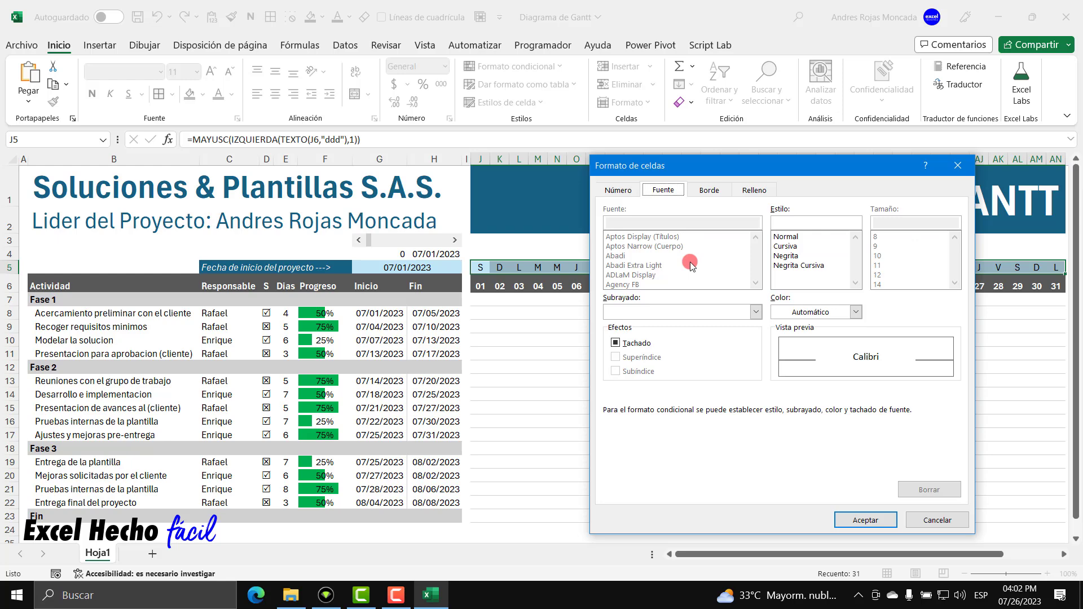
left_click(705, 190)
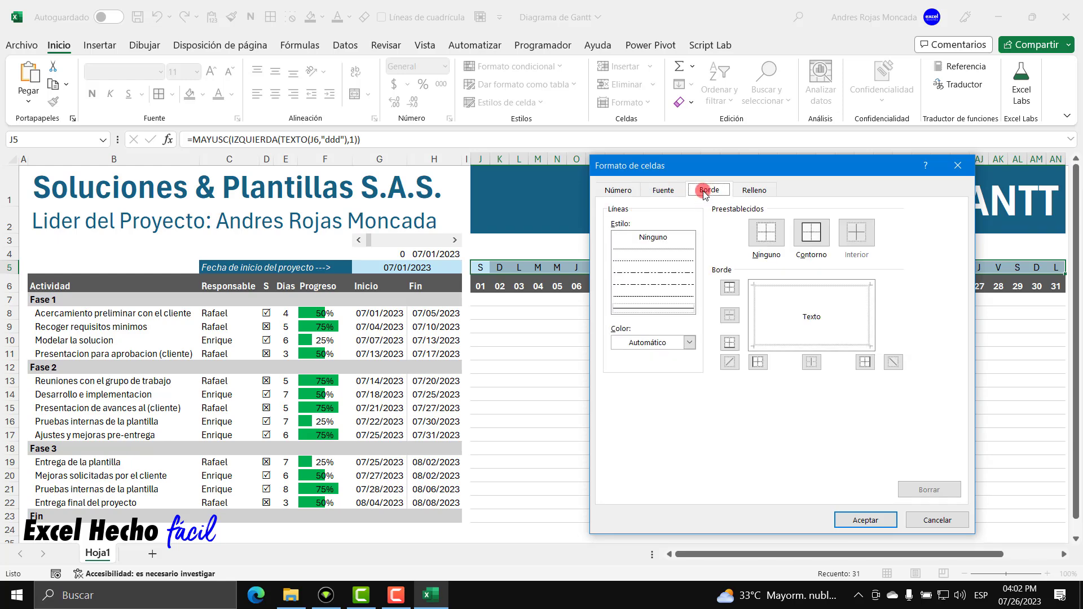
left_click(681, 310)
left_click(688, 342)
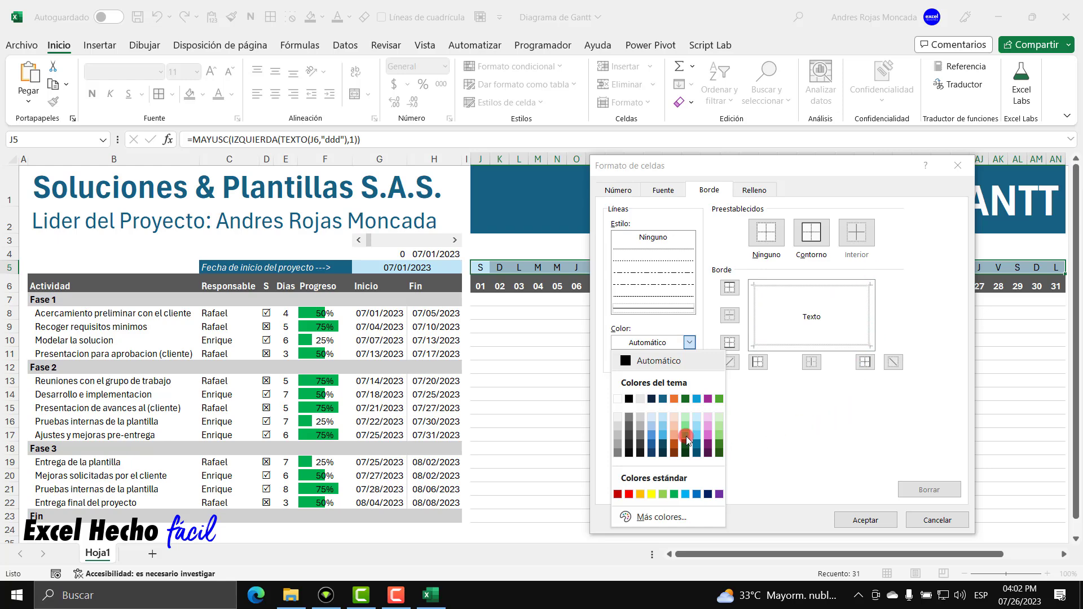
left_click(629, 427)
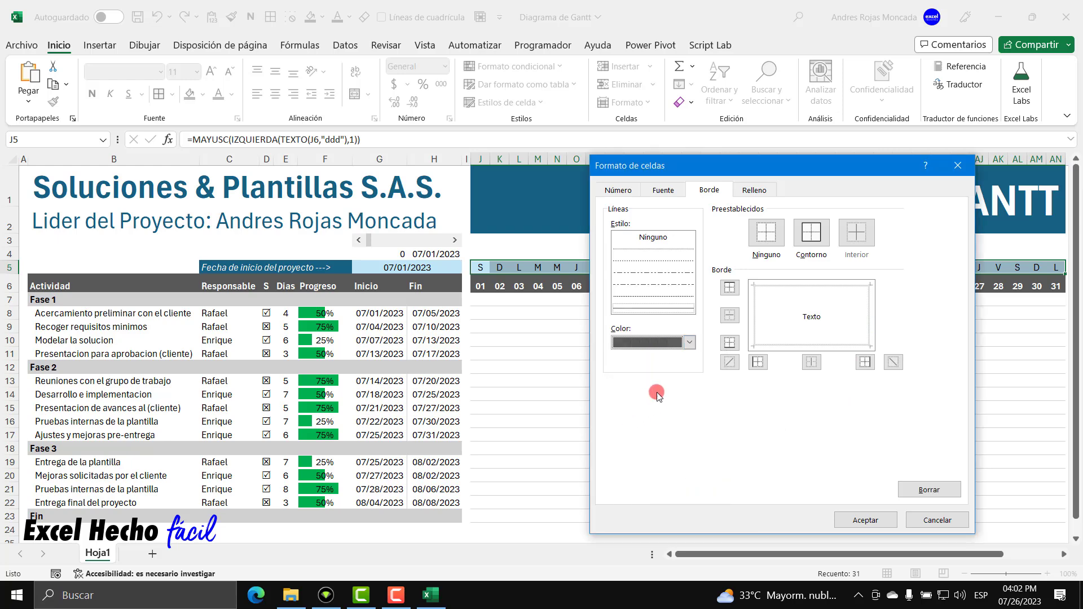
left_click(758, 362)
left_click(863, 364)
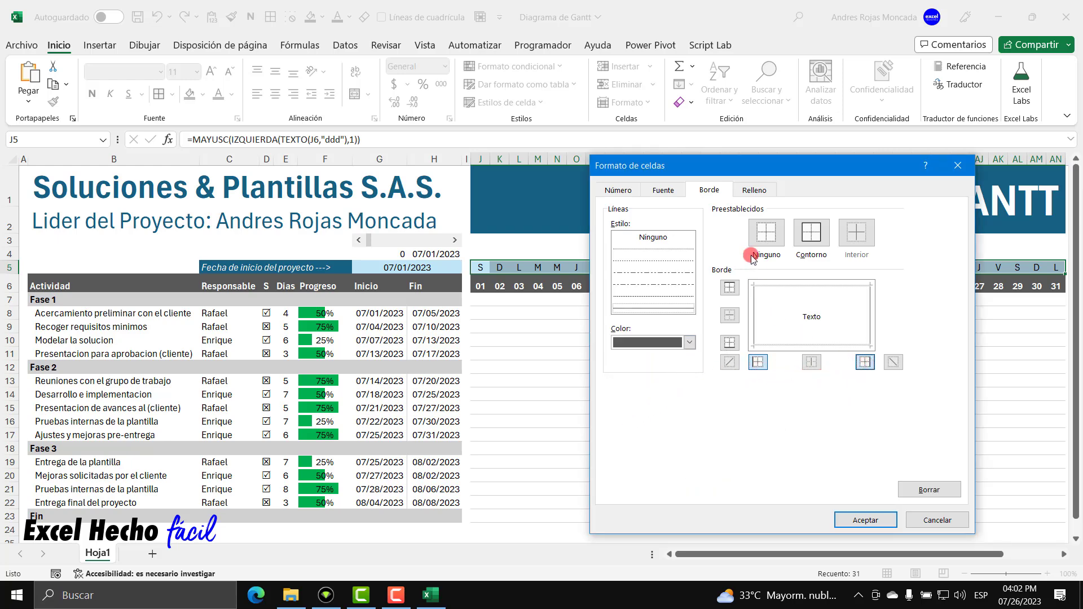
left_click(872, 517)
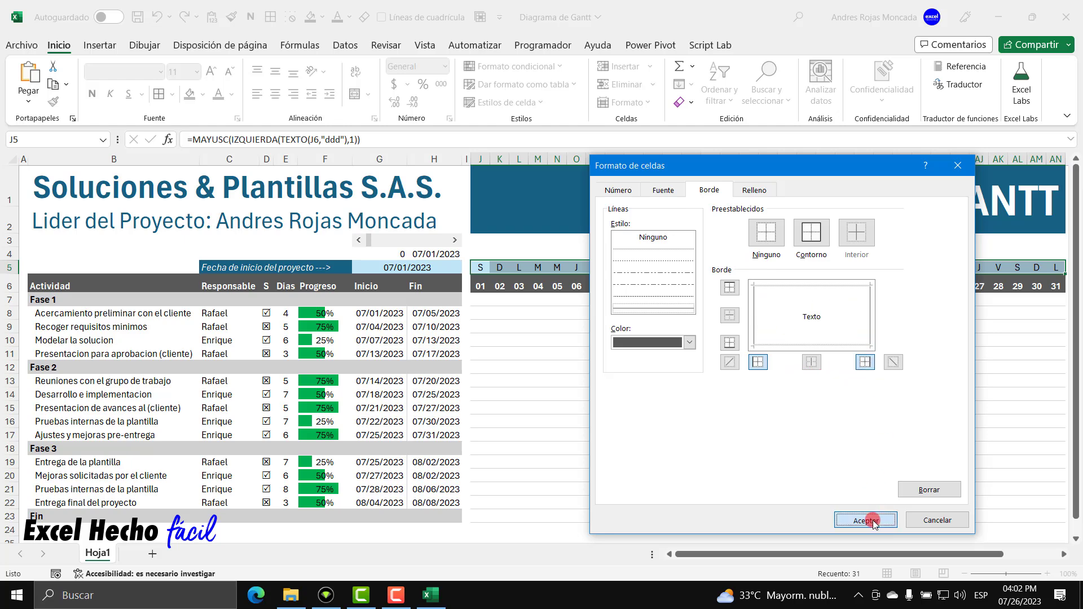
Confirm the weekend rule, apply it, and close the rules manager.
left_click(874, 471)
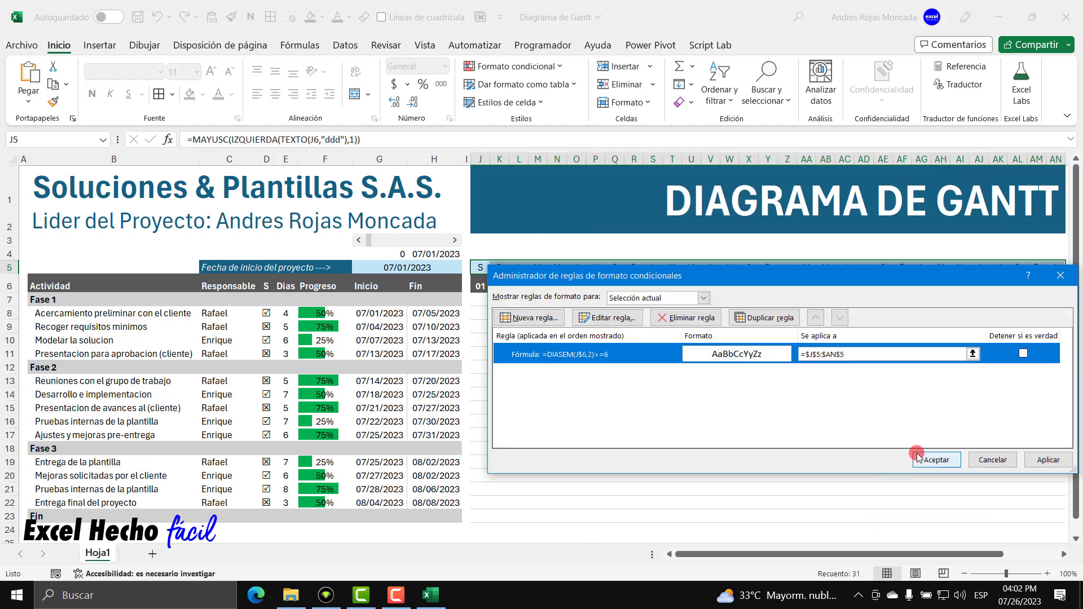
left_click(1045, 458)
left_click(1019, 370)
left_click(932, 459)
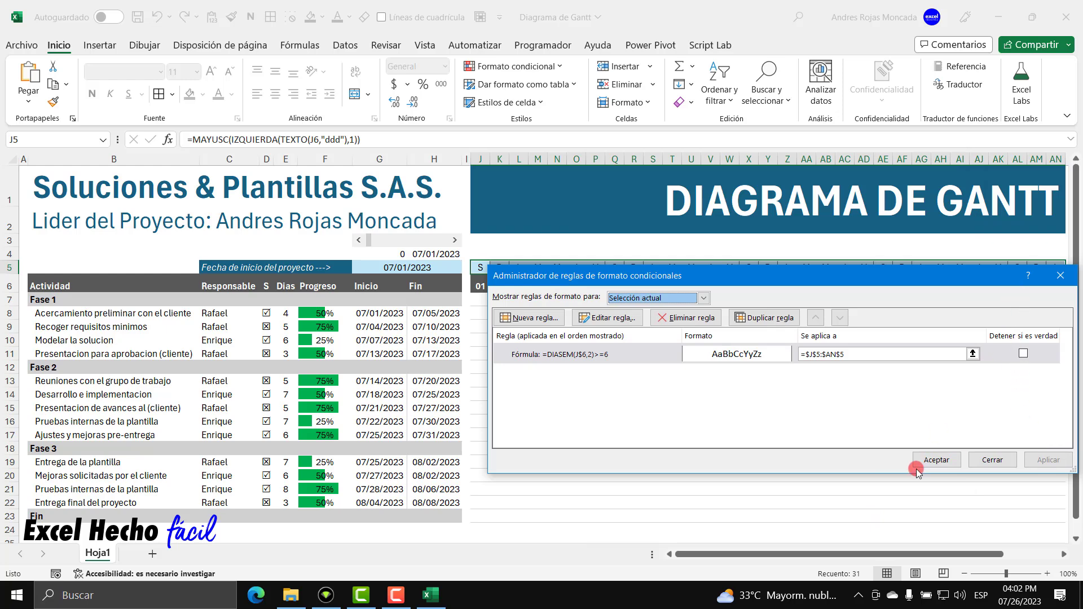
left_click(496, 352)
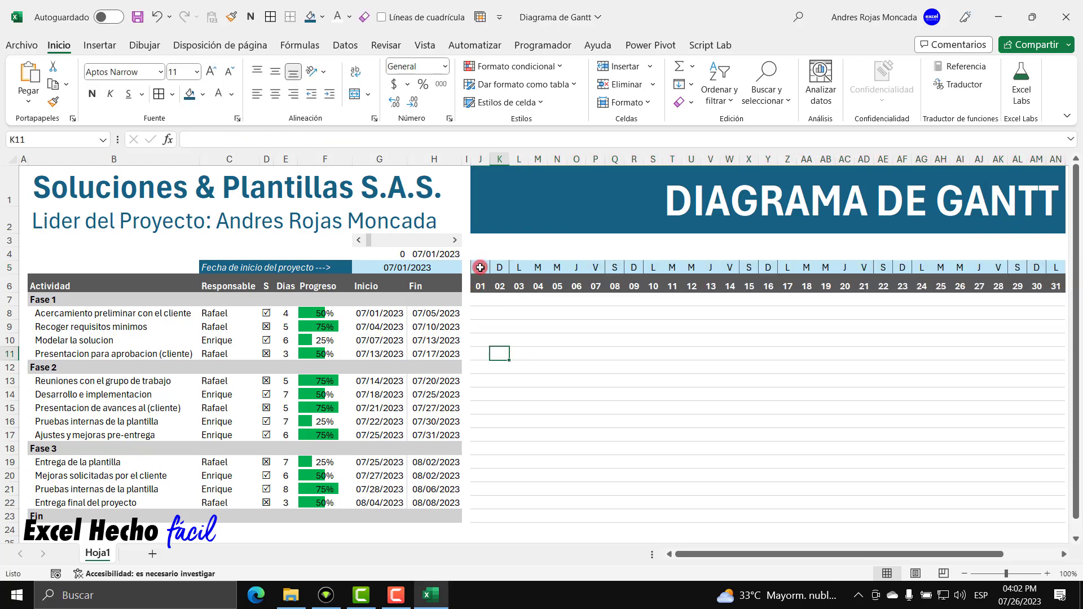
Check the weekday letters in row 5 for the weekend borders.
left_click(480, 268)
left_click(497, 268)
left_click(615, 268)
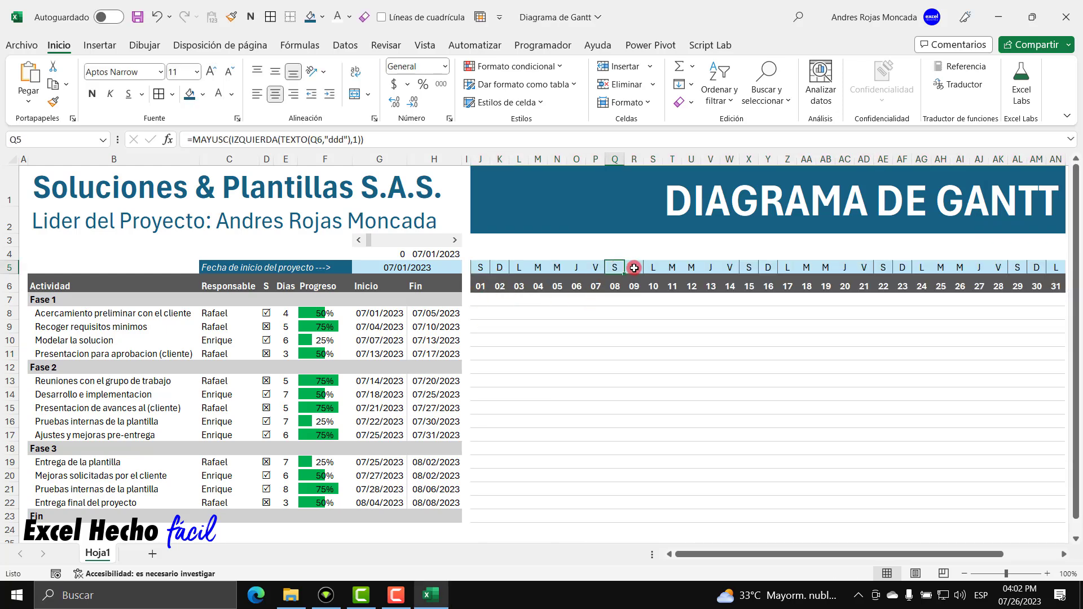
left_click(749, 266)
left_click(767, 267)
left_click(883, 267)
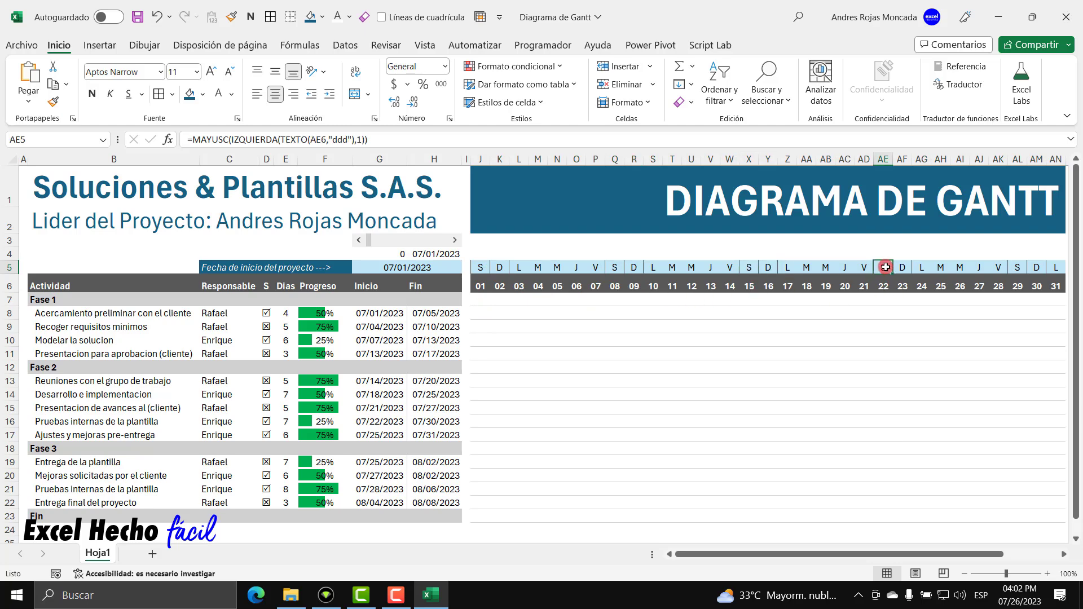
left_click(902, 267)
left_click(1019, 268)
left_click(1034, 266)
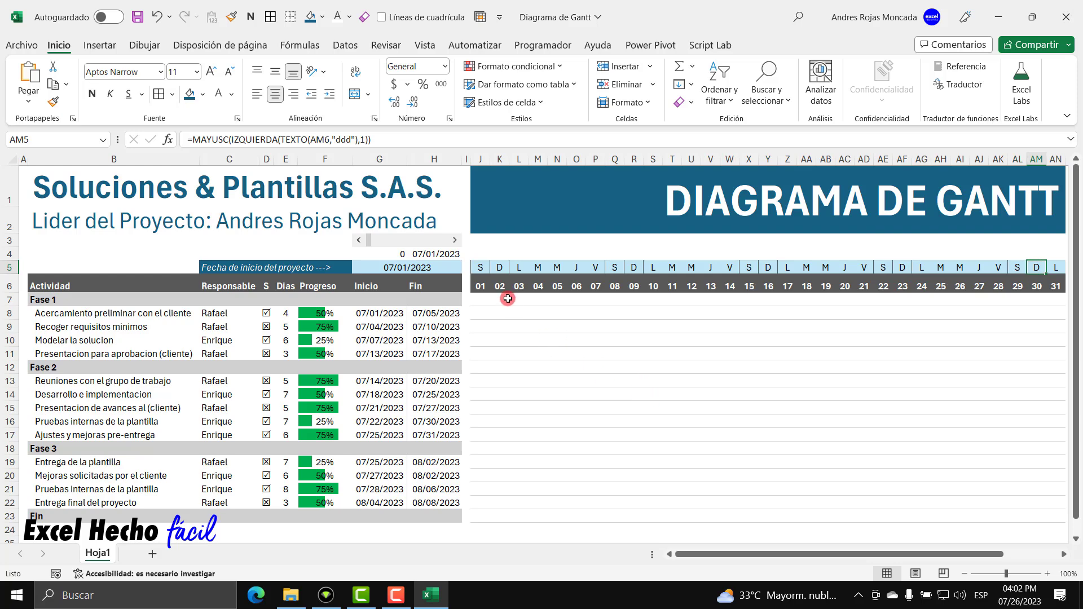
Select the timeline grid and start a new formula rule with =DIASEM(J$6,2)>=6.
left_click_drag(481, 286, 1056, 520)
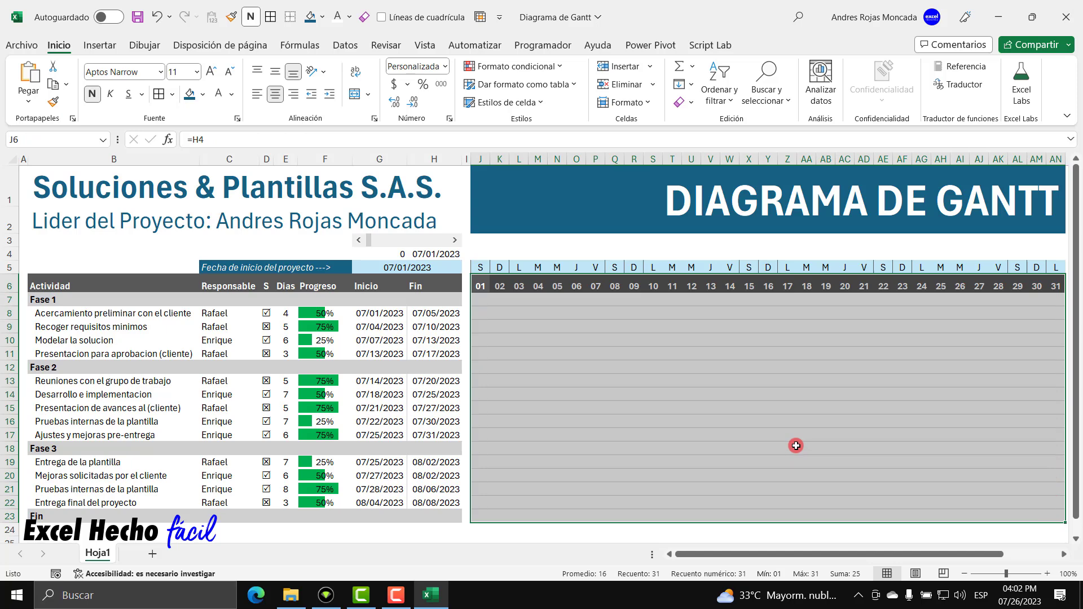
left_click(519, 68)
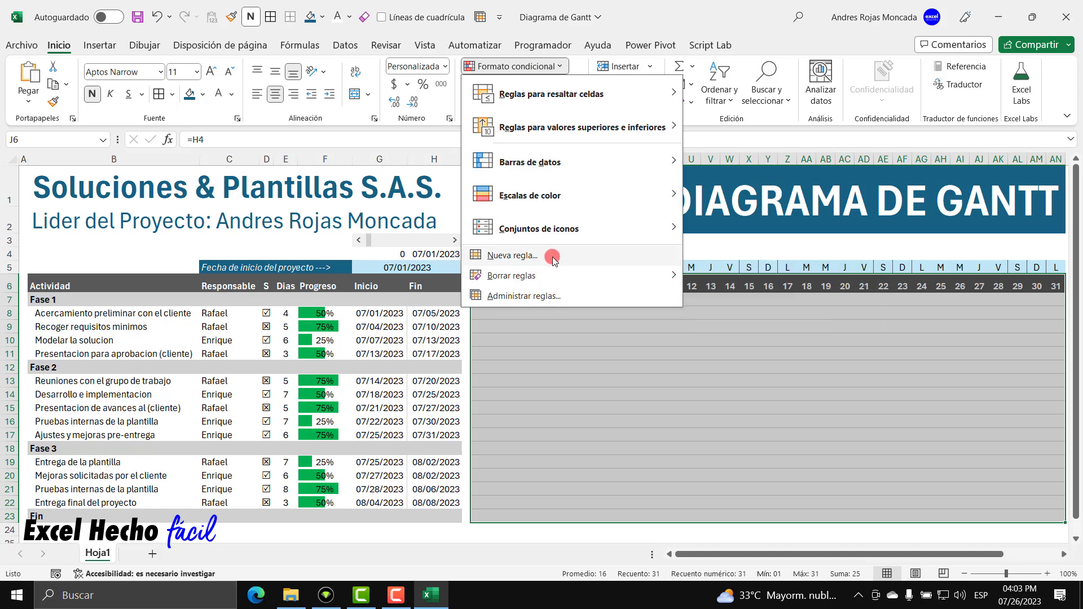
left_click(553, 298)
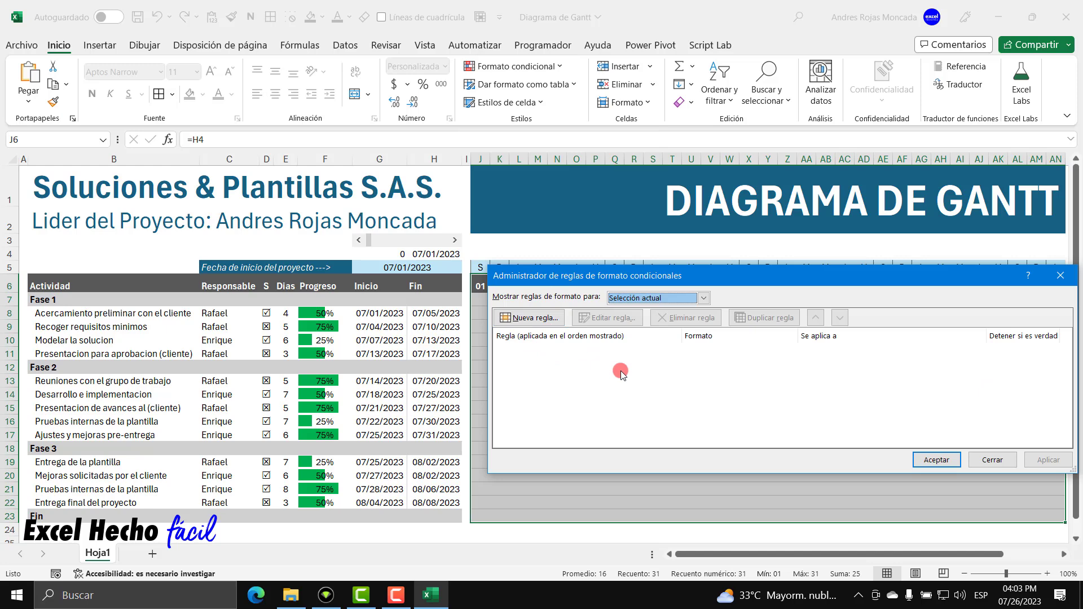
left_click(529, 317)
left_click(660, 340)
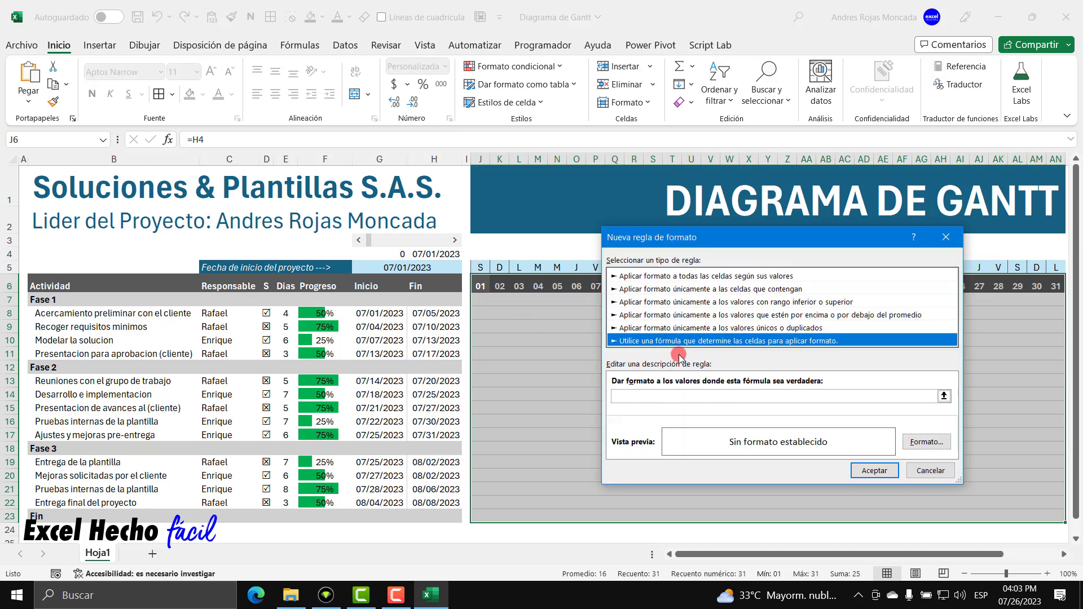
left_click(694, 395)
type("=DIASEM(J$6,2)>=6")
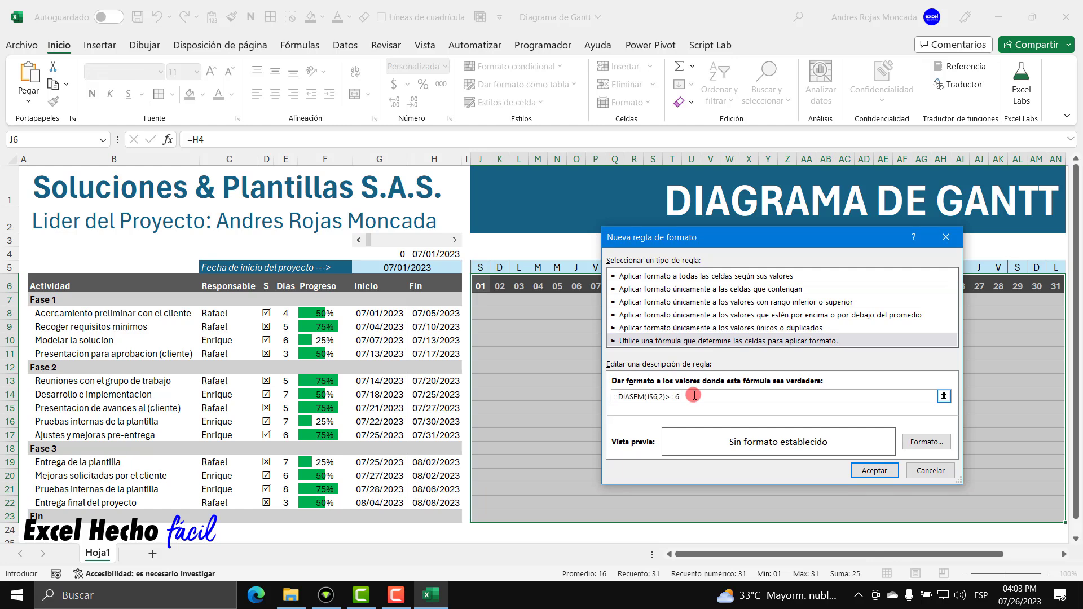
Format the rule with solid grey left and right borders.
left_click(926, 441)
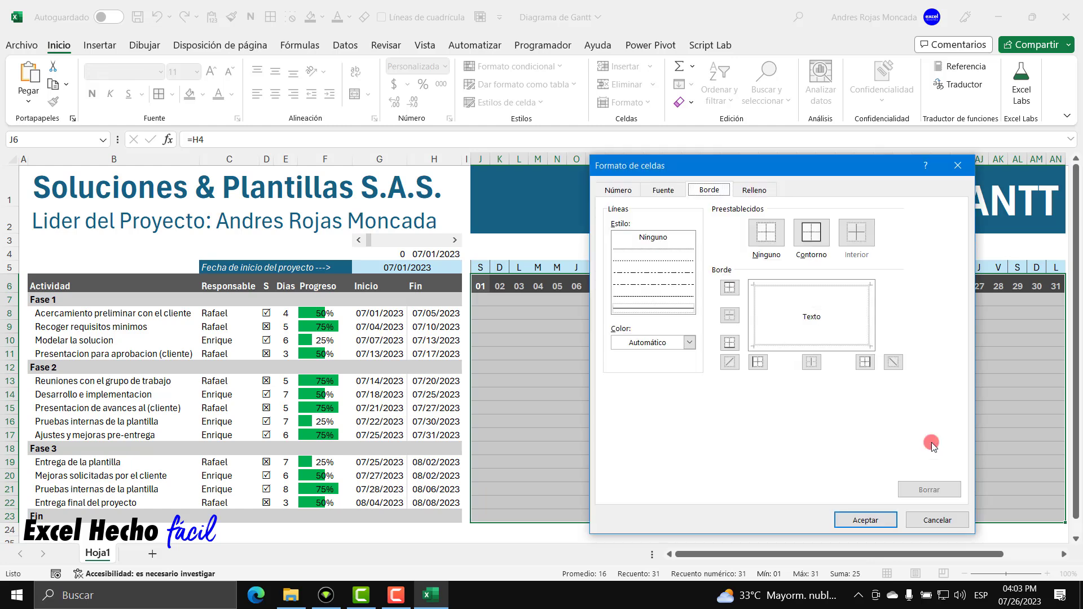
left_click(687, 310)
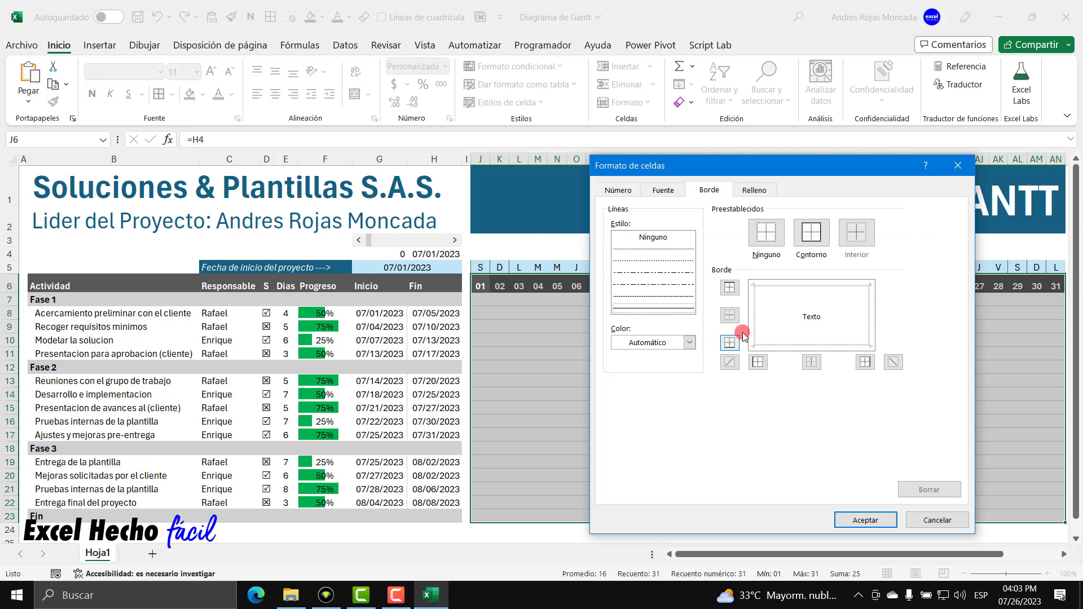
left_click(689, 342)
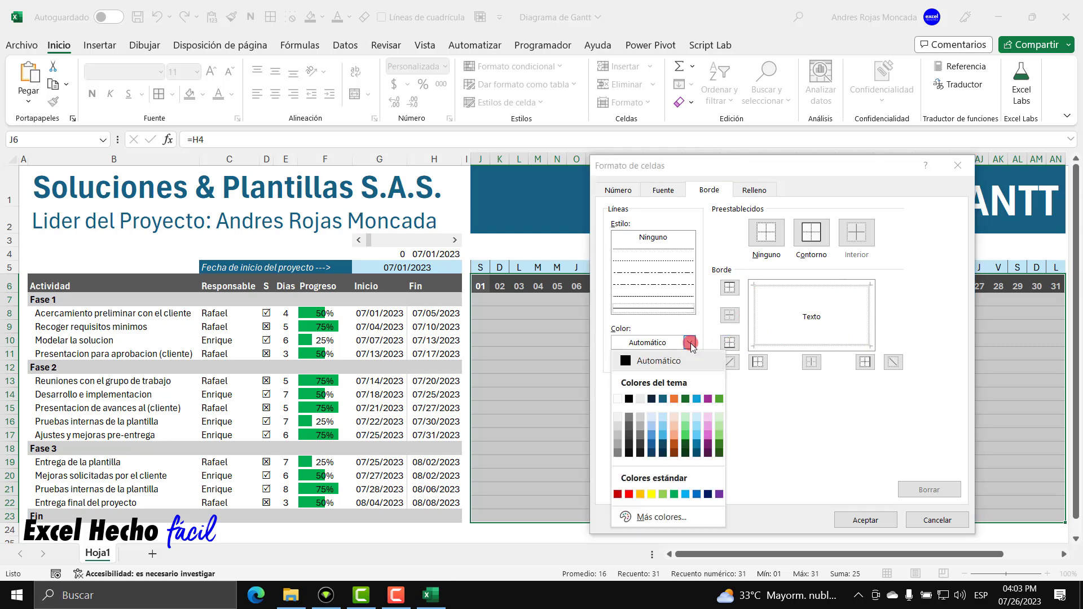
left_click(640, 418)
left_click(757, 363)
left_click(864, 361)
left_click(867, 521)
Confirm the new rule, apply it to the grid, and close the manager.
left_click(875, 470)
left_click(1044, 459)
left_click(936, 459)
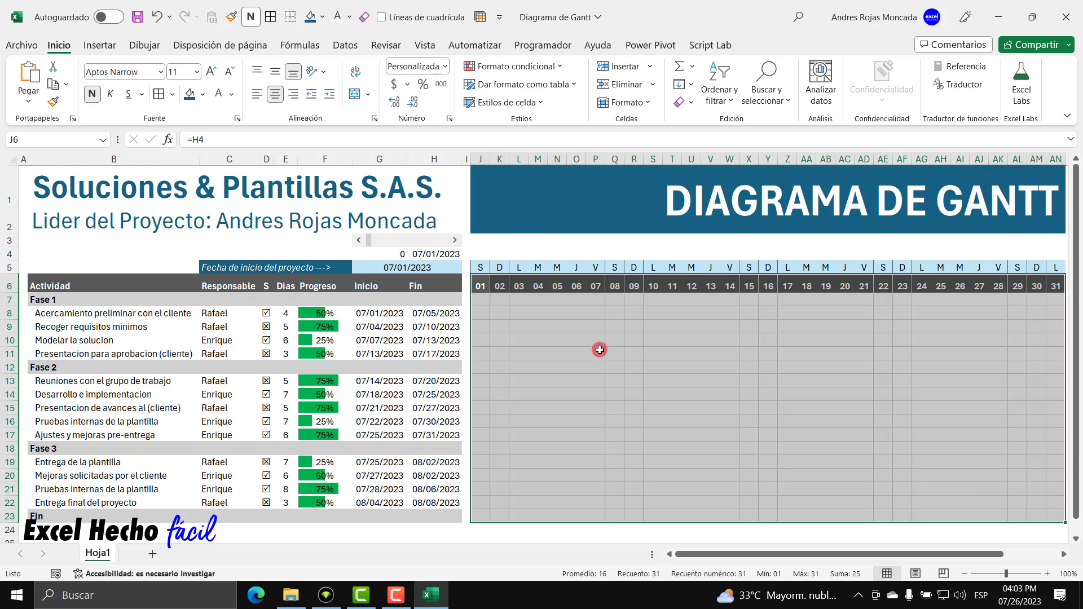
left_click(590, 342)
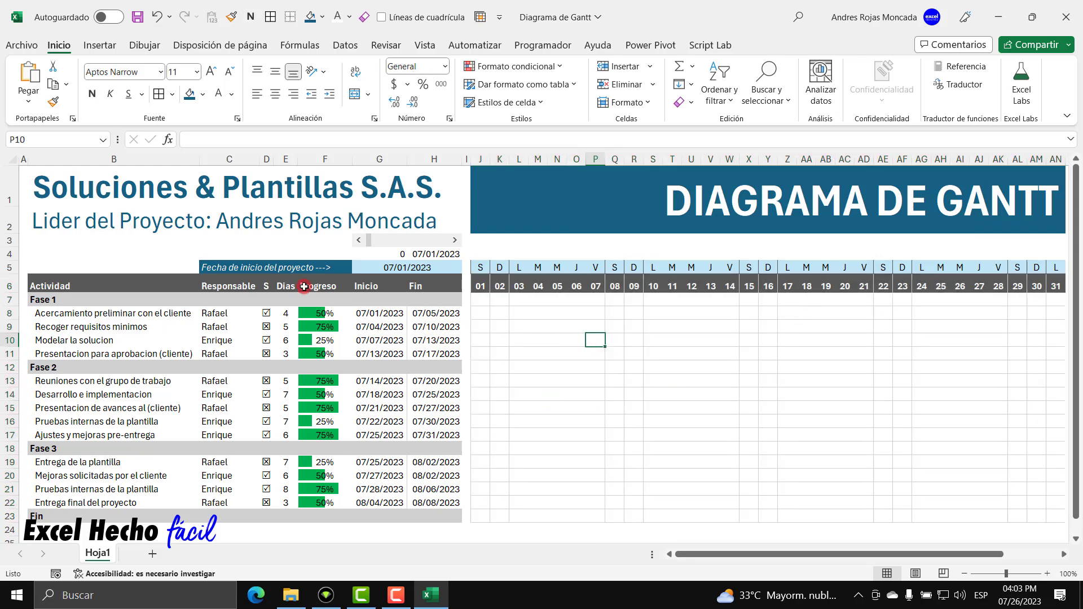
Shift the timeline forward nine days with the scroll bar, then back to the first day.
left_click(456, 241)
left_click(456, 241)
left_click(456, 241)
left_click(456, 241)
left_click(456, 241)
left_click(456, 241)
left_click(456, 241)
left_click(455, 241)
left_click(456, 241)
left_click(456, 241)
left_click(456, 241)
left_click(456, 241)
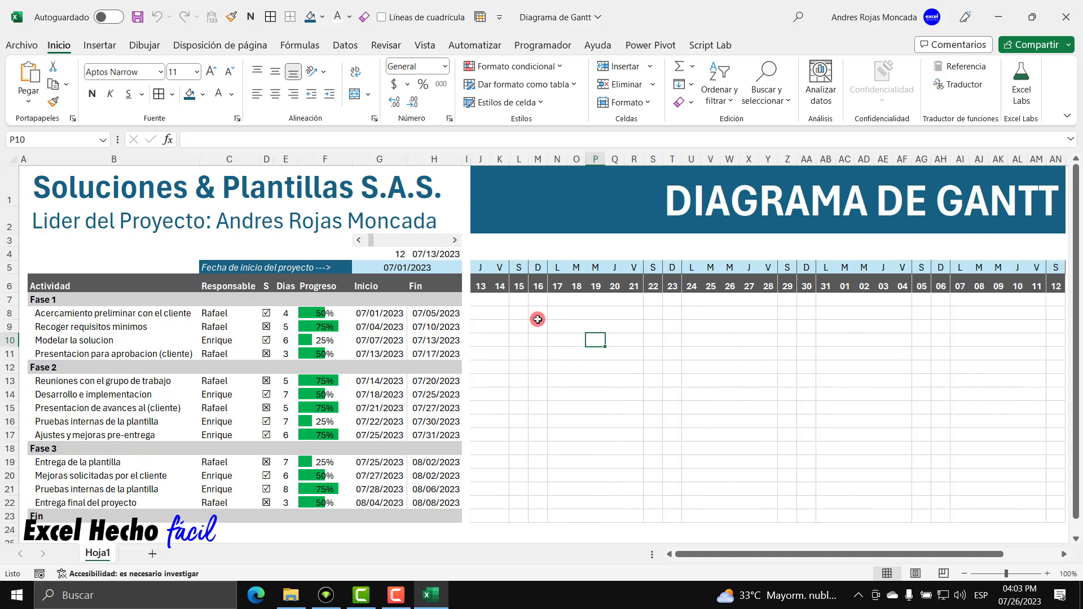
left_click(362, 242)
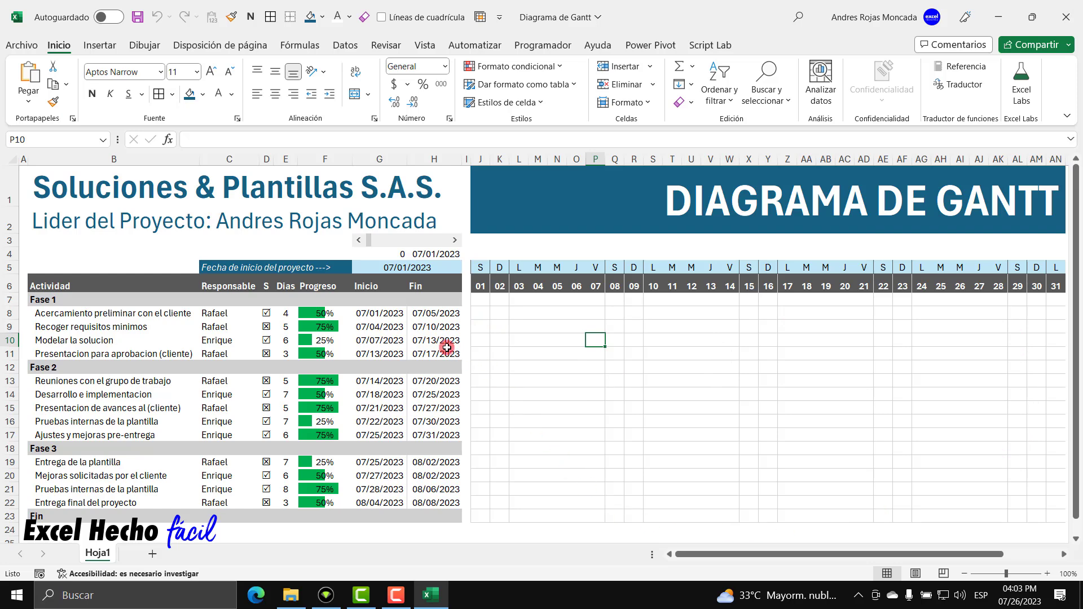
Inspect the start and end dates in G7:H11, then select J3.
left_click(379, 313)
left_click(416, 313)
left_click(422, 326)
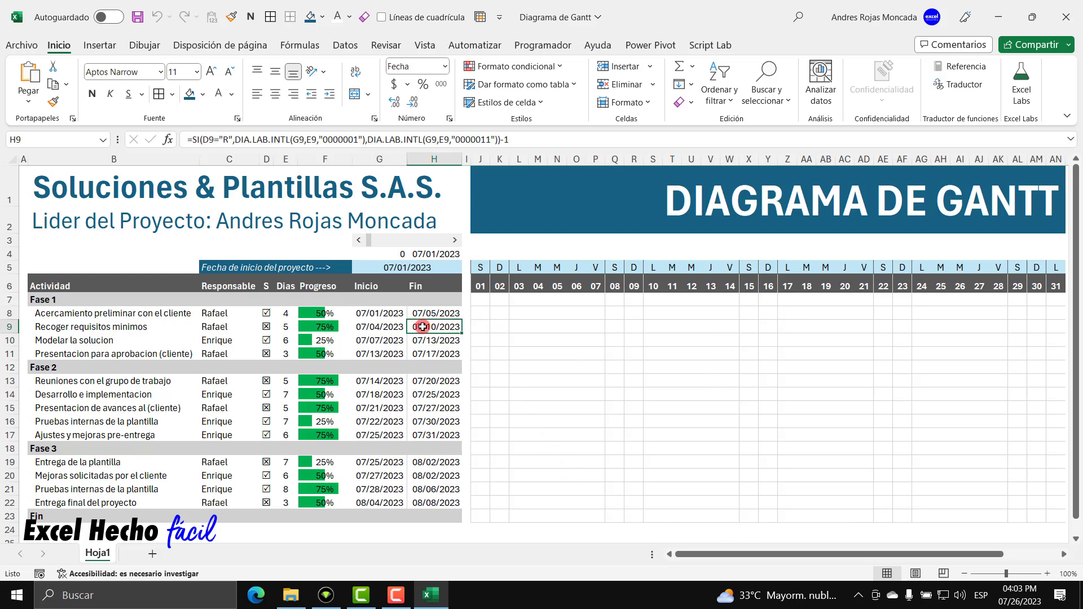
left_click(385, 328)
left_click(389, 340)
left_click(418, 341)
left_click(411, 354)
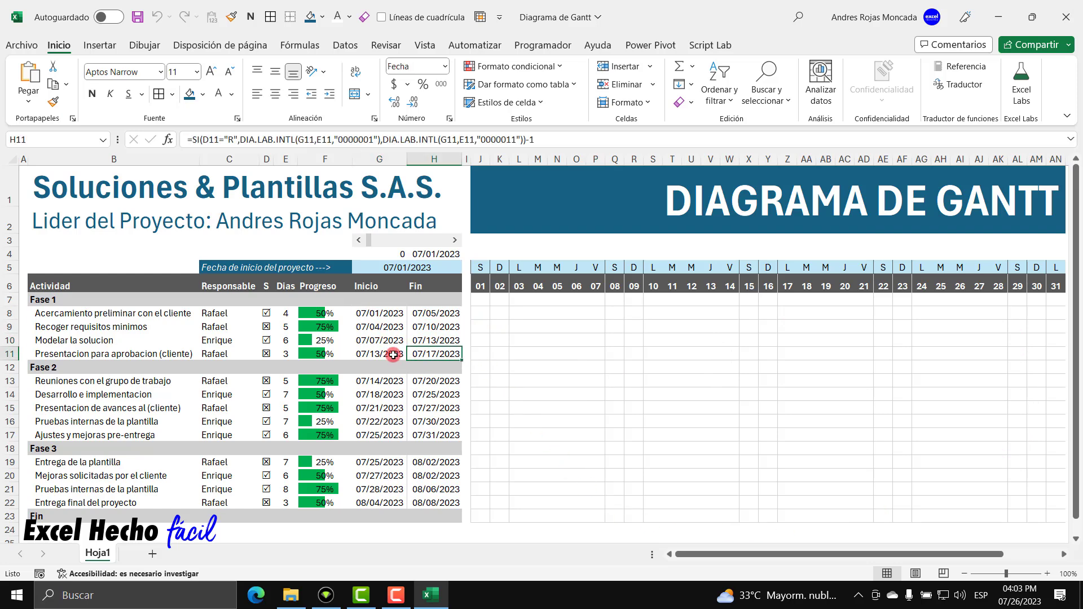
left_click(399, 356)
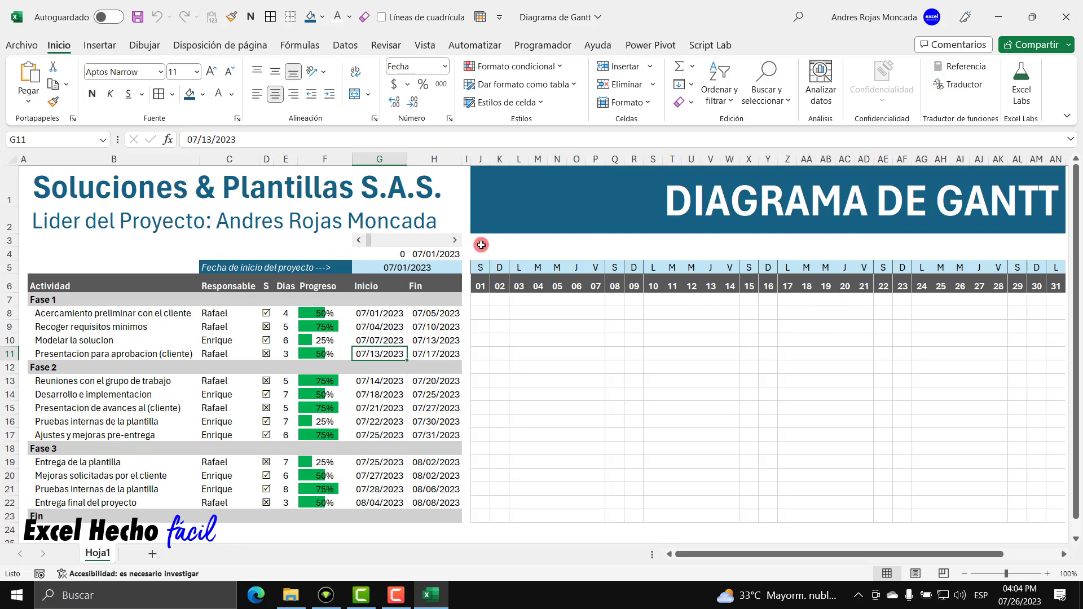
left_click(480, 243)
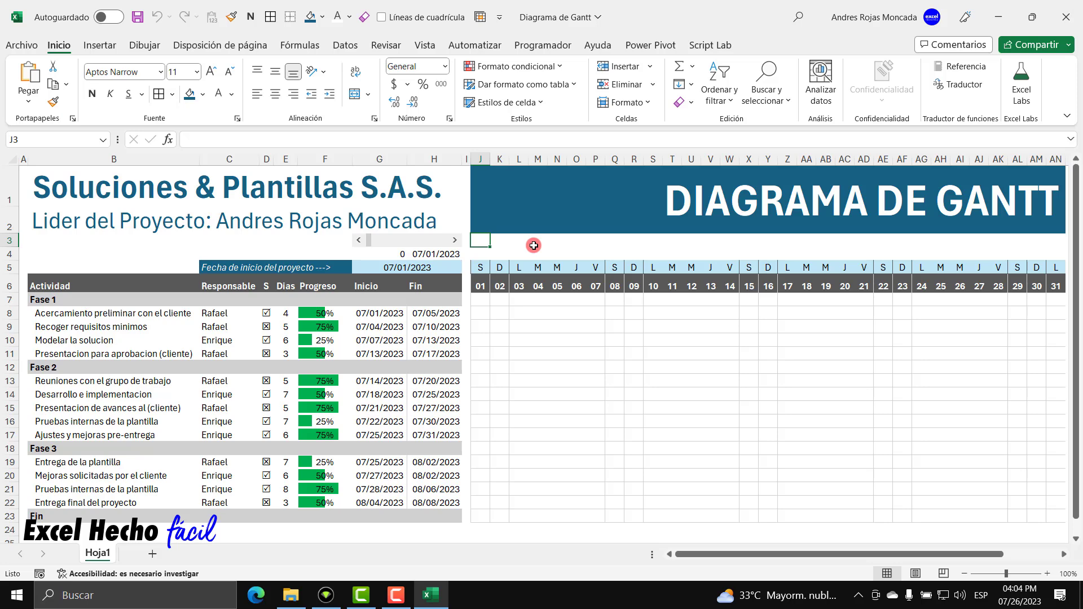
Start J3's formula as =Y( using the Y function suggestion.
type("=y")
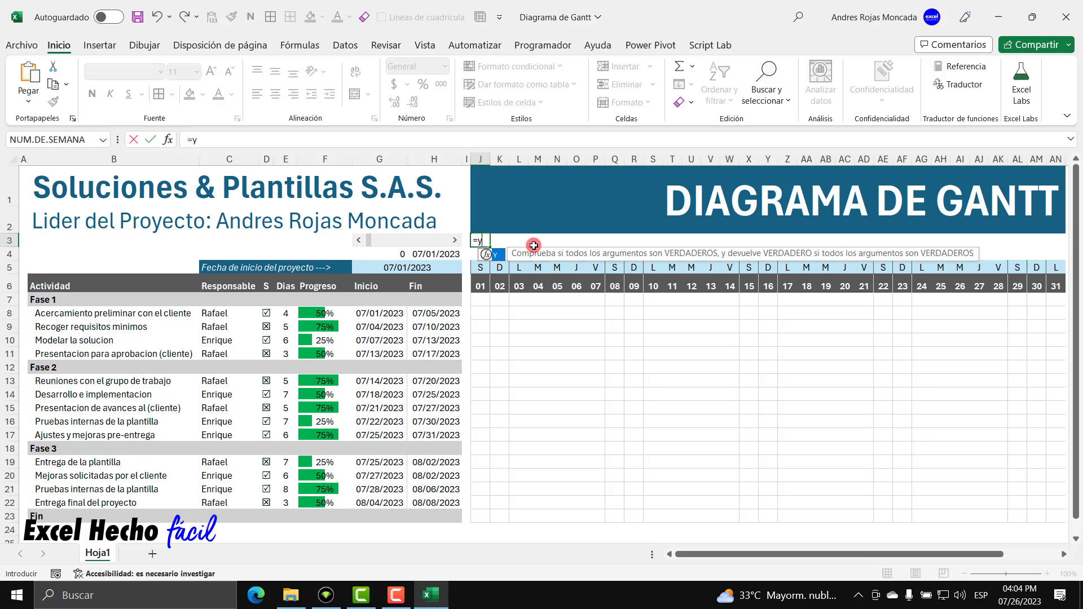
key("Tab")
key("BackSpace")
type("(")
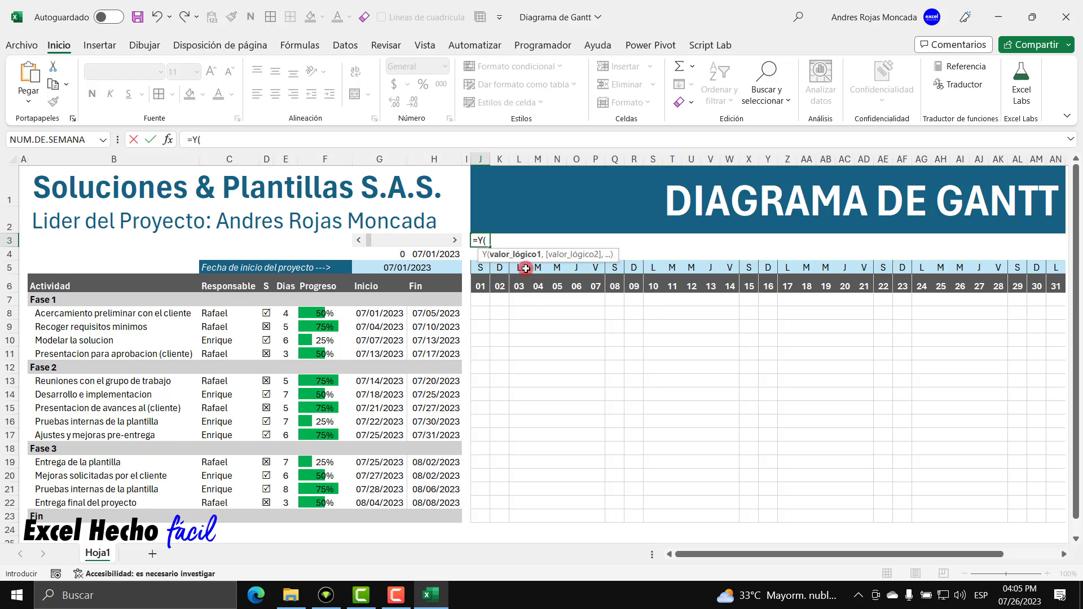
left_click_drag(599, 252, 682, 368)
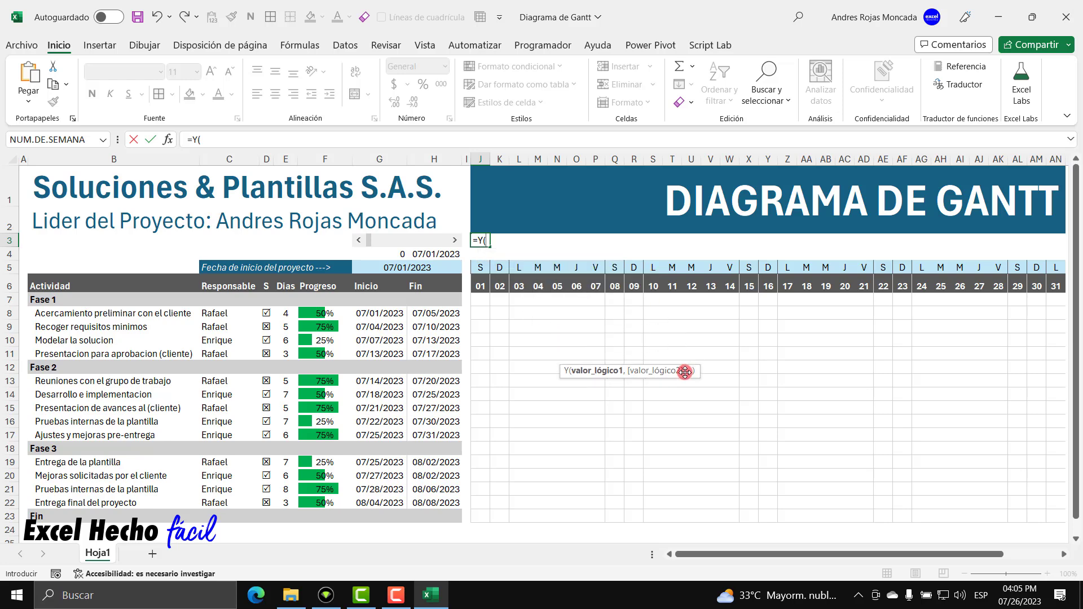
Enter the first argument J$6>=$G7 in J3's Y formula.
left_click(483, 288)
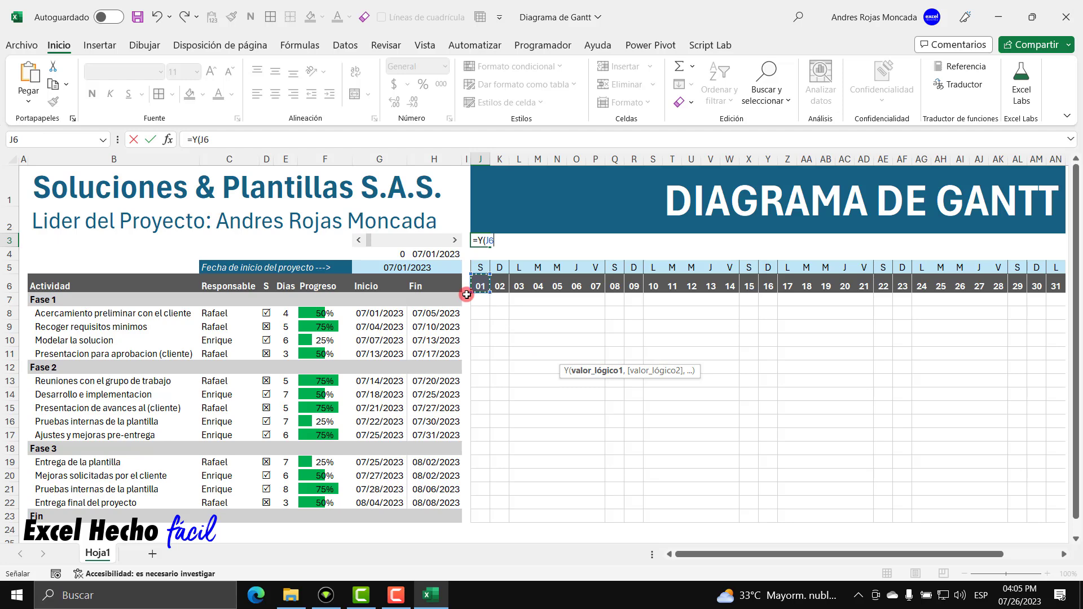
left_click(486, 240)
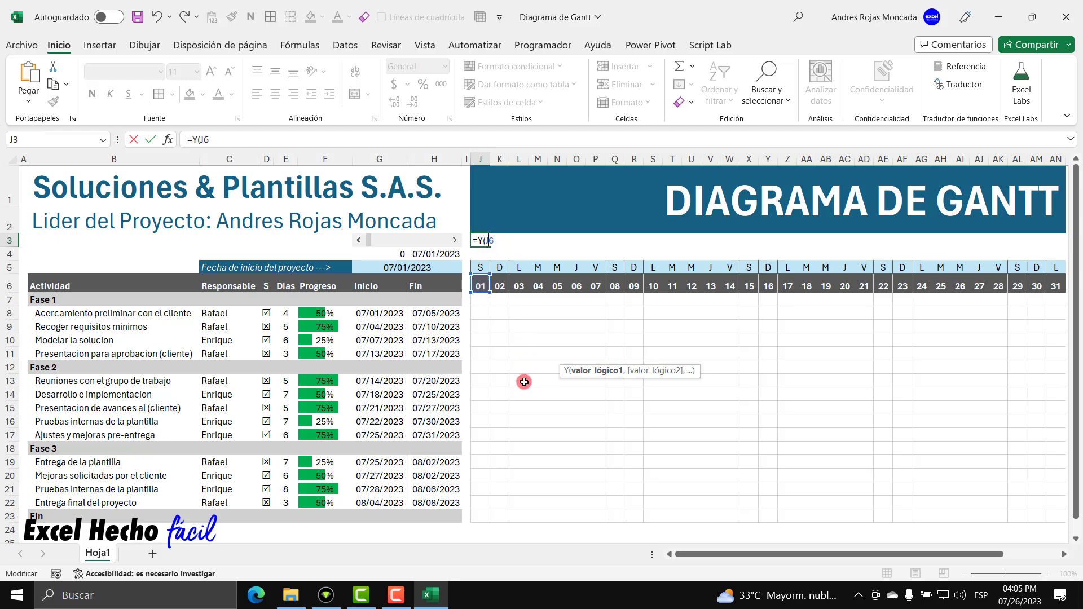
type("$6")
type(">")
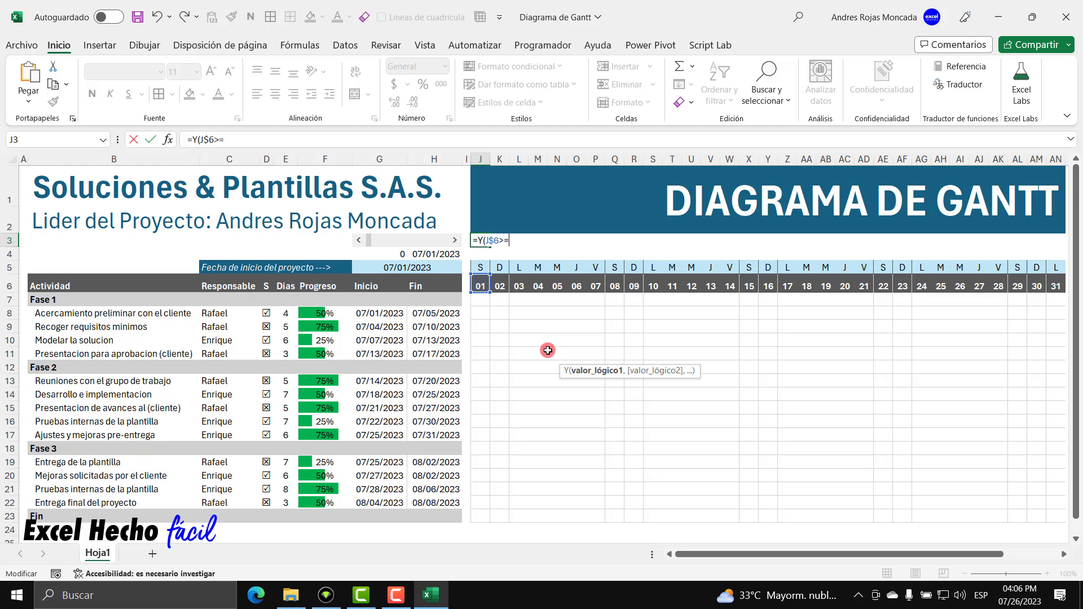
type("=")
left_click(379, 301)
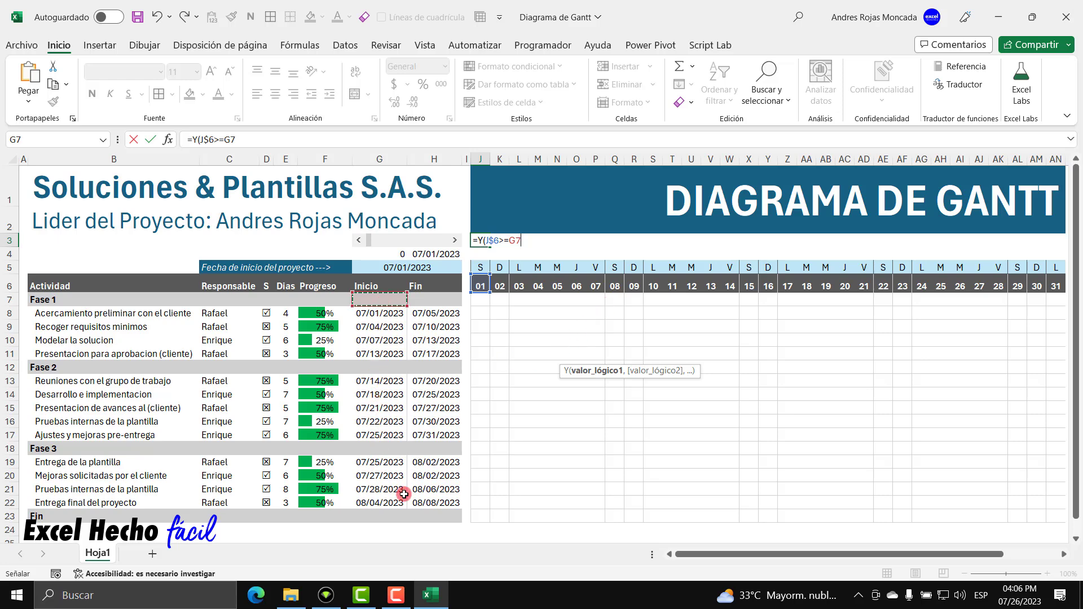
key("F2")
key("Left")
key("Left")
type("$")
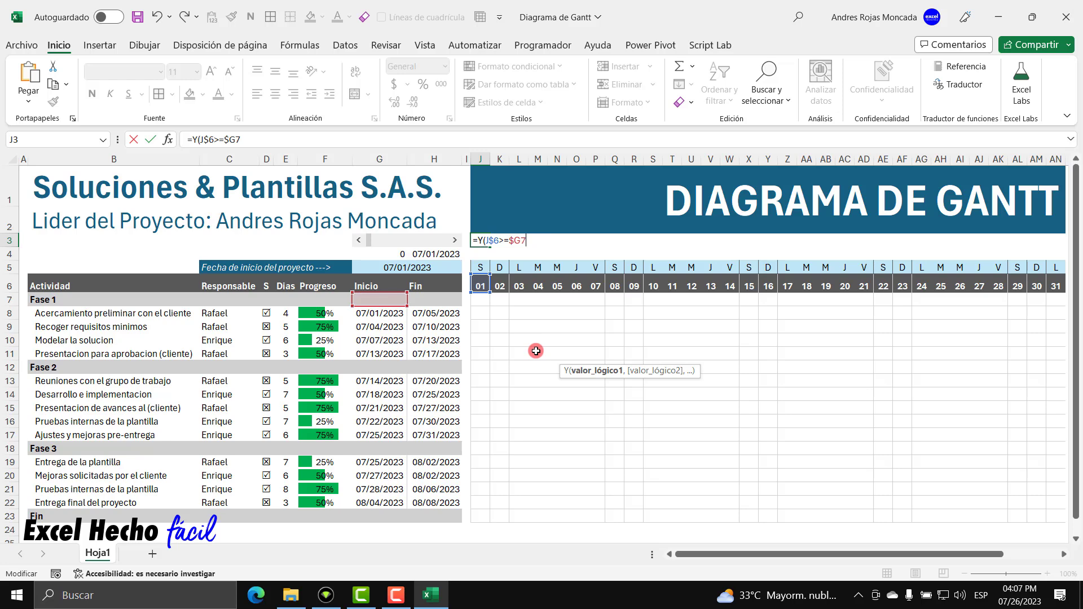
Evaluate J$6>=$G7 with F9 to check its result, then restore it.
double_click(488, 240)
left_click_drag(527, 242, 504, 242)
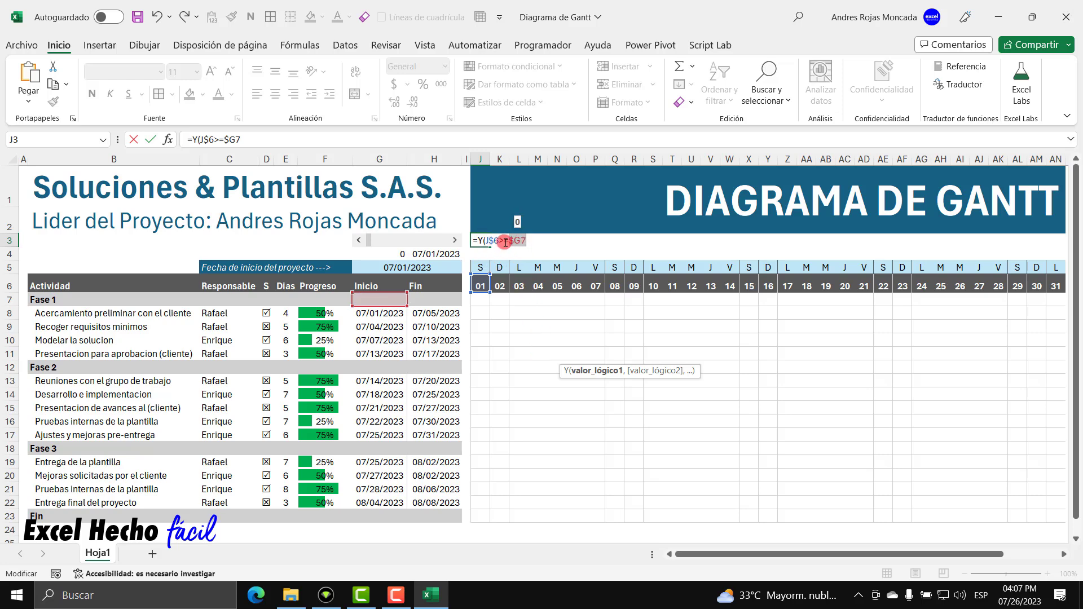
left_click(527, 240)
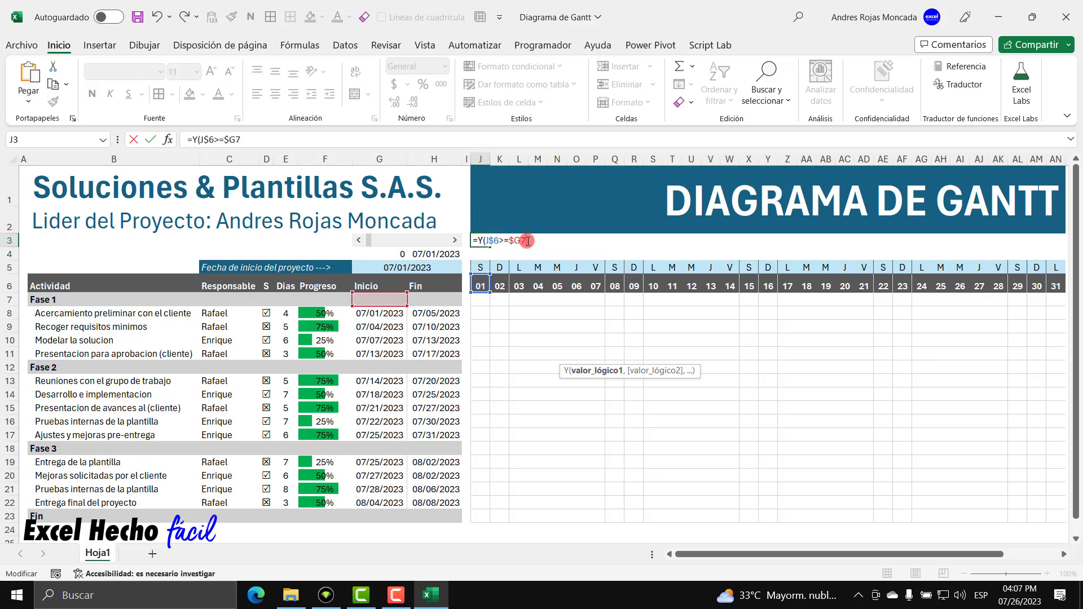
left_click(608, 372)
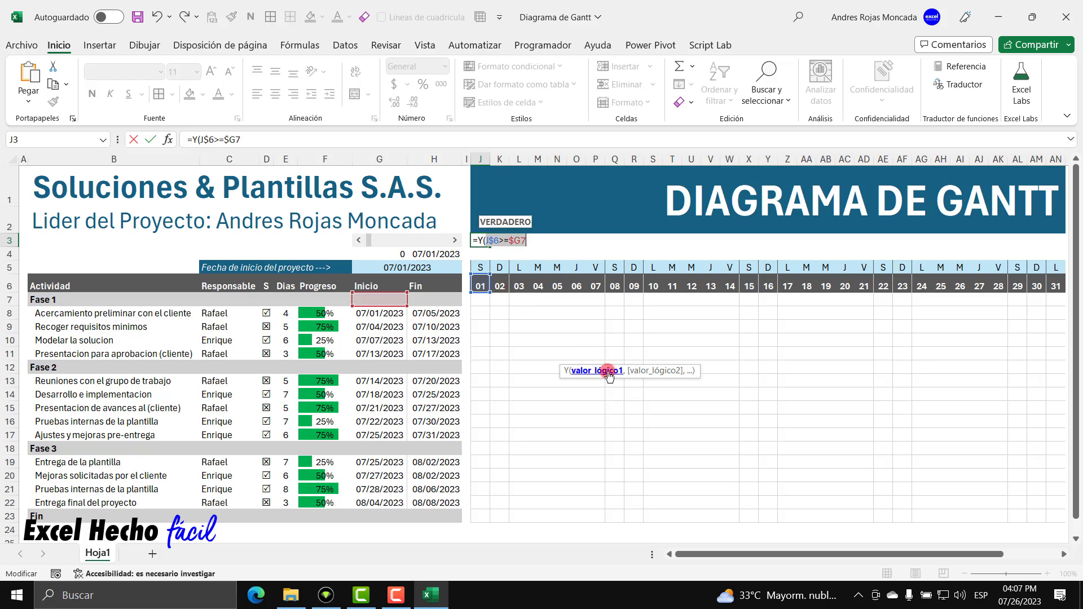
key("F9")
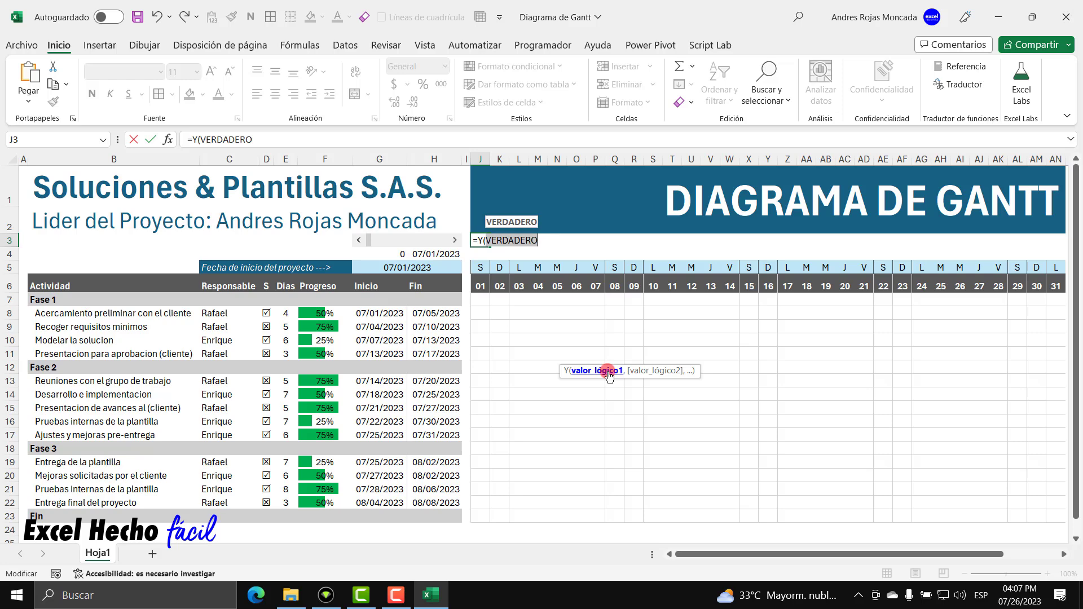
key("ctrl+z")
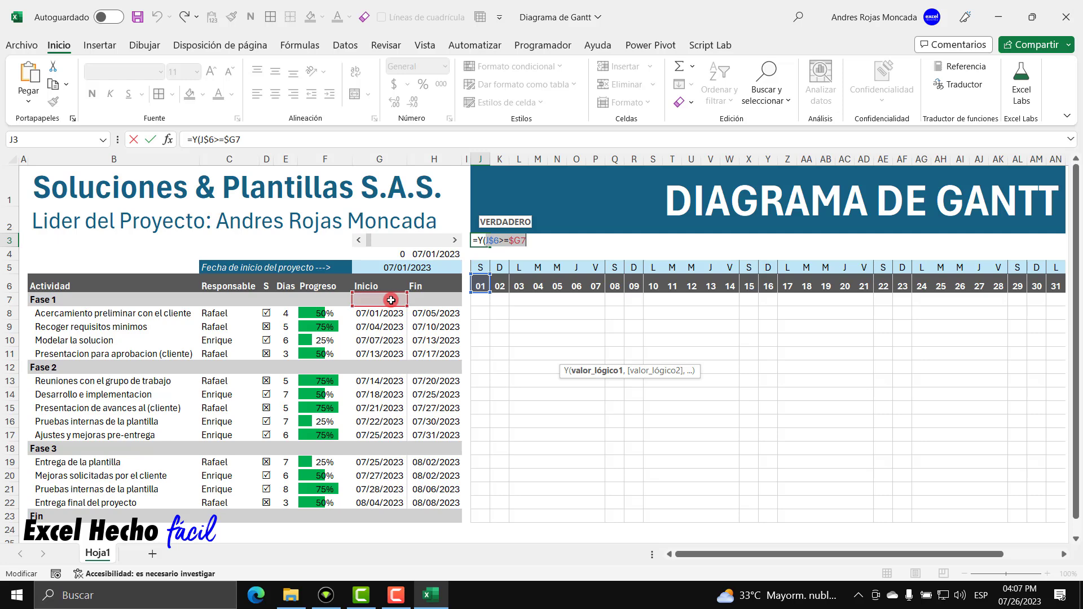
left_click(527, 241)
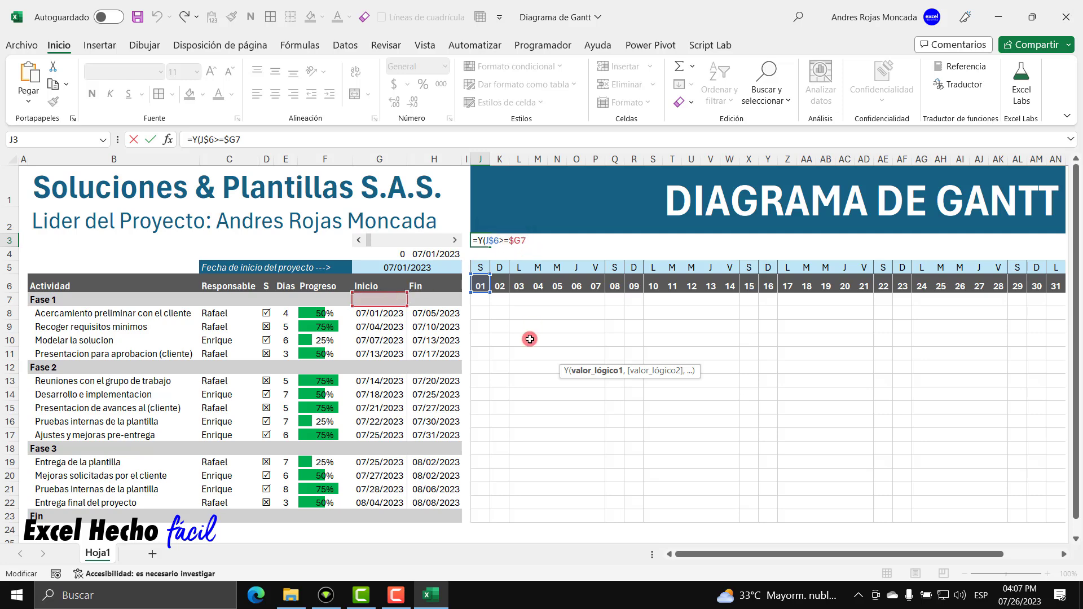
Complete the formula as =Y(J$6>=$G7,J$6<=$H7) and select its text.
type(",")
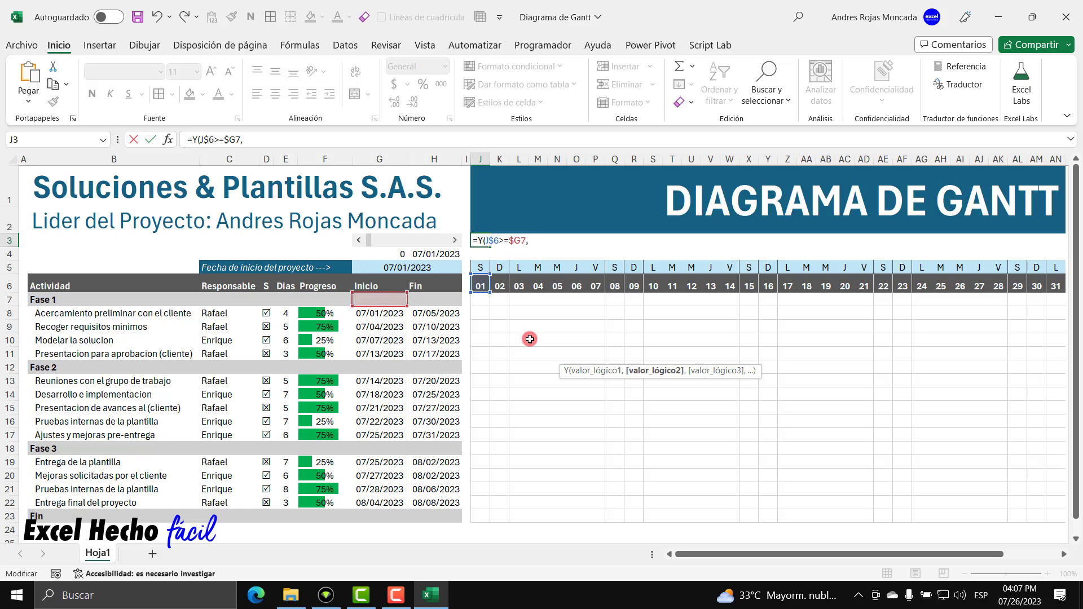
left_click(484, 288)
left_click(533, 241)
type("$6<")
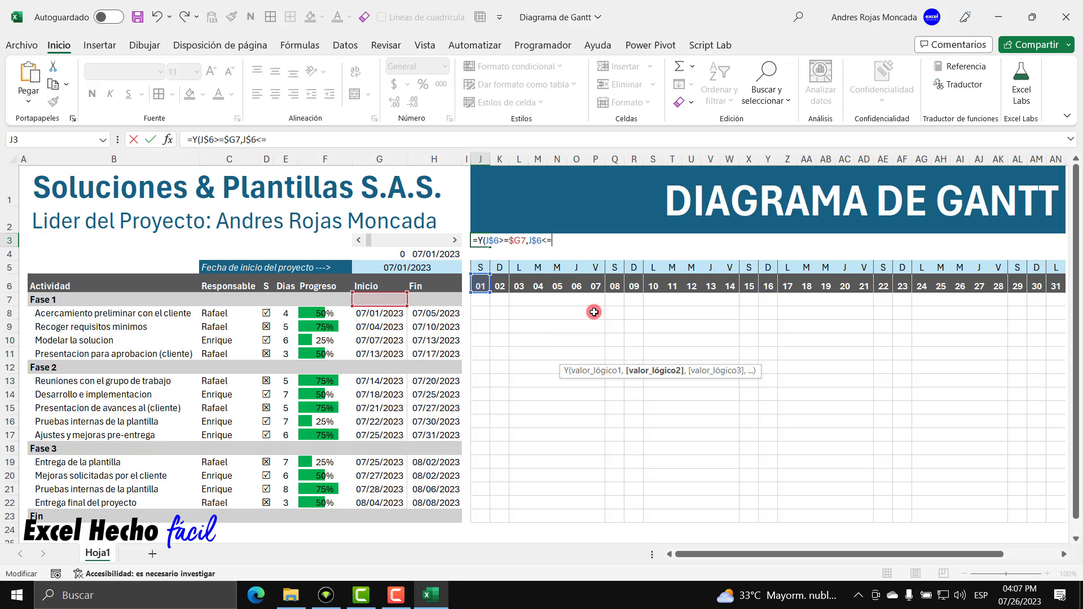
type("=")
left_click(451, 299)
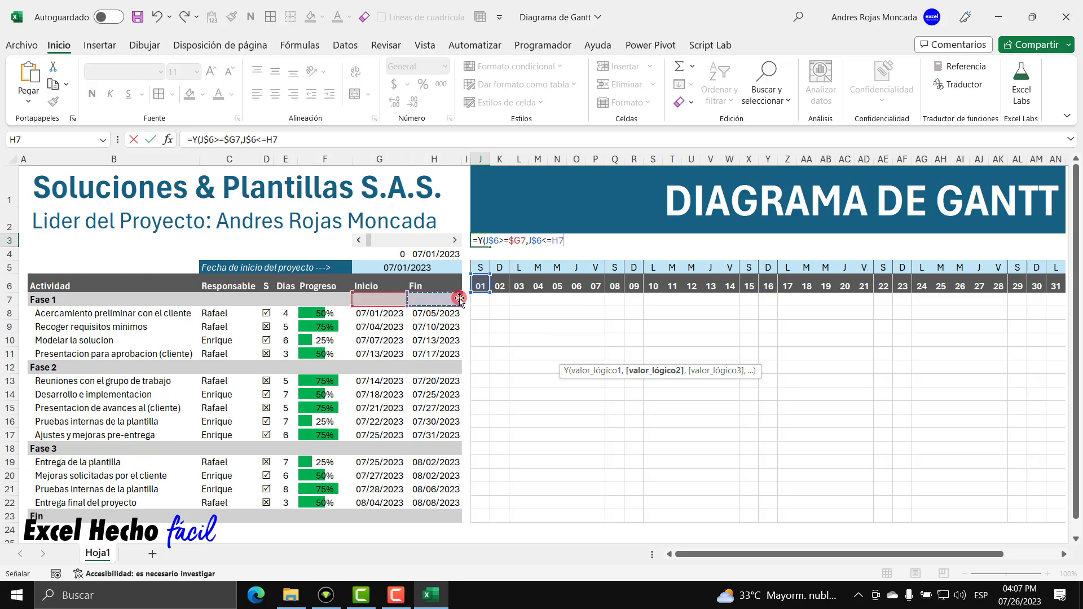
left_click(553, 238)
type("$H7")
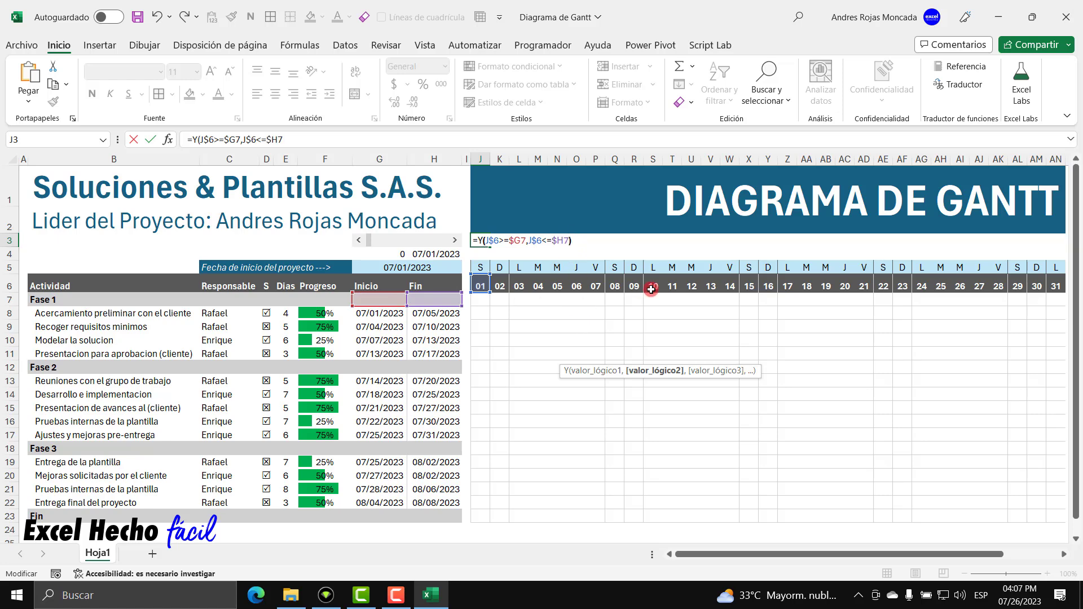
type(")")
left_click_drag(573, 241, 494, 241)
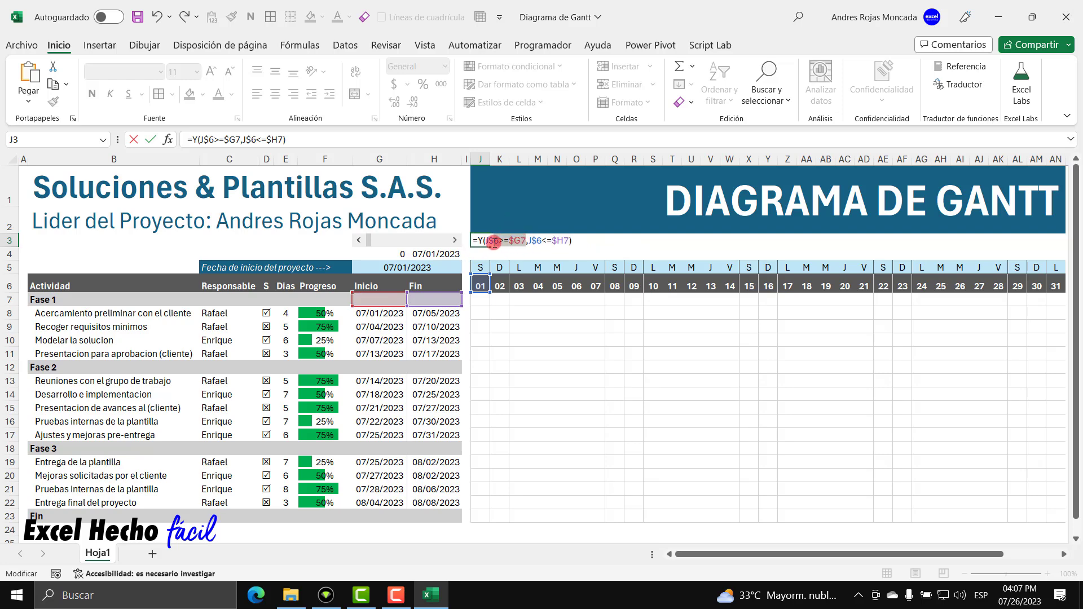
Evaluate J3's conditions: J$6>=$G7 returns VERDADERO and J$6<=$H7 returns FALSO.
left_click(567, 241)
left_click_drag(566, 241, 529, 242)
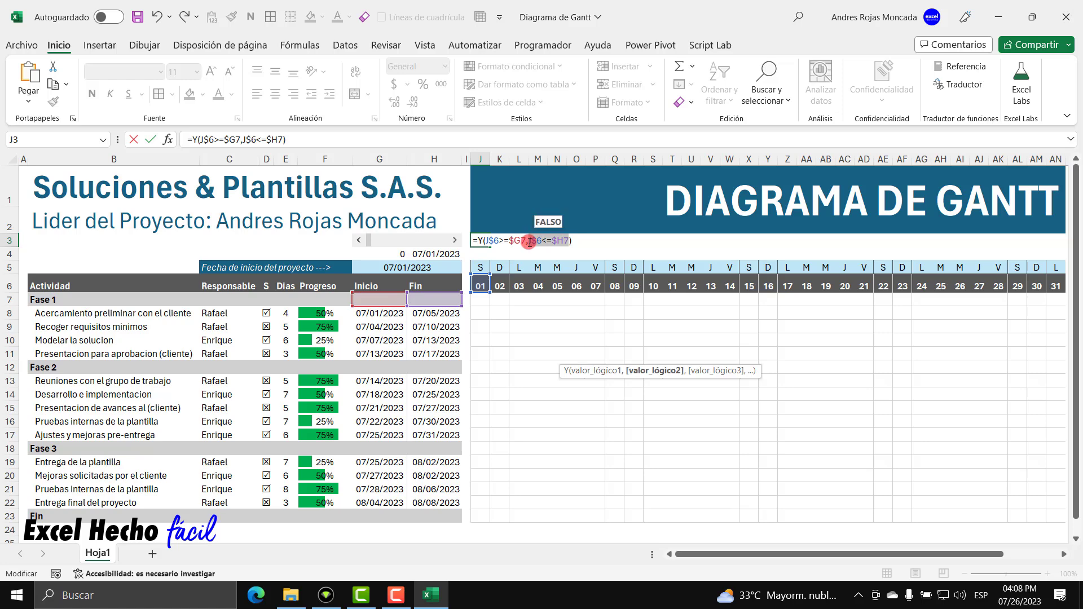
left_click_drag(573, 241, 464, 243)
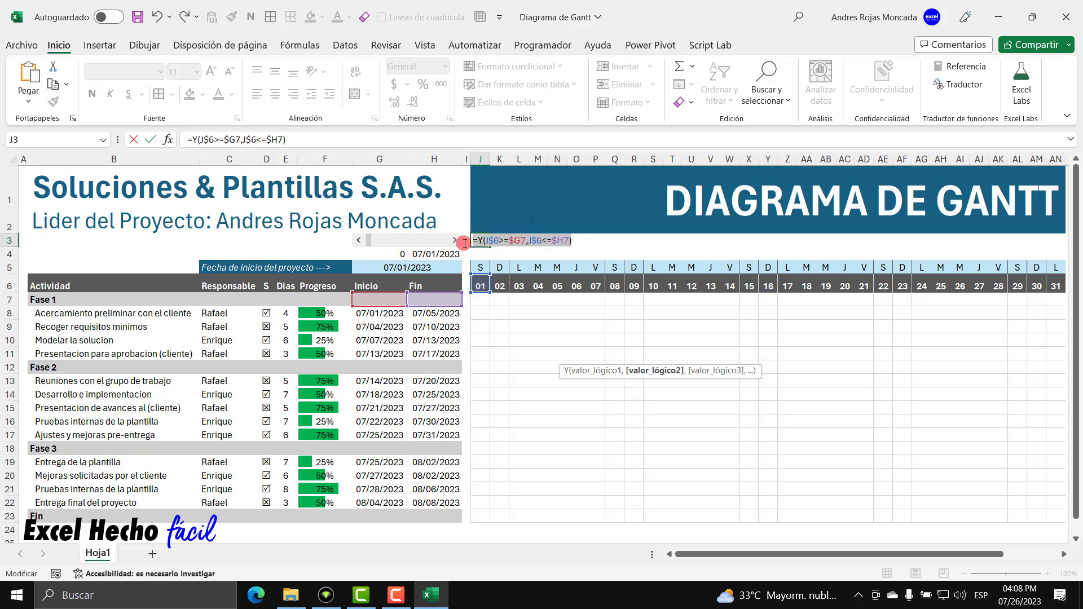
left_click(499, 242)
left_click(599, 372)
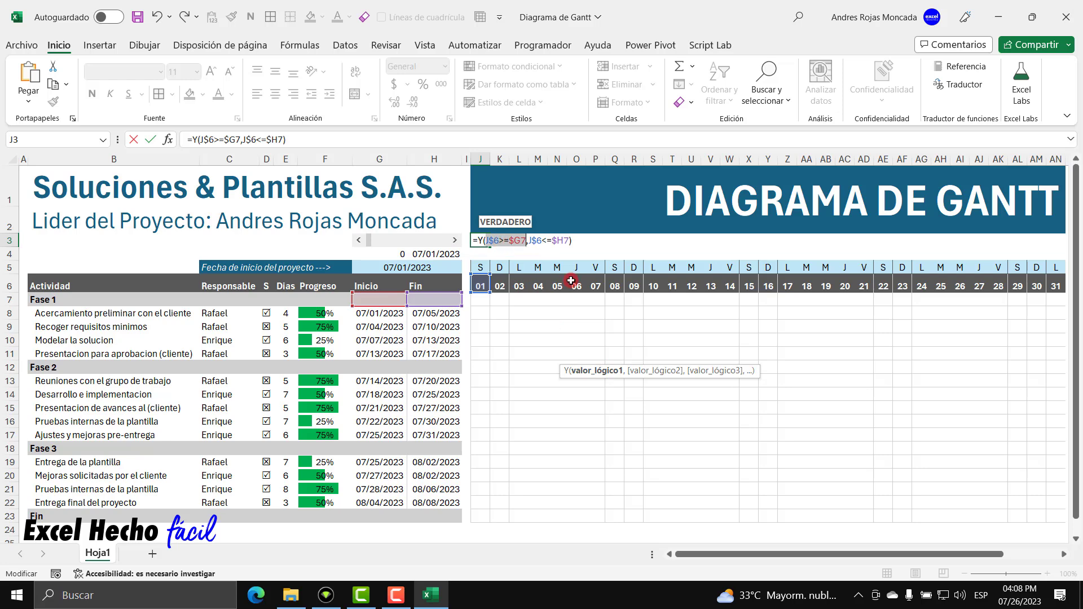
left_click(645, 372)
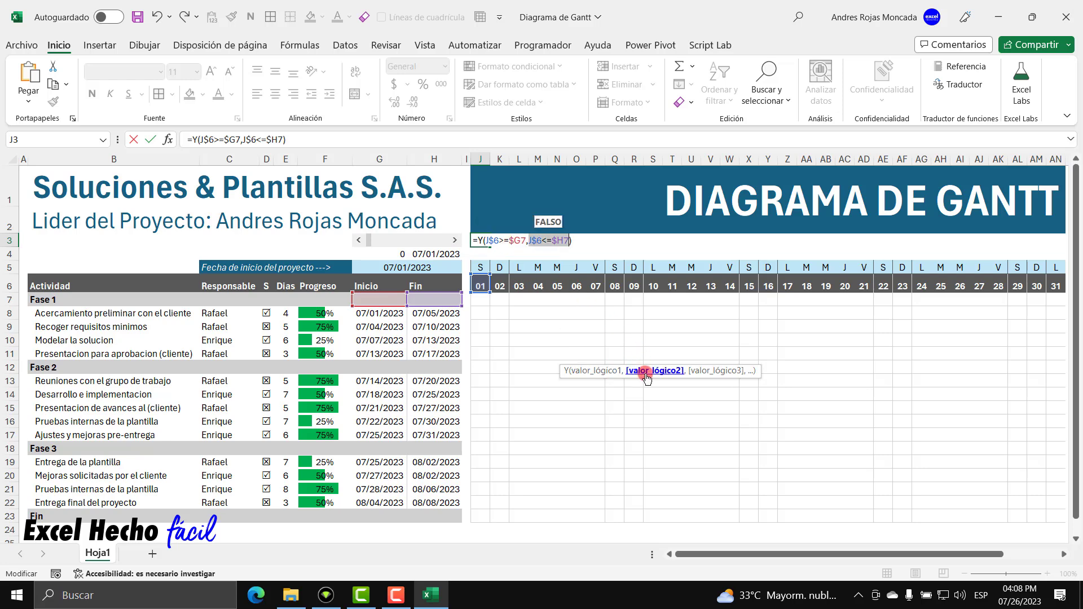
Select the whole =Y(J$6>=$G7,J$6<=$H7) formula text, then cancel the J3 edit.
left_click_drag(571, 241, 473, 240)
left_click_drag(478, 295, 395, 237)
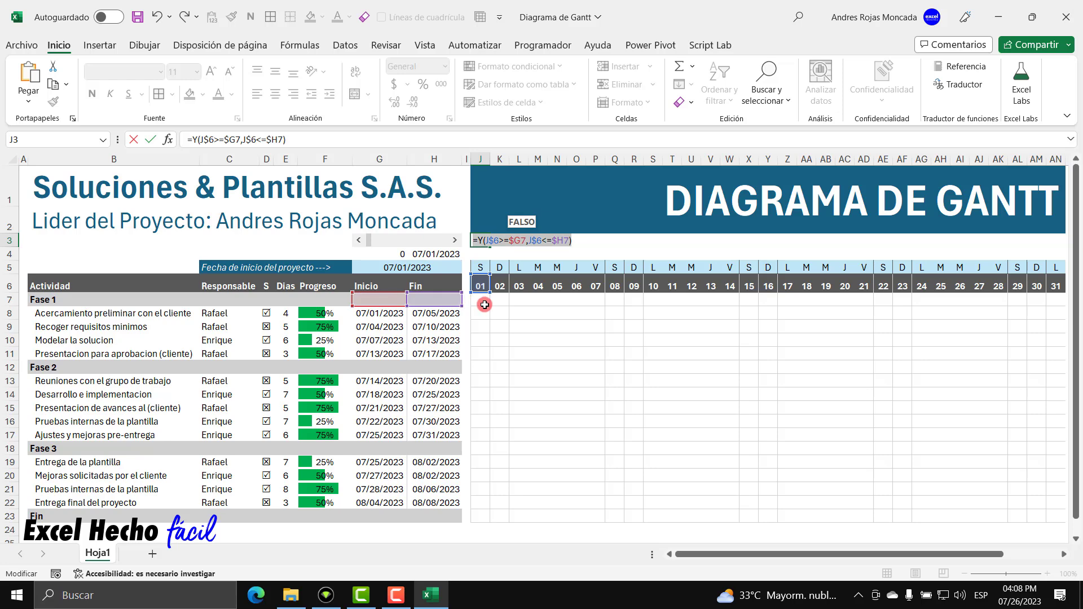
key("Escape")
Create a new formula rule =Y(J$6>=$G7,J$6<=$H7) for the timeline grid J7:AN23.
left_click_drag(485, 305, 1063, 516)
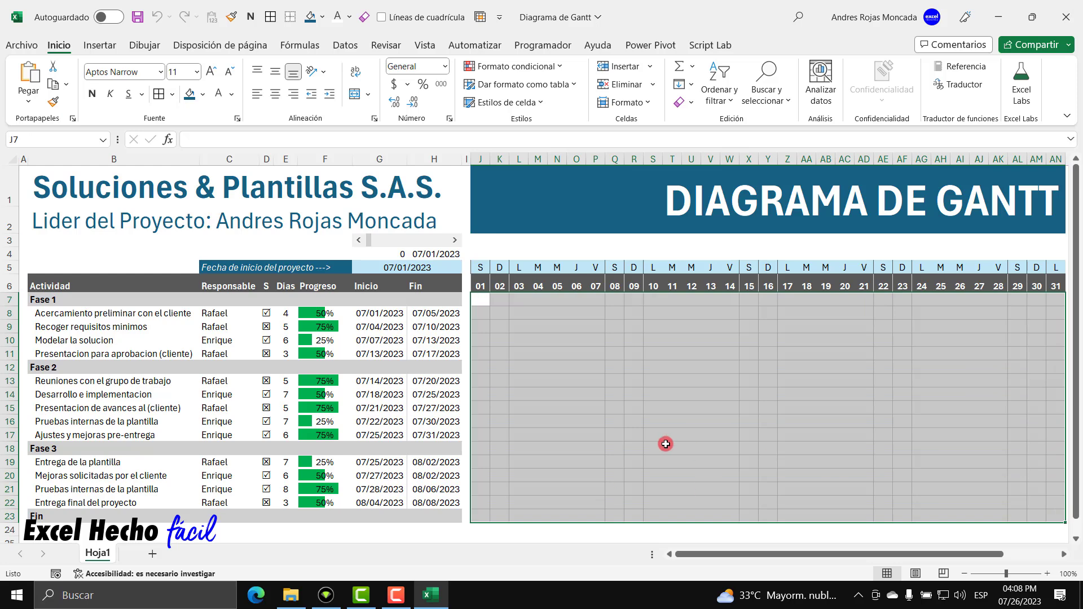
left_click(533, 66)
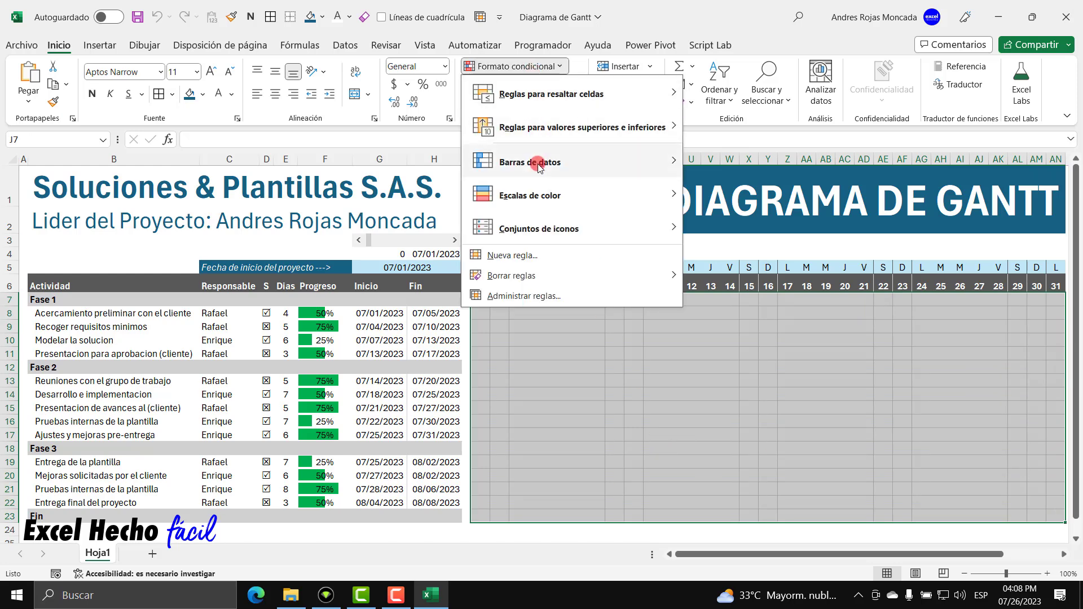
left_click(525, 296)
left_click(528, 359)
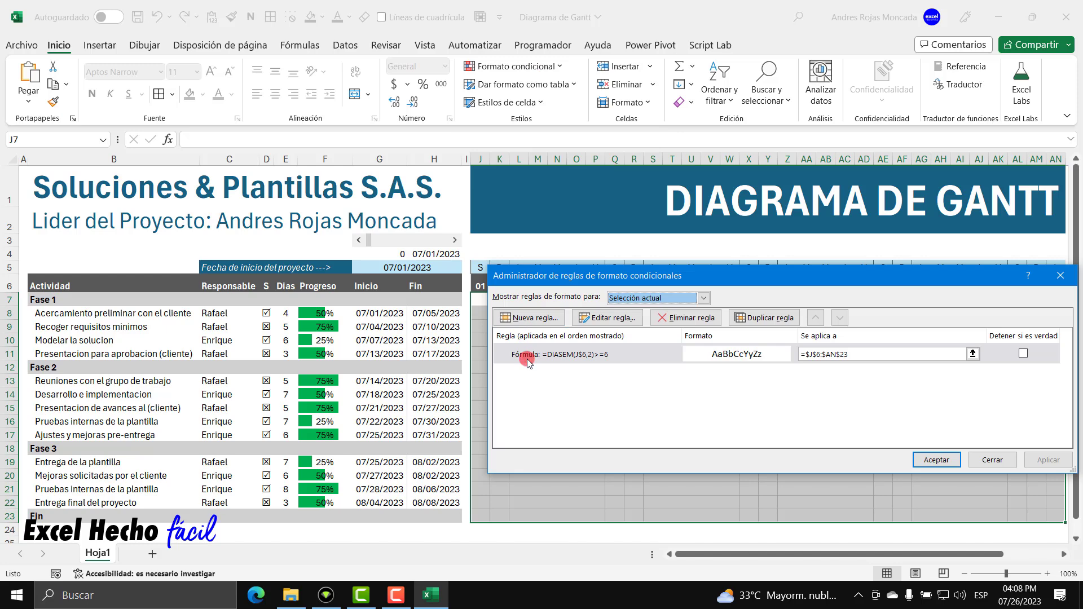
left_click(527, 318)
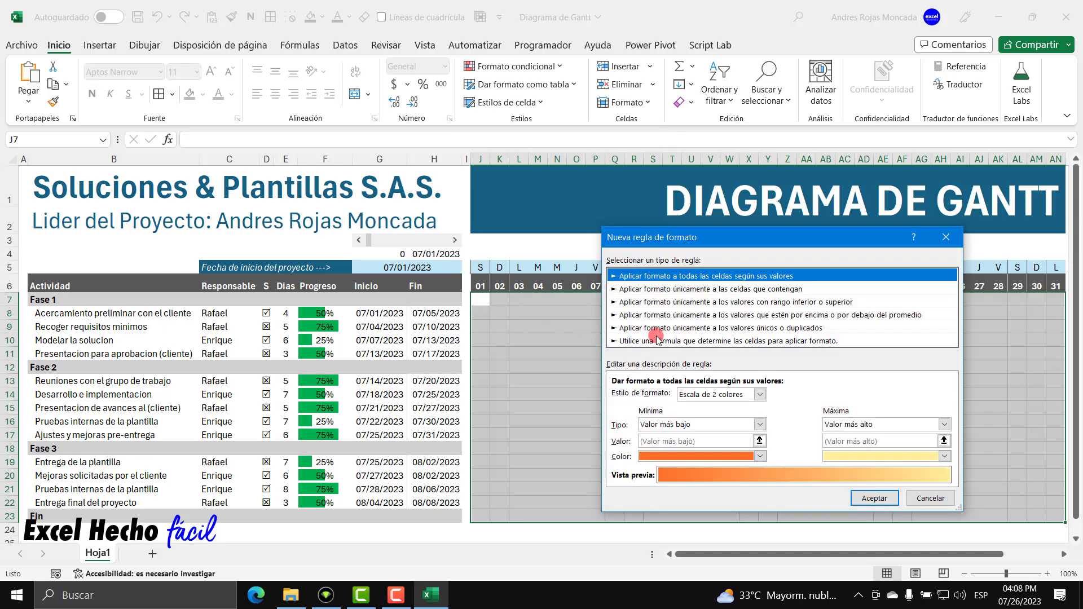
left_click(656, 339)
left_click(669, 395)
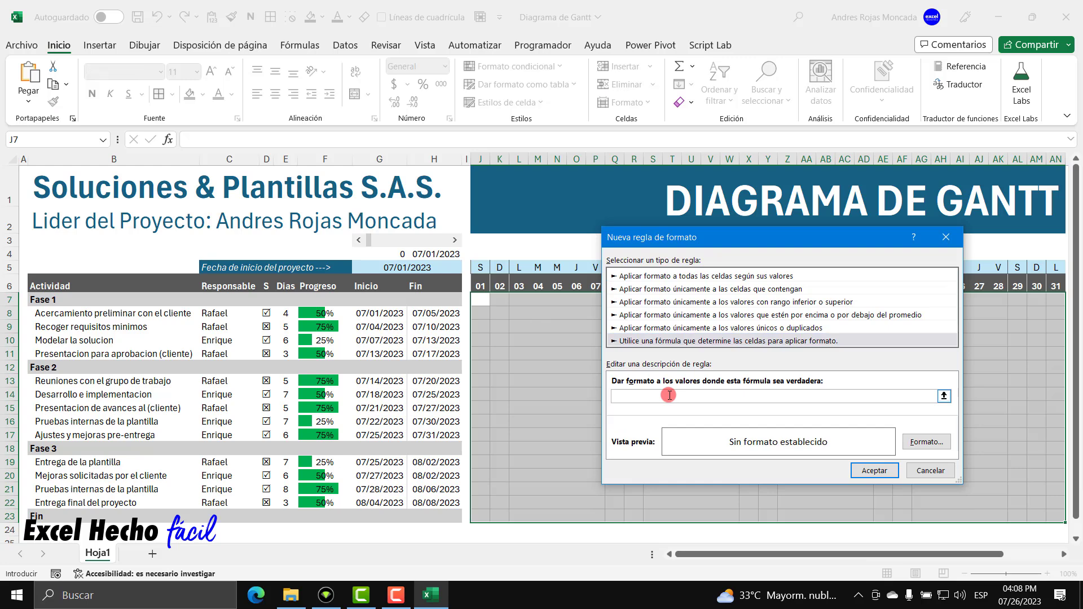
key("ctrl+v")
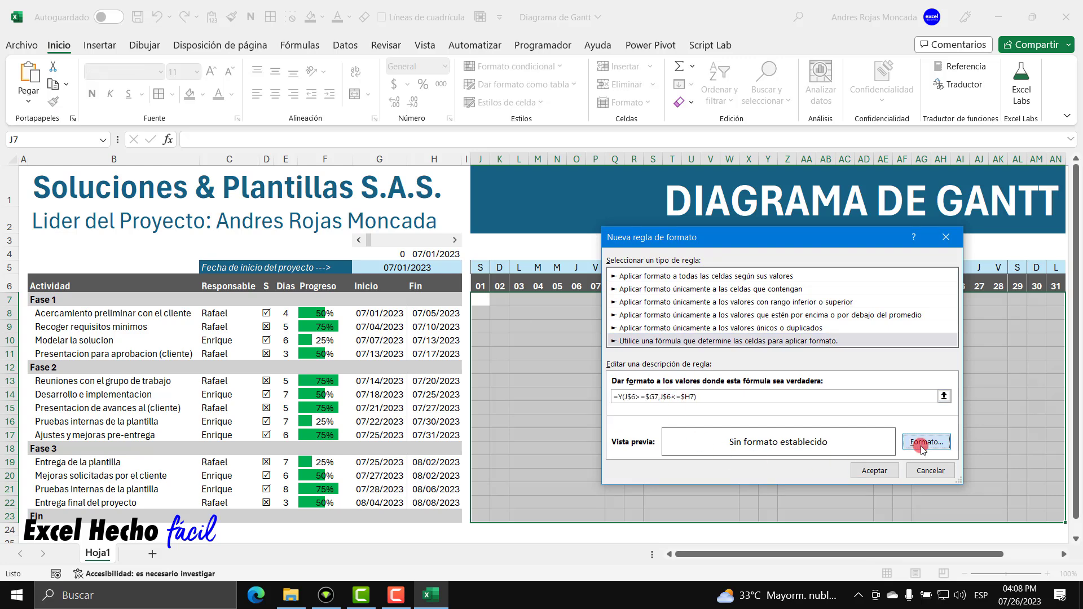
Give the rule a grey fill and apply it so the task bars appear.
left_click(925, 442)
left_click(755, 191)
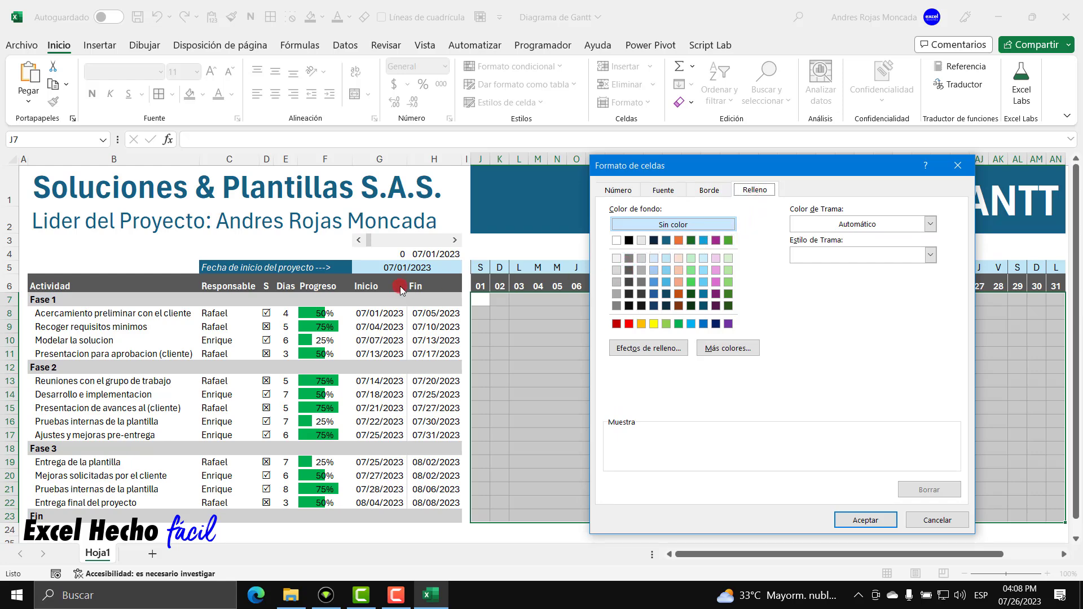
left_click(629, 259)
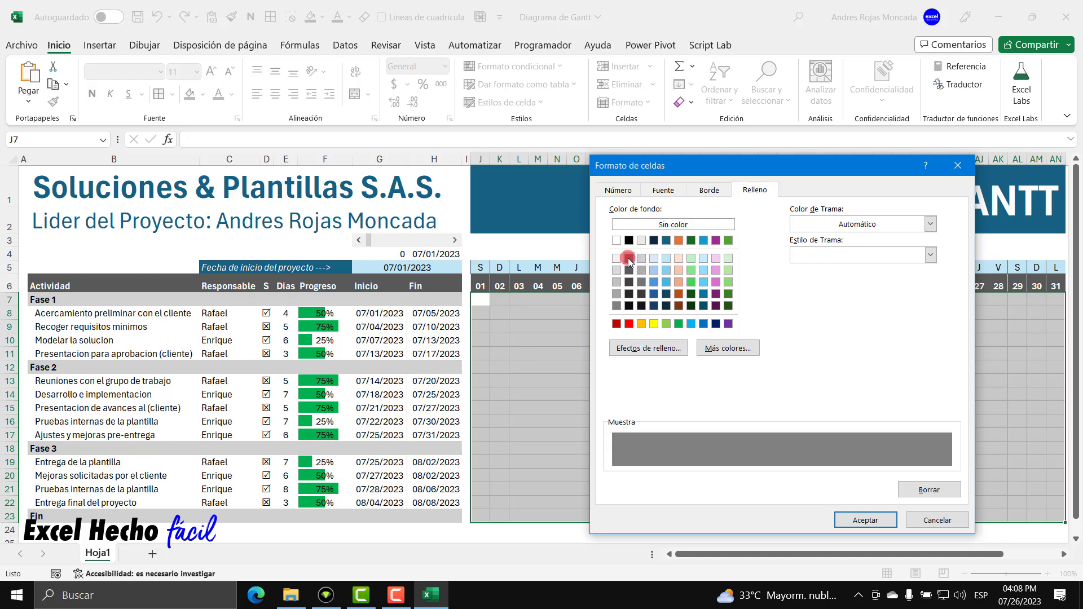
left_click(857, 525)
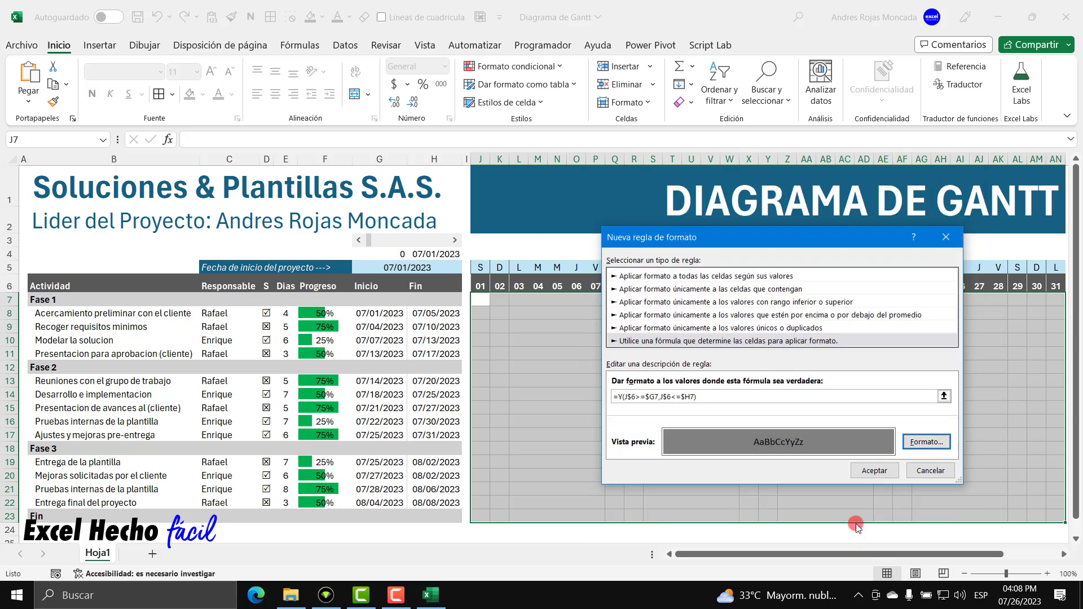
left_click(866, 470)
left_click(1048, 460)
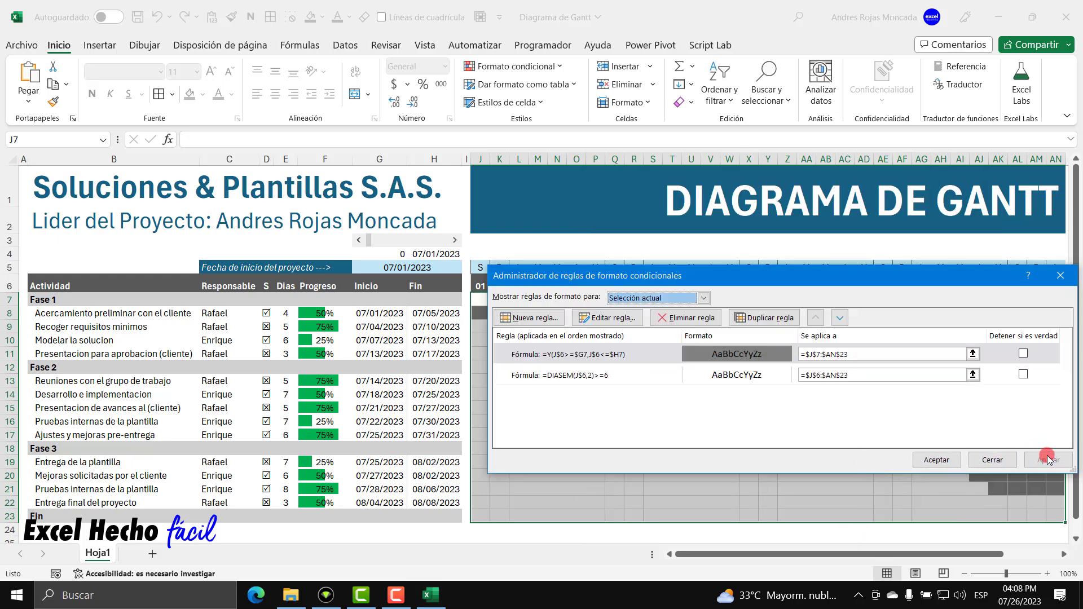
left_click(936, 459)
left_click(804, 344)
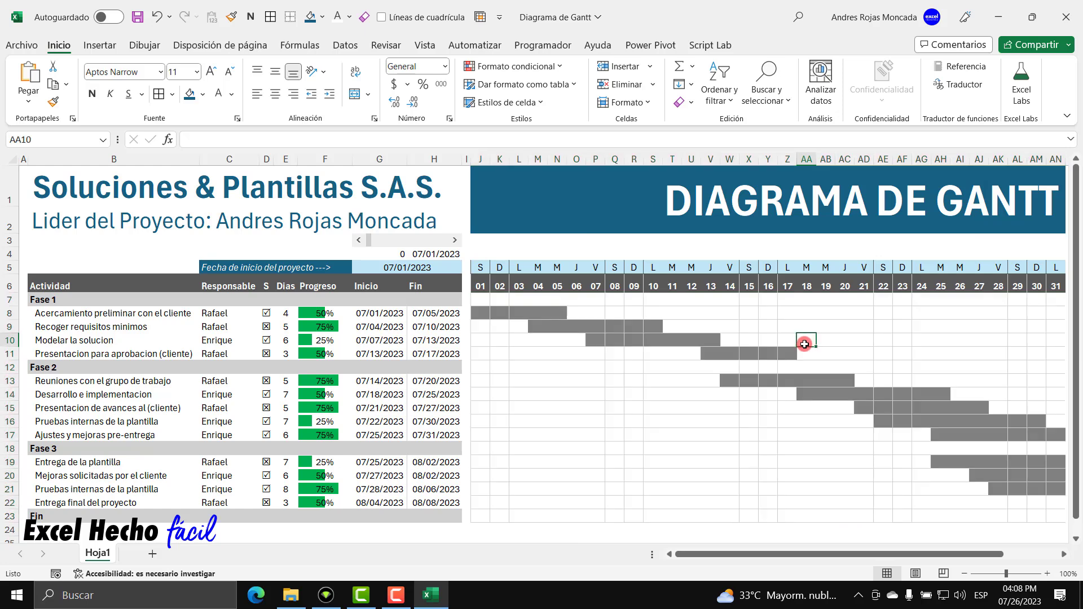
left_click(455, 241)
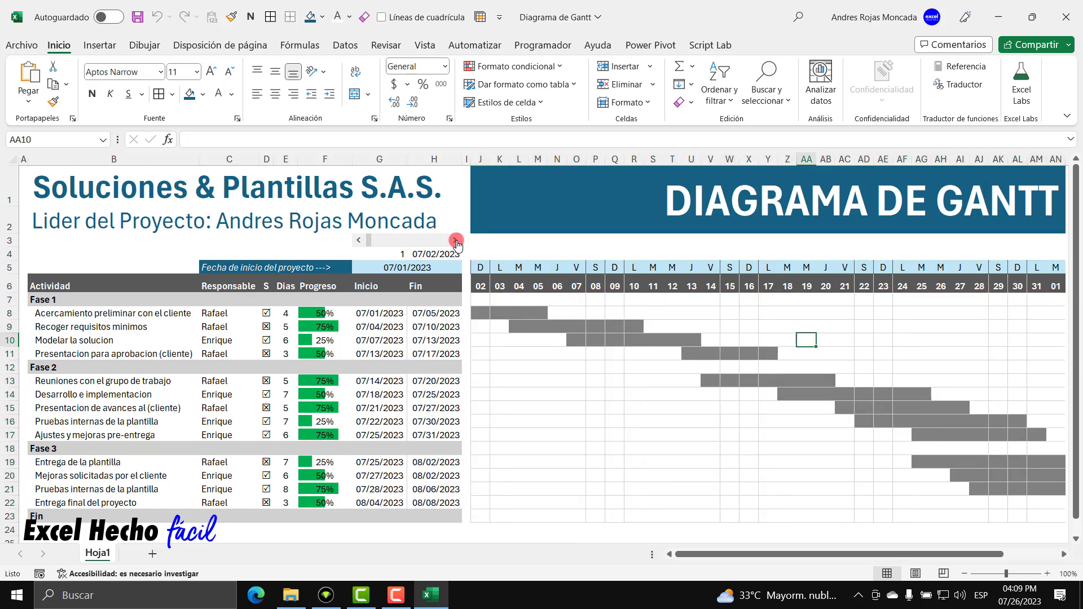
left_click(454, 240)
left_click_drag(455, 240, 457, 244)
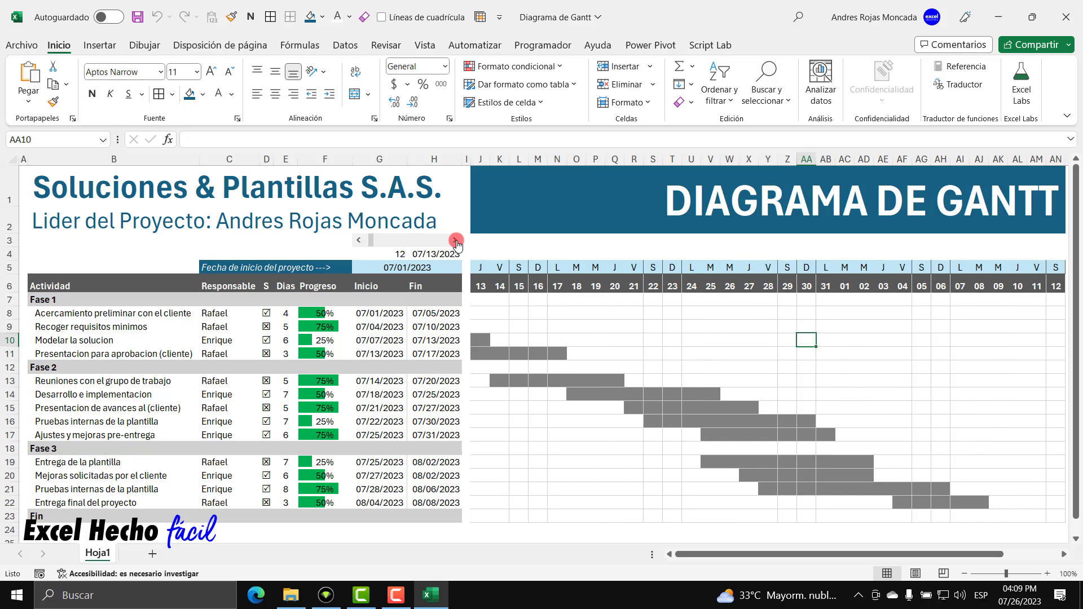
left_click(360, 241)
left_click_drag(360, 241, 360, 241)
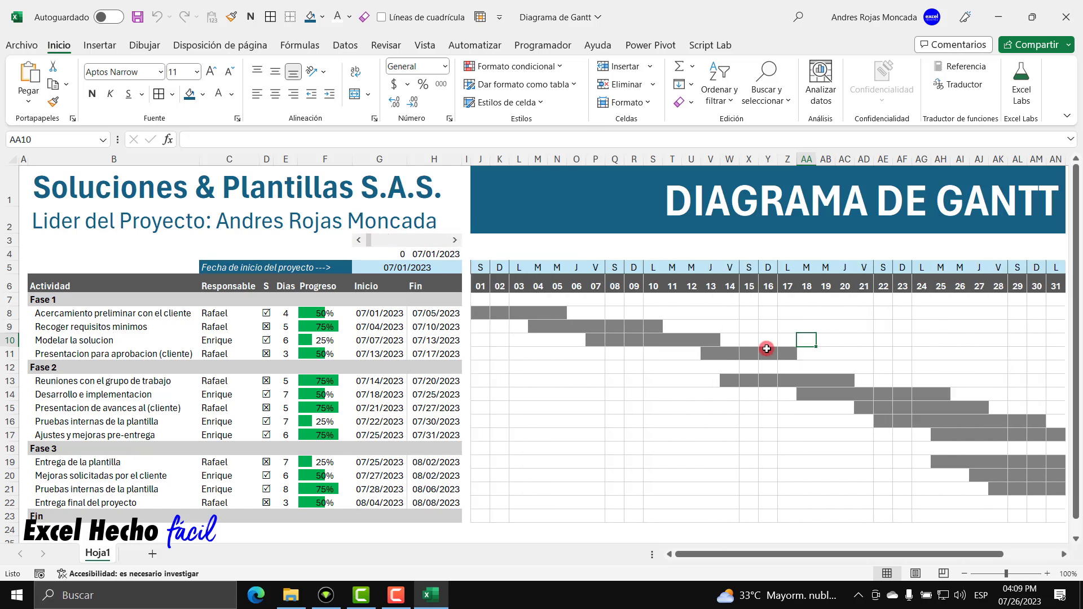
left_click_drag(456, 241, 455, 243)
left_click_drag(360, 241, 359, 239)
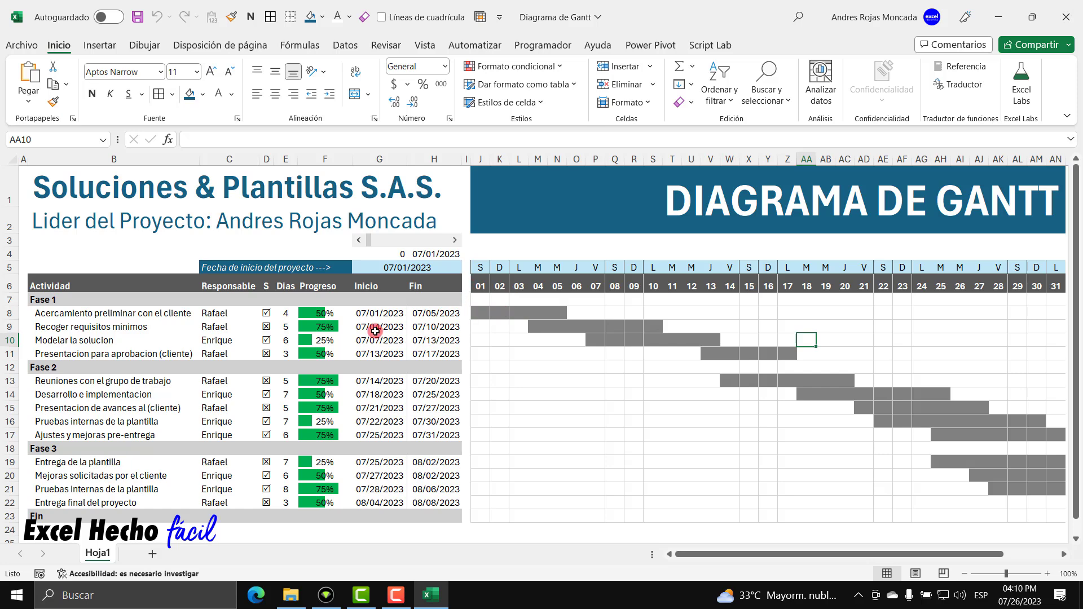
Review the first task's progress, start and end dates and the timeline day formulas.
left_click_drag(365, 314, 436, 314)
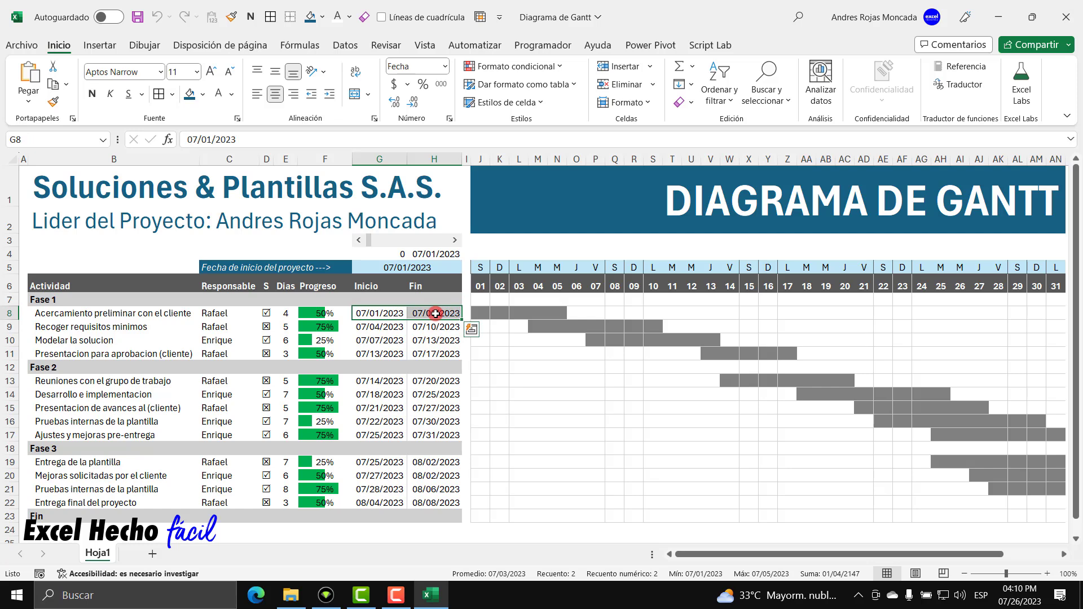
left_click(333, 313)
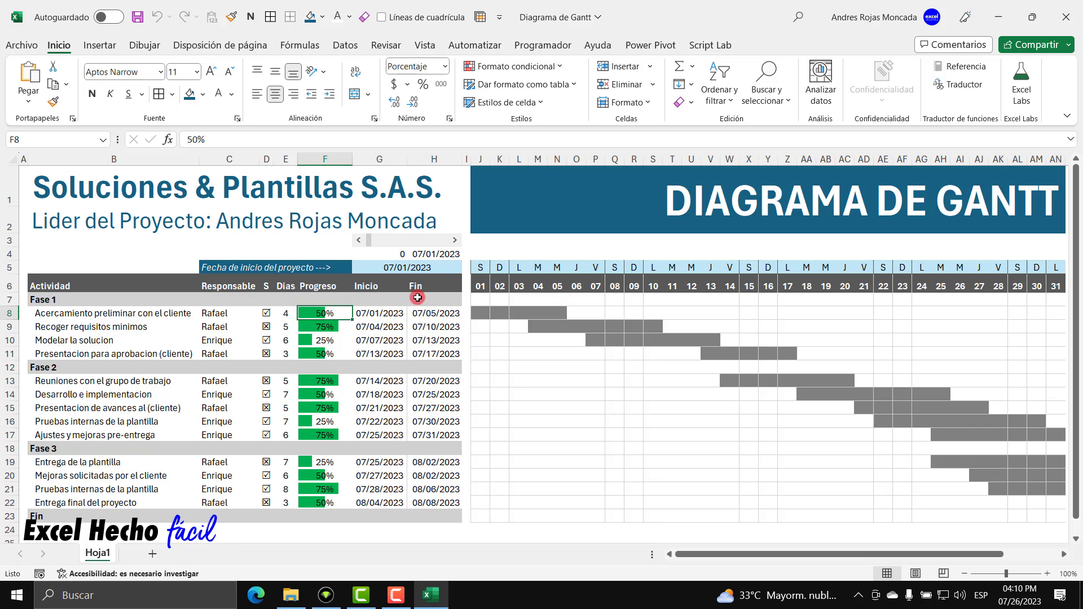
left_click(373, 315)
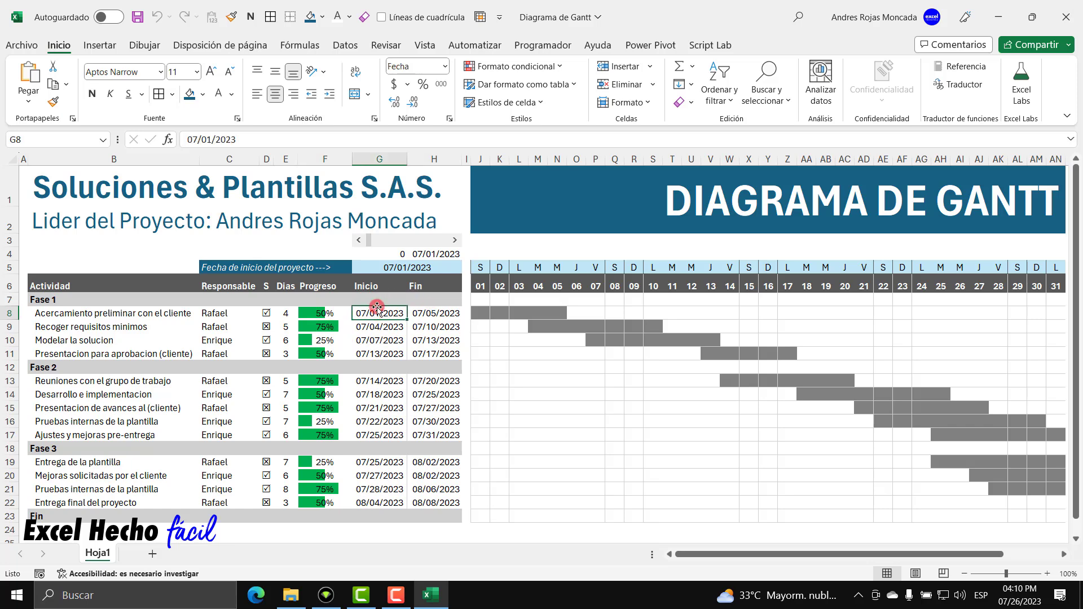
left_click(435, 314)
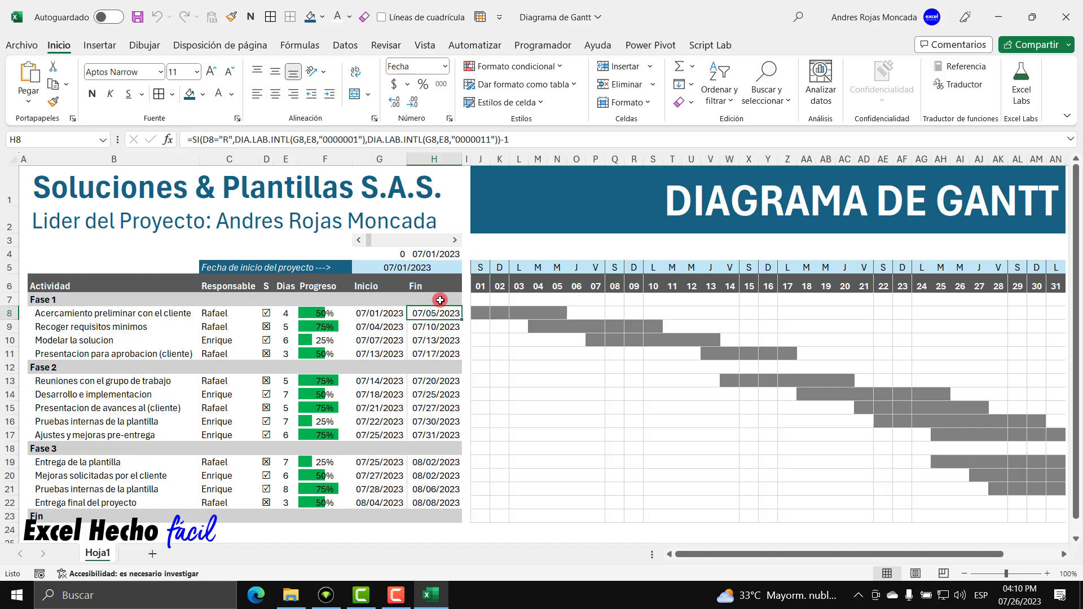
left_click(476, 286)
left_click(500, 286)
left_click(519, 284)
left_click(537, 283)
left_click(556, 283)
left_click(476, 286)
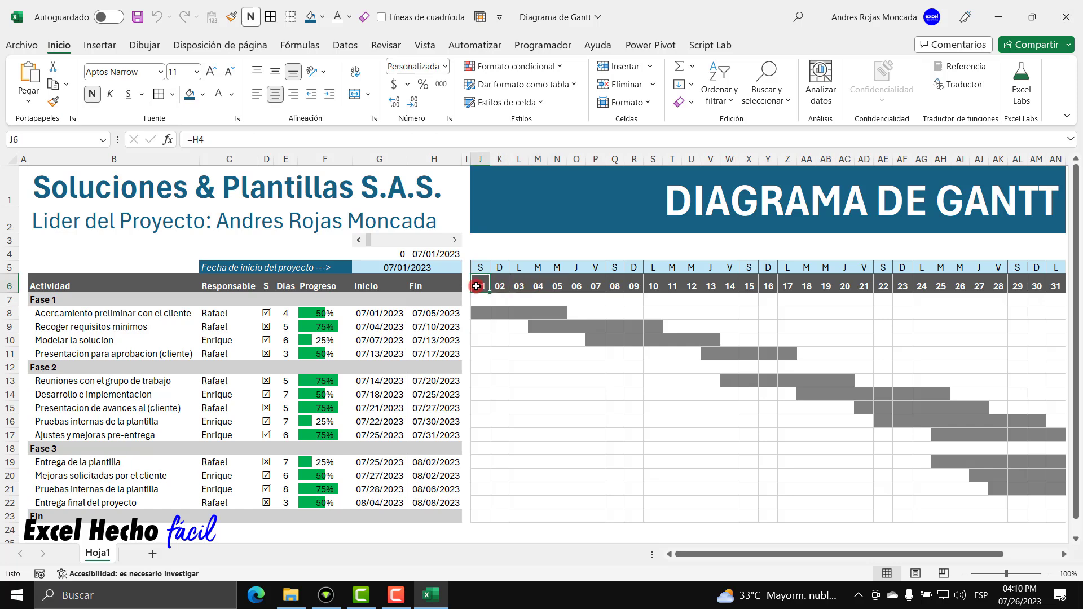
In J3, enter =Y(J$6>=$G7) to test the timeline day against the task start.
left_click(477, 240)
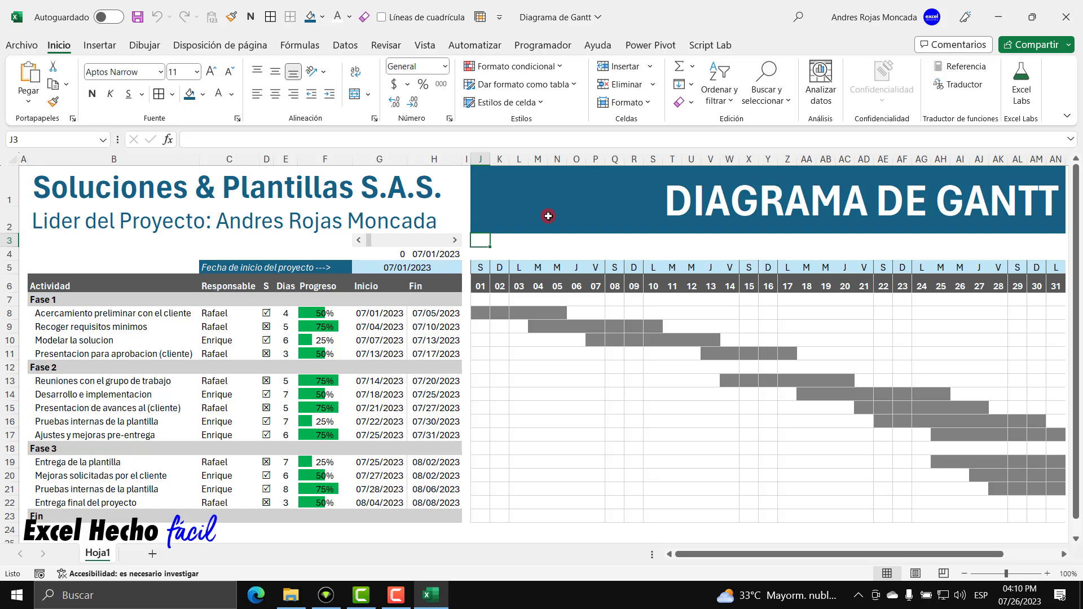
type("=Y(")
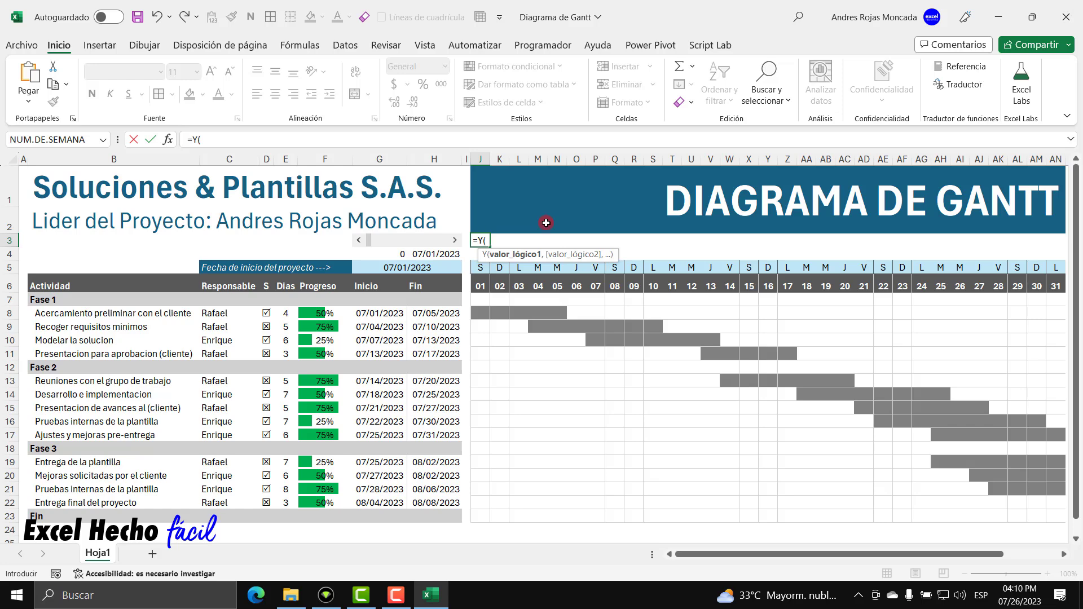
left_click(483, 286)
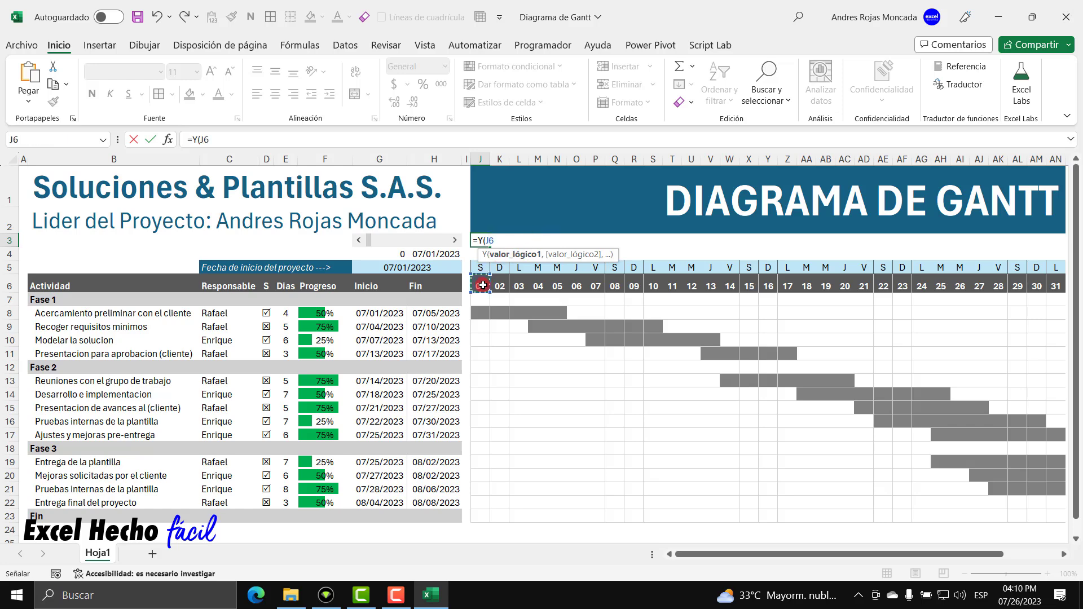
left_click(489, 240)
type("$")
left_click_drag(602, 255, 599, 399)
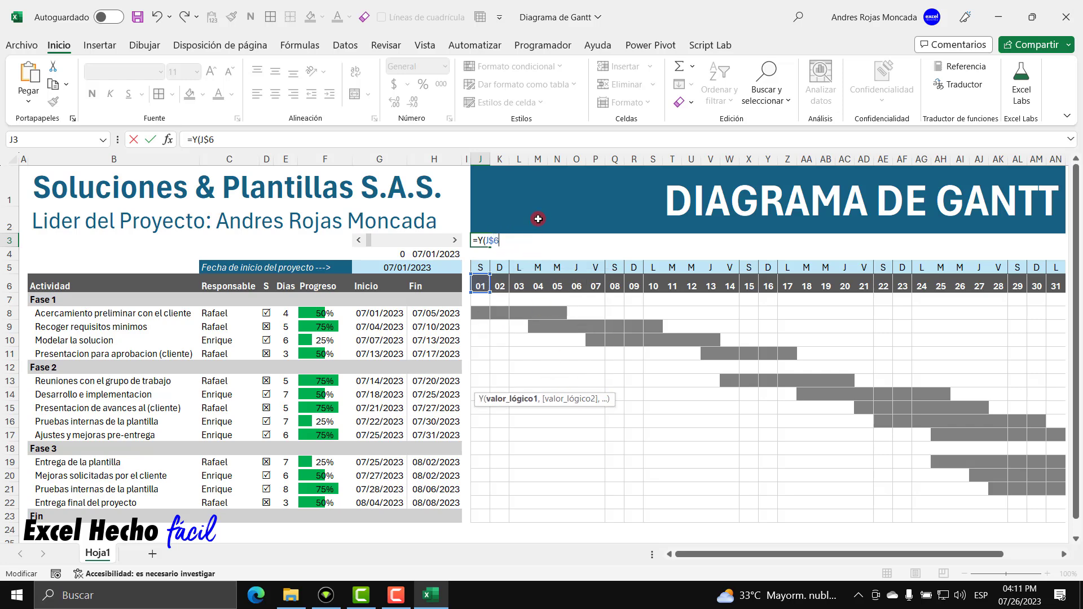
type(">=")
left_click(378, 299)
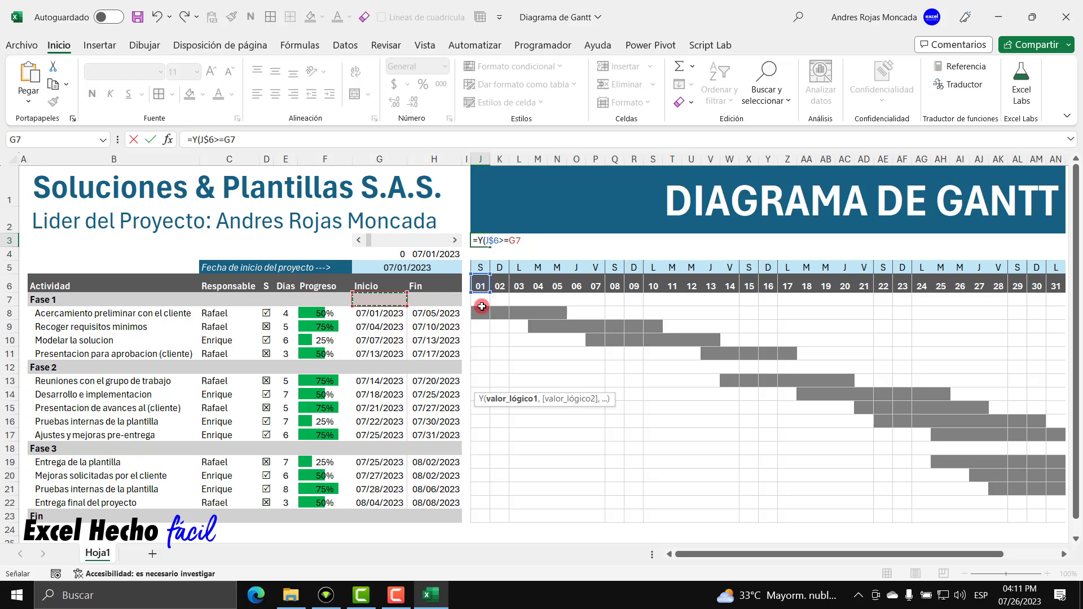
left_click(508, 240)
type("$")
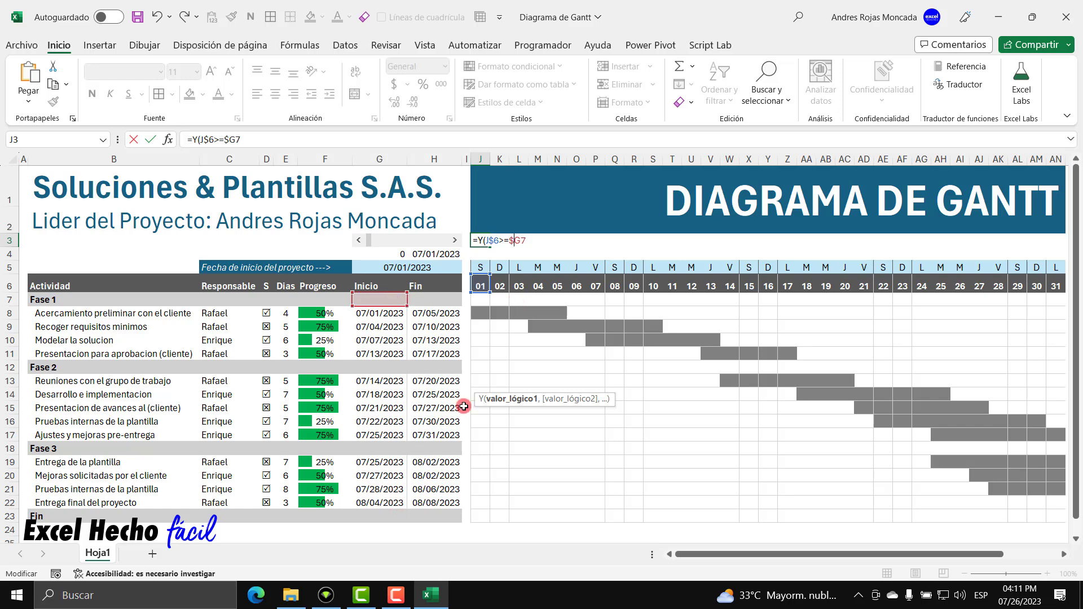
key("Return")
Reopen J3 and extend the formula with ,($H7 for the task end date.
left_click(480, 244)
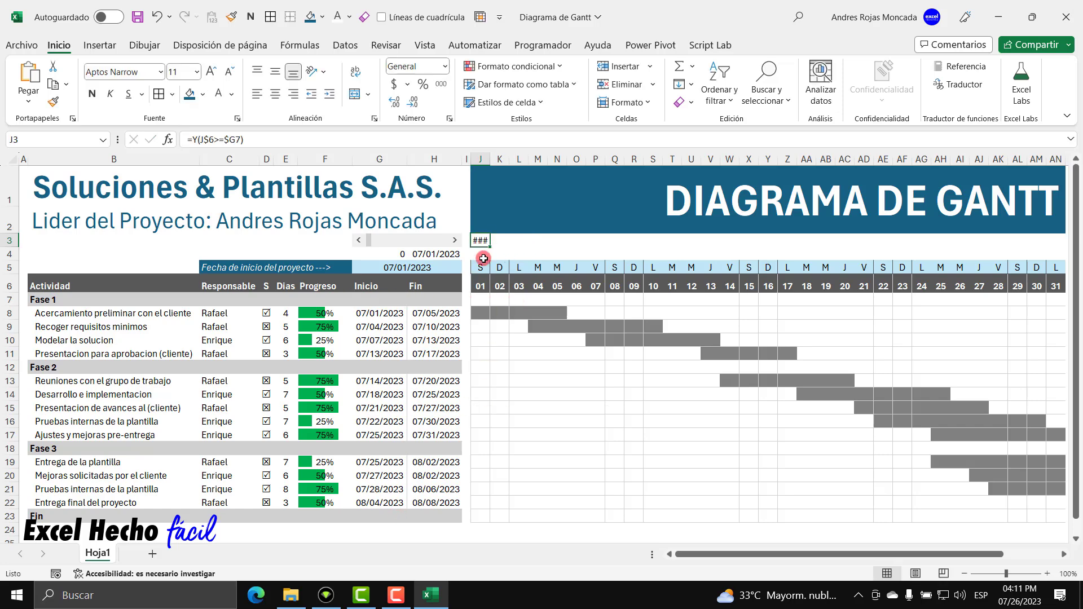
key("F2")
key("BackSpace")
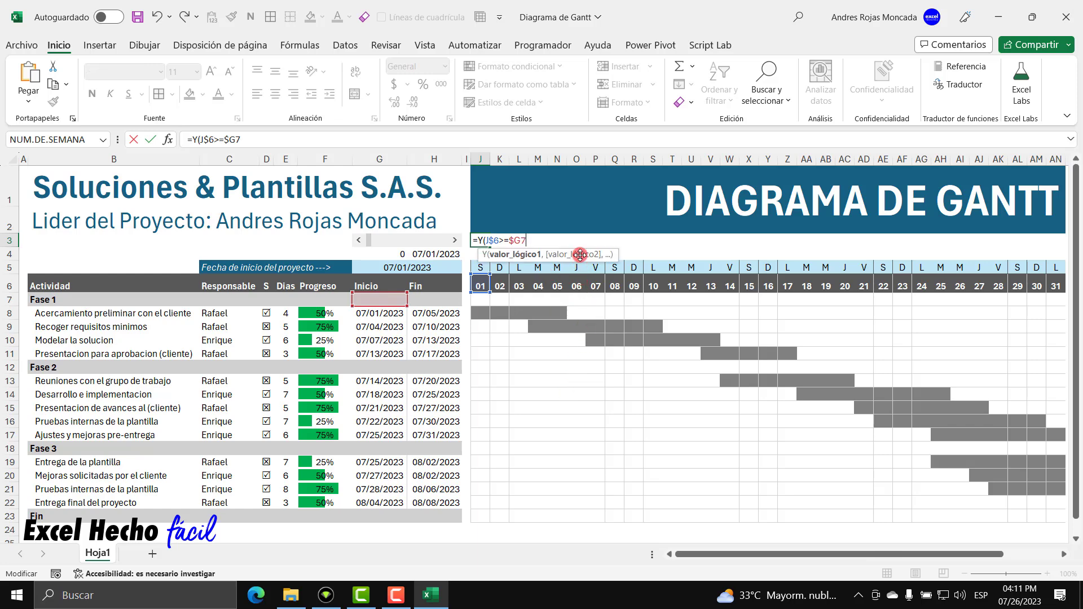
left_click_drag(580, 254, 579, 400)
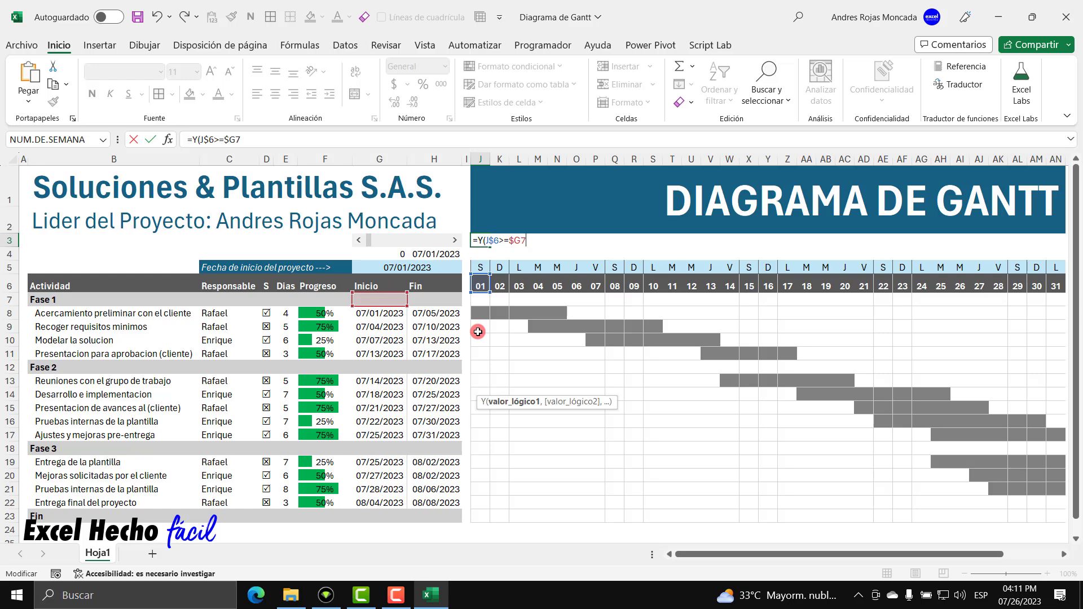
type(",")
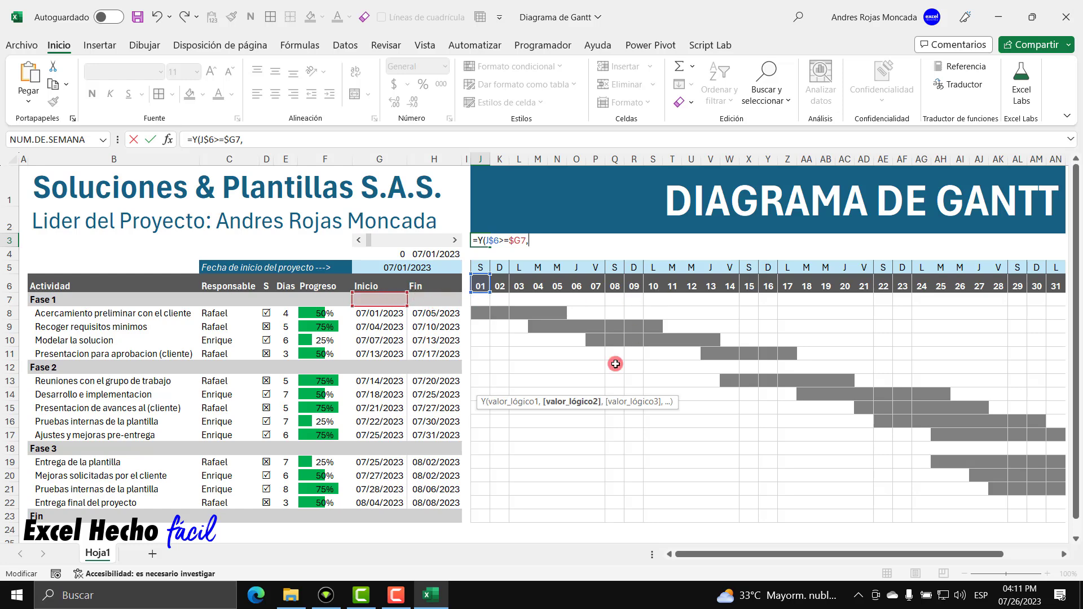
type("(")
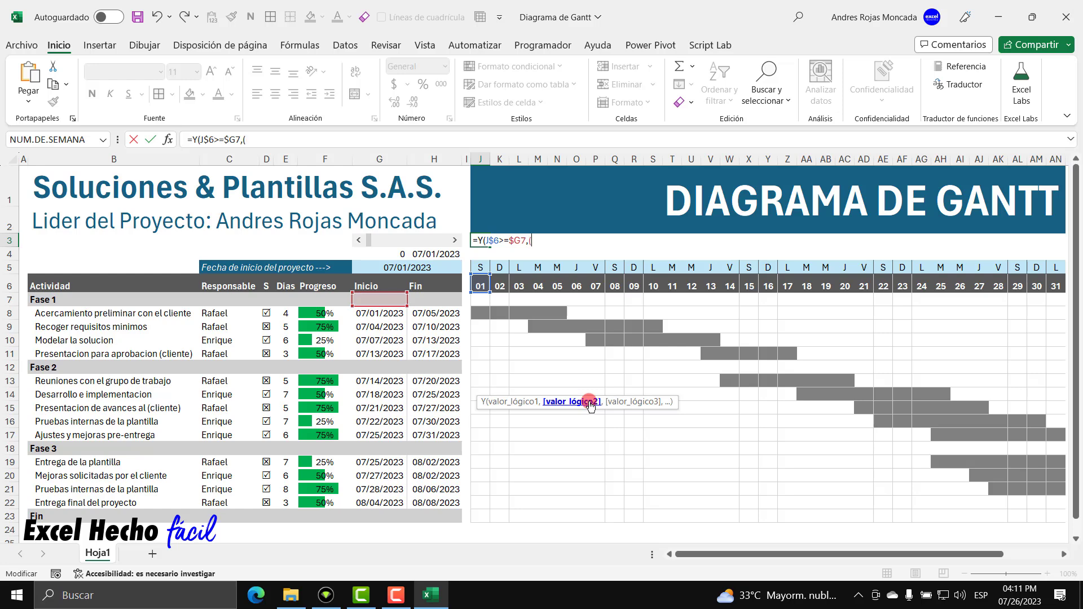
left_click(446, 299)
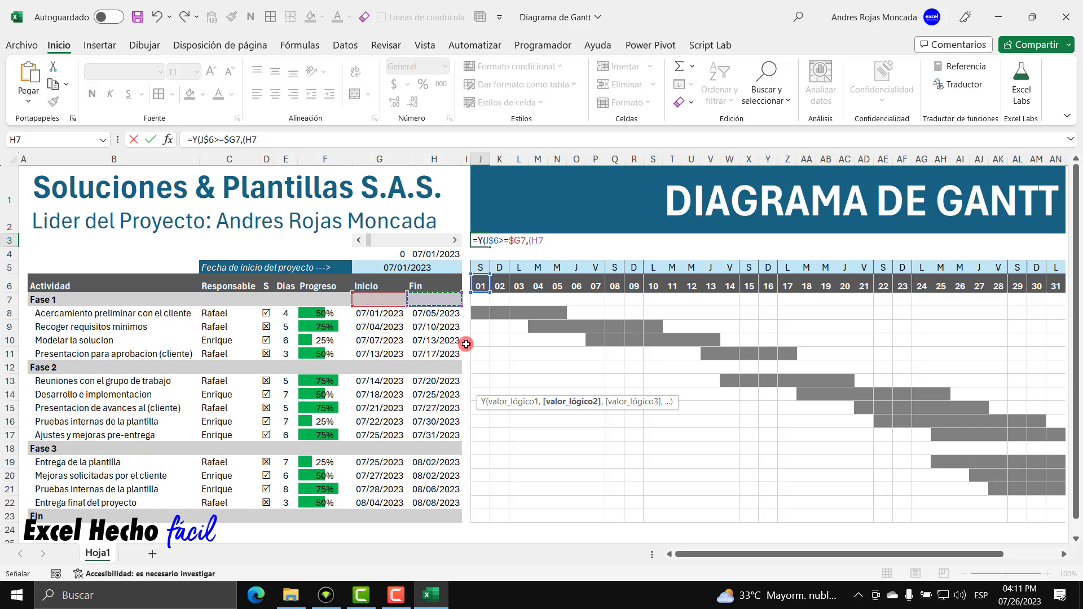
left_click(530, 241)
Extend J3's formula with (($H7-$G7)*$F7), multiplying the task duration by its progress.
type("$")
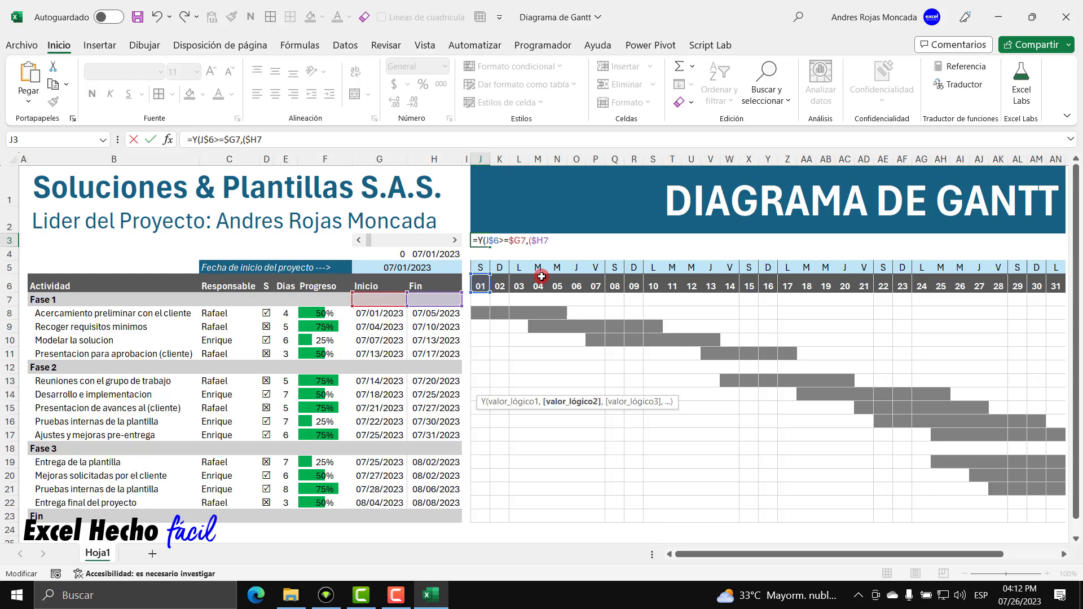
left_click(553, 241)
left_click(365, 298)
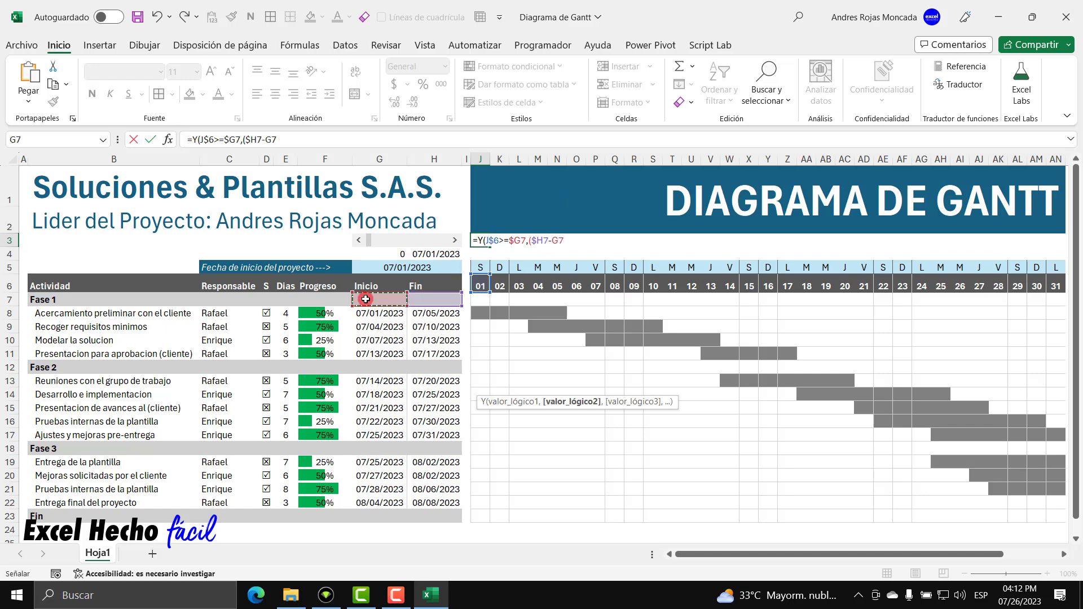
left_click(551, 239)
type("$G7")
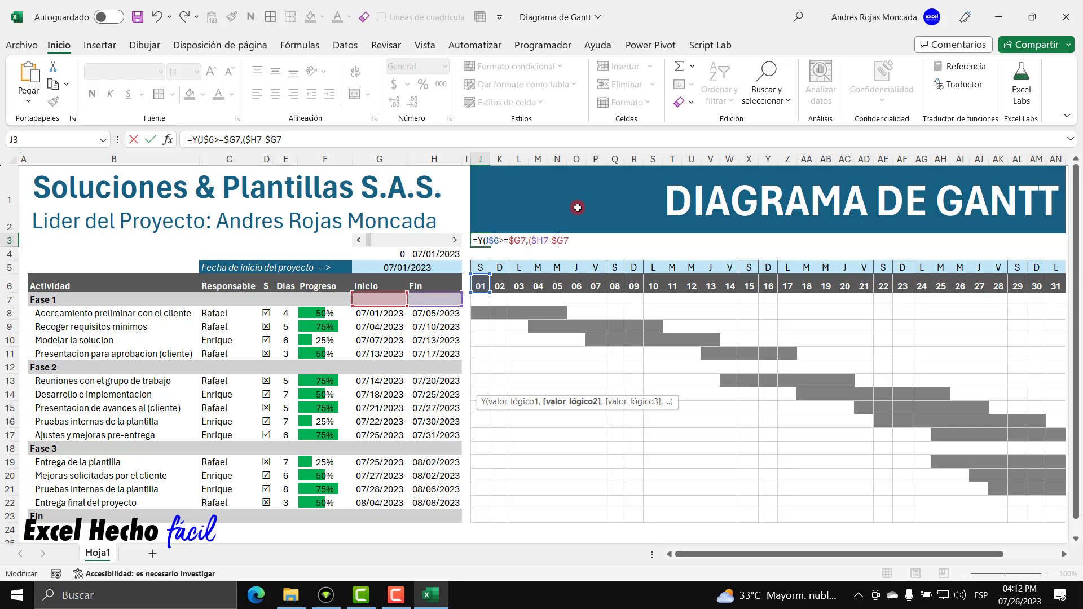
type(")*")
left_click(308, 299)
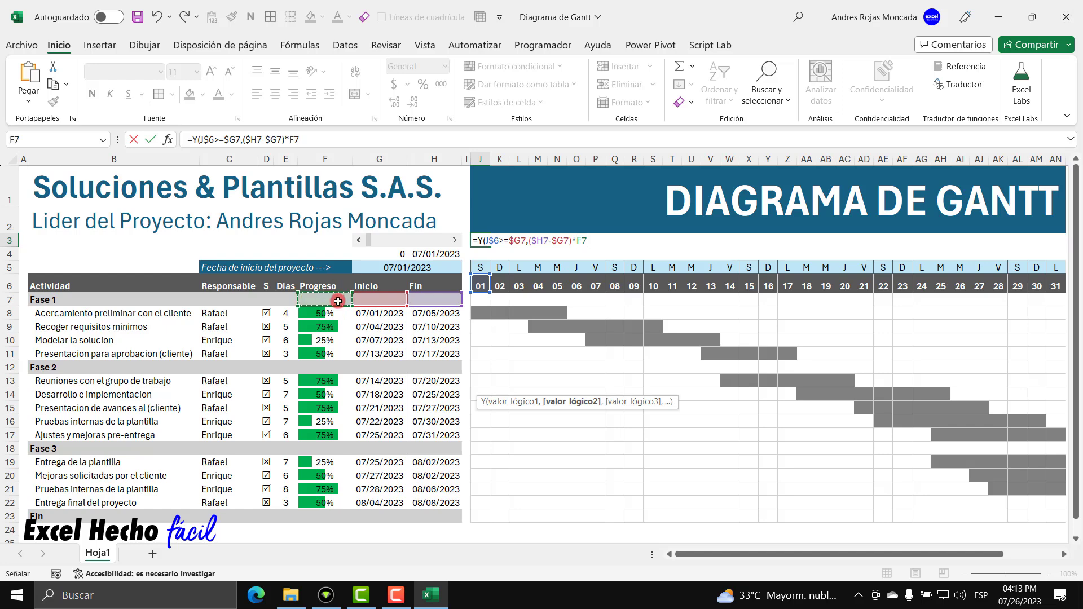
left_click(582, 243)
left_click(582, 253)
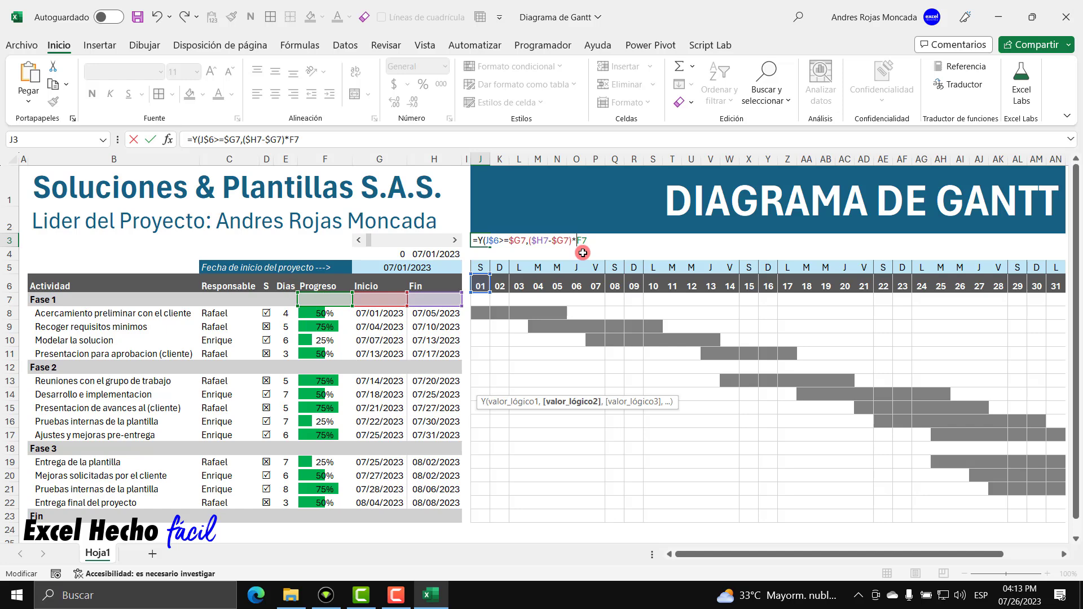
type("$G7,(")
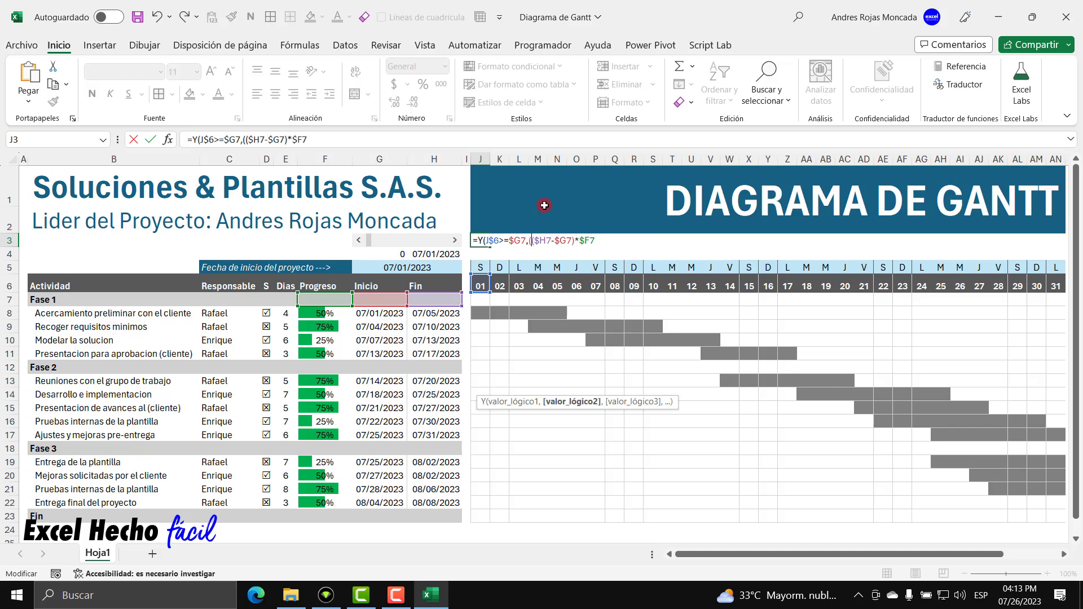
key("End")
Wrap the duration-times-progress calculation in ENTERO and add +$G7 after it.
left_click(530, 242)
type("enter")
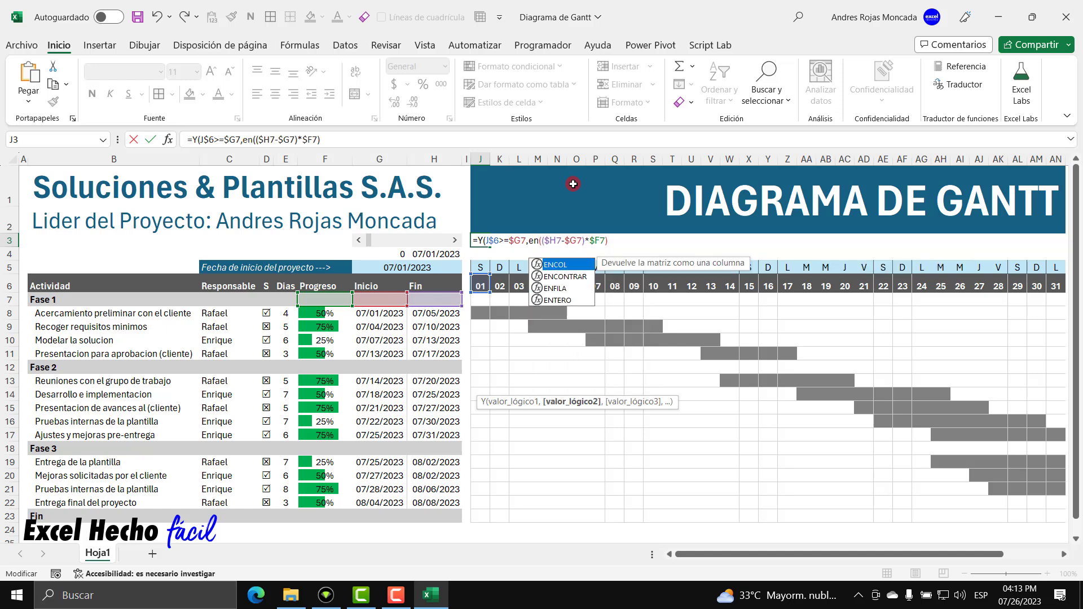
key("Tab")
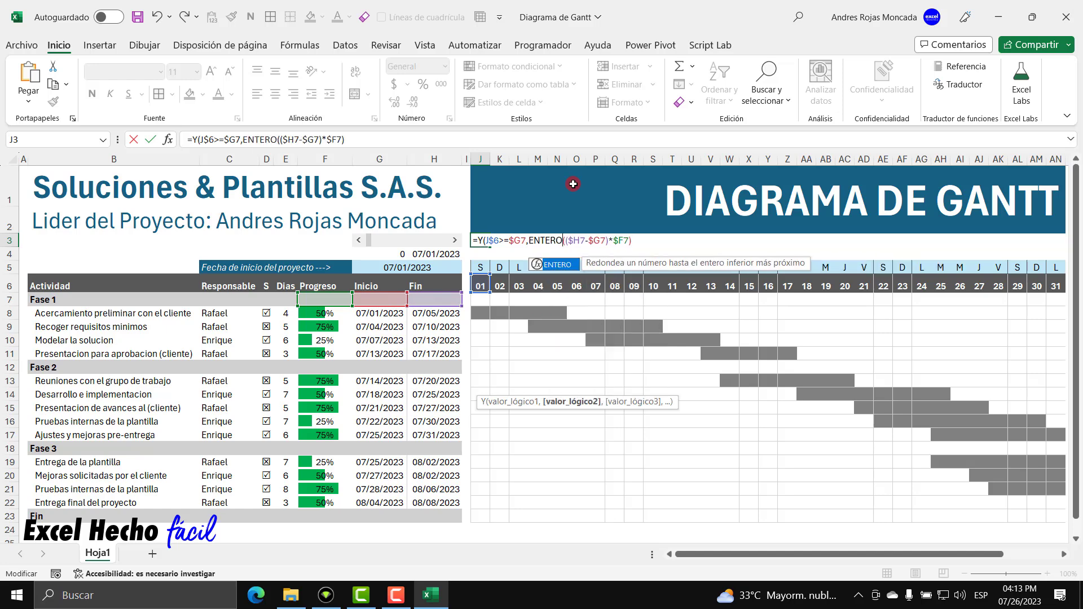
type("(")
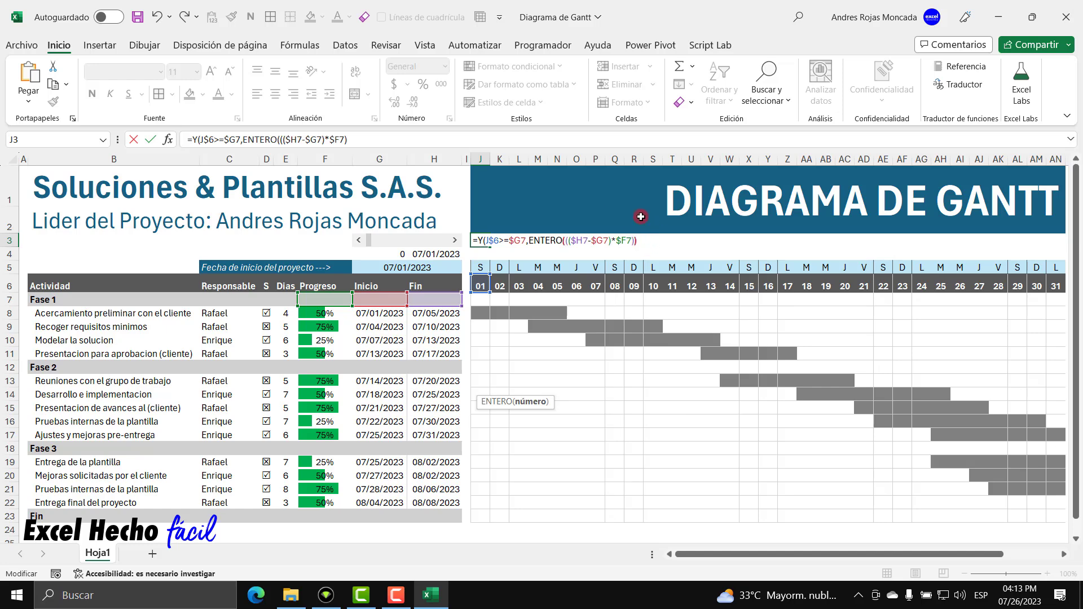
type(")")
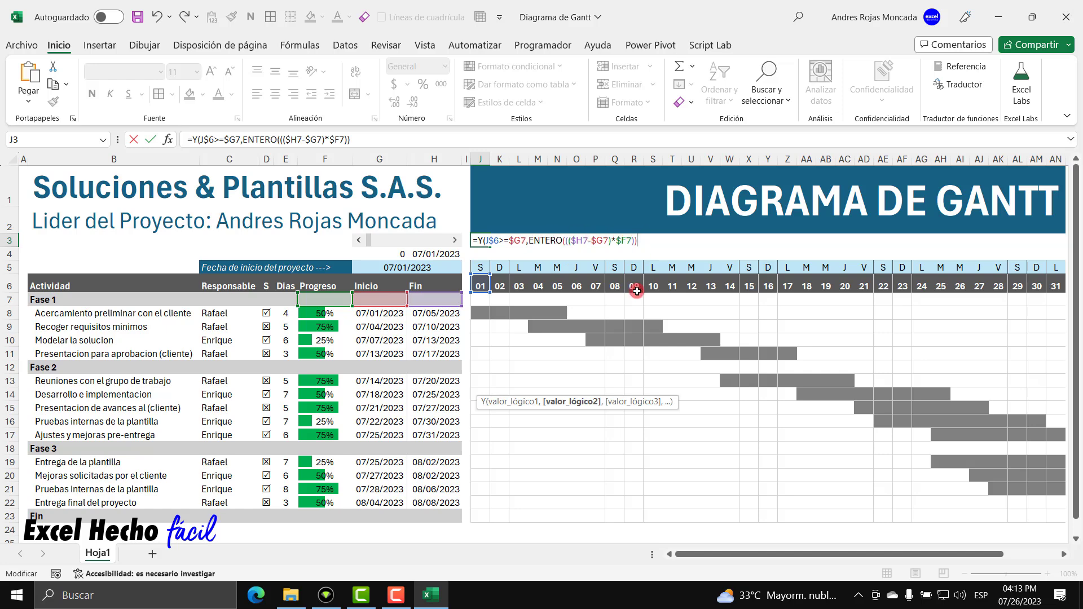
type("+")
left_click(385, 300)
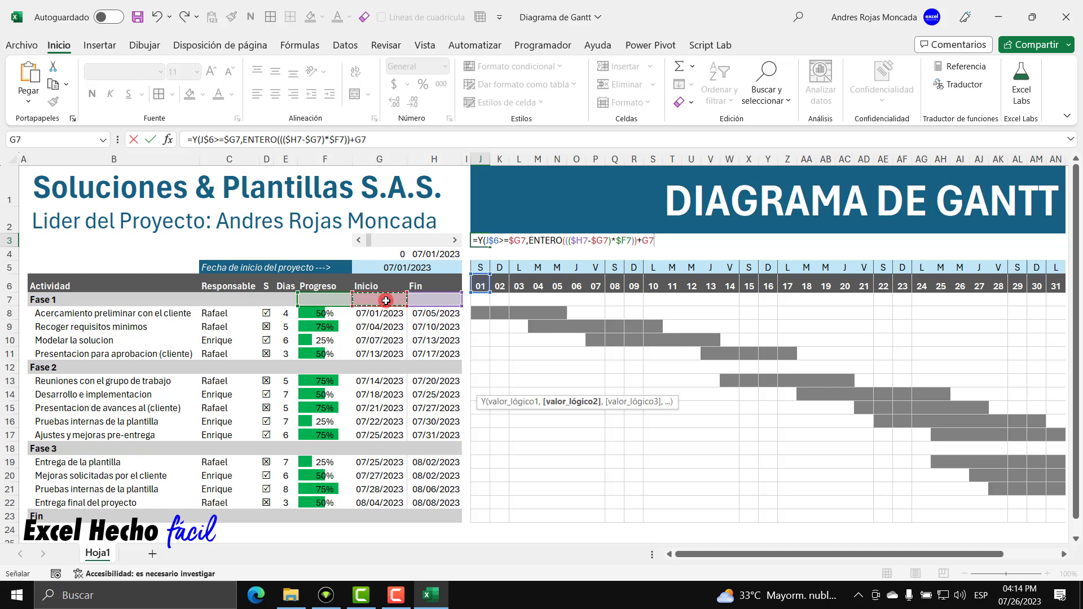
left_click(645, 241)
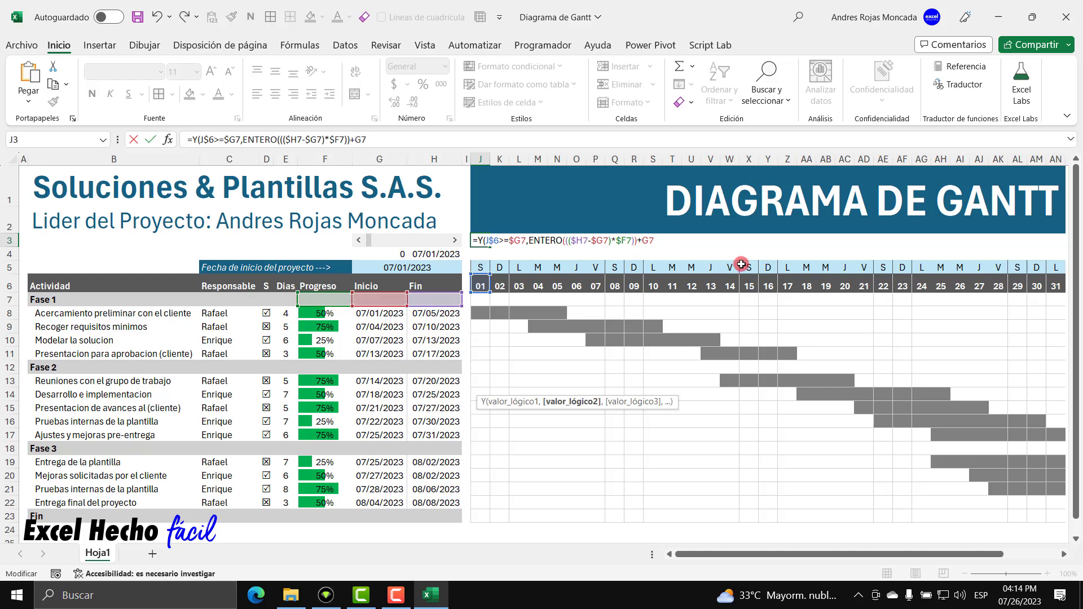
type("$")
left_click_drag(529, 241, 628, 232)
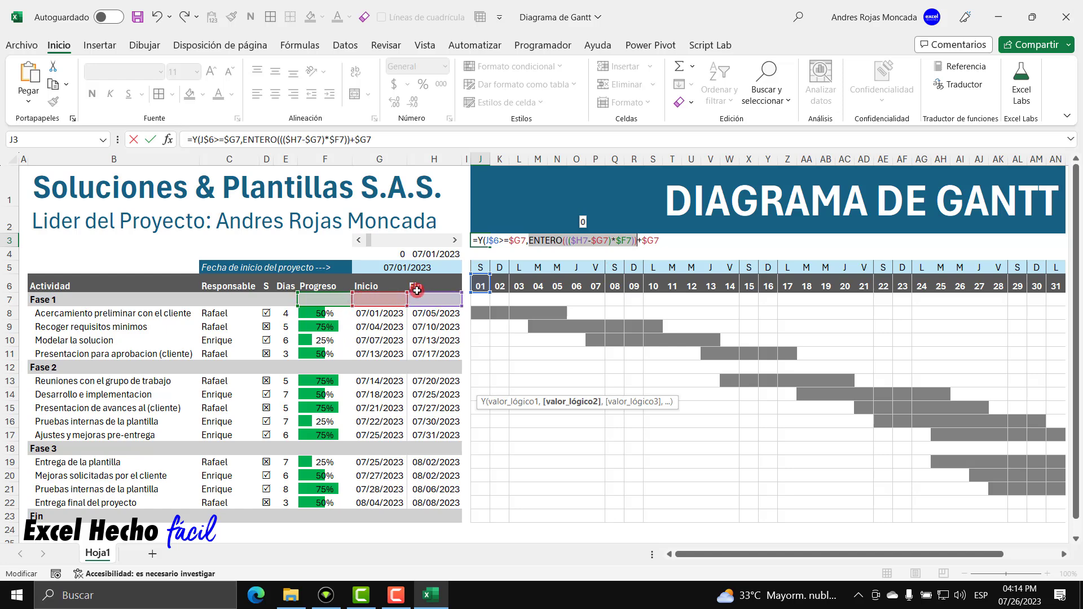
left_click_drag(641, 241, 531, 243)
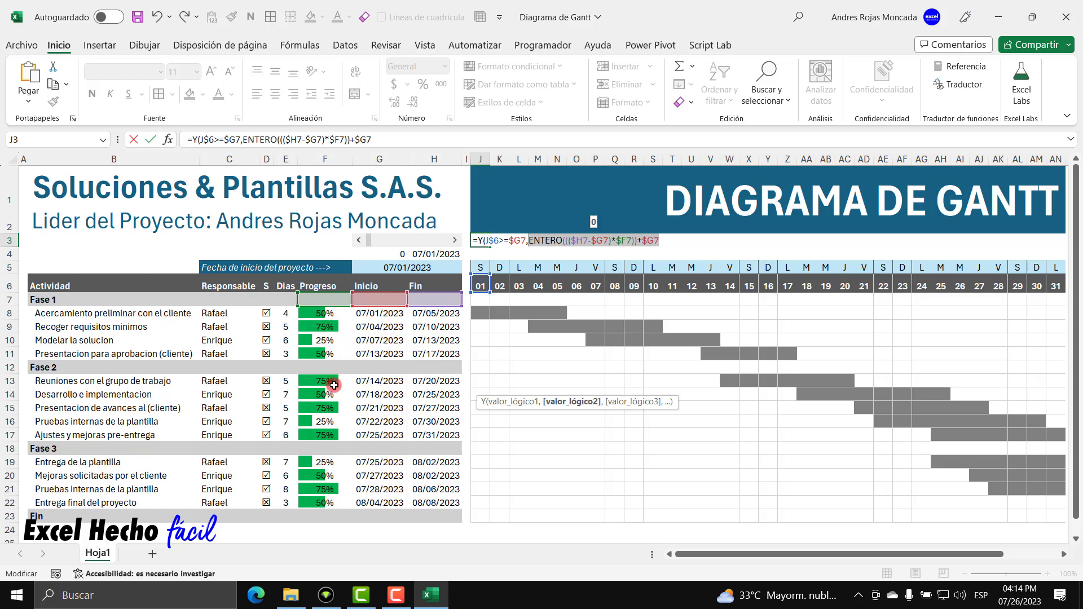
left_click(529, 241)
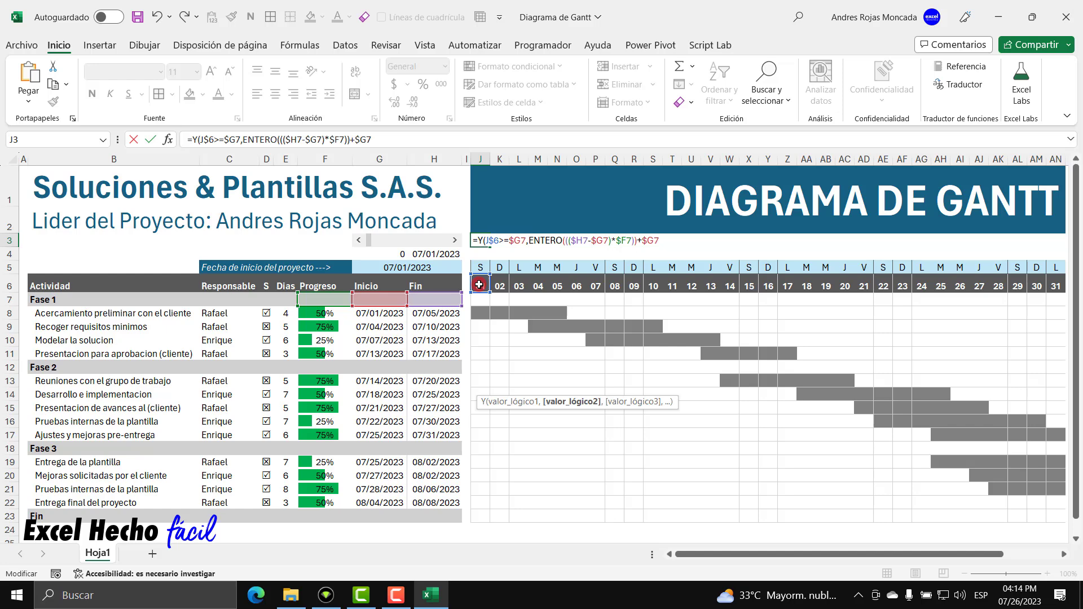
Insert J$6<= before ENTERO and close the formula with a final parenthesis.
left_click(478, 285)
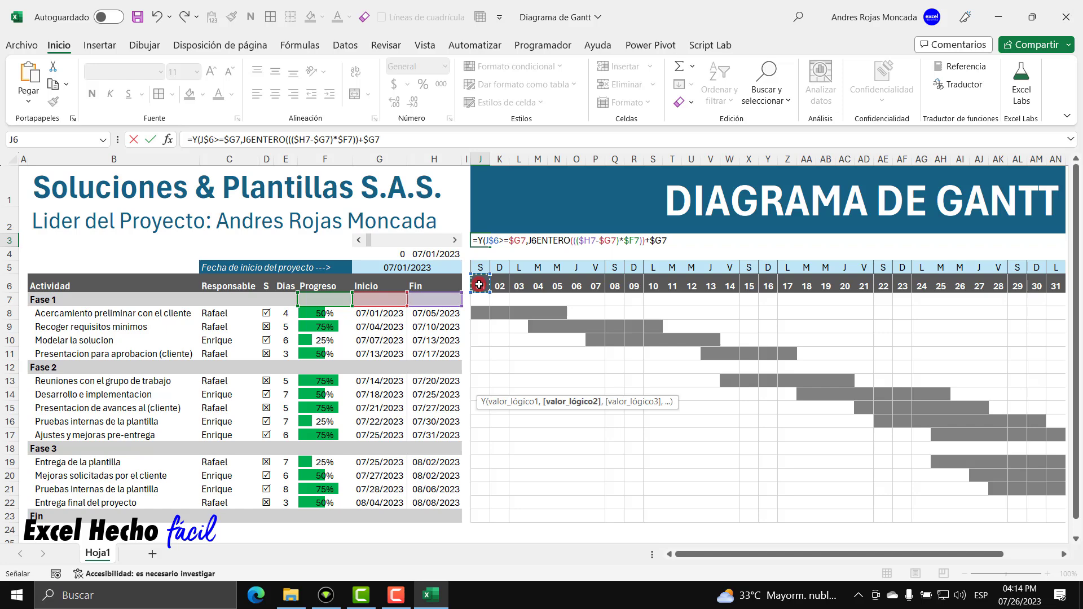
left_click(532, 242)
type("$6")
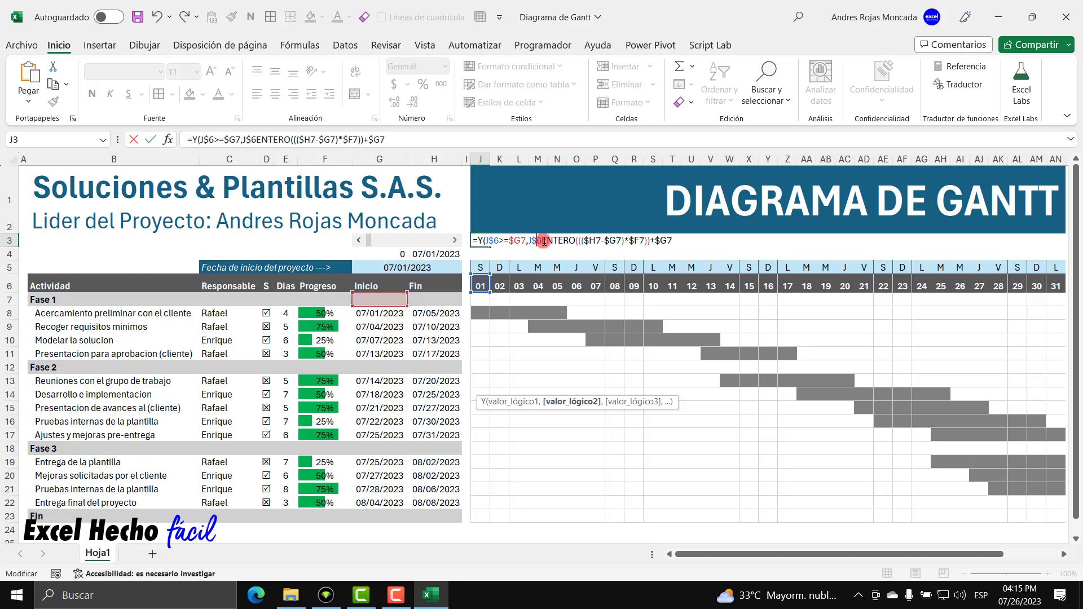
type("<=")
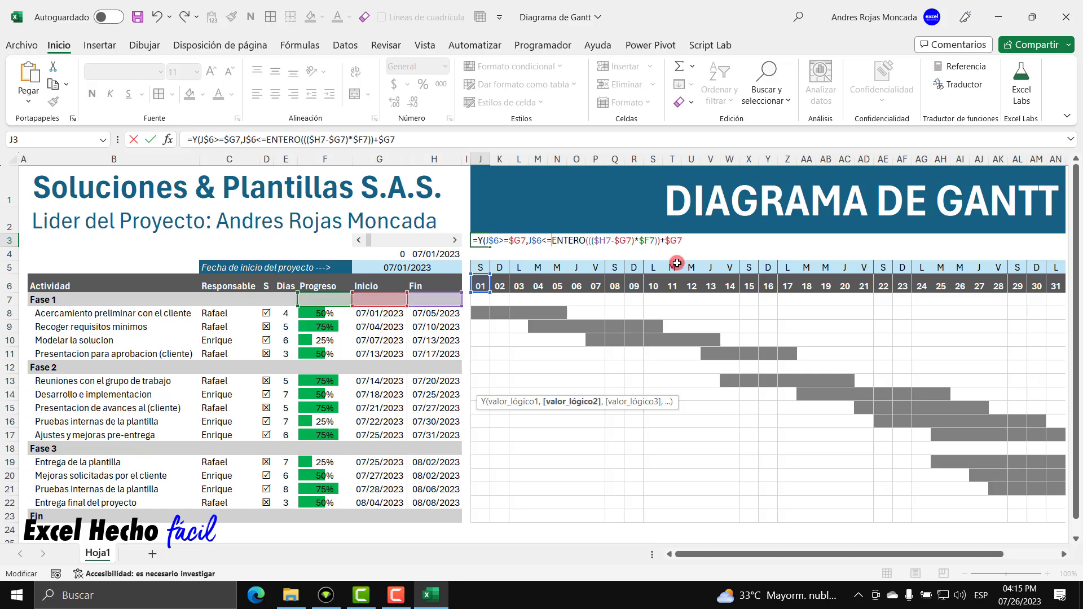
left_click_drag(553, 241, 661, 239)
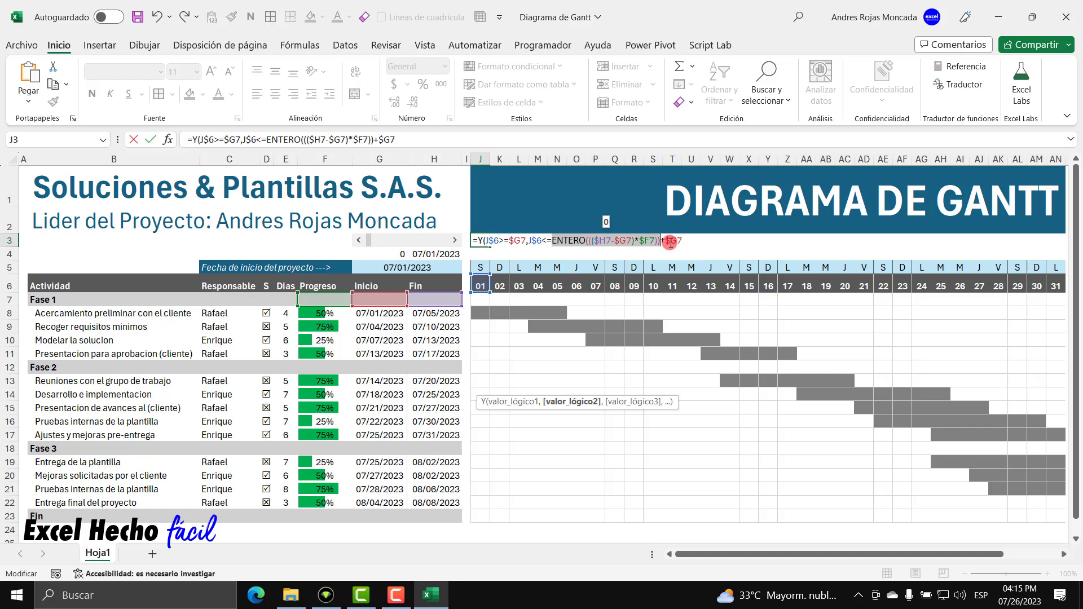
left_click(689, 242)
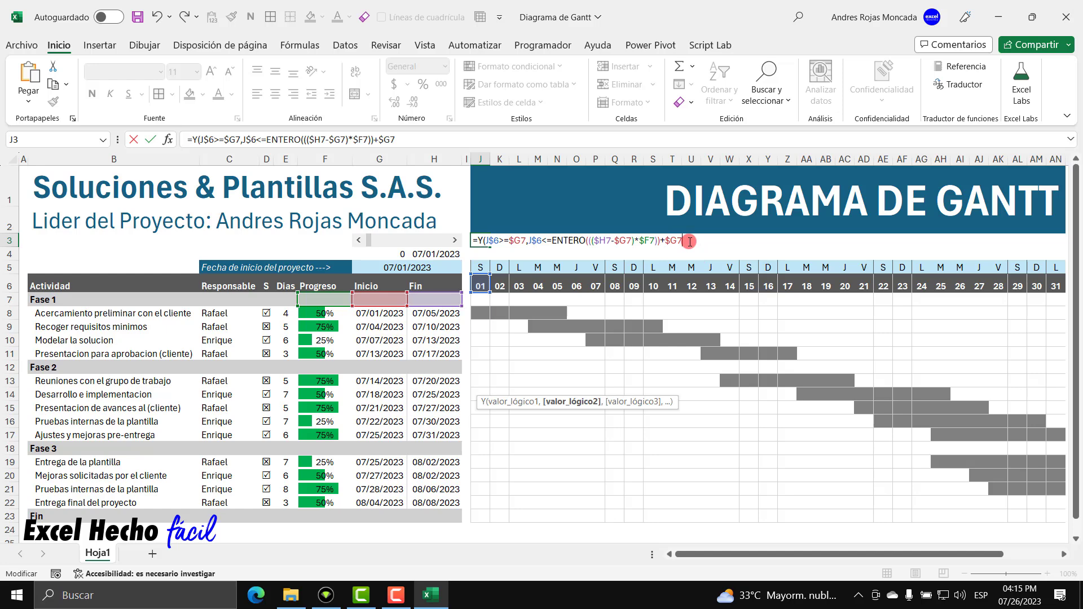
type(")")
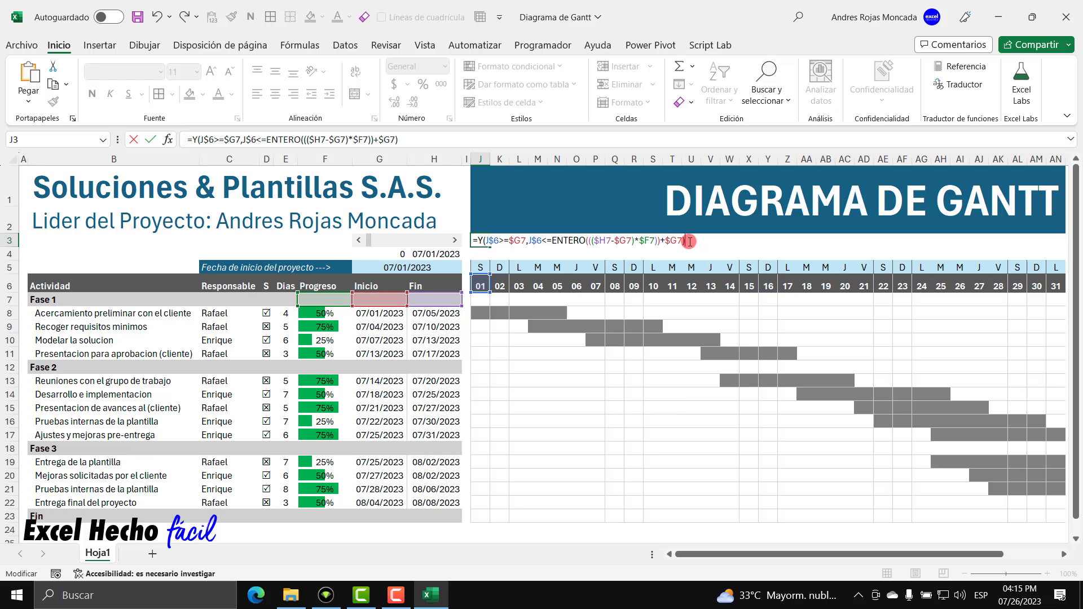
Copy the finished formula text, exit editing and clear helper cell J3.
left_click_drag(689, 241, 474, 230)
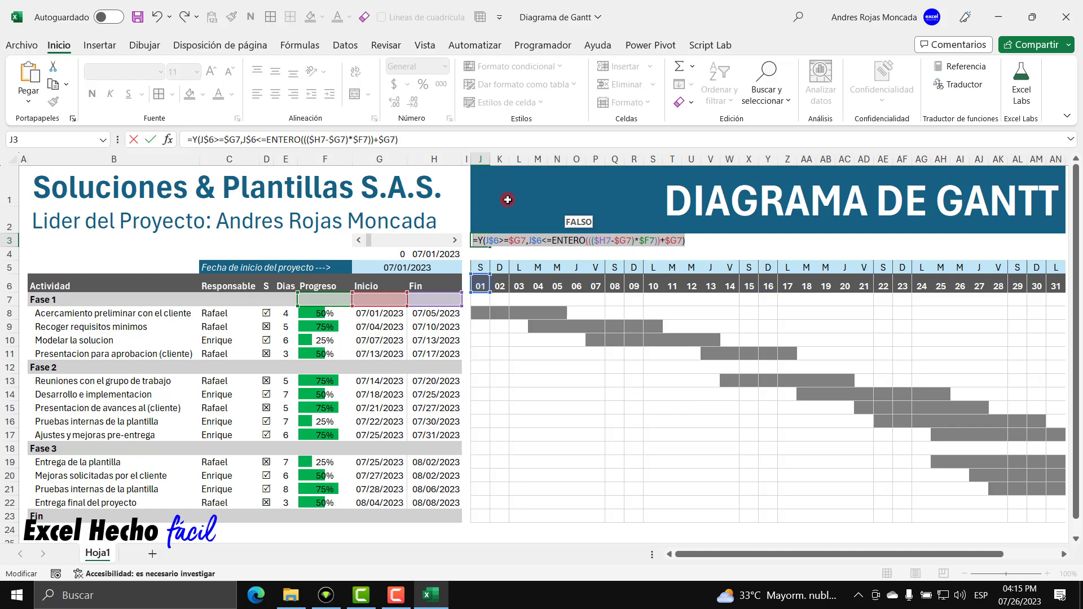
key("Escape")
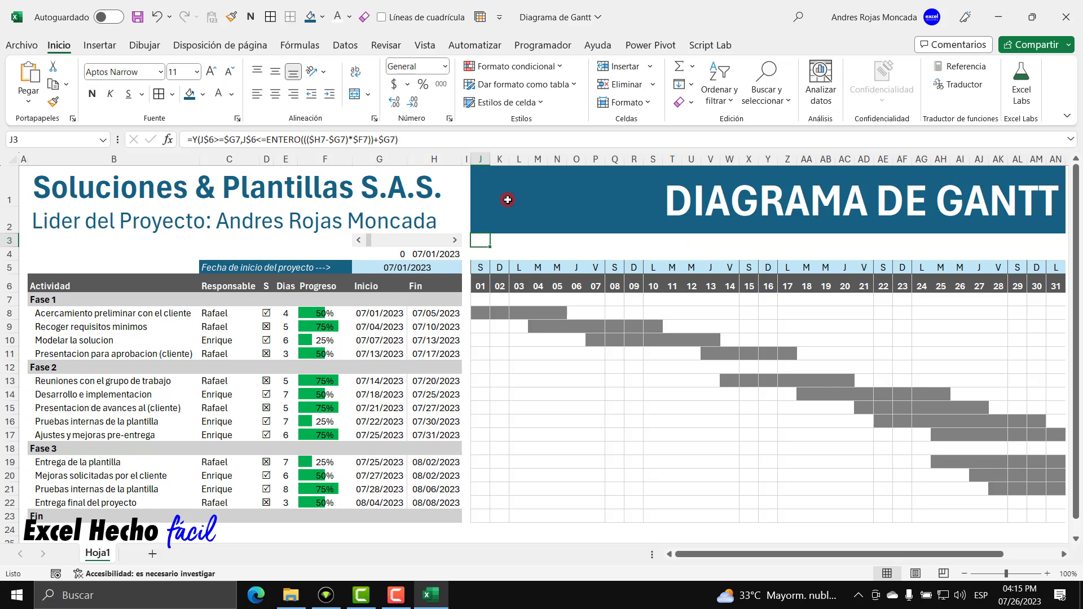
key("Delete")
Add a formula rule on J7:AN23 using the pasted progress formula with a green fill.
left_click_drag(480, 298, 1056, 516)
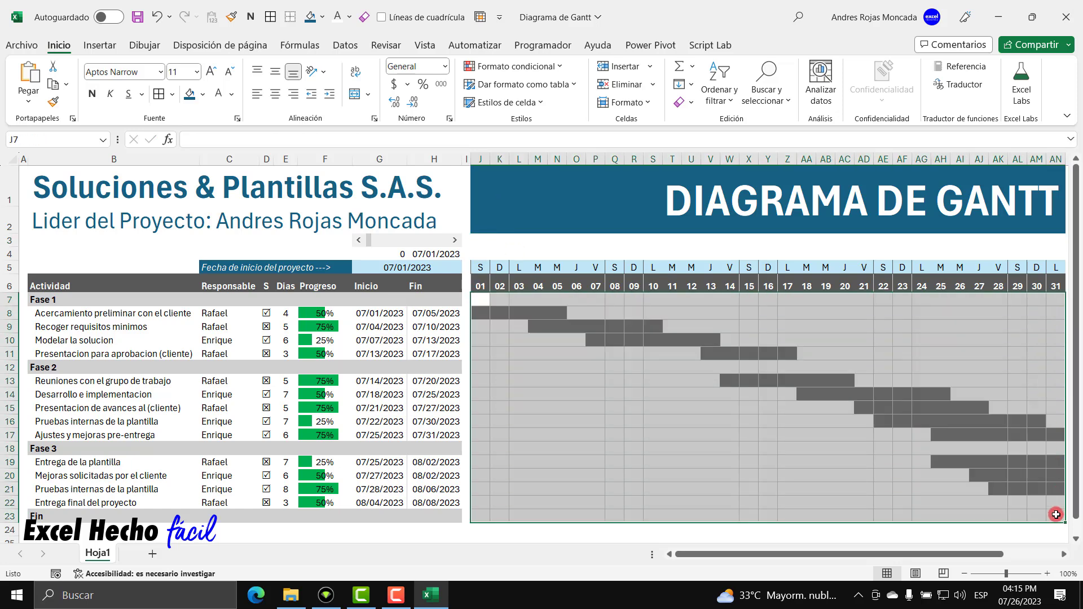
left_click(546, 73)
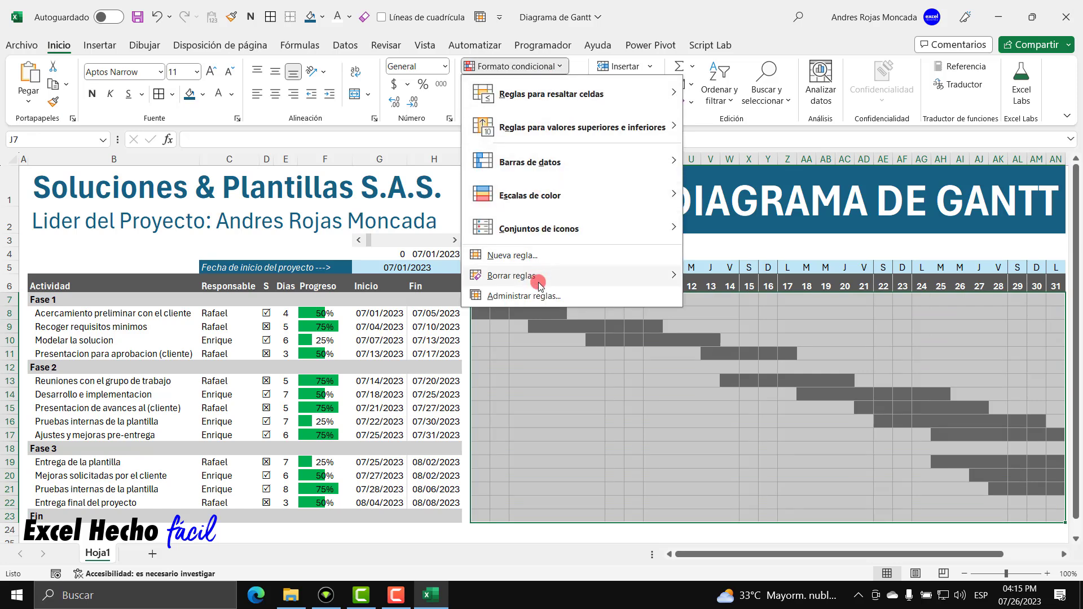
left_click(539, 296)
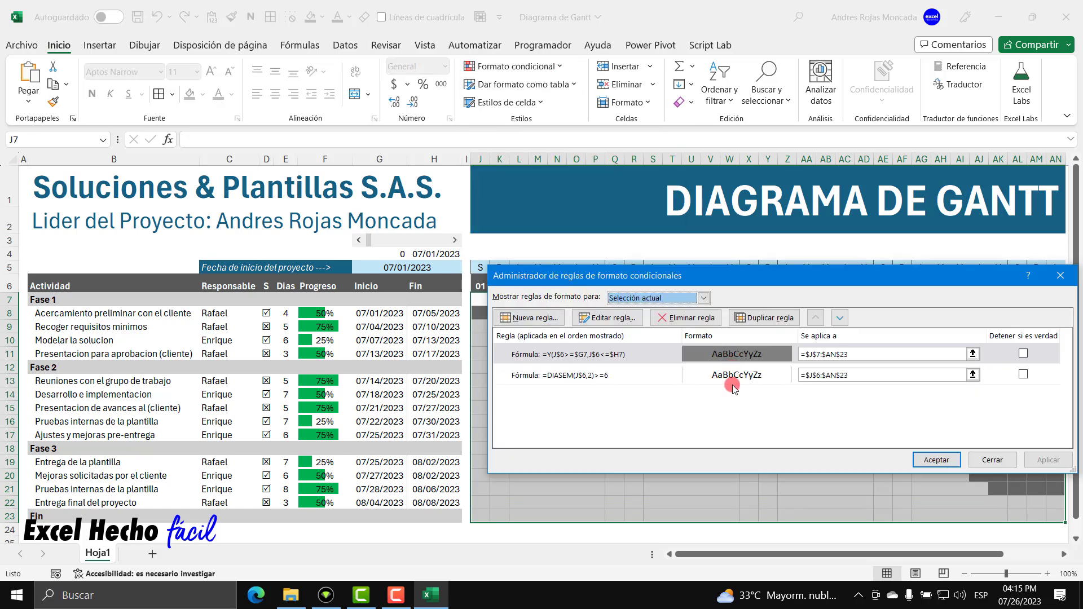
left_click(527, 317)
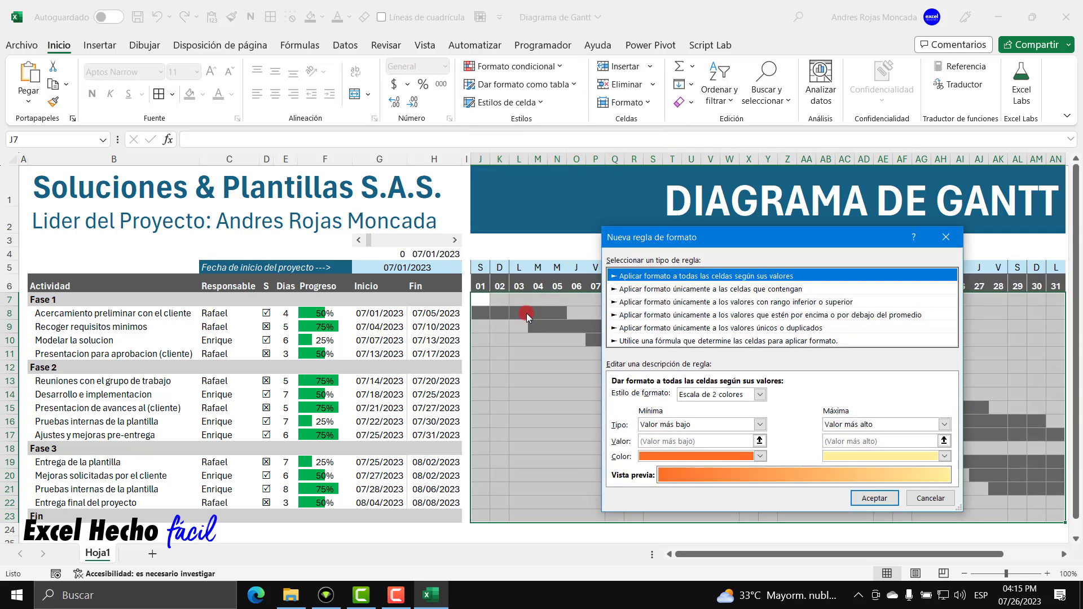
left_click(689, 341)
left_click(709, 399)
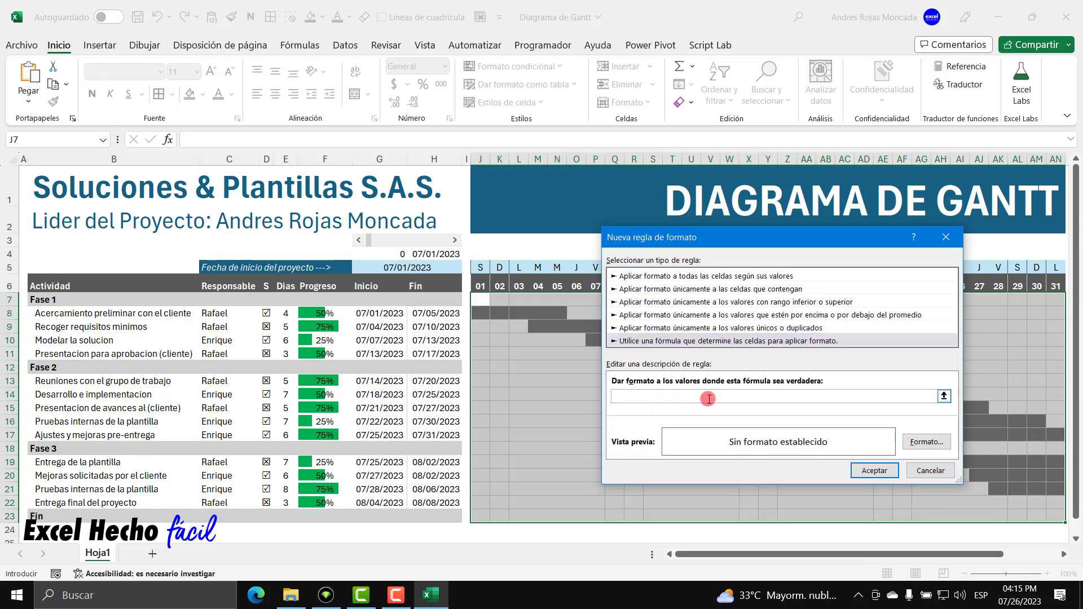
type("=Y(J$6>=$G7,J$6<=ENTERO(($H7-$G7)*$F7))+$G7)")
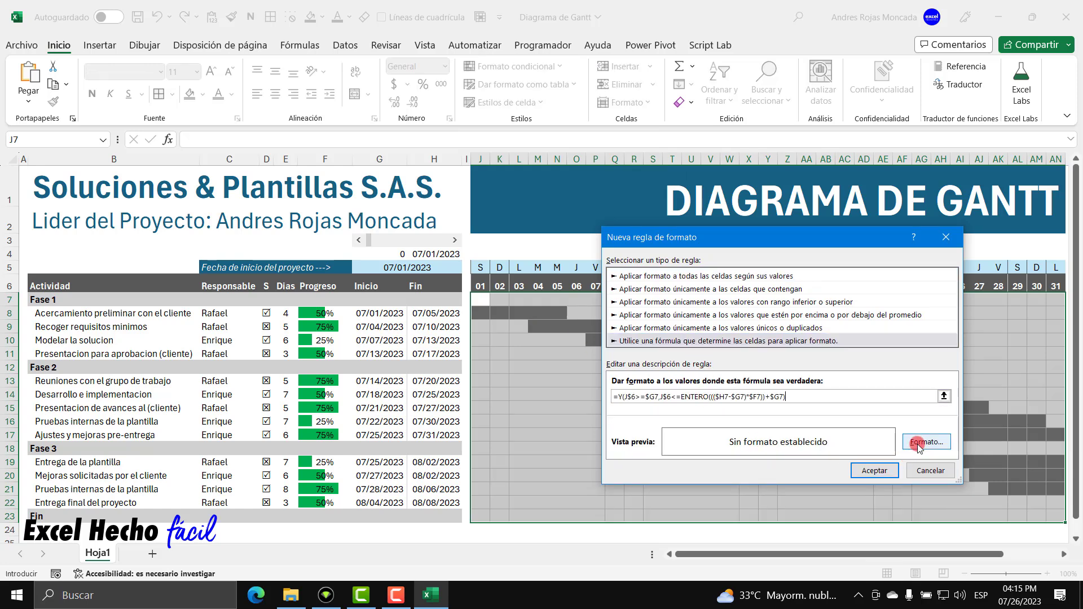
left_click(920, 443)
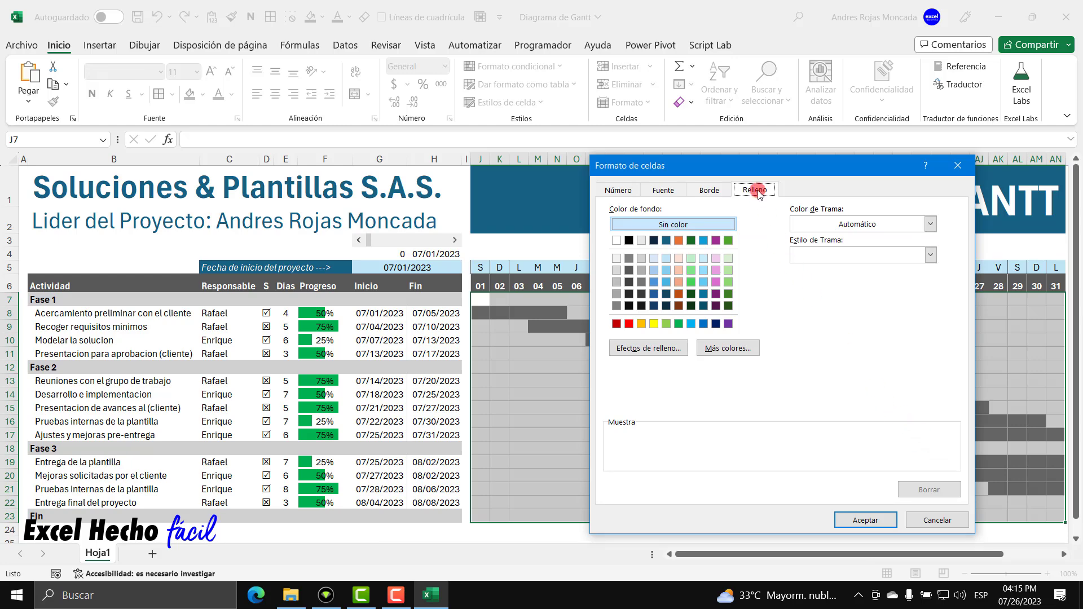
left_click(679, 324)
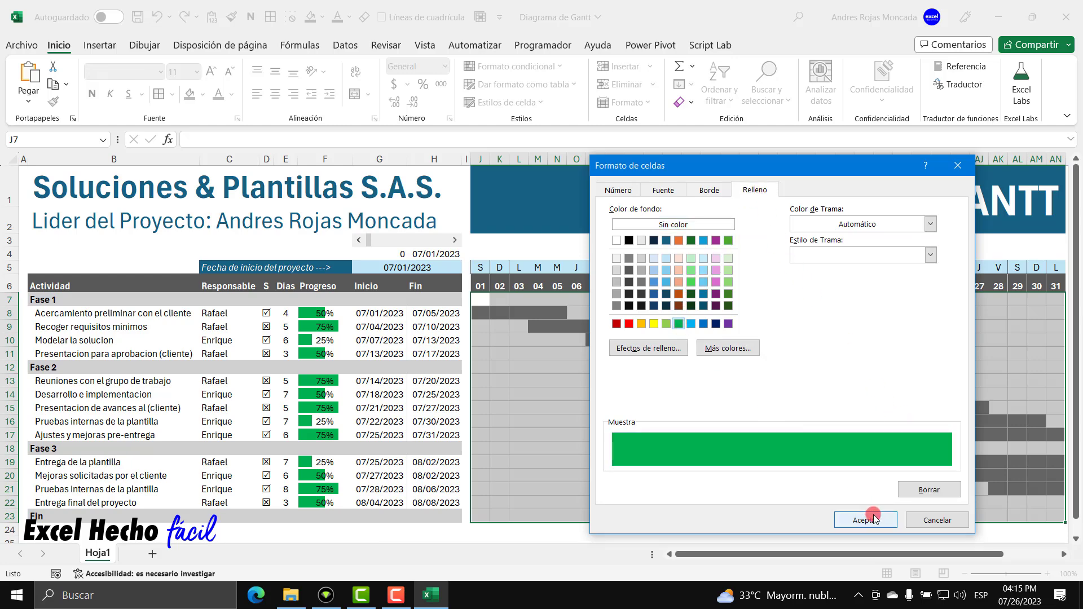
left_click(865, 519)
left_click(869, 472)
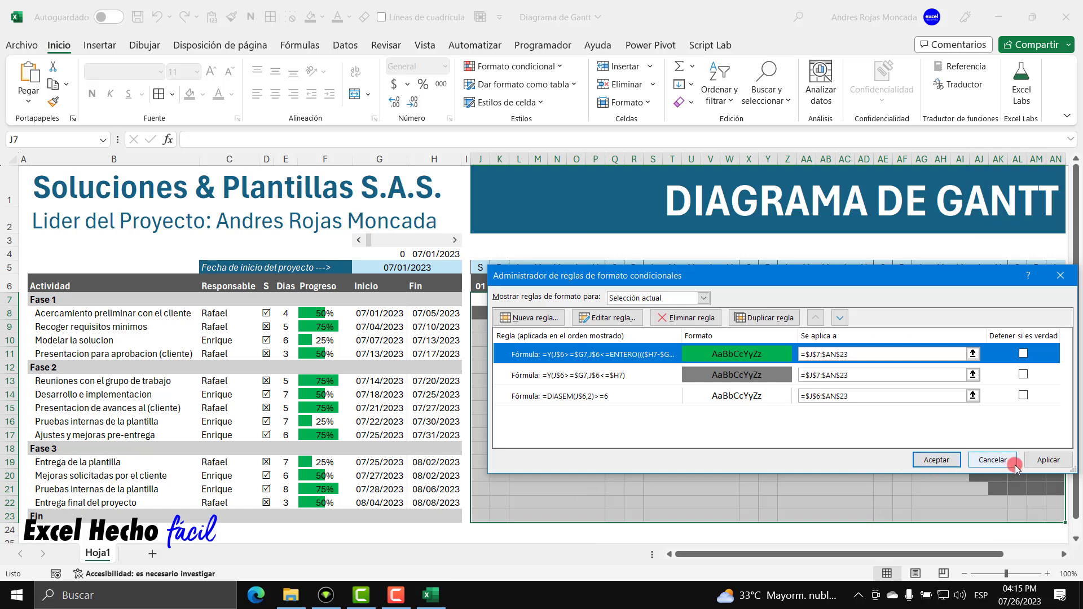
left_click(1047, 460)
left_click(936, 458)
left_click(653, 340)
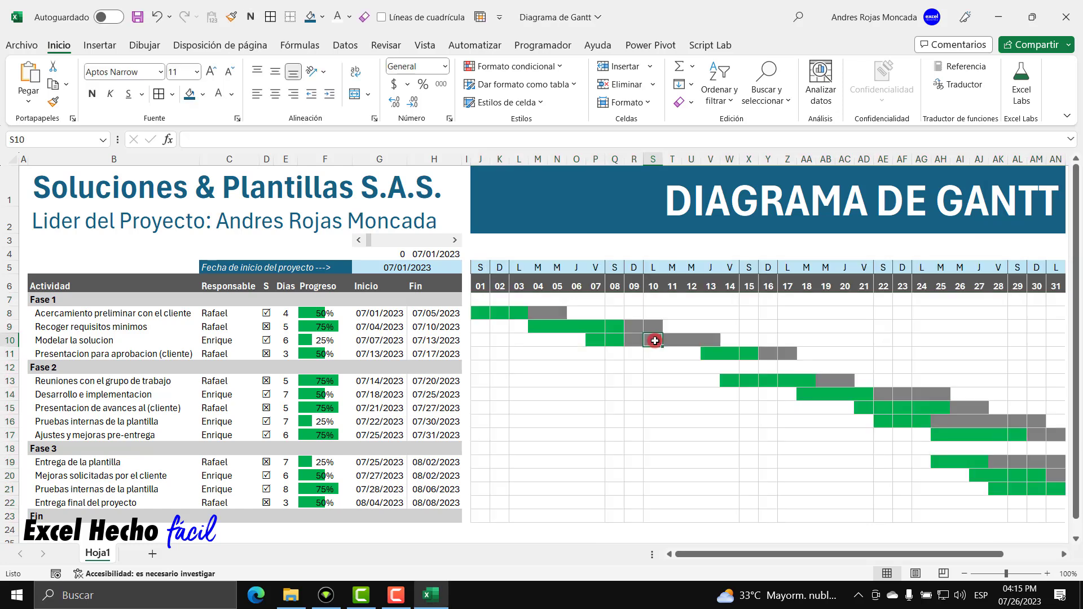
left_click_drag(457, 244, 457, 244)
left_click(359, 241)
left_click_drag(359, 241, 359, 242)
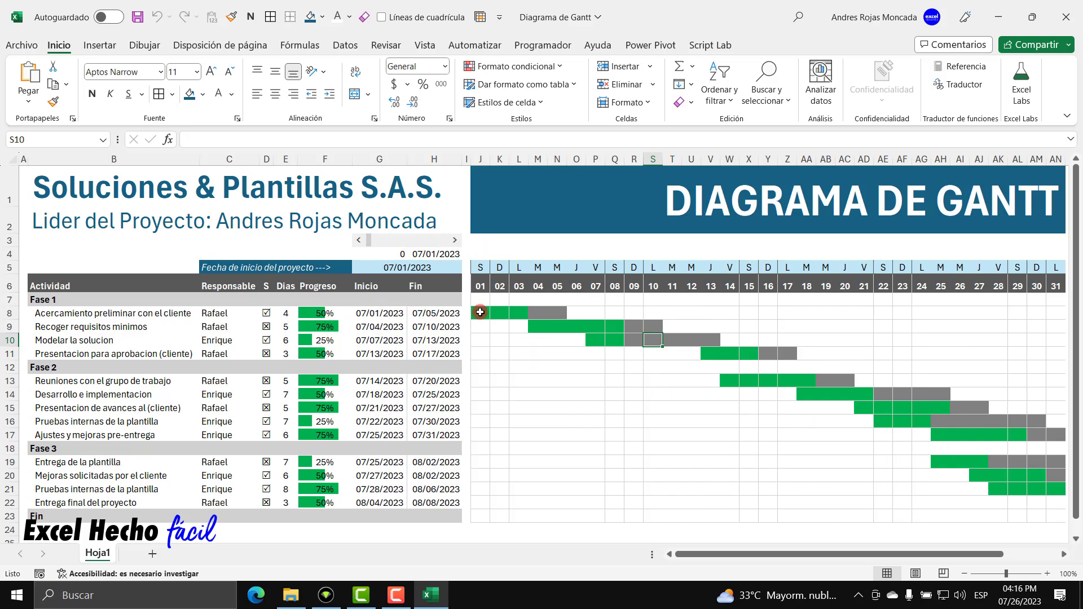
left_click(482, 315)
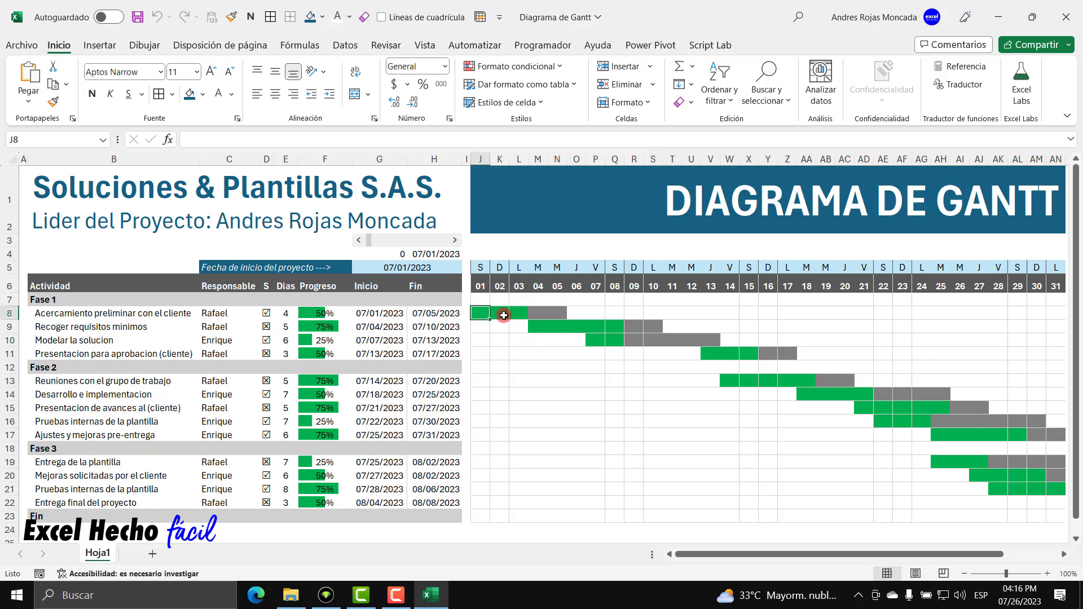
left_click(523, 314)
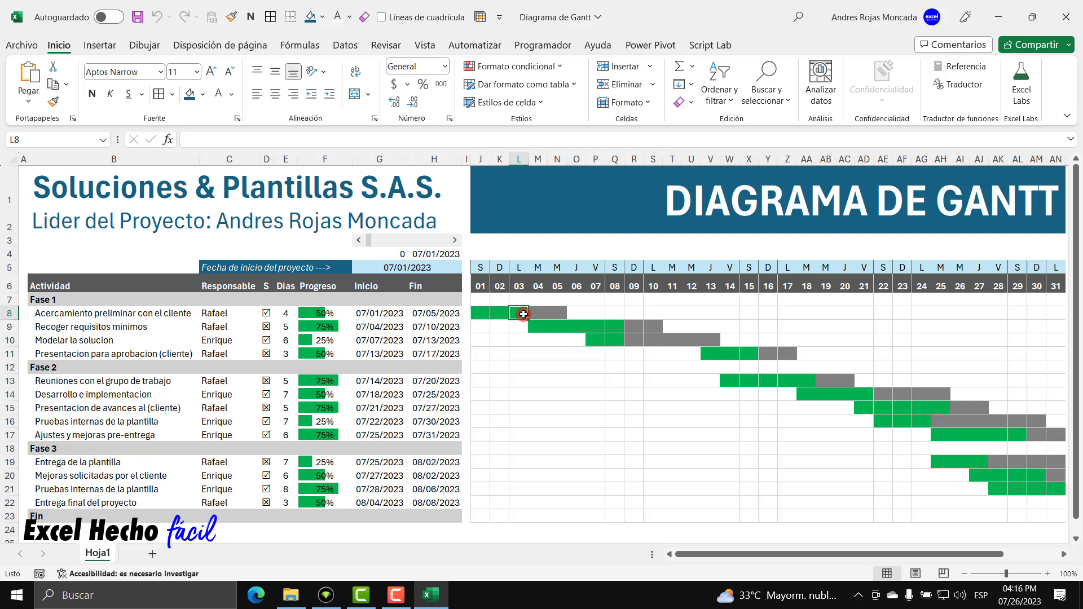
left_click(539, 314)
left_click(558, 314)
left_click(481, 312)
left_click(517, 312, "ctrl")
left_click(537, 314, "ctrl")
left_click(558, 313, "ctrl")
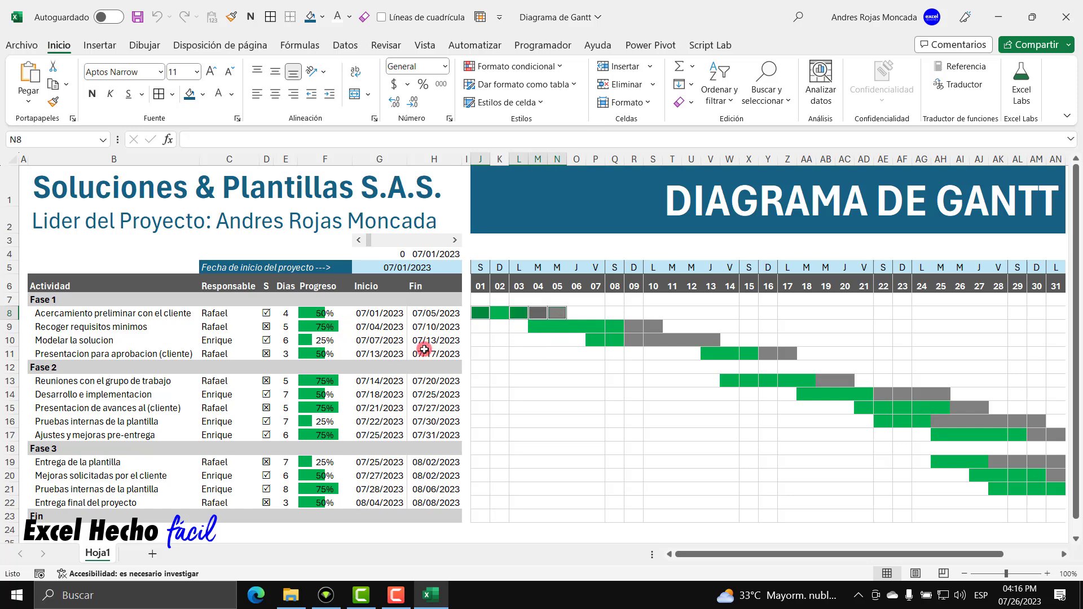
left_click(480, 312)
left_click(518, 314, "ctrl")
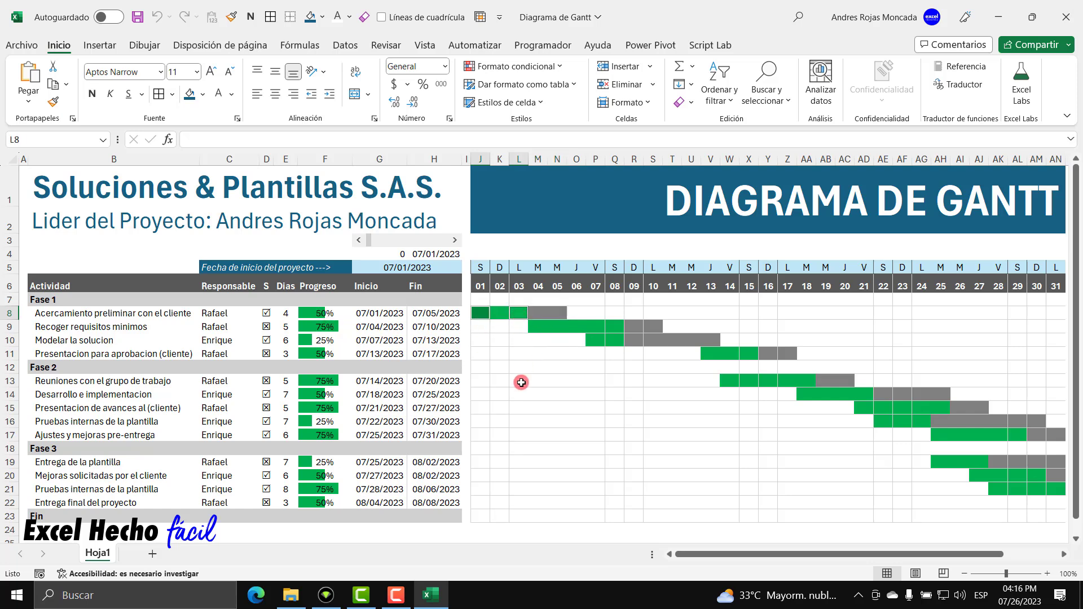
left_click_drag(538, 313, 557, 313)
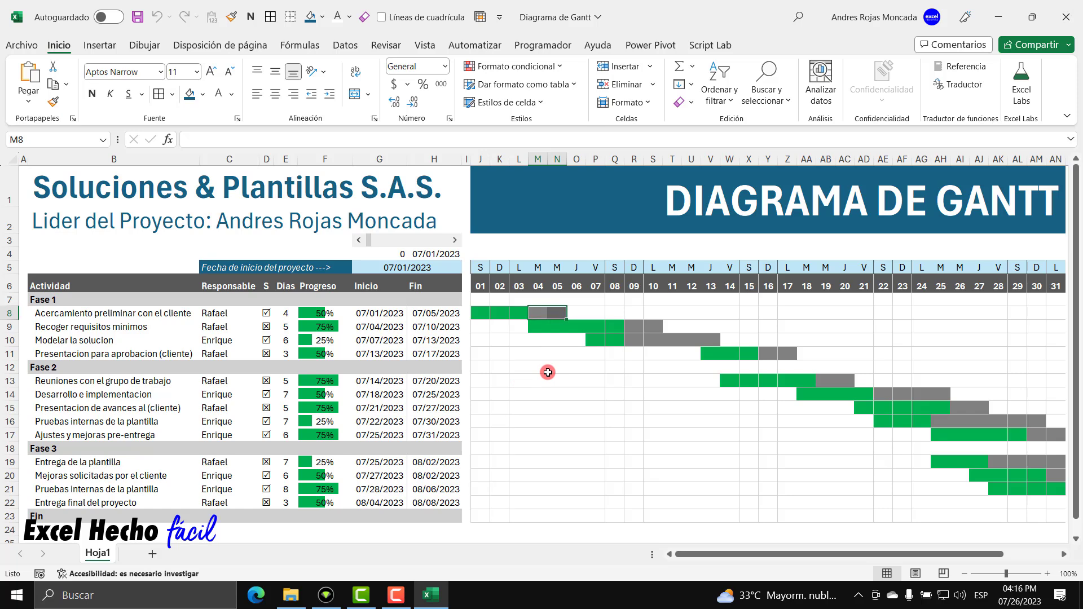
left_click(499, 314)
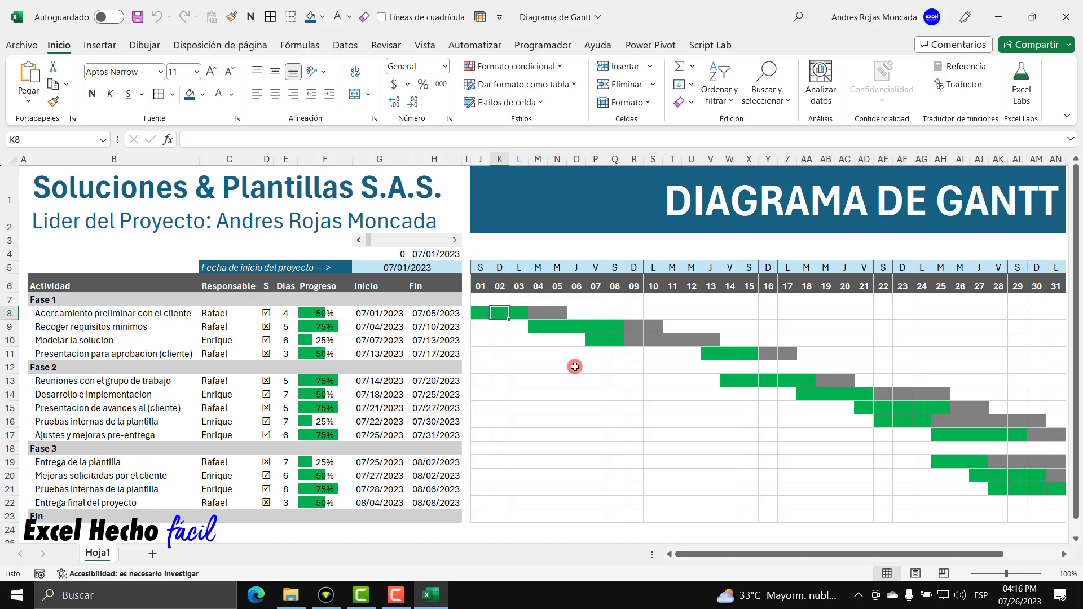
left_click(480, 241)
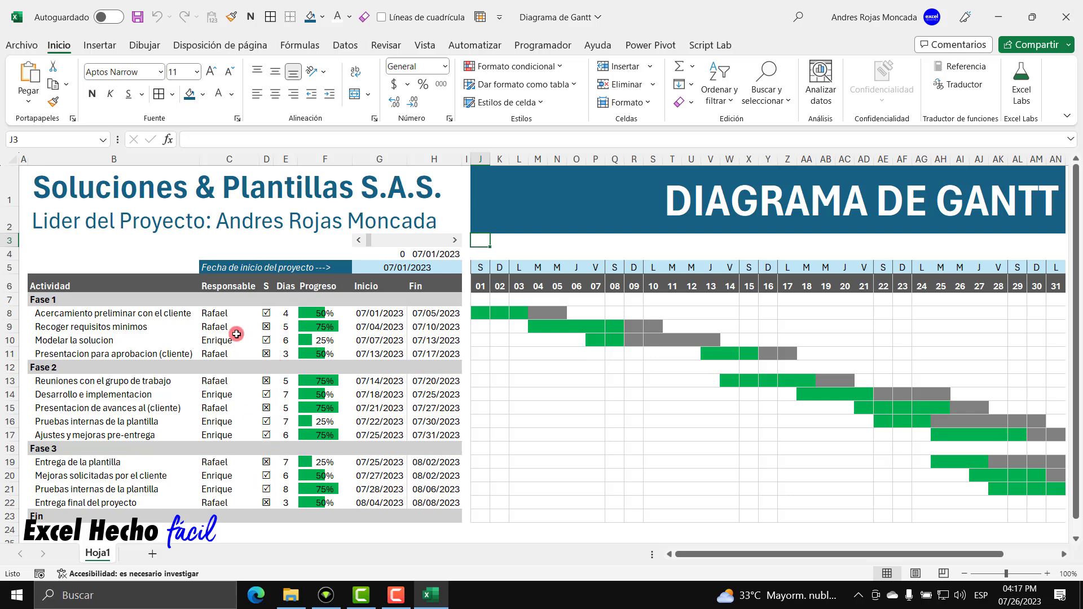
left_click(265, 313)
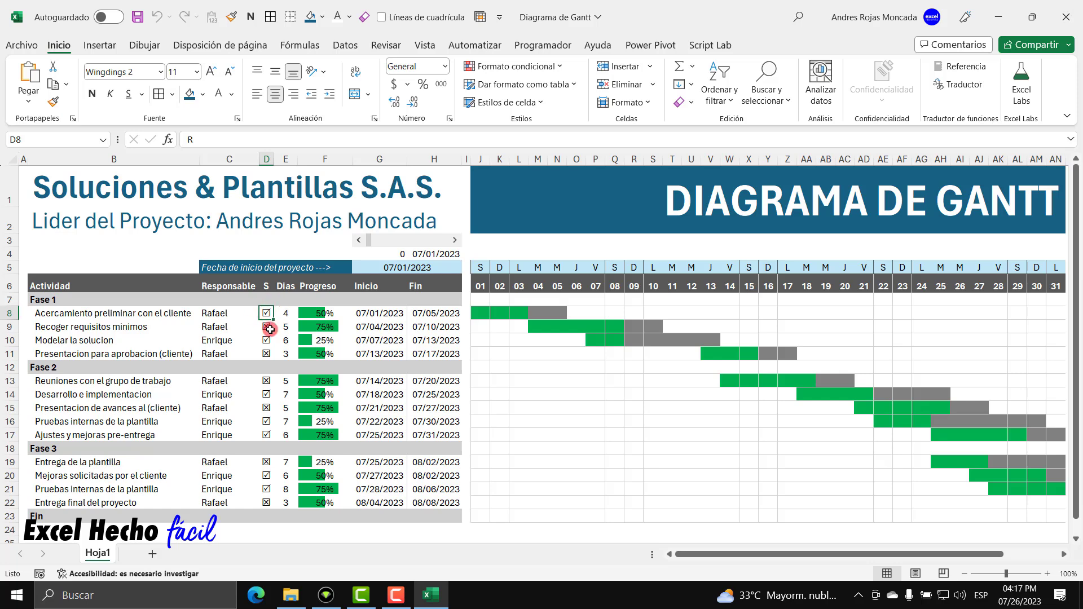
left_click(267, 328)
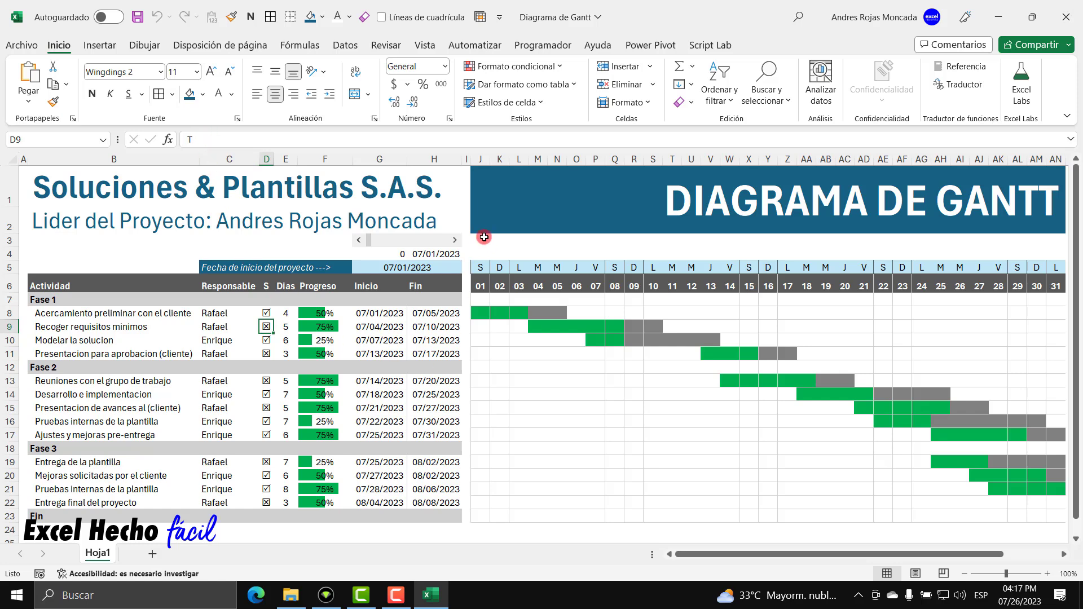
left_click(430, 313)
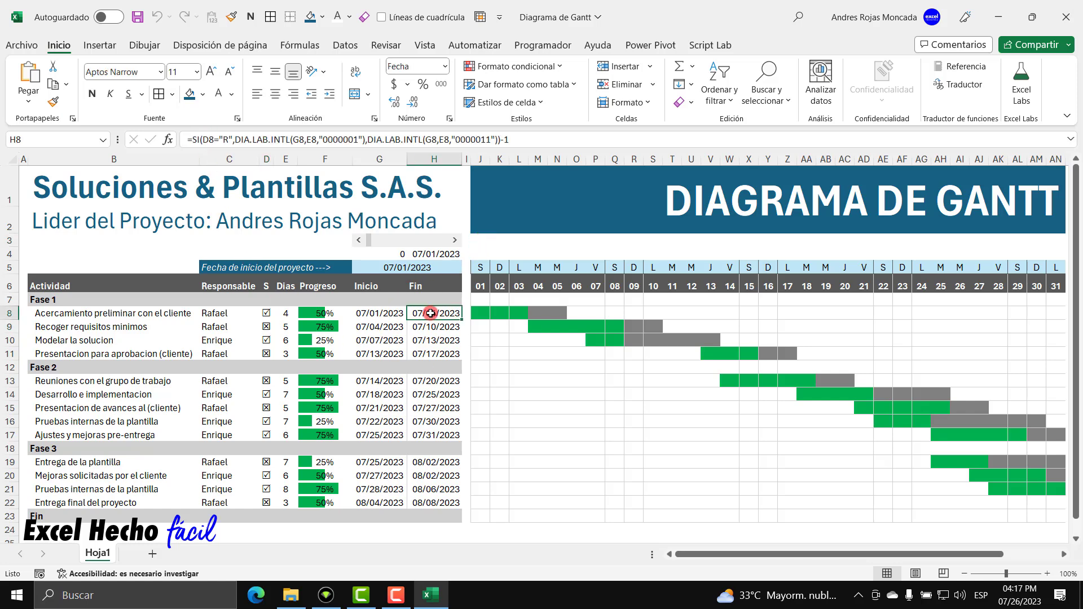
double_click(430, 313)
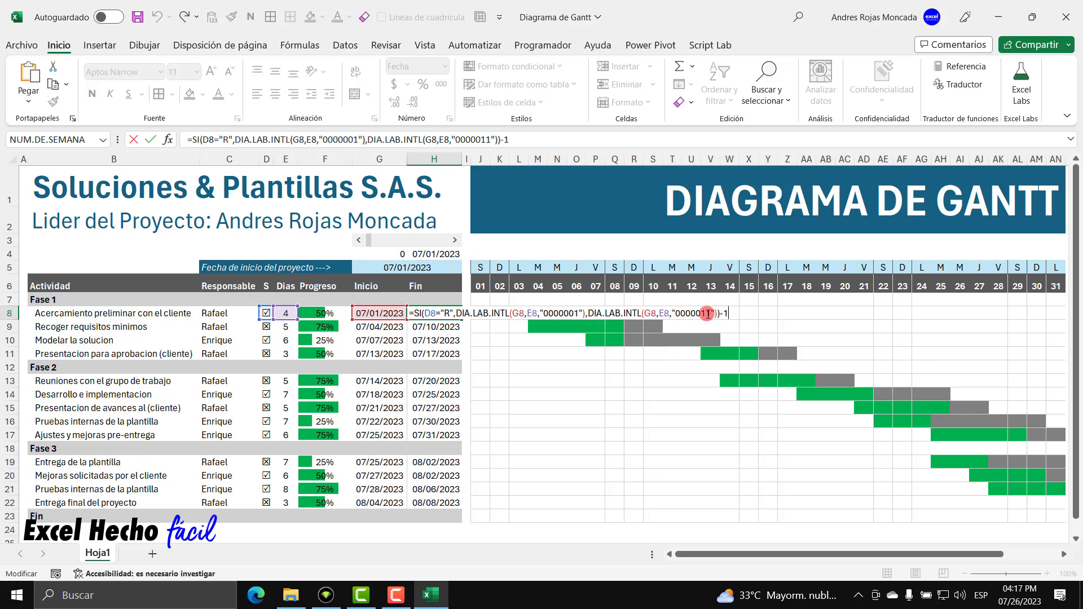
left_click(478, 240)
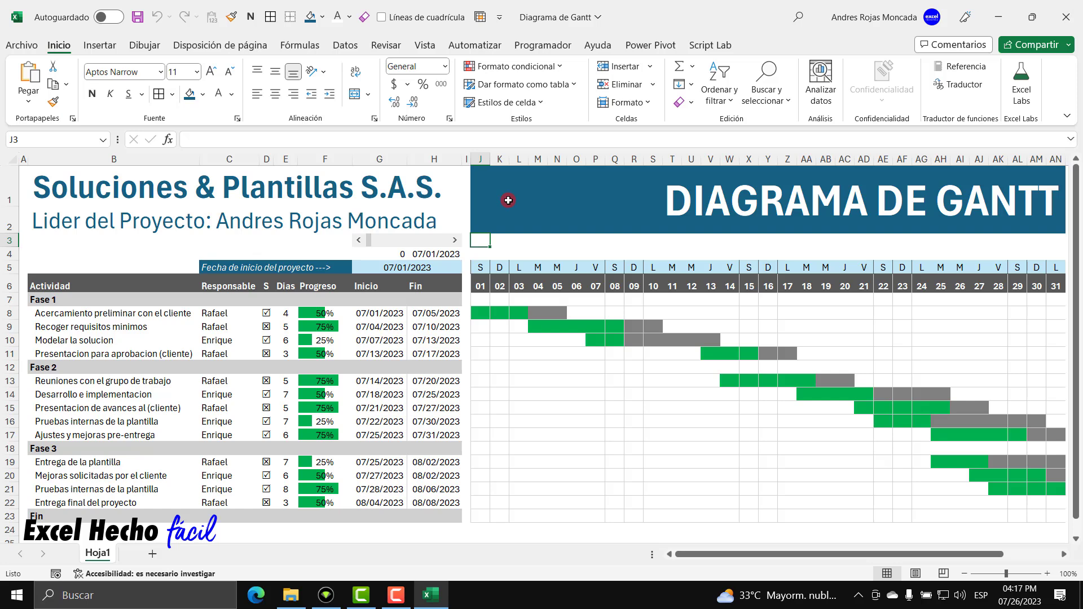
Start J3's formula as =SI($D7="R", testing the task's weekend flag in D7.
type("=")
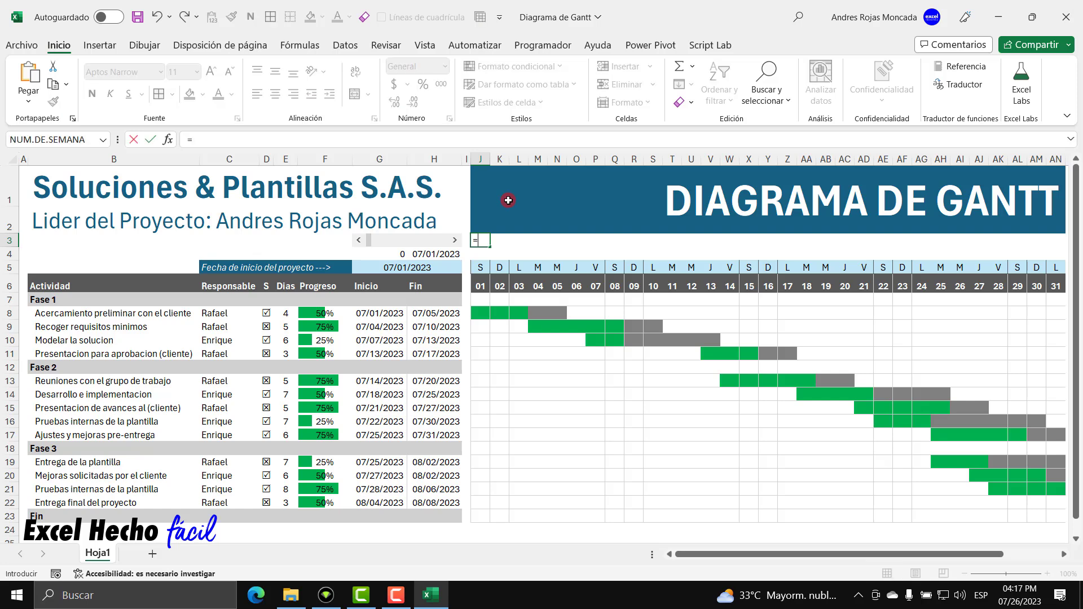
type("SI(")
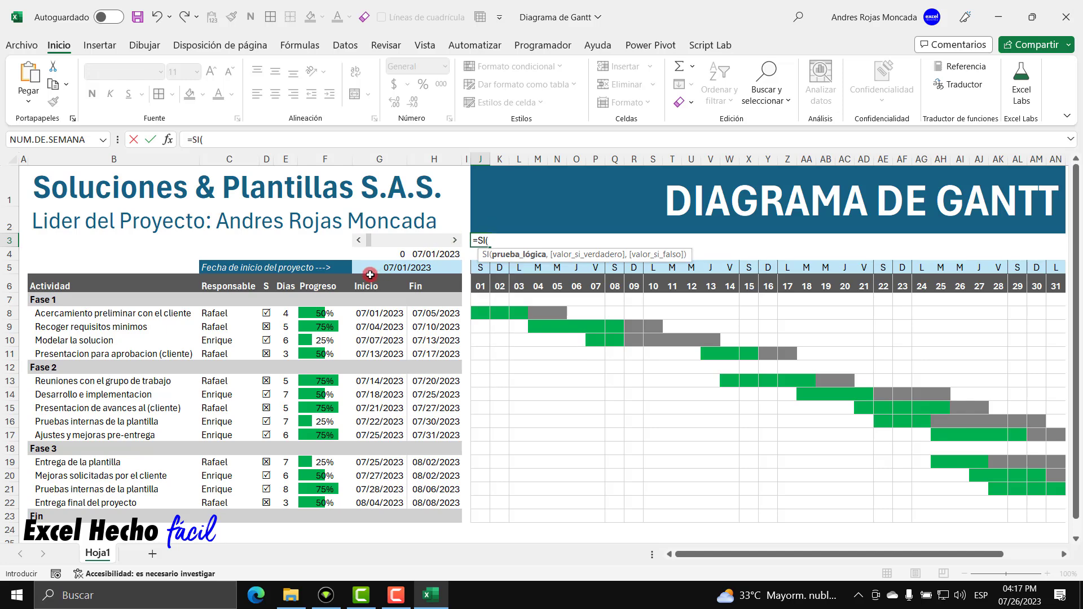
left_click(266, 299)
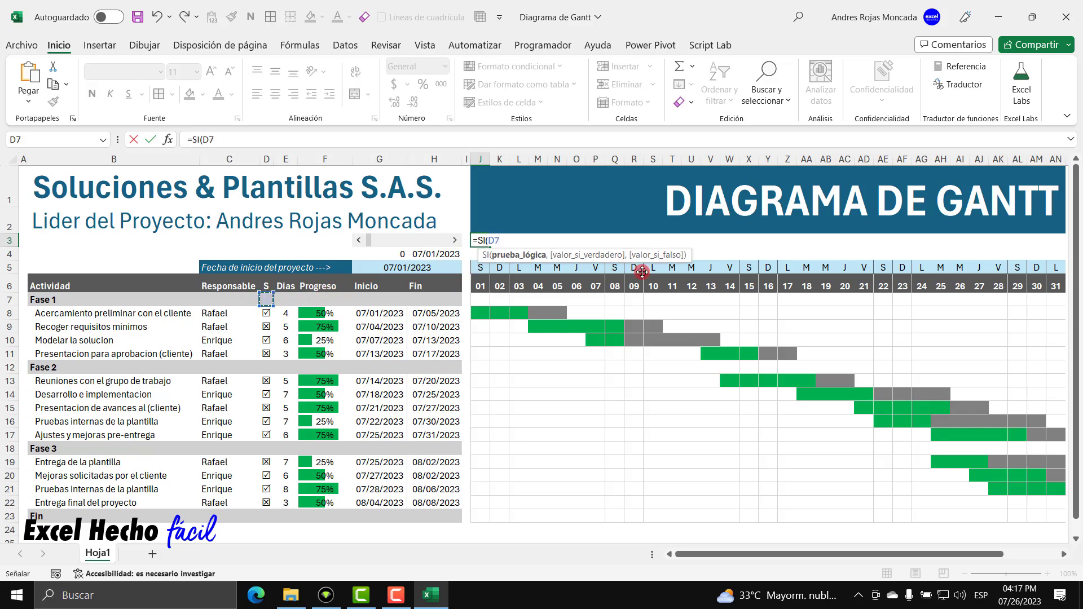
left_click_drag(642, 257, 630, 430)
left_click(492, 241)
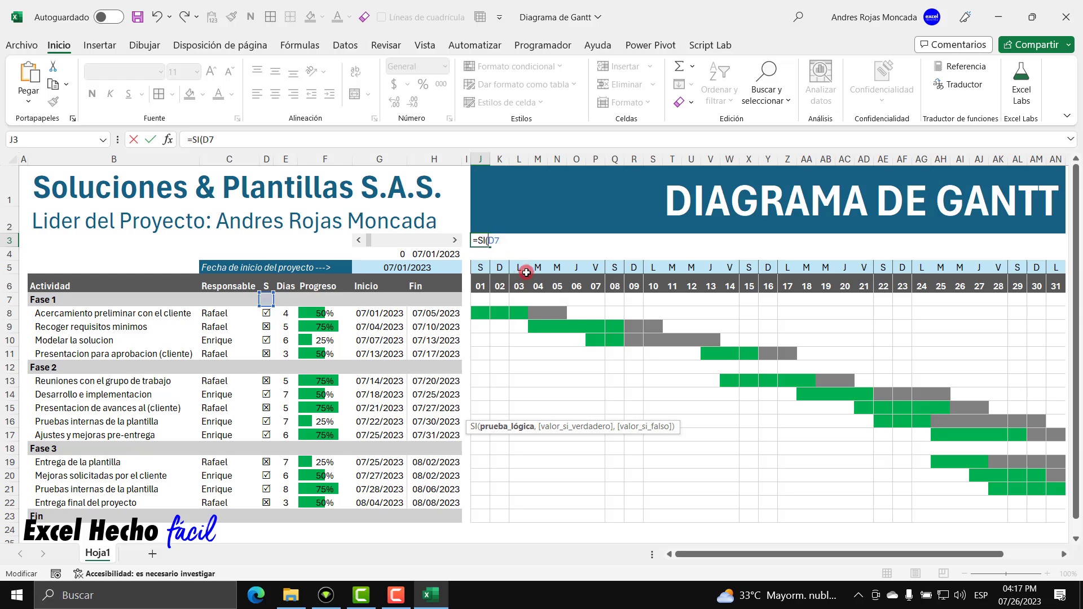
type("$D7=\"R\",")
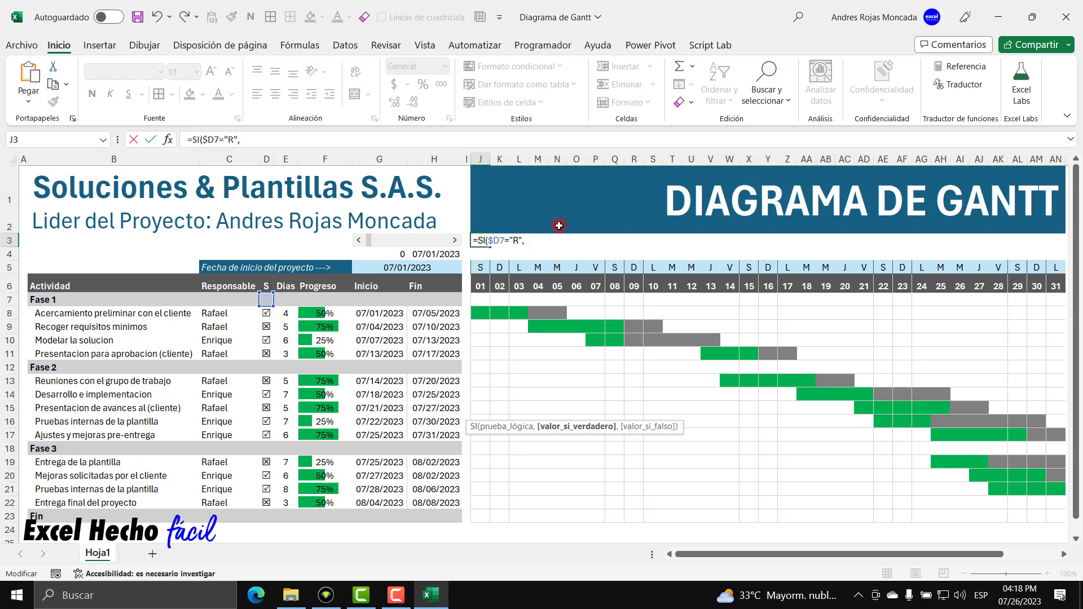
Add DIASEM(J$6,2)=7 as the Sunday-only result for tasks flagged "R".
type("DIASEM(")
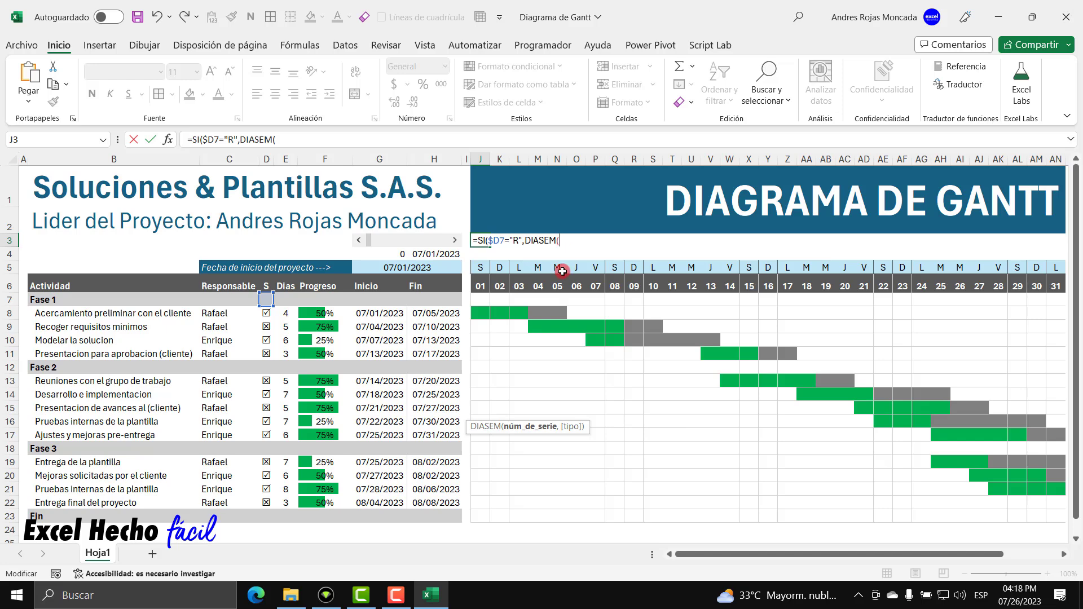
left_click(481, 288)
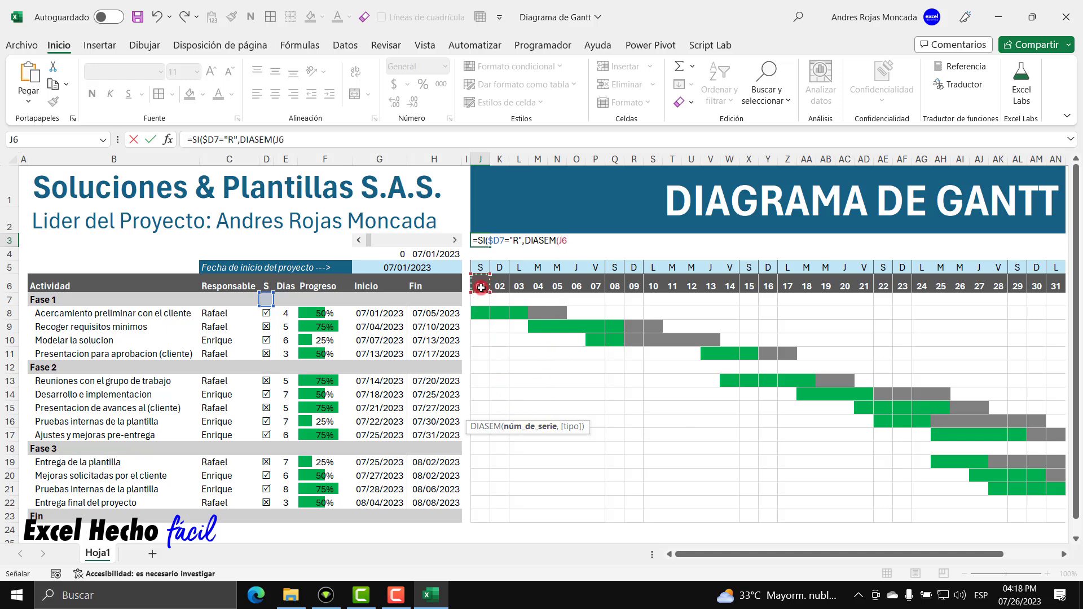
left_click(563, 241)
type("$6,")
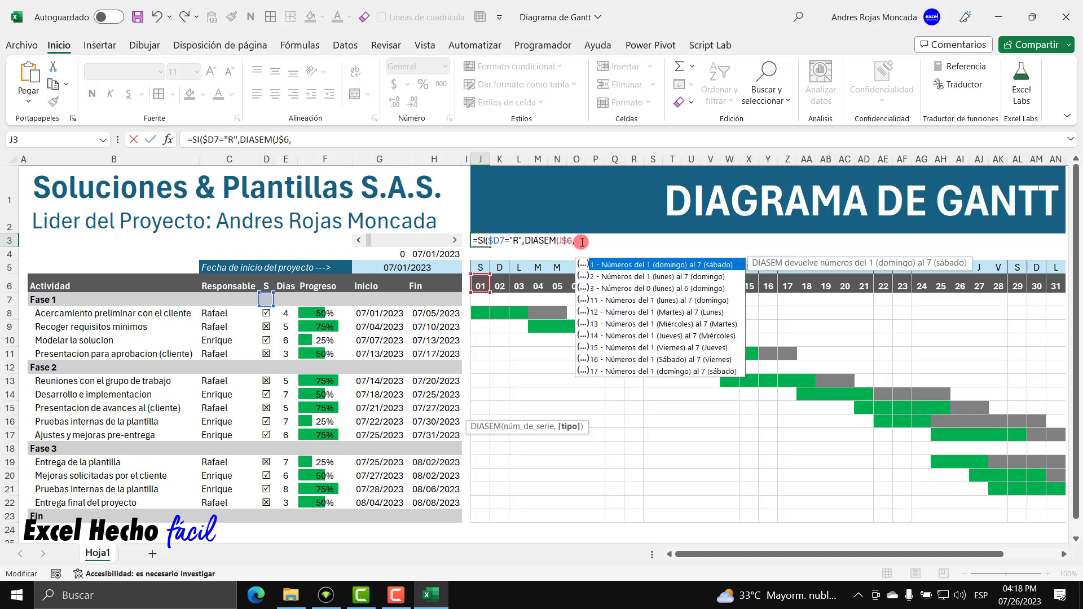
type("2)=7")
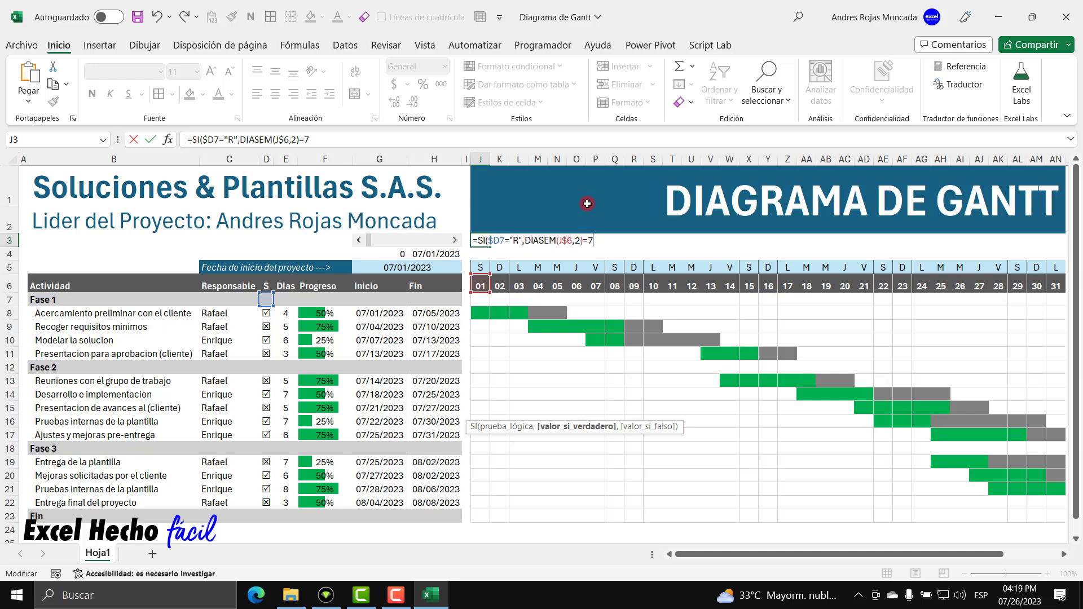
type(",")
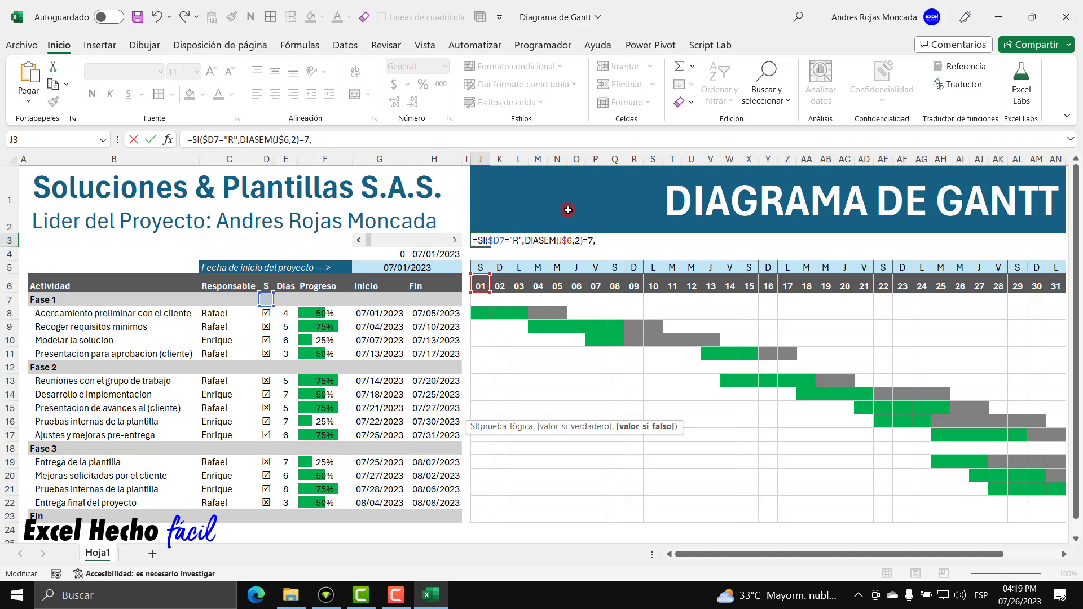
Add DIASEM(J$6,2)>=6 as the Saturday-and-Sunday result and close the SI formula.
type("diase")
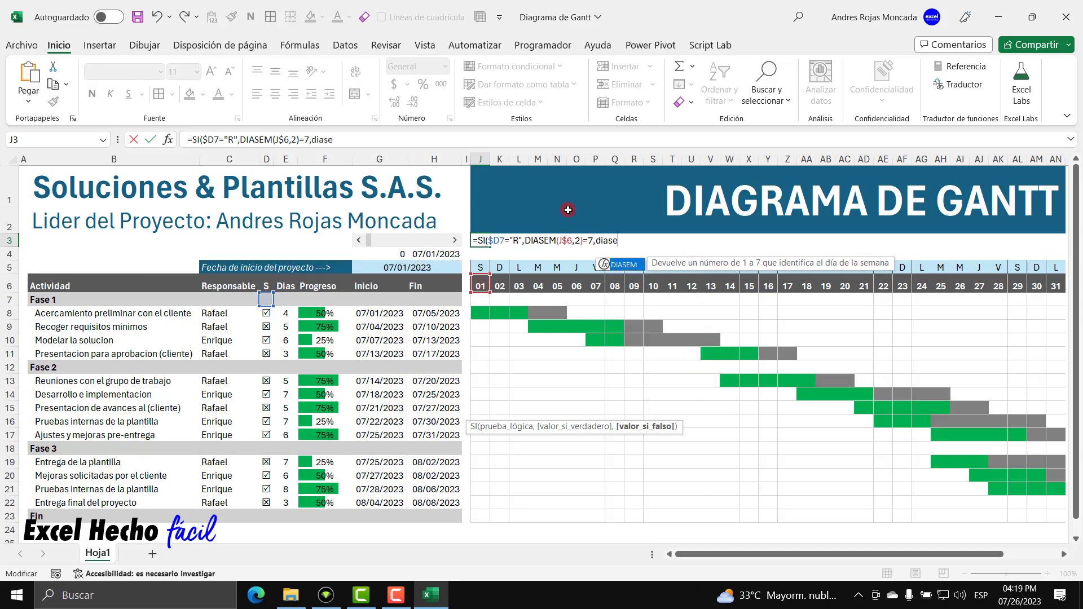
key("Tab")
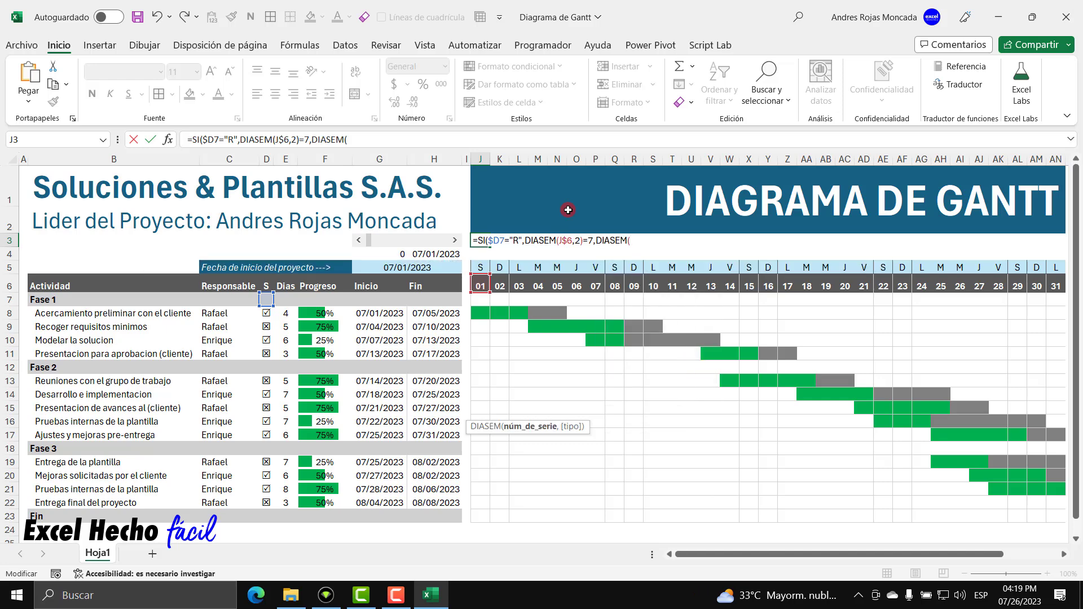
left_click(481, 286)
left_click(632, 242)
key("Right")
type("$6,2)")
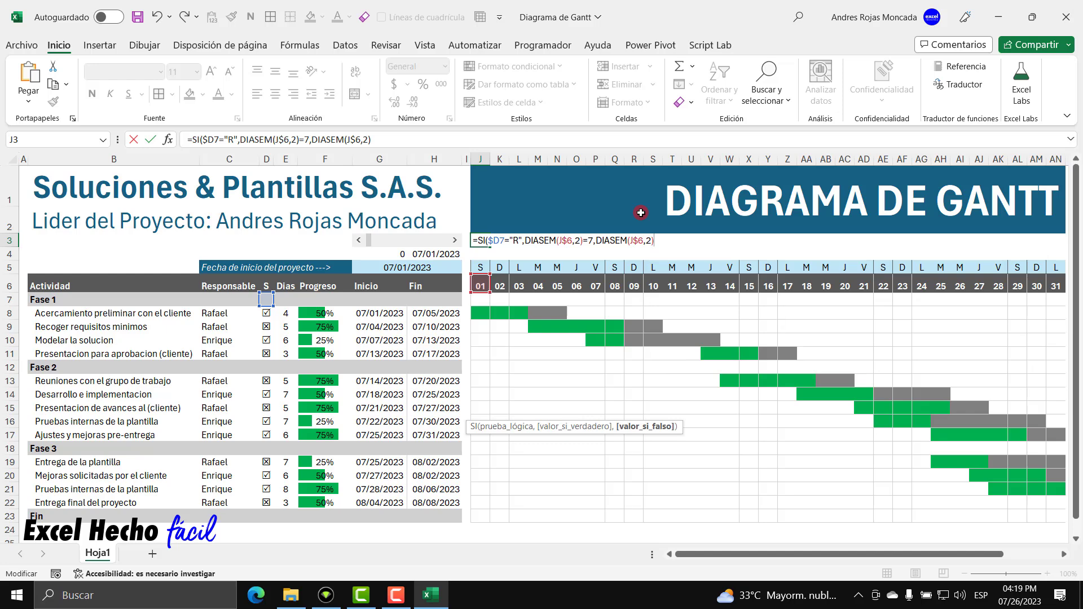
type("6")
type(")")
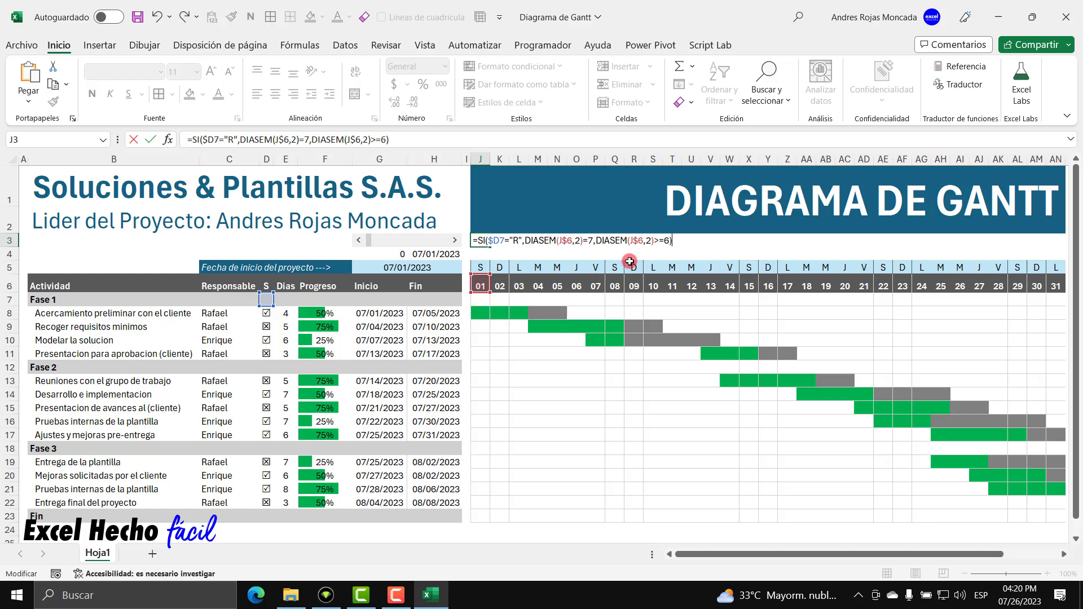
left_click_drag(675, 241, 477, 199)
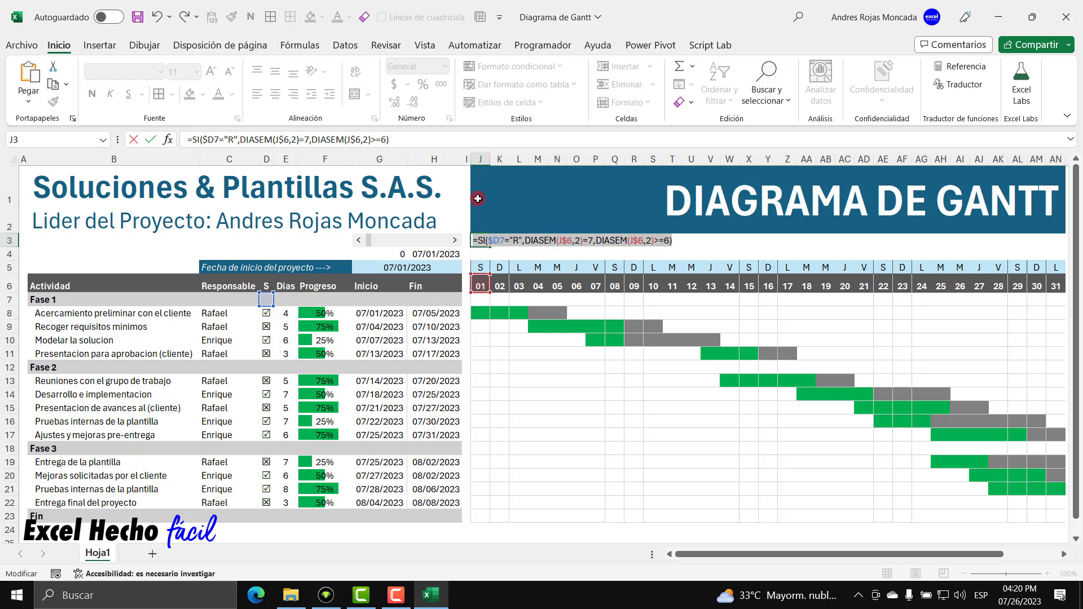
left_click(683, 239)
Commit J3 and create a new formula rule on J7:AN19 with the pasted weekend formula.
key("Return")
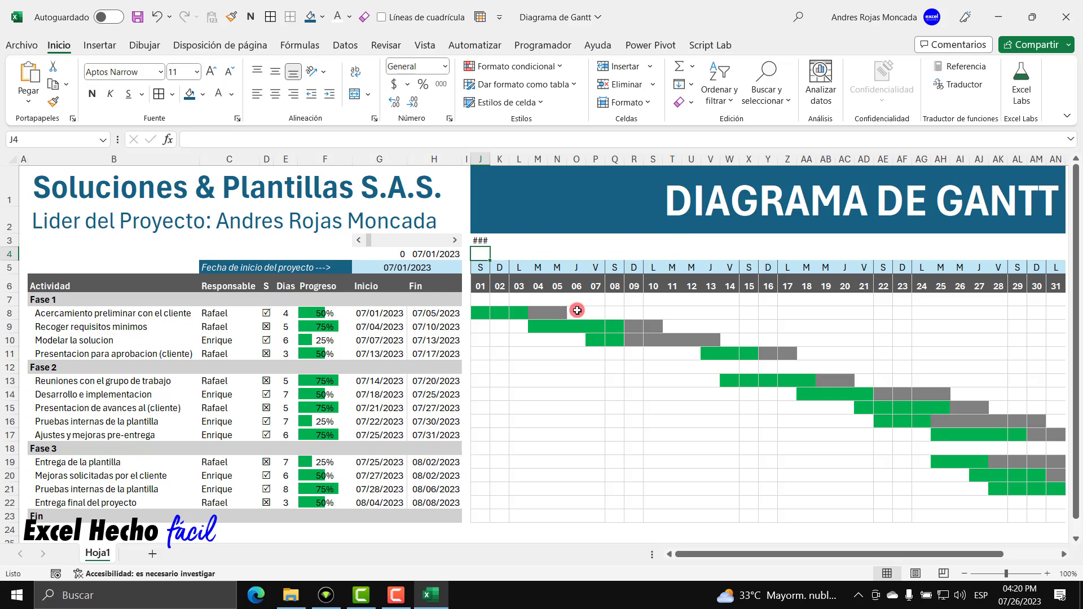
left_click_drag(478, 299, 1053, 510)
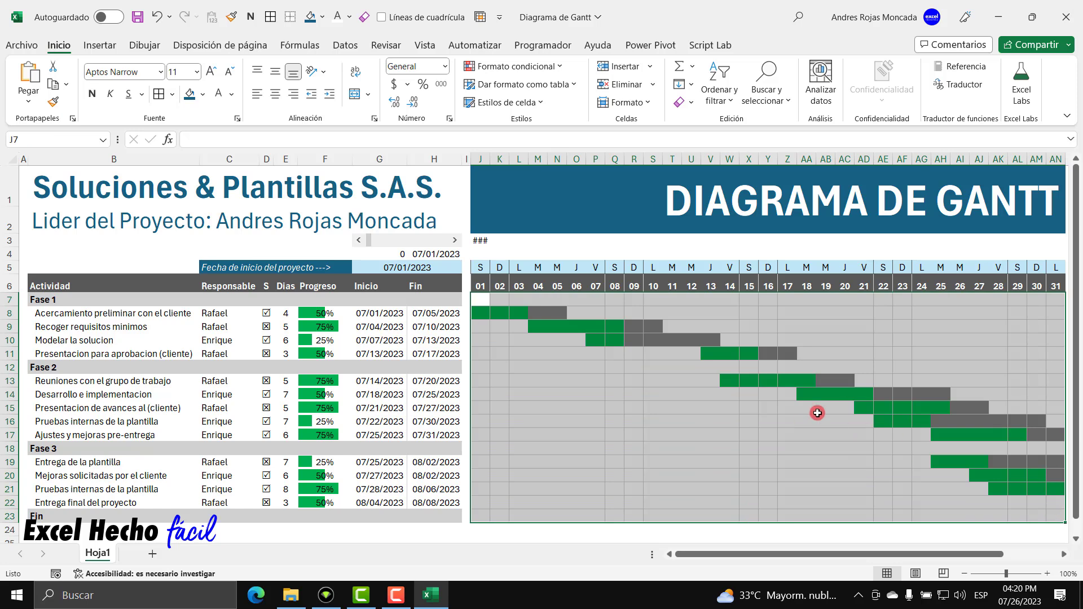
left_click(525, 67)
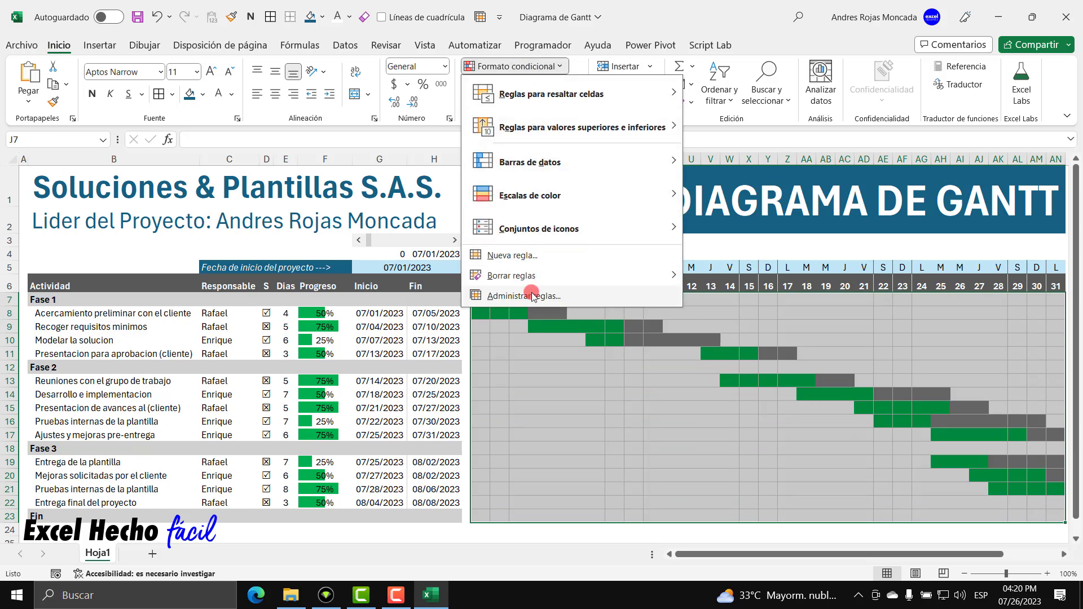
left_click(532, 295)
left_click(539, 313)
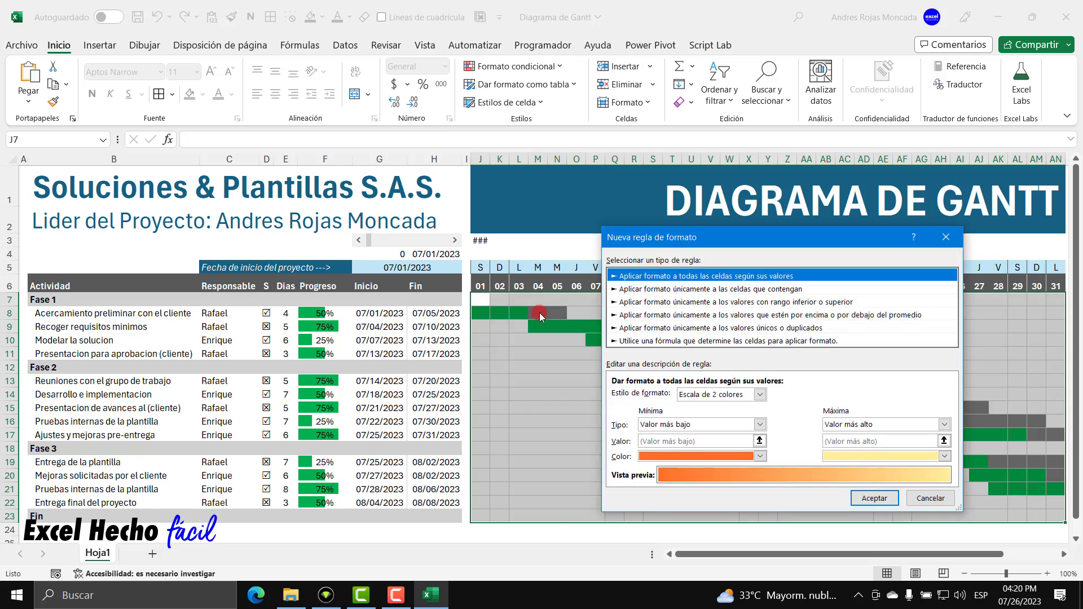
left_click(666, 341)
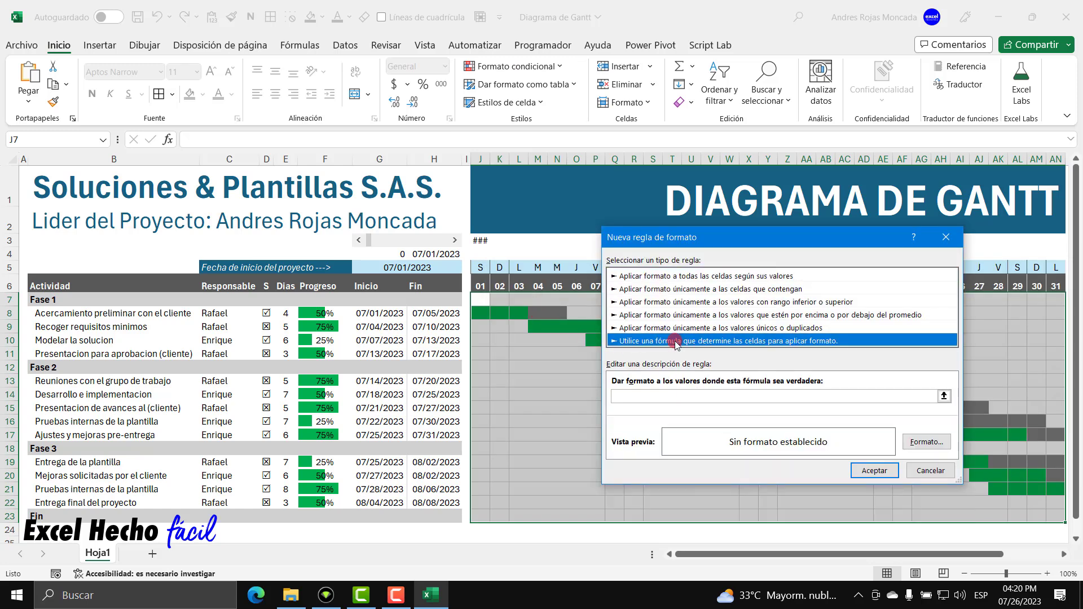
left_click(704, 398)
key("ctrl+v")
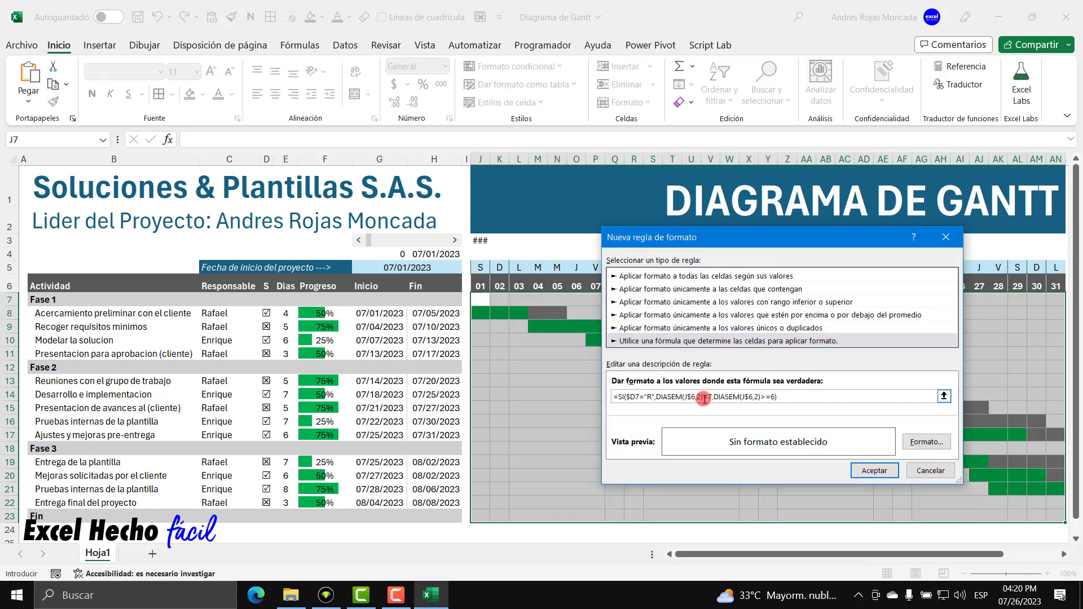
Format the rule with a 6.25% dotted pattern in automatic colour and apply it.
left_click(927, 441)
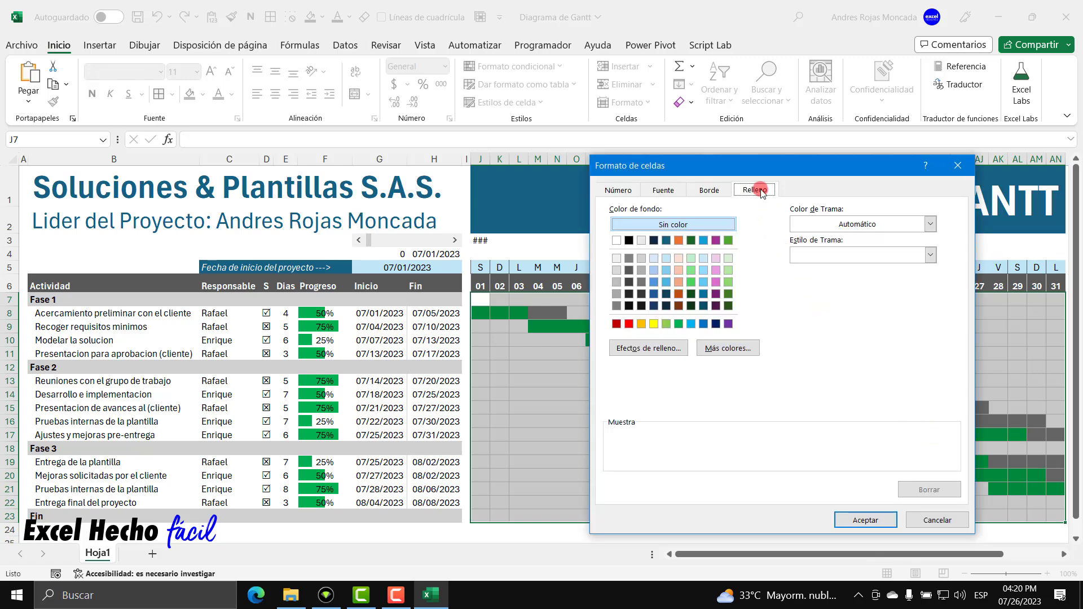
left_click(929, 255)
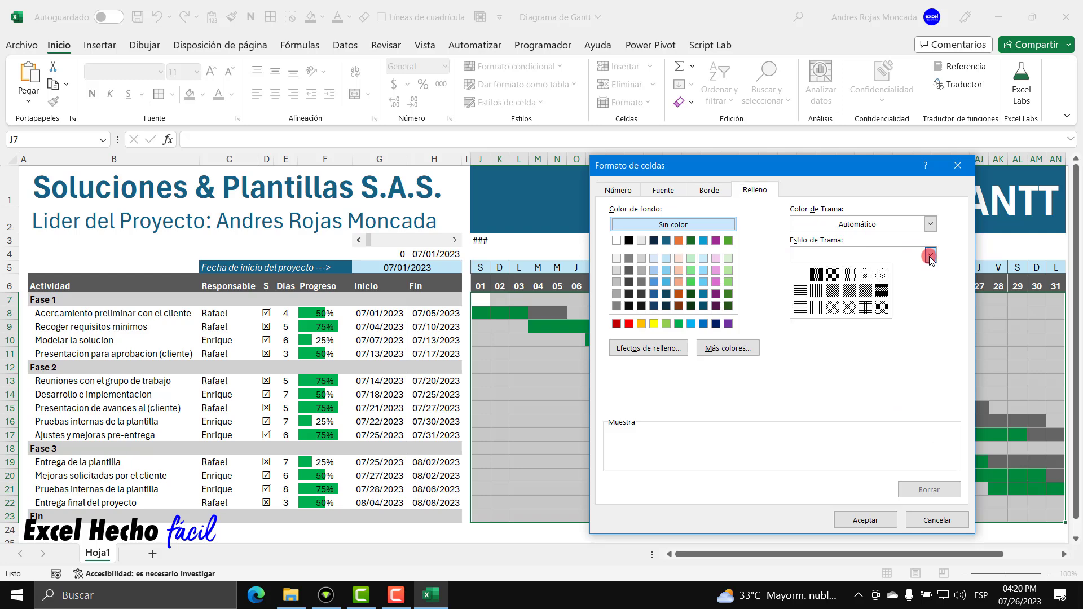
left_click(882, 274)
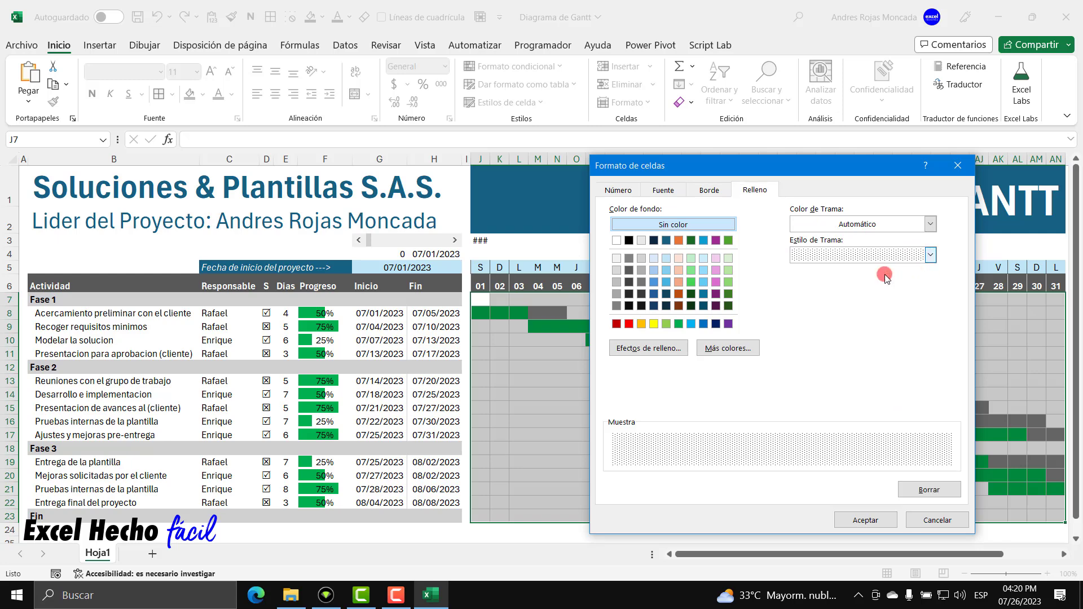
left_click(929, 224)
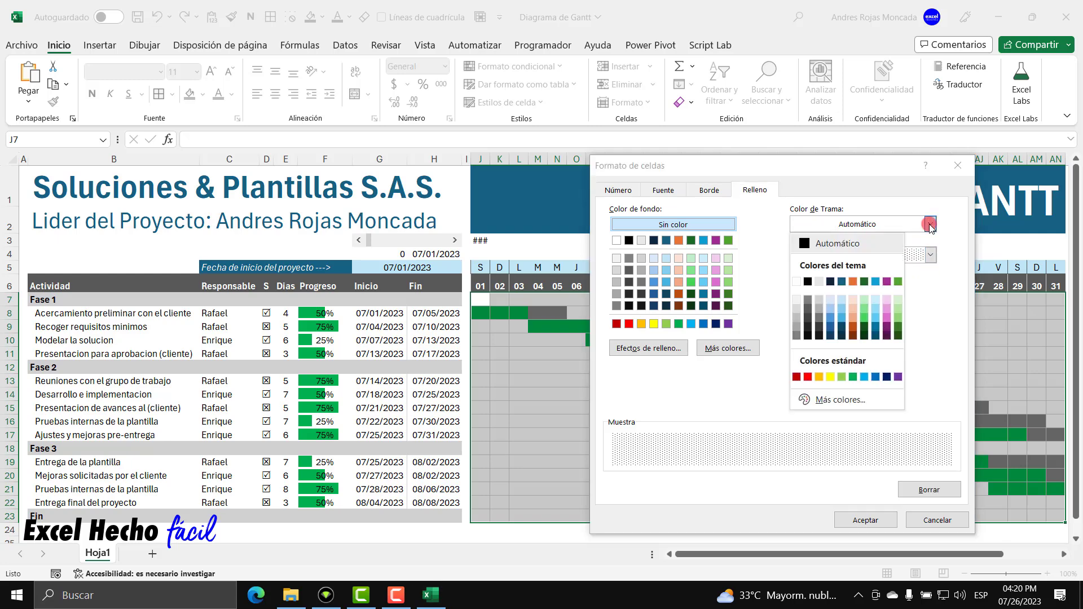
left_click(797, 282)
left_click(930, 224)
left_click(852, 244)
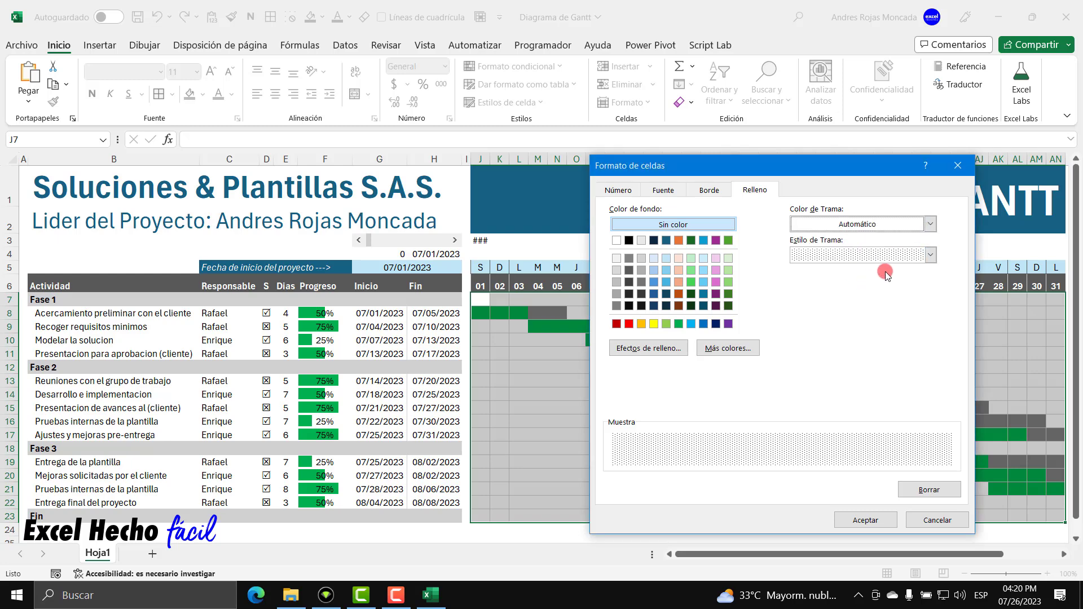
left_click(930, 224)
left_click(808, 244)
left_click(864, 520)
left_click(859, 472)
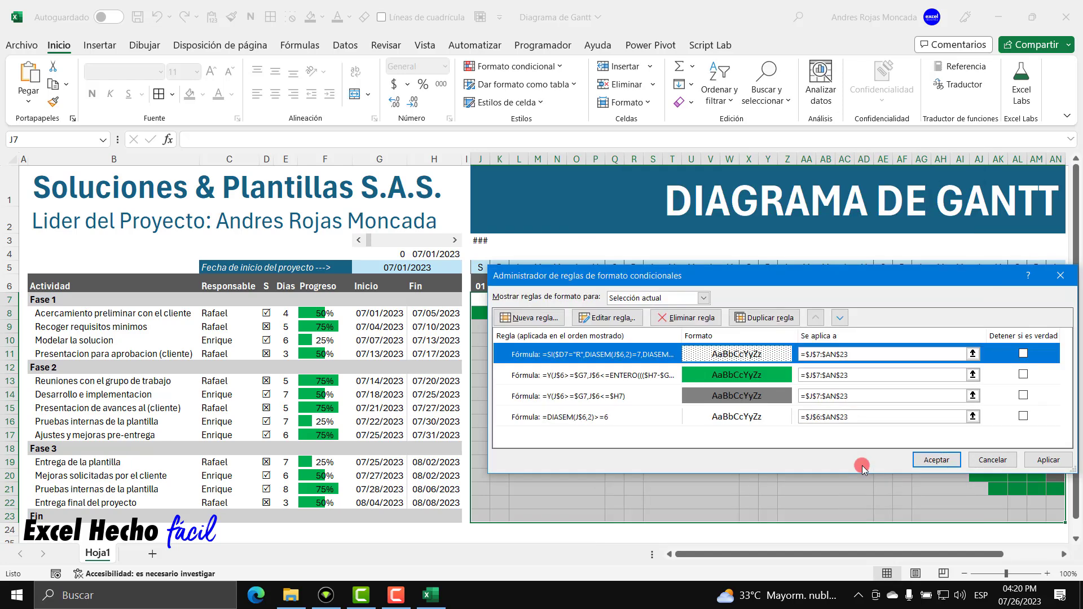
left_click(1026, 460)
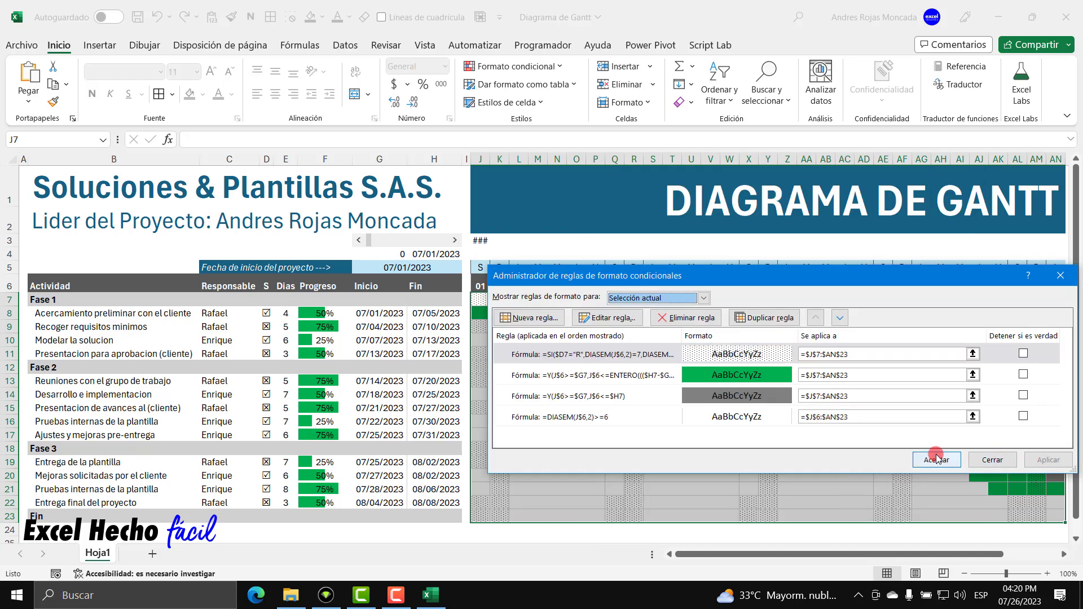
left_click(931, 459)
left_click(499, 318)
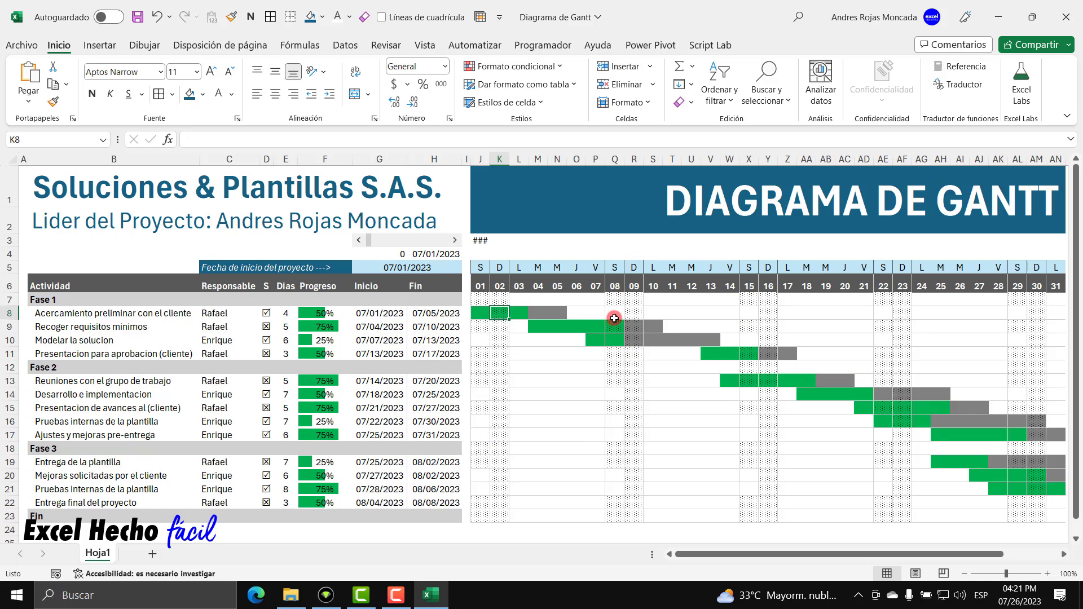
left_click_drag(620, 316, 1031, 315)
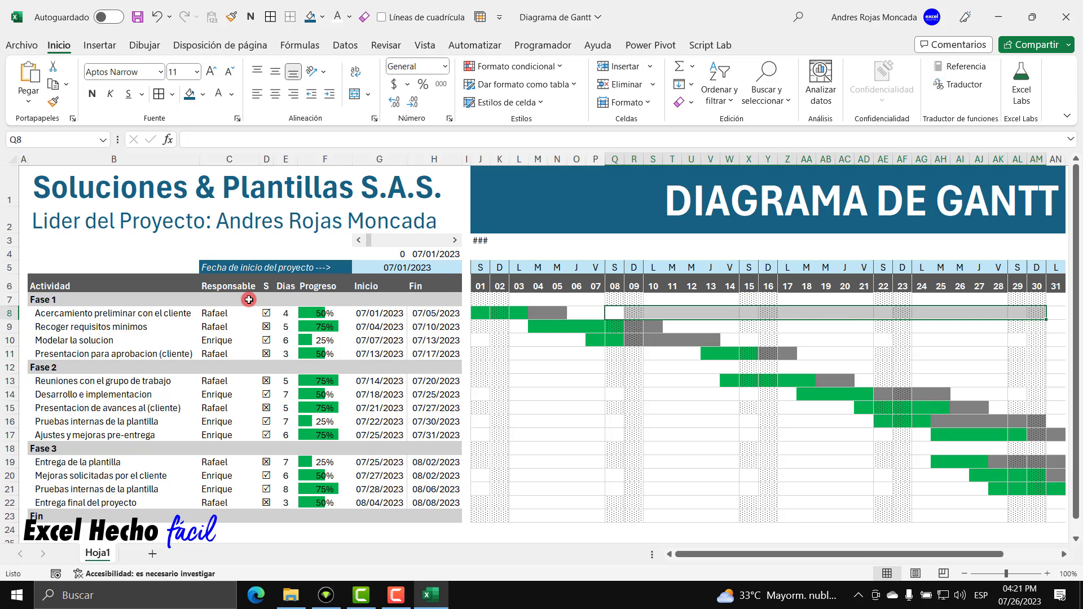
left_click(563, 314)
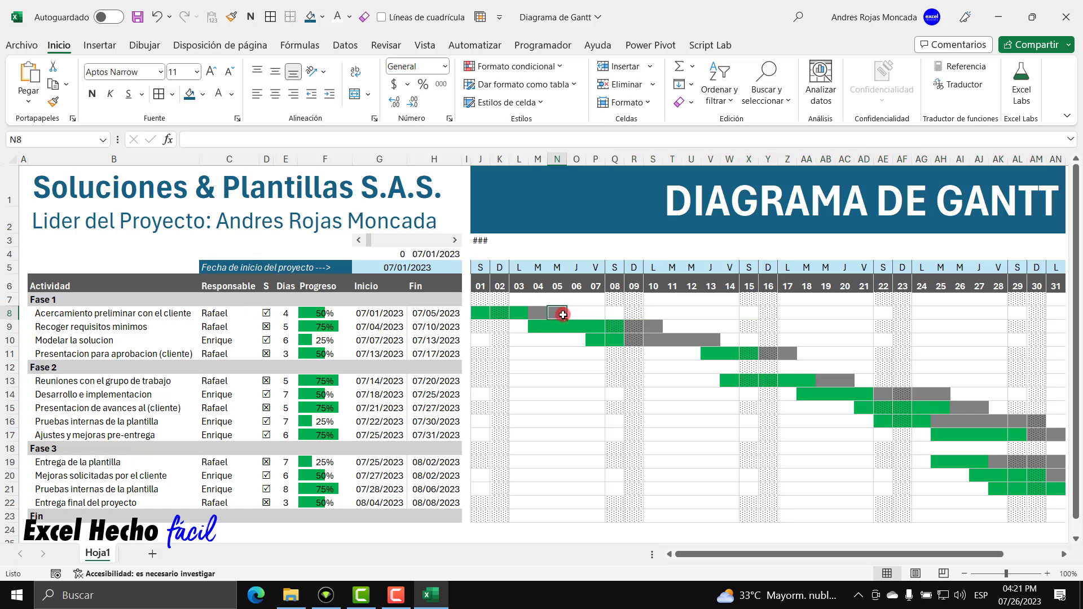
left_click(481, 313)
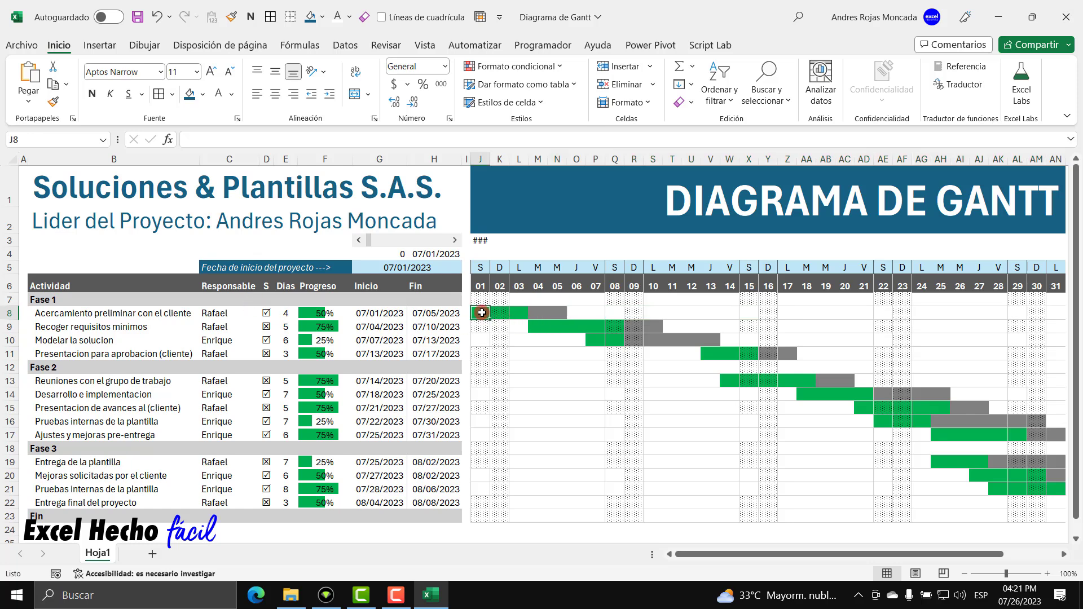
left_click(479, 241)
Wrap J3's formula in SI(Y(J$6>=$G7, starting the task-date check.
double_click(479, 241)
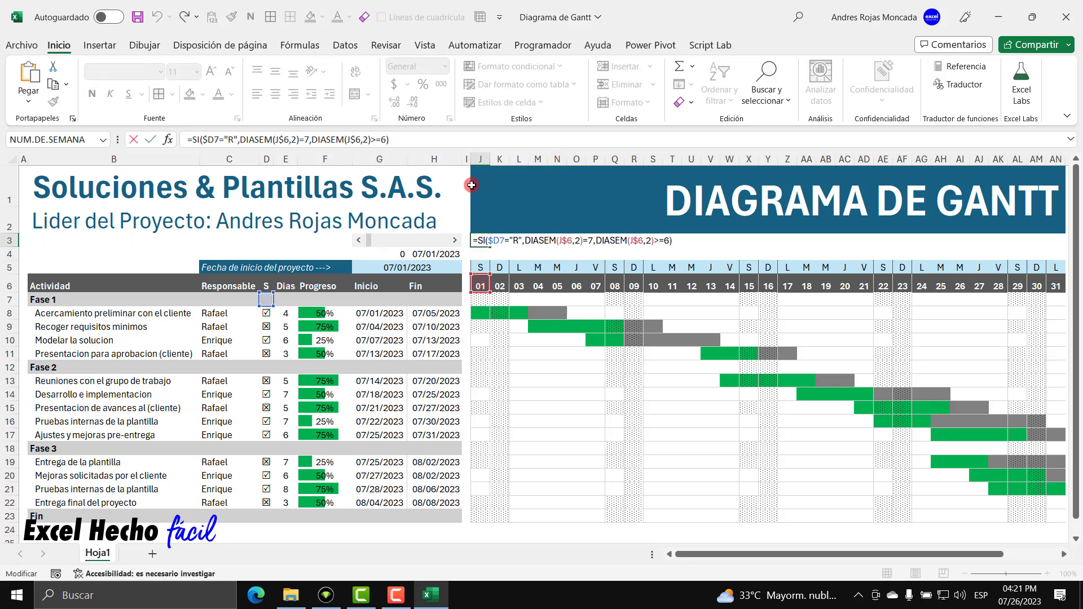
type("SI(")
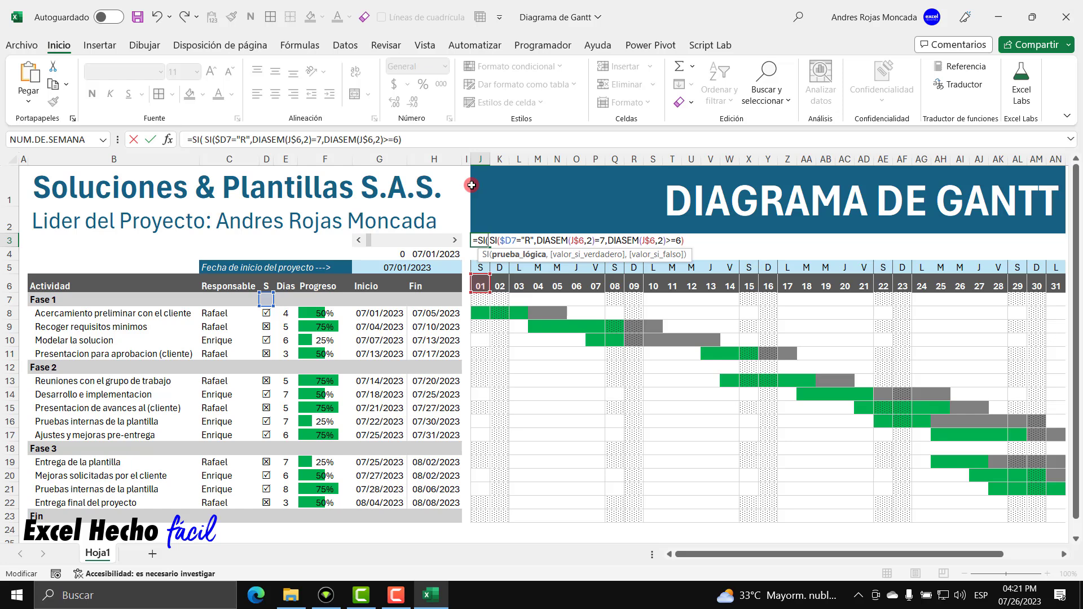
type(" Y")
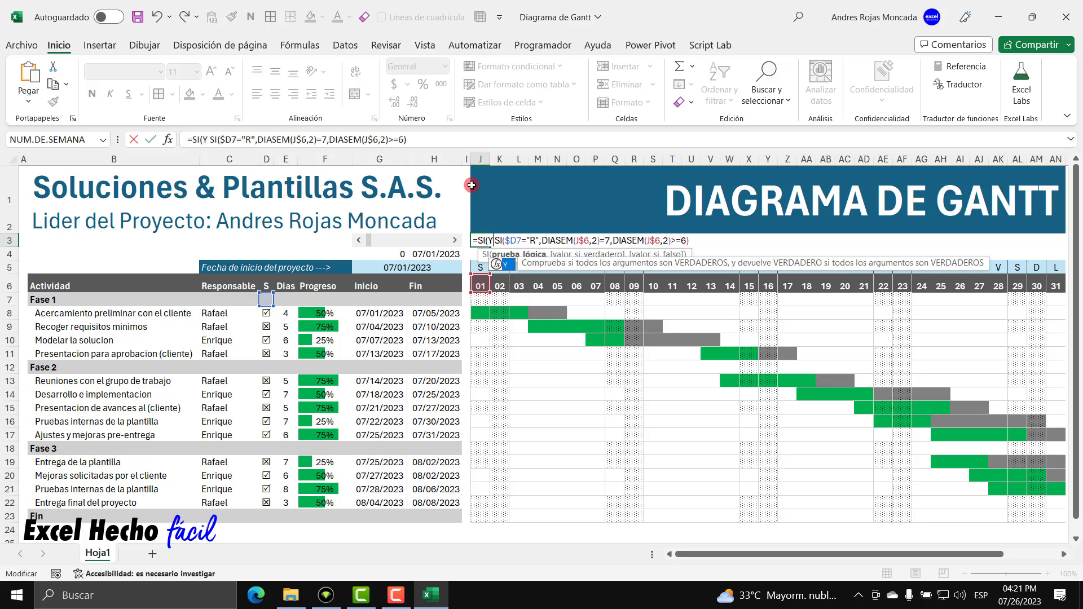
type("(")
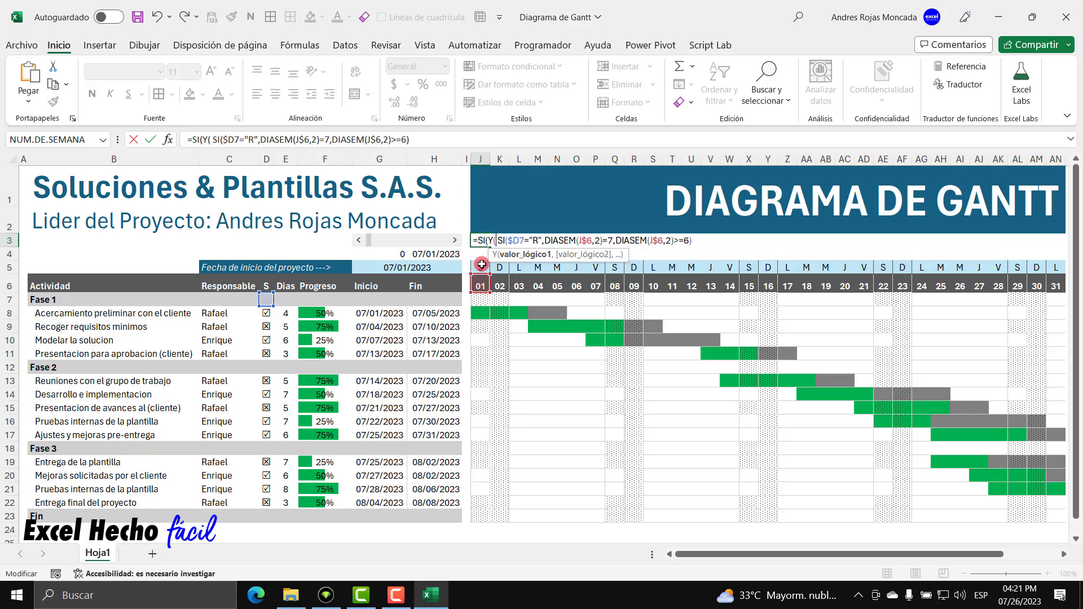
left_click(482, 286)
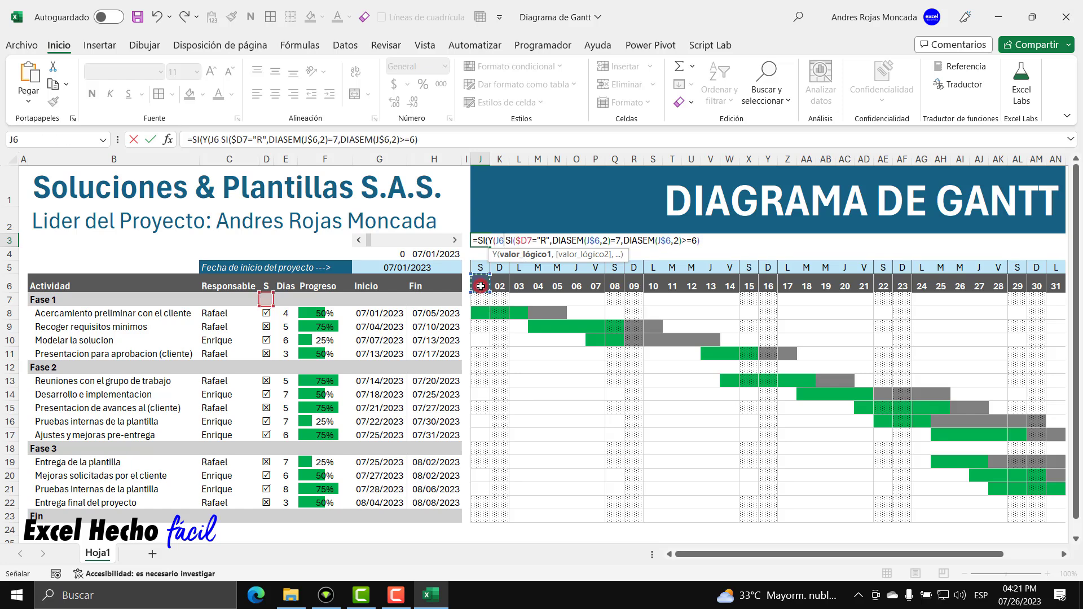
left_click(501, 243)
left_click_drag(625, 254, 645, 435)
type("$")
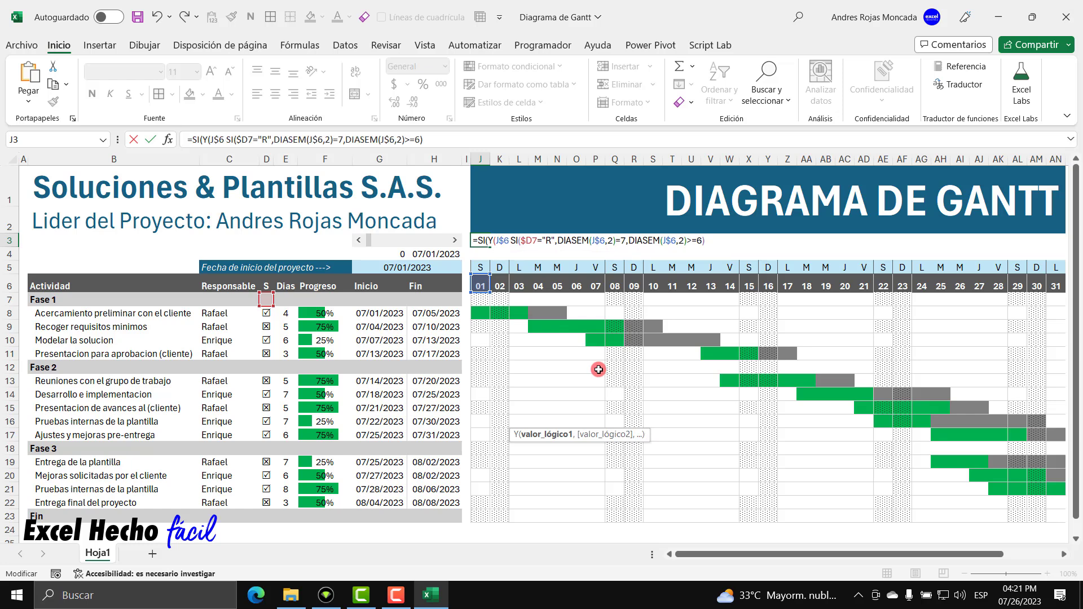
left_click(512, 243)
type(">=")
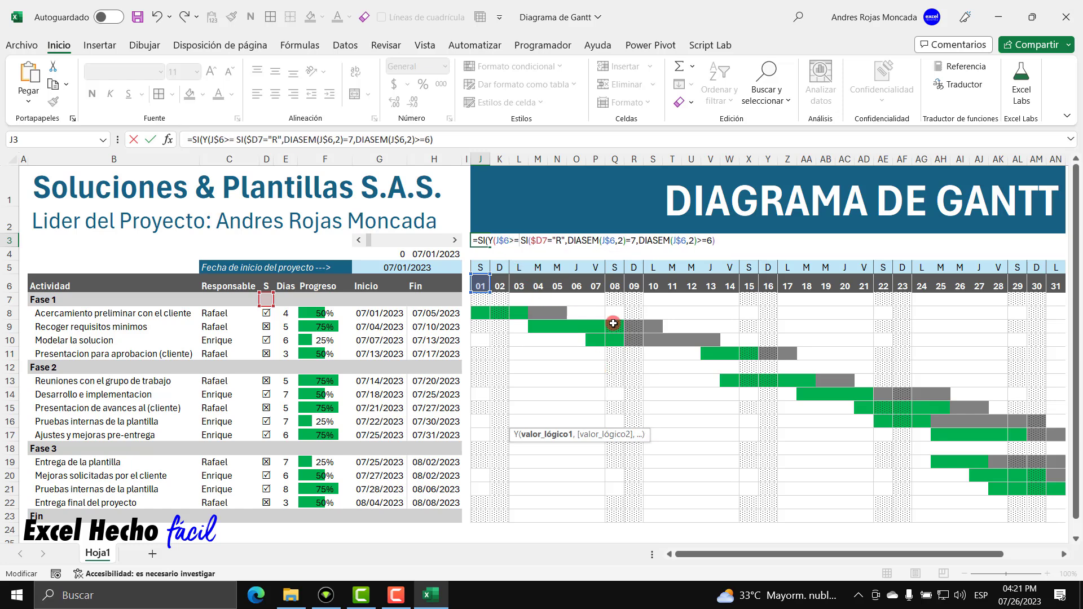
left_click(361, 301)
left_click(521, 242)
type("$G7")
left_click(534, 235)
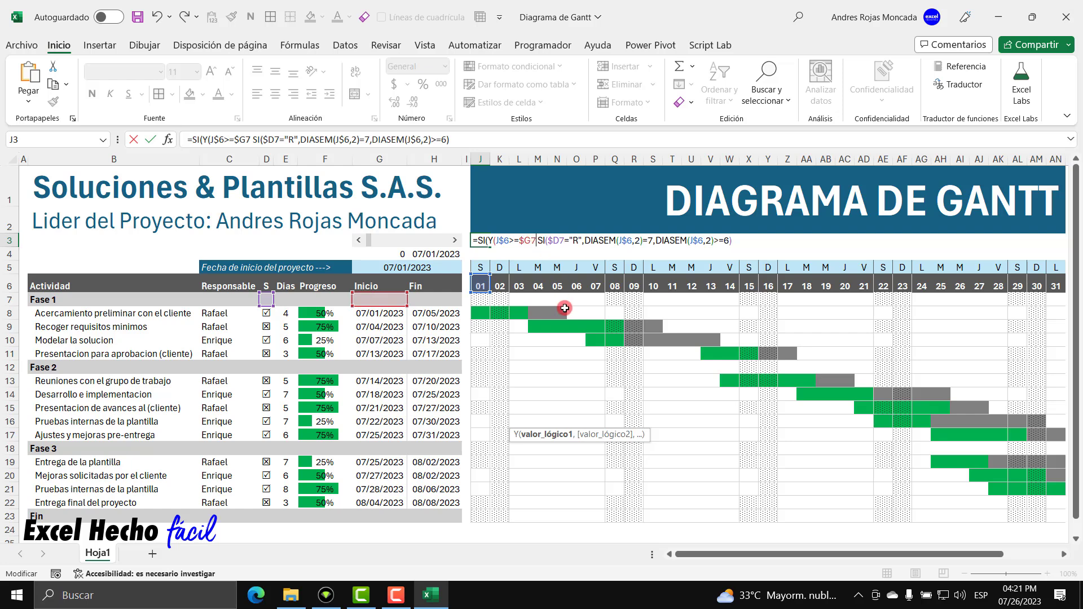
type(",")
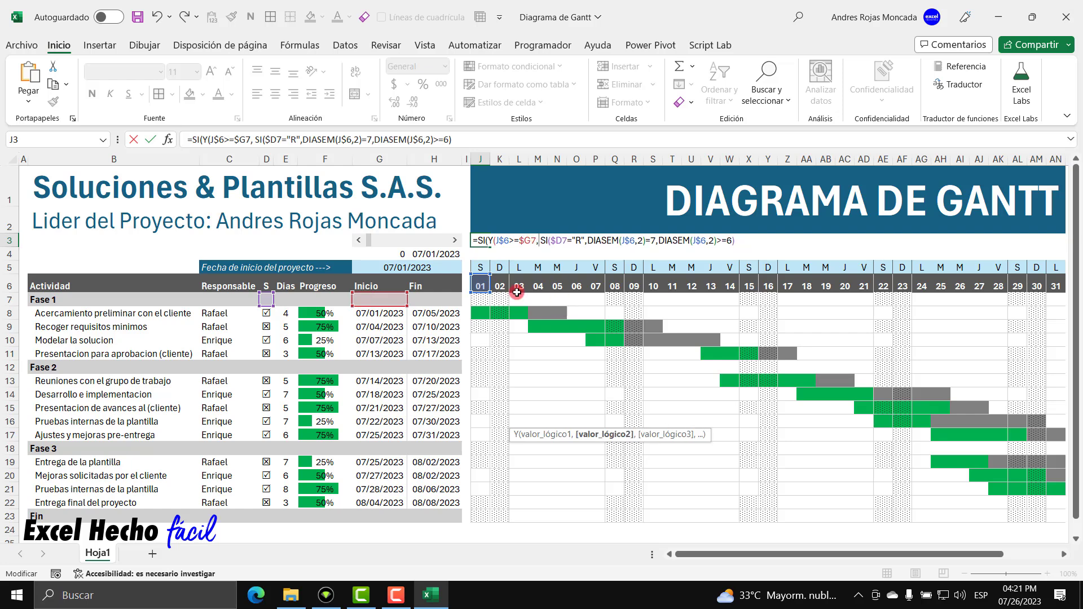
Add J$6<=$H7 to the Y test and close the outer SI parenthesis.
left_click(480, 287)
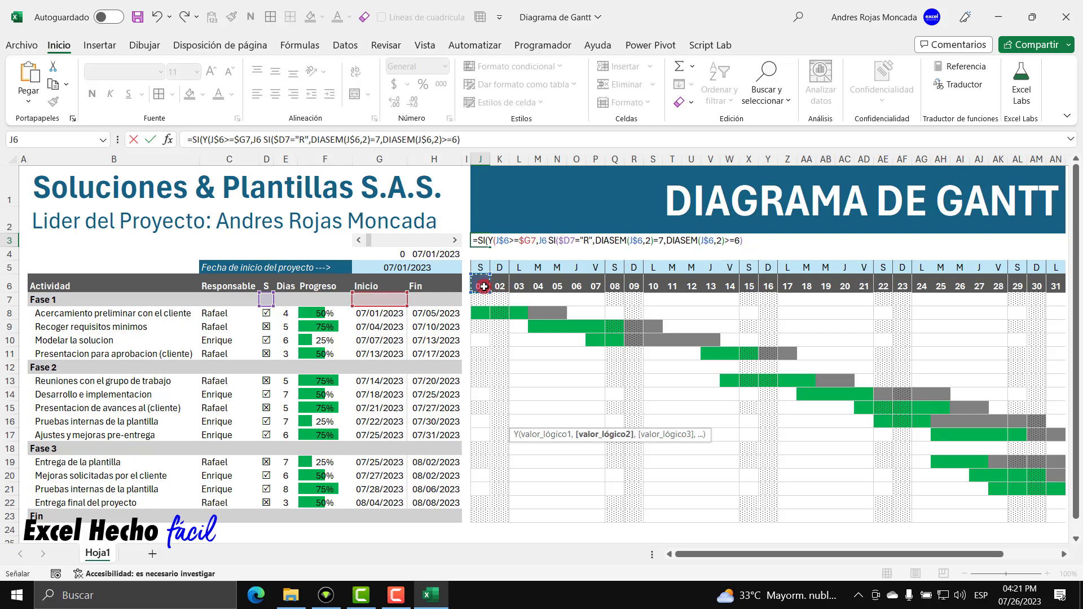
key("F4")
key("F4")
left_click(552, 241)
type("<=")
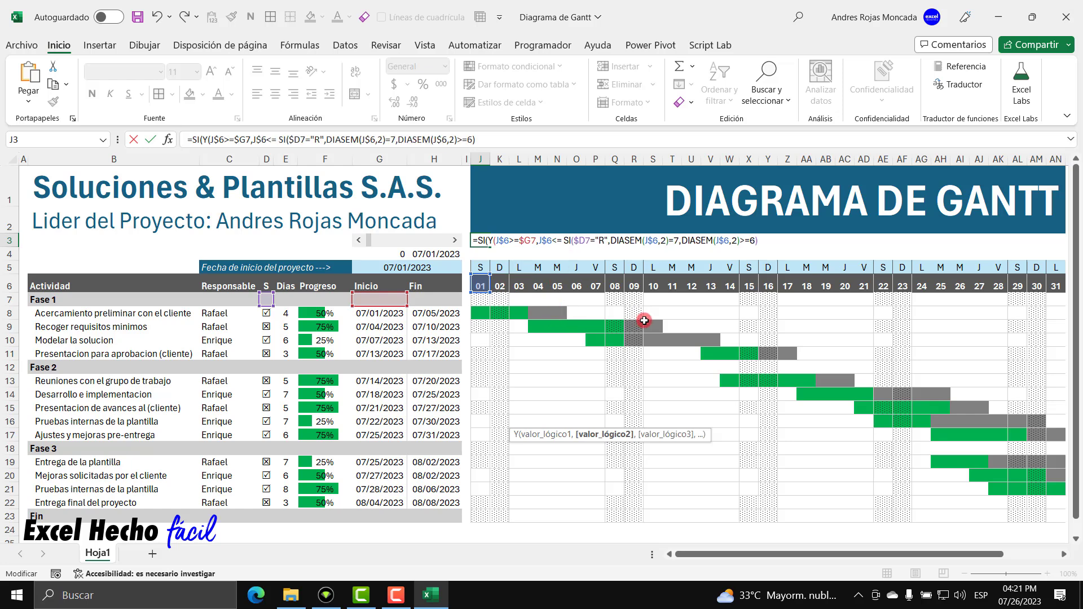
left_click(424, 302)
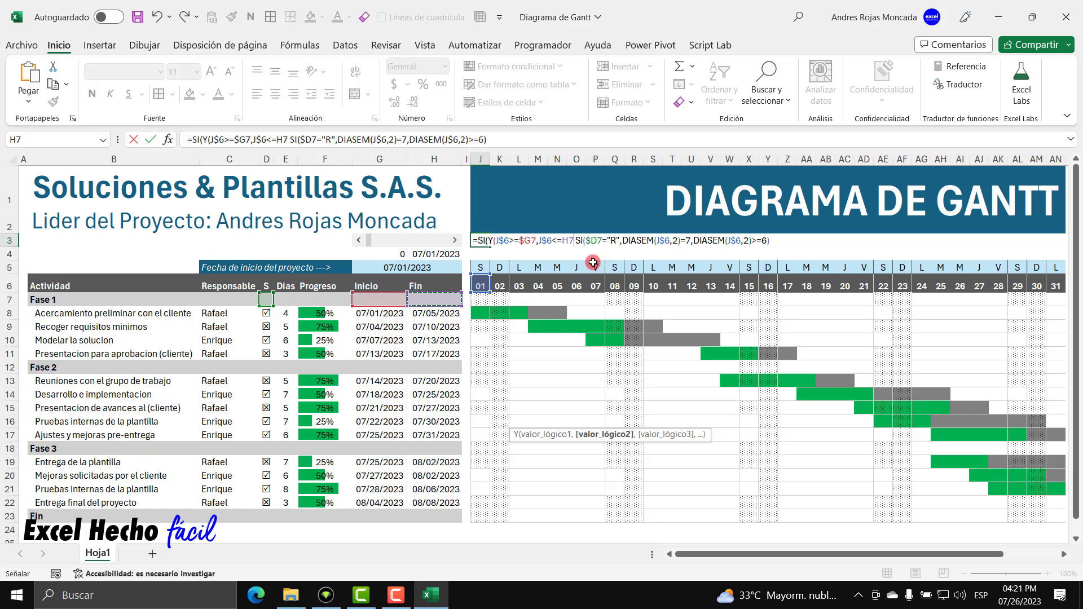
left_click(564, 240)
type("$H7)")
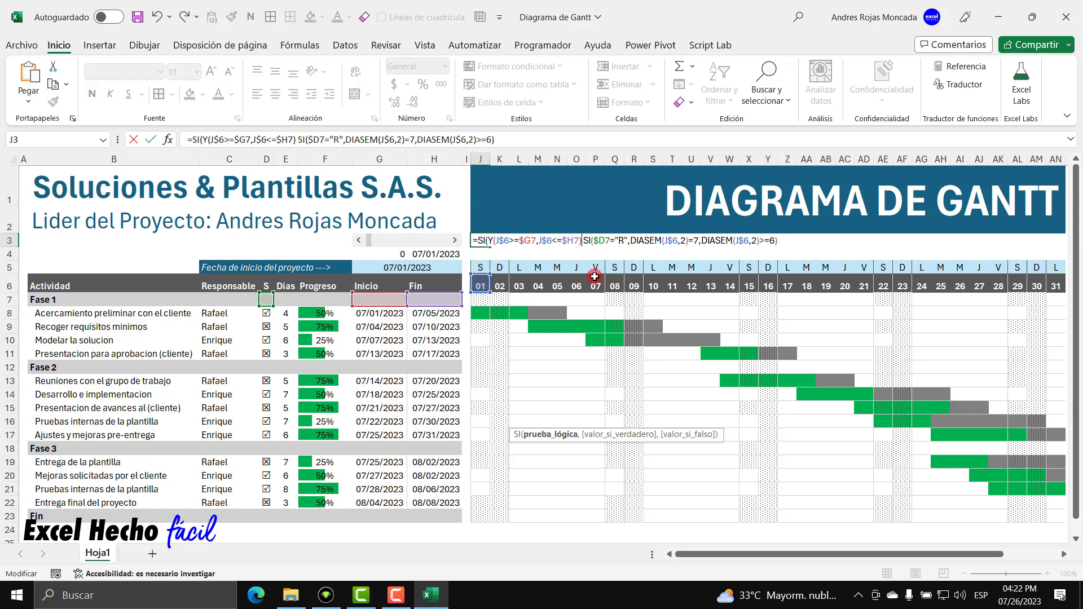
type(",")
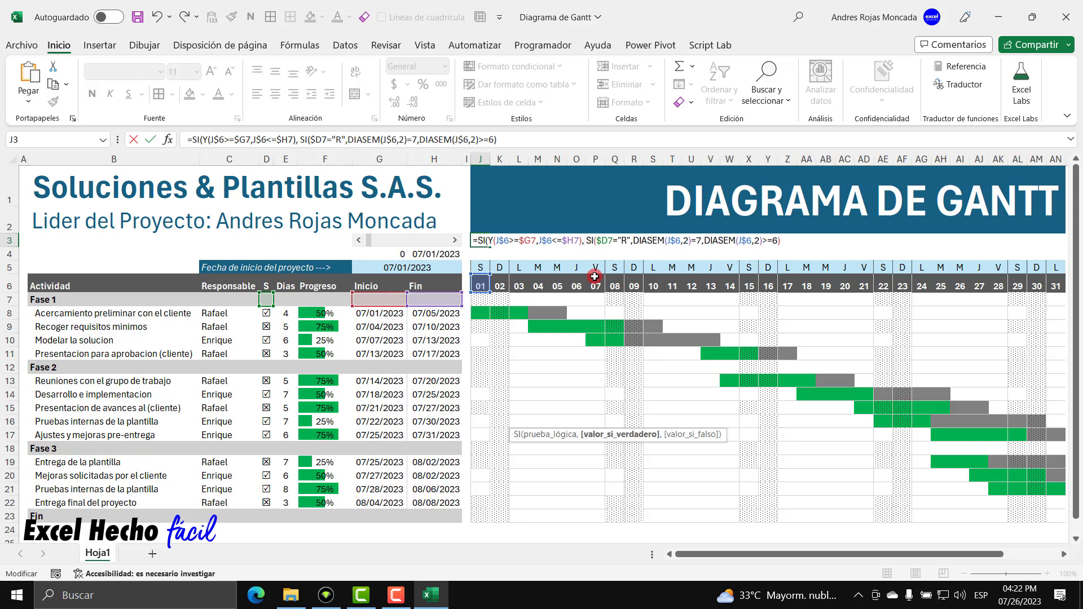
key("BackSpace")
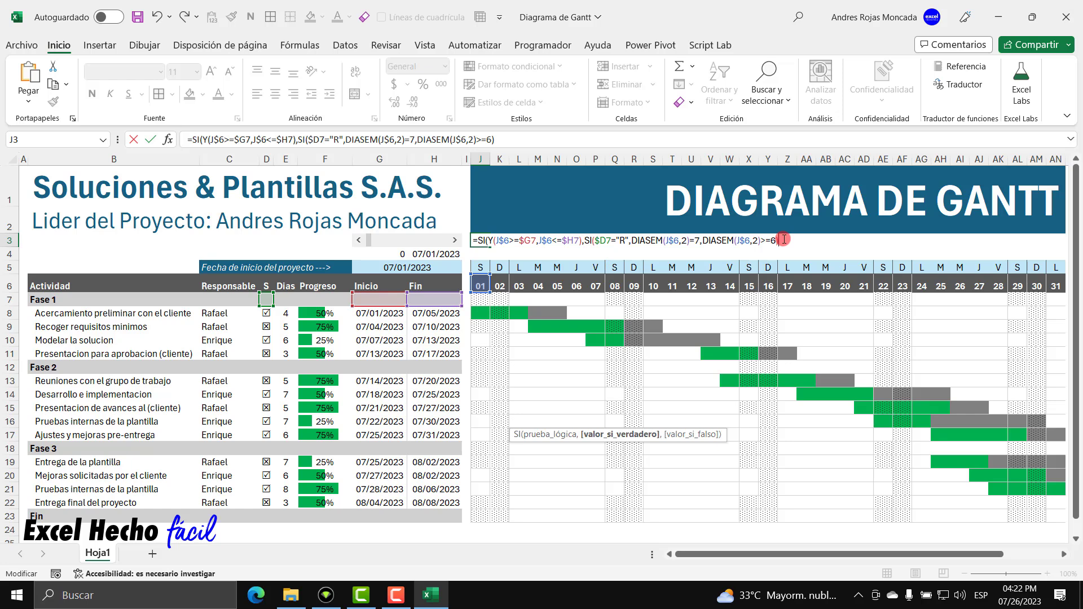
type(")")
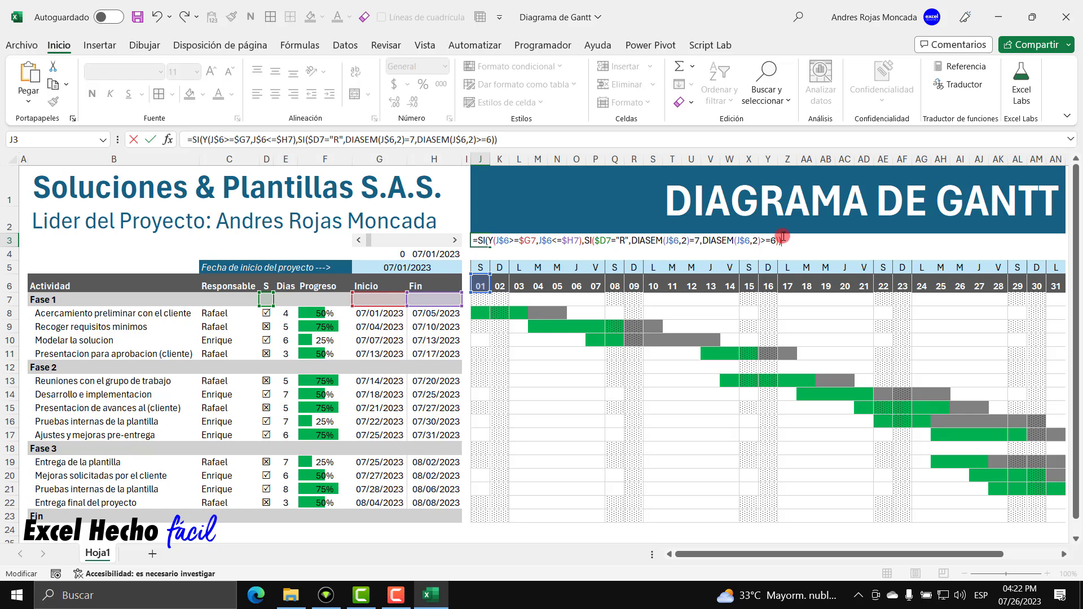
Select the formula text after the equals sign and commit J3.
left_click_drag(779, 237, 585, 240)
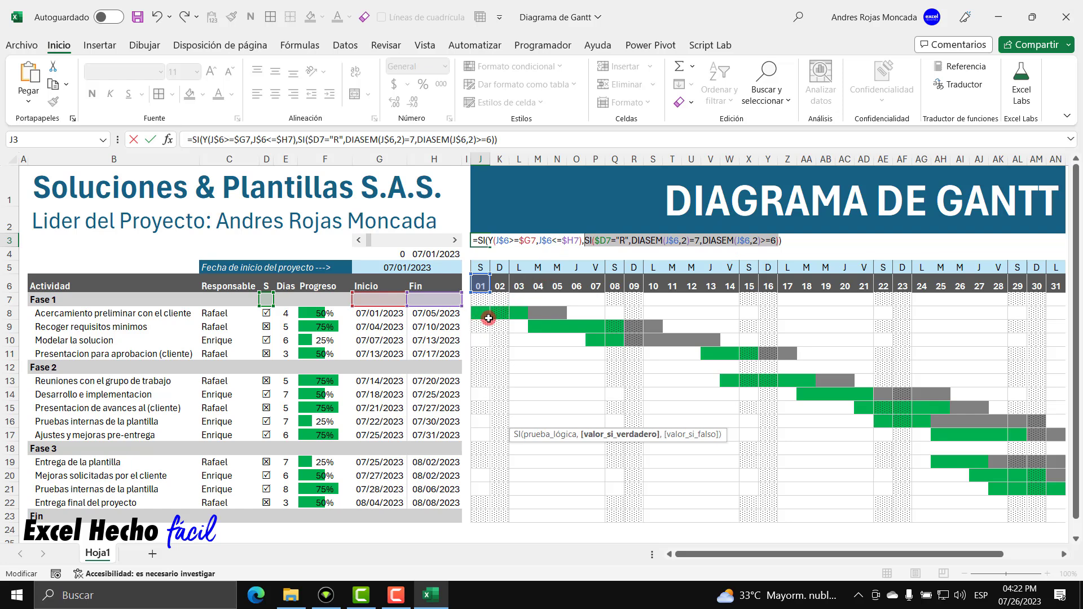
left_click_drag(778, 241, 466, 244)
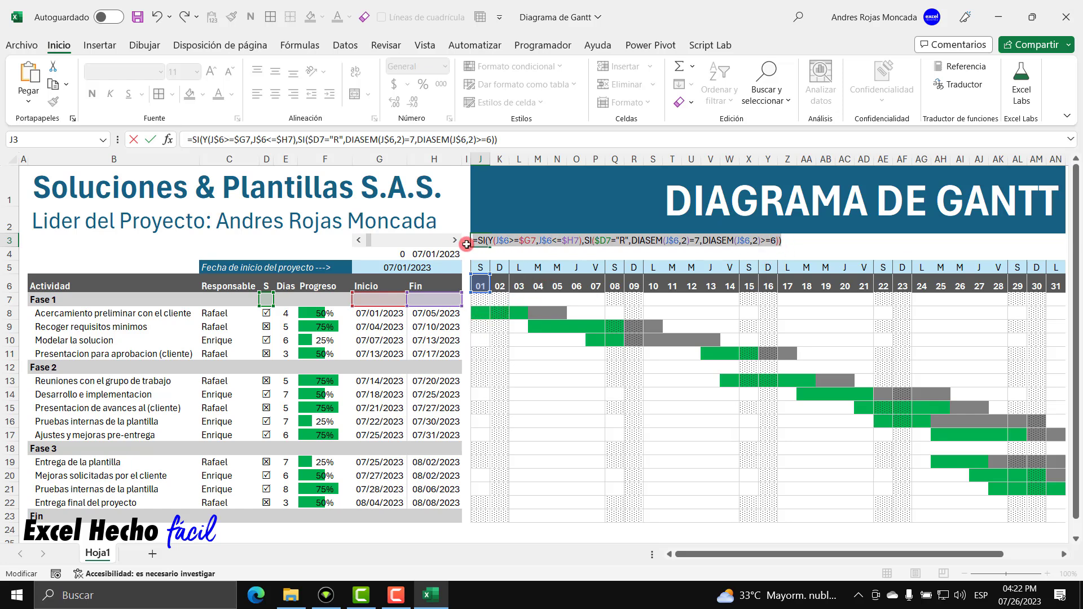
left_click(783, 241)
key("Return")
Replace the J7:AN23 weekend rule's formula with the copied date-range weekend formula.
left_click_drag(480, 299, 1055, 516)
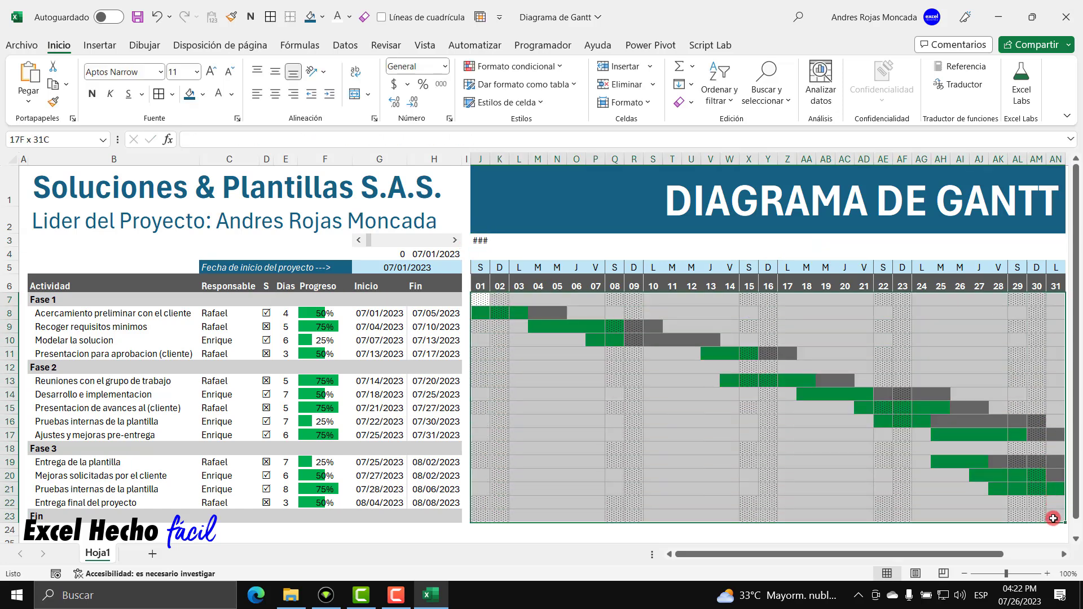
left_click(538, 67)
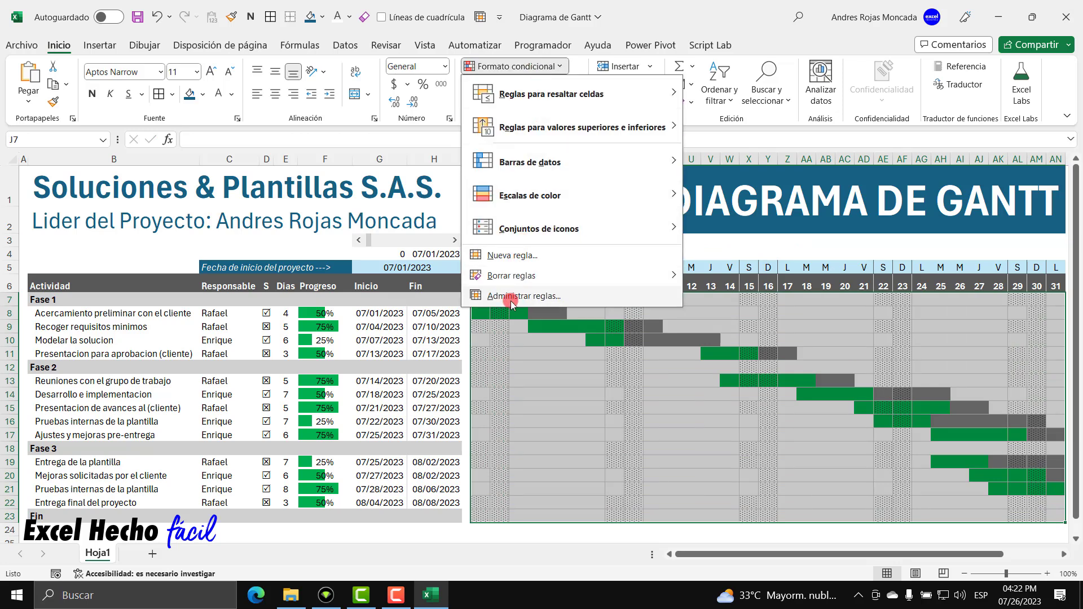
left_click(502, 296)
left_click(554, 355)
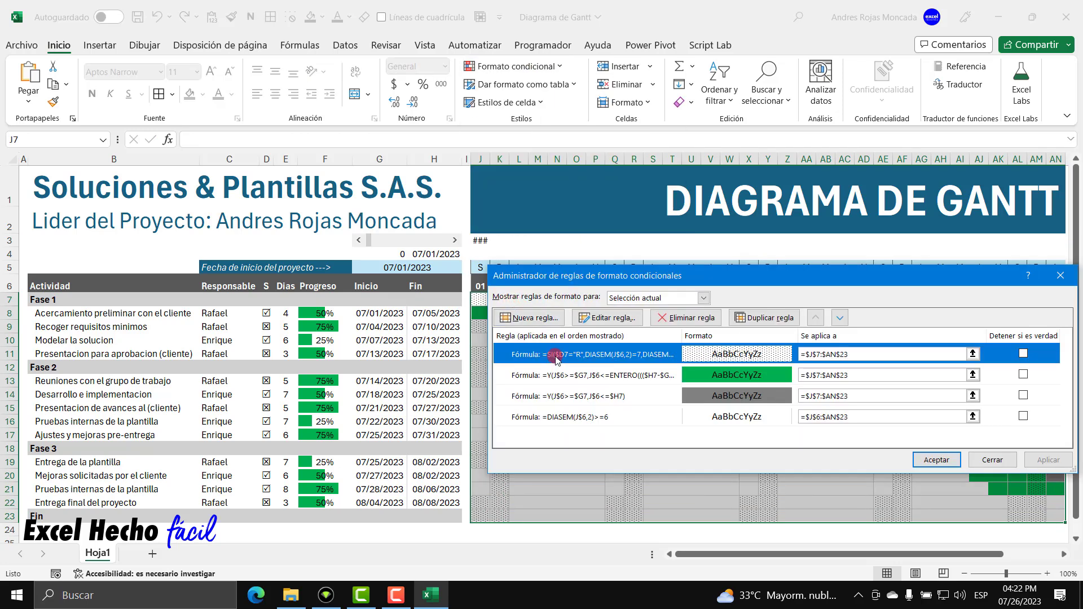
left_click(603, 317)
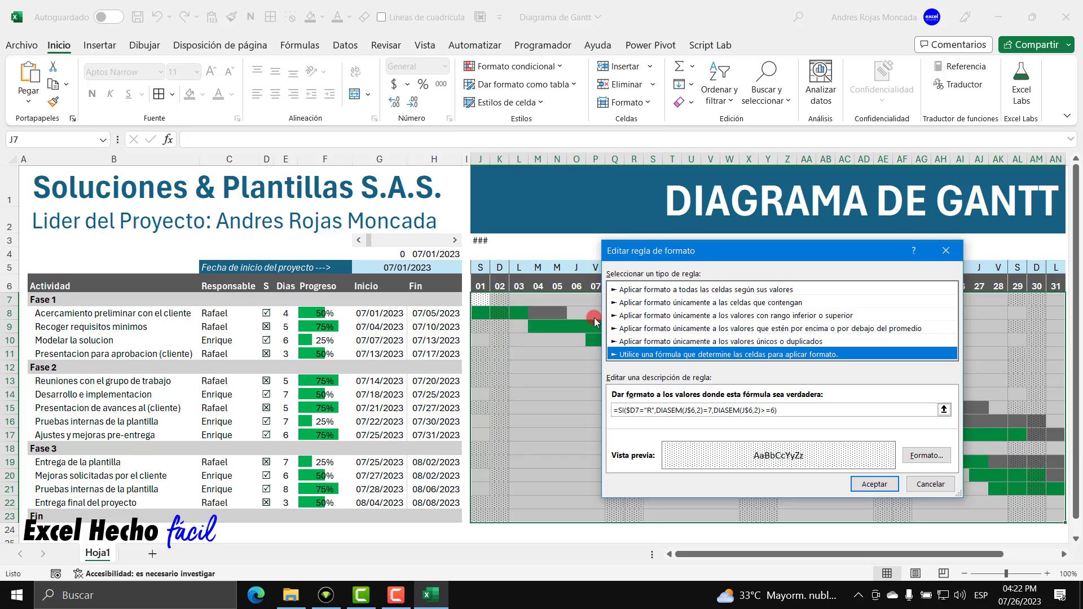
left_click_drag(795, 407, 583, 406)
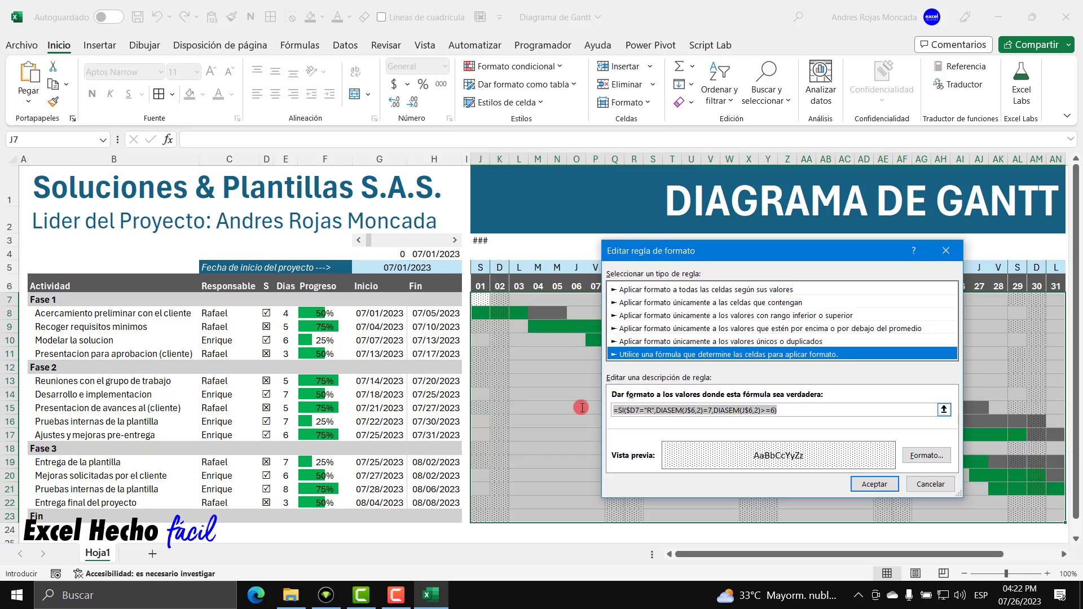
key("ctrl+v")
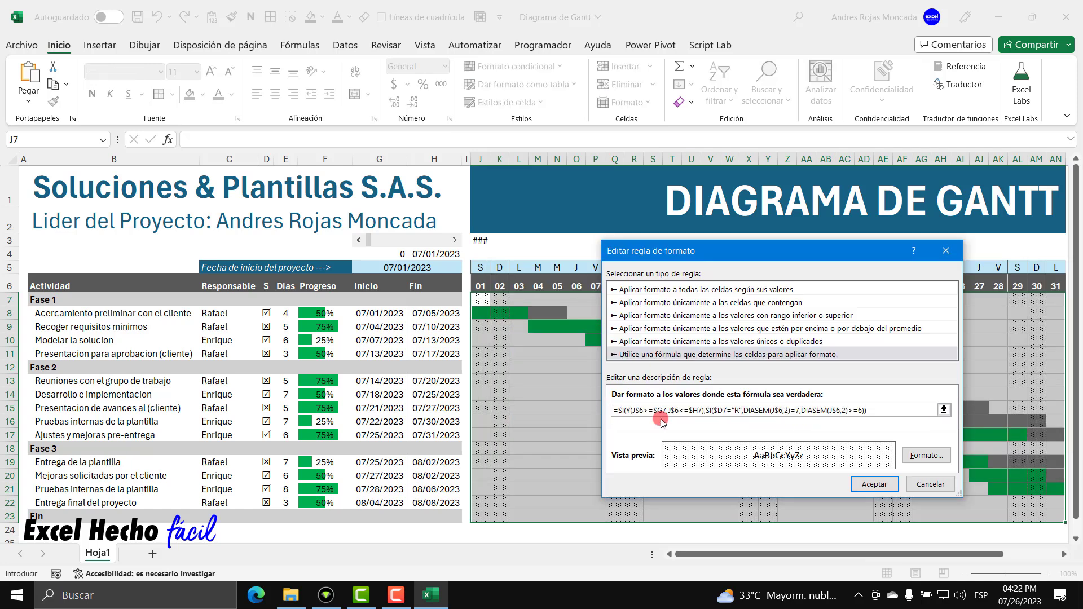
Set the weekend rule's dotted pattern colour to white and apply the rules.
left_click(926, 455)
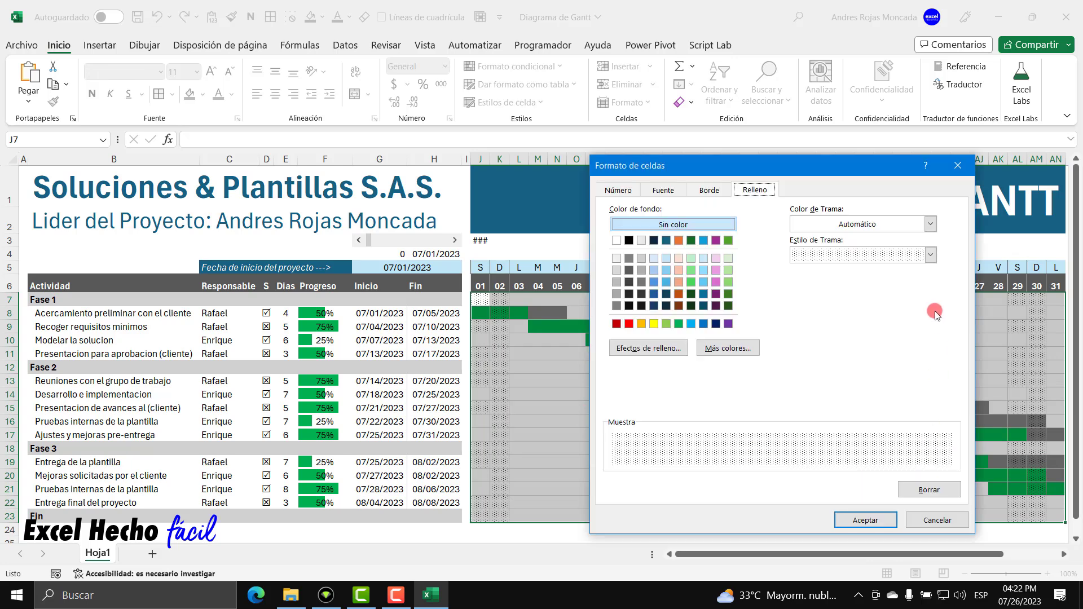
left_click(930, 224)
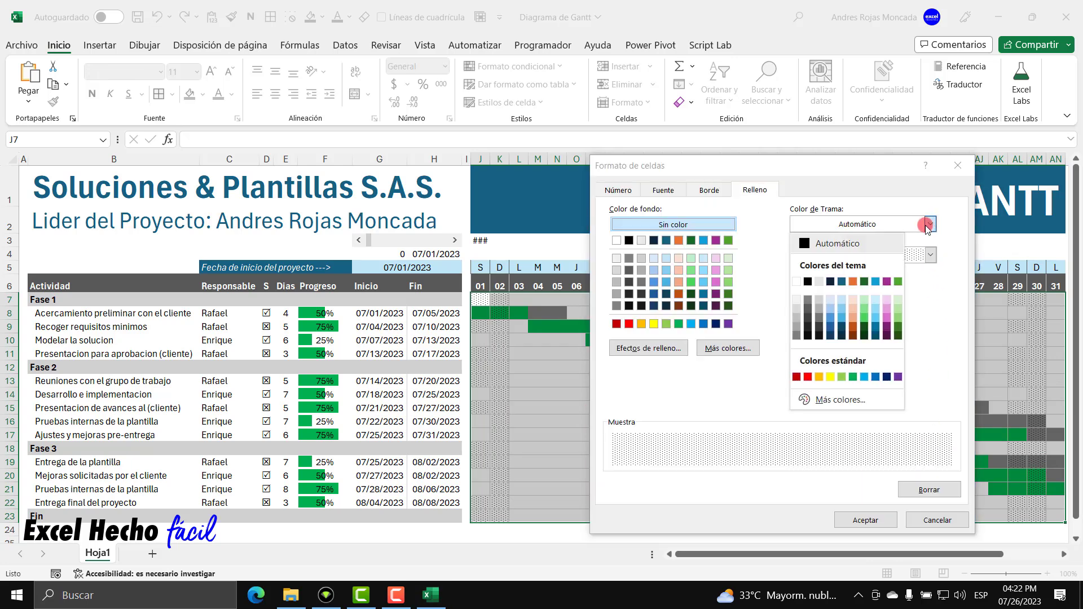
left_click(803, 281)
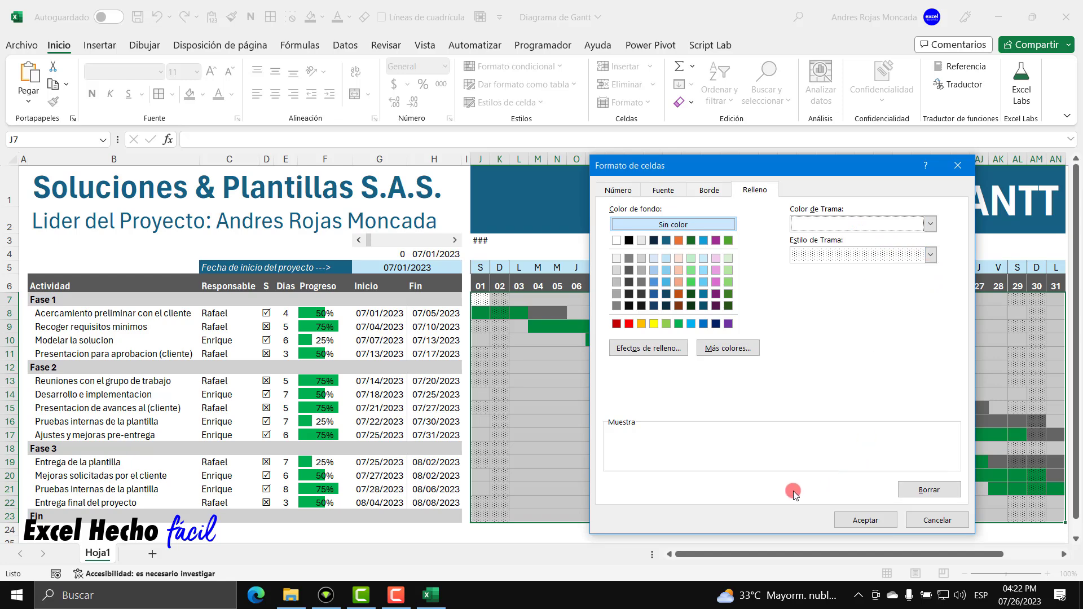
left_click(867, 522)
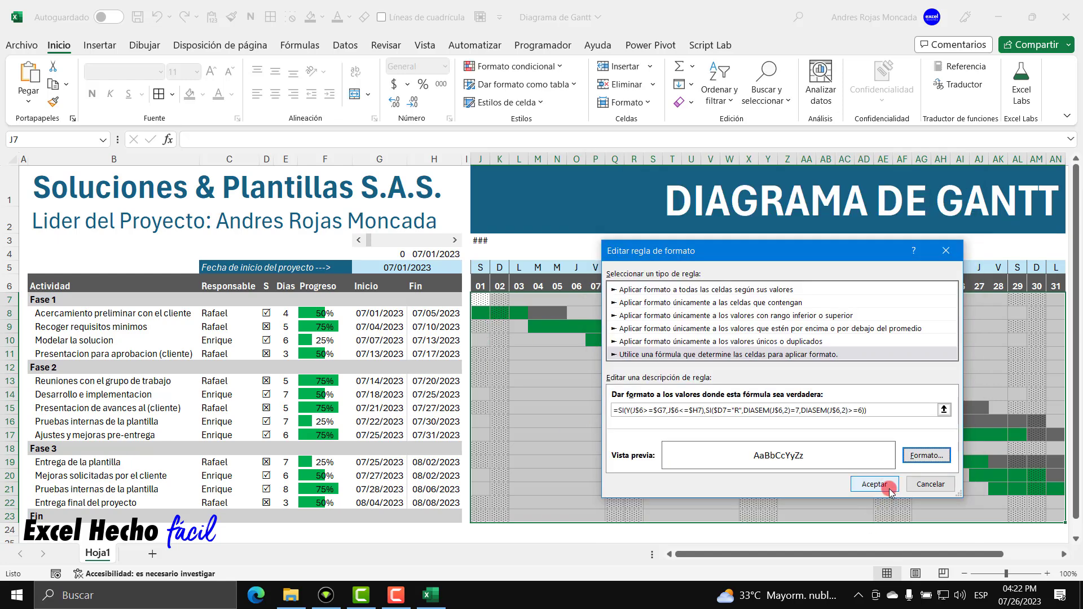
left_click(895, 483)
left_click(1044, 458)
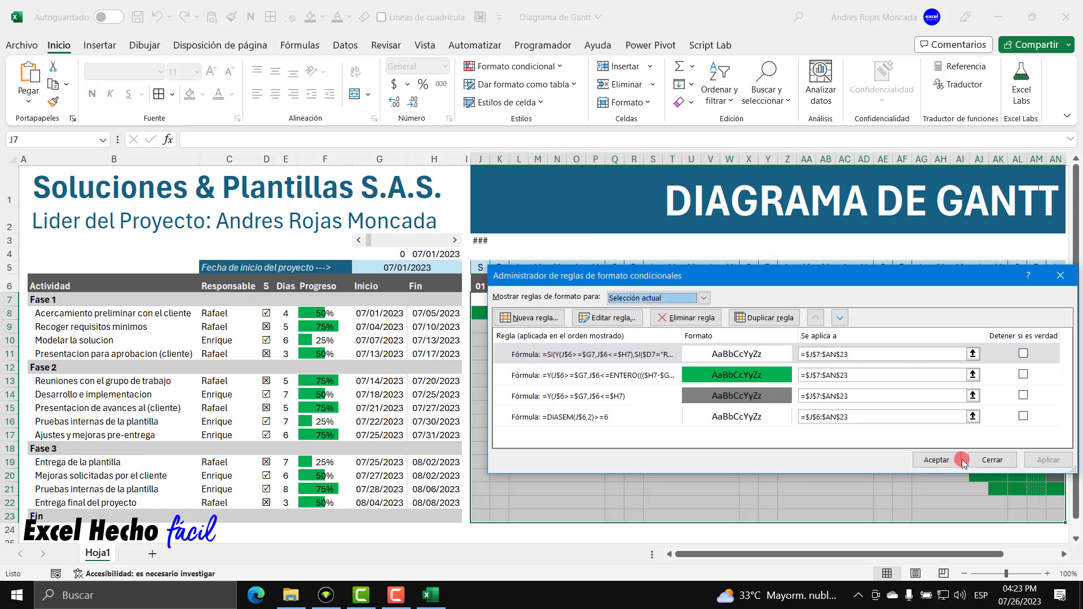
left_click(940, 457)
left_click(499, 312)
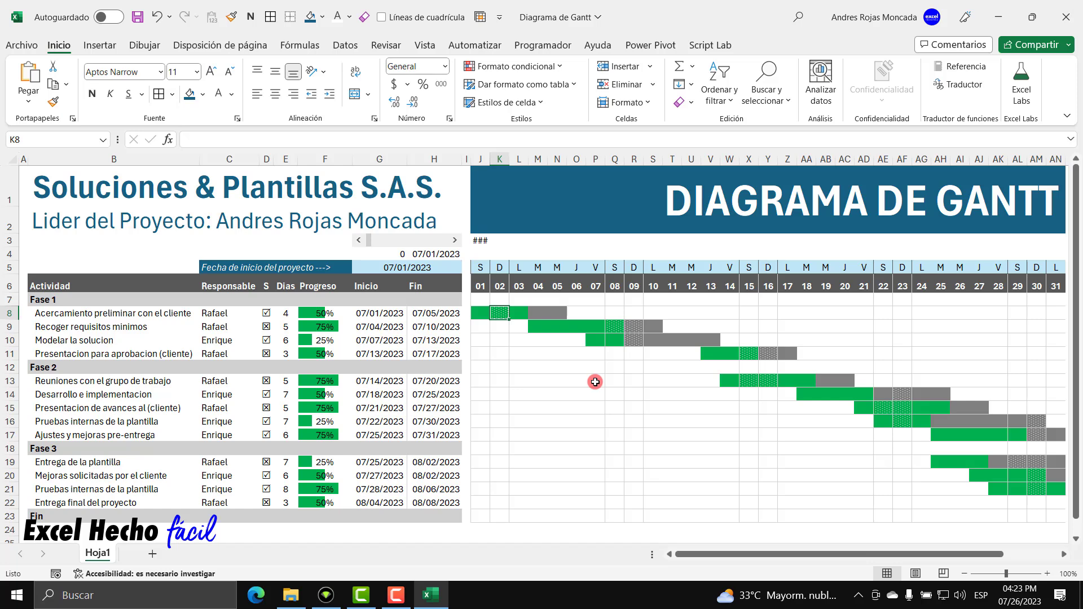
Switch the J7:AN23 weekend rule's dotted pattern colour back to Automatic.
left_click_drag(481, 298, 1051, 515)
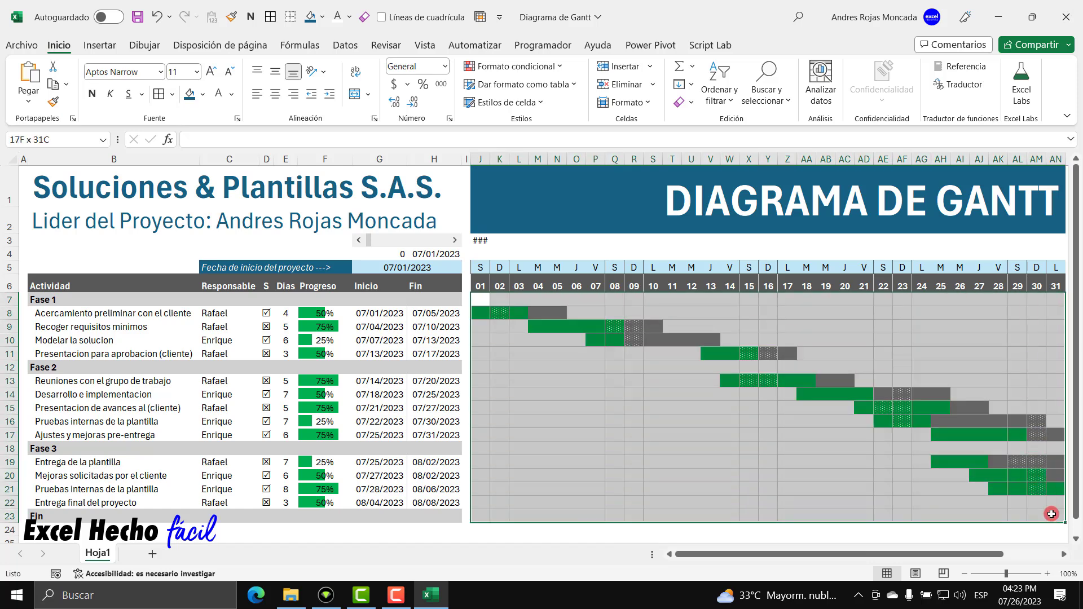
left_click(527, 66)
left_click(541, 296)
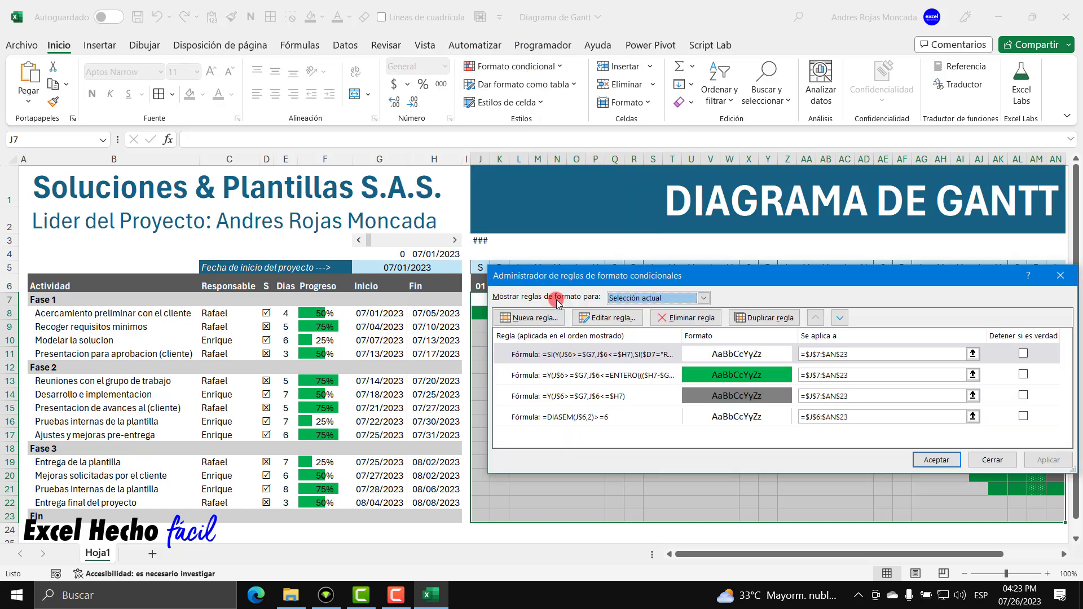
left_click(566, 354)
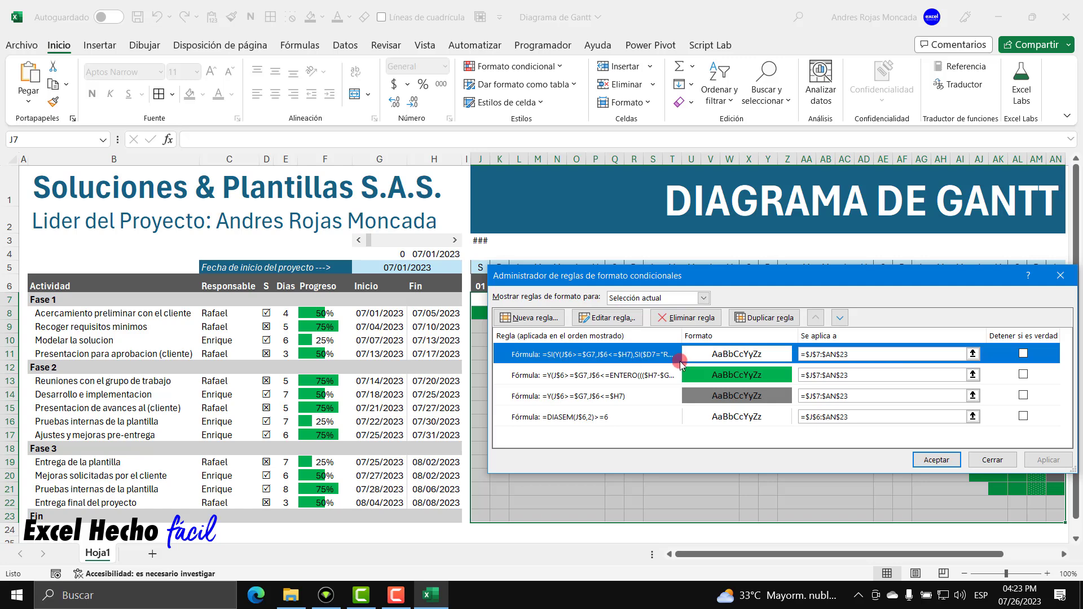
left_click(620, 318)
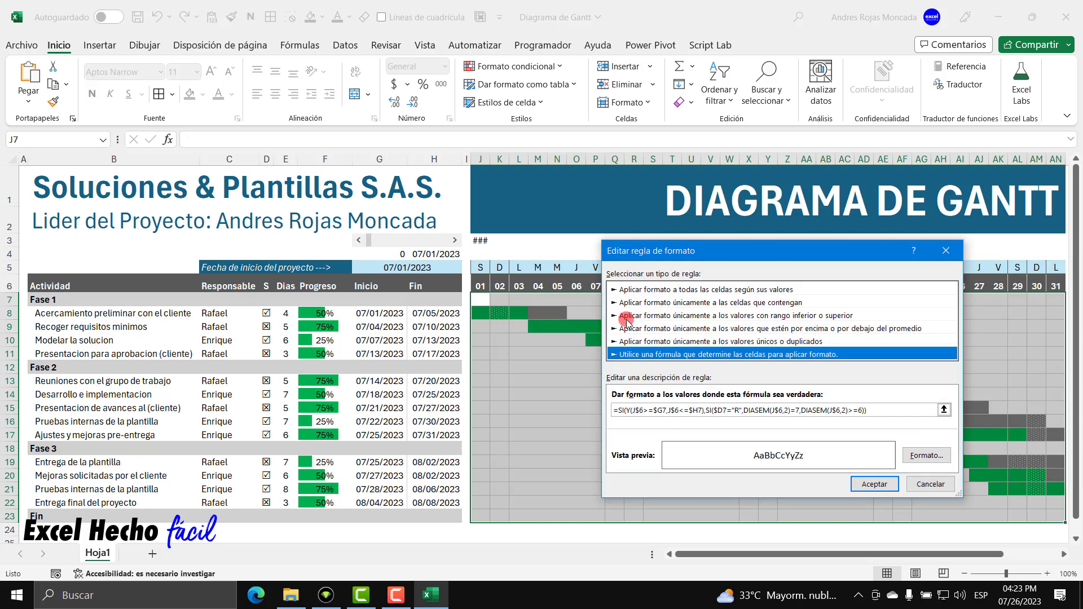
left_click(928, 450)
left_click(930, 255)
left_click(930, 224)
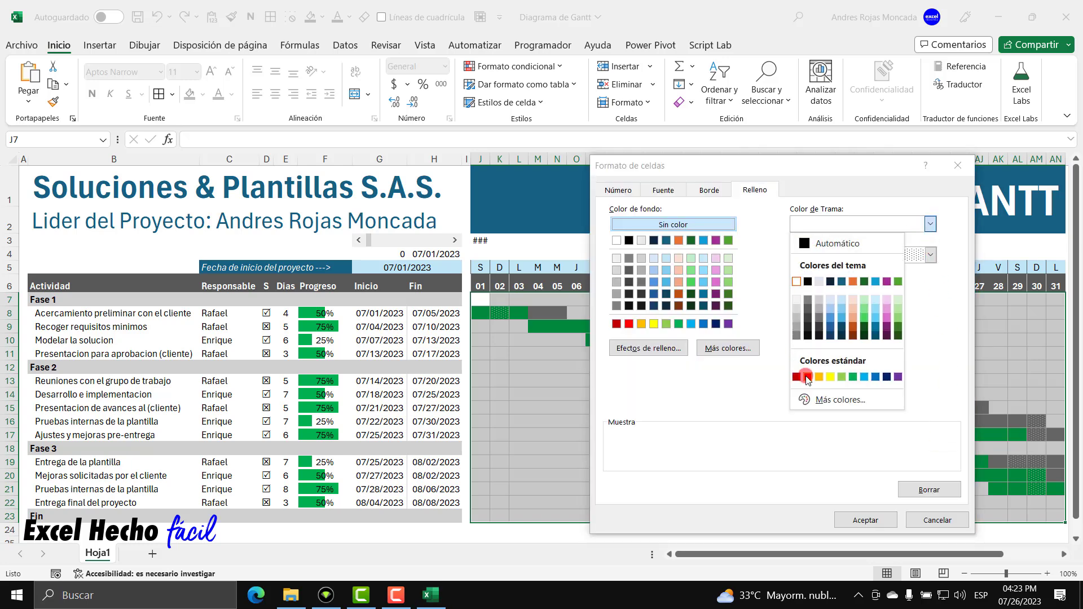
left_click(805, 245)
Confirm and apply the rule change, then inspect the dotted weekend cell K8.
left_click(865, 519)
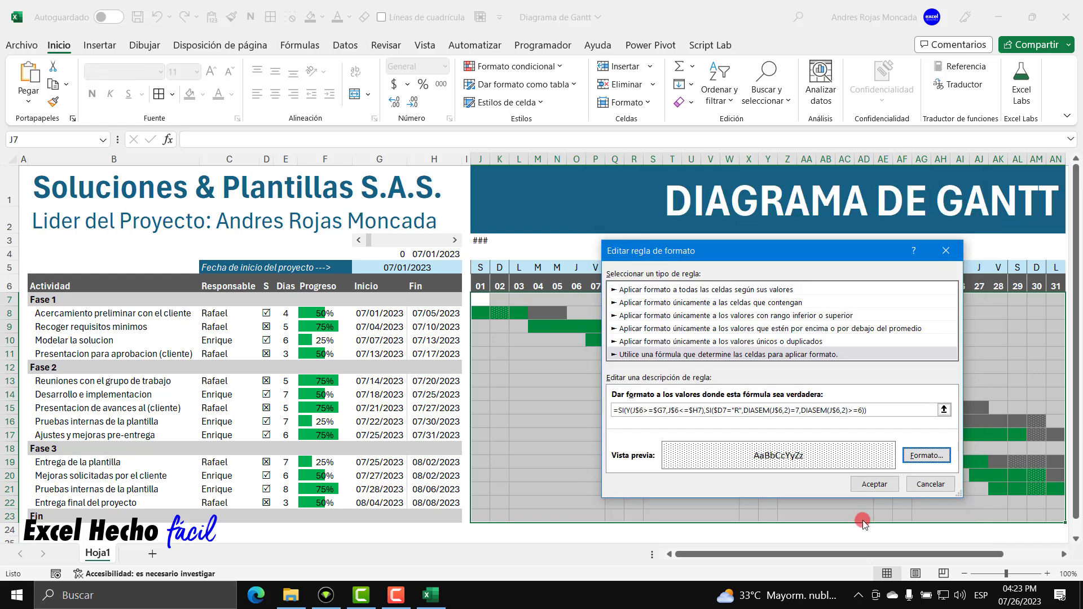
left_click(862, 485)
left_click(1036, 461)
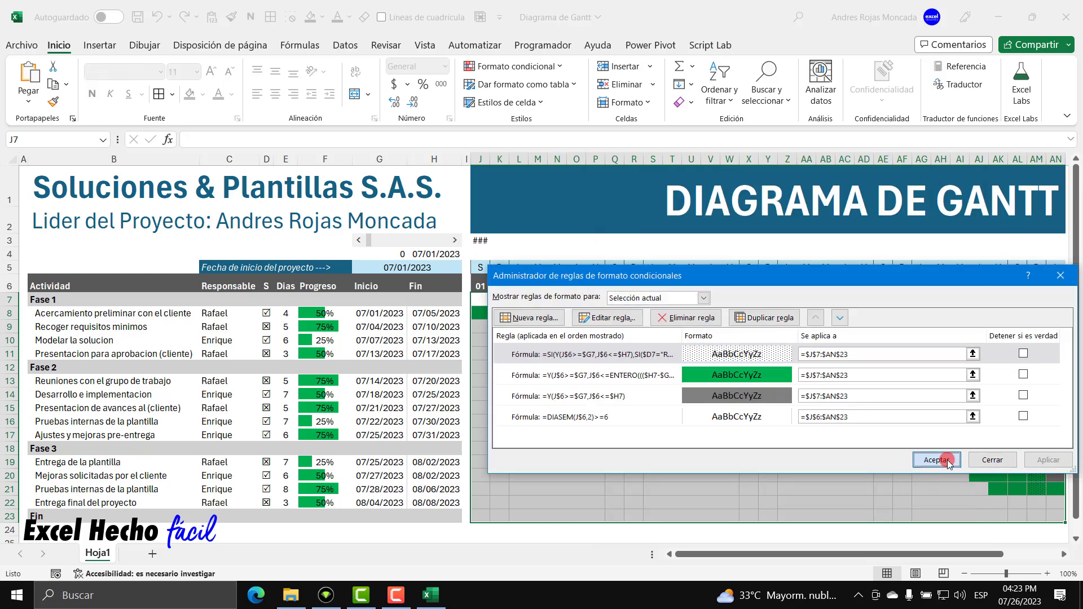
left_click(936, 460)
left_click(595, 394)
left_click(494, 314)
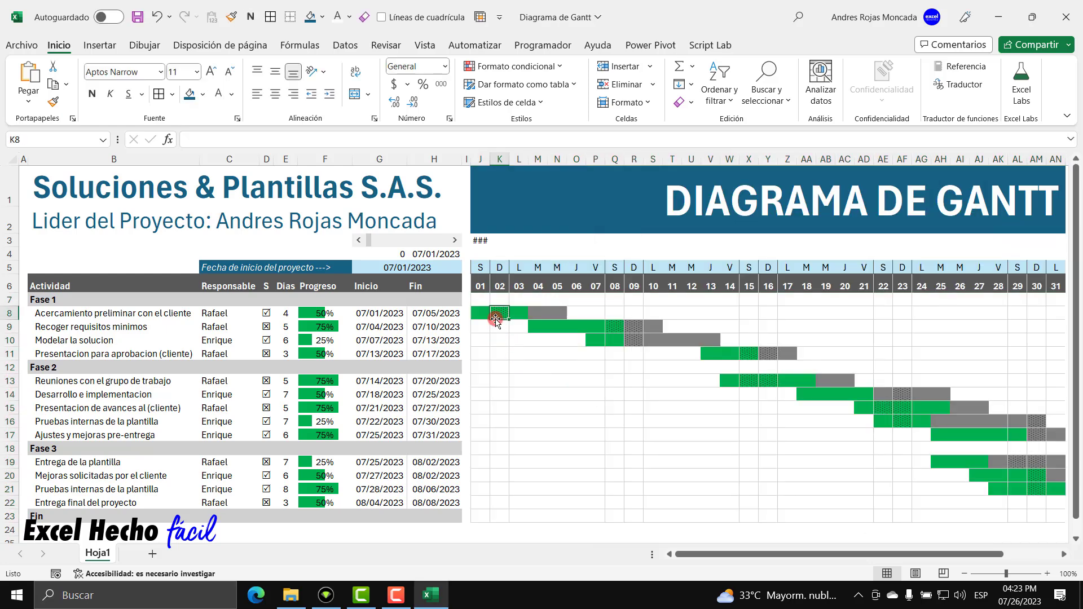
Inspect the second task's bar M9:S9 and weekend cells Q9:R9, toggling its S checkbox.
left_click(612, 325)
left_click(628, 327)
left_click(519, 326)
left_click_drag(533, 327, 659, 328)
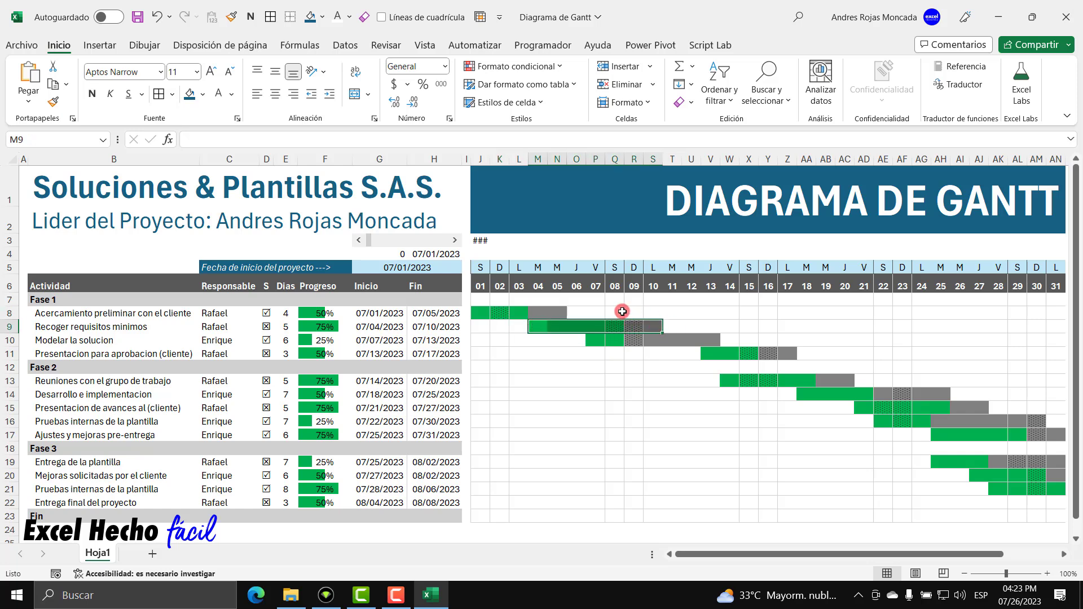
left_click(615, 327)
left_click(634, 326)
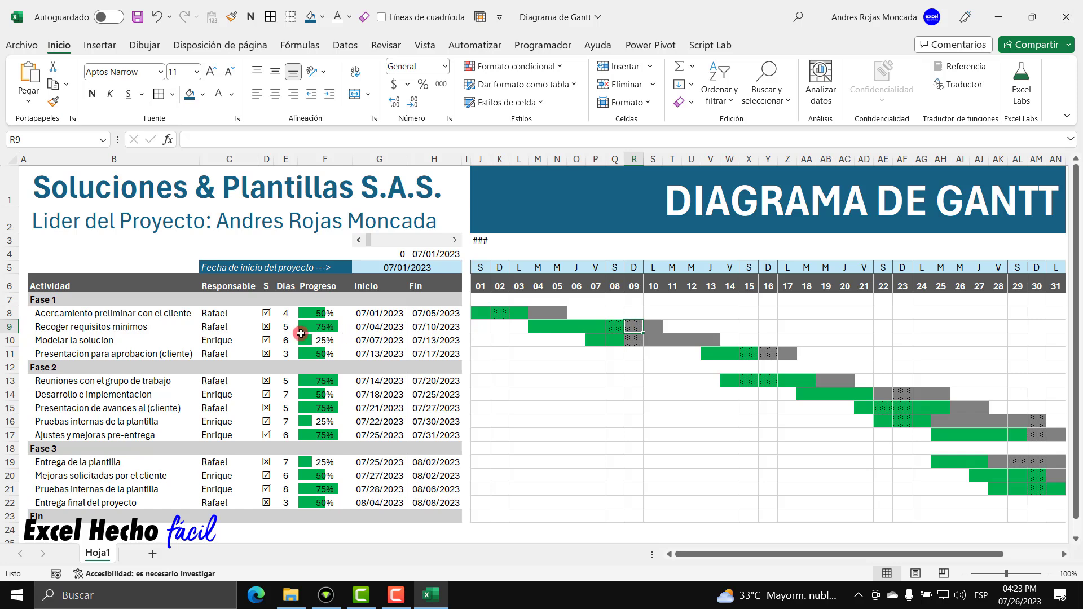
left_click(267, 331)
left_click_drag(623, 326, 629, 326)
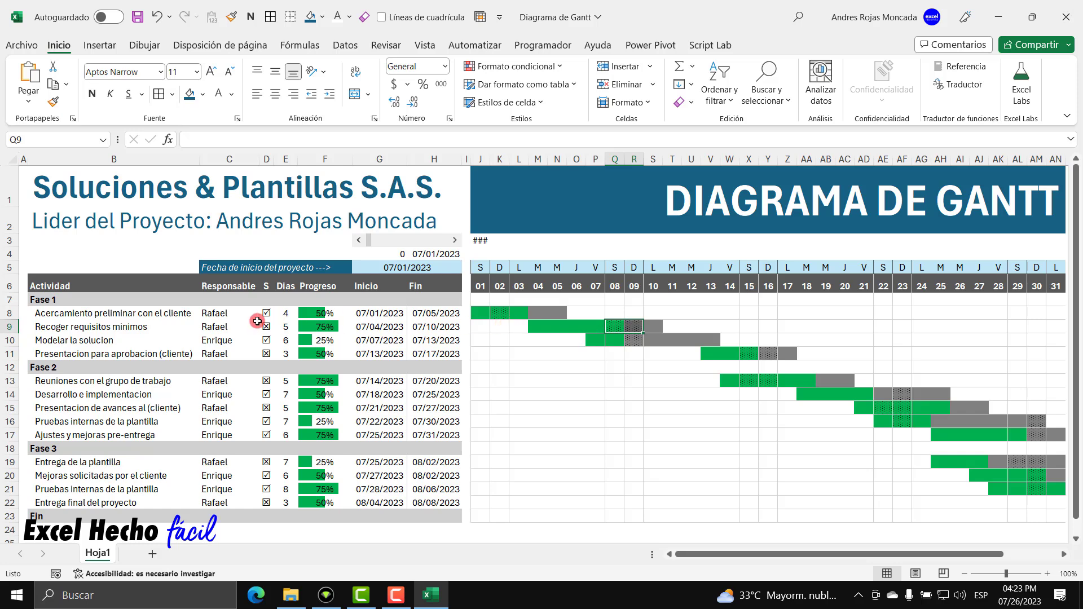
Check the first bar J8:N8 and cell AF16, then select the J7:AN23 timeline grid.
left_click(500, 314)
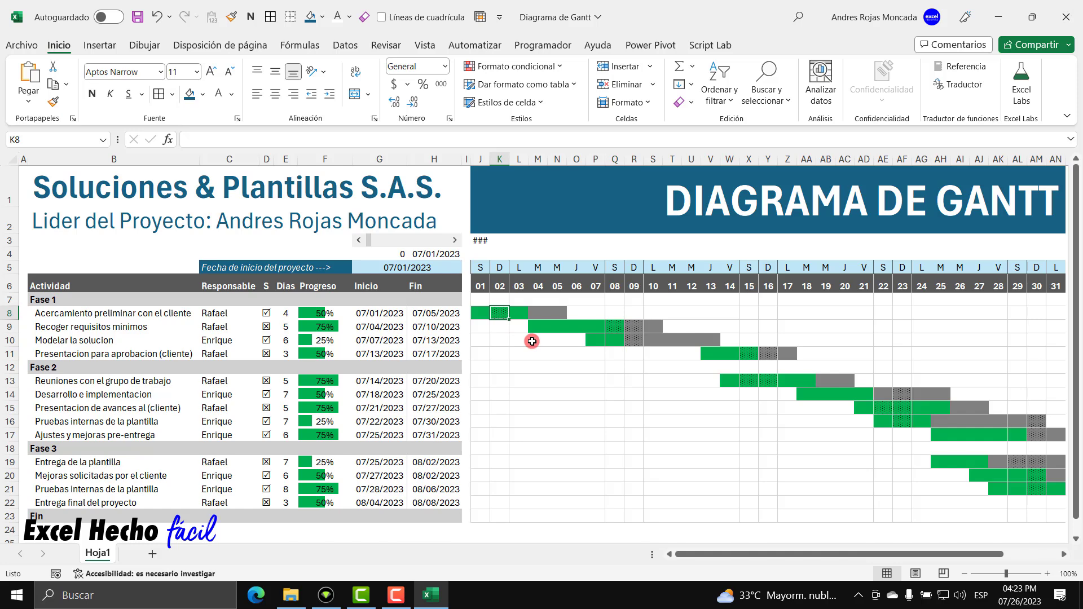
left_click_drag(481, 311, 554, 311)
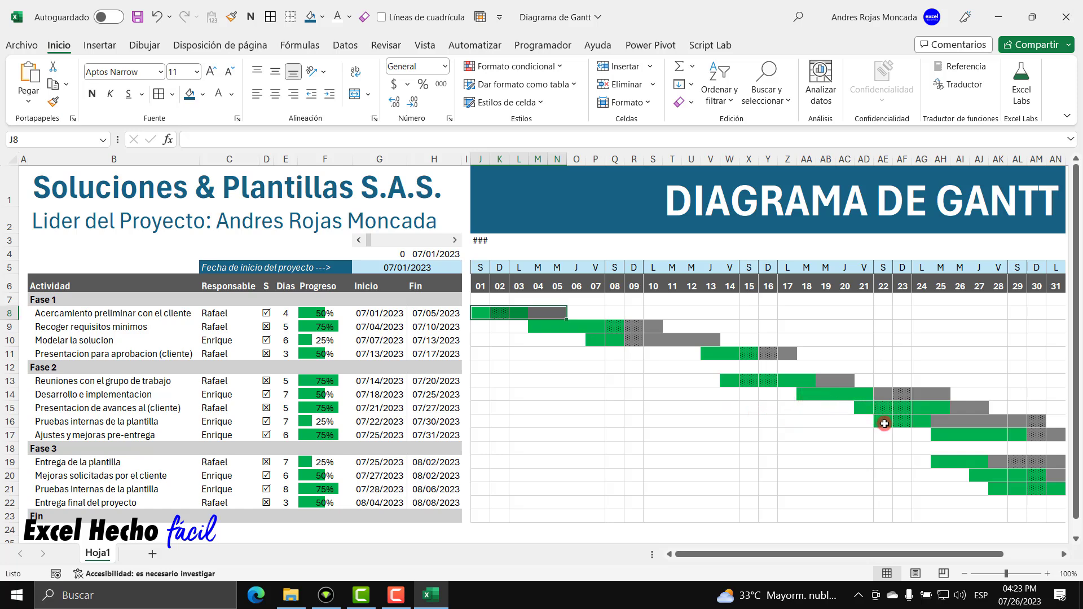
left_click(907, 421)
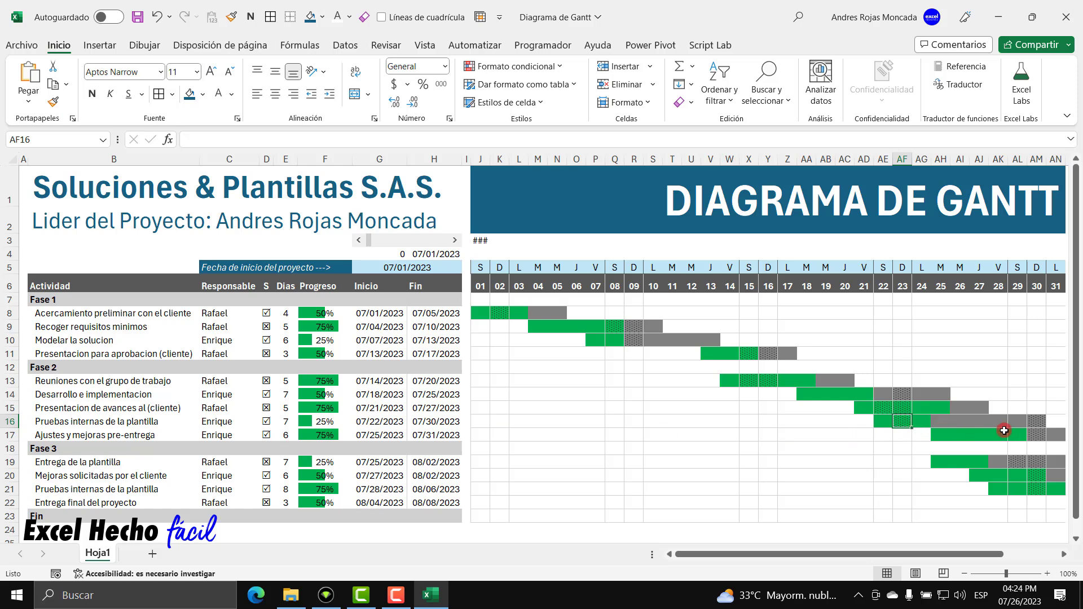
left_click(1038, 423)
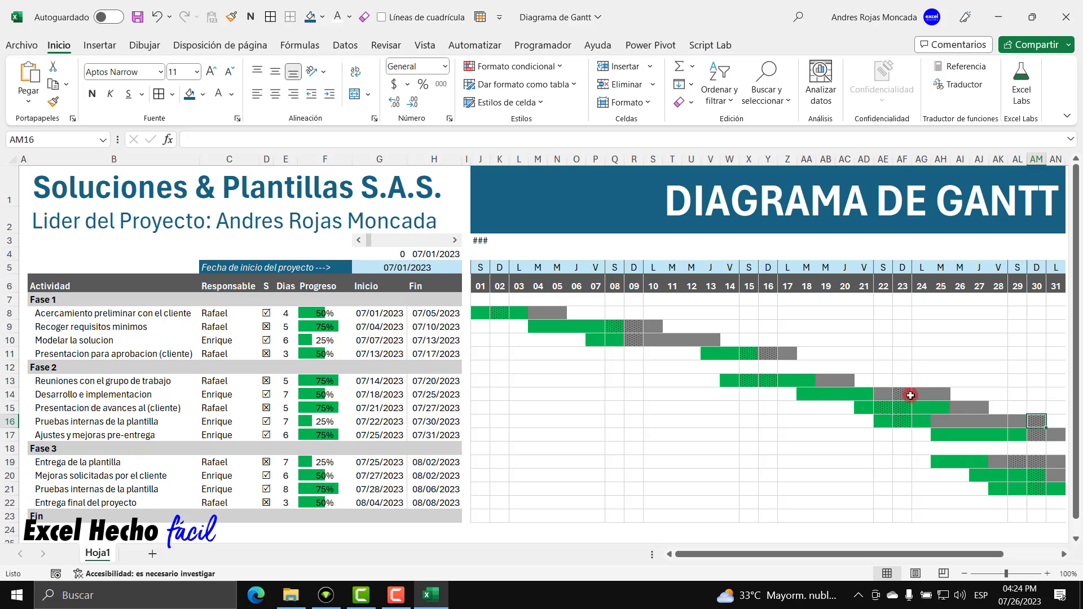
left_click_drag(480, 301, 1056, 516)
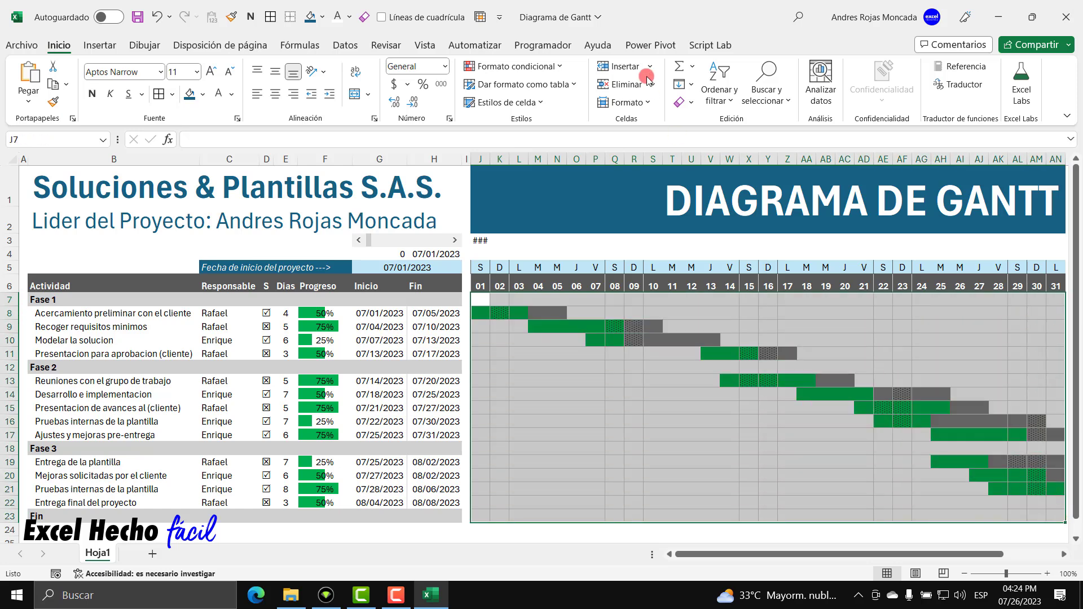
Make the weekend dotted rule's pattern colour white and apply it across the Gantt grid.
left_click(513, 66)
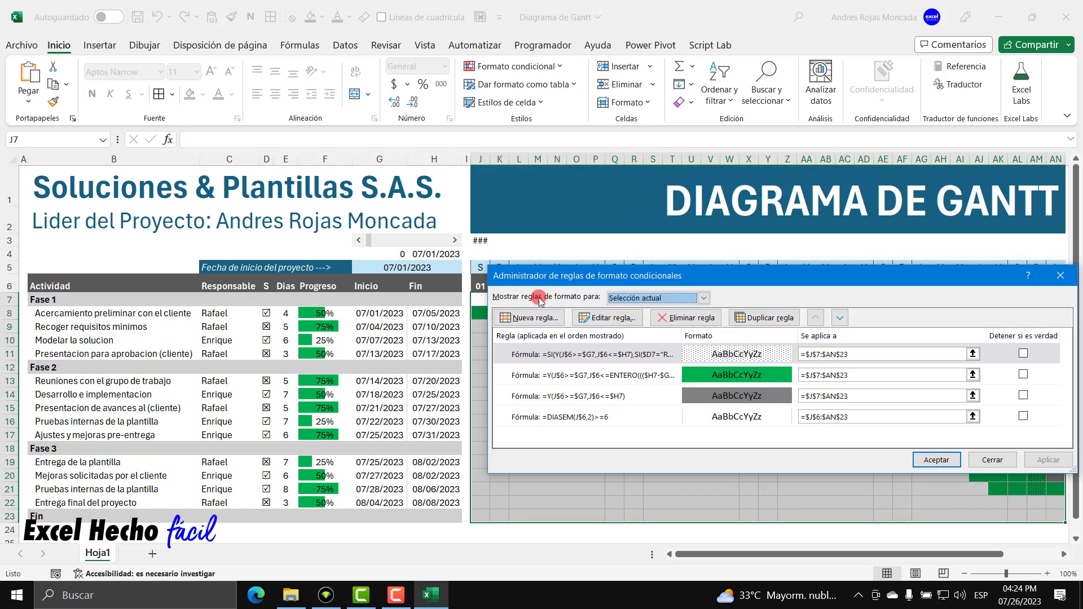
left_click(550, 353)
left_click(592, 320)
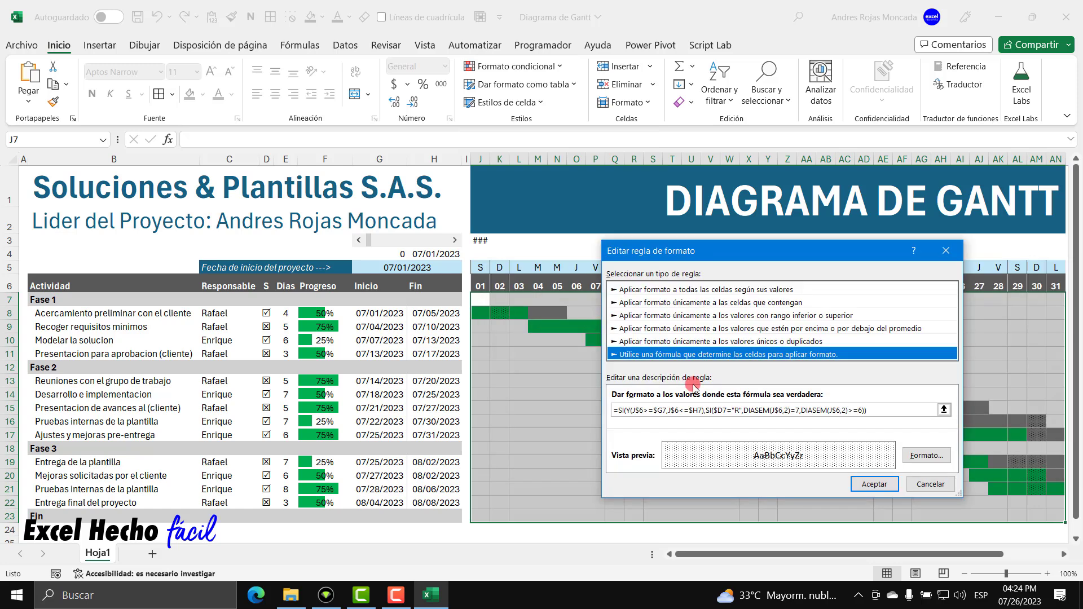
left_click(926, 455)
left_click(929, 224)
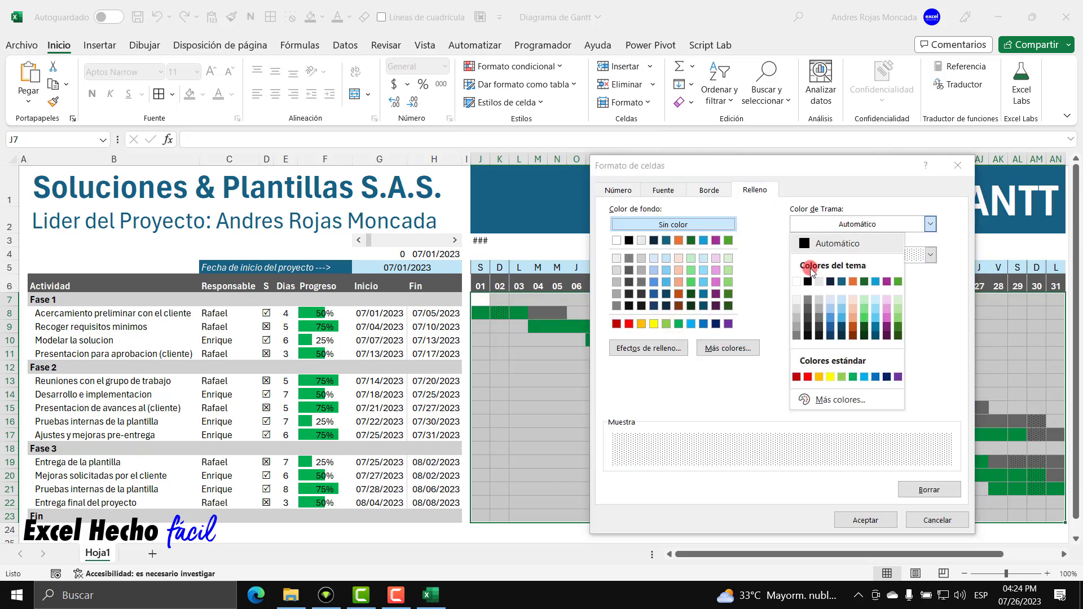
left_click(801, 280)
left_click(866, 520)
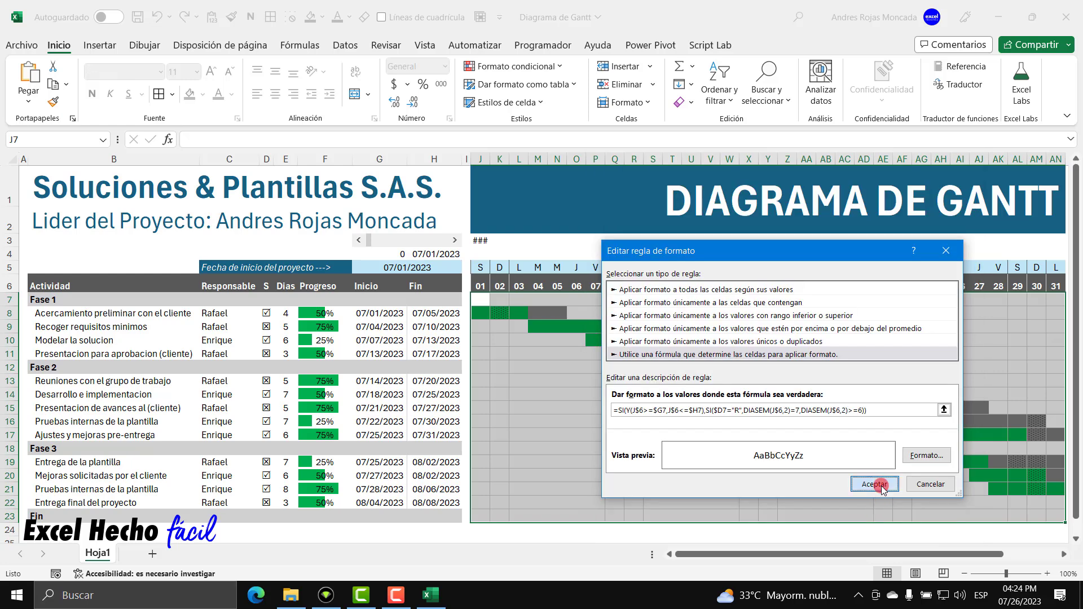
left_click(876, 483)
left_click(1039, 459)
left_click(933, 459)
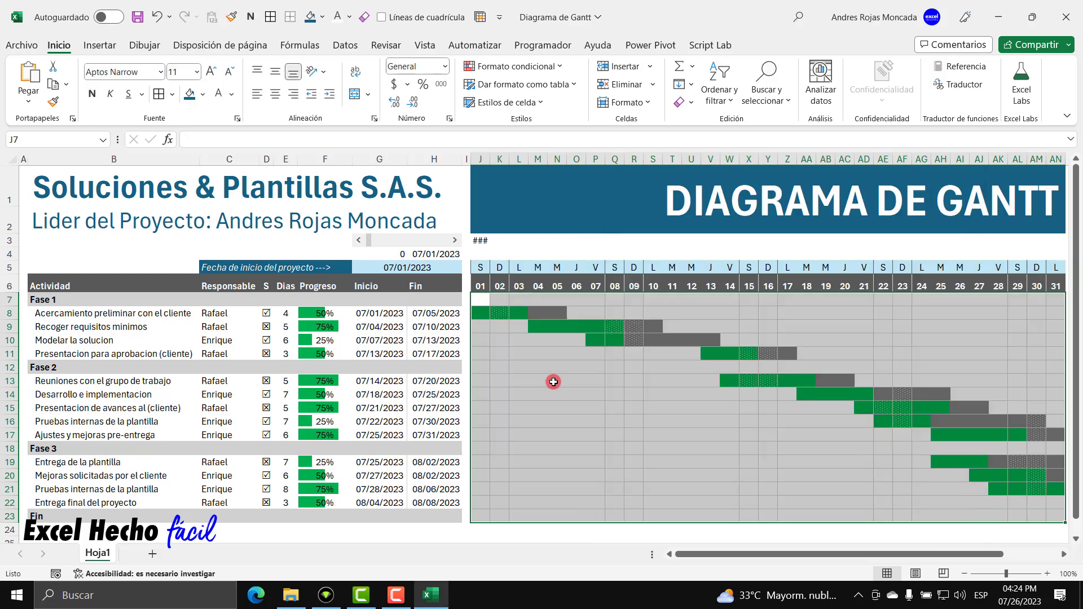
left_click(553, 382)
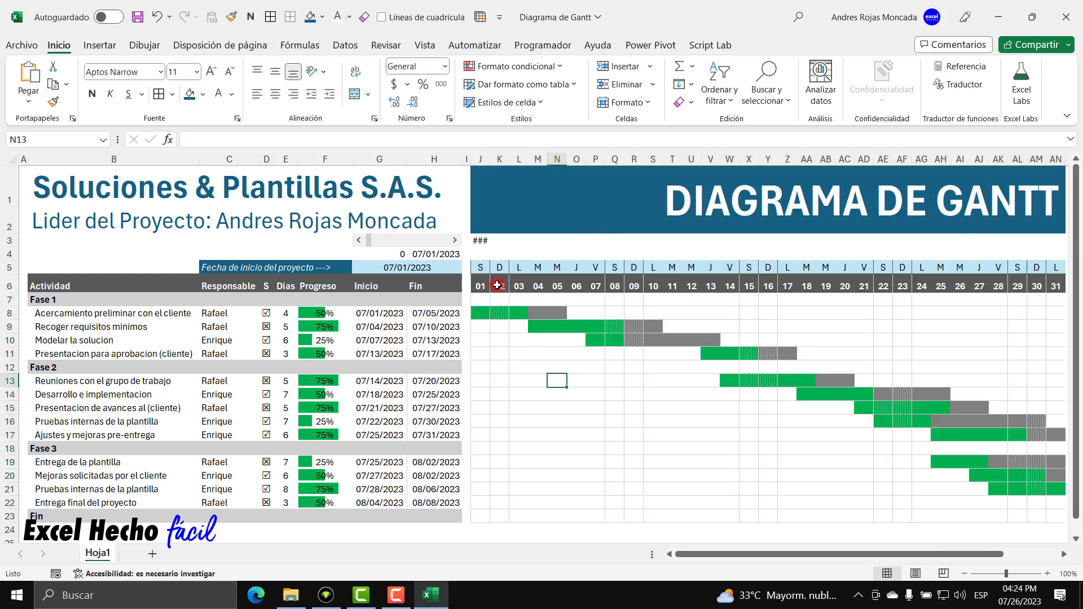
Clear J3 and draft and copy the =J$6=HOY() today formula there without keeping it.
left_click(474, 241)
key("Delete")
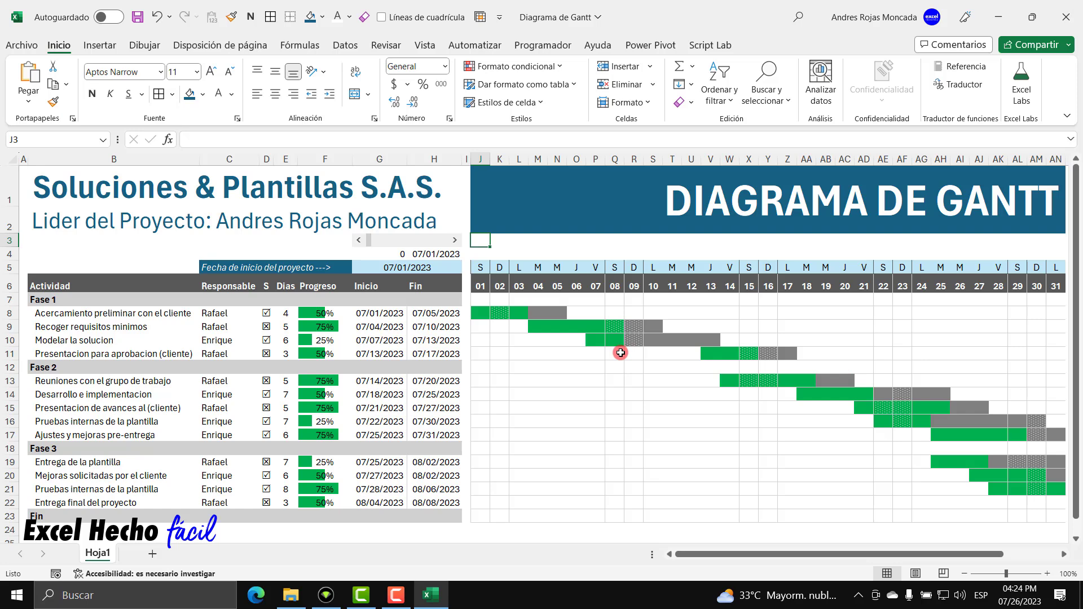
type("=")
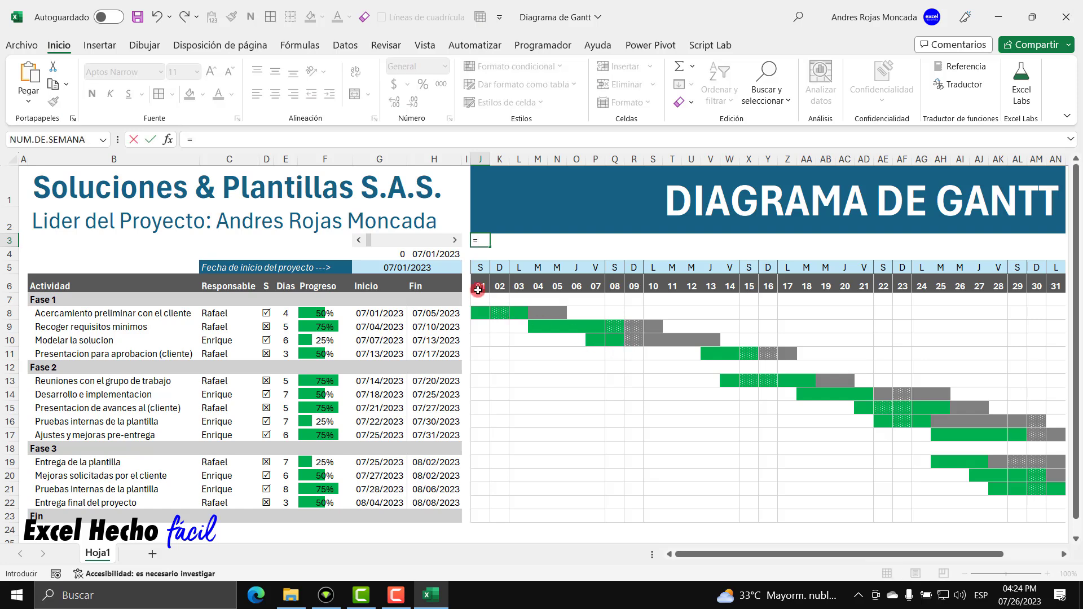
left_click(479, 287)
left_click(480, 241)
type("$6=HOY()")
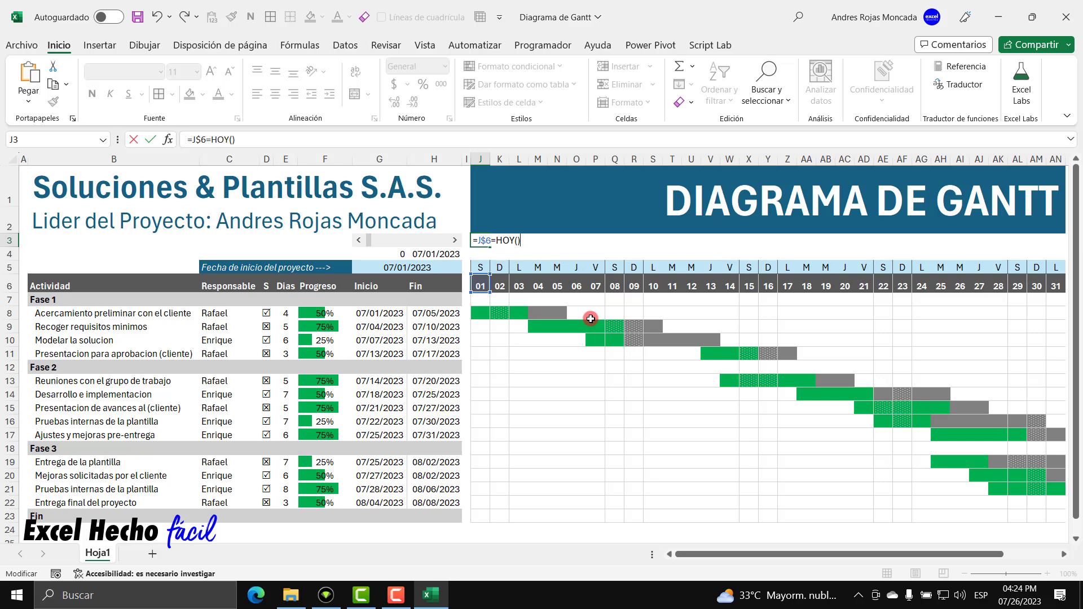
left_click_drag(521, 240, 429, 236)
key("ctrl+c")
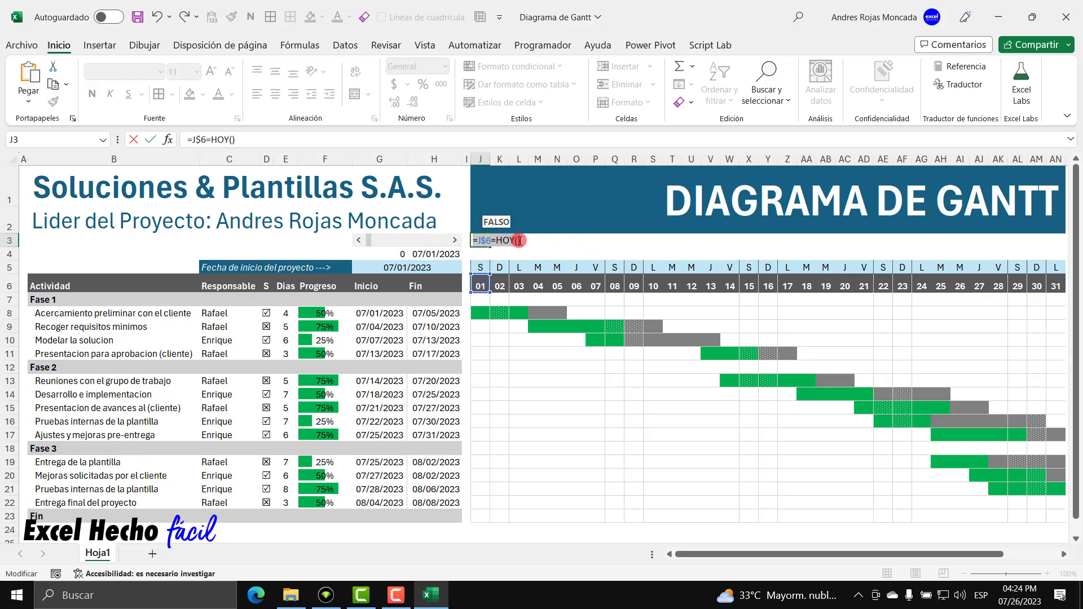
key("Escape")
Start a new formula-based conditional formatting rule for the J7:AN23 grid.
mouse_move(476, 299)
left_mouse_down()
mouse_move(1056, 305)
mouse_move(1065, 516)
left_mouse_up()
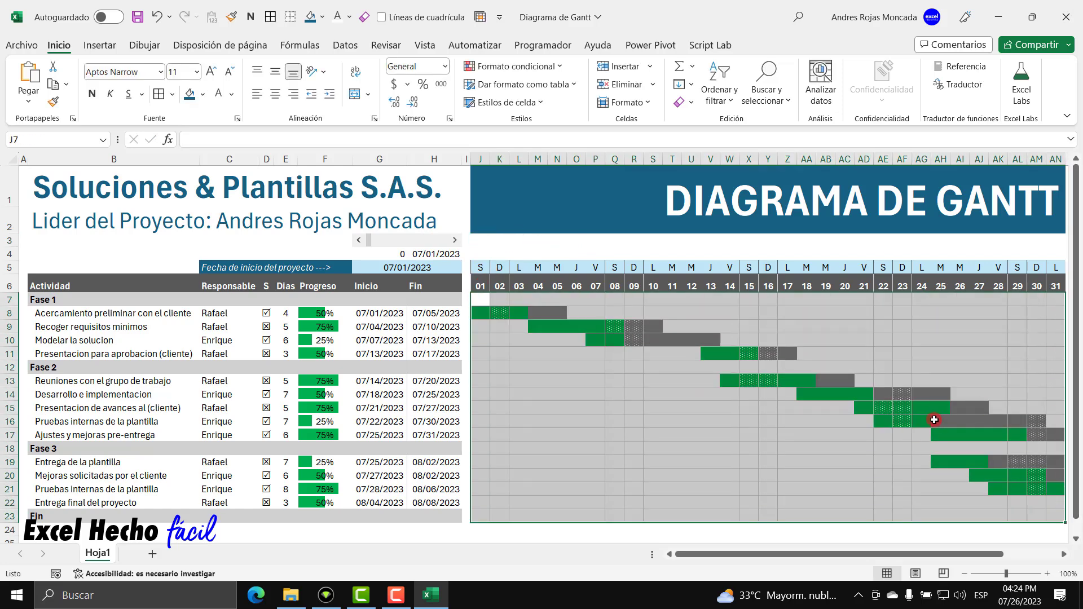
left_click(502, 66)
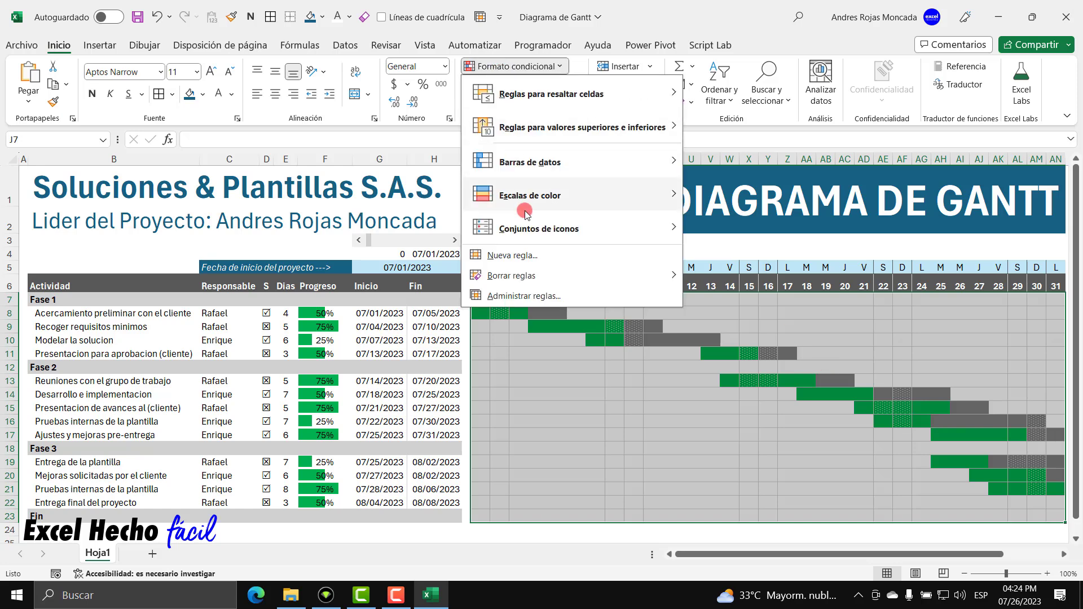
left_click(541, 296)
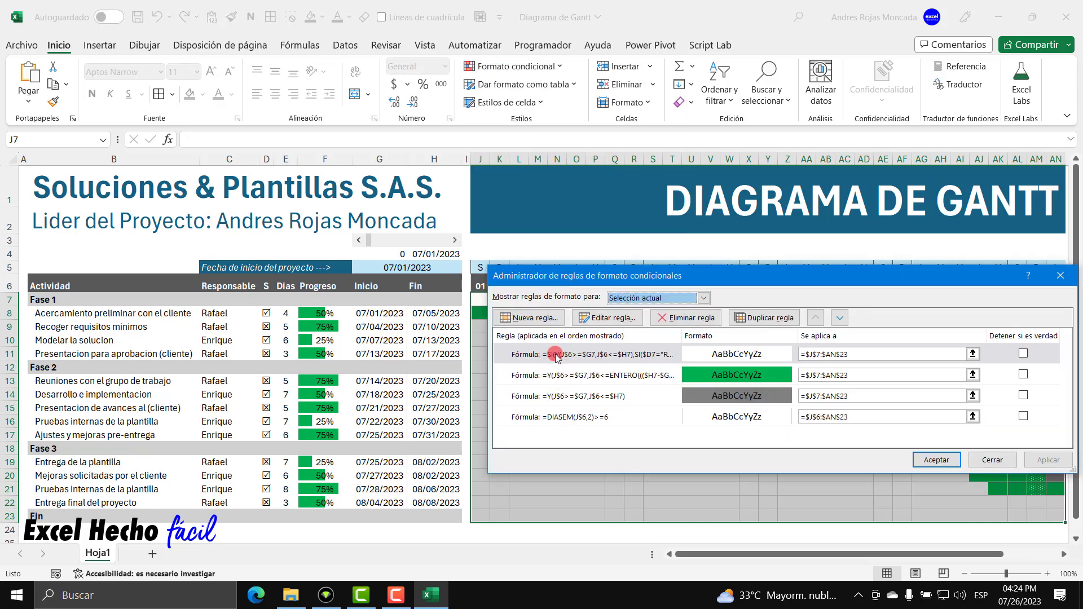
left_click(543, 318)
left_click(673, 341)
Create the =J$6=HOY() rule formatting today's column with orange left and right borders.
left_click(722, 393)
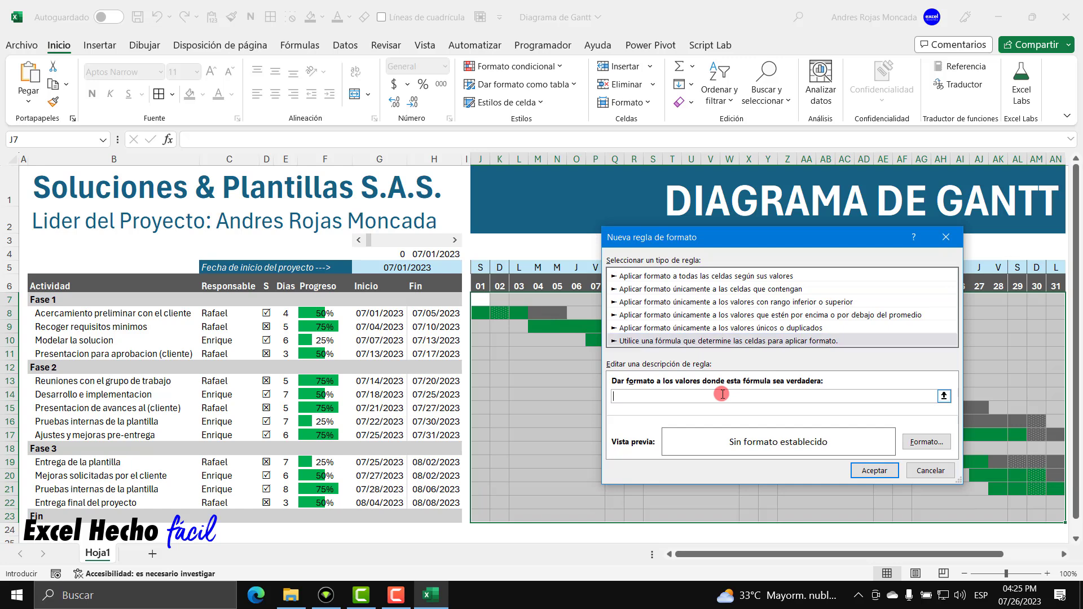
key("ctrl+v")
left_click(909, 439)
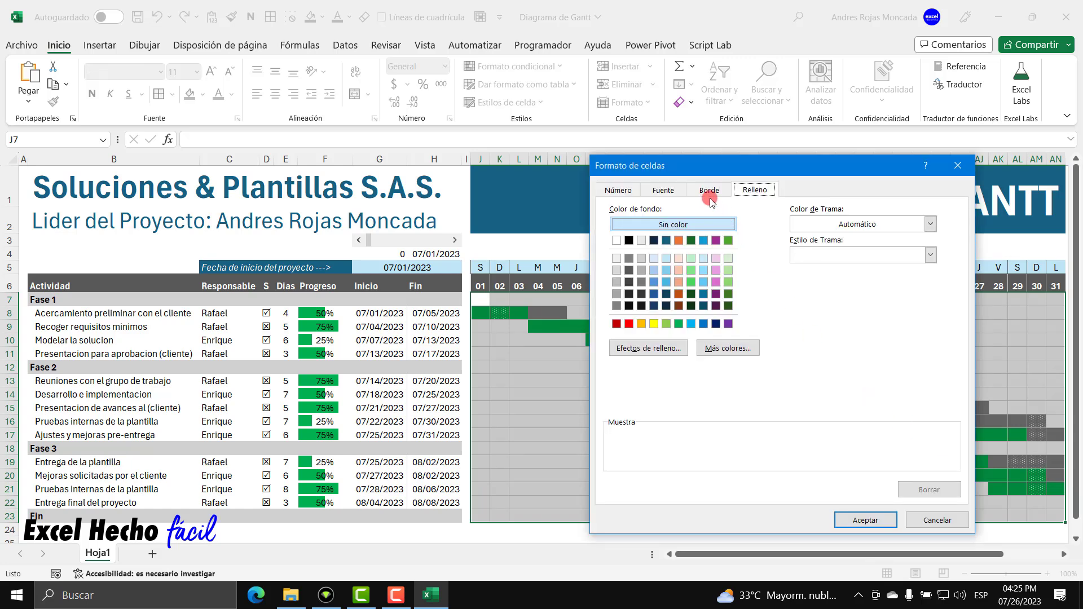
left_click(709, 191)
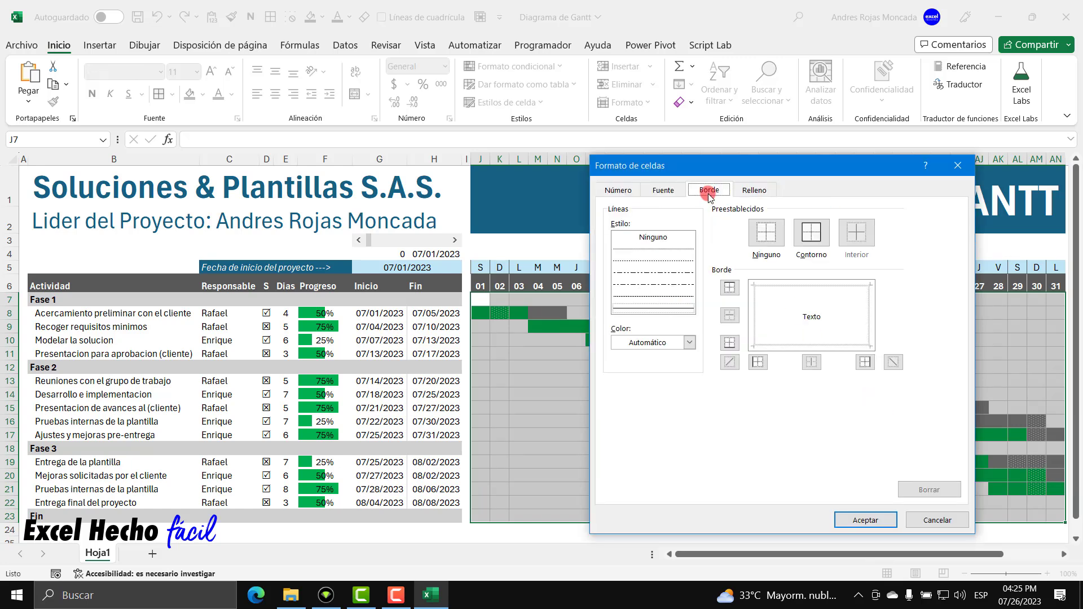
left_click(688, 343)
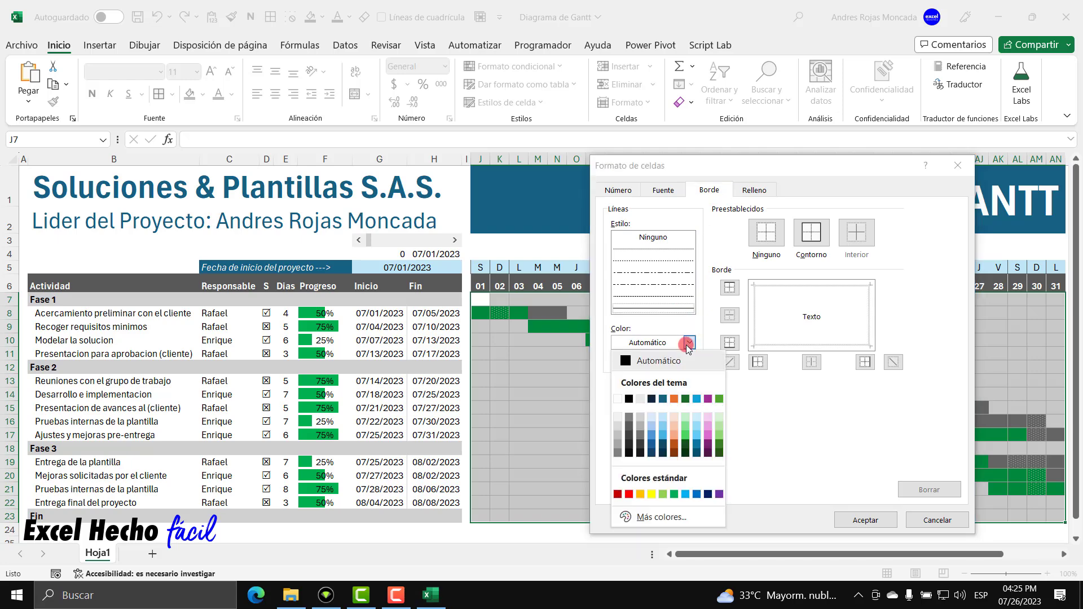
left_click(674, 399)
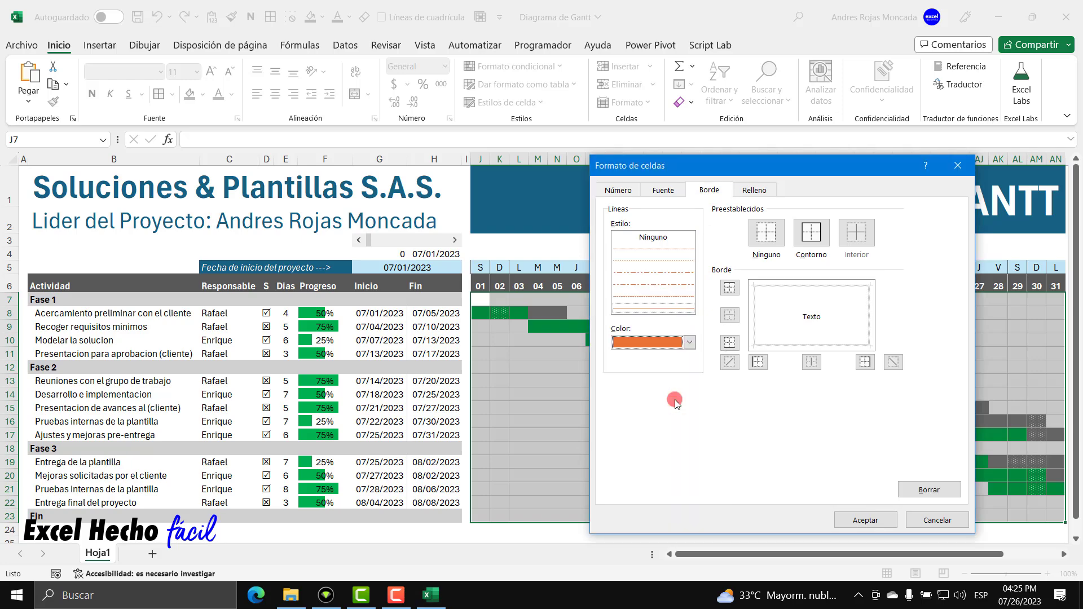
left_click(758, 362)
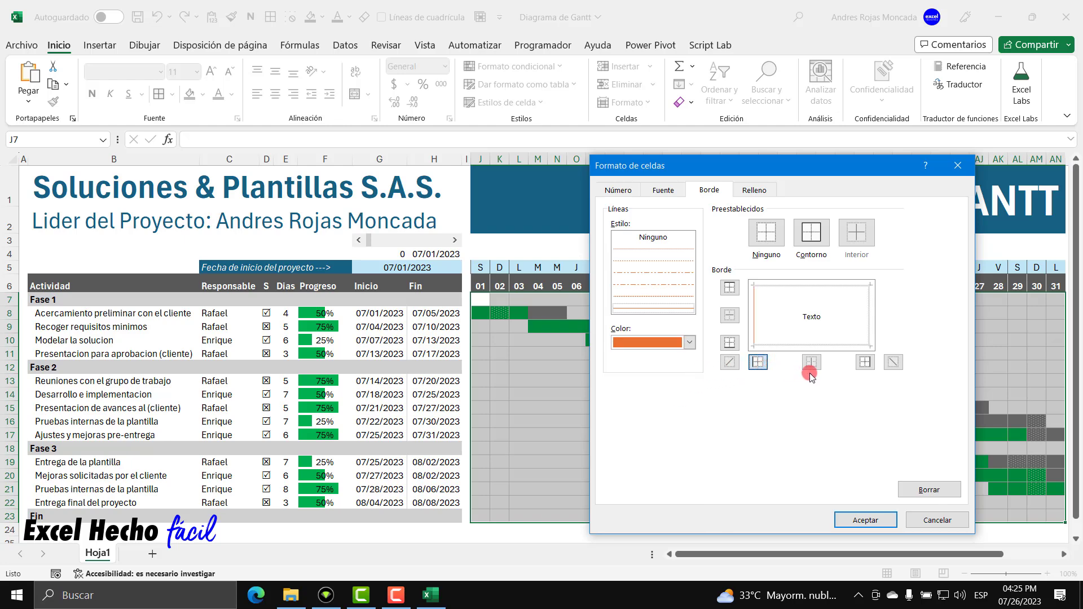
left_click(866, 362)
left_click(865, 519)
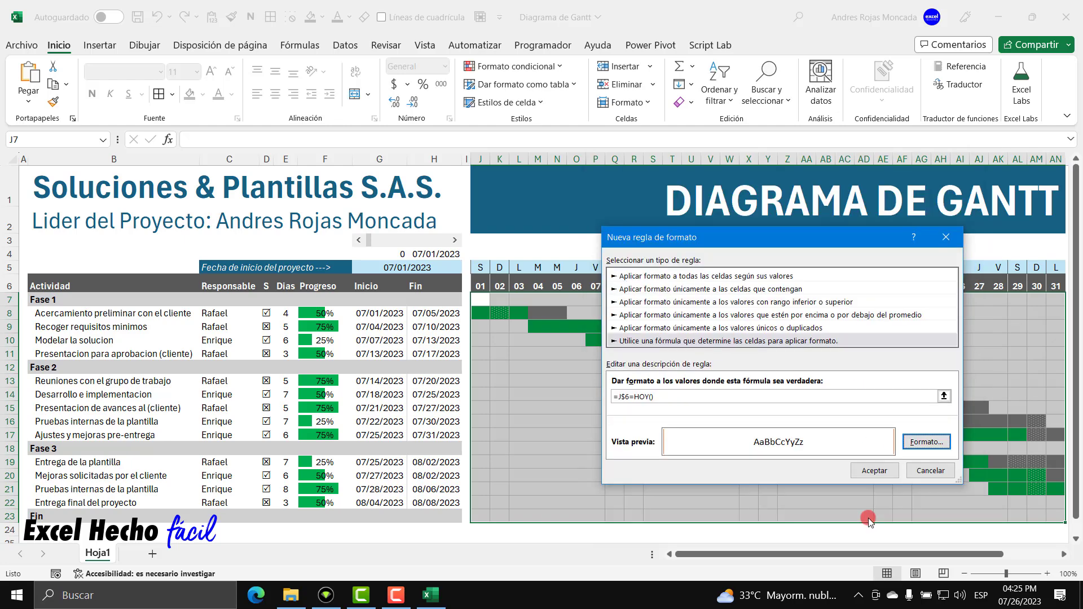
left_click(873, 471)
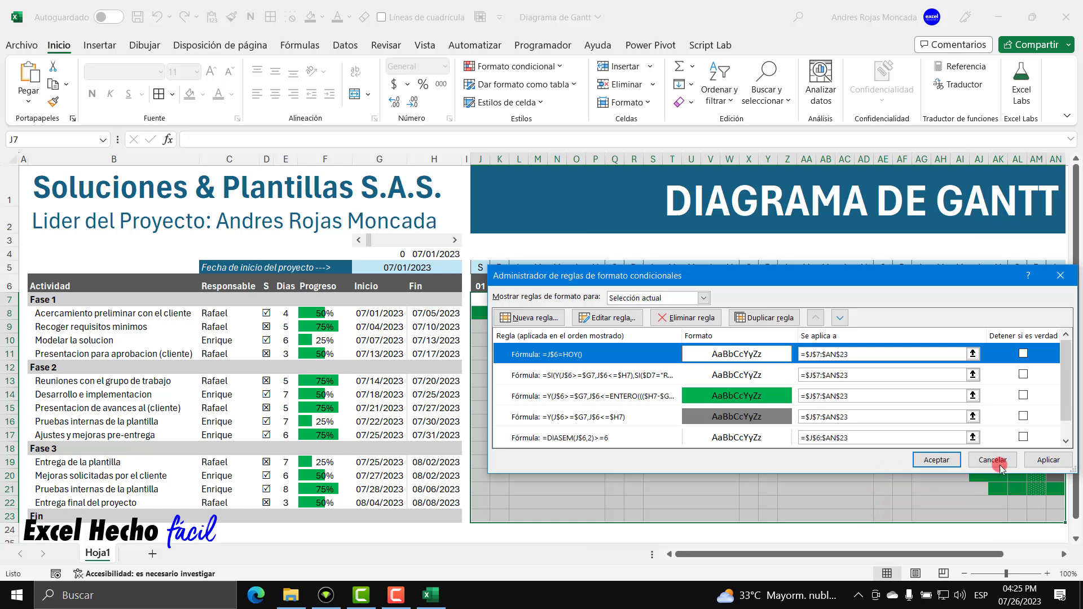
Move the today rule three places down, below the green rule, and apply the rules.
left_click_drag(879, 279, 860, 186)
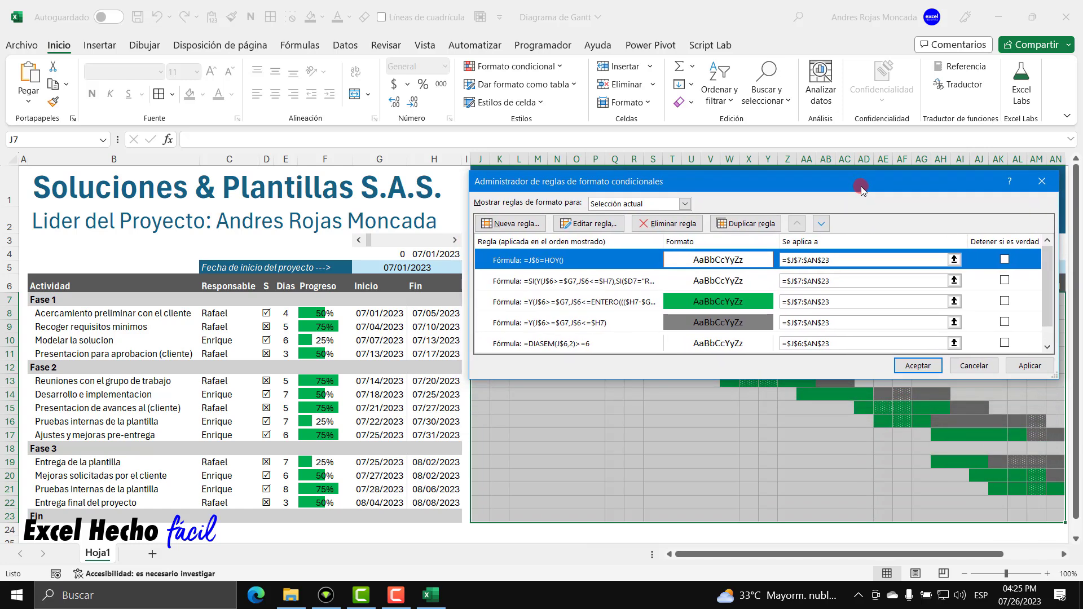
left_click_drag(810, 378, 808, 412)
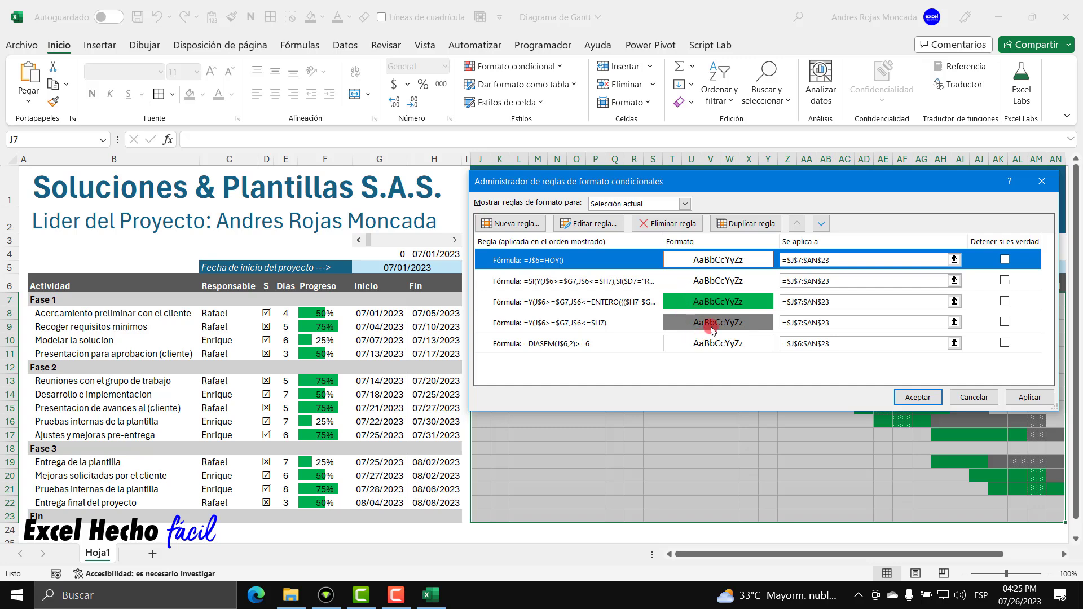
left_click(818, 225)
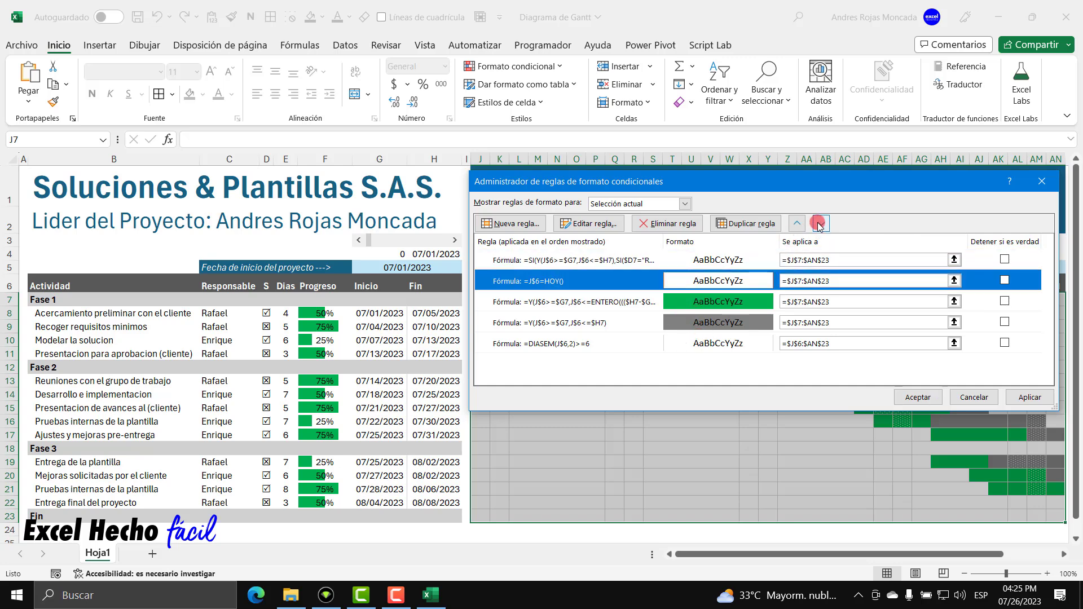
left_click(819, 224)
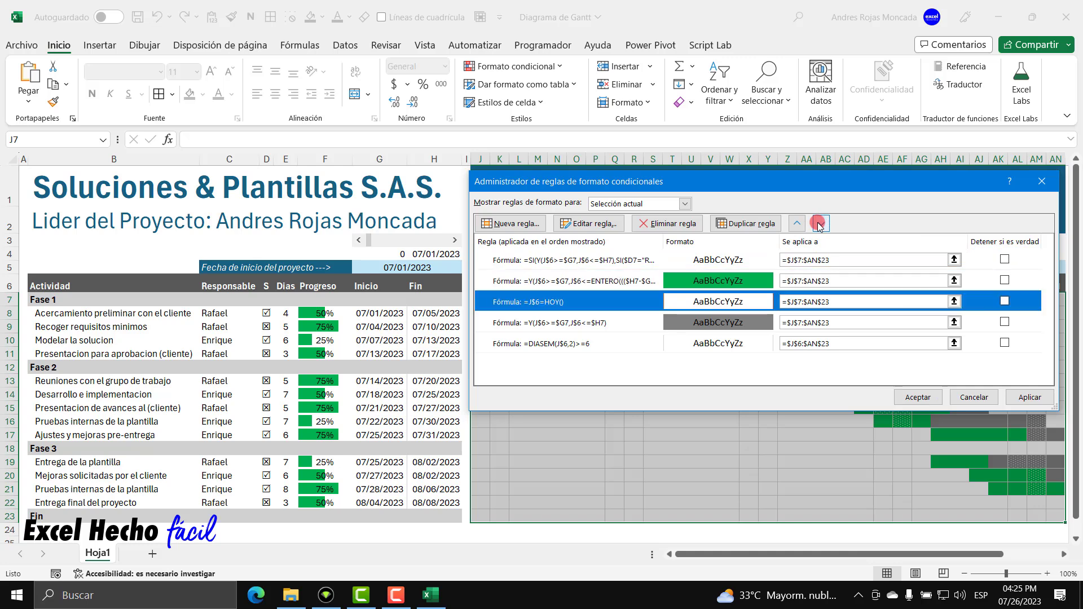
left_click(819, 224)
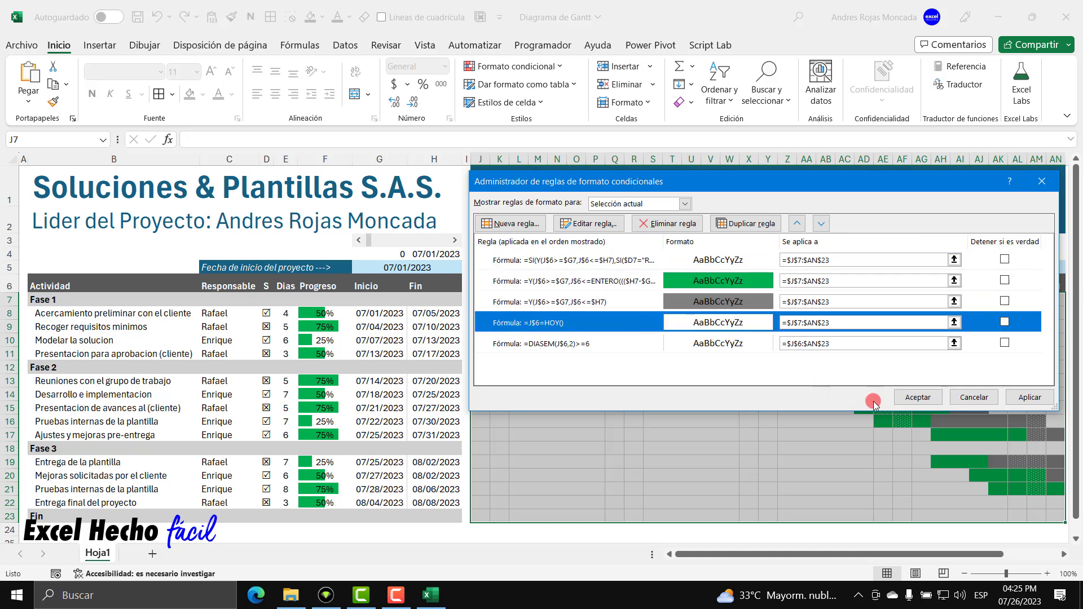
left_click(1030, 397)
Close the rules manager and resize the start-date scroll bar to fit within row 4.
left_click(917, 397)
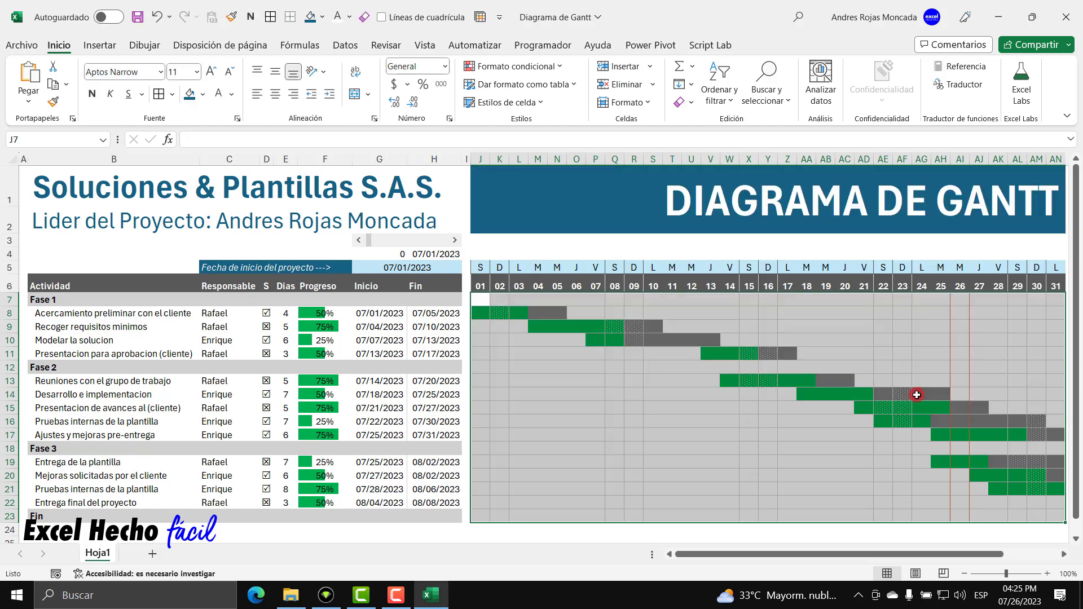
left_click(978, 313)
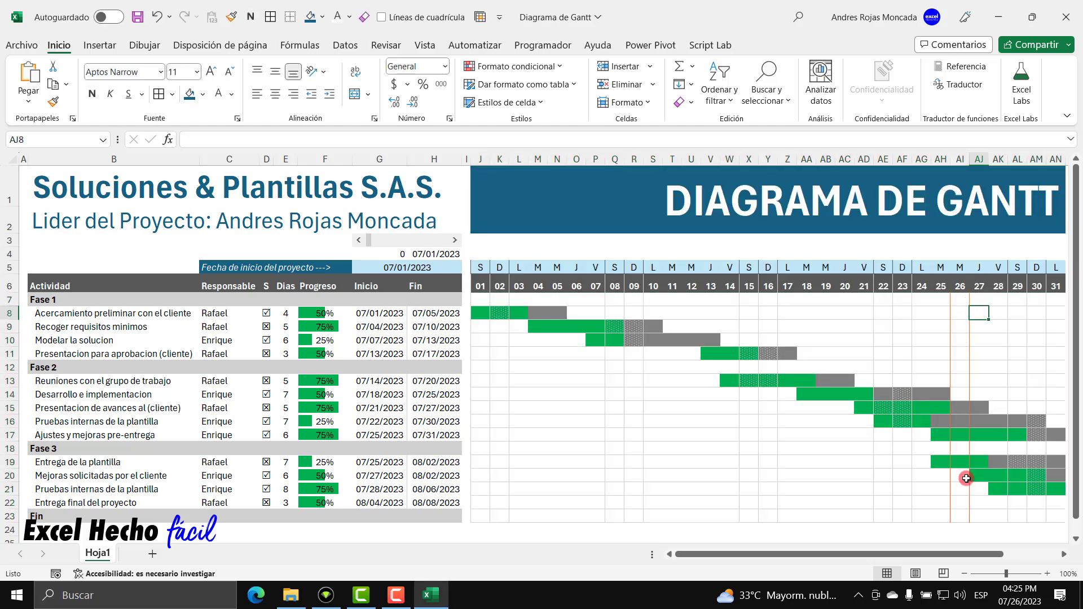
right_click(414, 242)
key("Escape")
mouse_move(408, 247)
left_mouse_down()
mouse_move(407, 261)
mouse_move(407, 247)
left_mouse_up()
key("Escape")
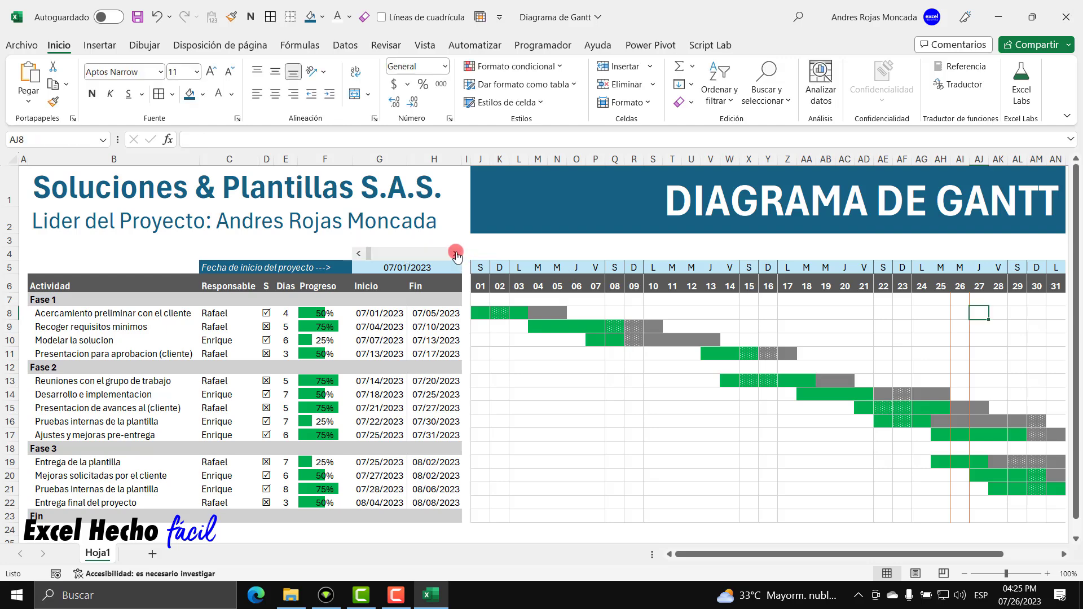
left_click(98, 266)
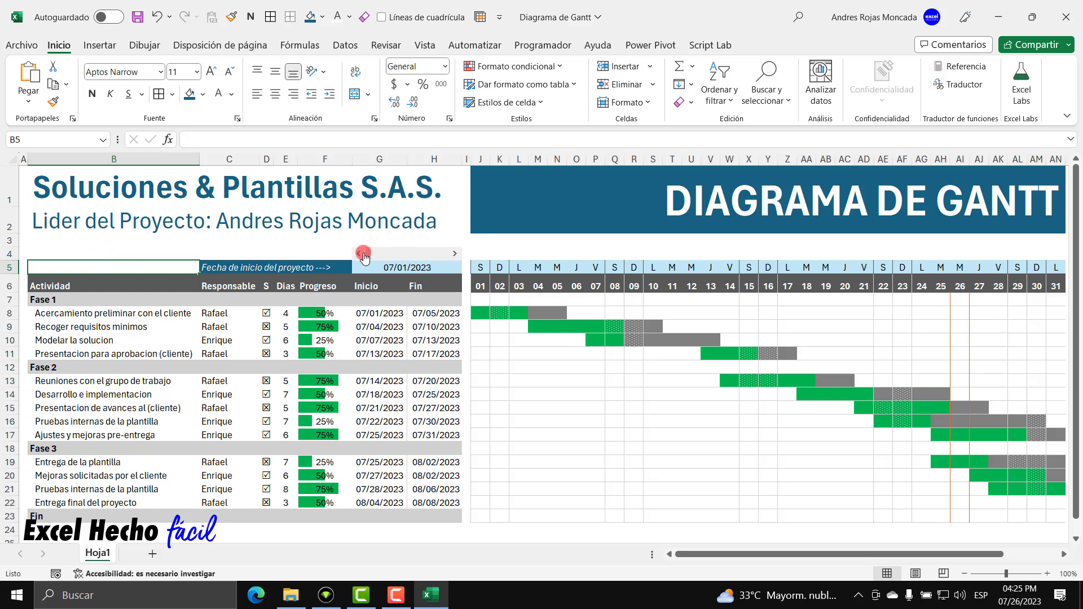
Test the scroll bar by advancing the timeline ten days, then moving it back.
left_click(452, 259)
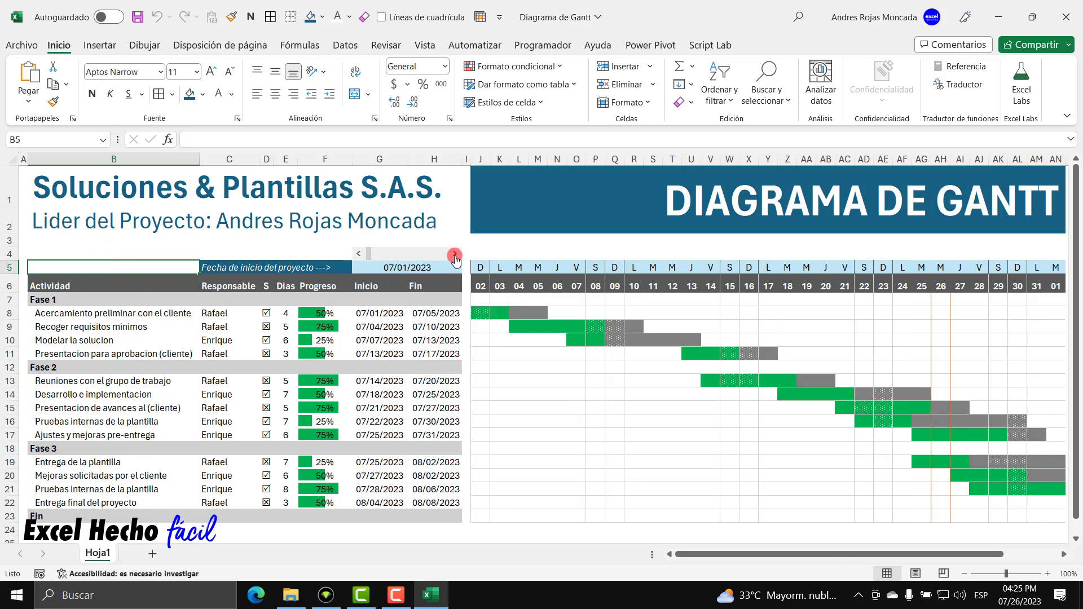
left_click(454, 260)
left_click(456, 259)
left_click(454, 254)
left_click(454, 255)
left_click(454, 255)
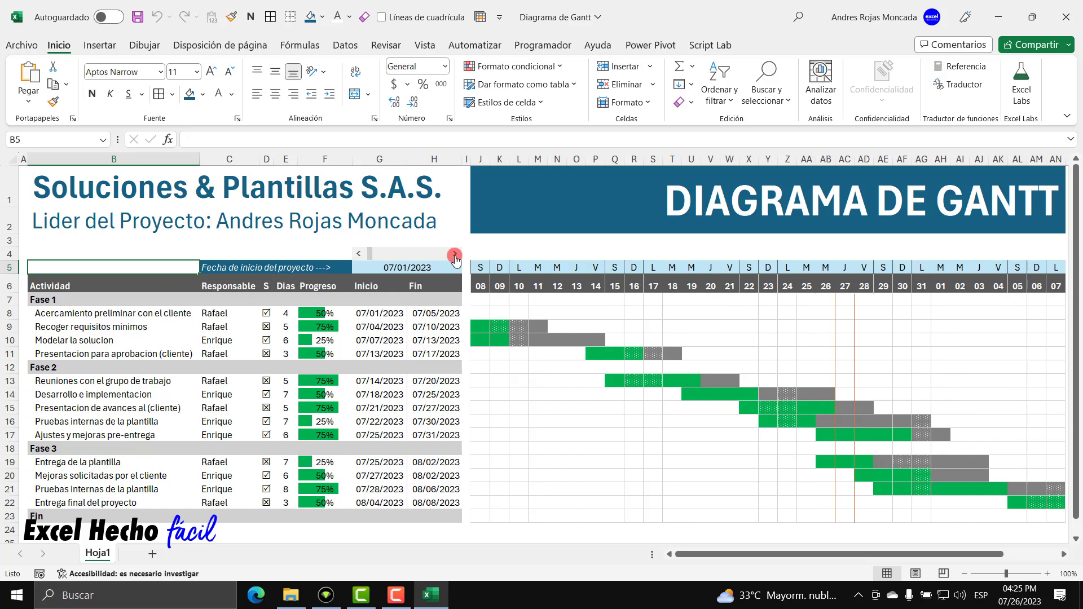
left_click(454, 254)
left_click(454, 255)
left_click(455, 255)
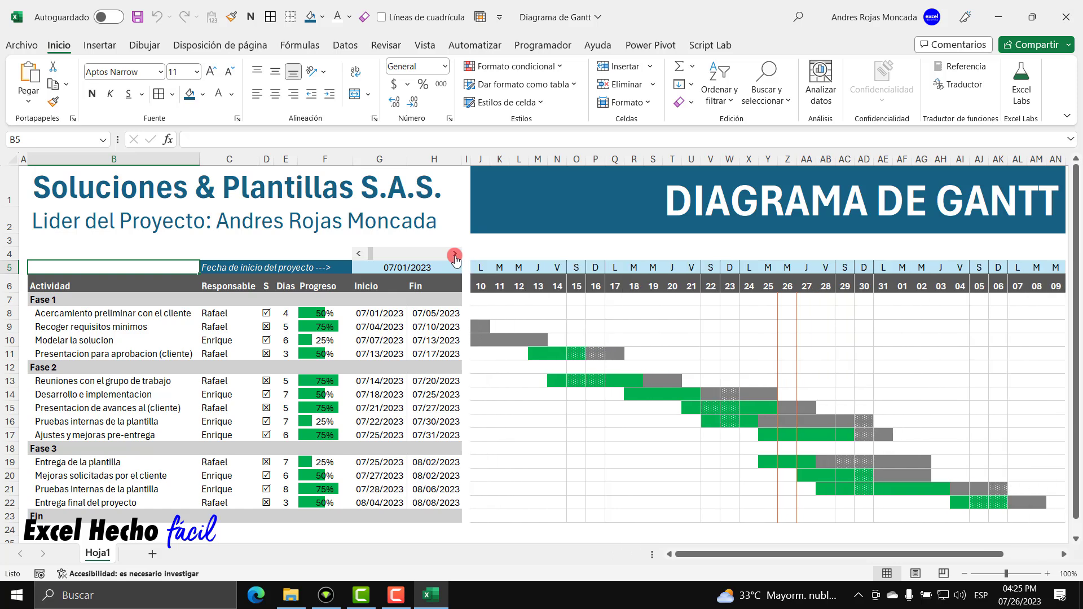
left_click(454, 255)
left_click(454, 255)
left_click(455, 254)
left_click(454, 255)
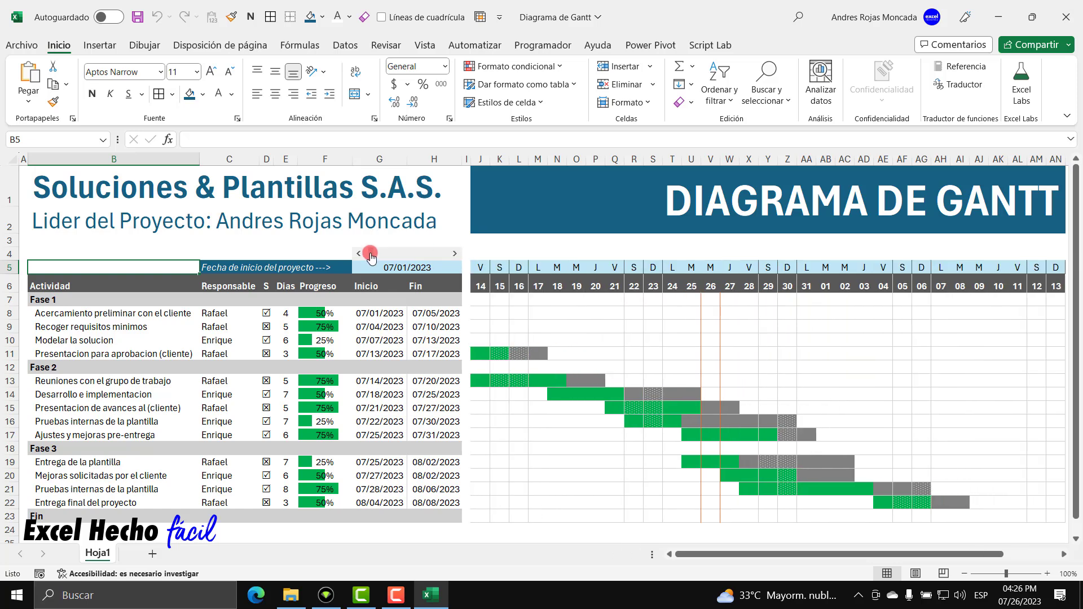
left_click_drag(355, 255, 354, 254)
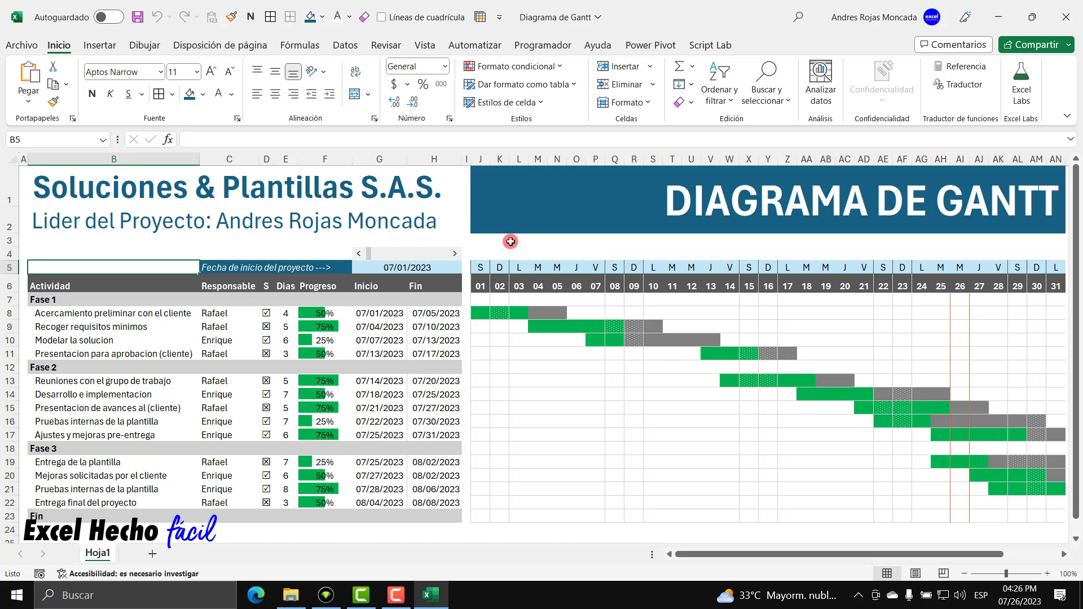
left_click(396, 595)
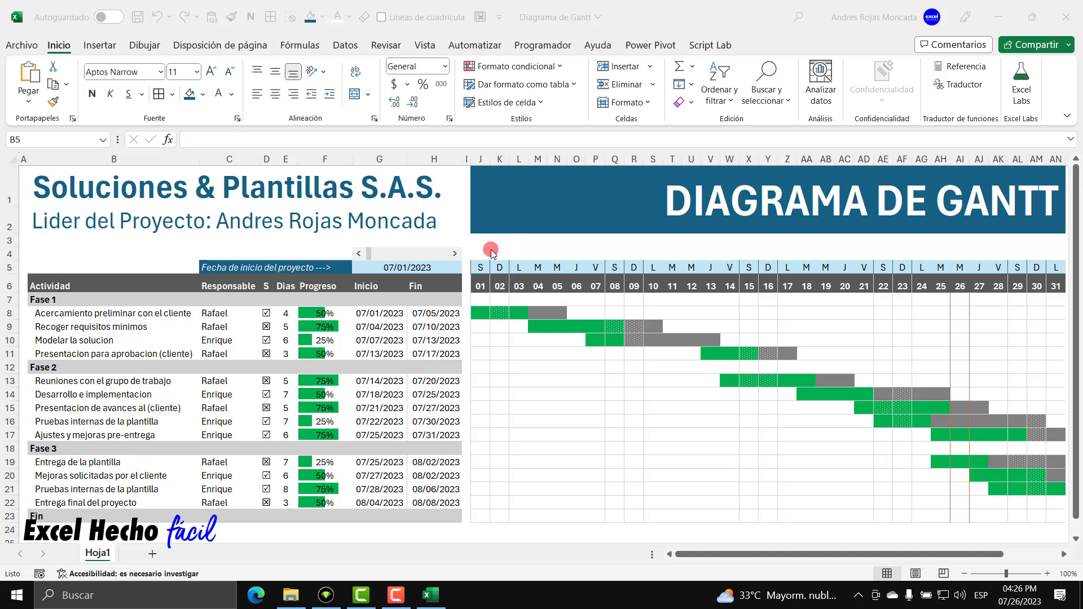
Advance the timeline seven more days, then return it to start on day 01.
left_click(456, 254)
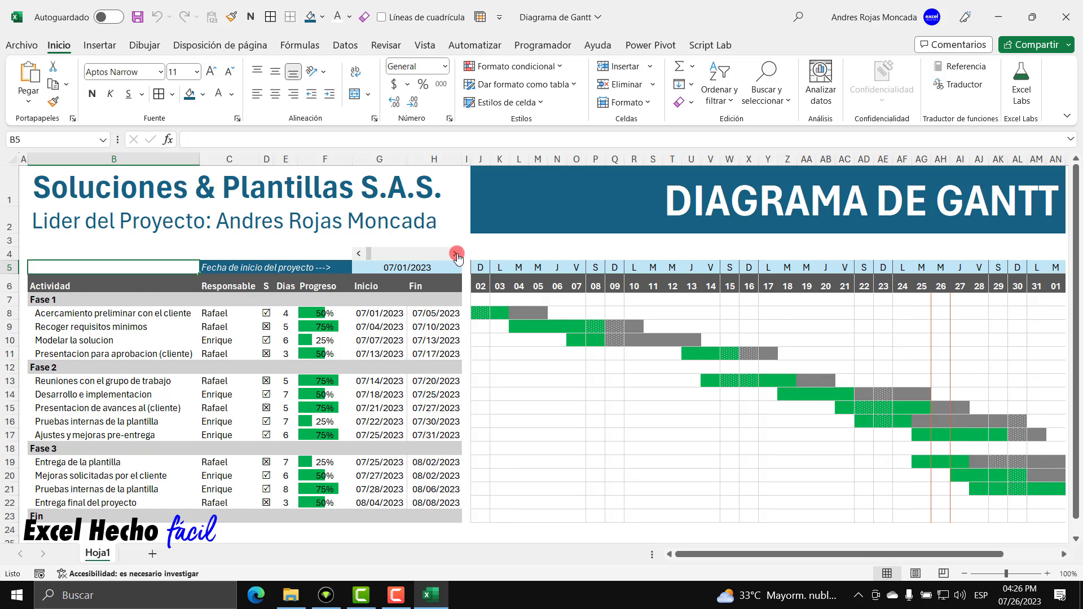
left_click(456, 254)
left_click(455, 254)
left_click(456, 254)
left_click(456, 254)
left_click(456, 253)
left_click(455, 253)
left_click(456, 254)
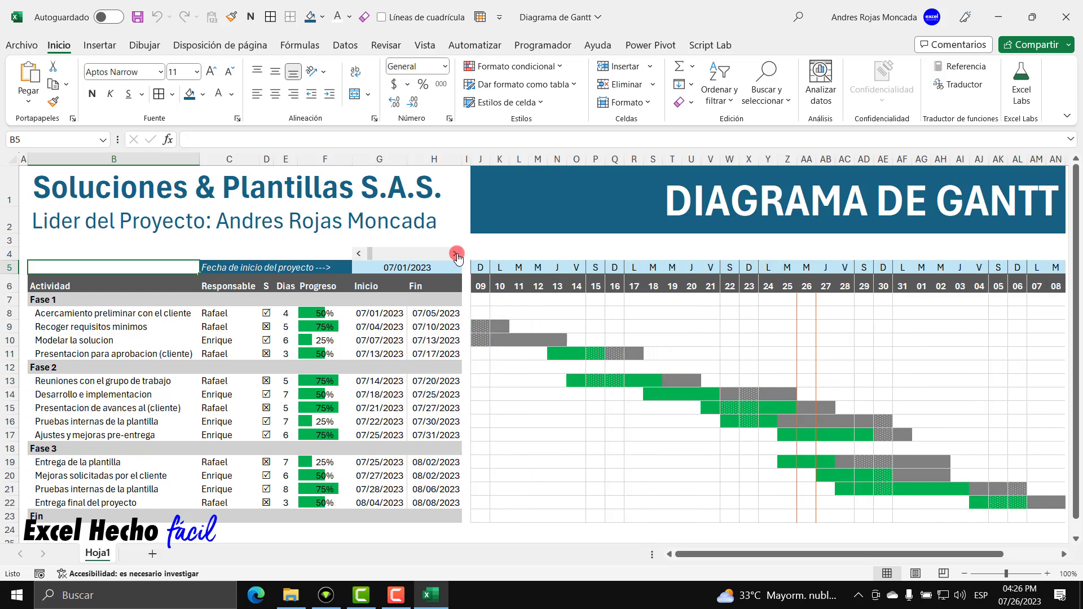
left_click(456, 254)
left_click(456, 254)
left_click(456, 254)
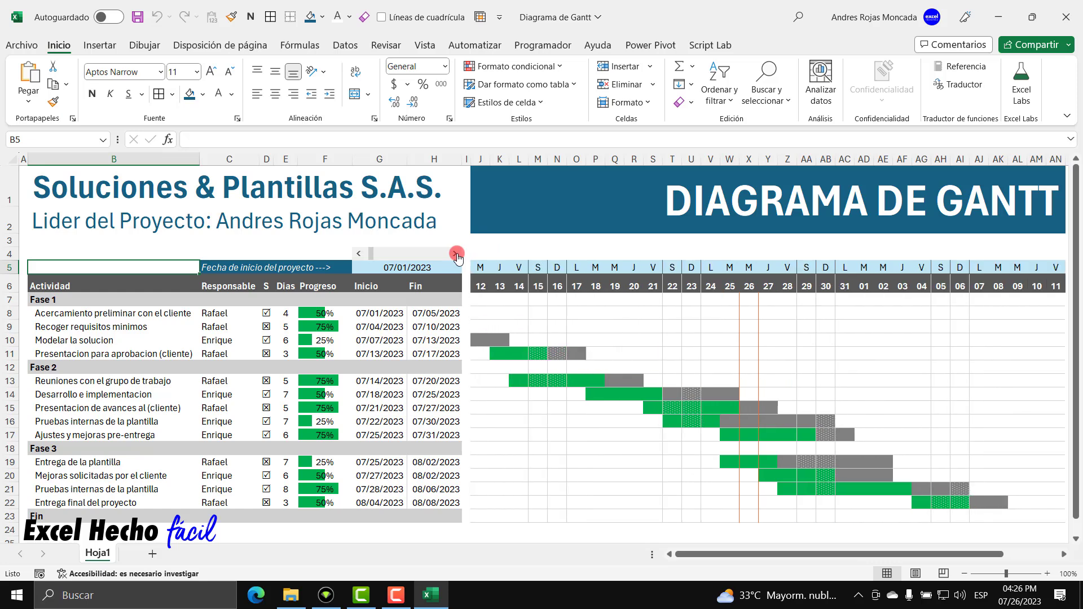
left_click(357, 255)
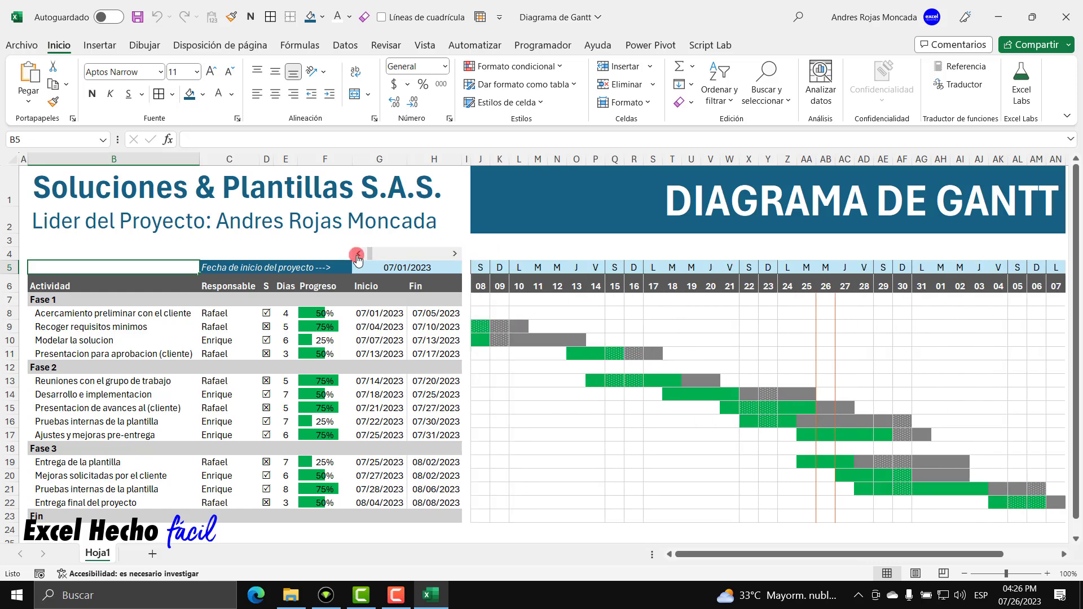
left_click(267, 327)
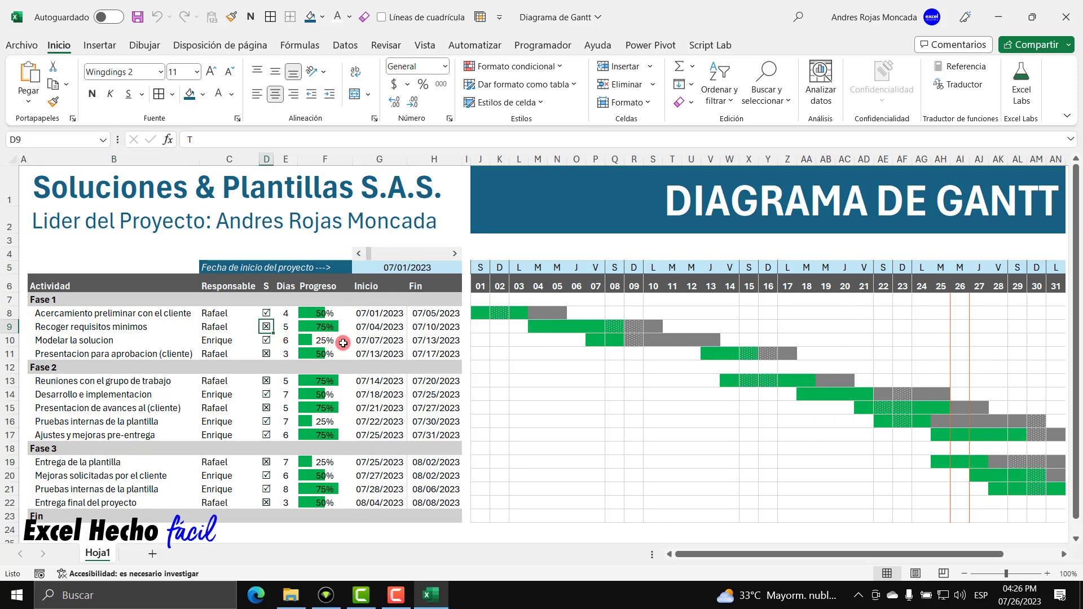
type("R")
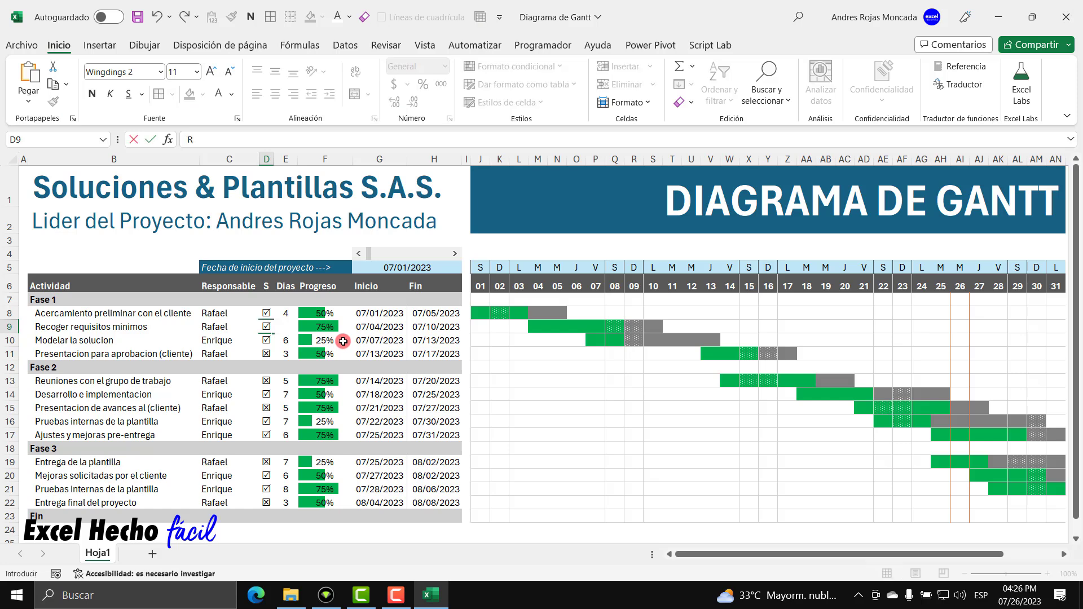
key("Return")
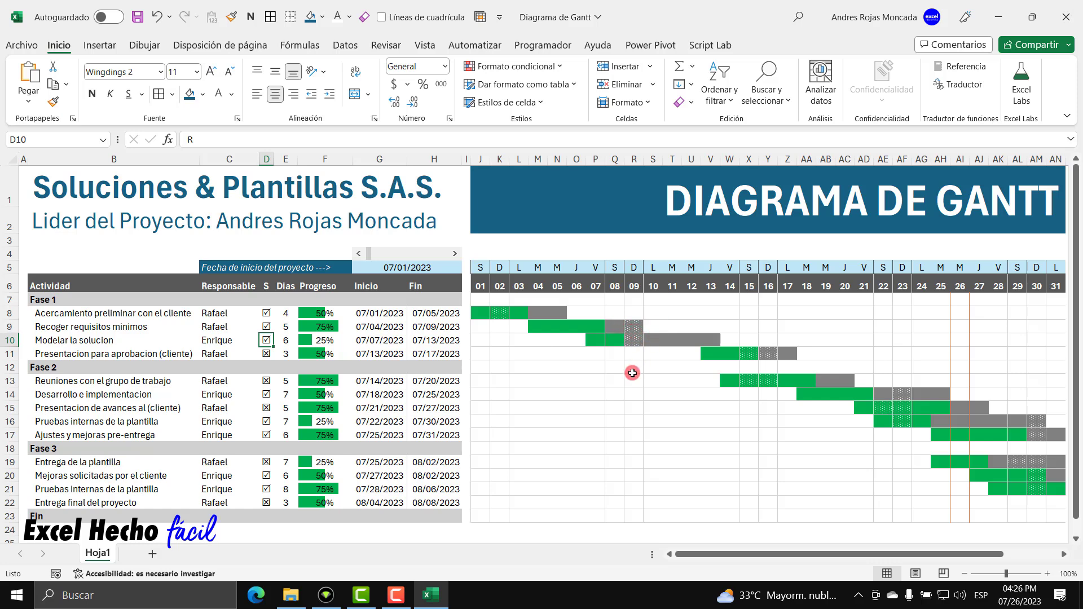
key("ctrl+z")
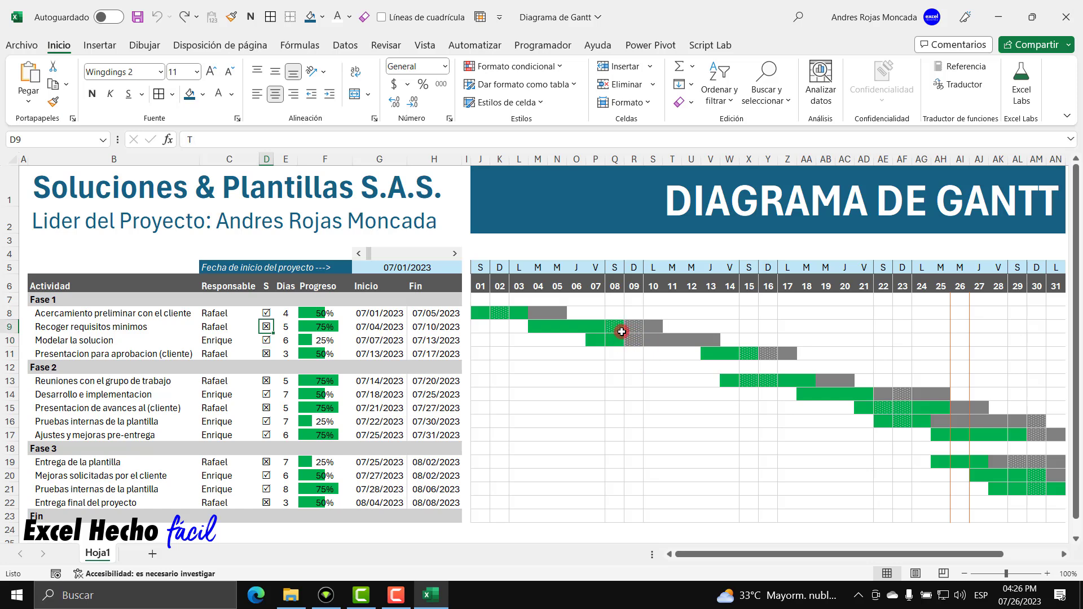
left_click(284, 328)
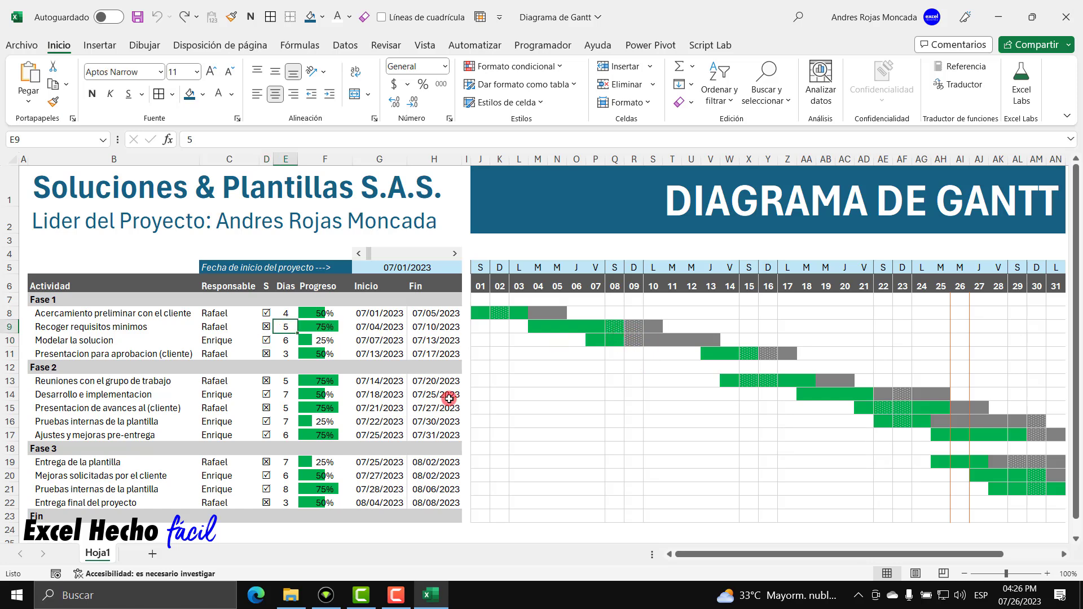
type("6")
key("Return")
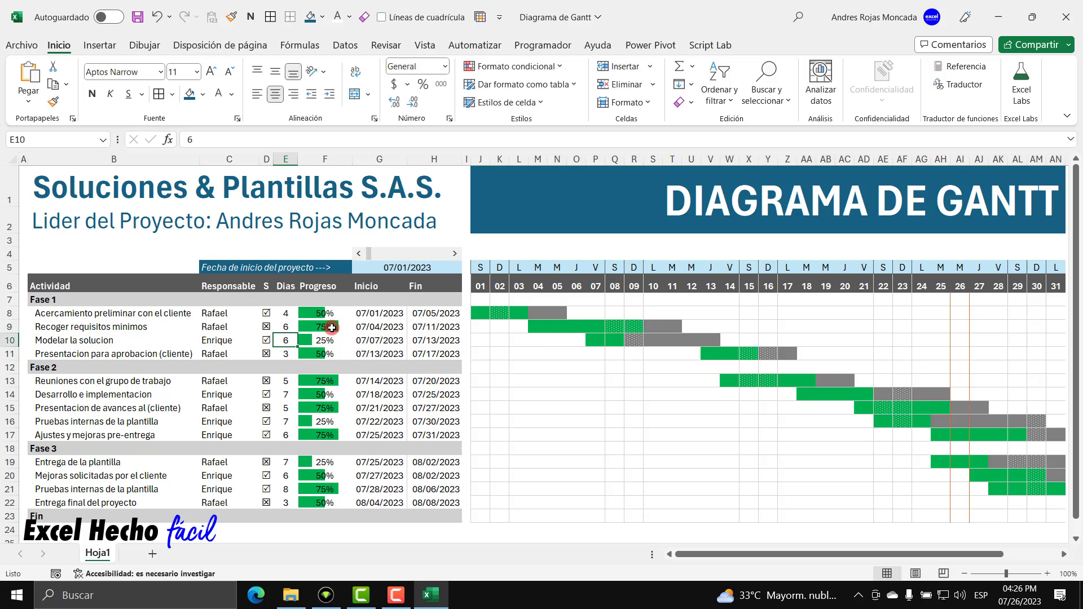
left_click(334, 328)
type("85")
key("Return")
key("Up")
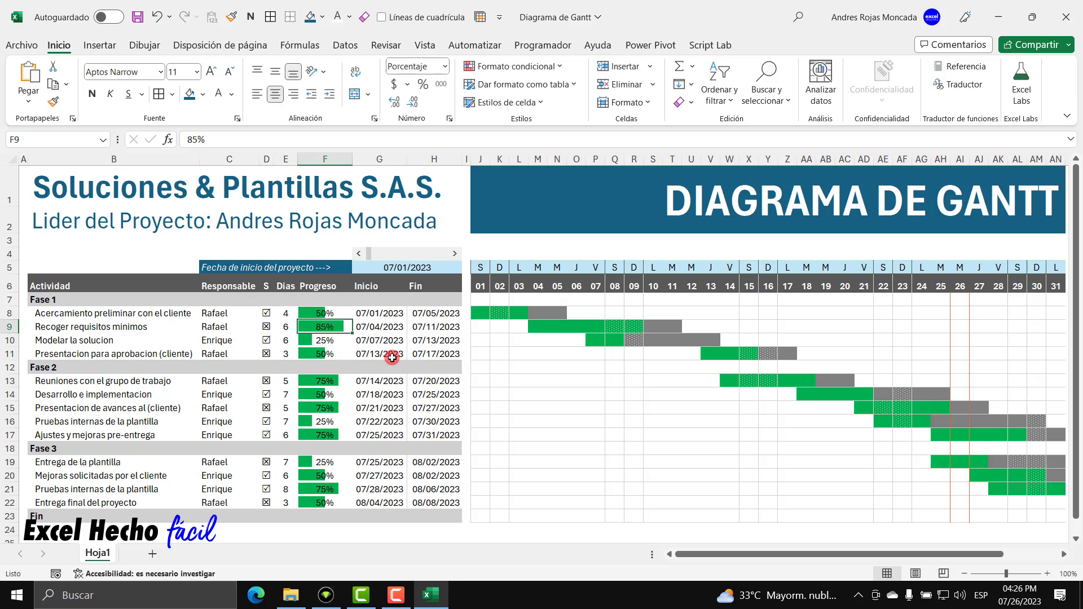
type("90")
key("Return")
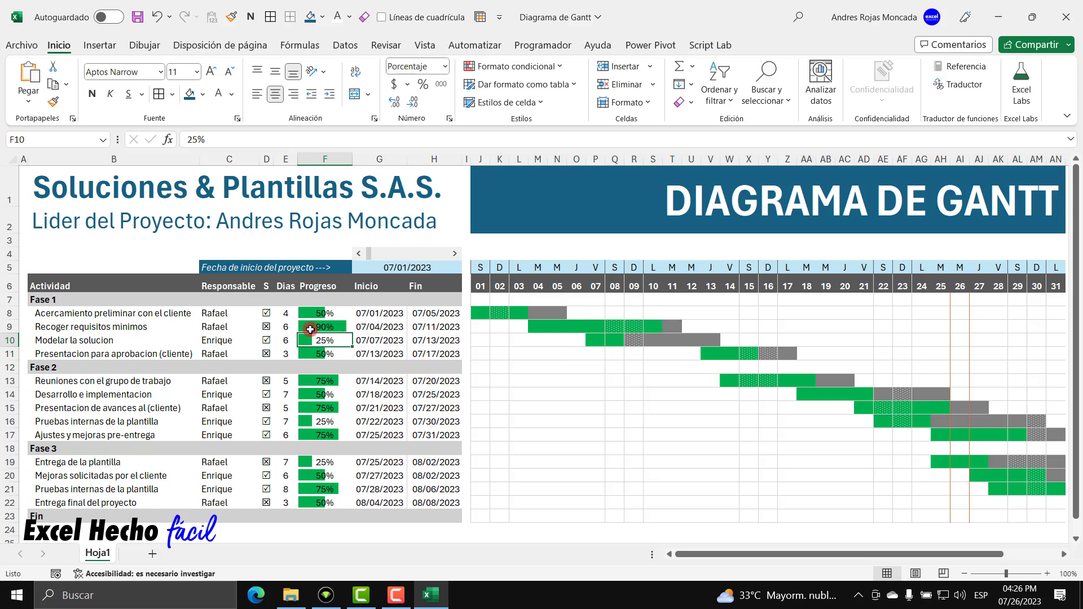
key("Up")
key("Left")
type("5")
key("Tab")
type("75")
key("Return")
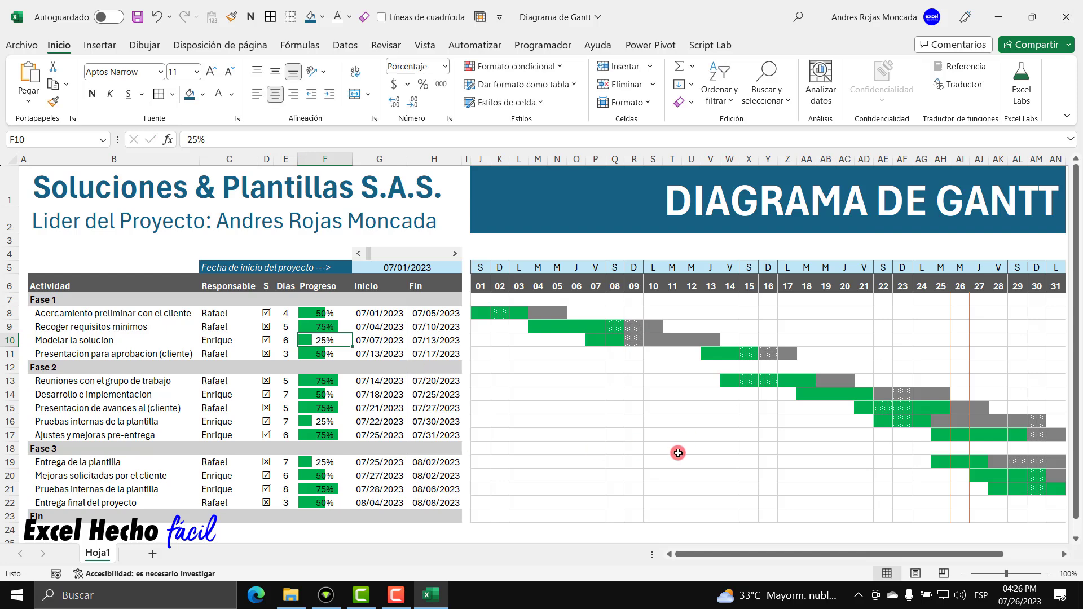
mouse_move(739, 558)
left_mouse_down()
mouse_move(937, 564)
mouse_move(649, 556)
mouse_move(666, 559)
left_mouse_up()
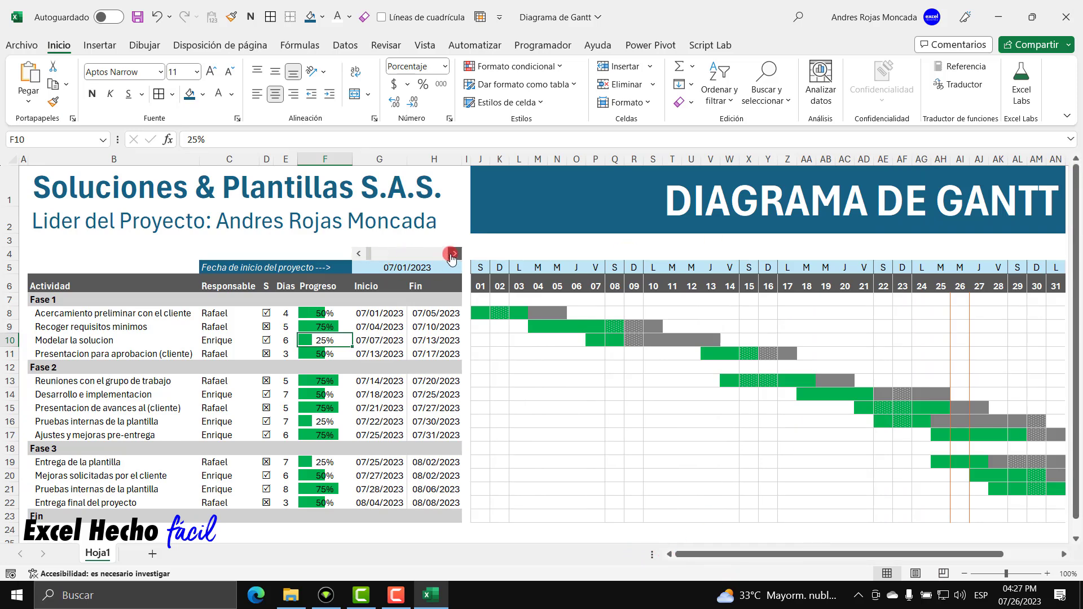
left_click(453, 254)
left_click(453, 254)
left_click(453, 254)
left_click(453, 254)
left_click(453, 254)
left_click(453, 254)
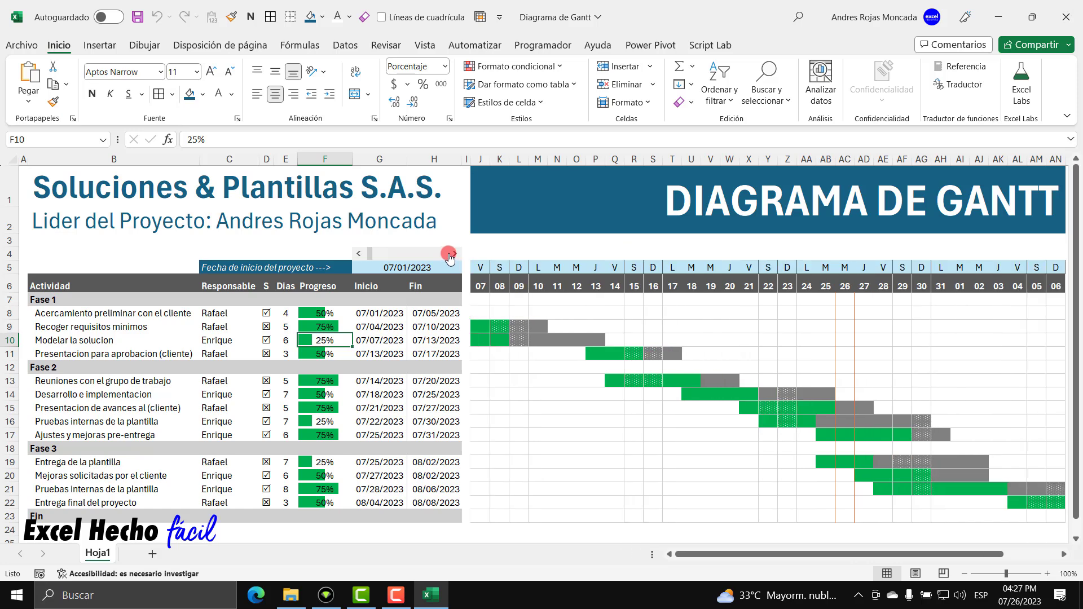
left_click(358, 253)
left_click(359, 254)
left_click(358, 253)
left_click(358, 254)
left_click(358, 254)
left_click(358, 254)
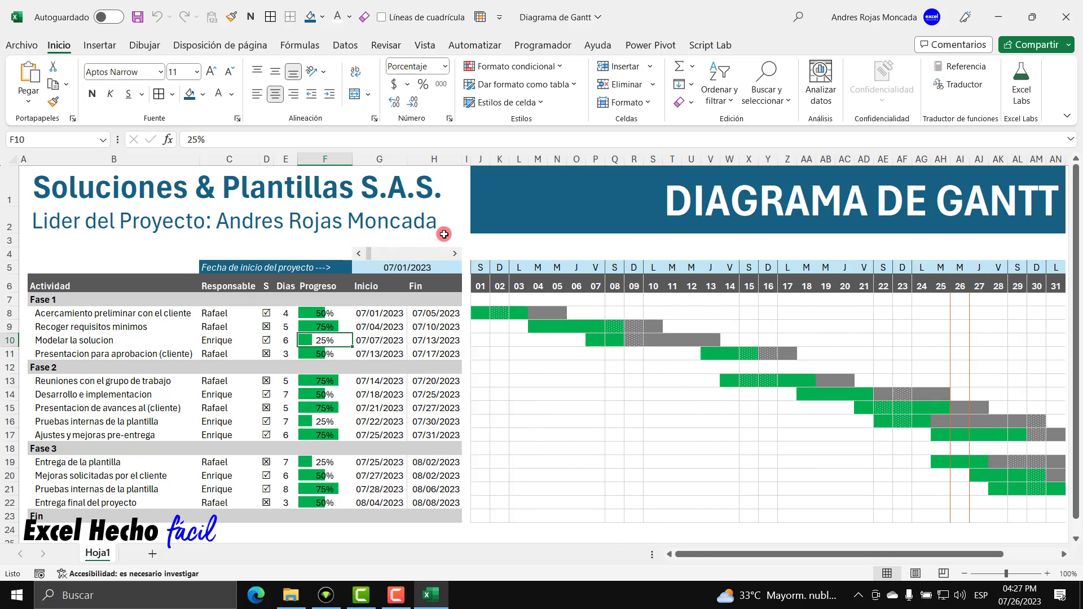